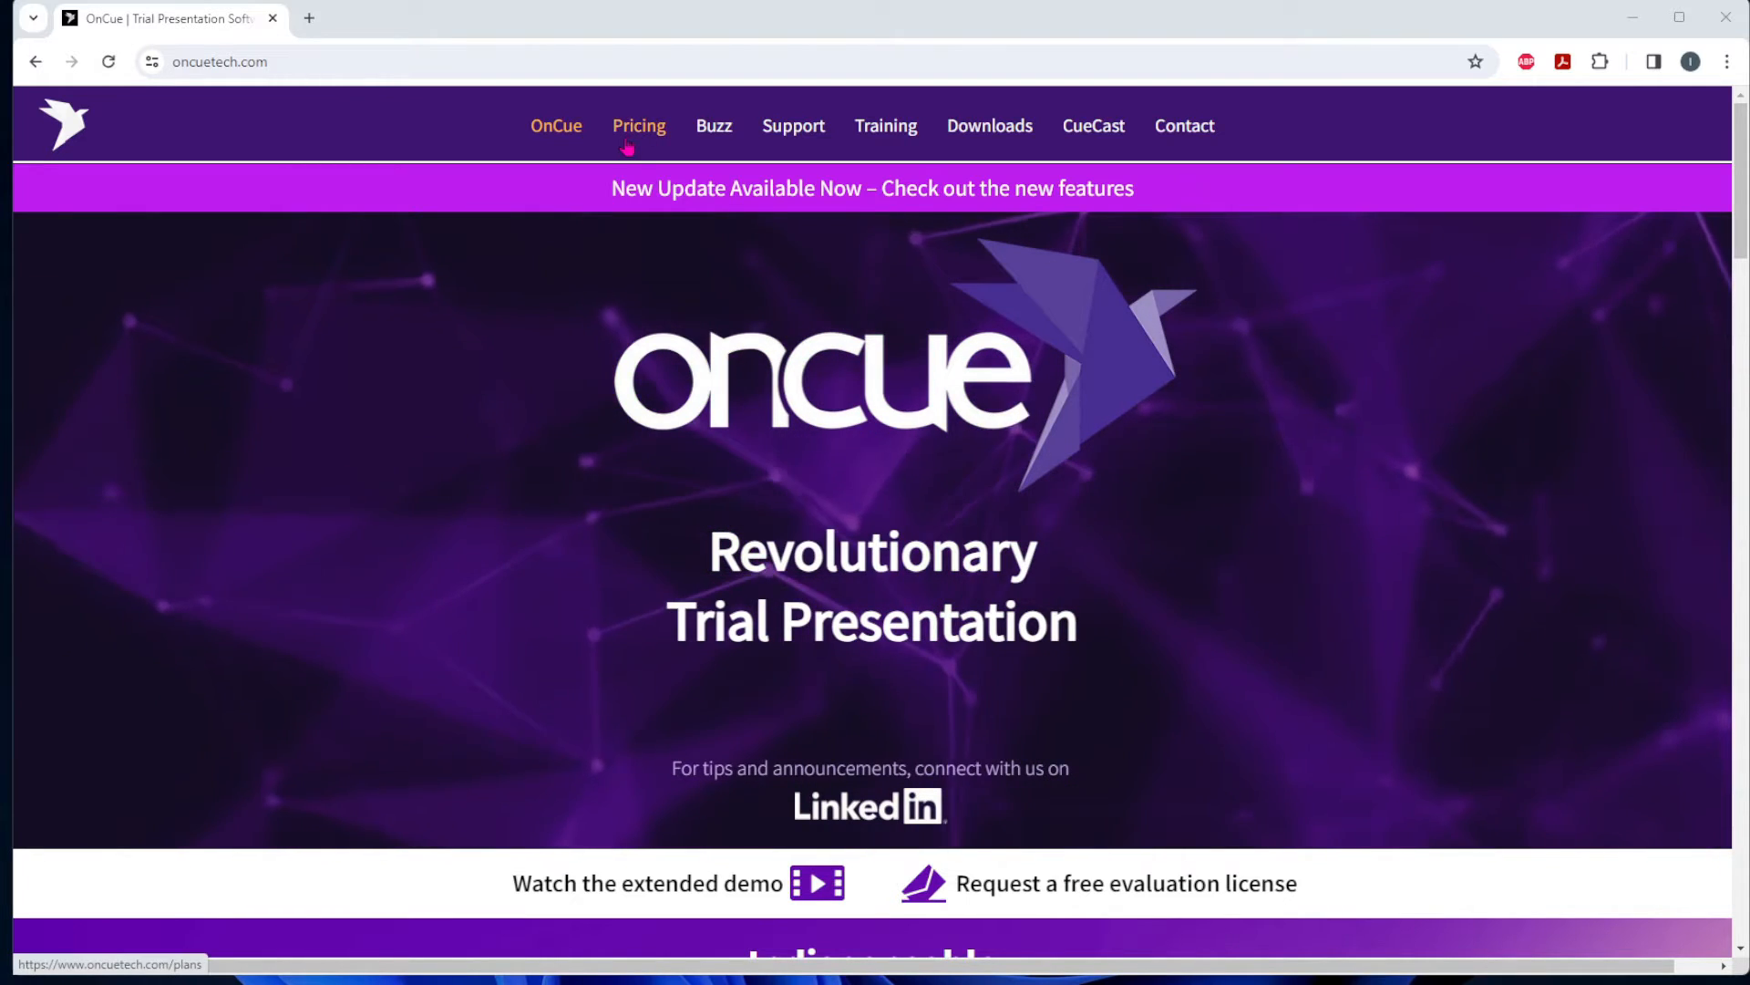
View the subscription plans and the downloads page on the OnCue website.
{"action": "left_click", "coordinate": [652, 127]}
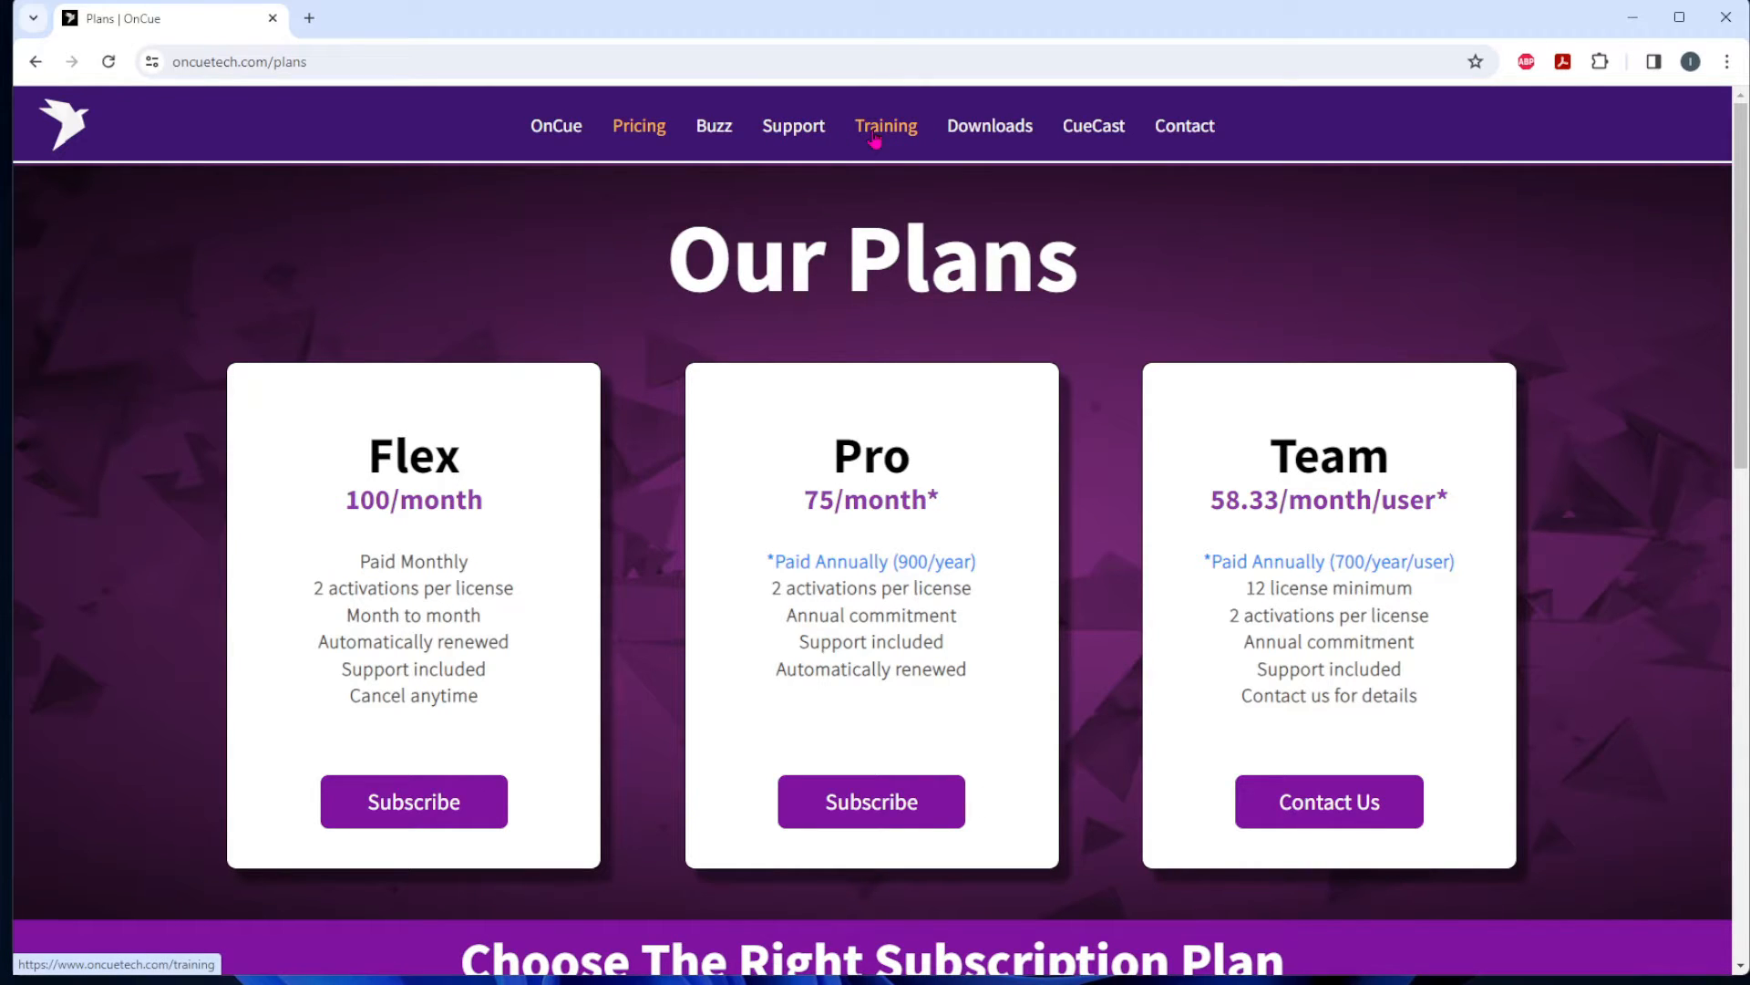
{"action": "left_click", "coordinate": [976, 146]}
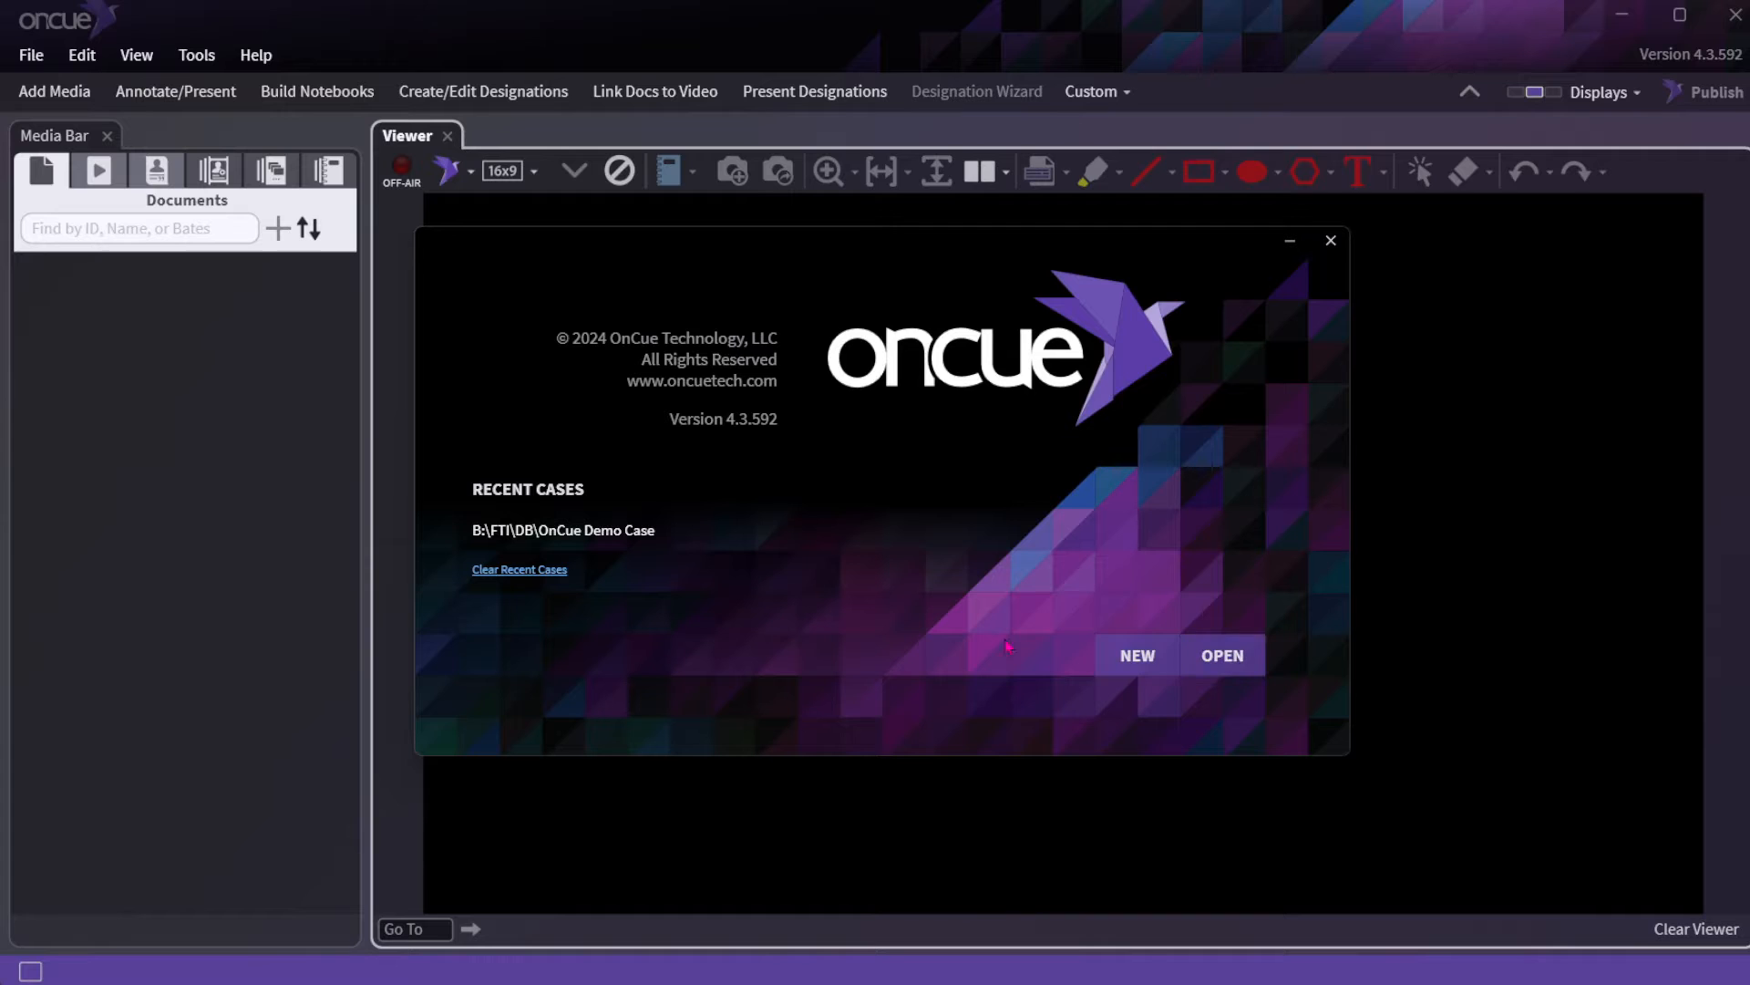
Switch to OnCue, open the recent OnCue Demo Case and look through every media category from Audiovisuals to Notebooks, ending on Documents.
{"action": "left_click", "coordinate": [569, 539]}
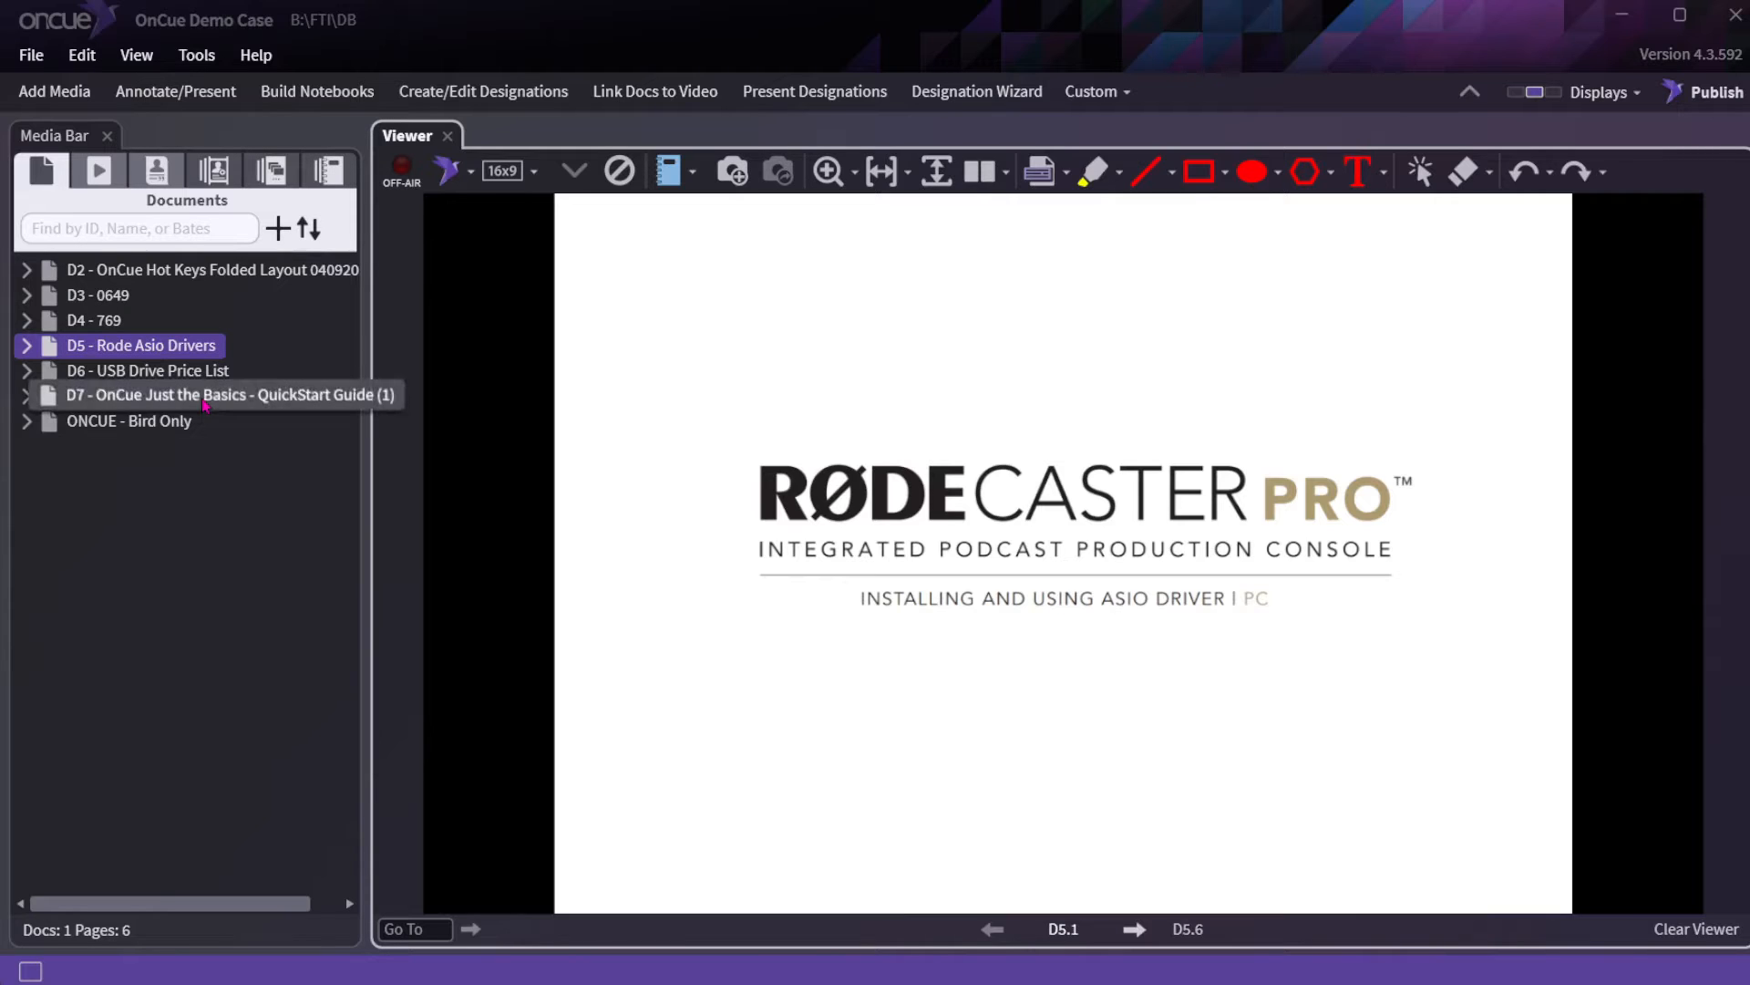
{"action": "left_click", "coordinate": [97, 174]}
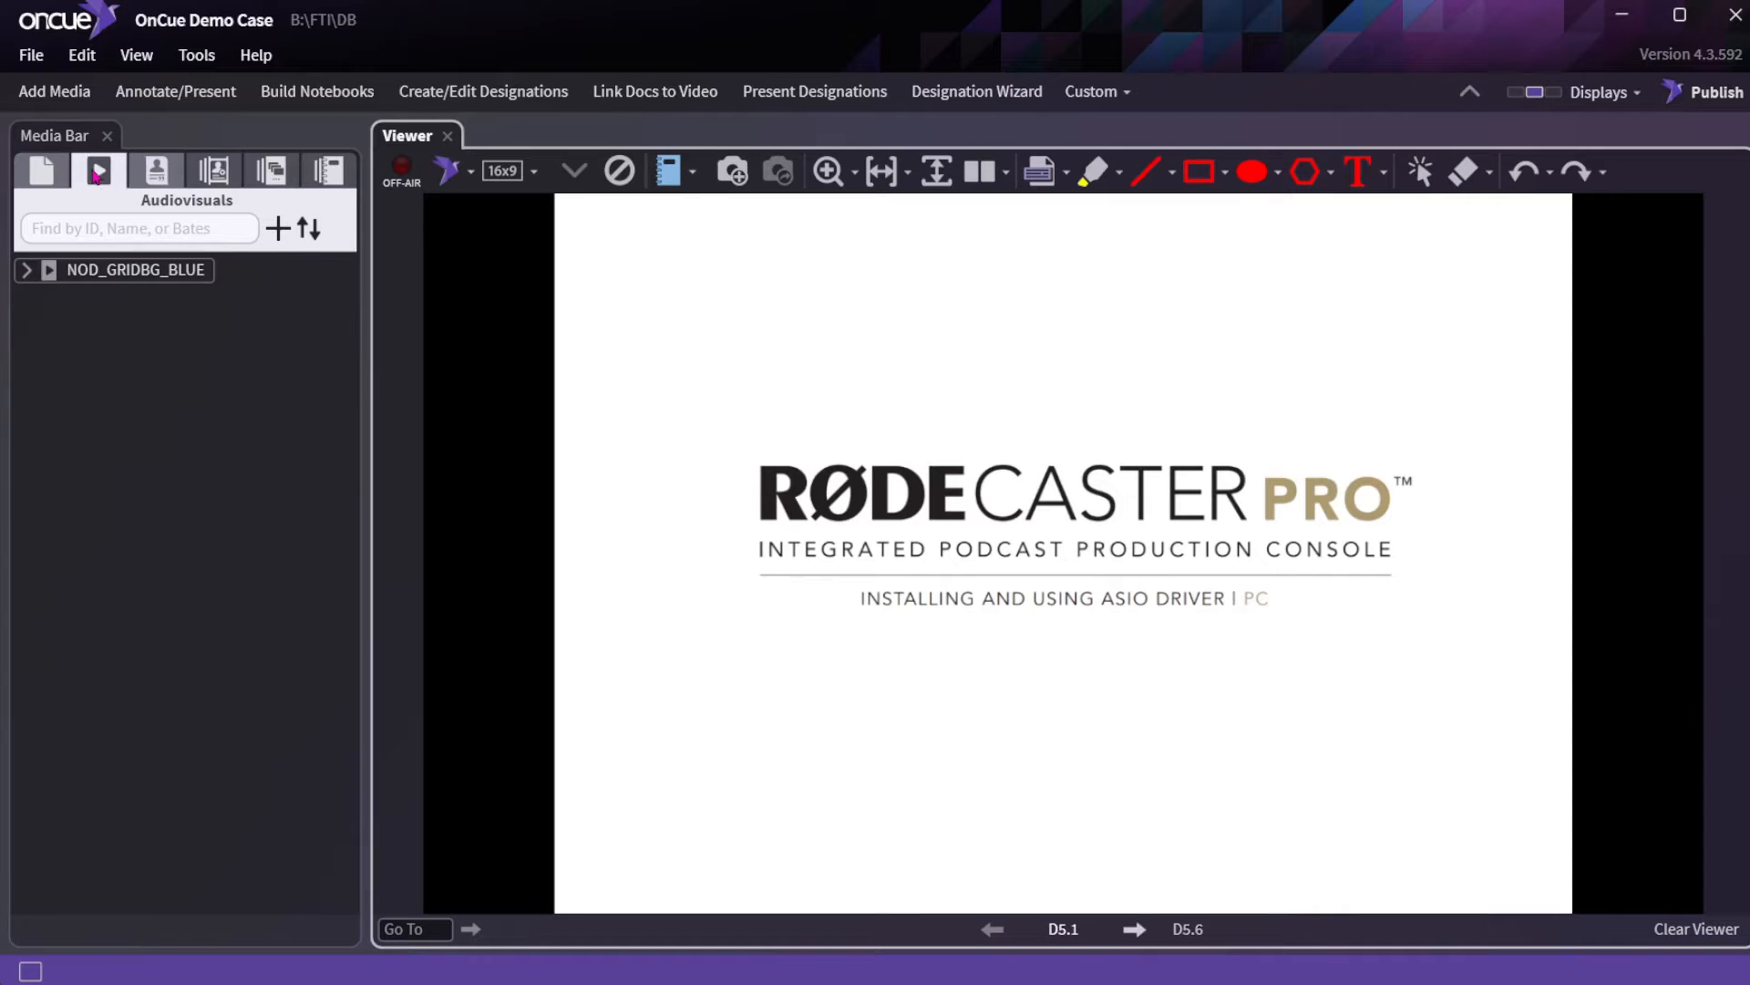
{"action": "left_click", "coordinate": [157, 174]}
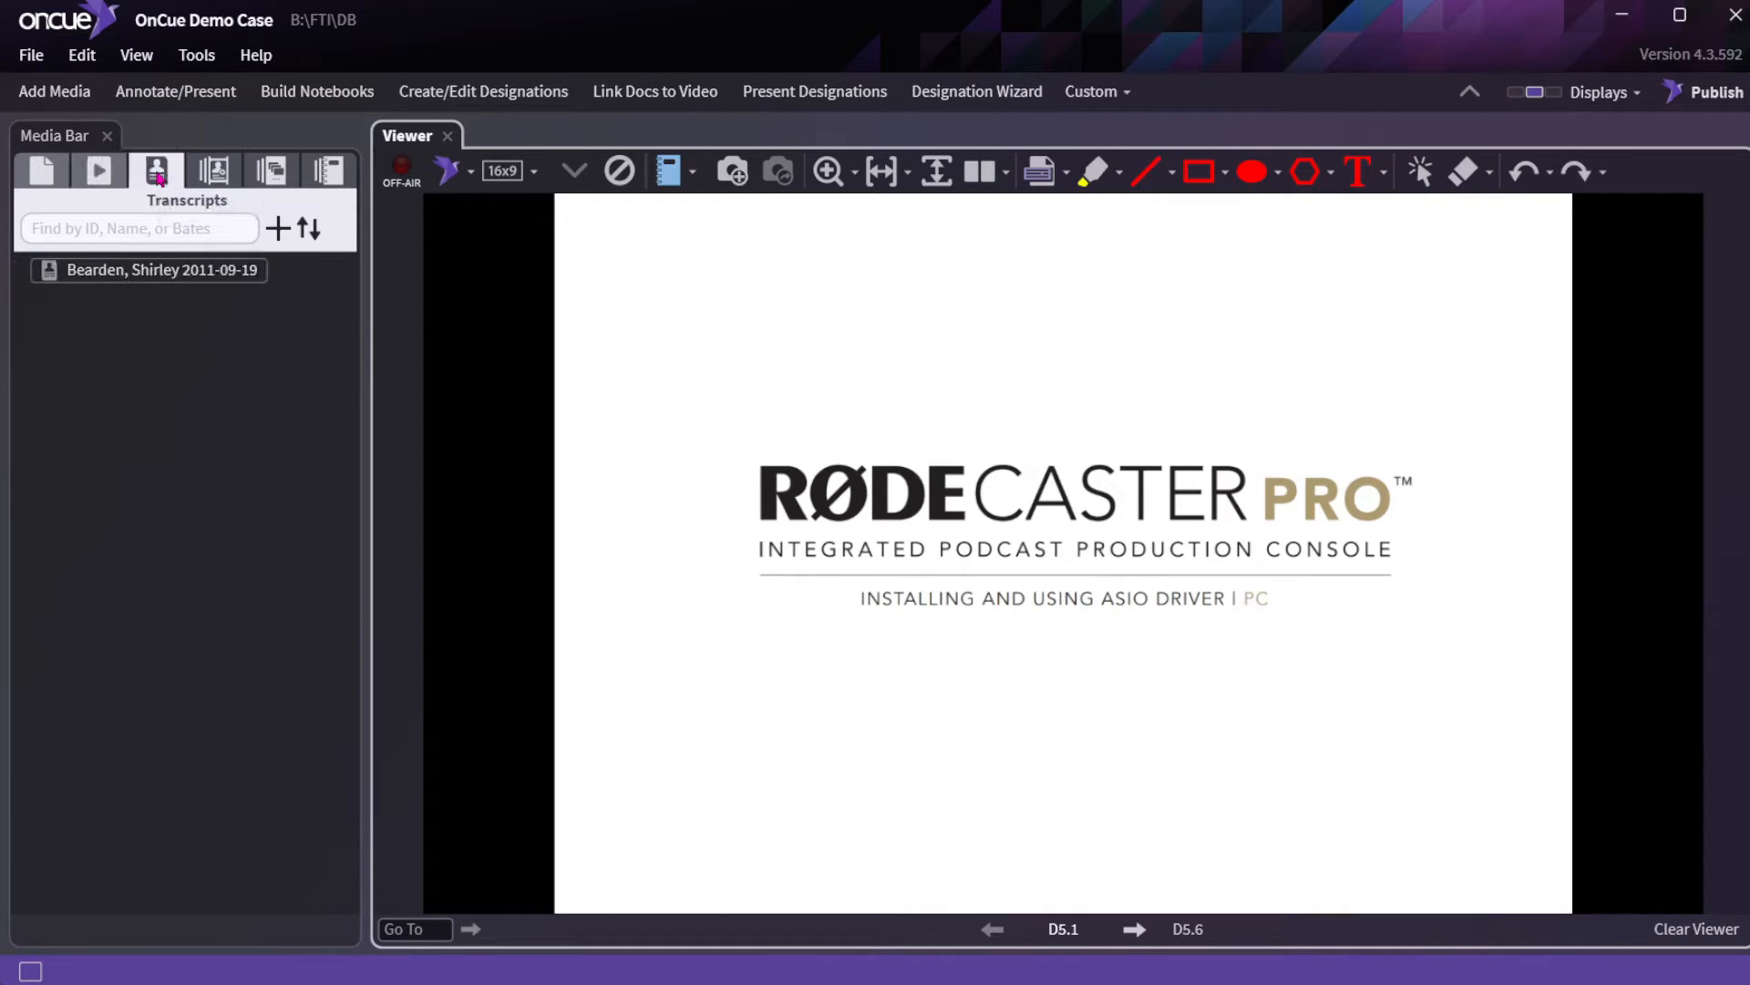
{"action": "left_click", "coordinate": [214, 174]}
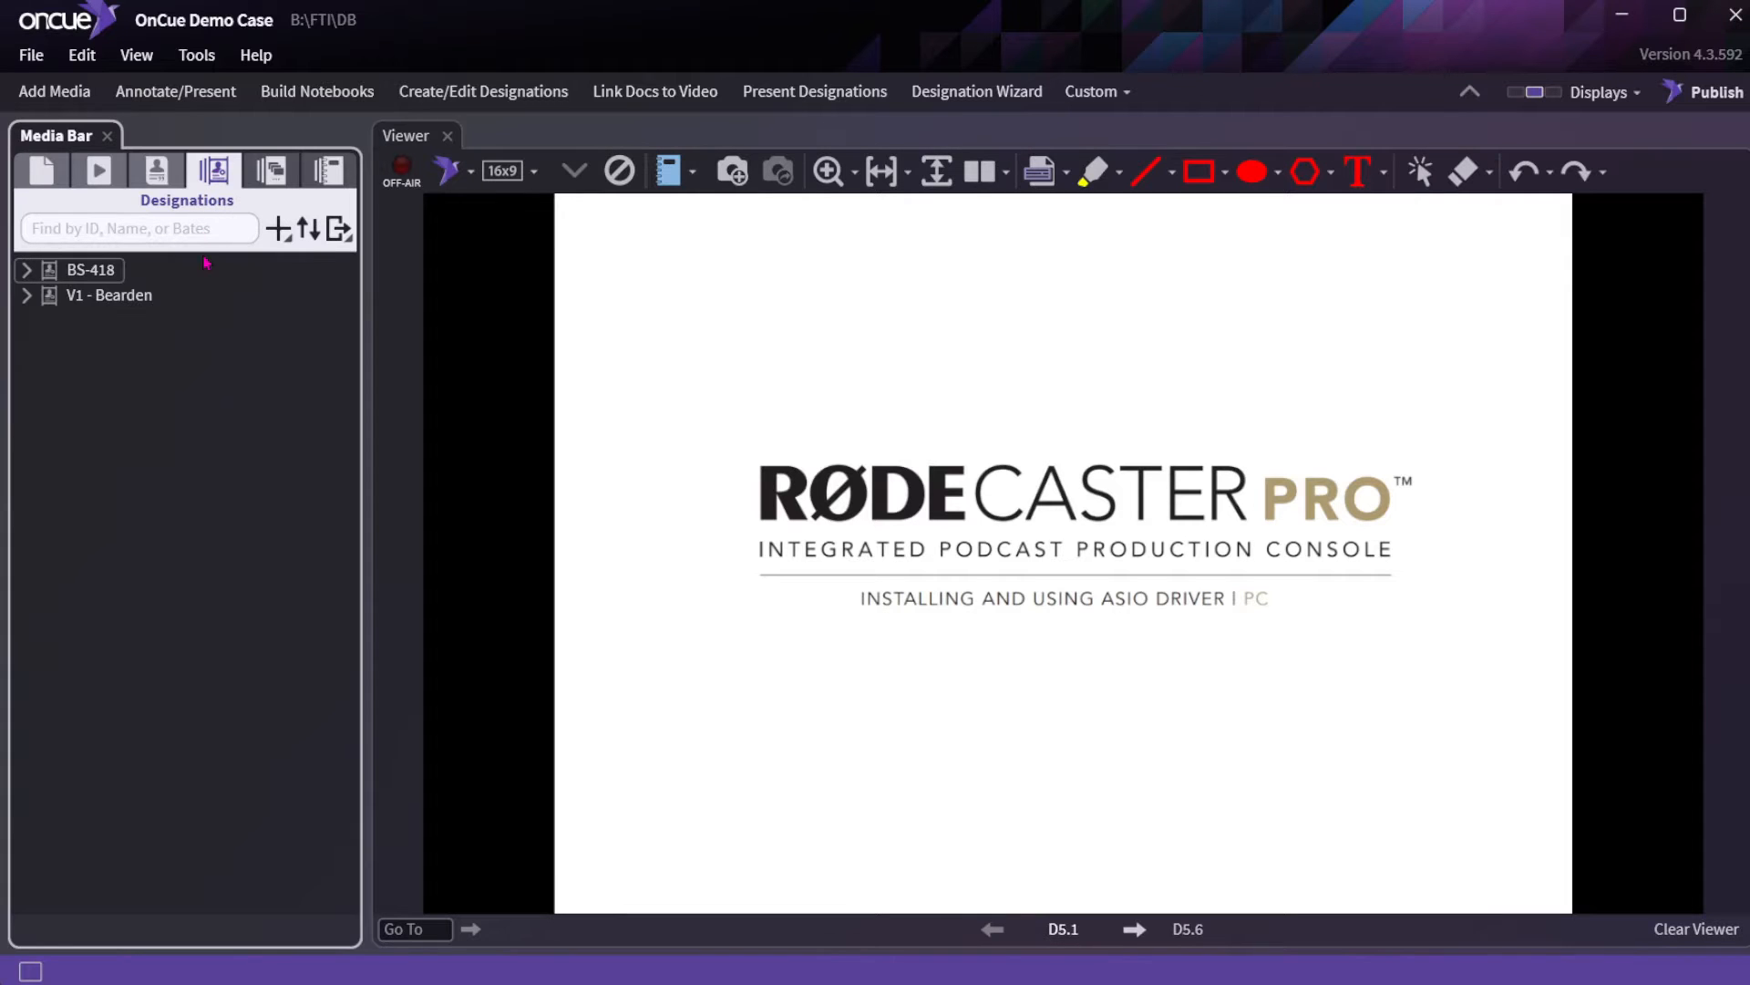
{"action": "left_click", "coordinate": [268, 175]}
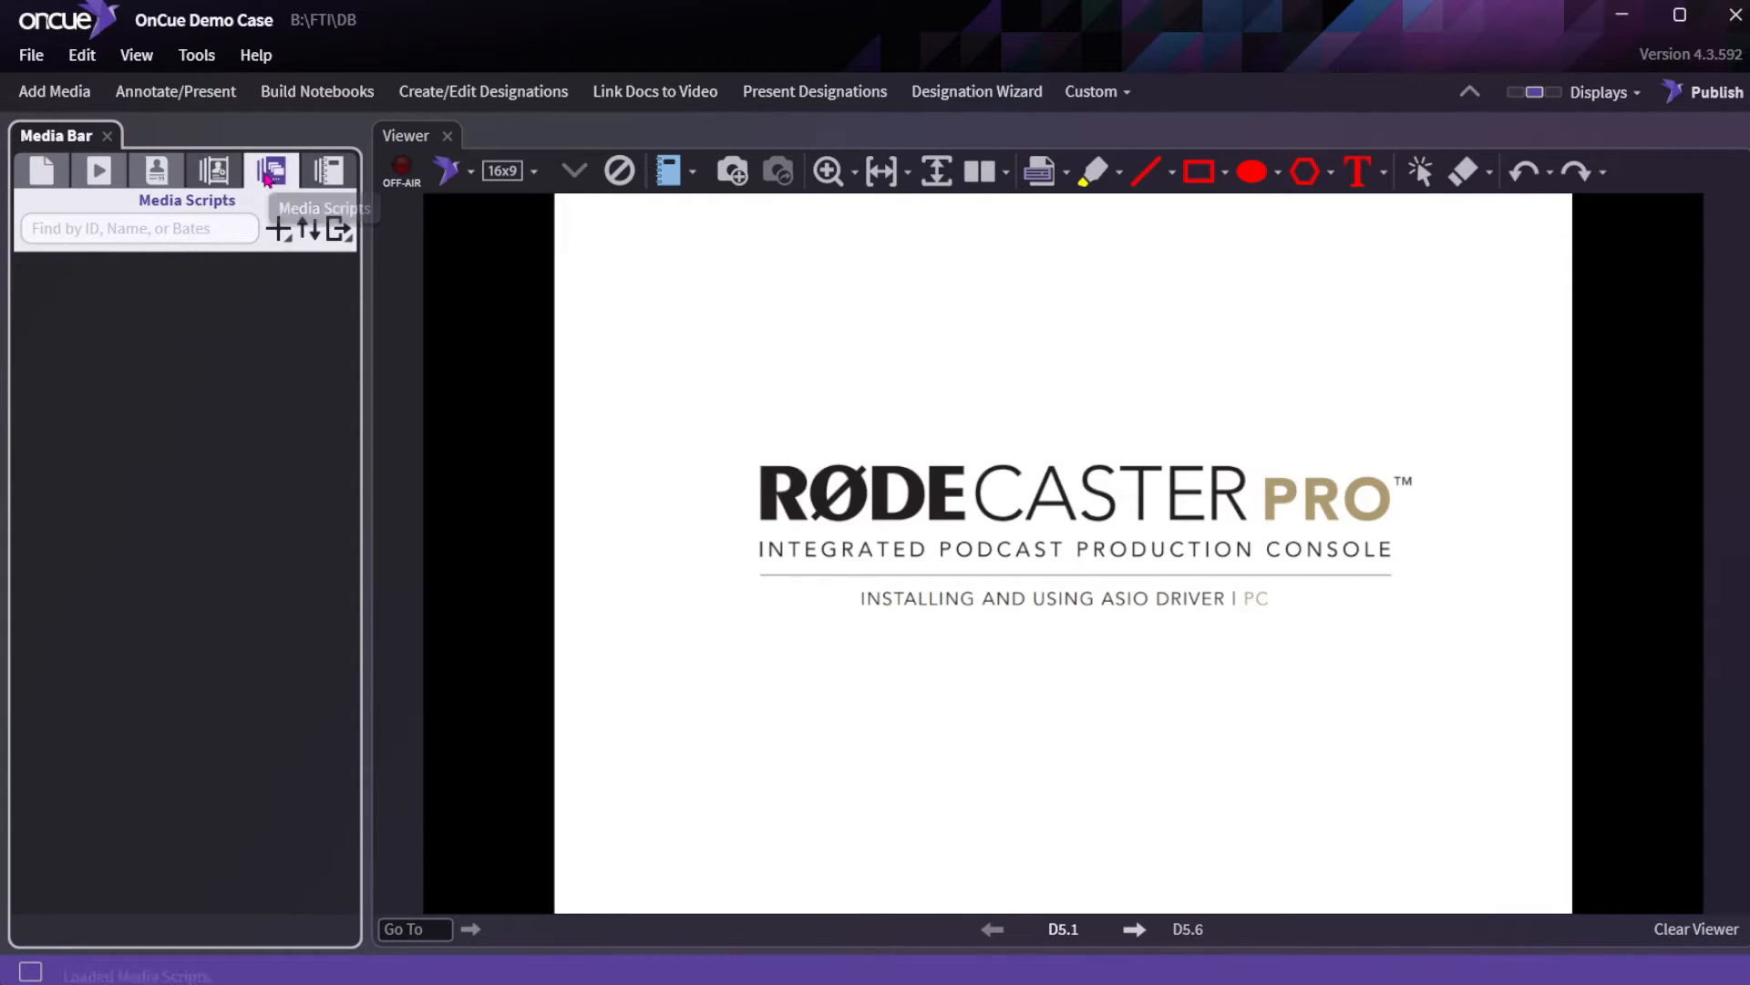
{"action": "left_click", "coordinate": [327, 177]}
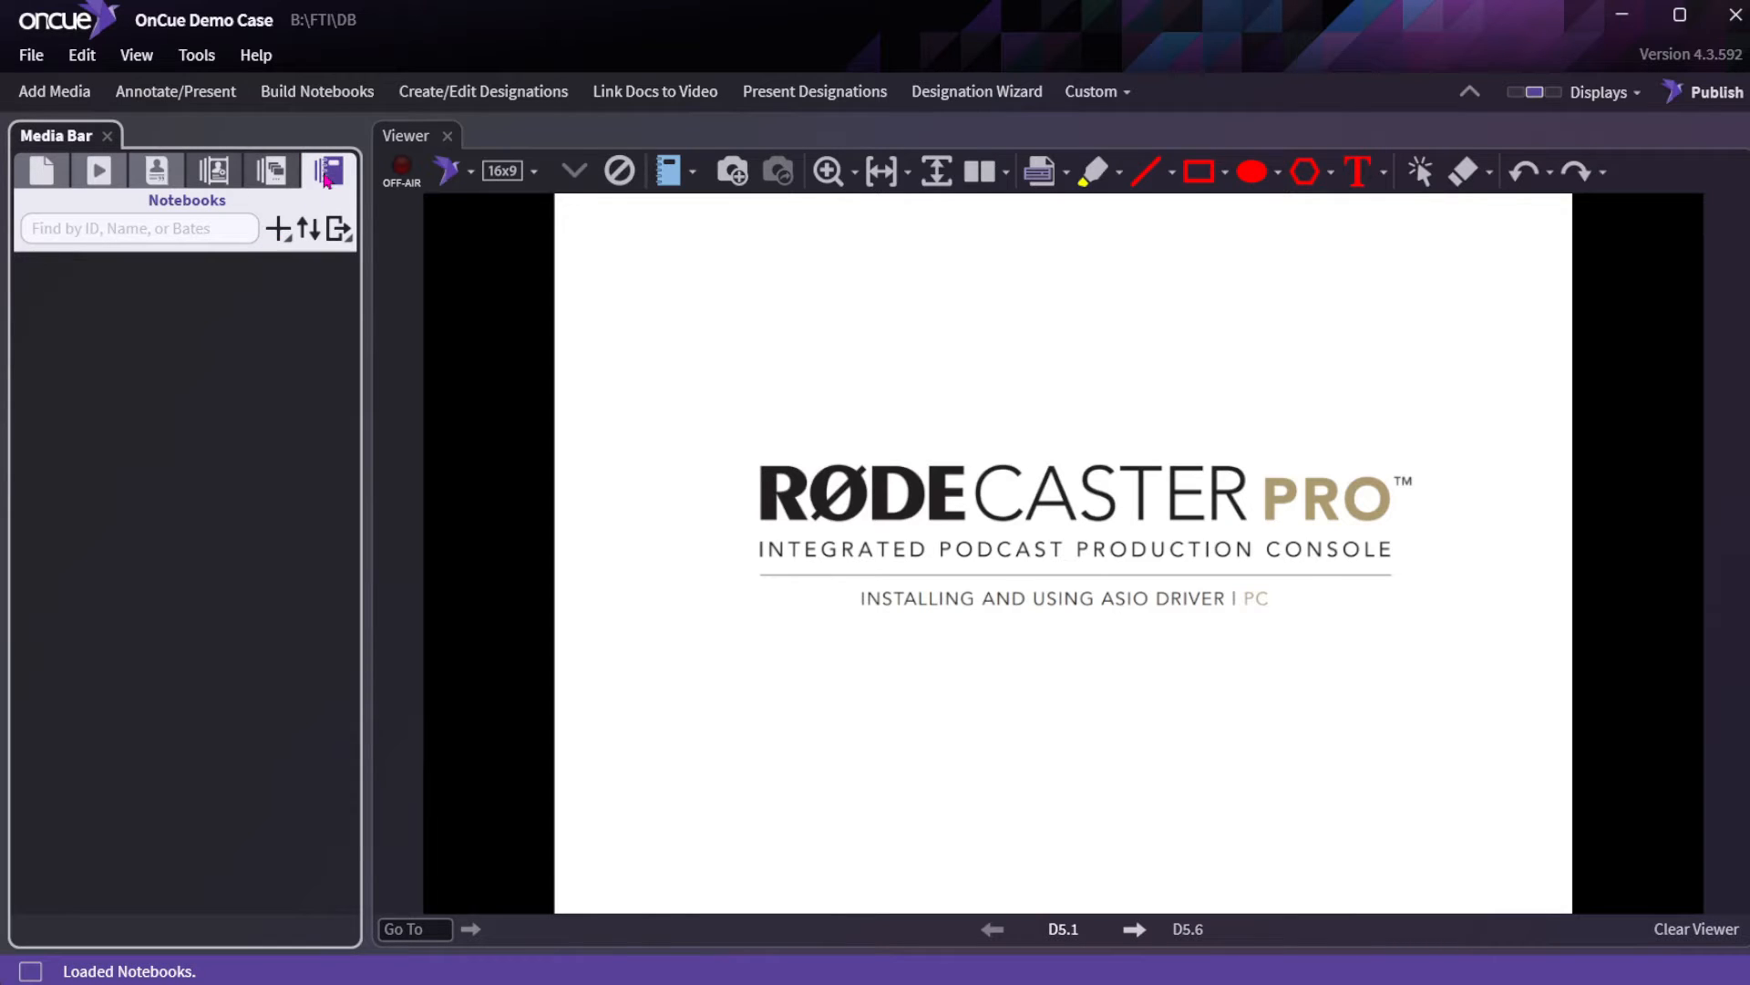
{"action": "left_click", "coordinate": [46, 186]}
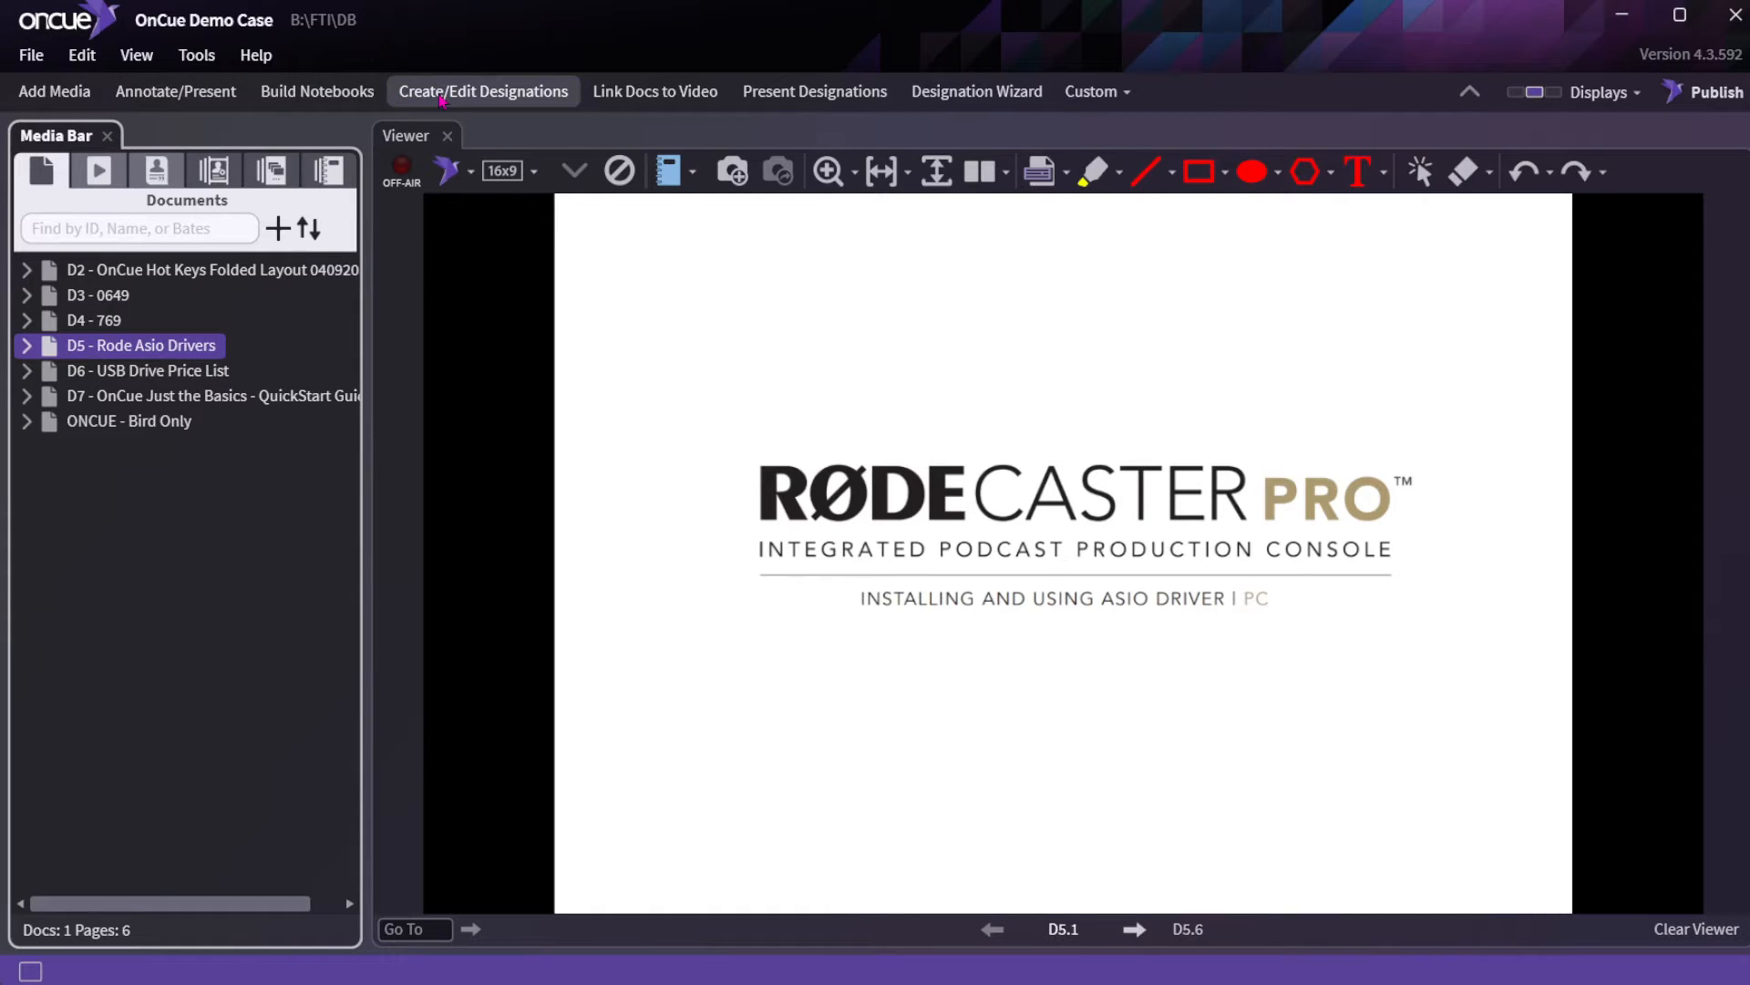
View the Create/Edit Designations workspace, return to Annotate/Present and check which displays are enabled for presentation.
{"action": "left_click", "coordinate": [441, 99]}
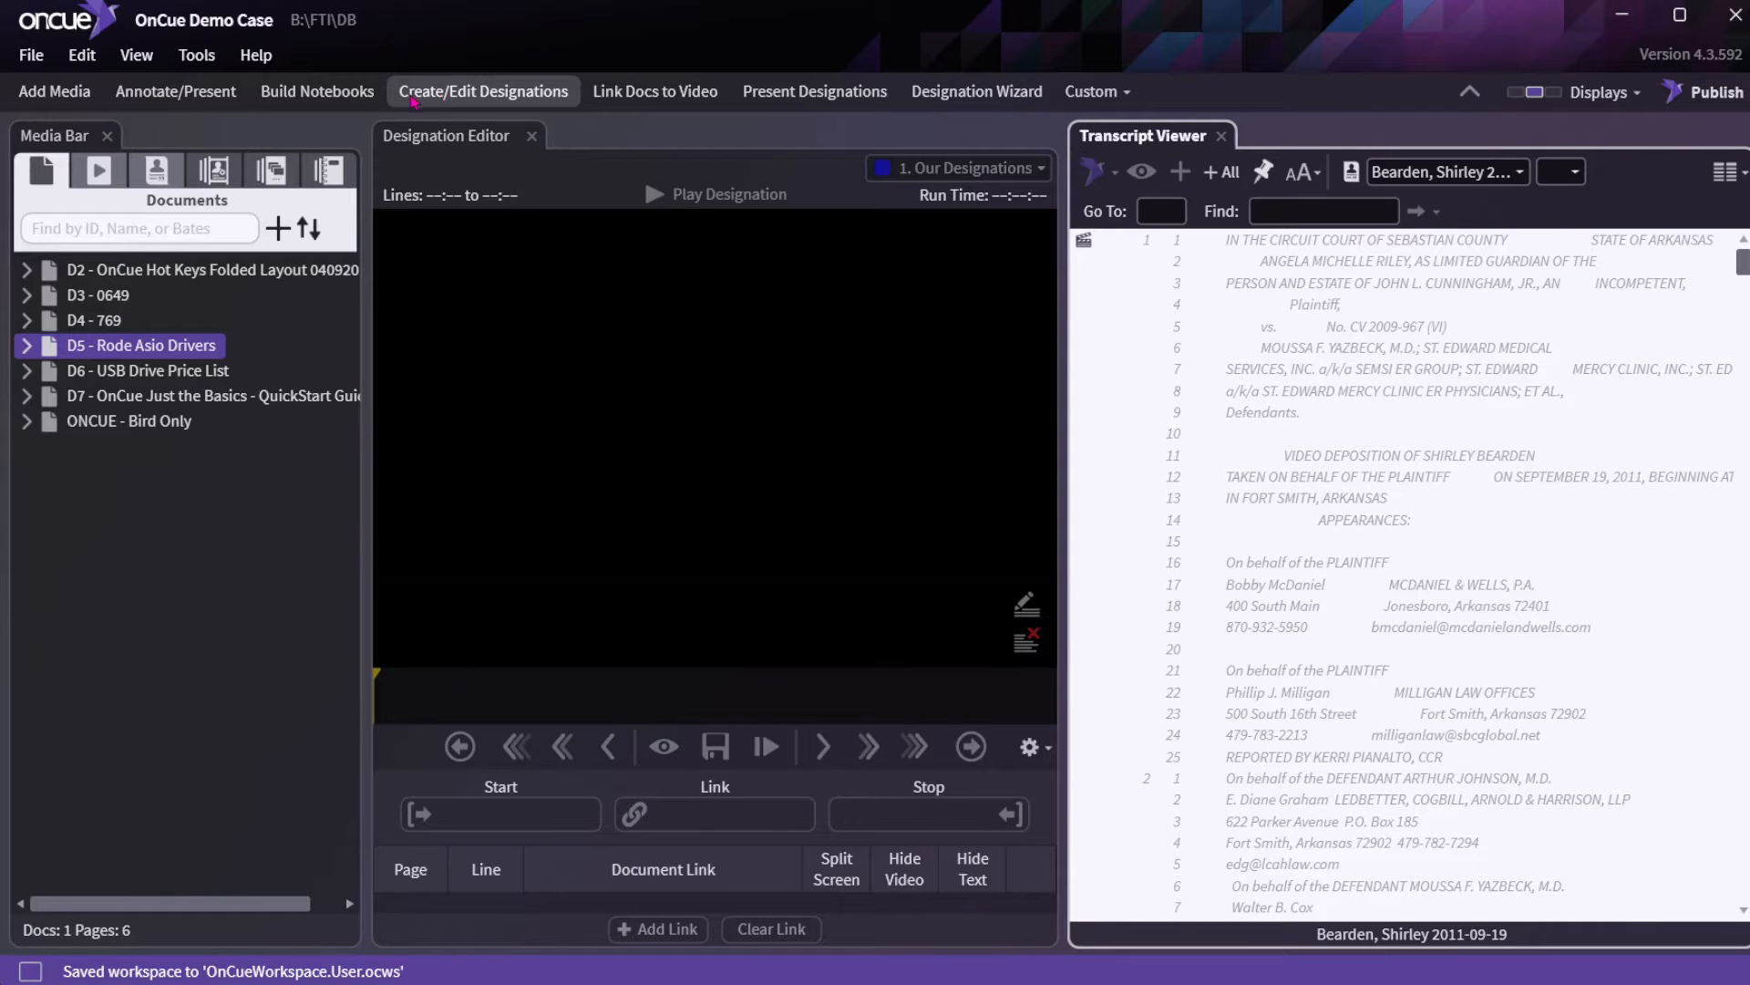
{"action": "left_click", "coordinate": [176, 92]}
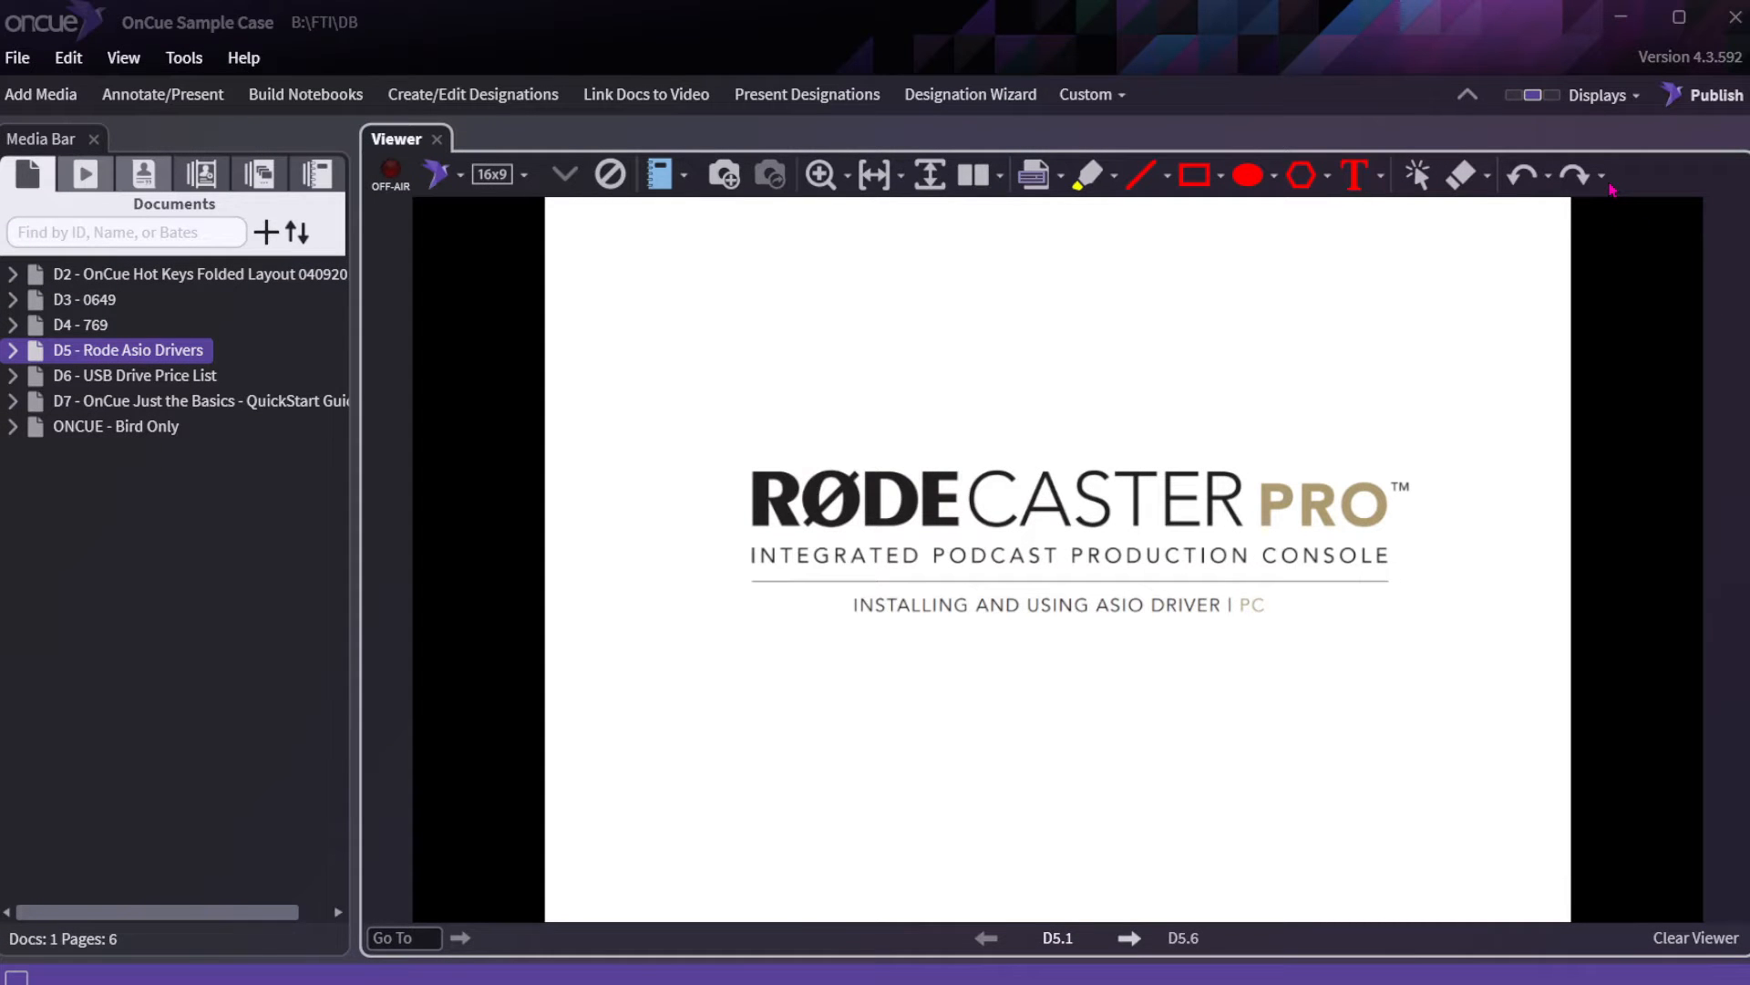
{"action": "left_click", "coordinate": [1580, 99]}
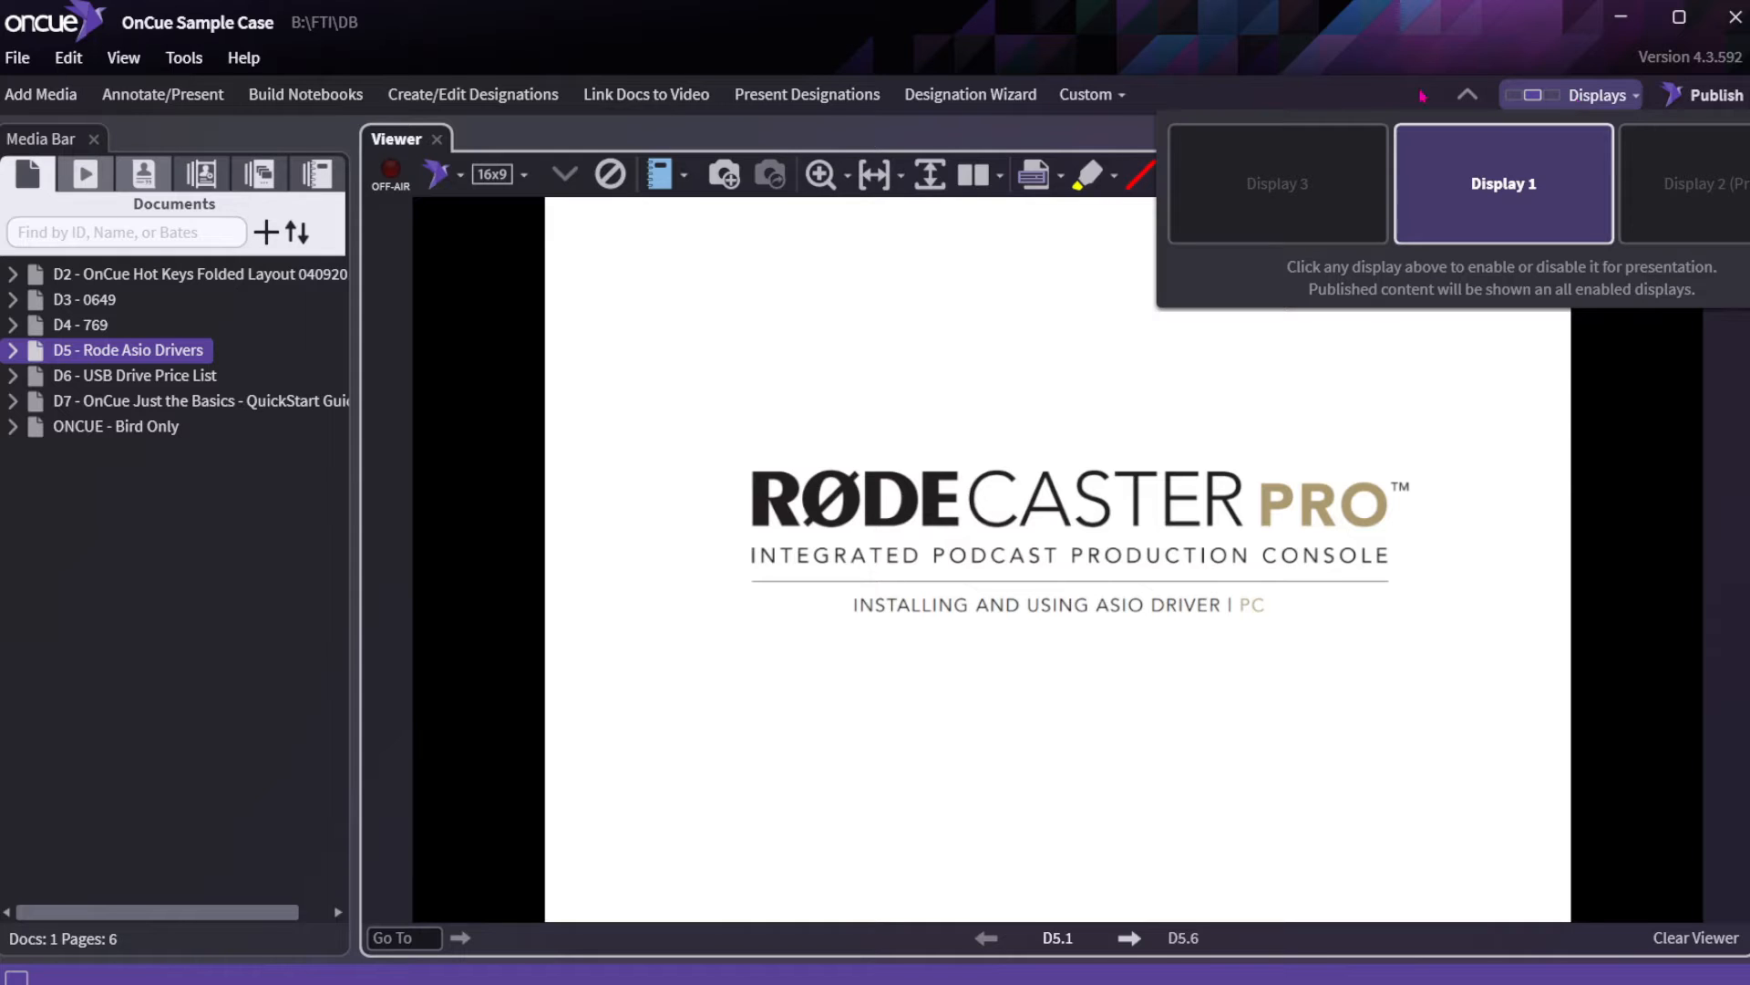
{"action": "left_click", "coordinate": [1581, 98]}
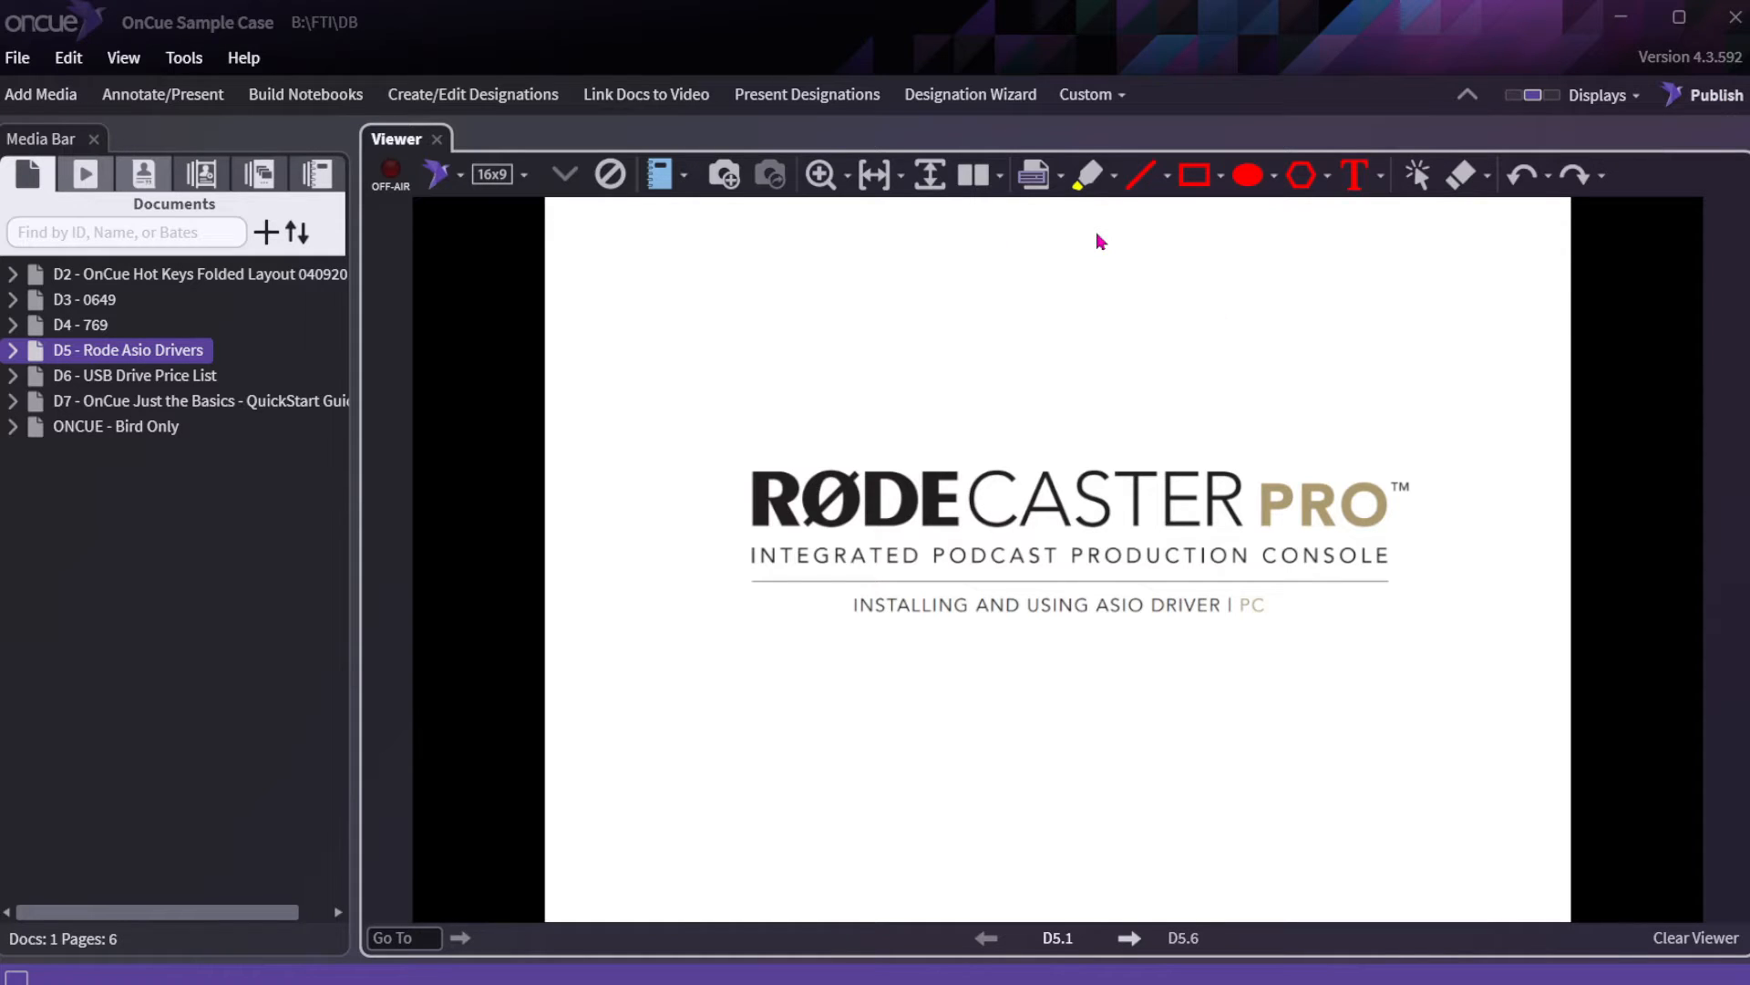
View the online OnCue Support Center, close it and open the Hotkey Reference Guide.
{"action": "left_click", "coordinate": [243, 58]}
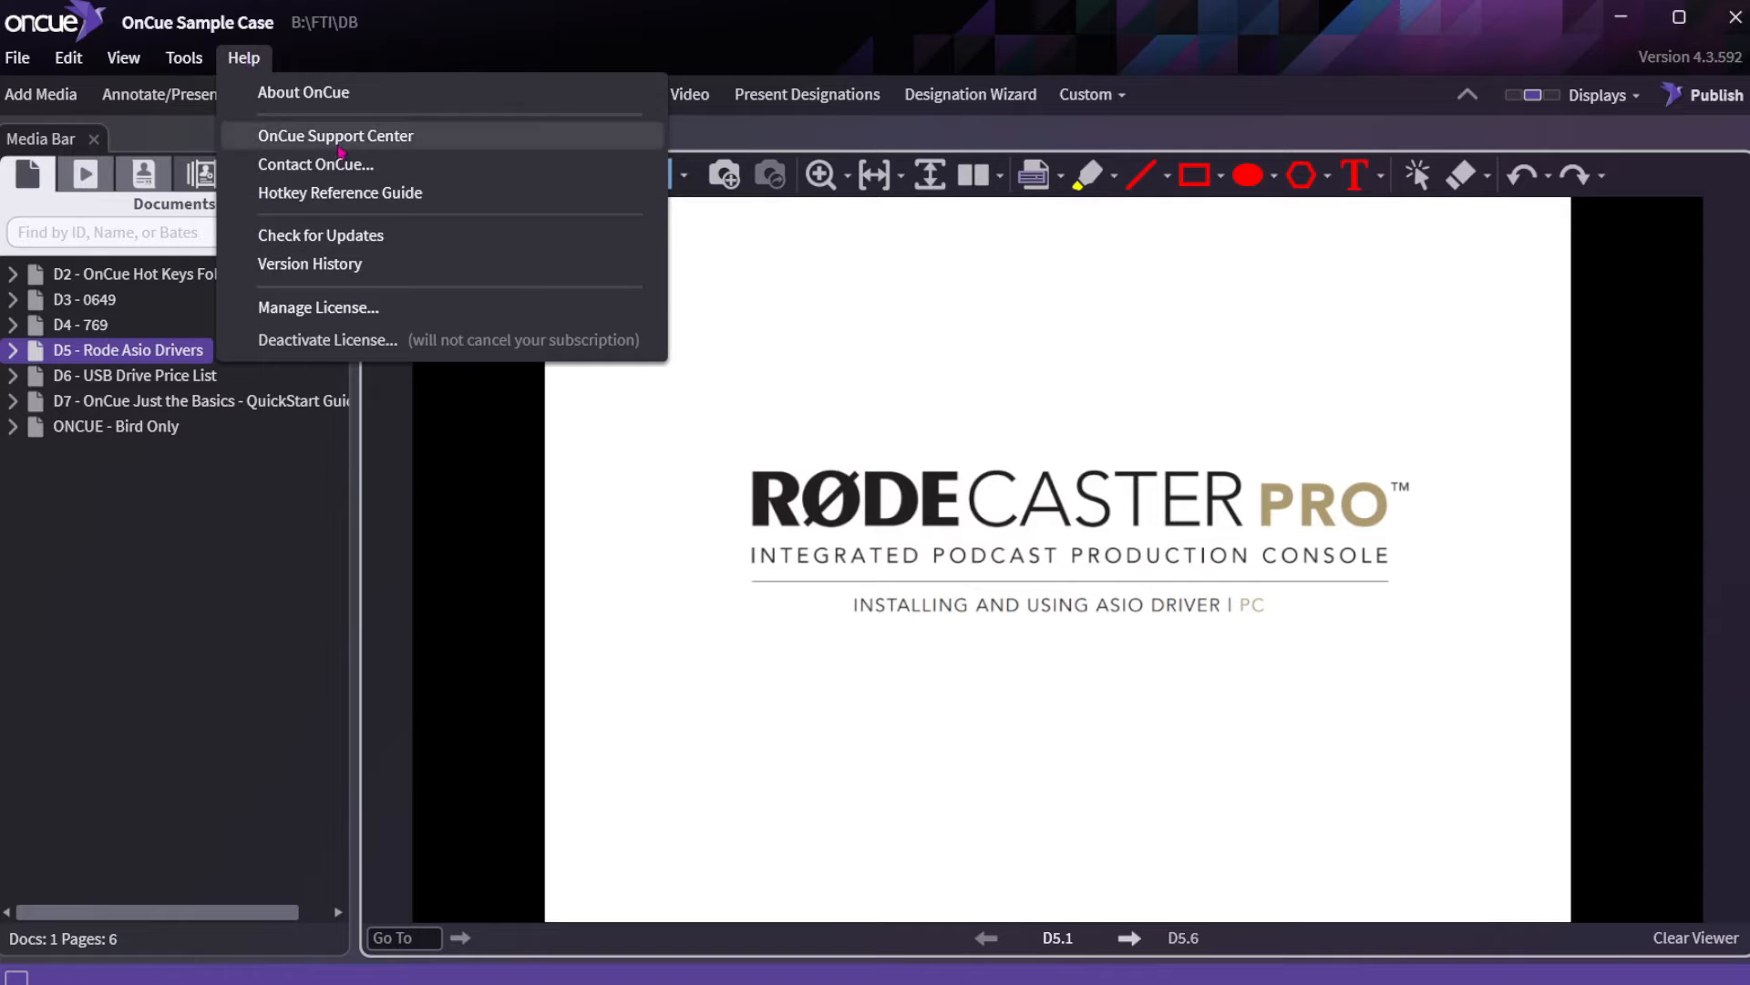
{"action": "left_click", "coordinate": [340, 146]}
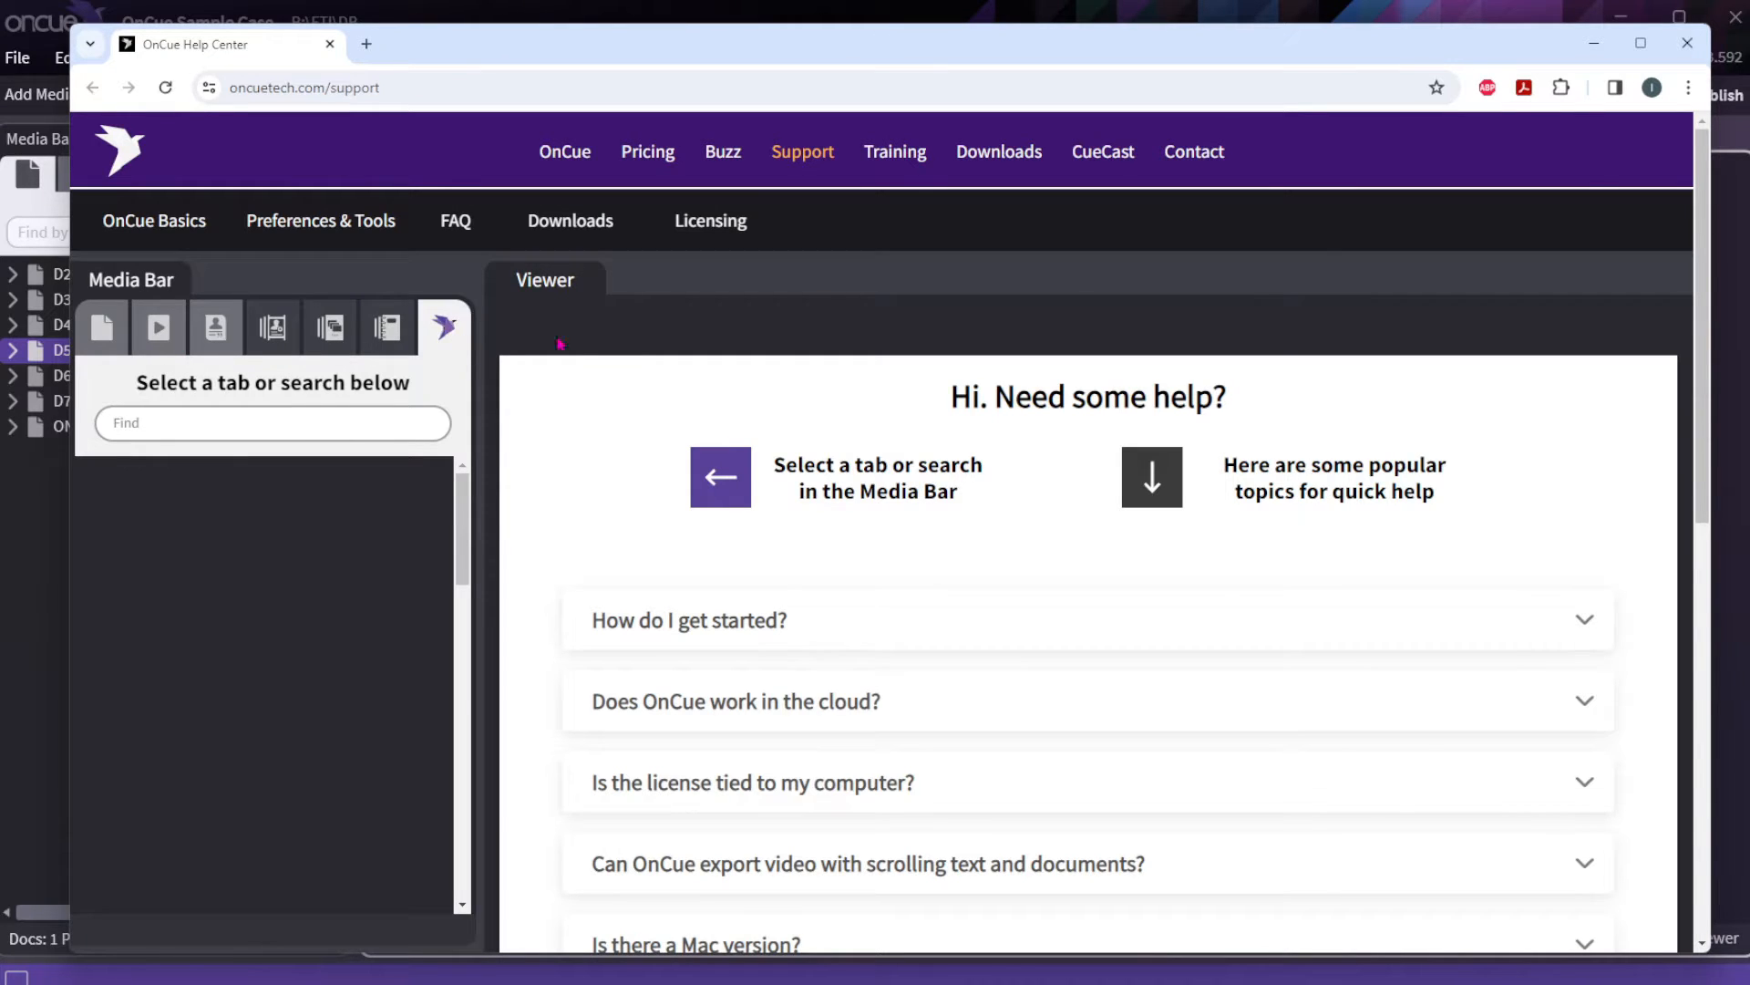
{"action": "left_click", "coordinate": [1687, 44]}
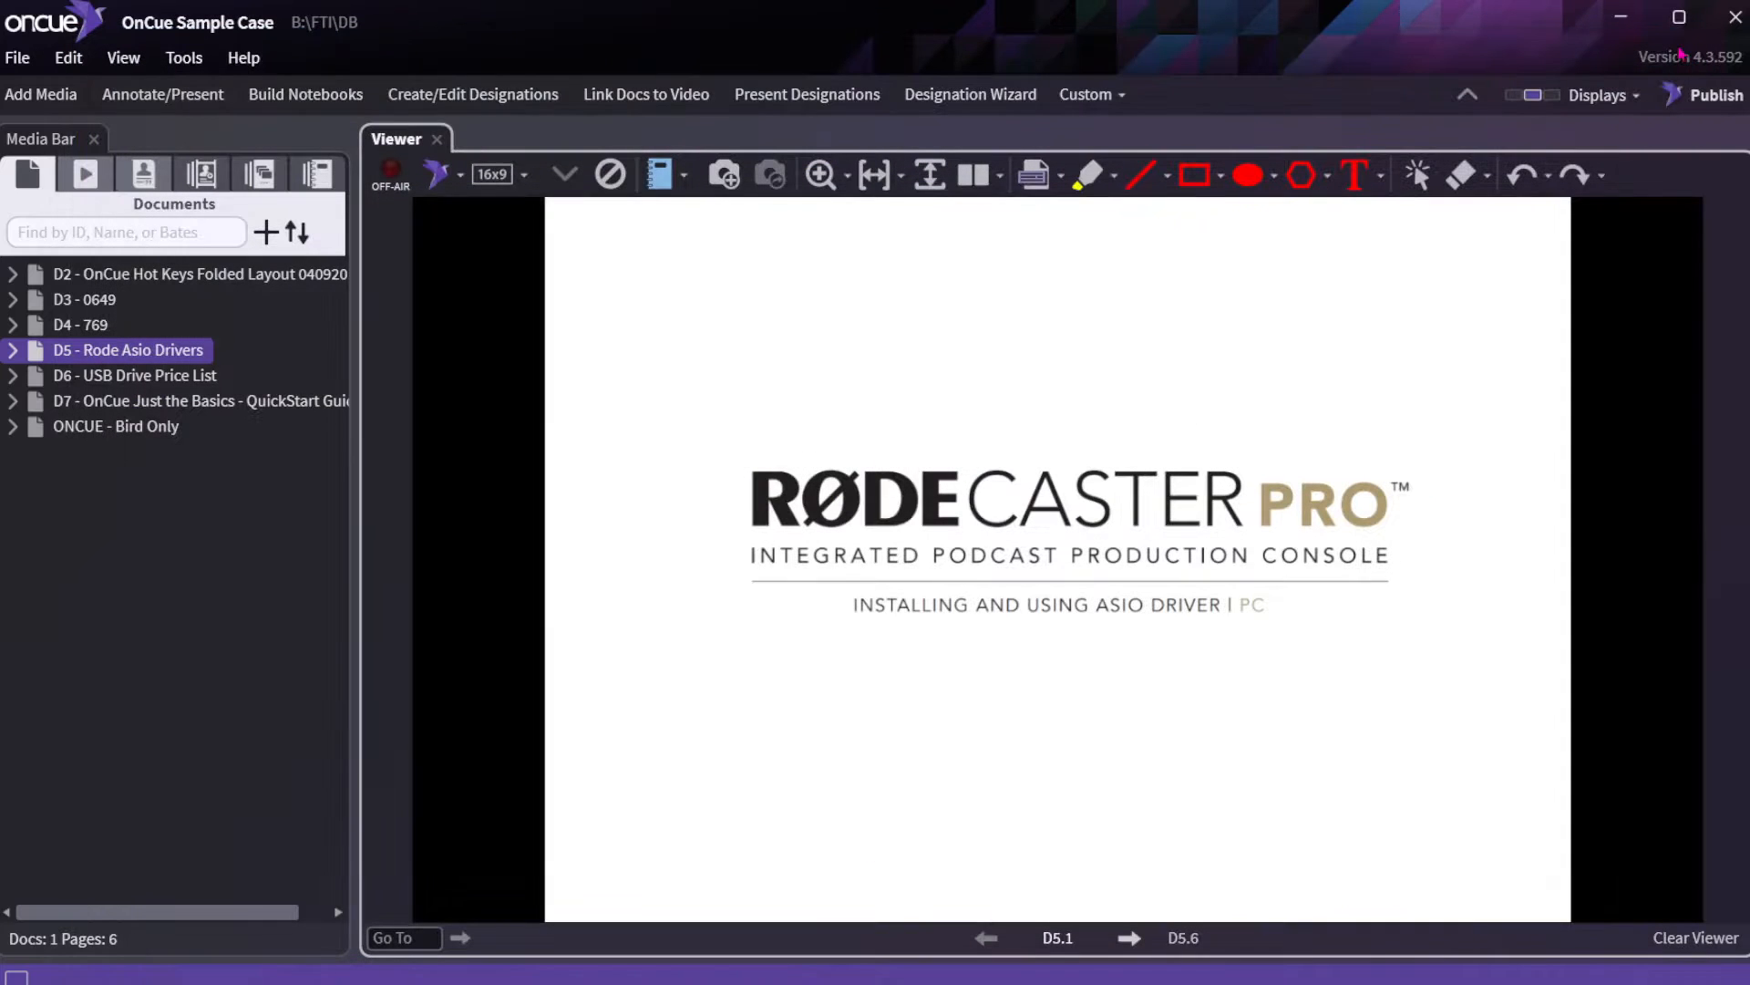
{"action": "left_click", "coordinate": [256, 60]}
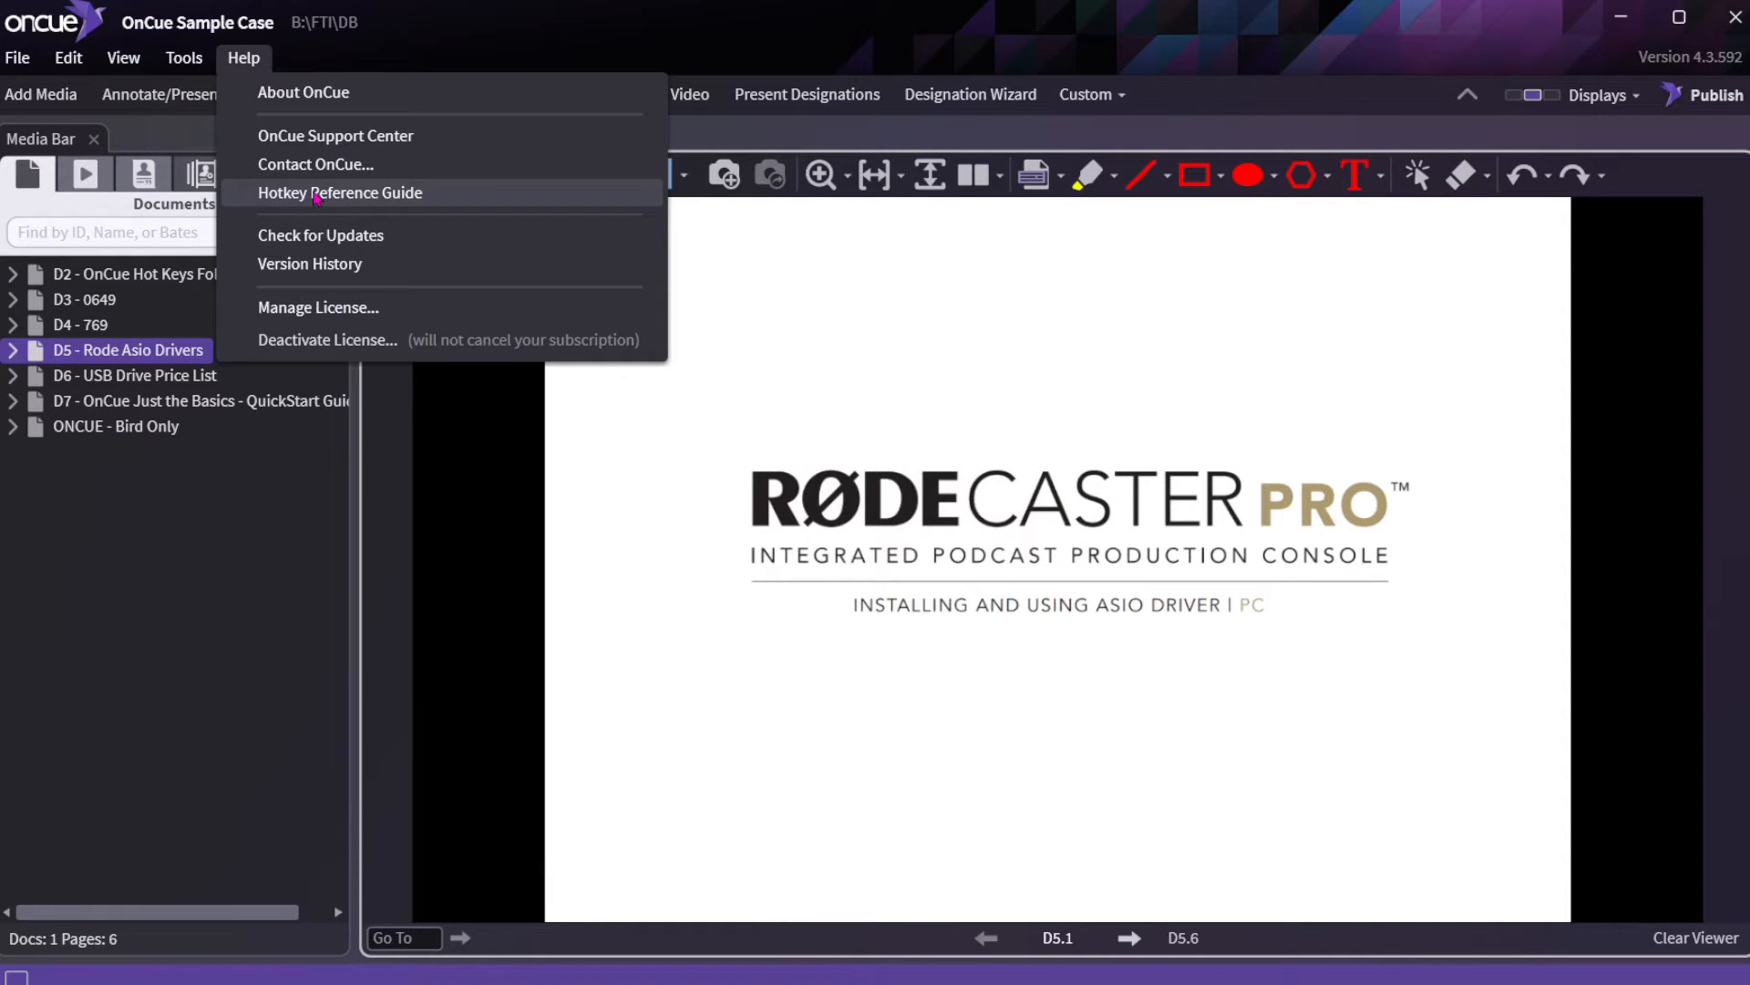
{"action": "left_click", "coordinate": [339, 194]}
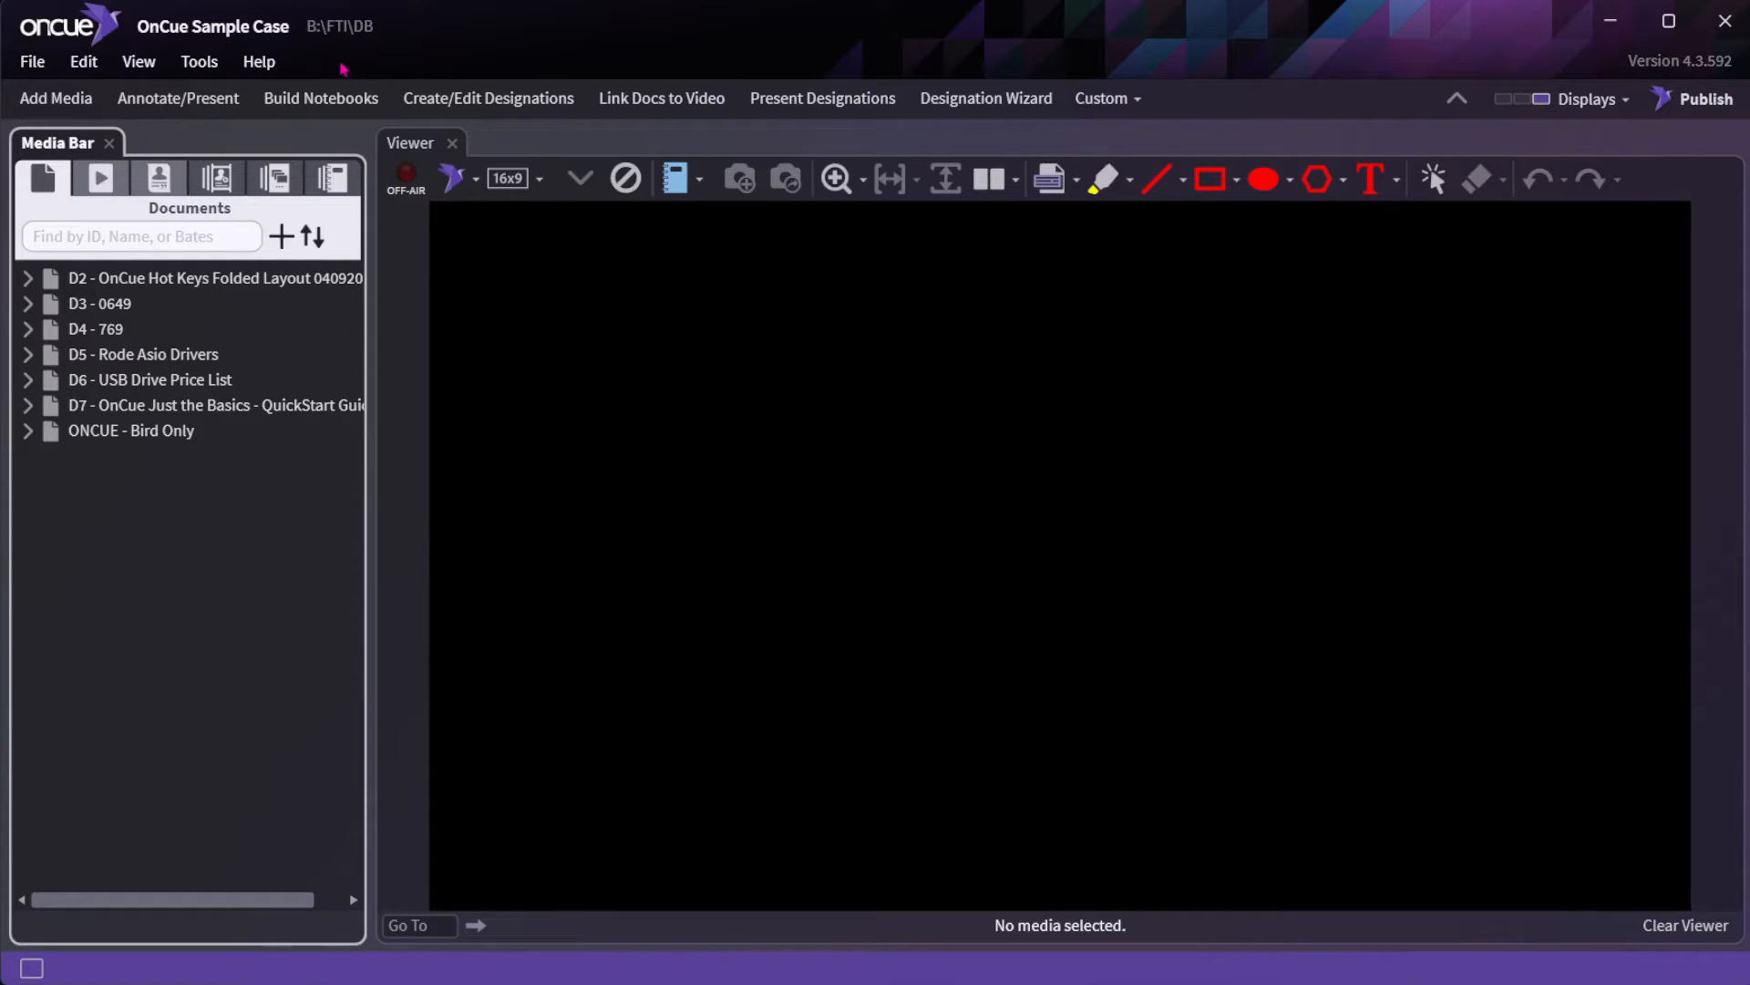
Open the OnCue Sample Case folder on disk and examine its oc_dbase.sqlite database file and _documents subfolder.
{"action": "left_click", "coordinate": [317, 27]}
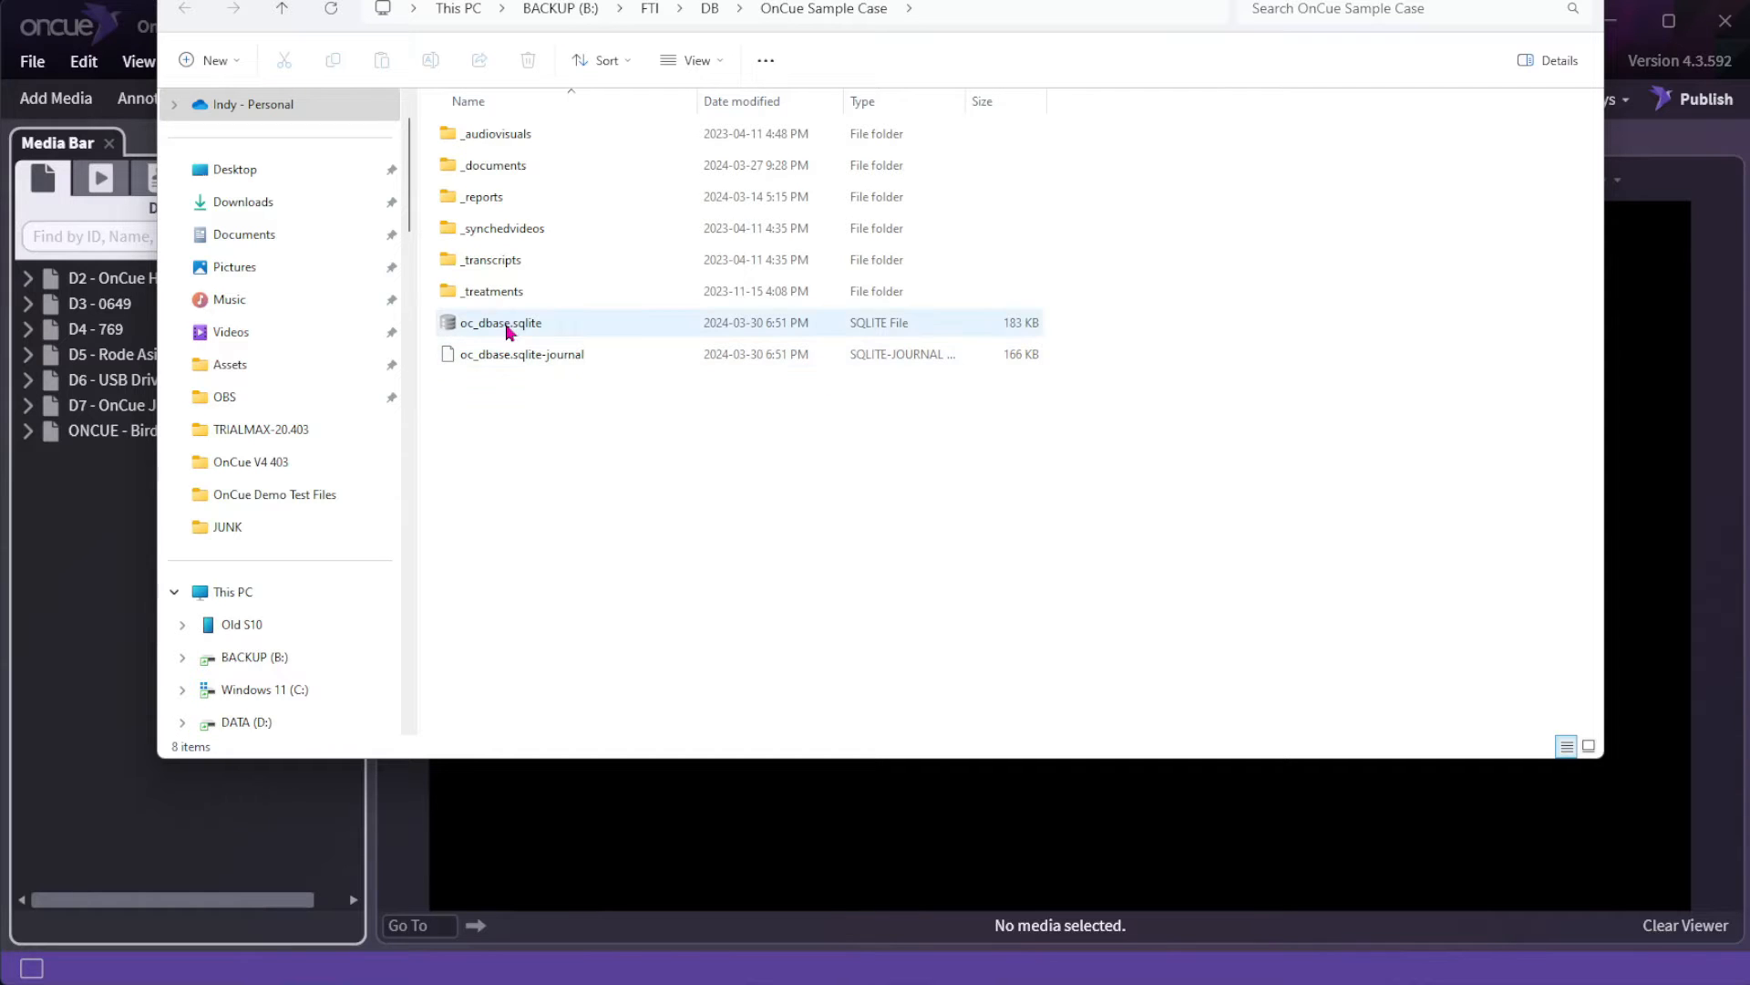
{"action": "left_click", "coordinate": [508, 328]}
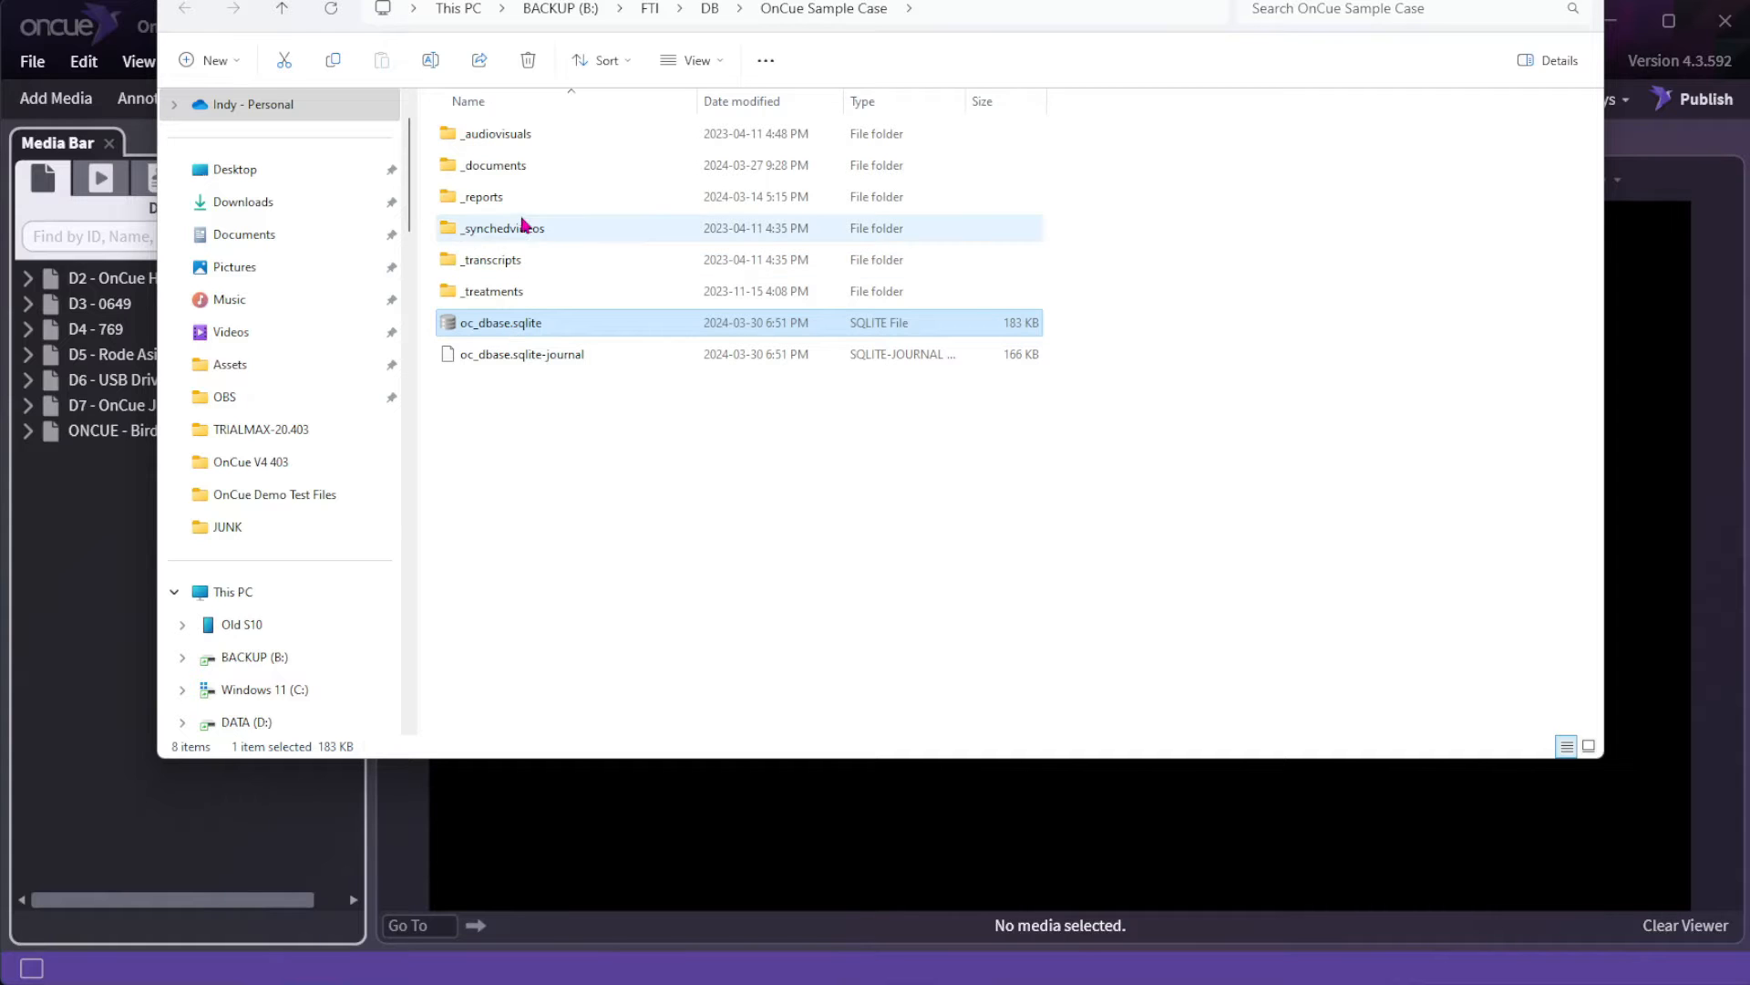
{"action": "double_click", "coordinate": [505, 173]}
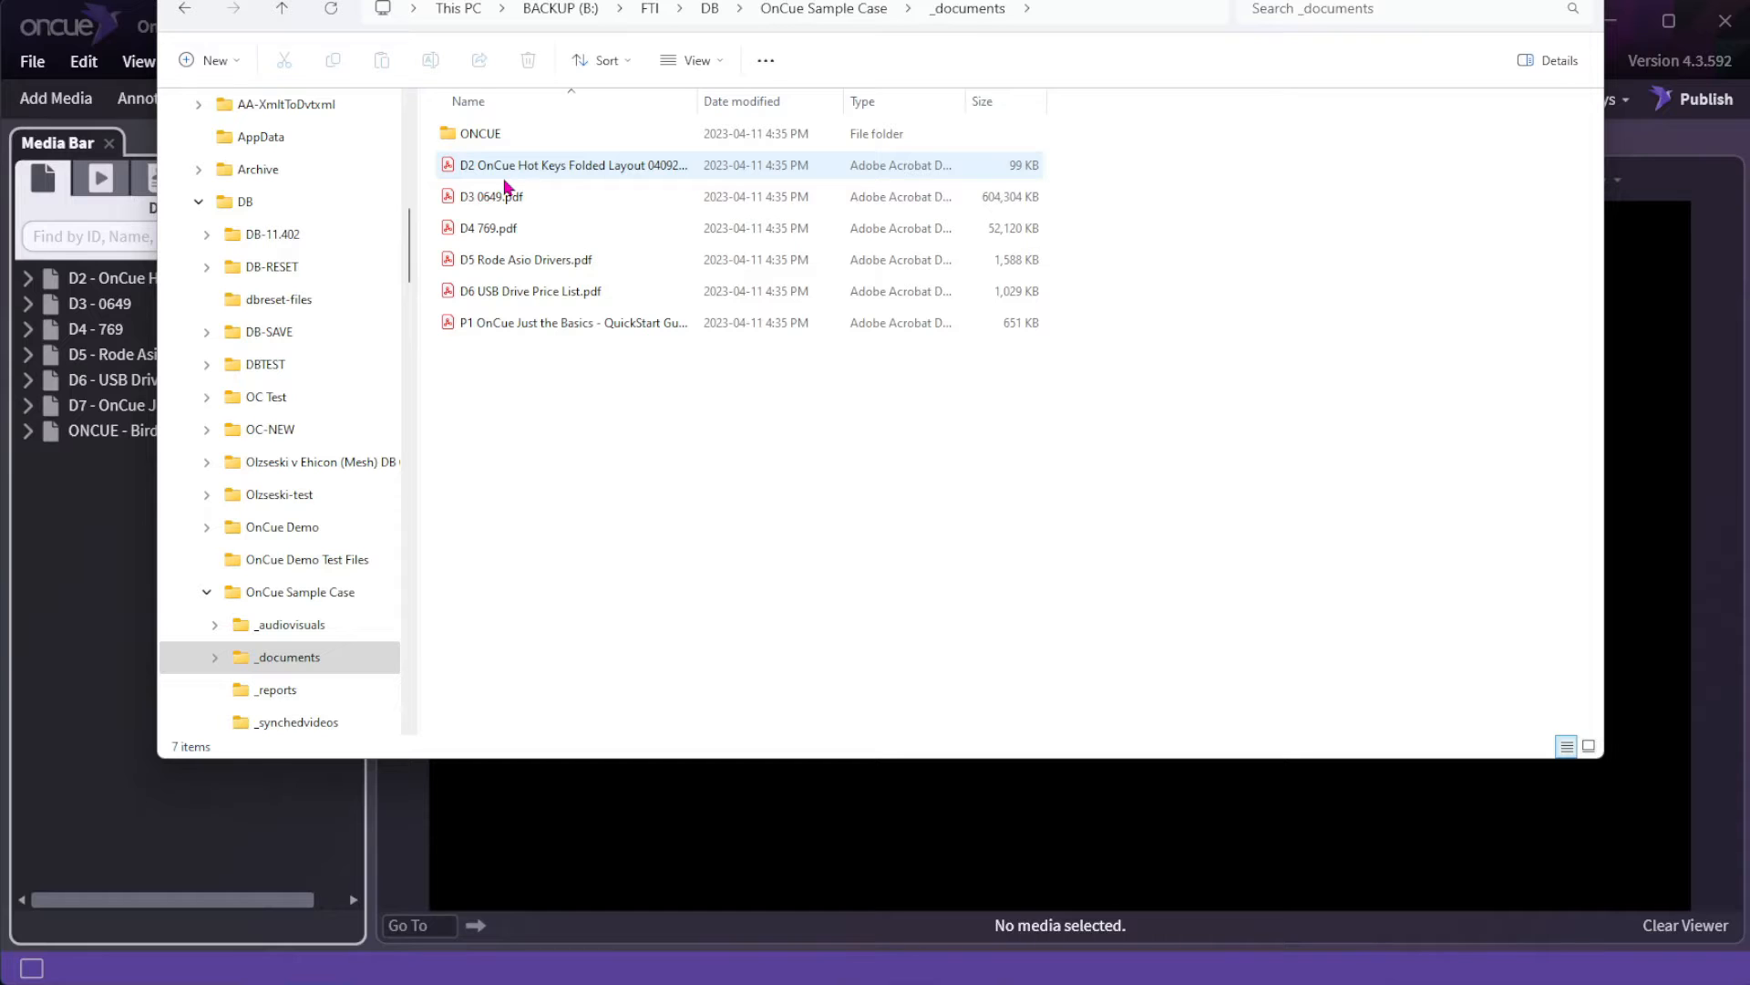
{"action": "left_click", "coordinate": [282, 12]}
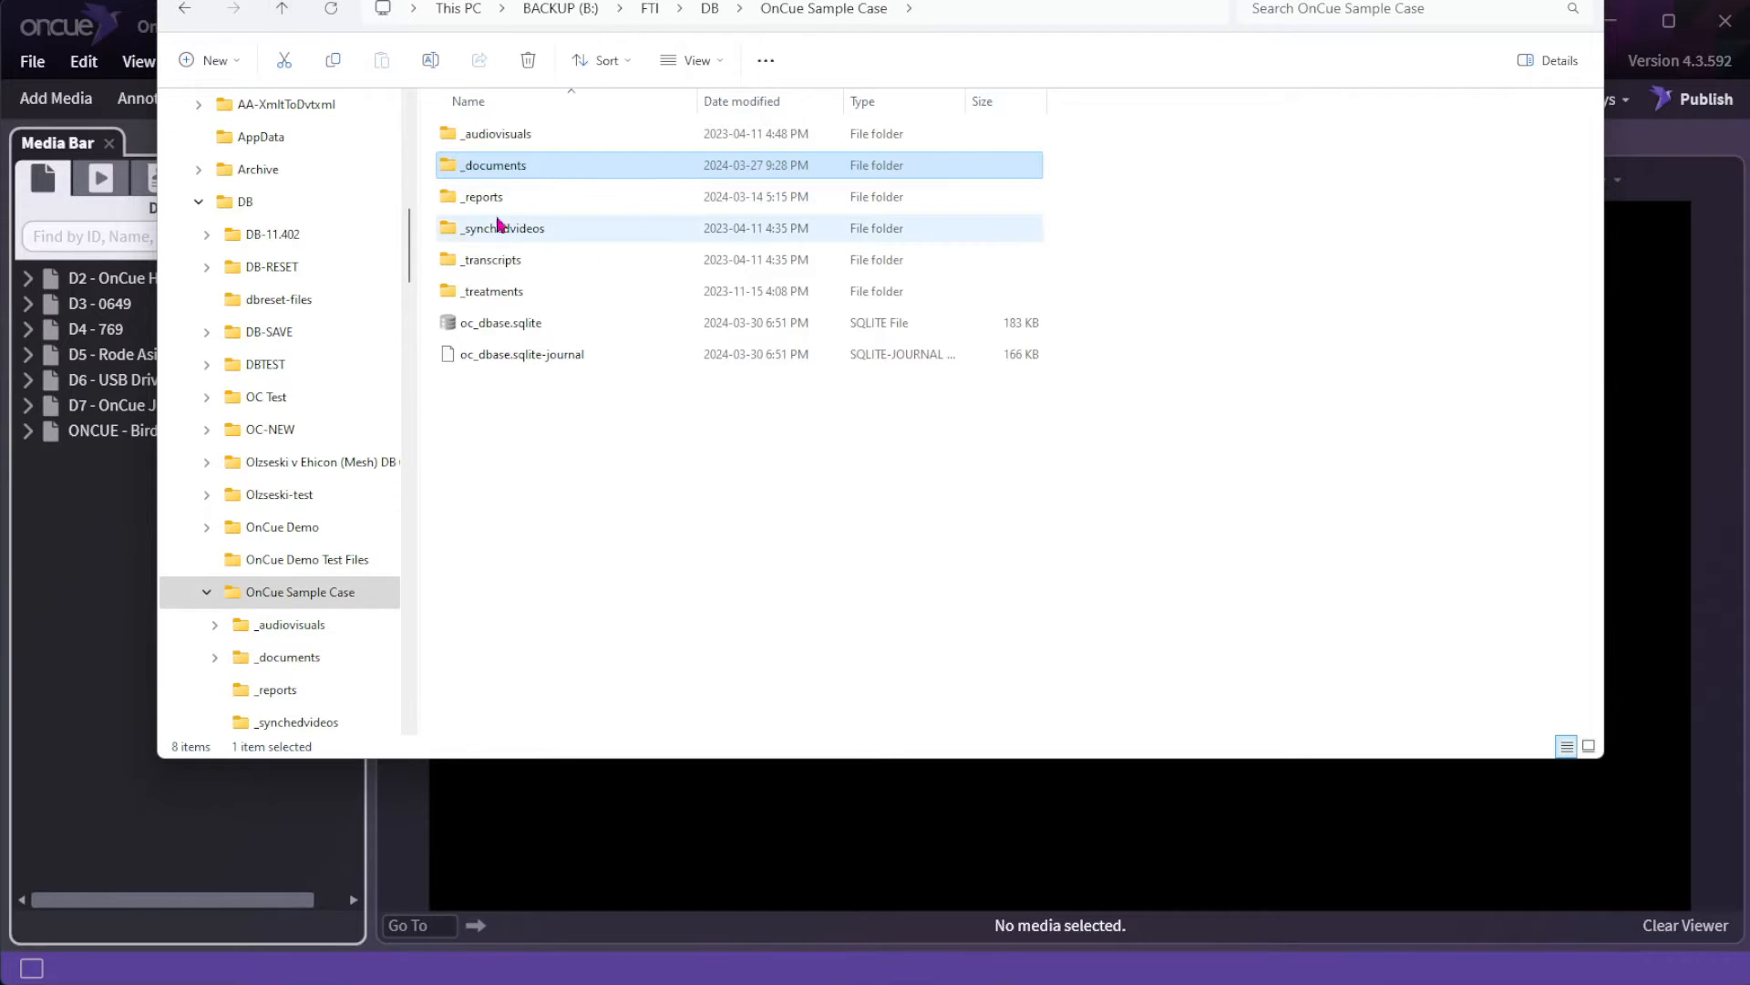
Examine the case's _reports, _synchedvideos and _transcripts folders, including the transcript subfolder, and return to the case folder.
{"action": "left_click", "coordinate": [497, 198]}
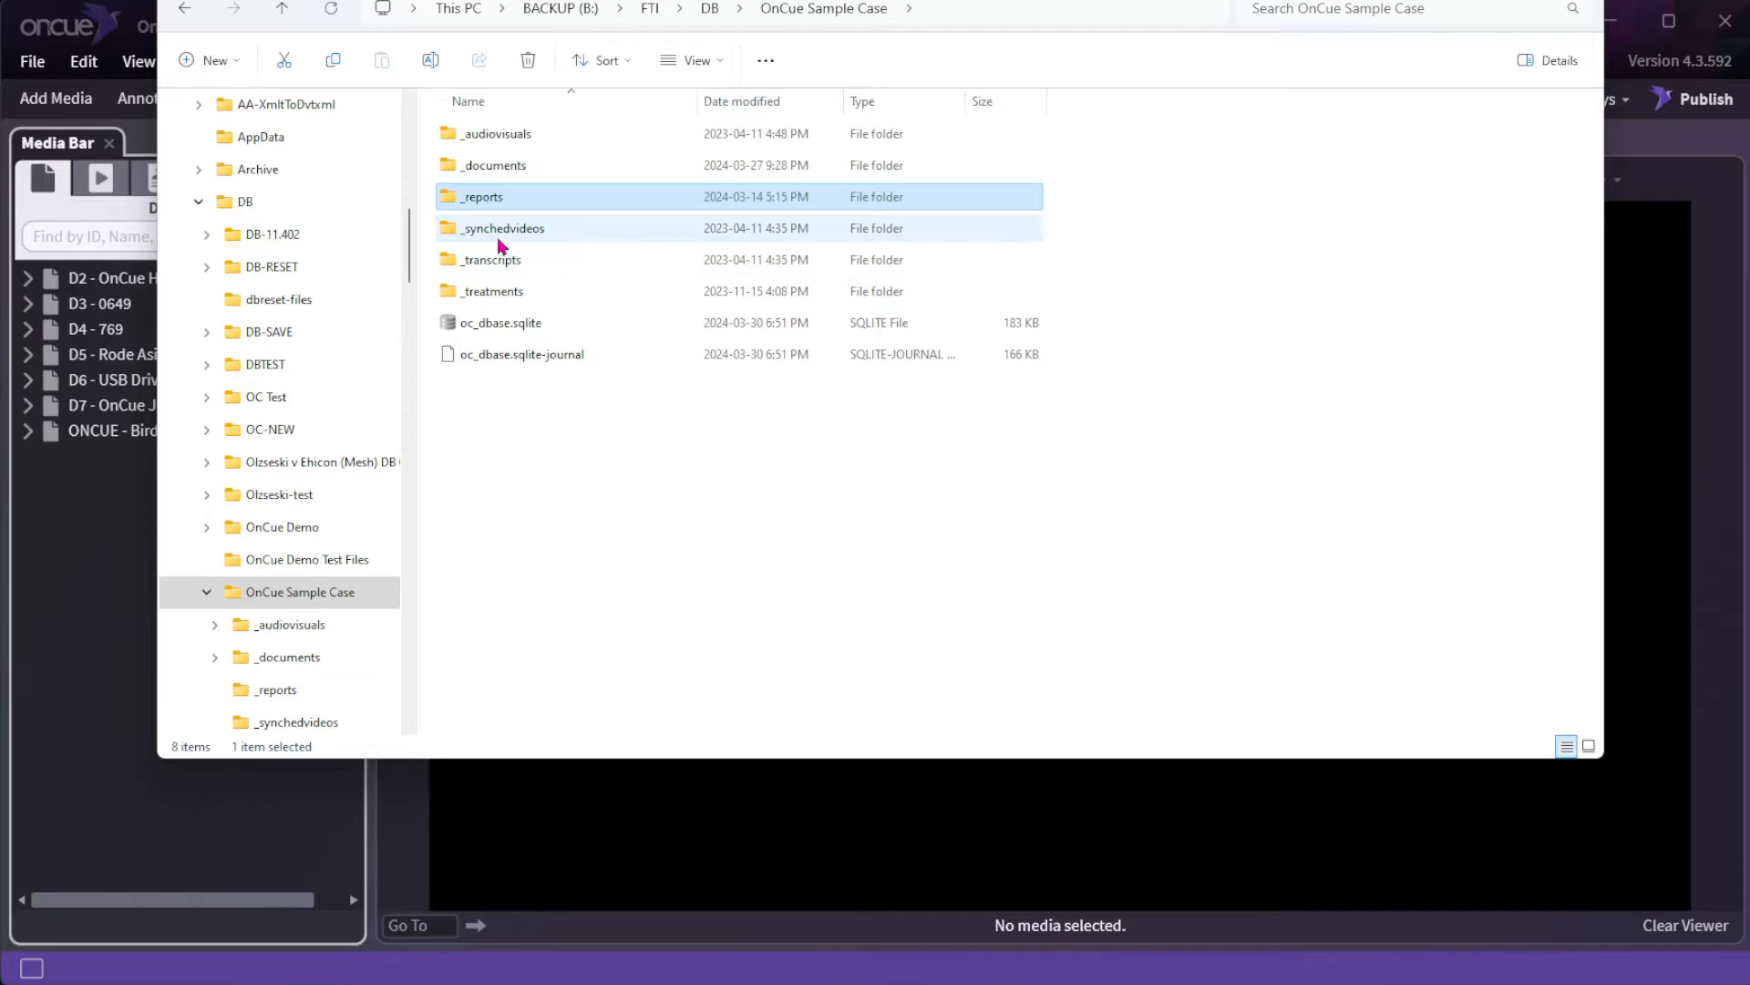
{"action": "double_click", "coordinate": [500, 228]}
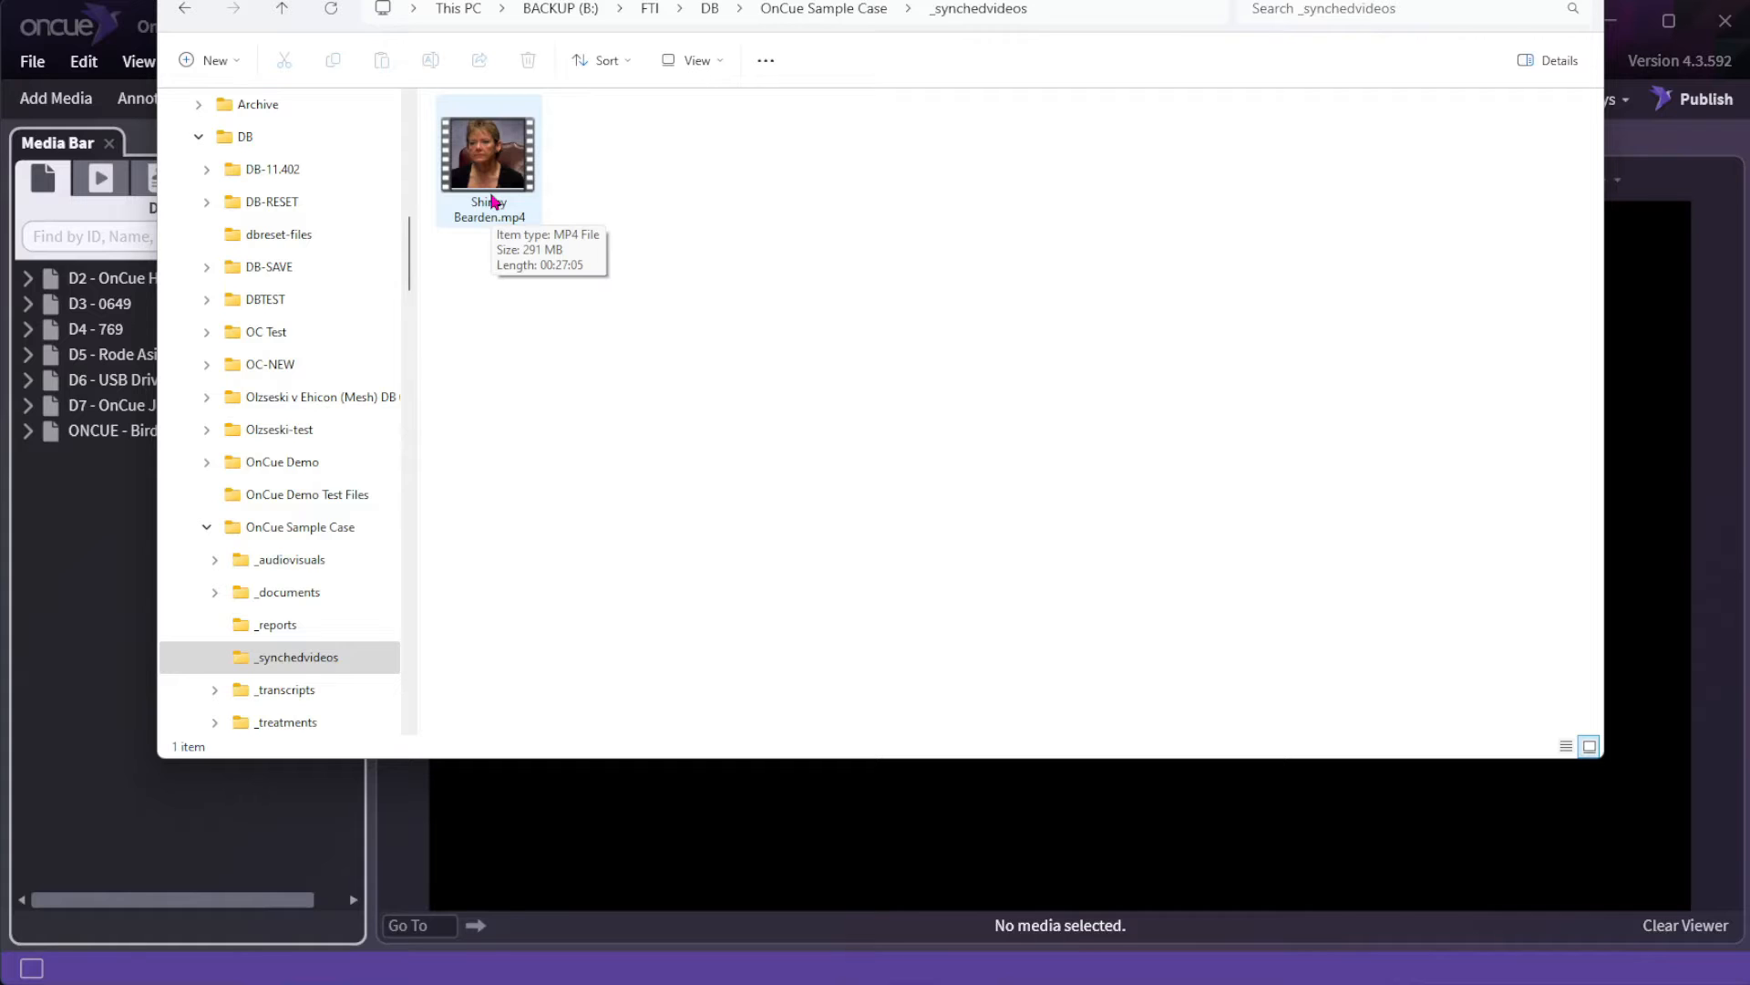
{"action": "left_click", "coordinate": [284, 13]}
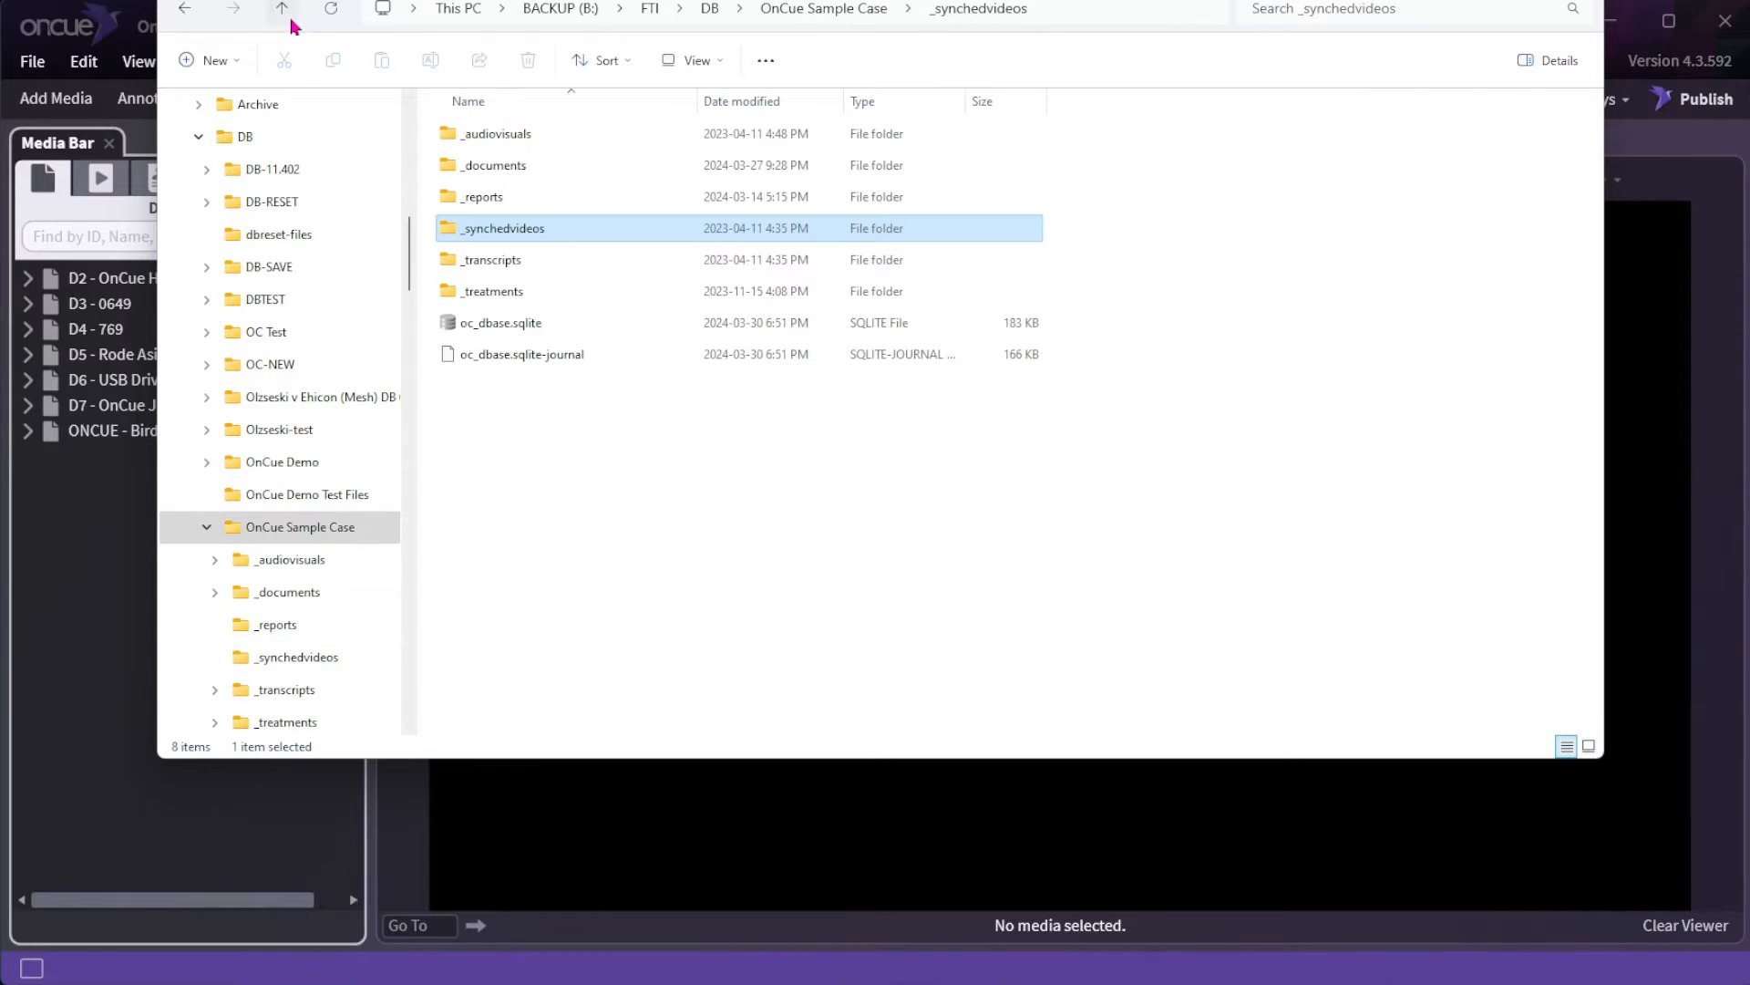
{"action": "double_click", "coordinate": [507, 261]}
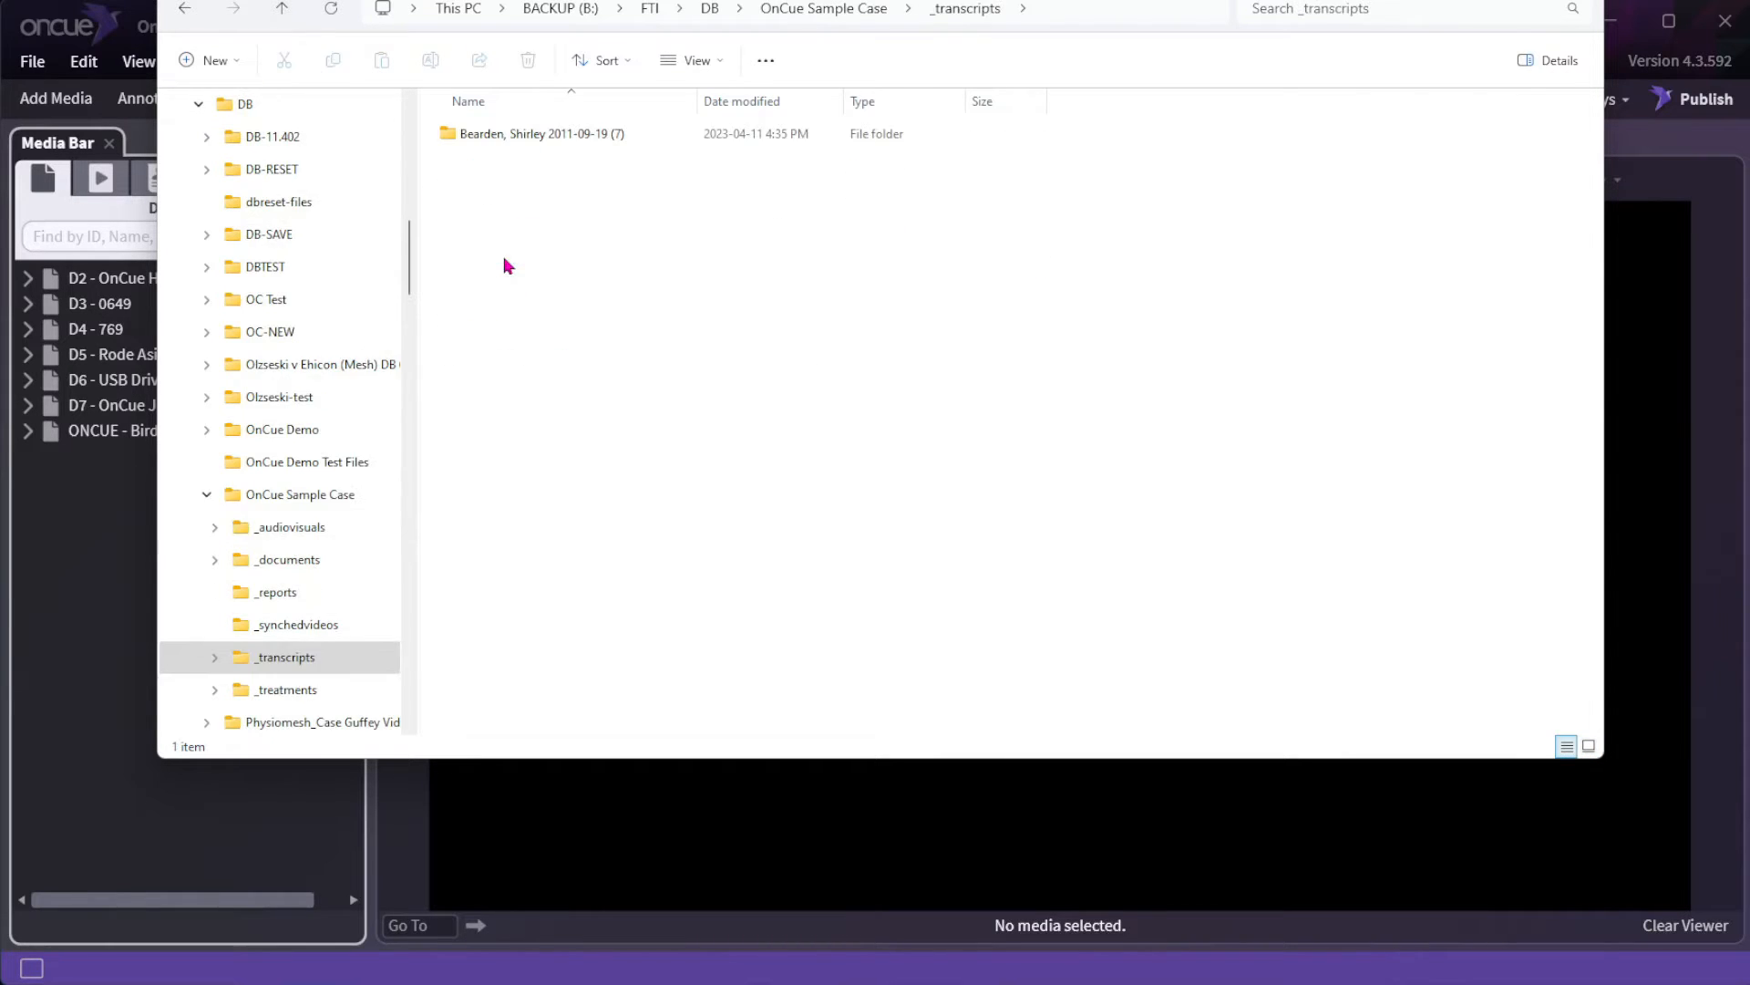
{"action": "double_click", "coordinate": [496, 136]}
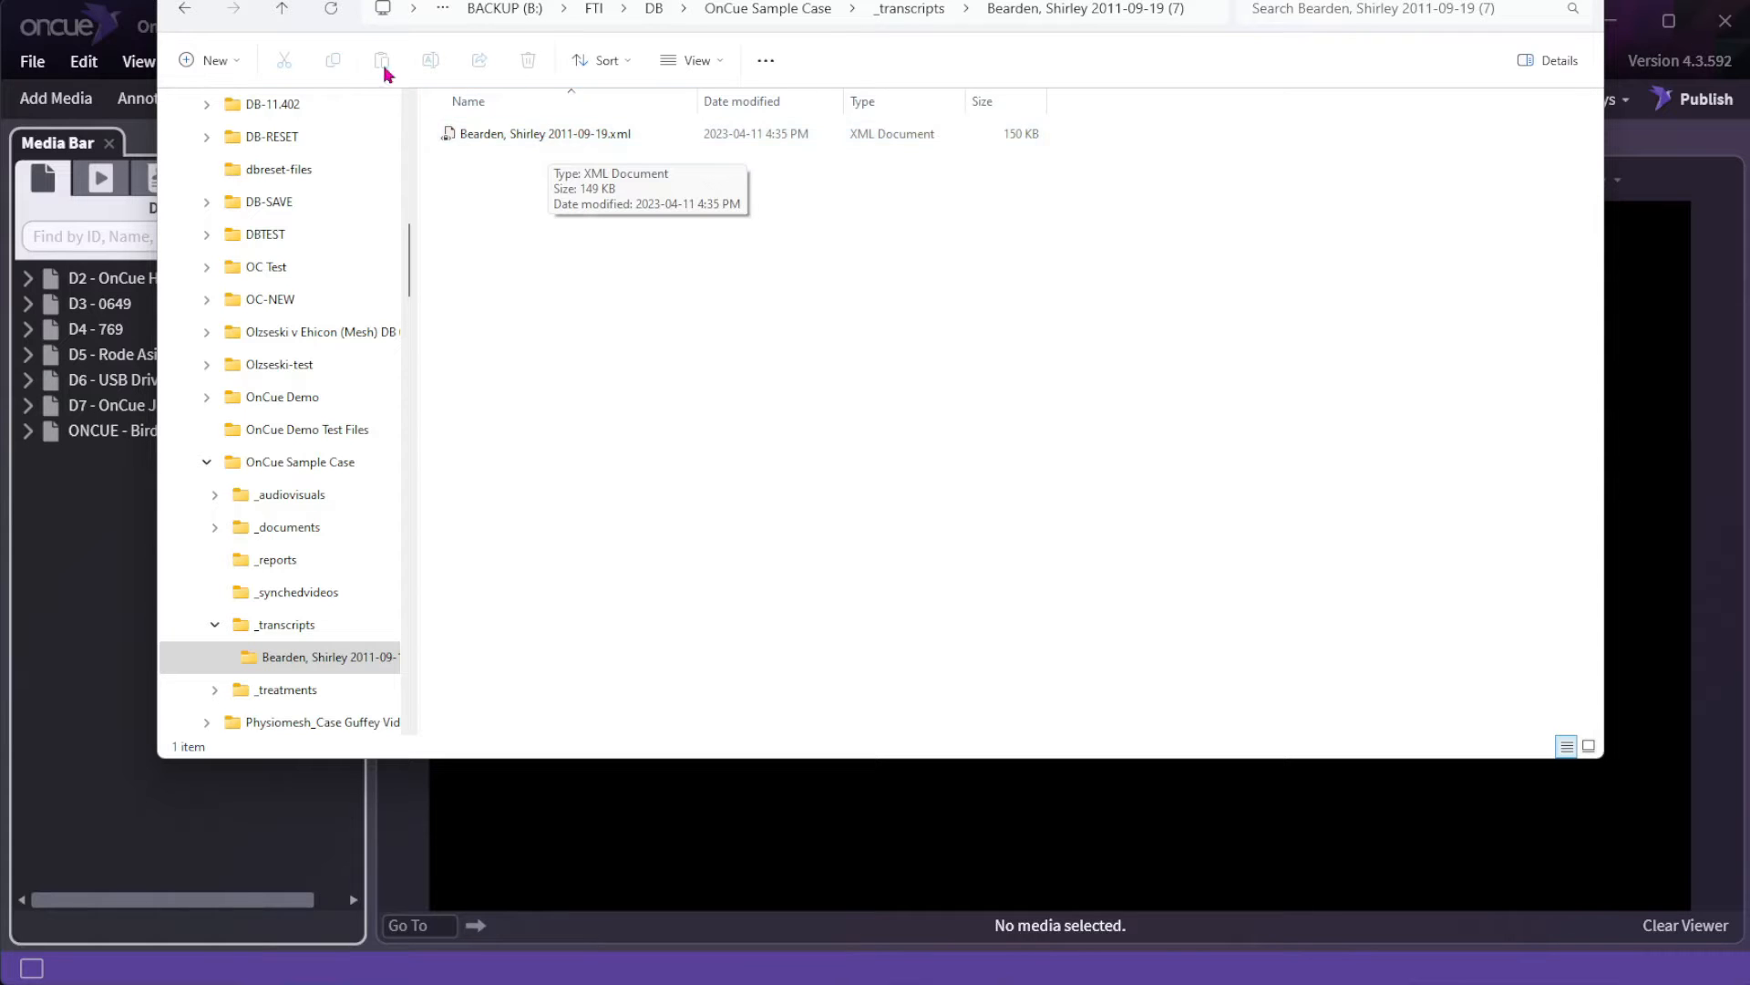
{"action": "left_click", "coordinate": [280, 13]}
{"action": "left_click", "coordinate": [280, 13]}
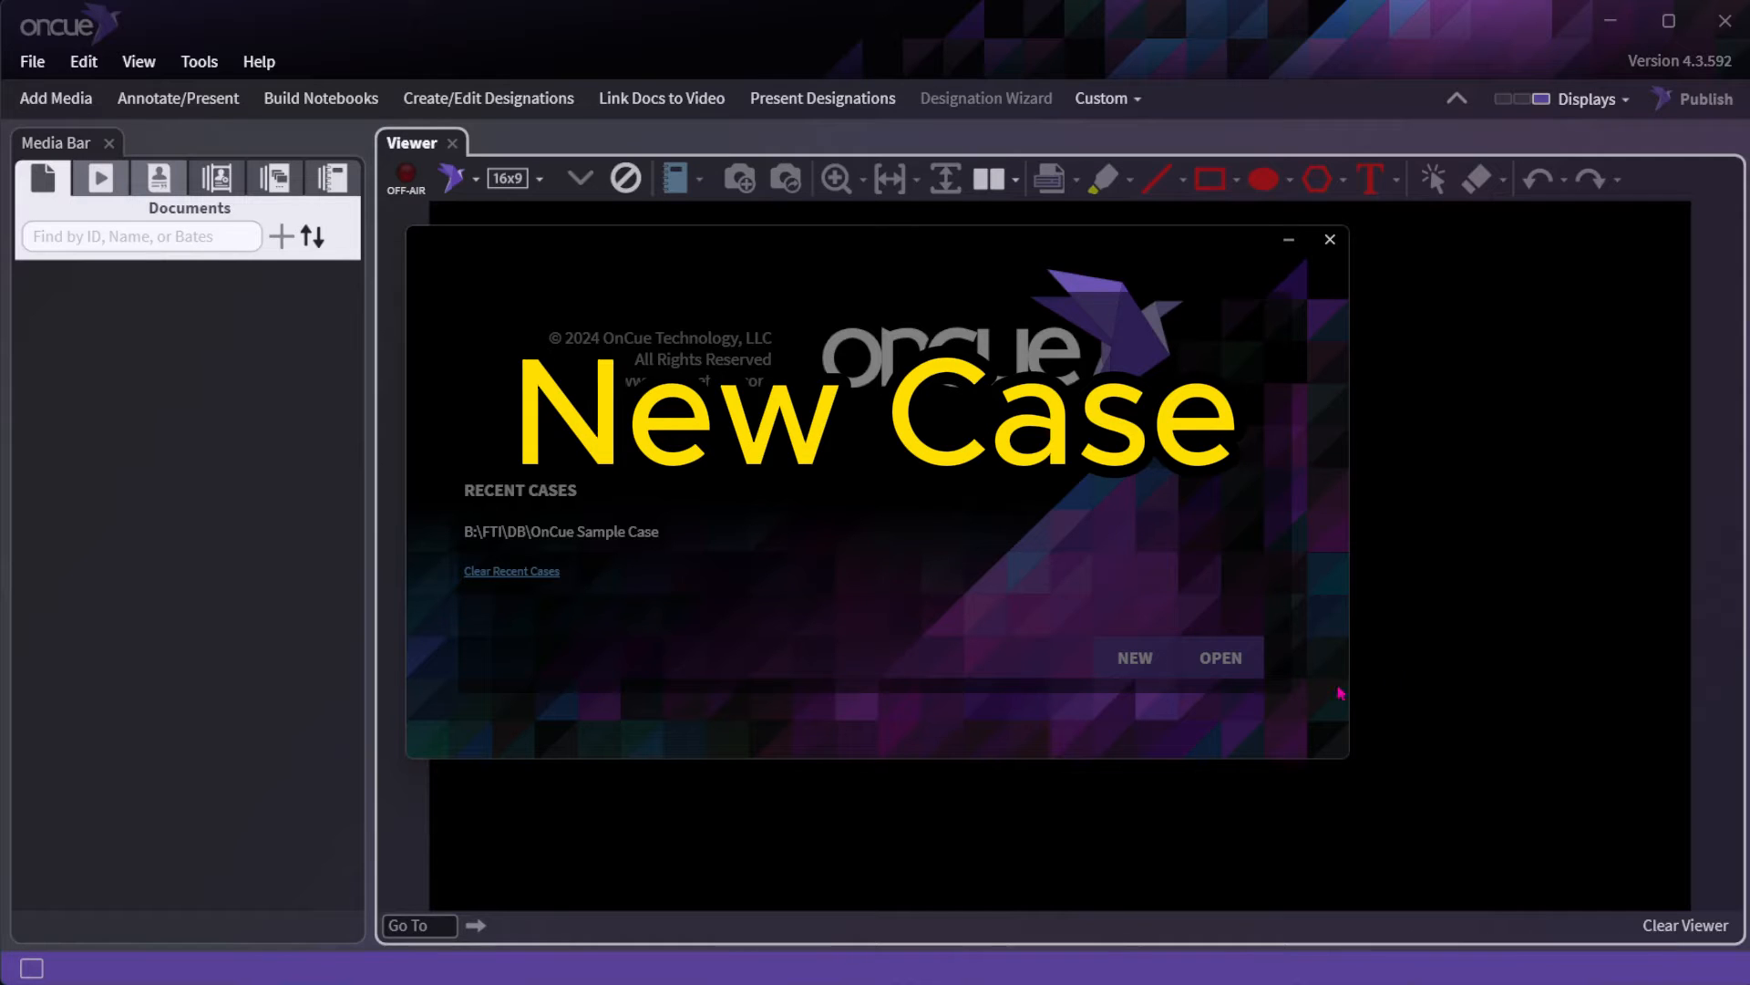
Create a new case named OnCue Demo in B:\FTI\DB.
{"action": "left_click", "coordinate": [1145, 670]}
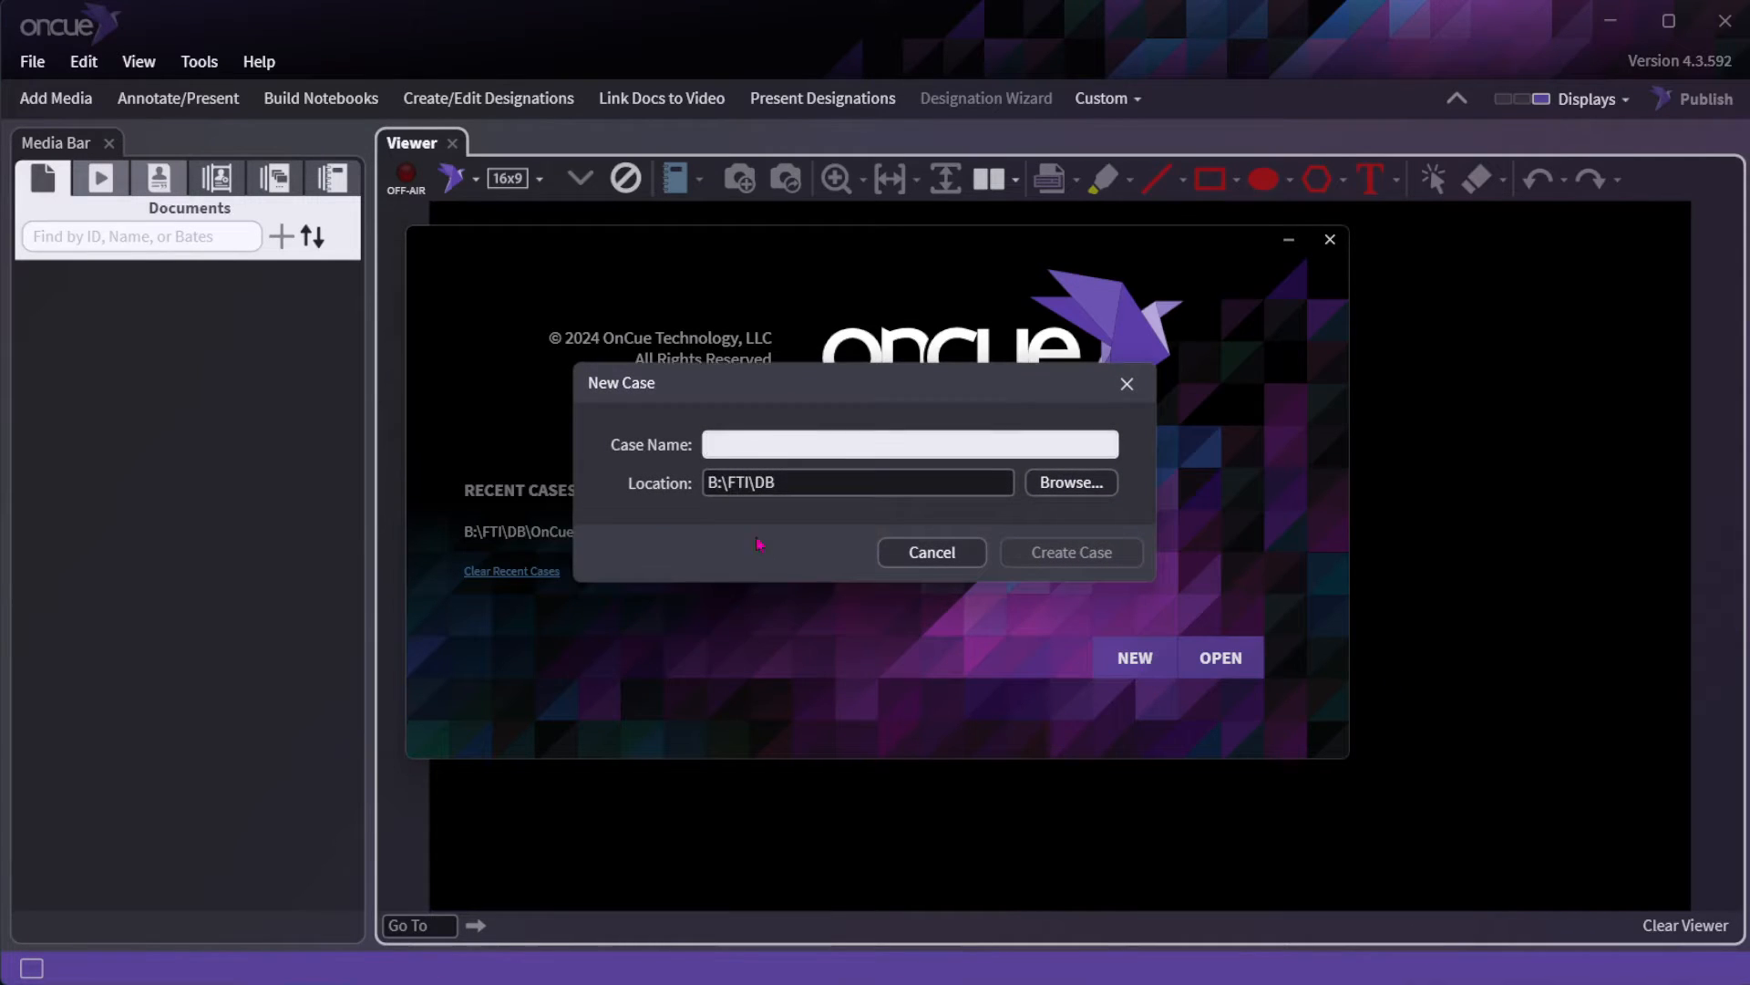
{"action": "type", "text": "OnCue Demo"}
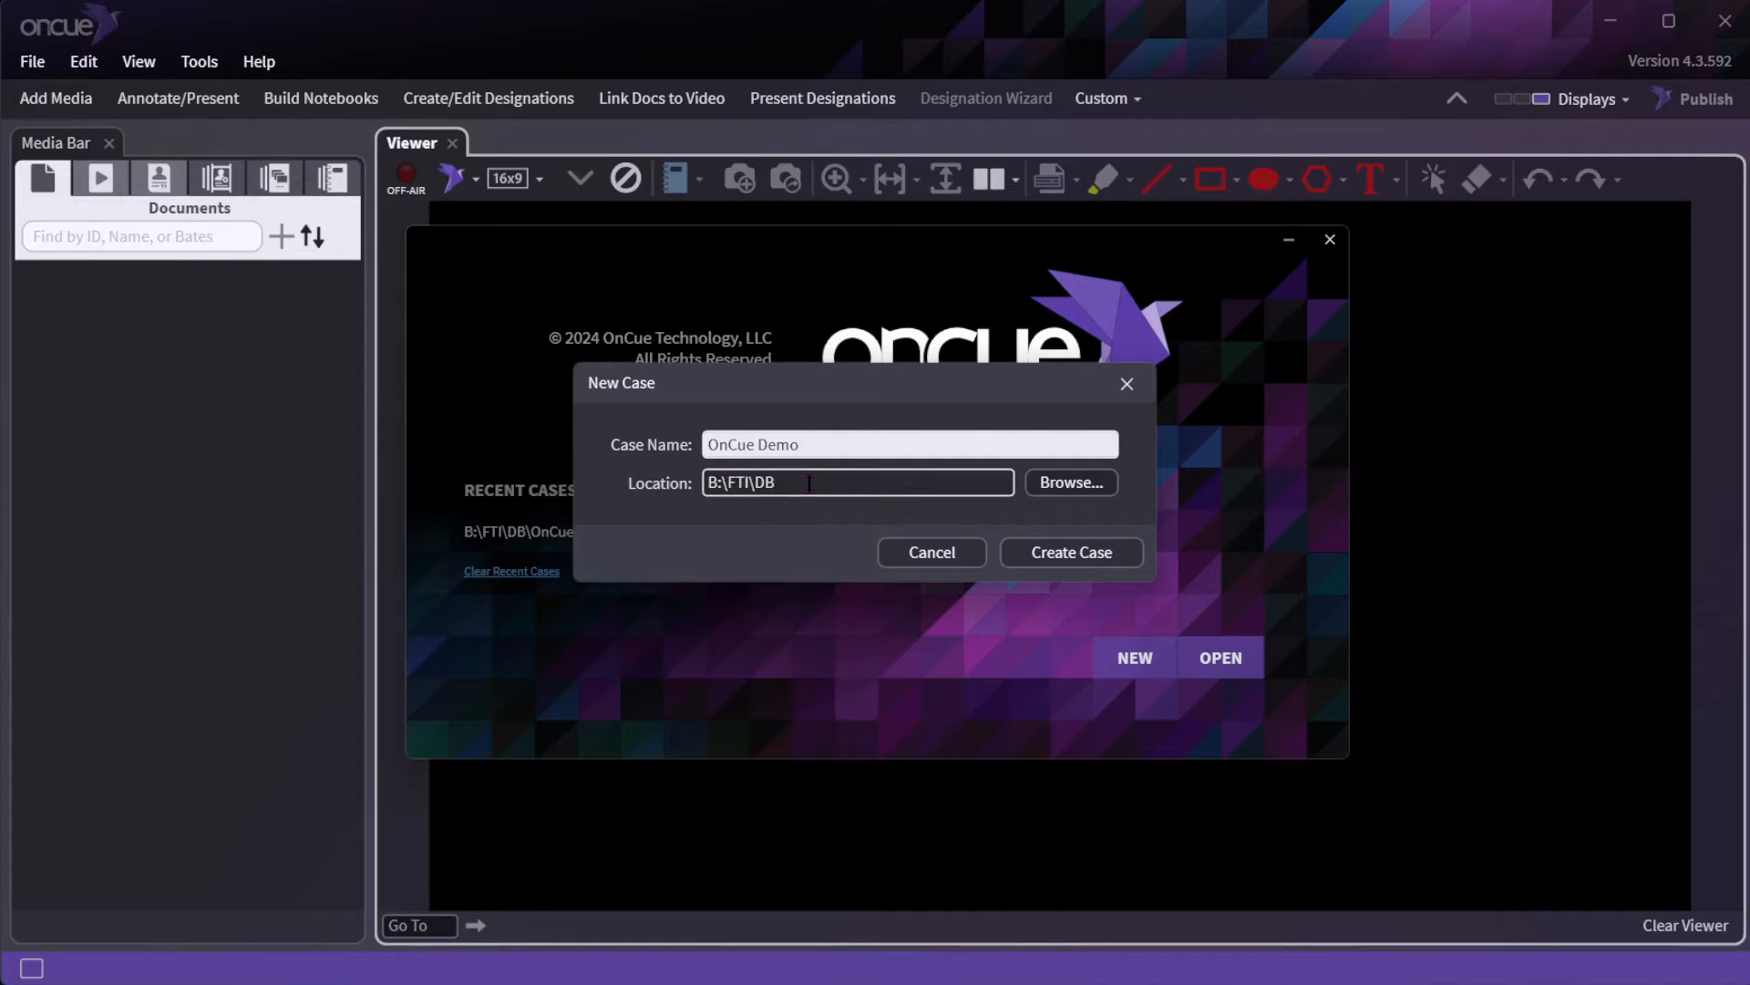
{"action": "left_click", "coordinate": [808, 484]}
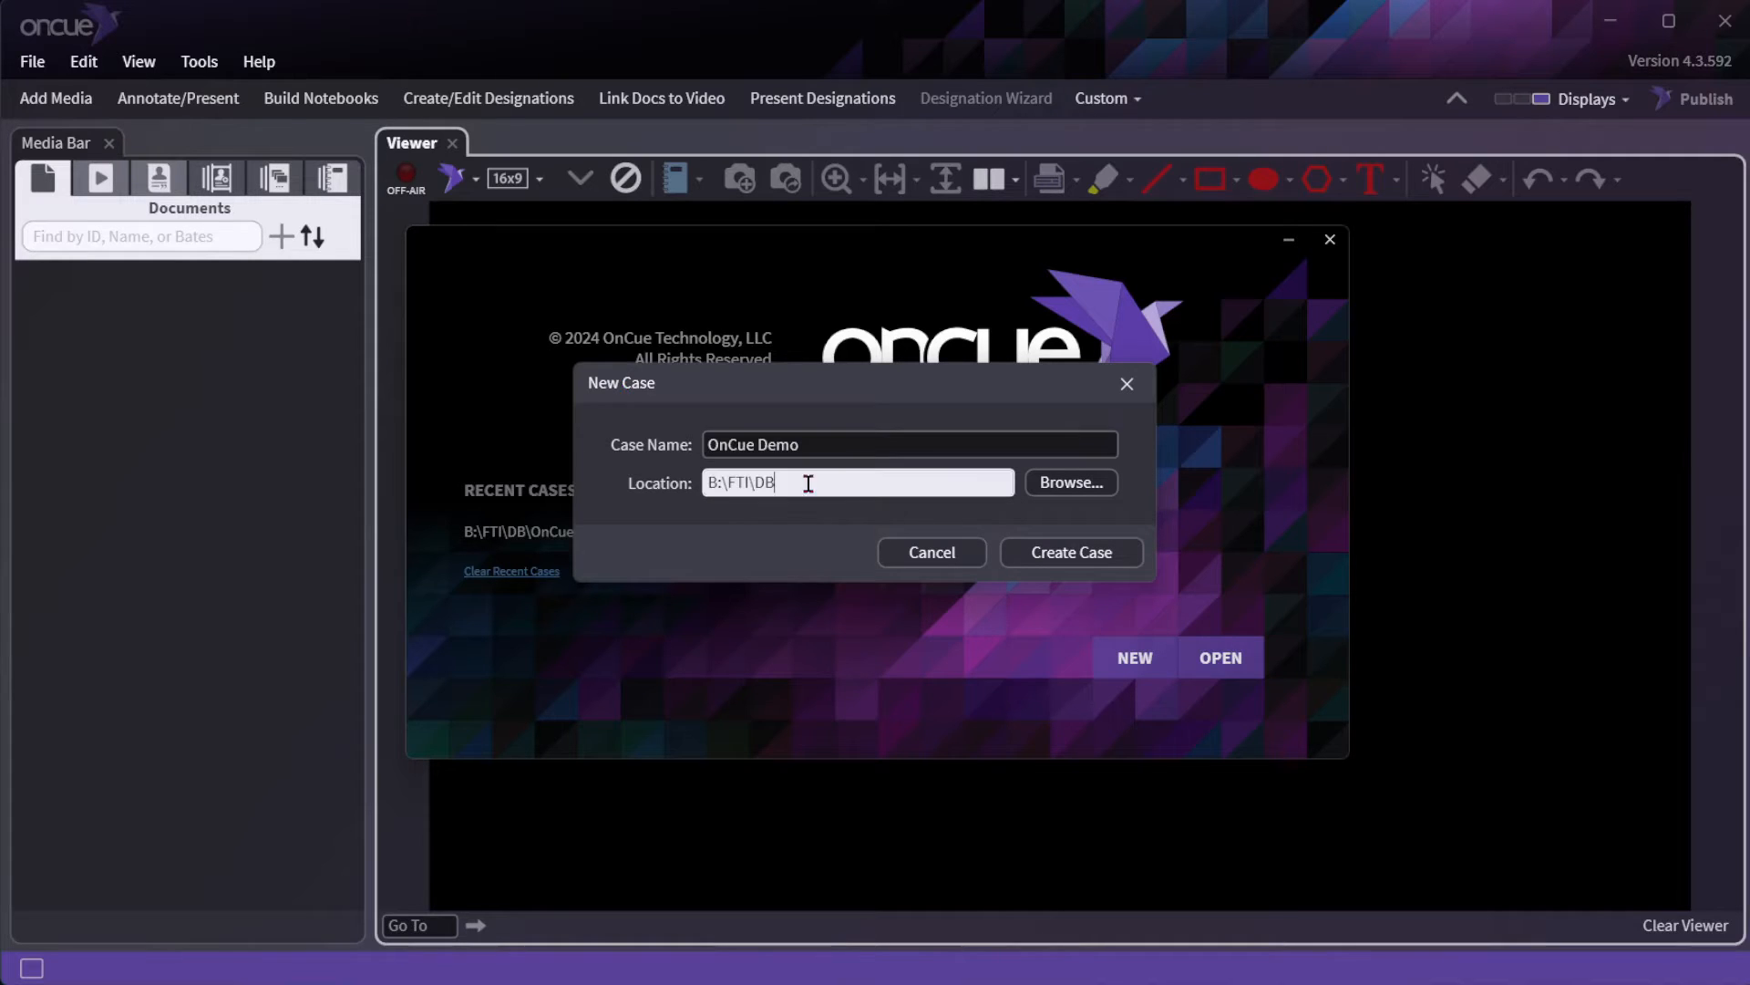
{"action": "left_click", "coordinate": [1064, 552]}
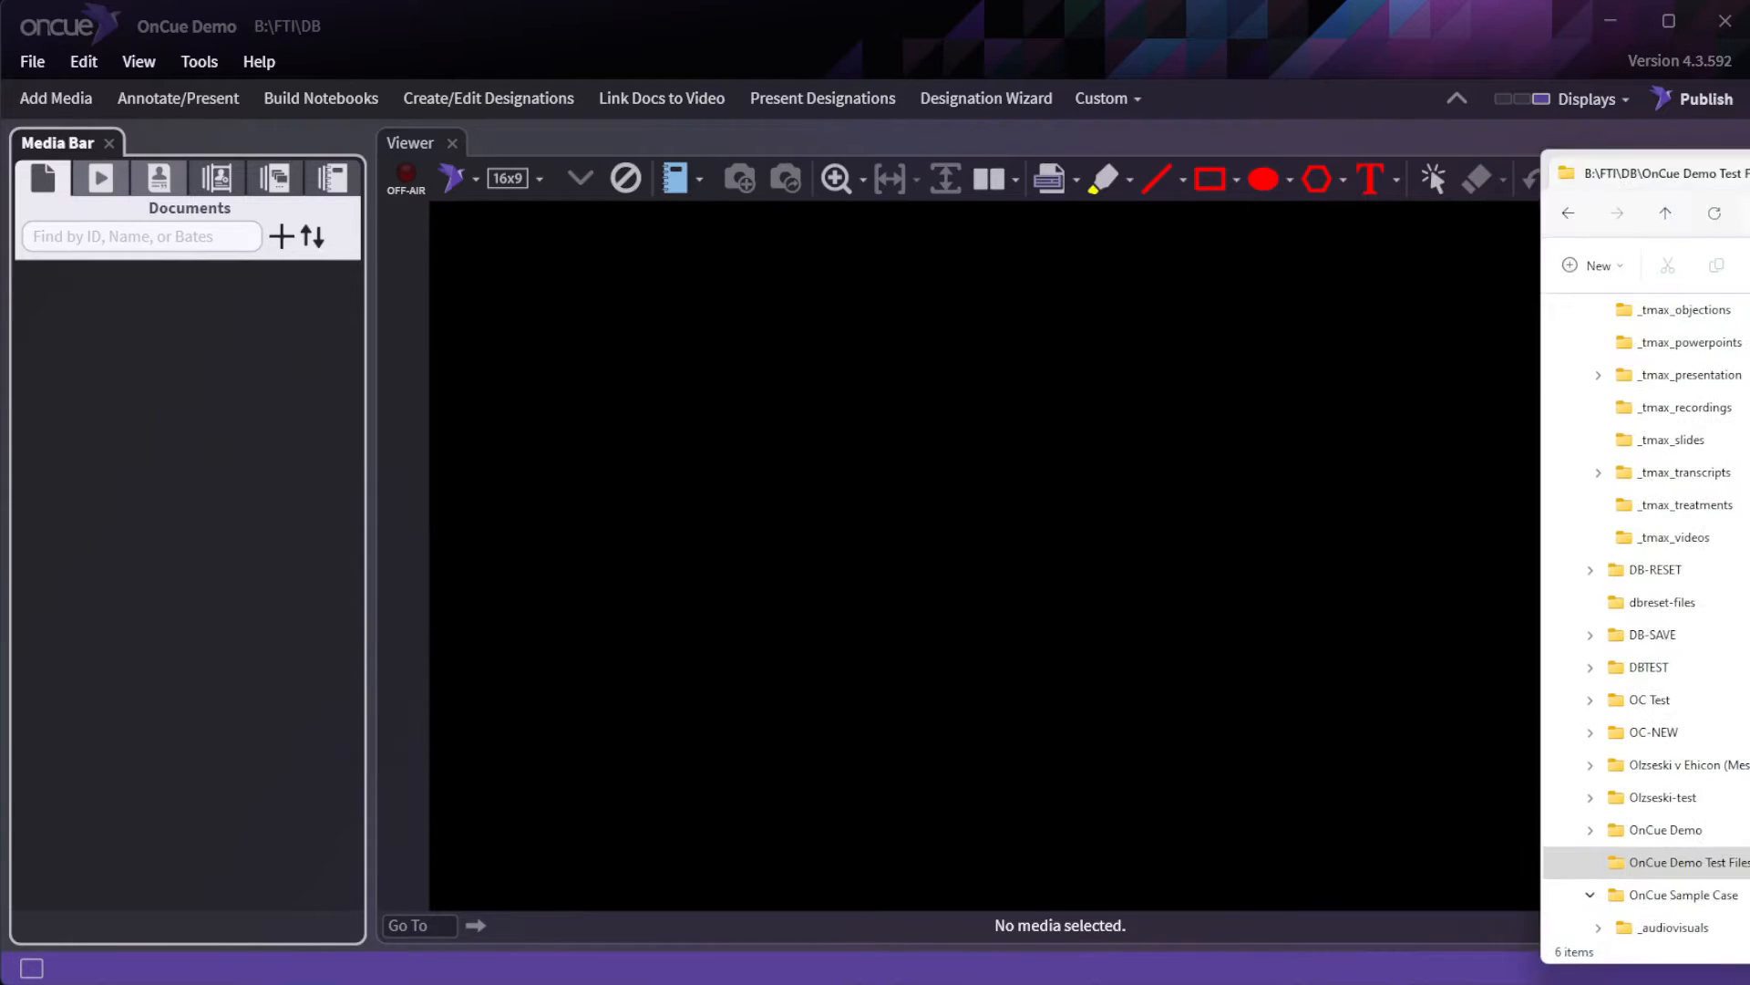
Load D3 IRC.pdf, D4 BP.pdf and P1 OnCue QuickStart.pdf from the OnCue Demo Test Files folder into the case's Documents for import.
{"action": "left_click_drag", "start_coordinate": [1749, 177], "coordinate": [894, 179]}
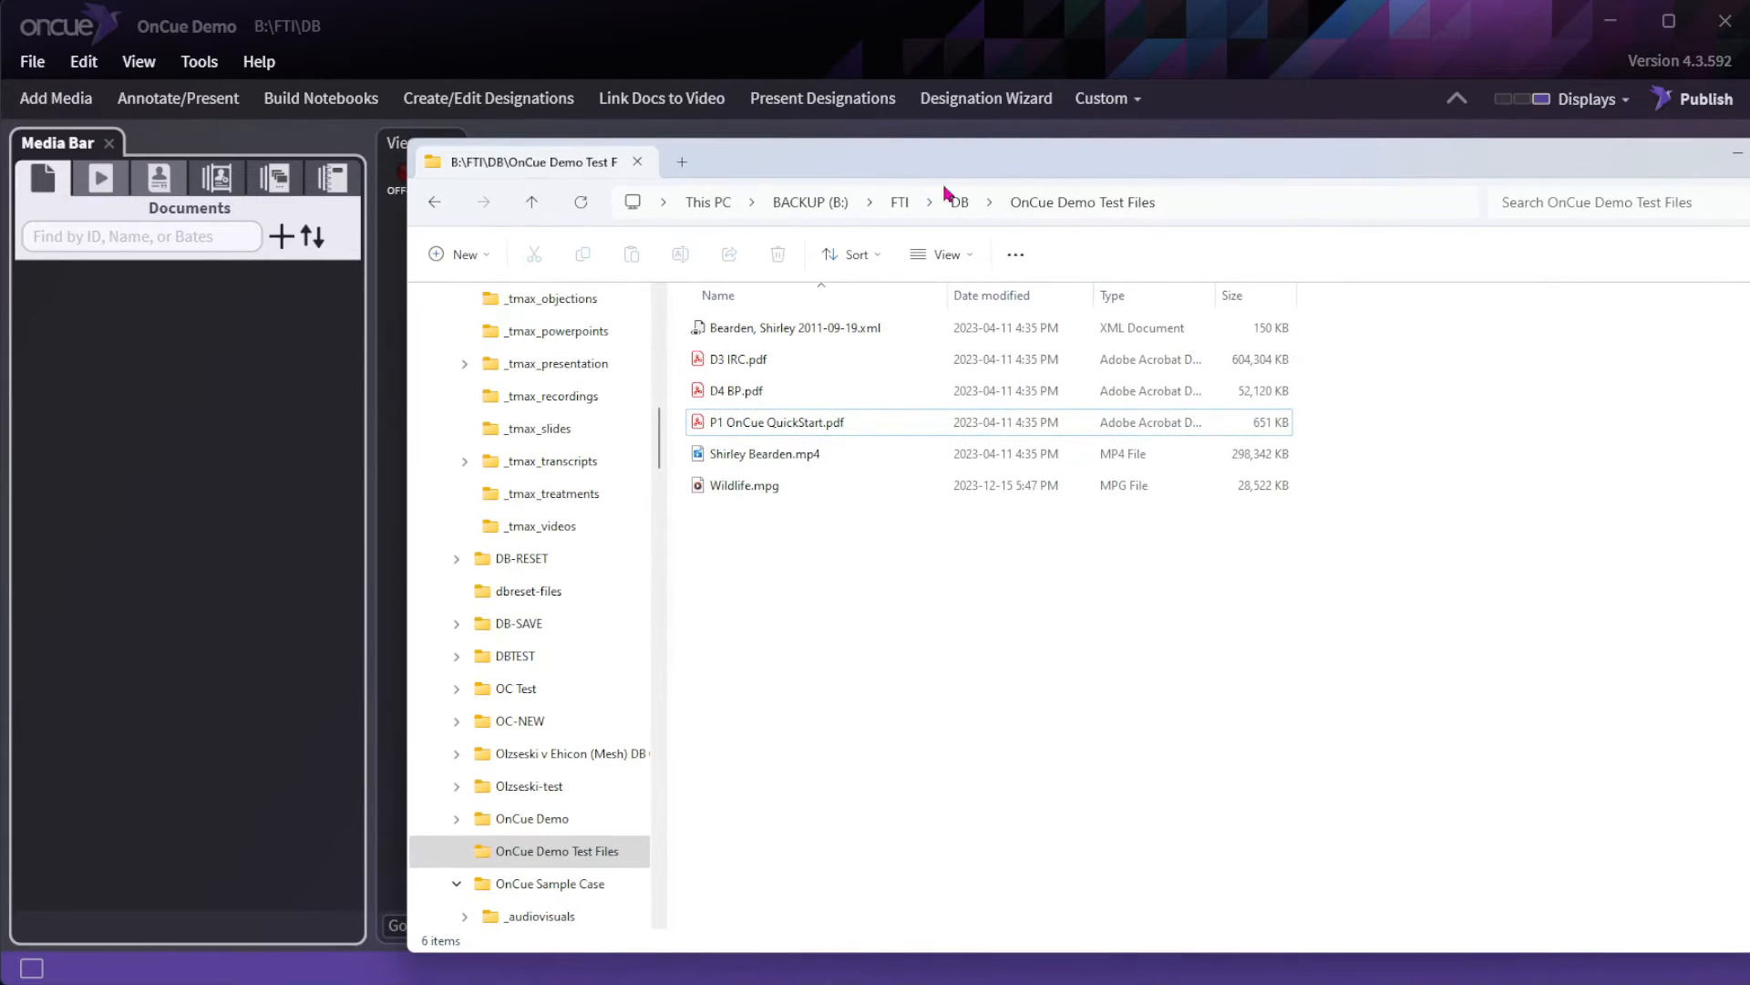
{"action": "left_click", "coordinate": [744, 423]}
{"action": "left_click", "coordinate": [718, 392], "text": "shift"}
{"action": "left_click", "coordinate": [718, 361], "text": "shift"}
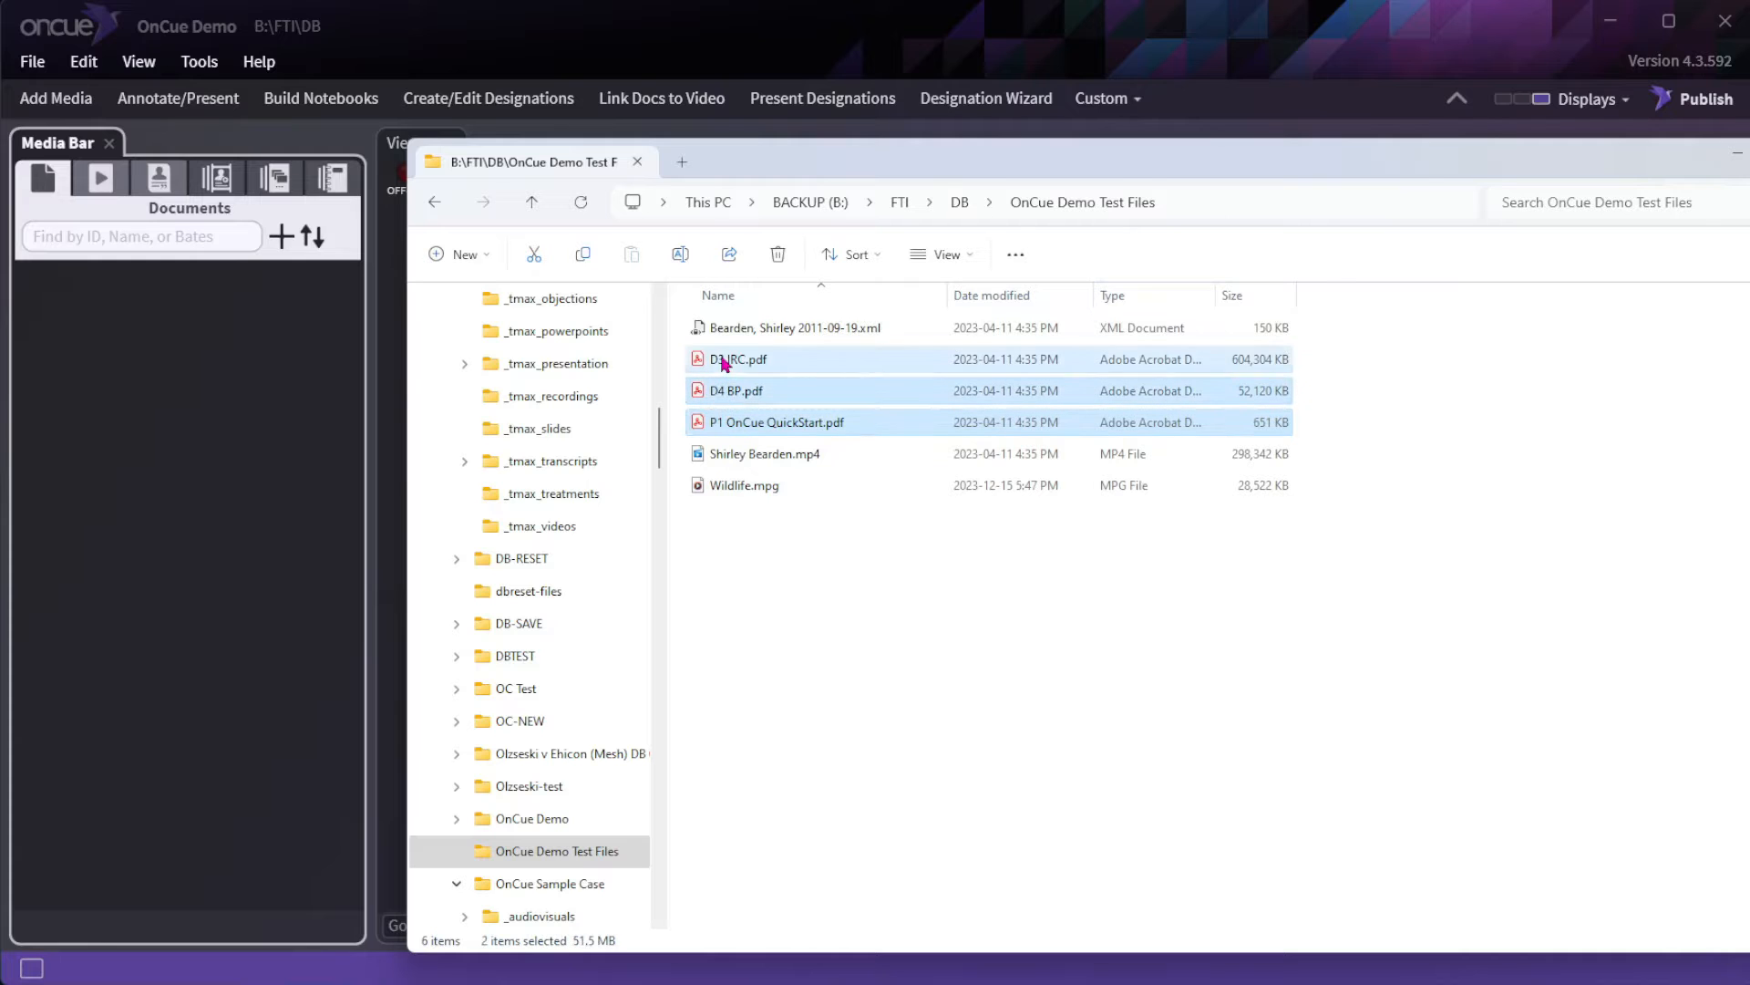
{"action": "left_click_drag", "start_coordinate": [205, 426], "coordinate": [208, 429]}
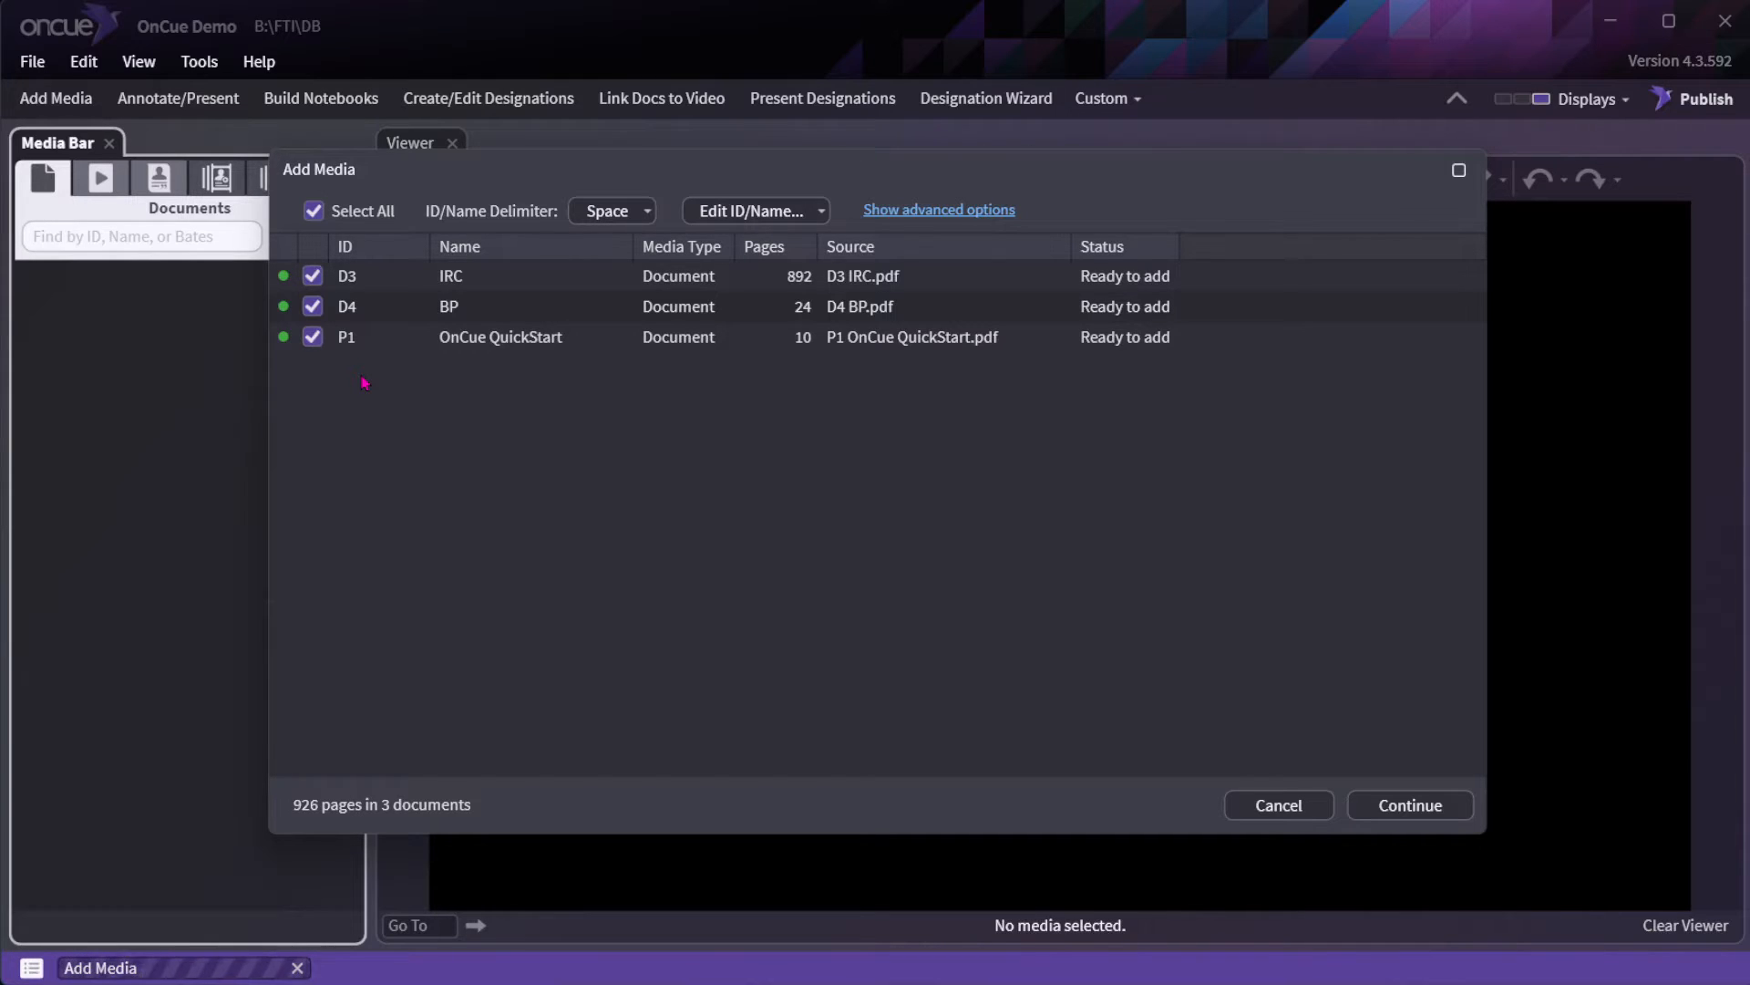
Add the three loaded documents to the case with Space as the ID/name delimiter.
{"action": "left_click", "coordinate": [1401, 794]}
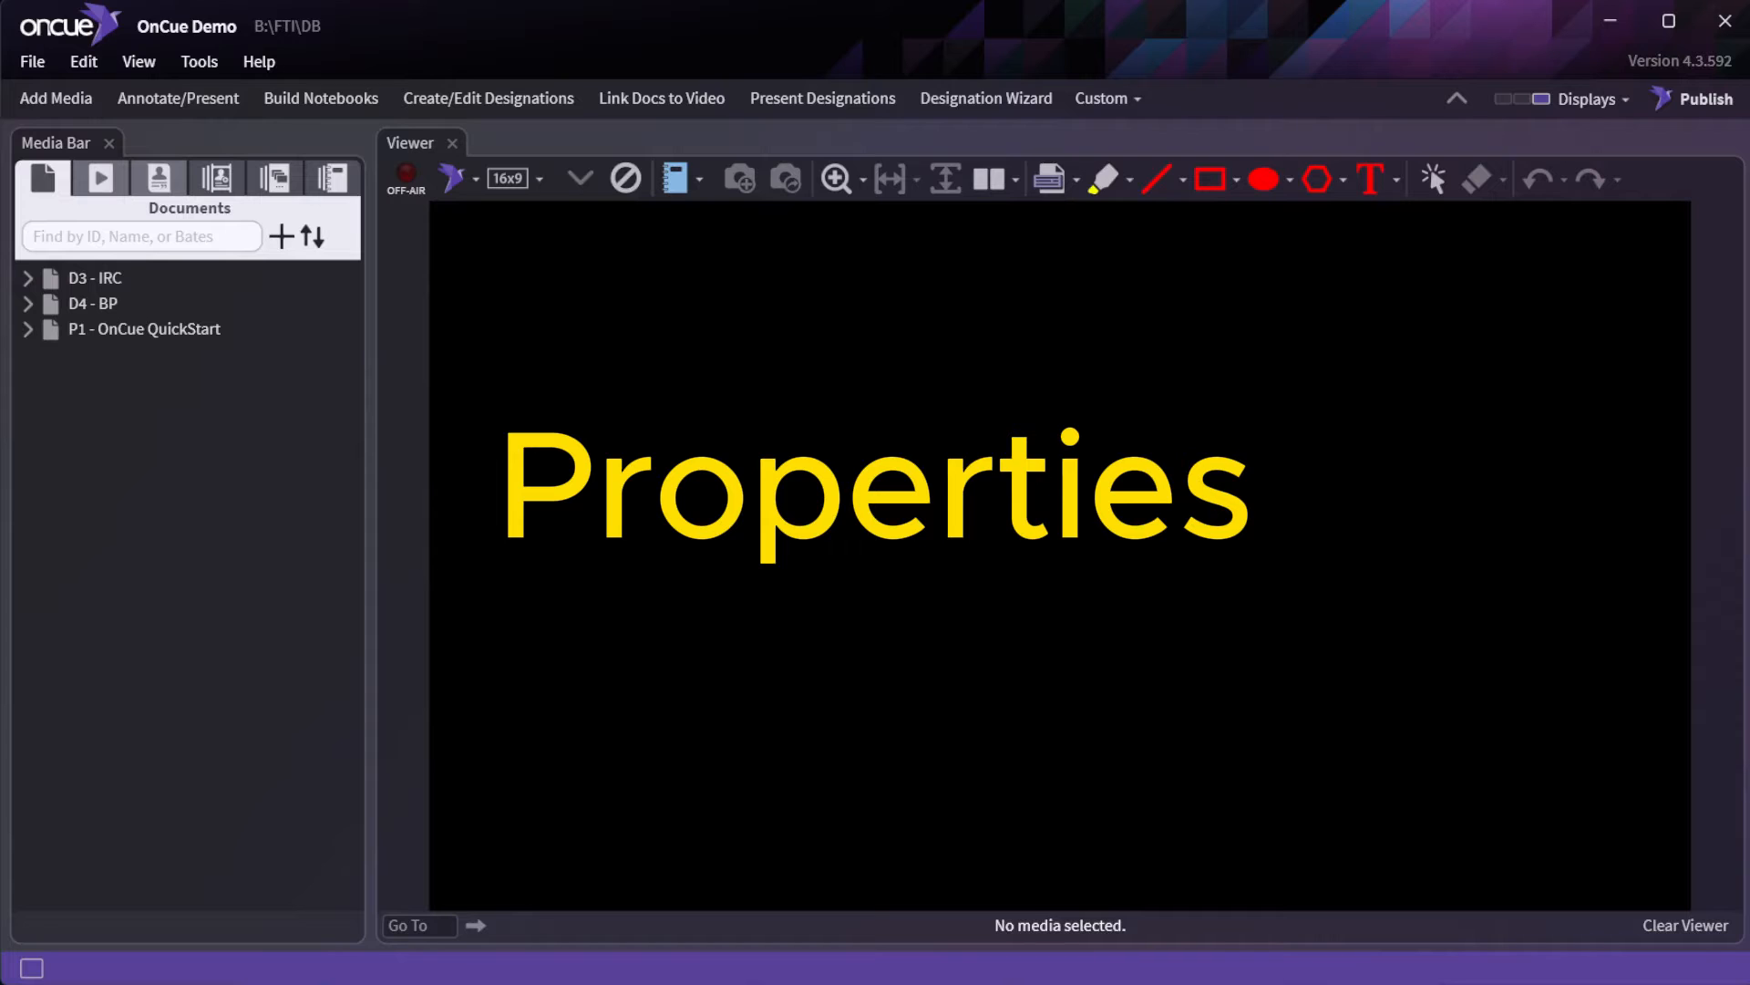
Open document D3 - IRC in the viewer and display its properties.
{"action": "left_click", "coordinate": [98, 282]}
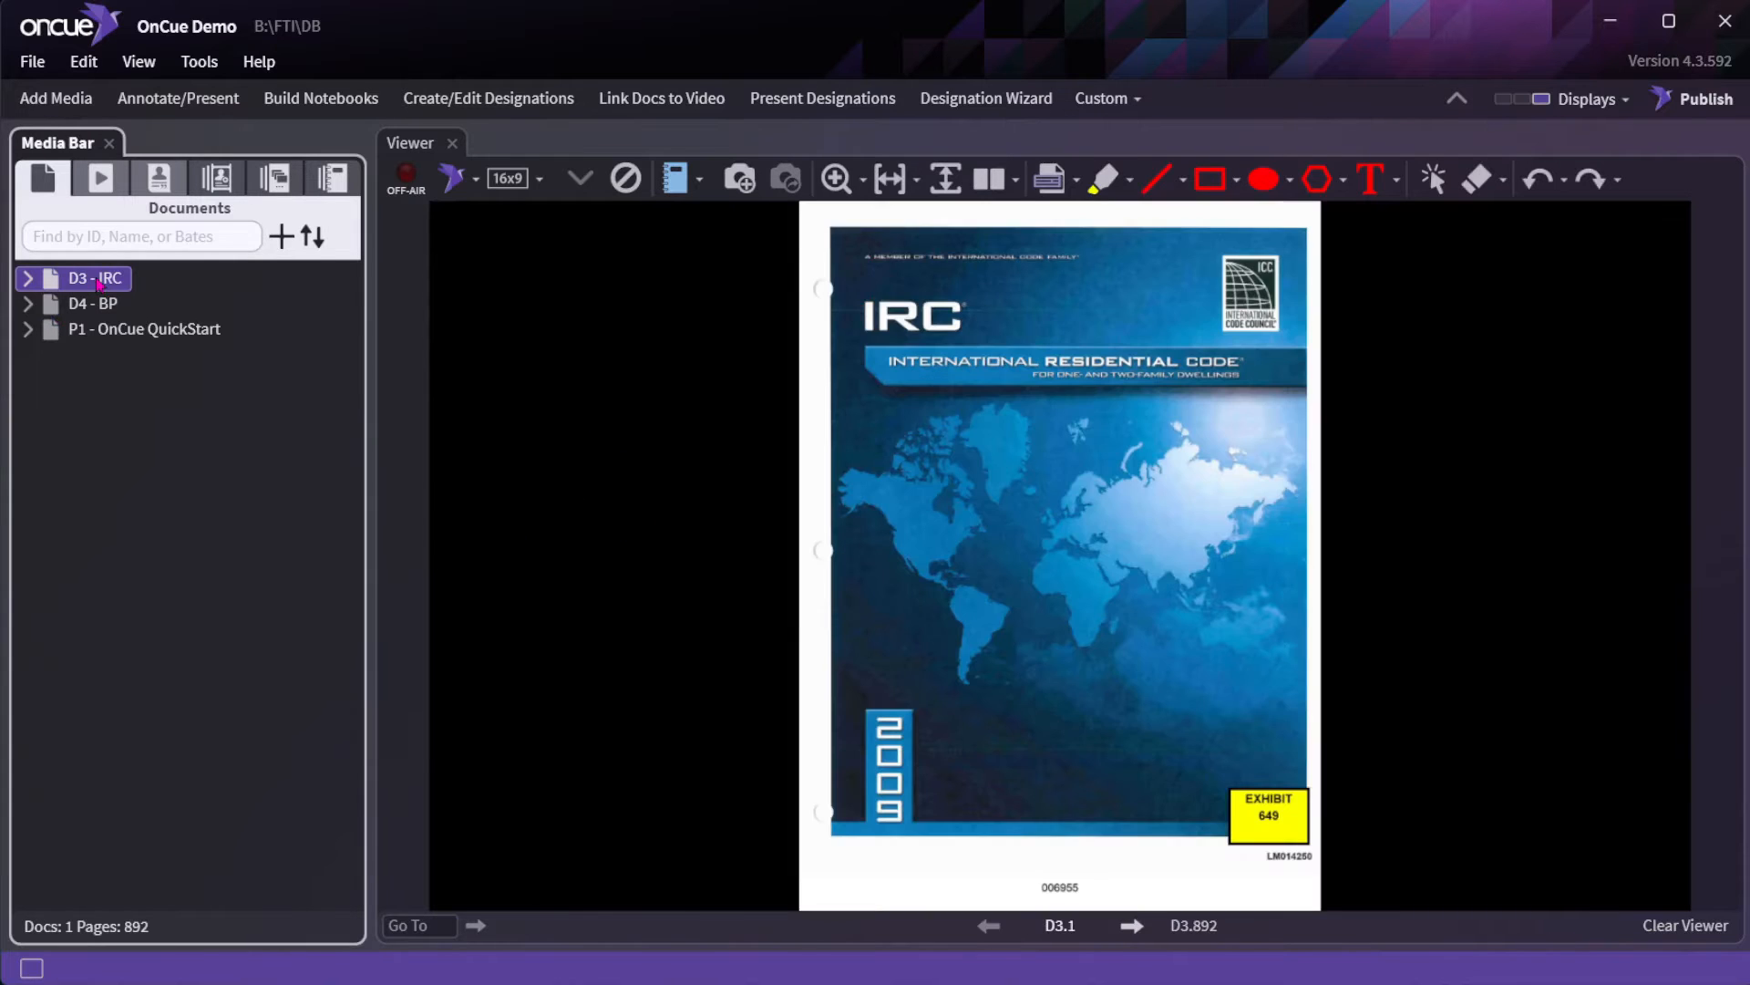
{"action": "left_click", "coordinate": [138, 62]}
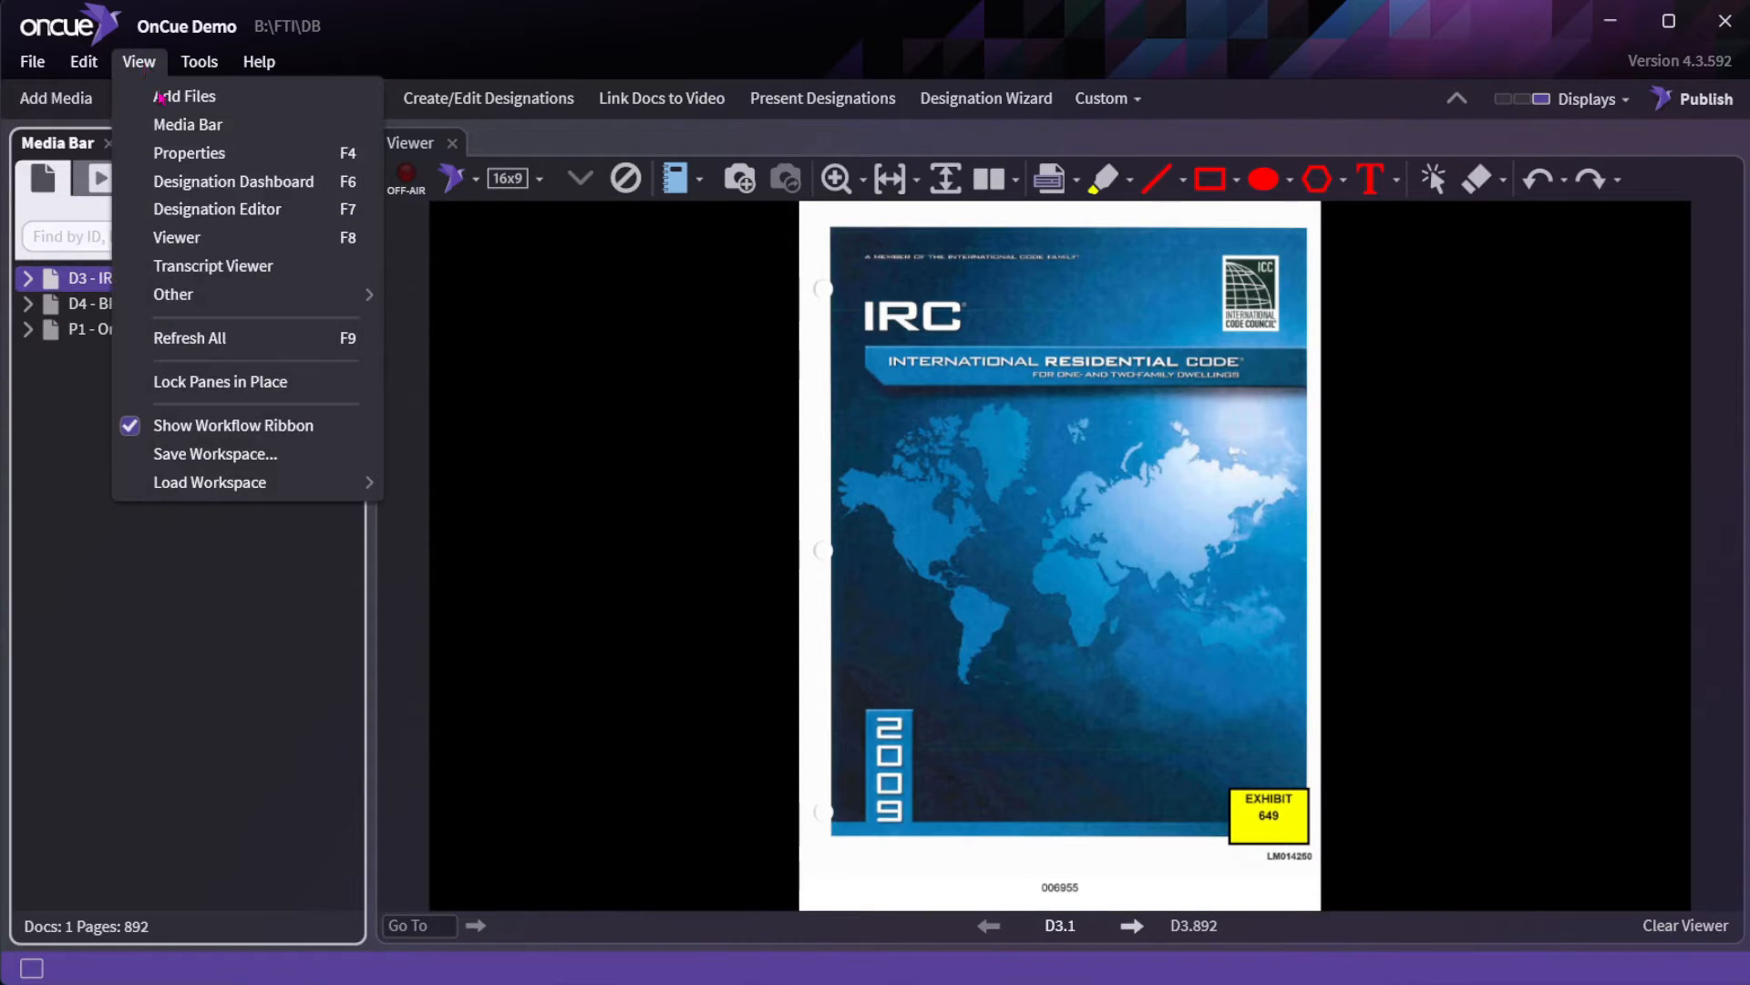
{"action": "left_click", "coordinate": [187, 153]}
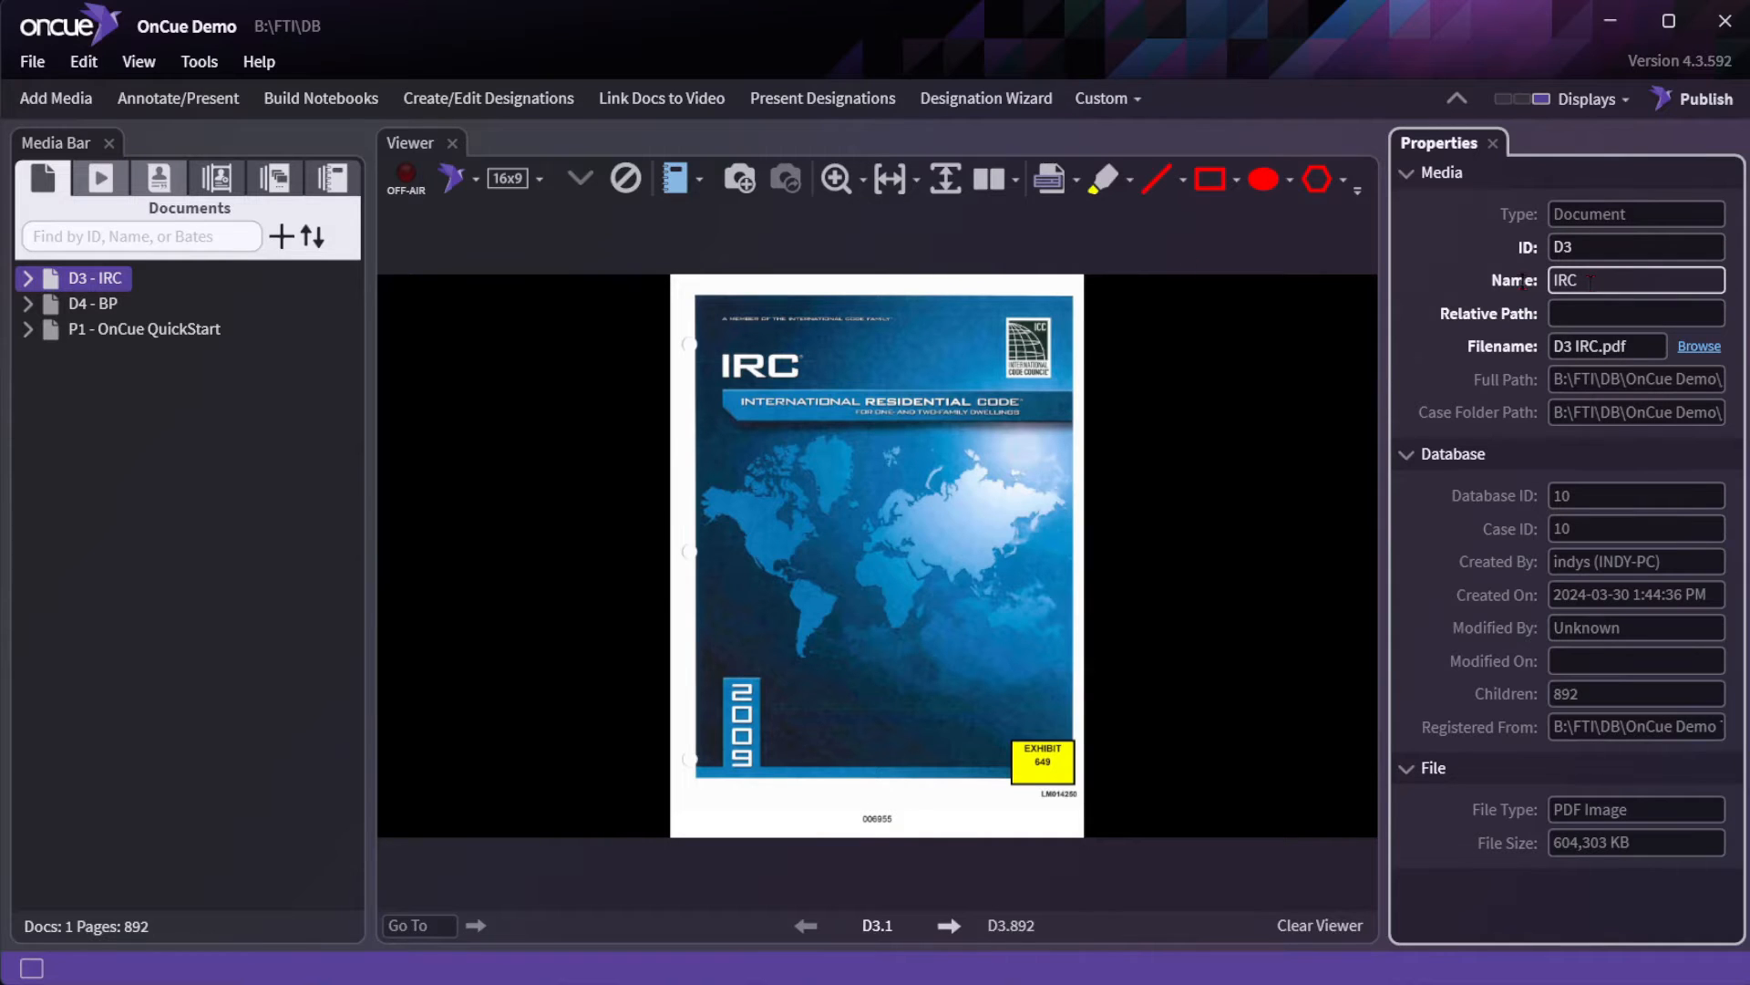
Expand D3 - IRC and examine the properties of page D3.1, including its Name and Bates Number fields.
{"action": "left_click", "coordinate": [28, 281]}
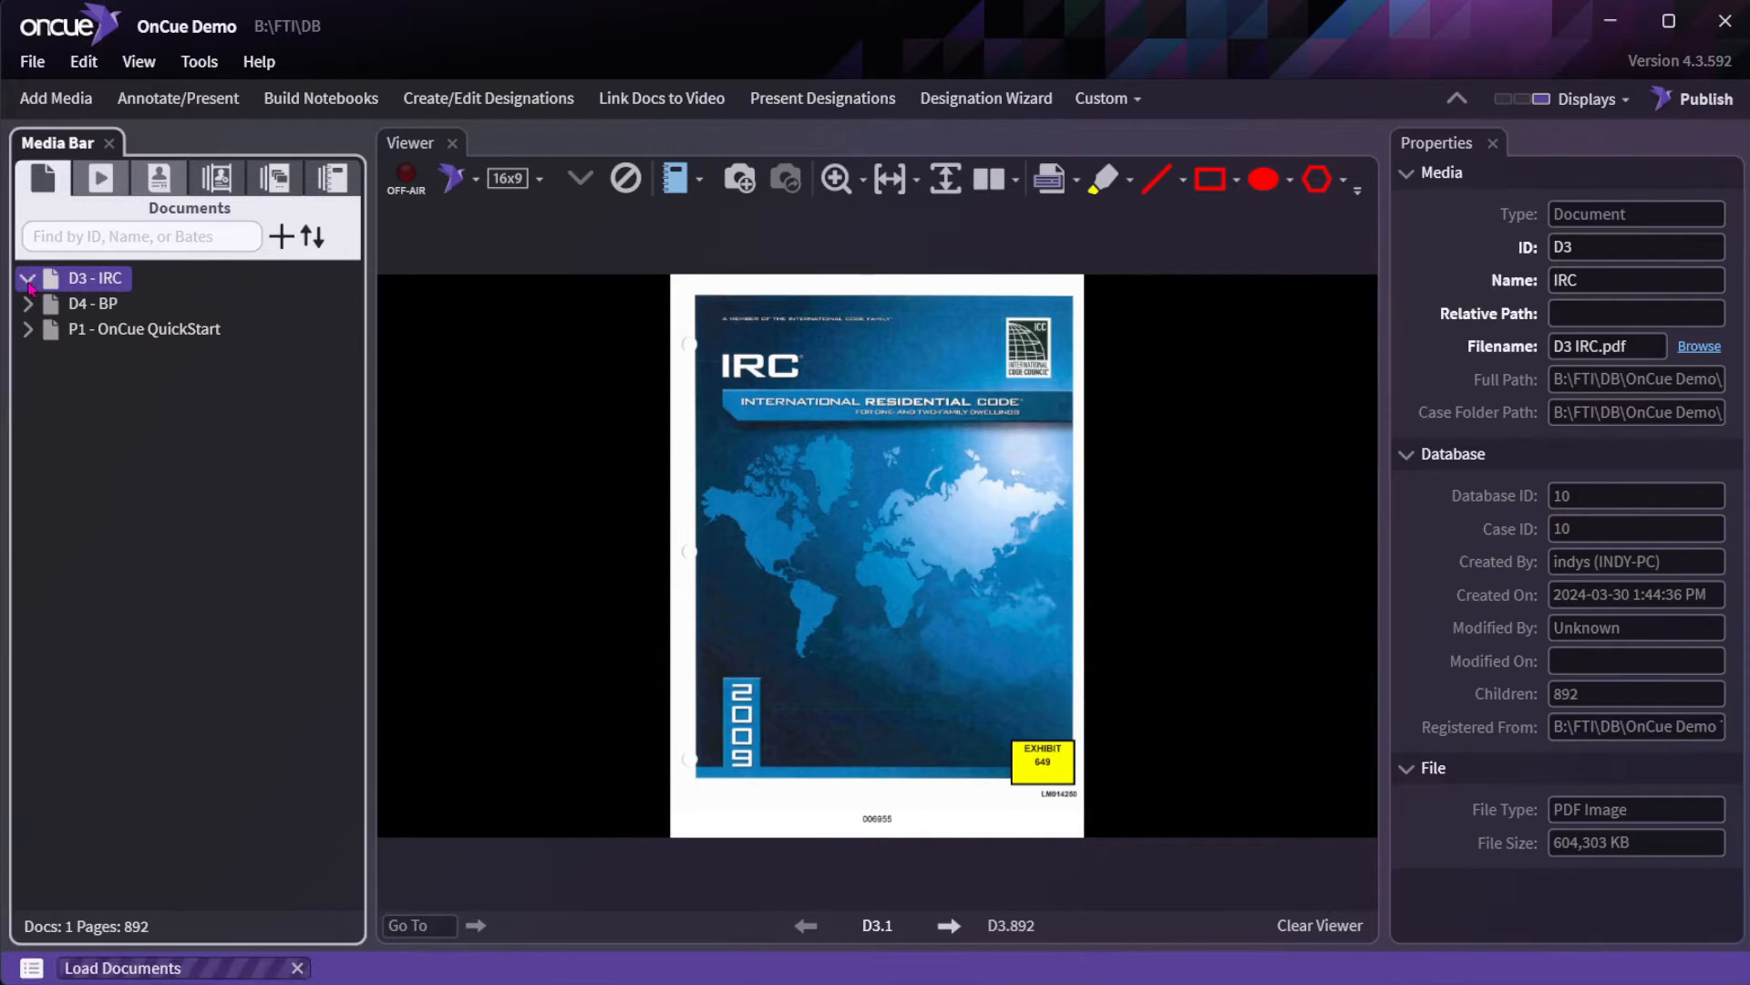
{"action": "left_click", "coordinate": [102, 307]}
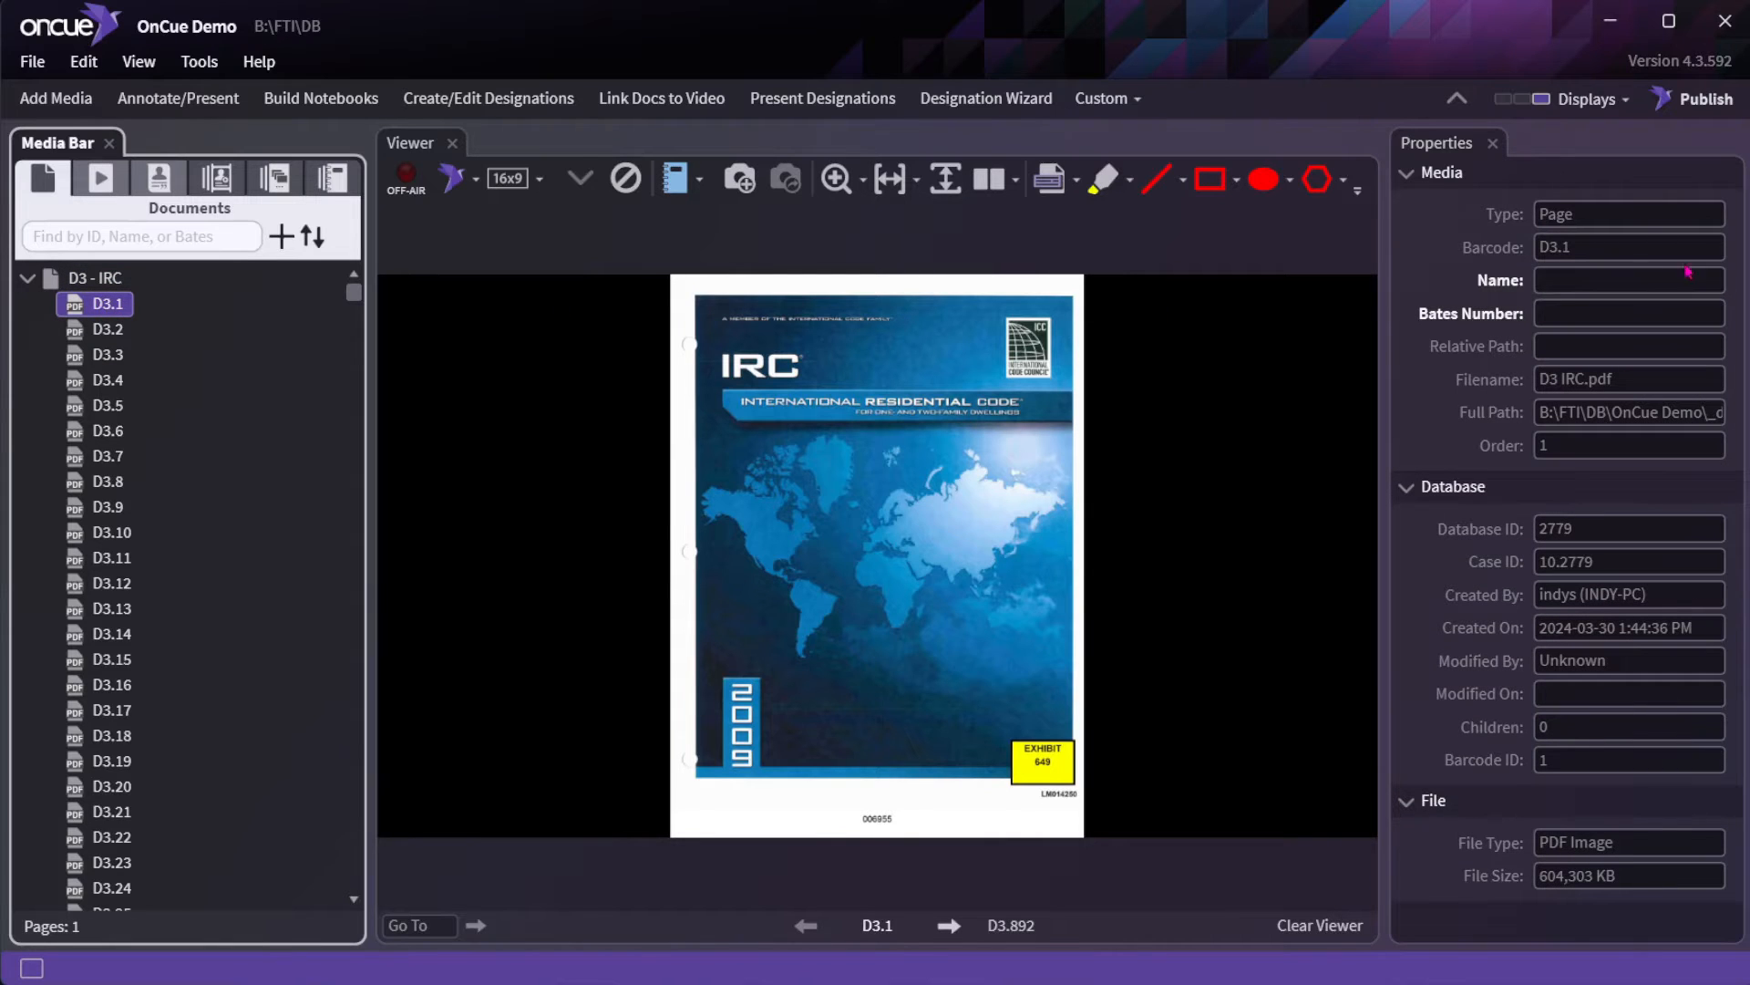
{"action": "left_click", "coordinate": [1591, 248]}
{"action": "left_click", "coordinate": [1586, 281]}
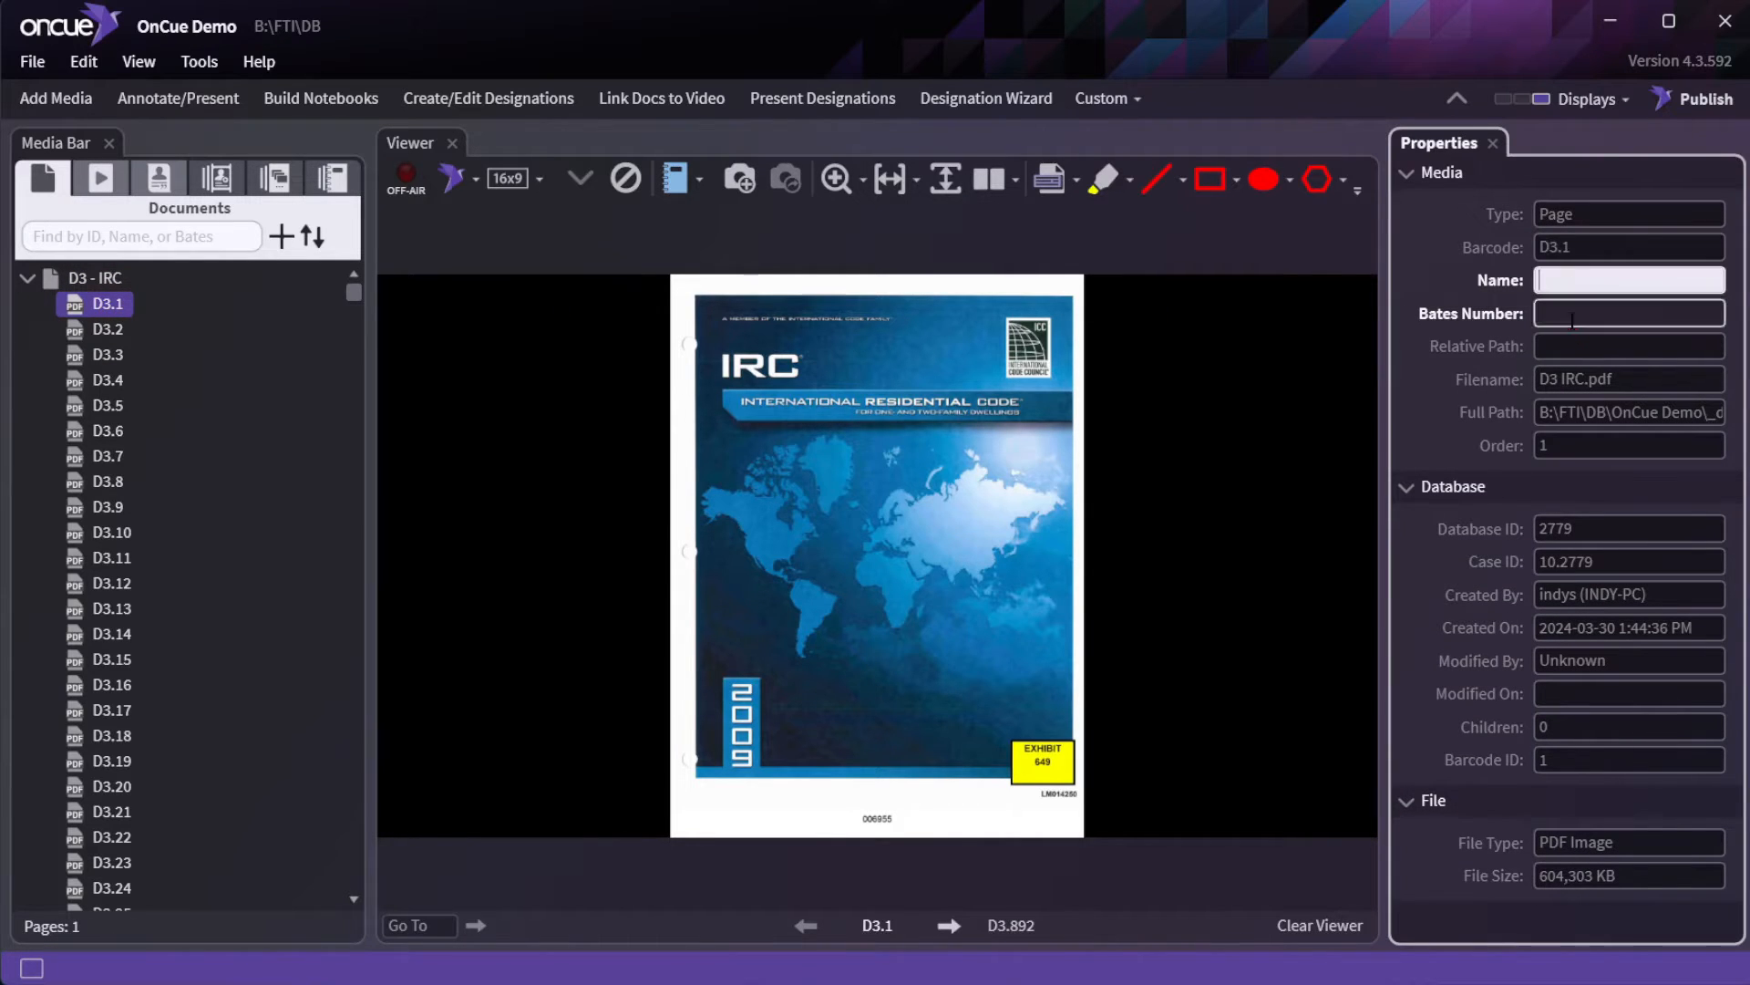
{"action": "left_click", "coordinate": [1570, 315]}
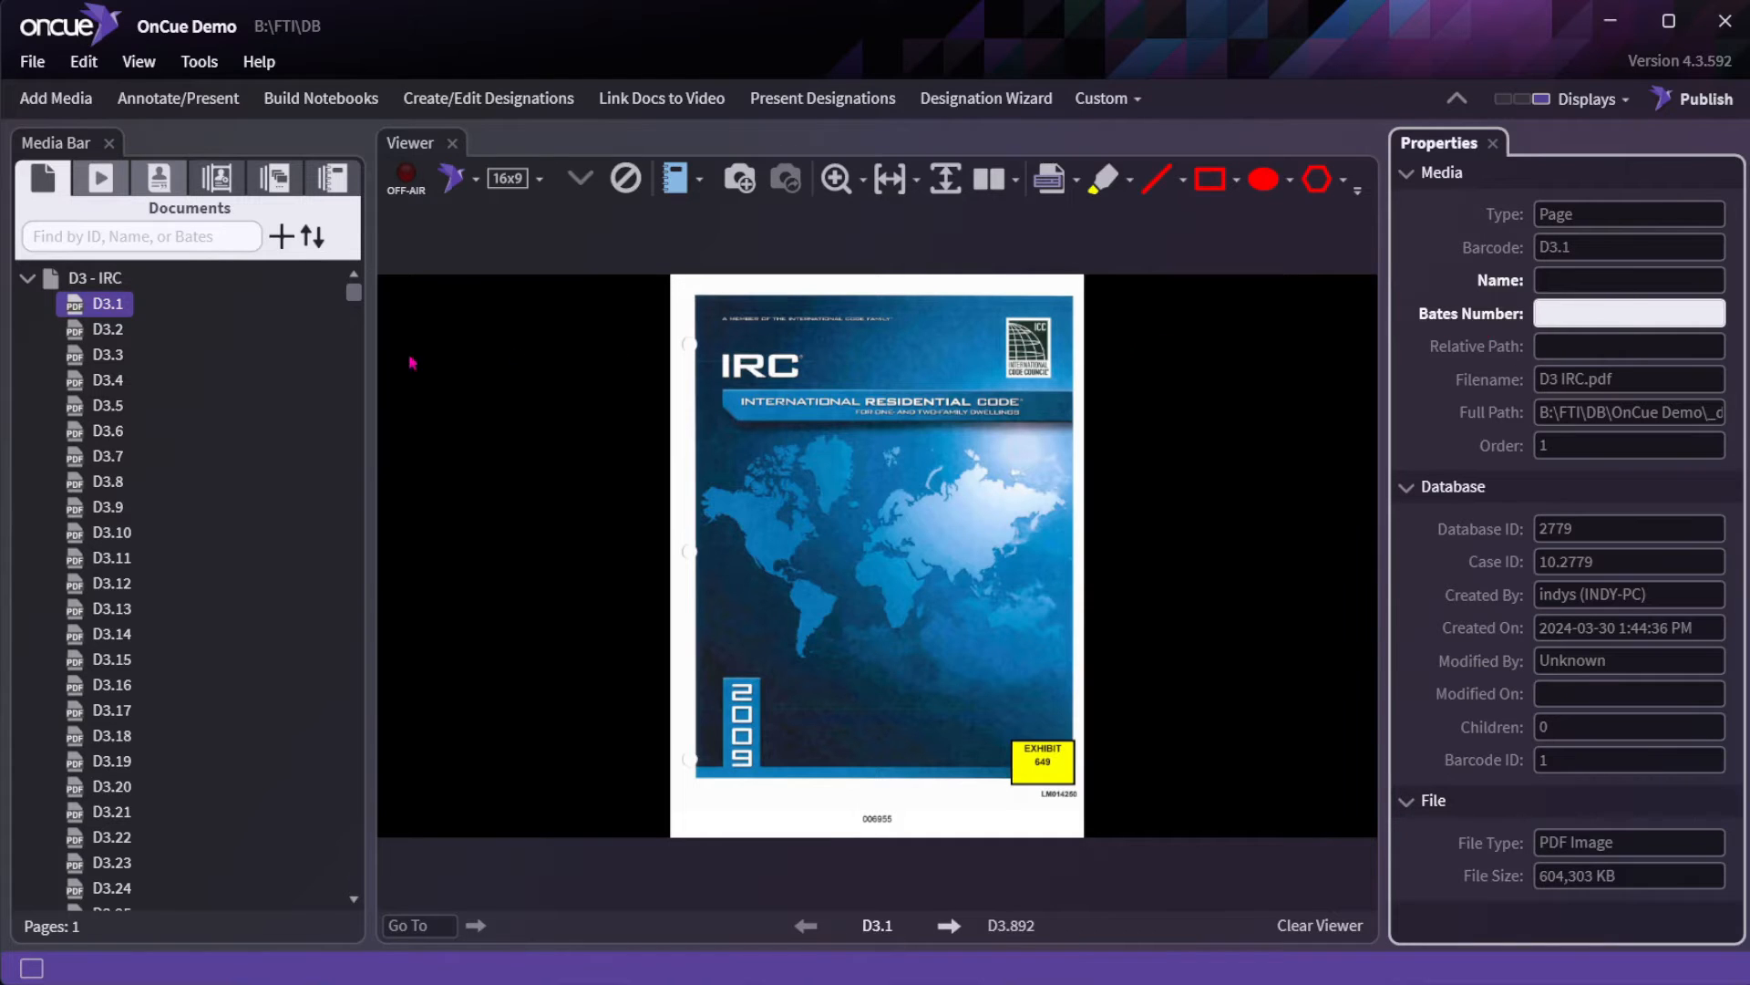
Examine the name and Bates number editor for page D3.1 and the name and ID editor for D3 - IRC, cancelling both.
{"action": "right_click", "coordinate": [99, 310]}
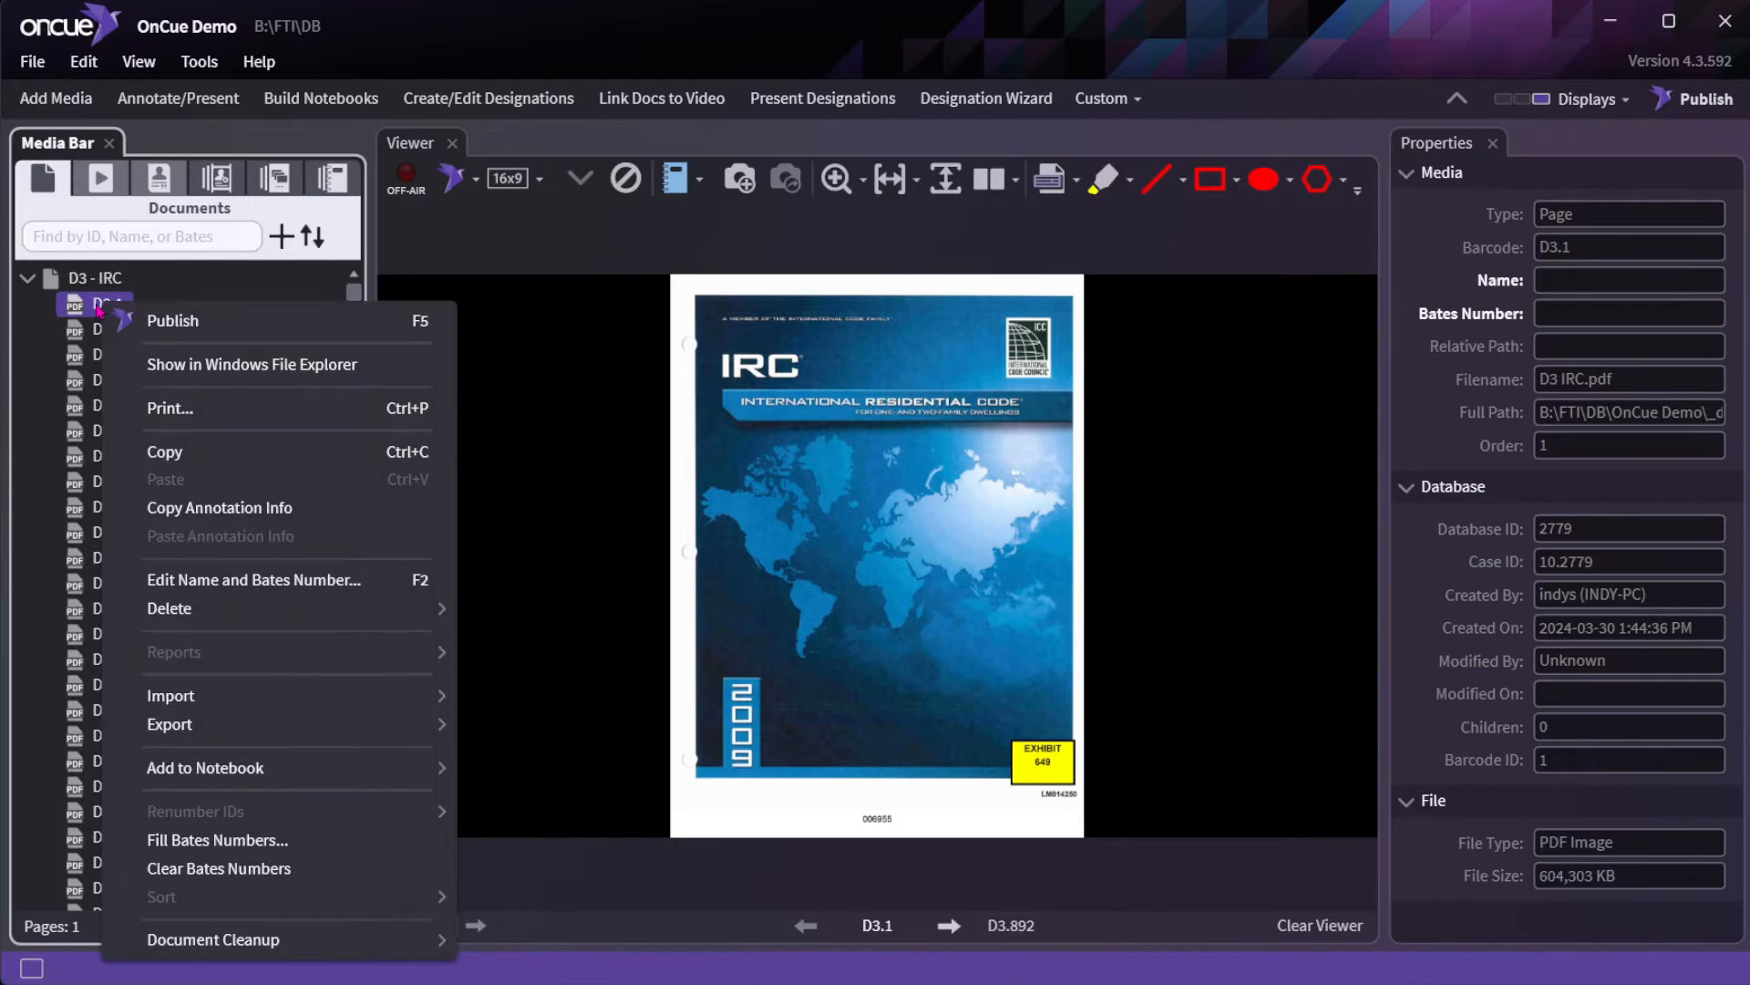
{"action": "left_click", "coordinate": [245, 589]}
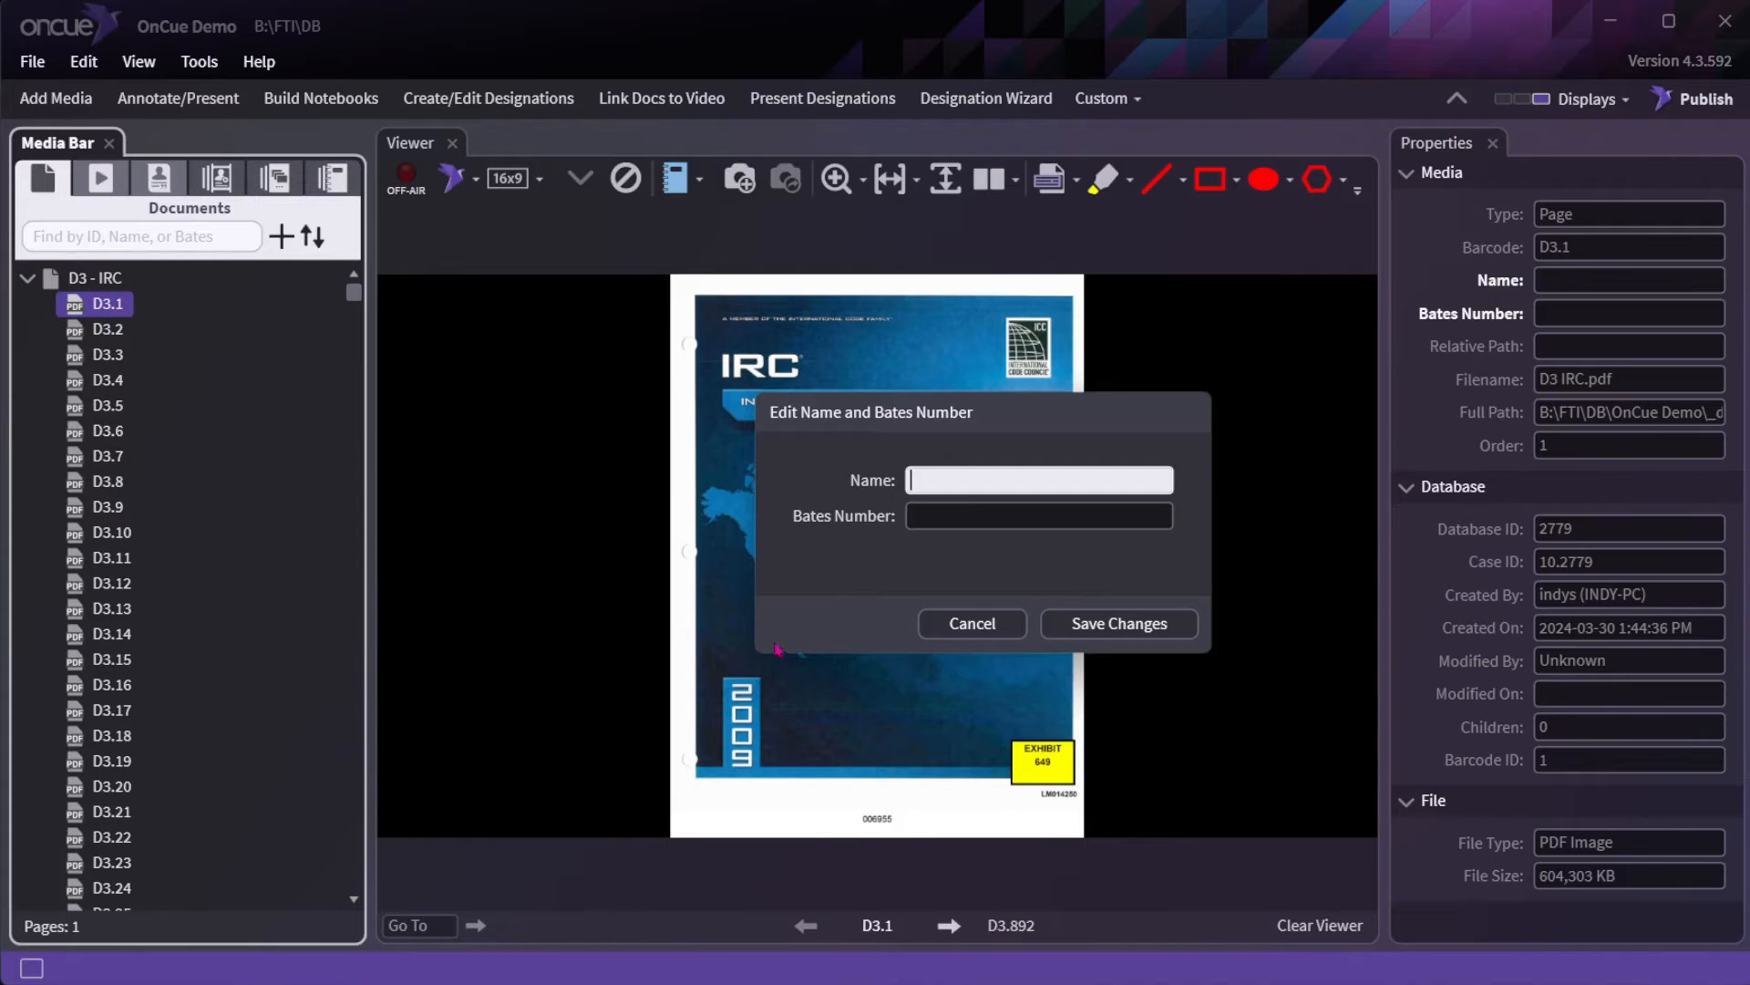
{"action": "key", "text": "Escape"}
{"action": "left_click", "coordinate": [104, 279]}
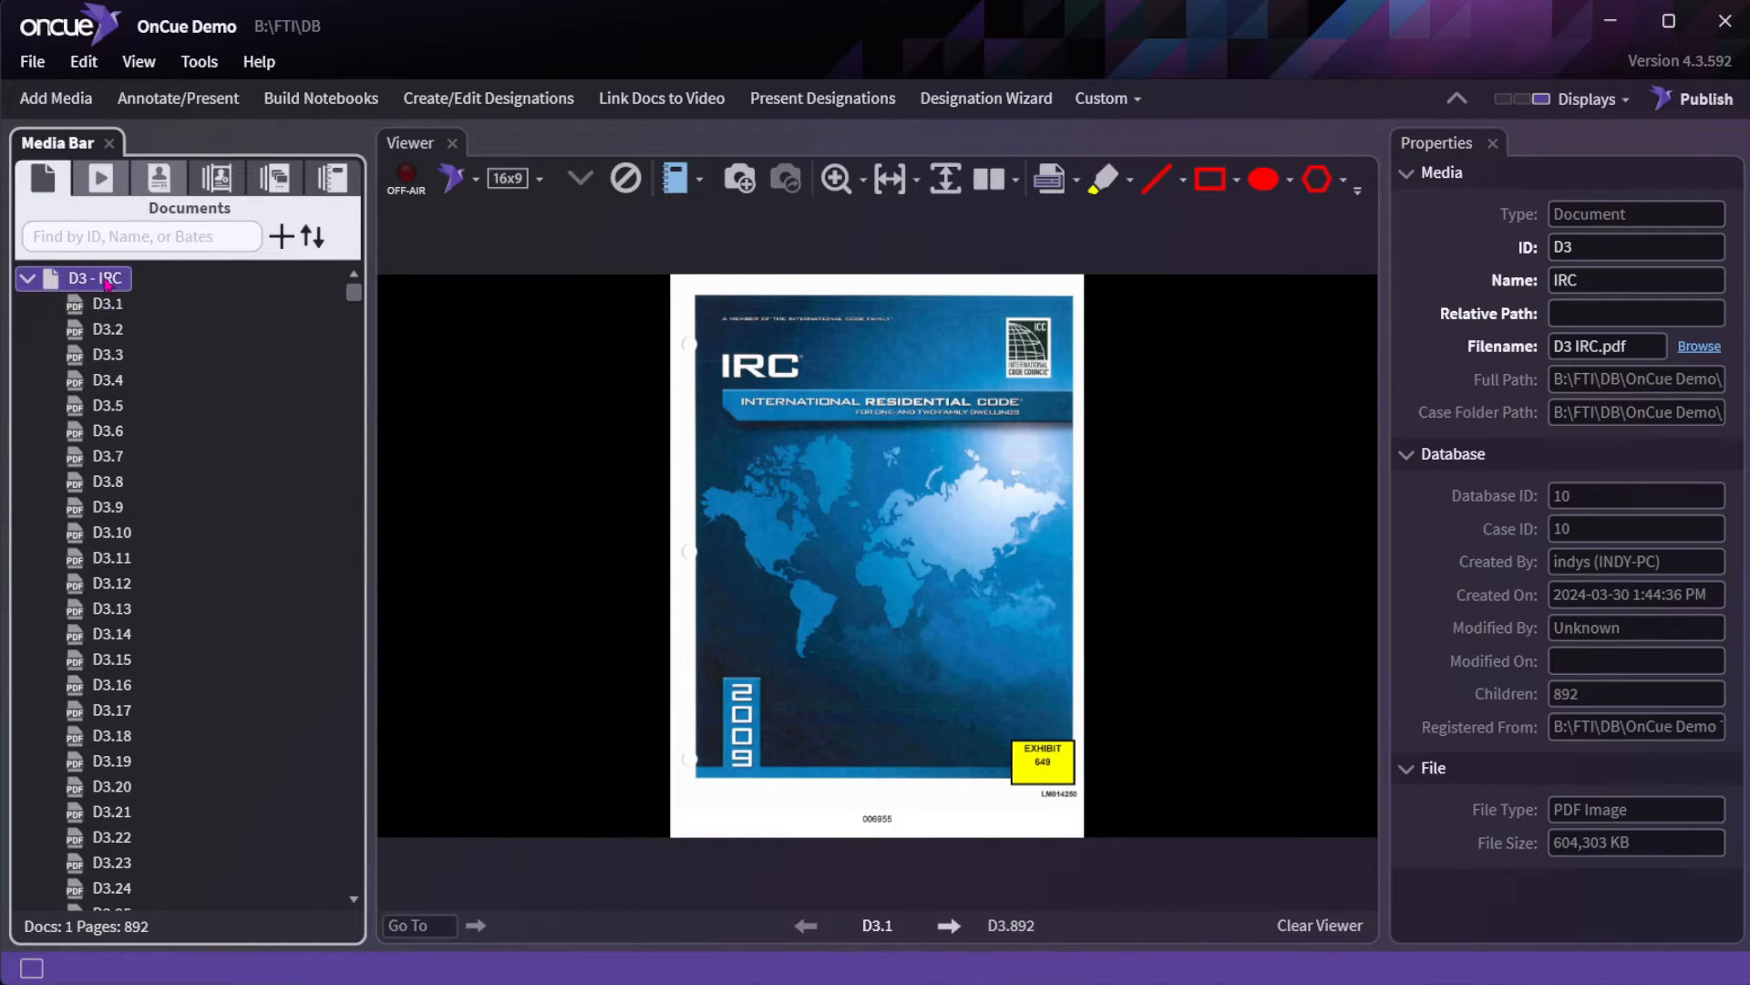
{"action": "right_click", "coordinate": [106, 283]}
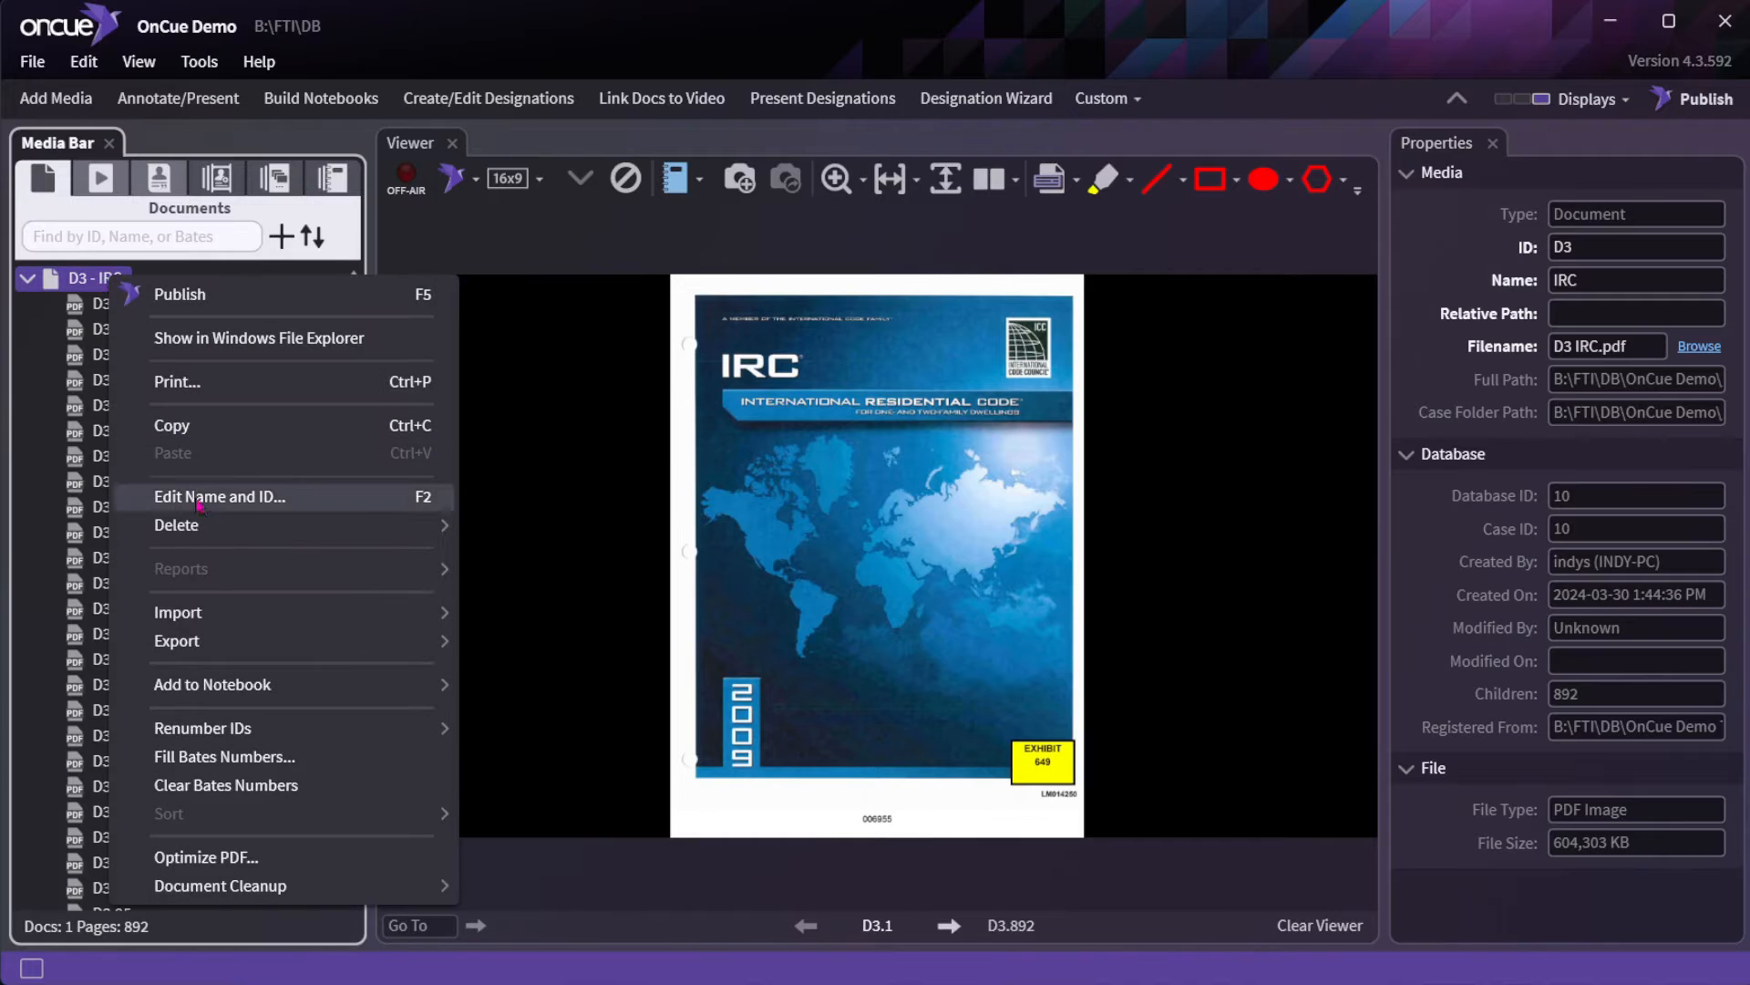
{"action": "left_click", "coordinate": [207, 497]}
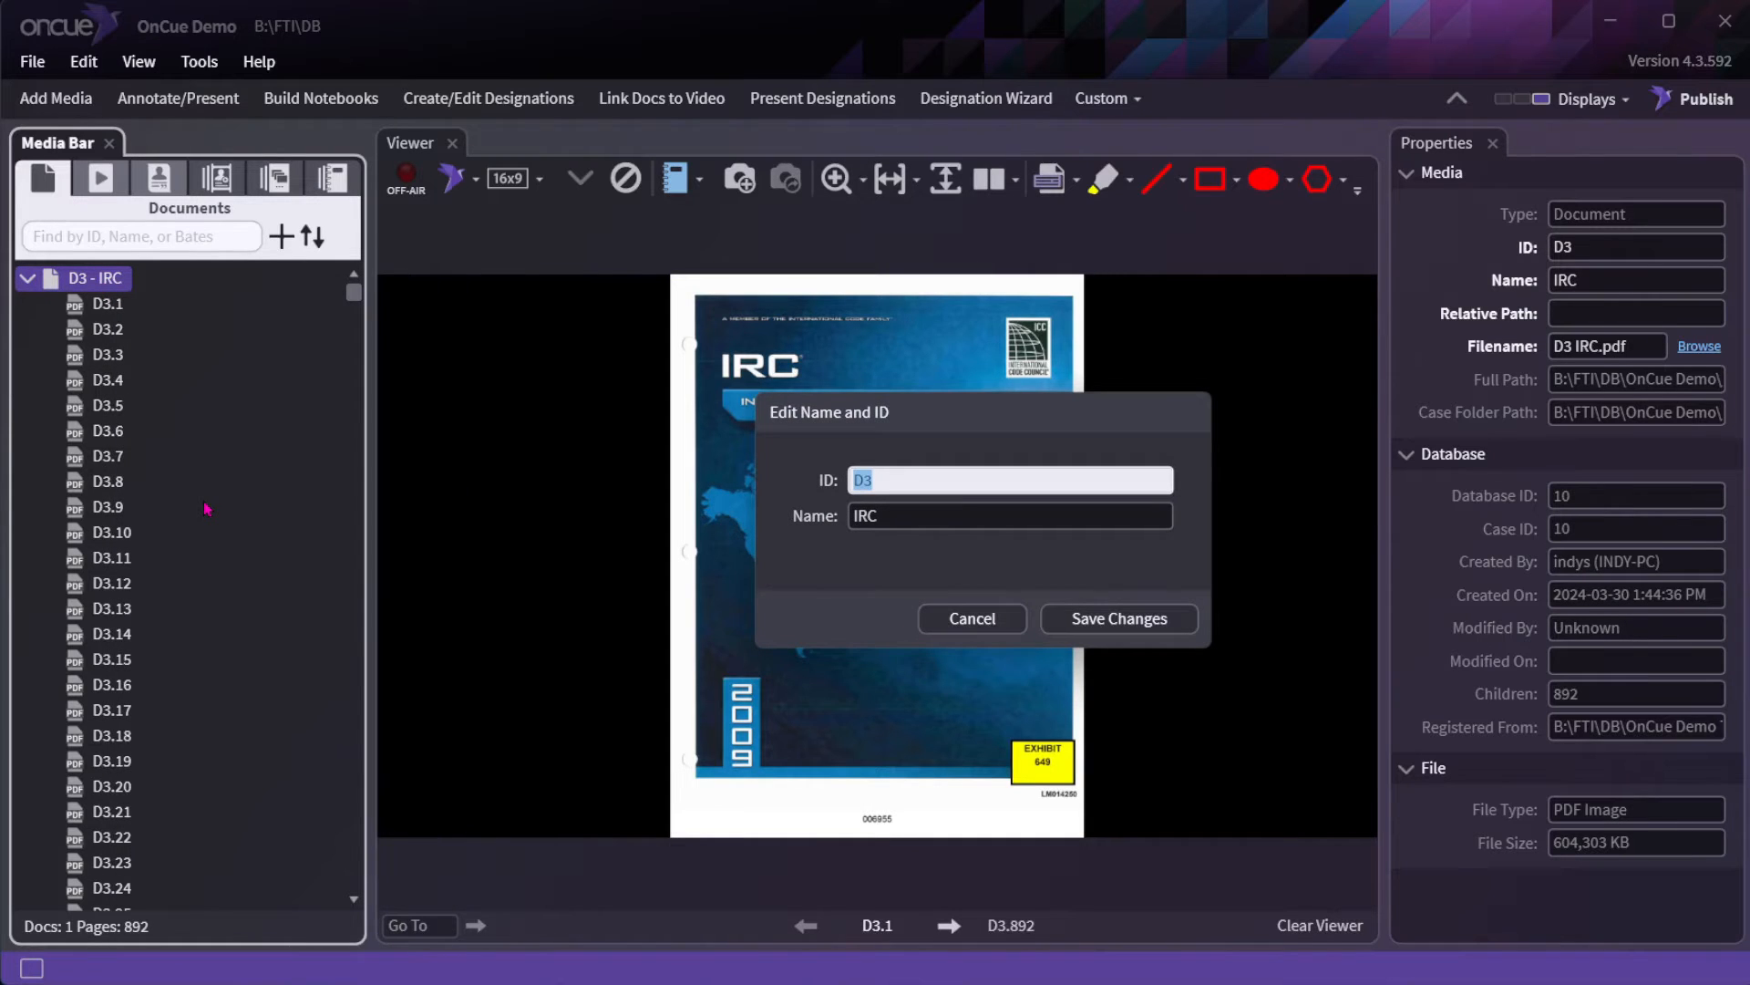
{"action": "left_click", "coordinate": [972, 626]}
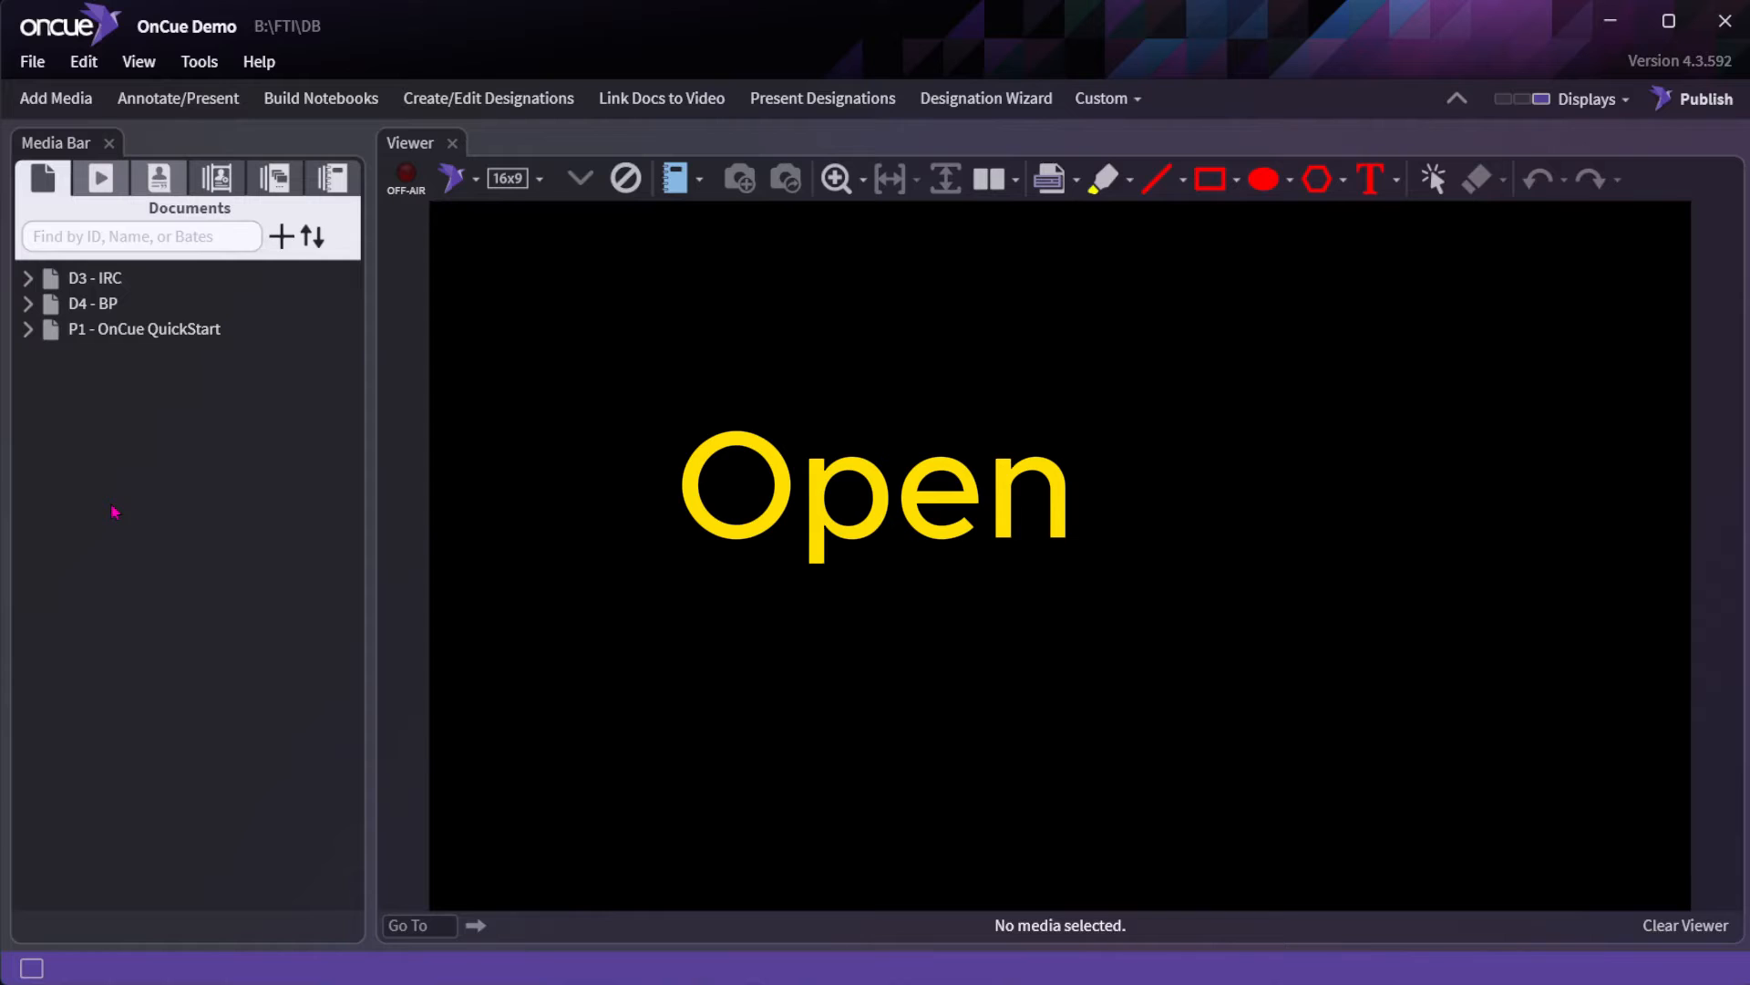
Open document D3 - IRC, expand its page list and show page D3.3 in the viewer.
{"action": "double_click", "coordinate": [84, 279]}
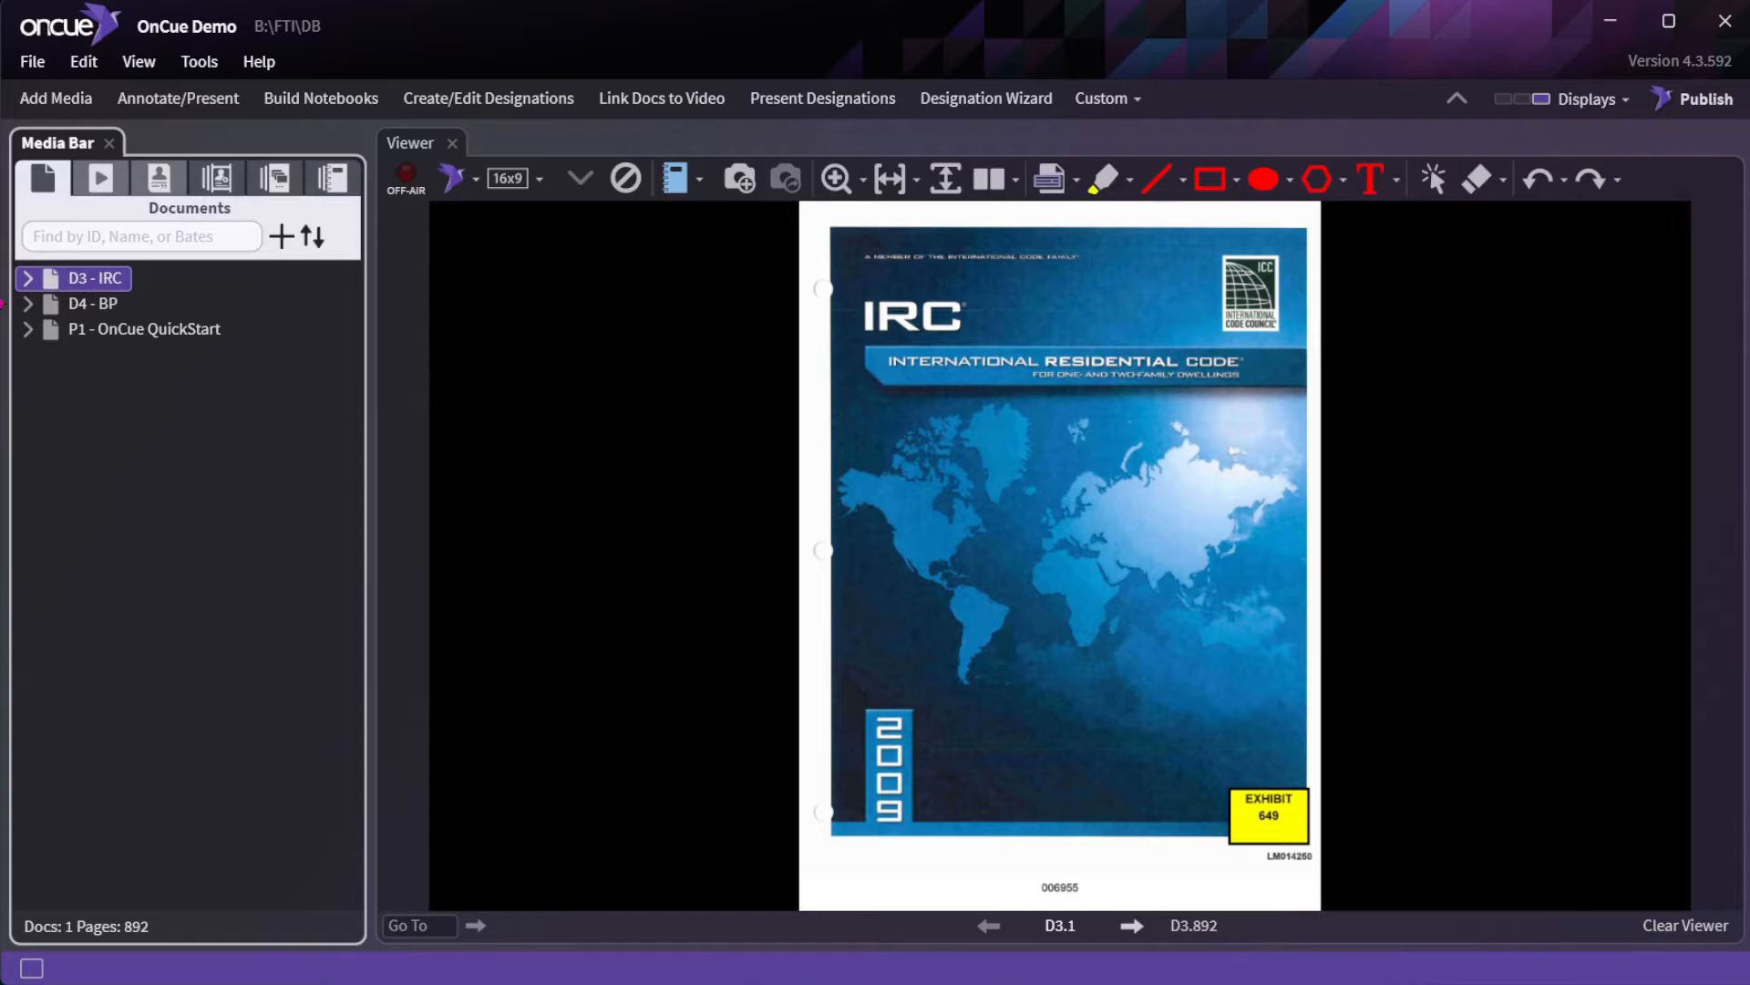
{"action": "left_click", "coordinate": [28, 281]}
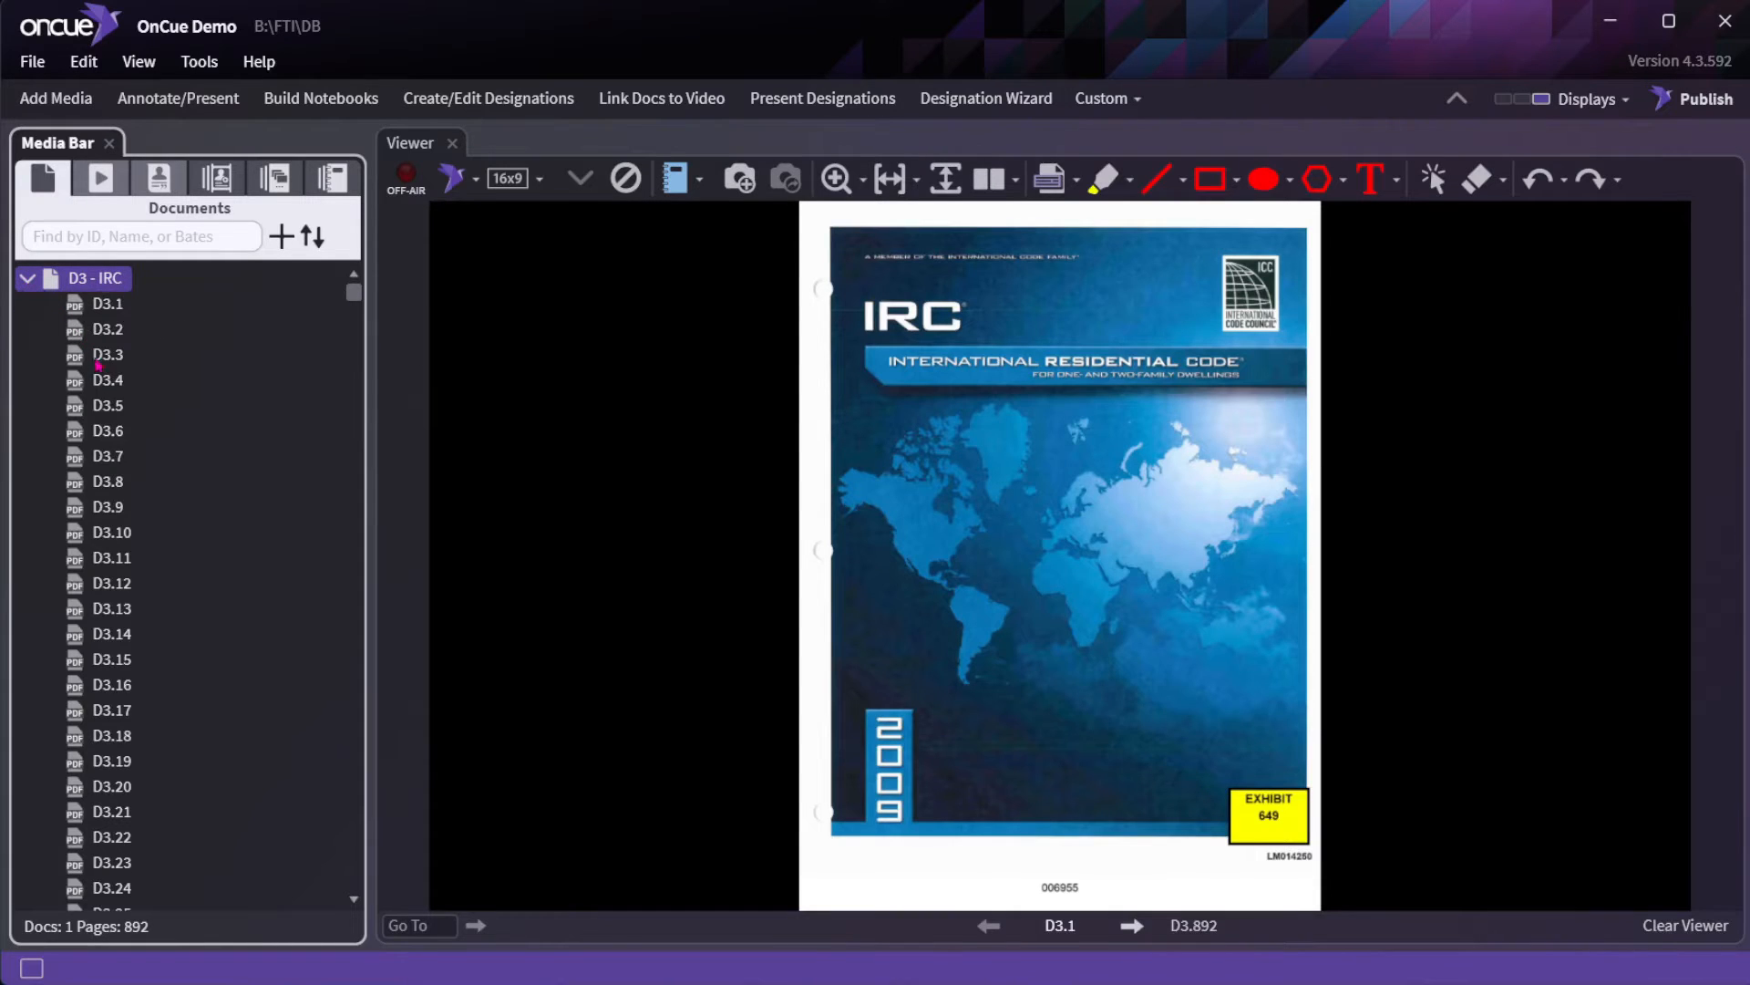
{"action": "left_click", "coordinate": [110, 357]}
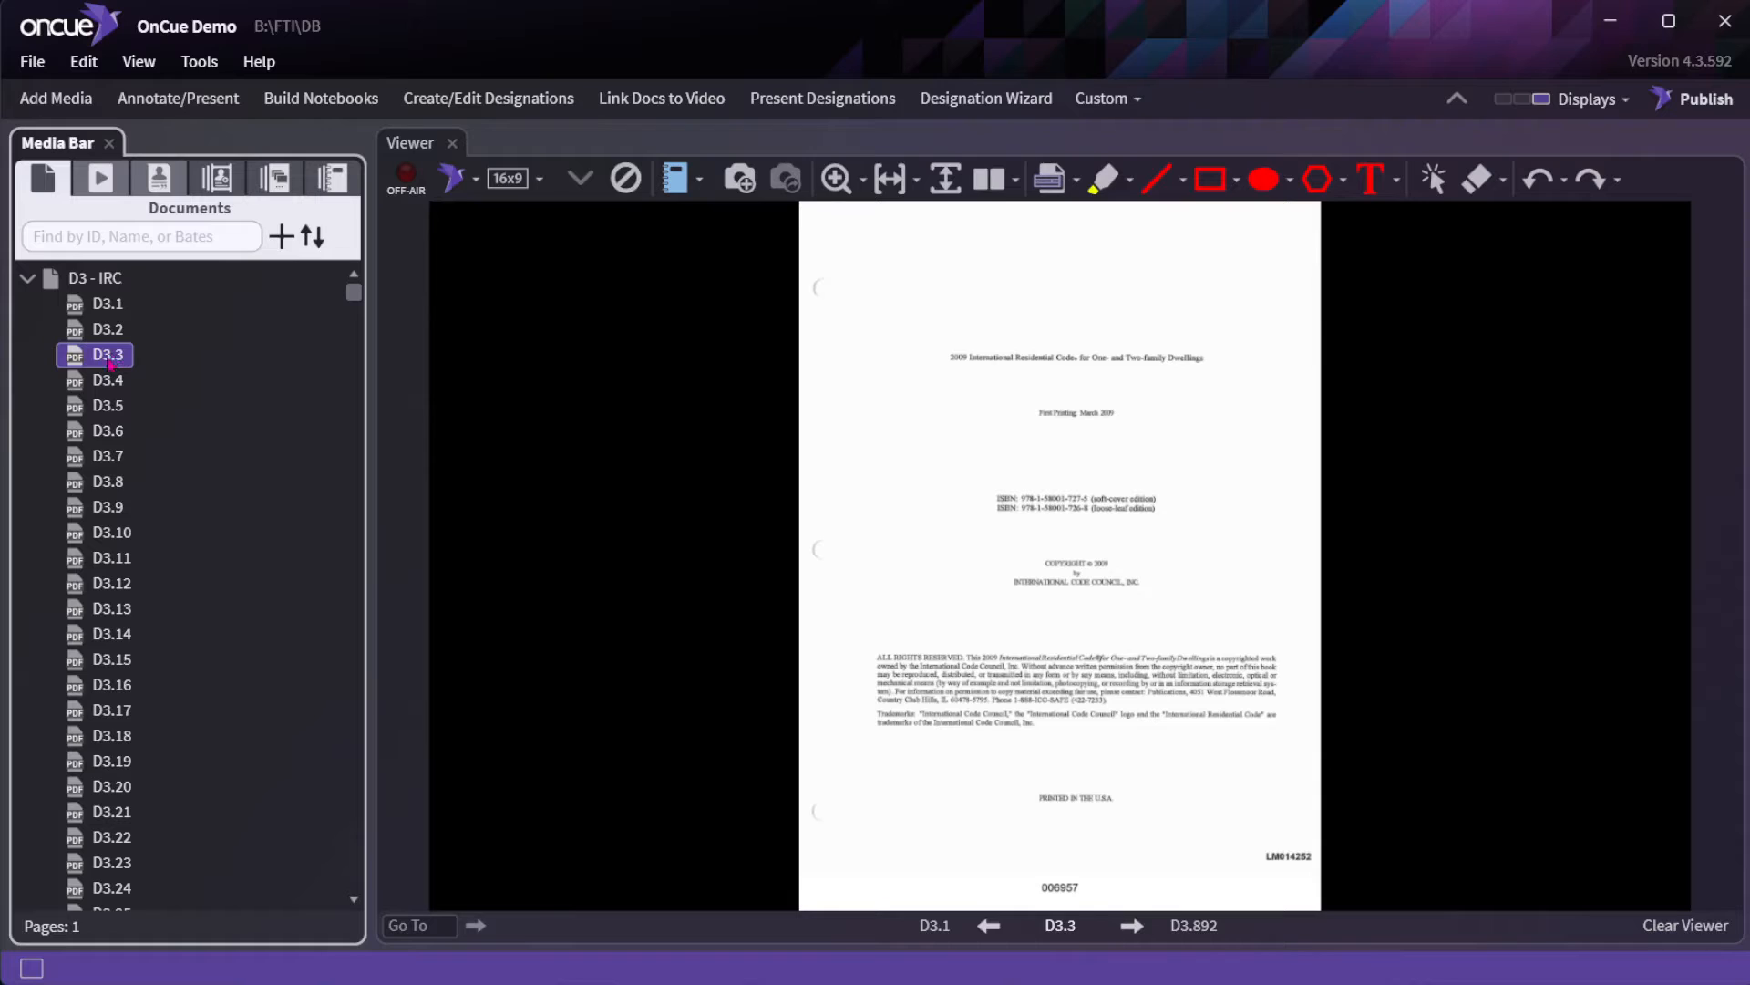
Retrieve page D4.3 in the viewer by its media ID and go to page 5 of that document.
{"action": "left_click", "coordinate": [527, 410]}
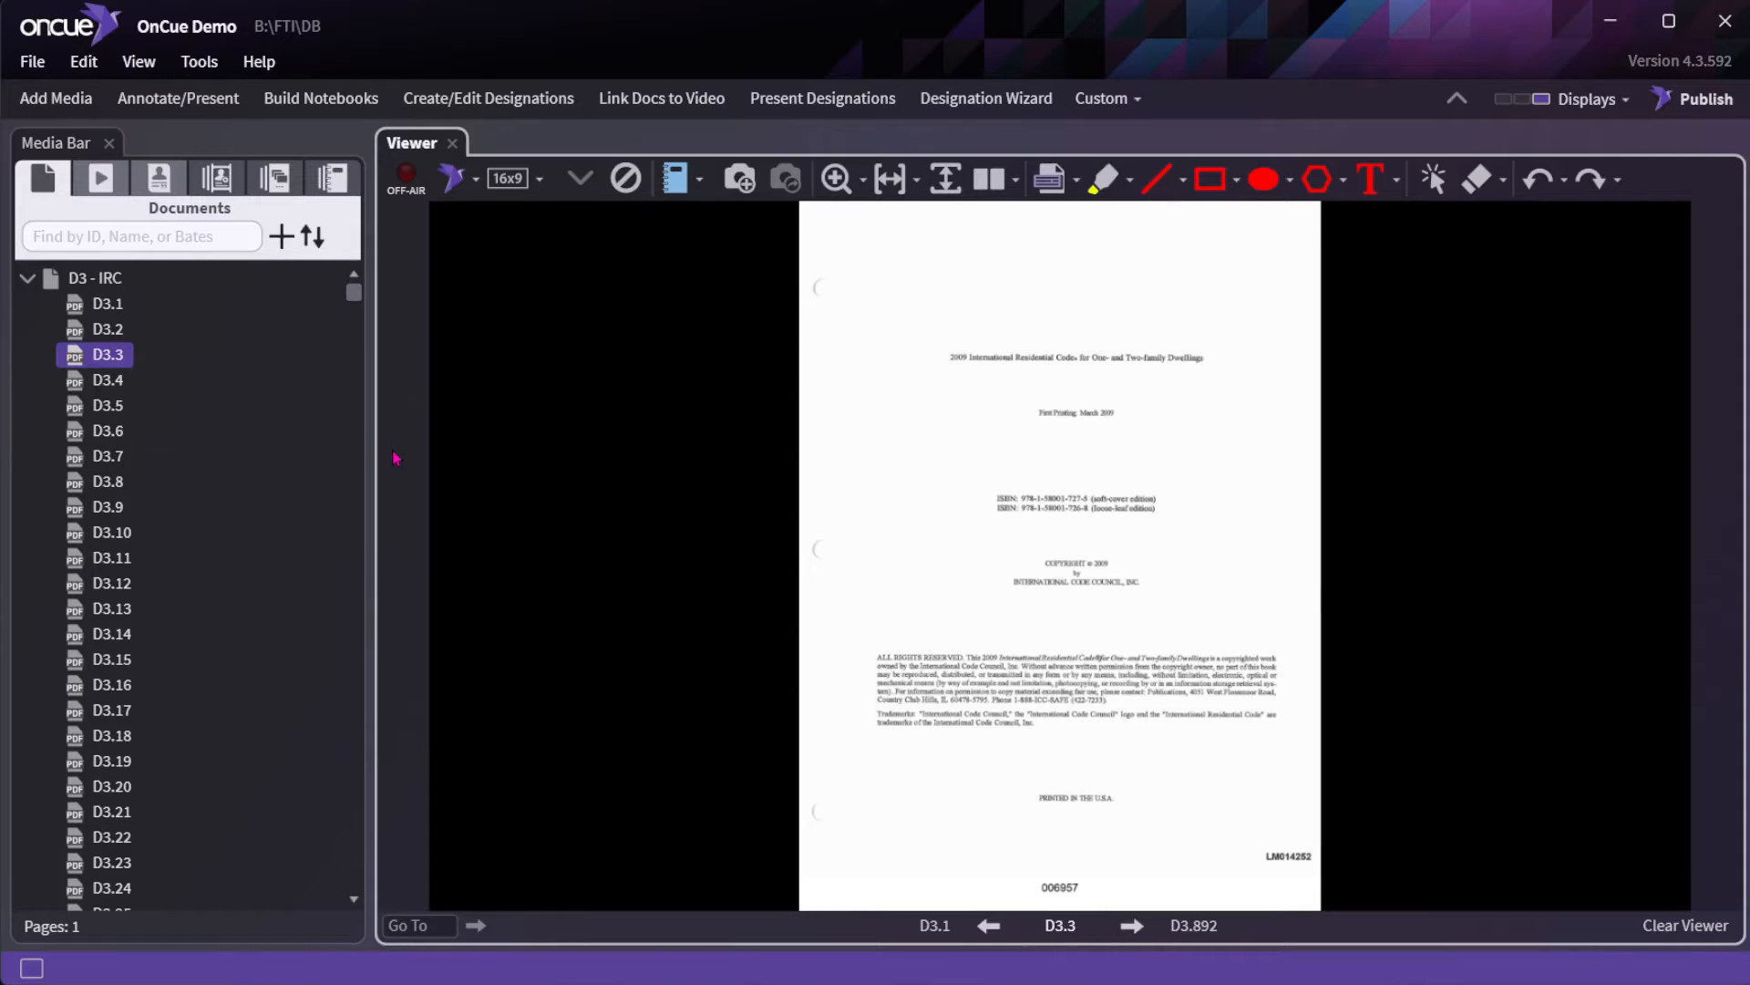
{"action": "key", "text": "Return"}
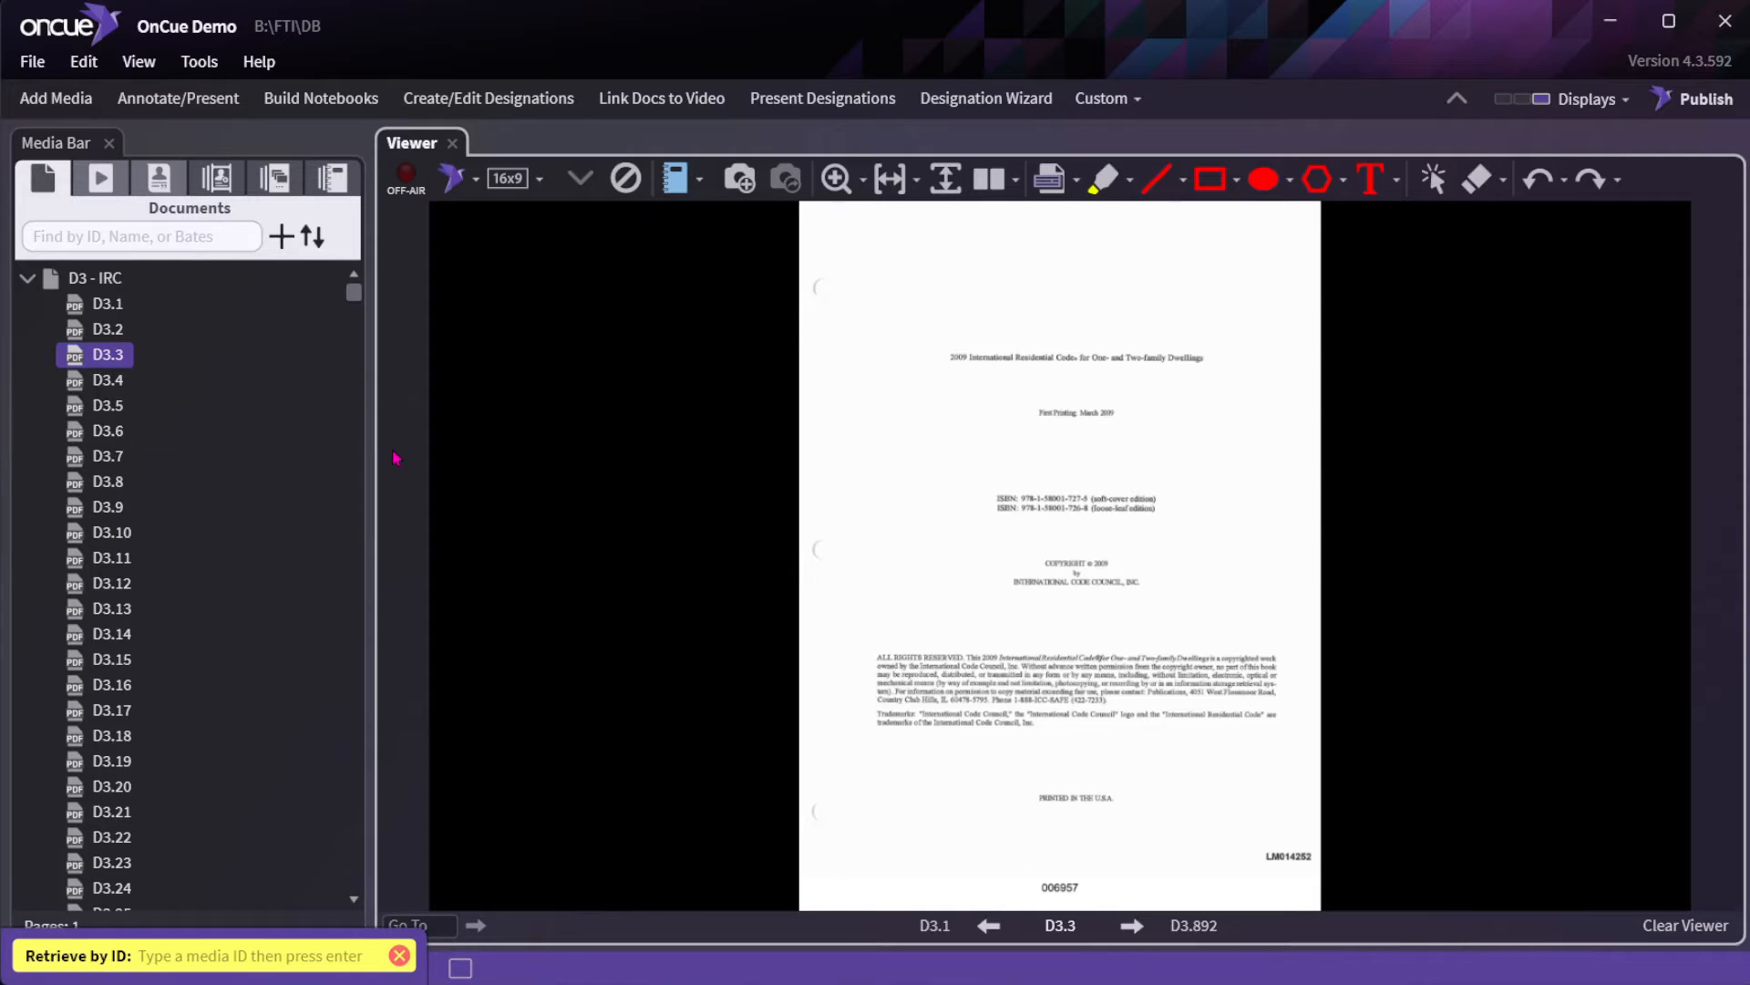
{"action": "type", "text": "d"}
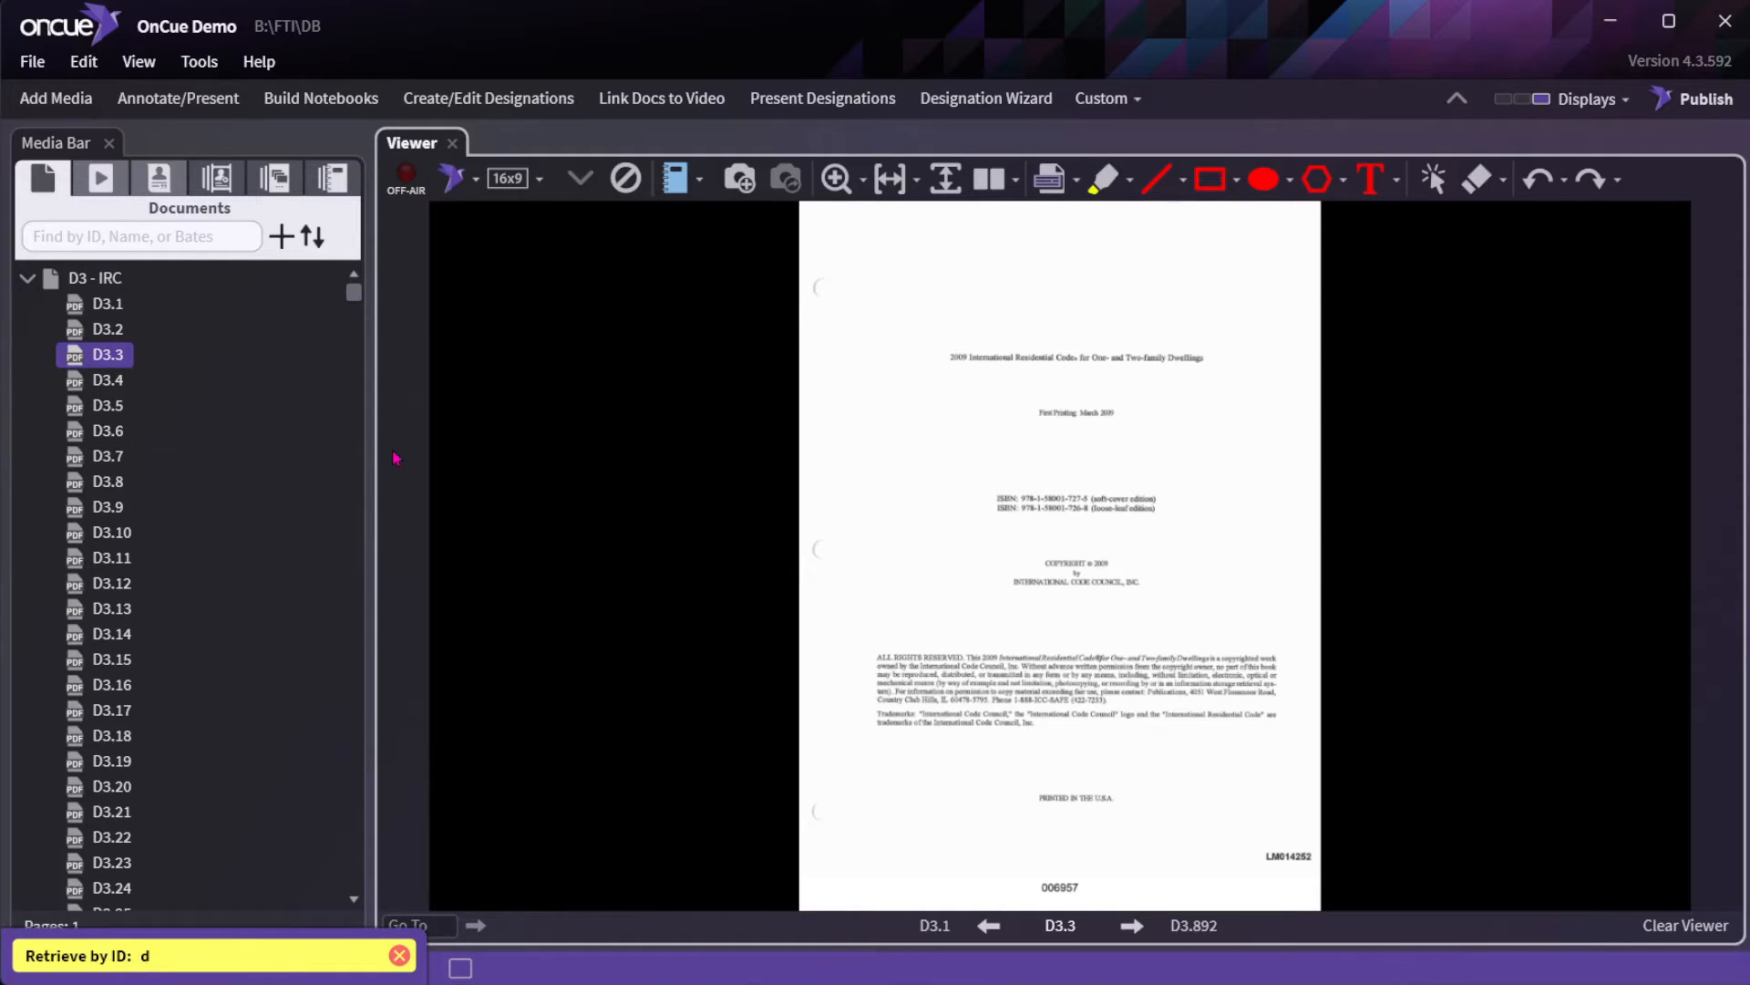
{"action": "type", "text": "4.3"}
{"action": "key", "text": "Return"}
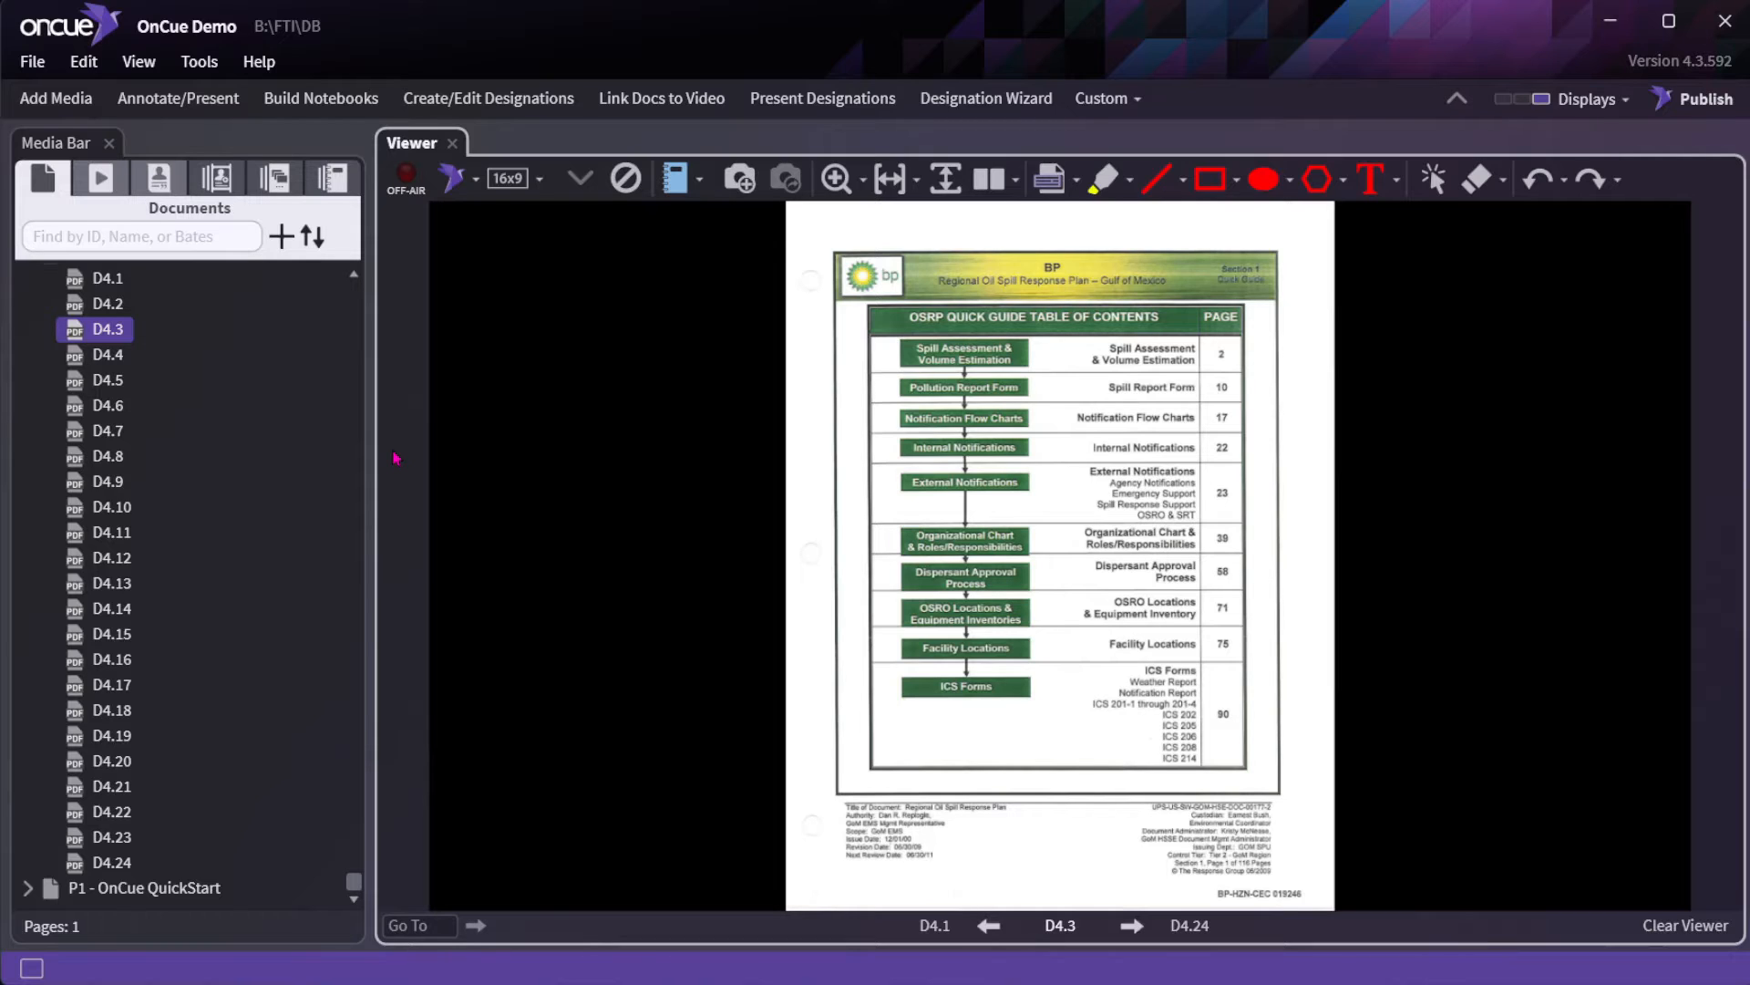
{"action": "type", "text": "5"}
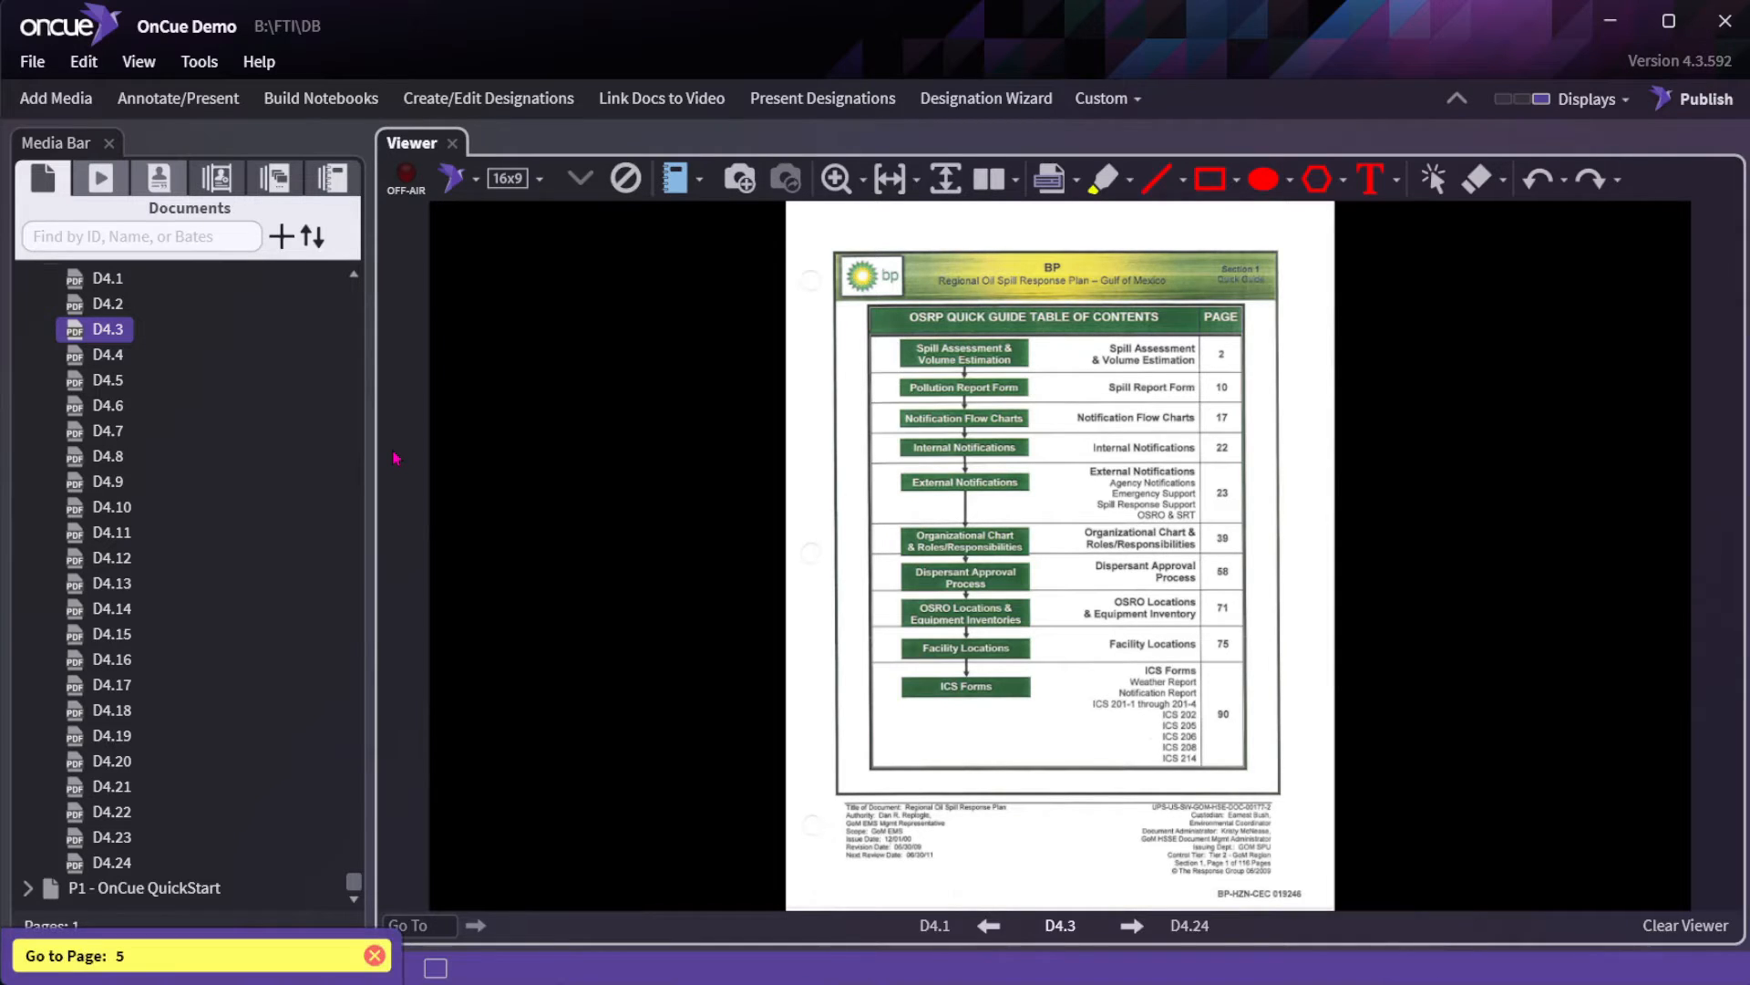
{"action": "key", "text": "Return"}
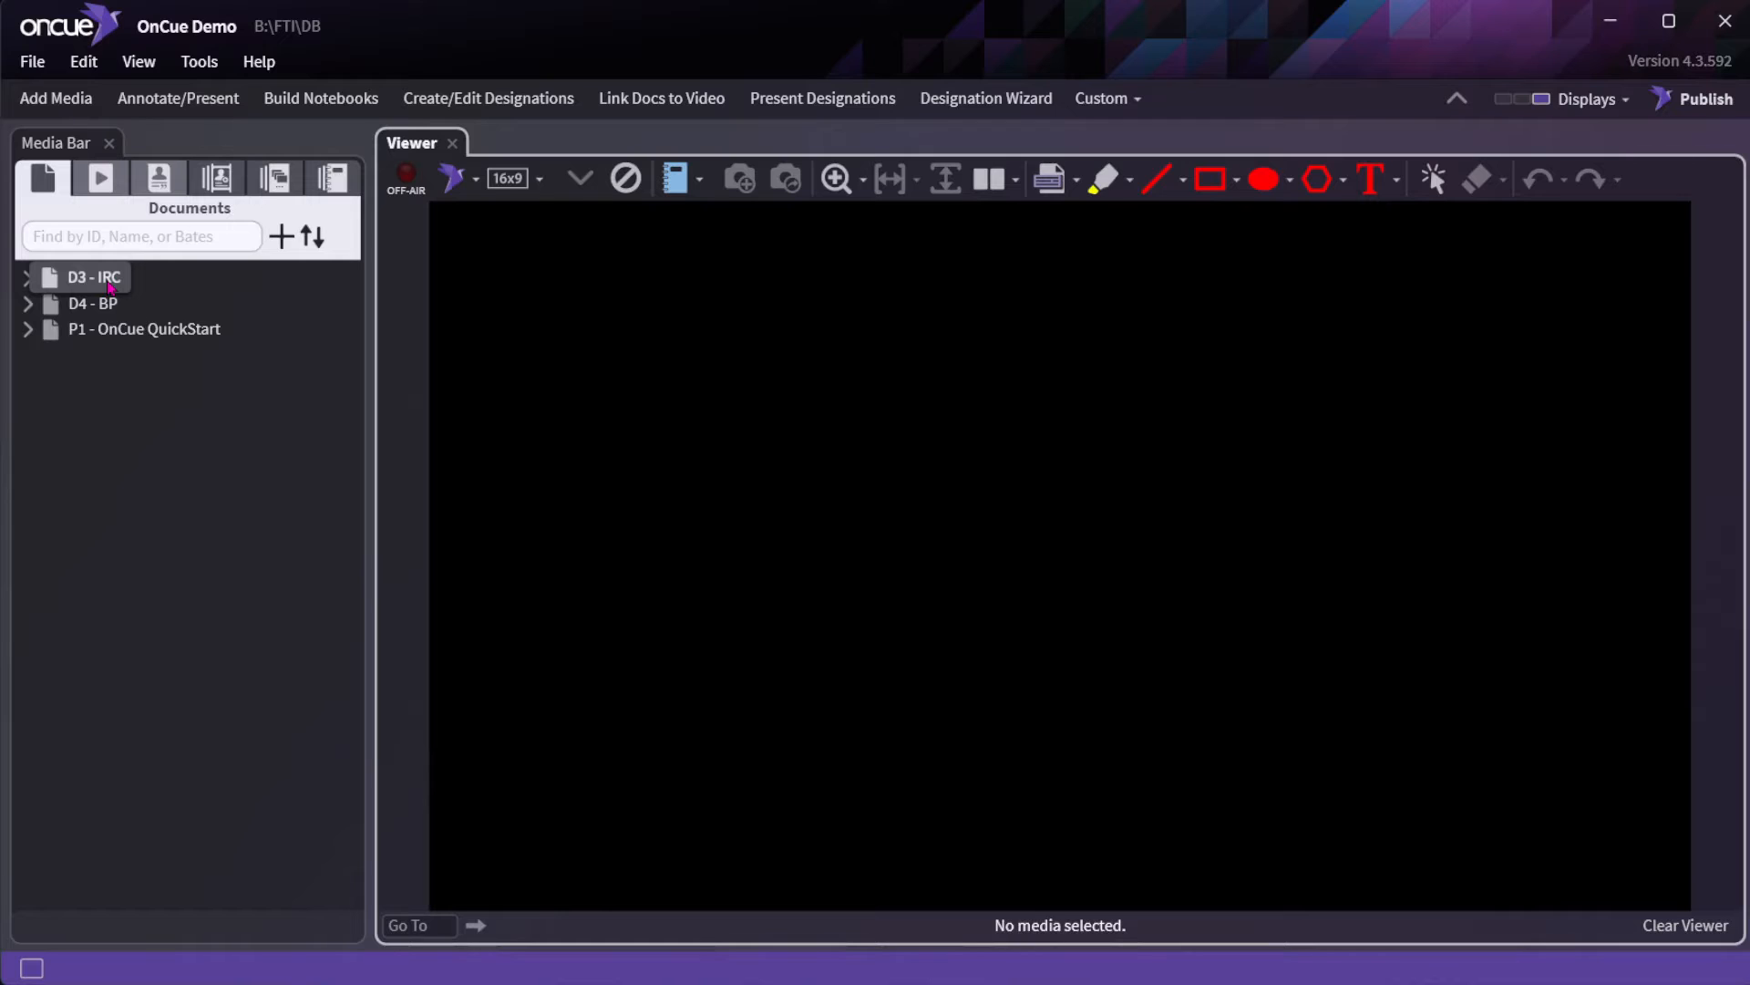
Retrieve page 49 of the IRC document using its name, IRC.49, instead of its ID.
{"action": "key", "text": "Return"}
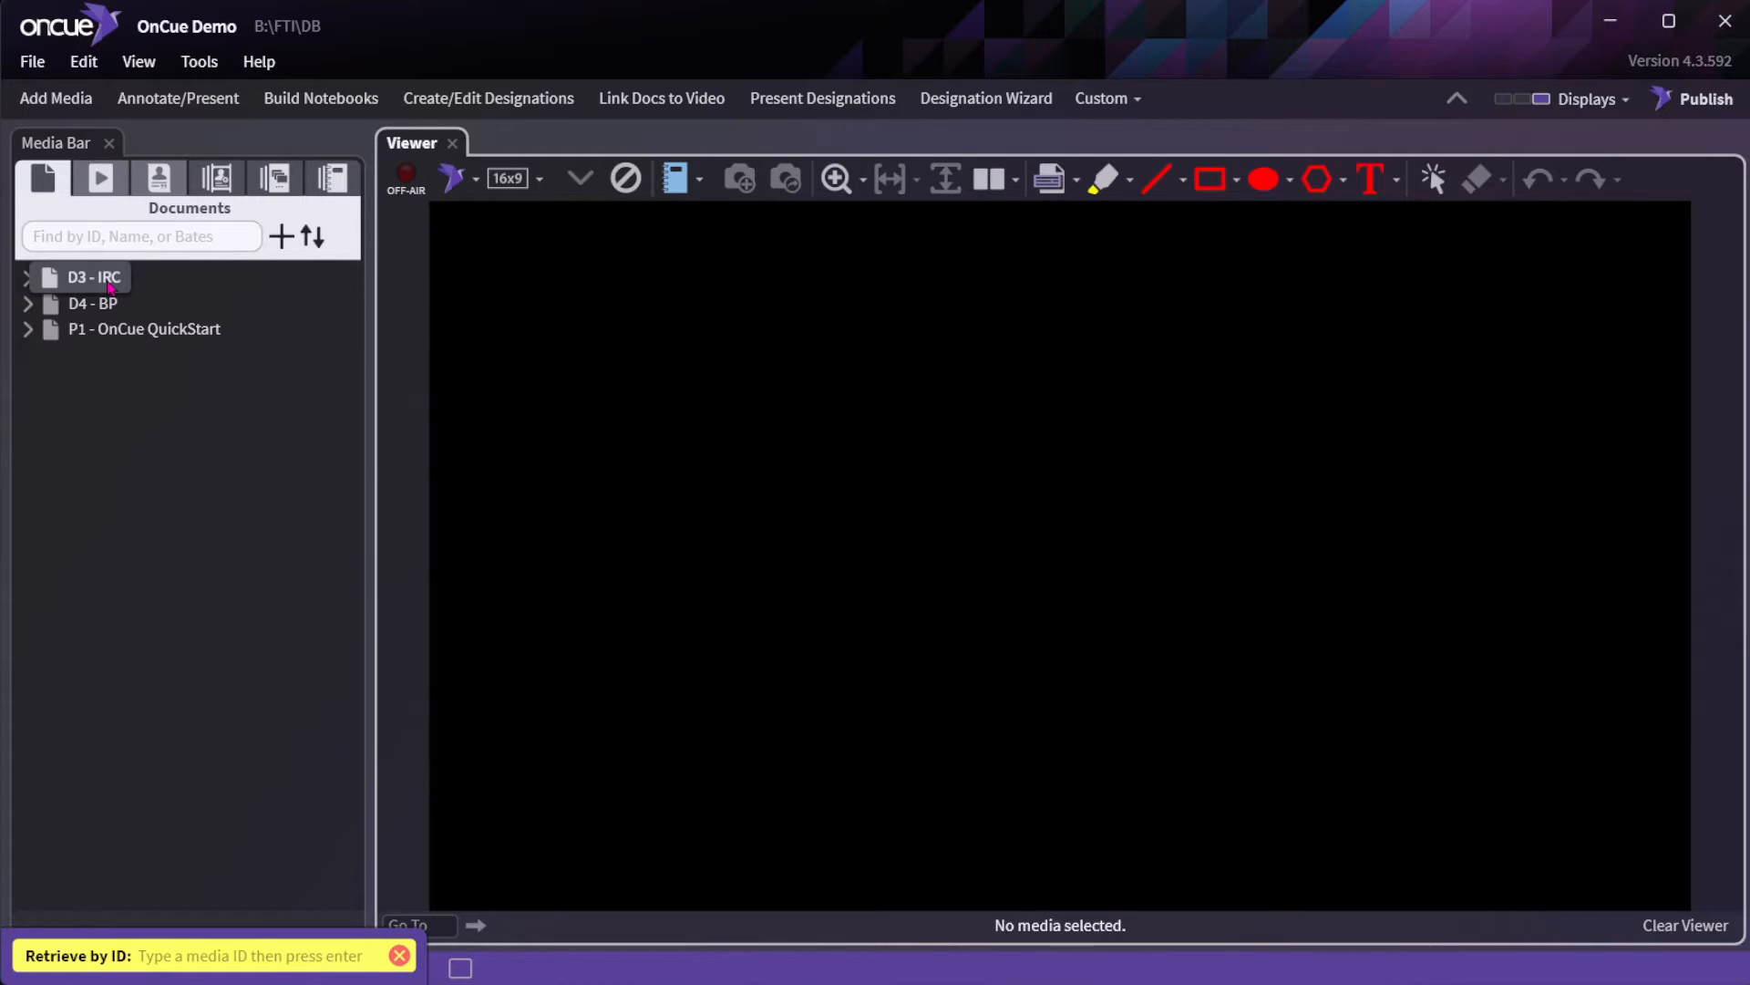
{"action": "type", "text": "IRC"}
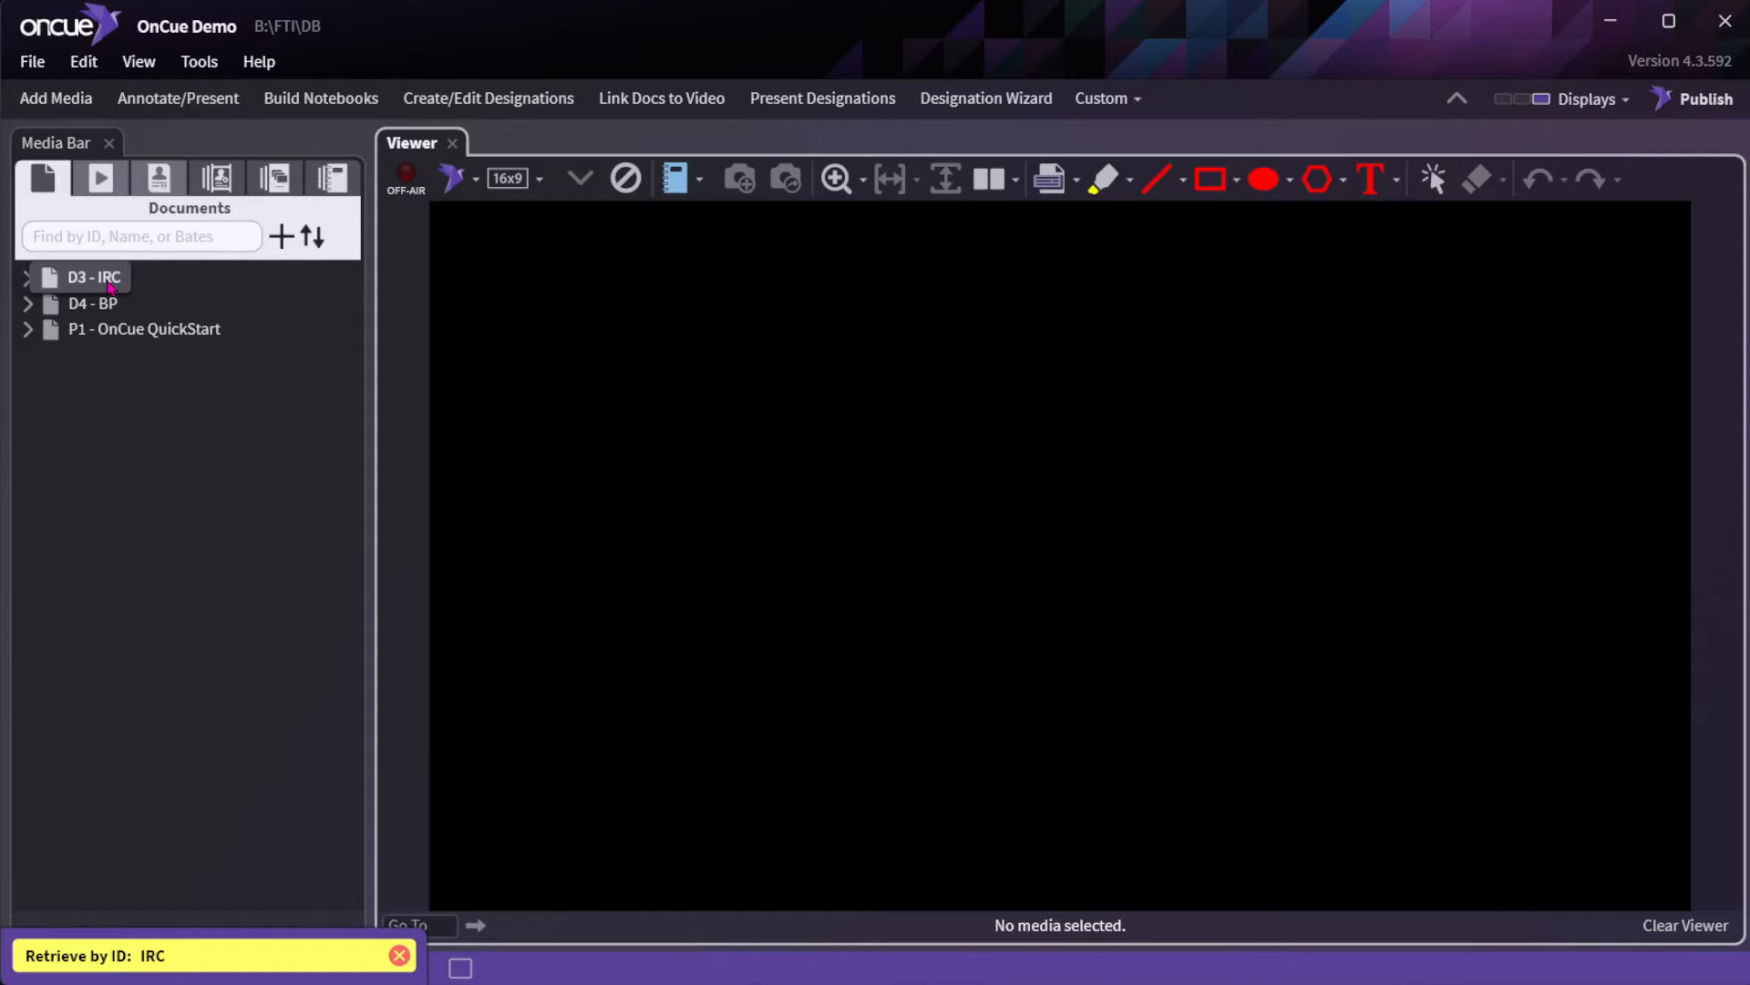
{"action": "type", "text": ".49"}
{"action": "key", "text": "Return"}
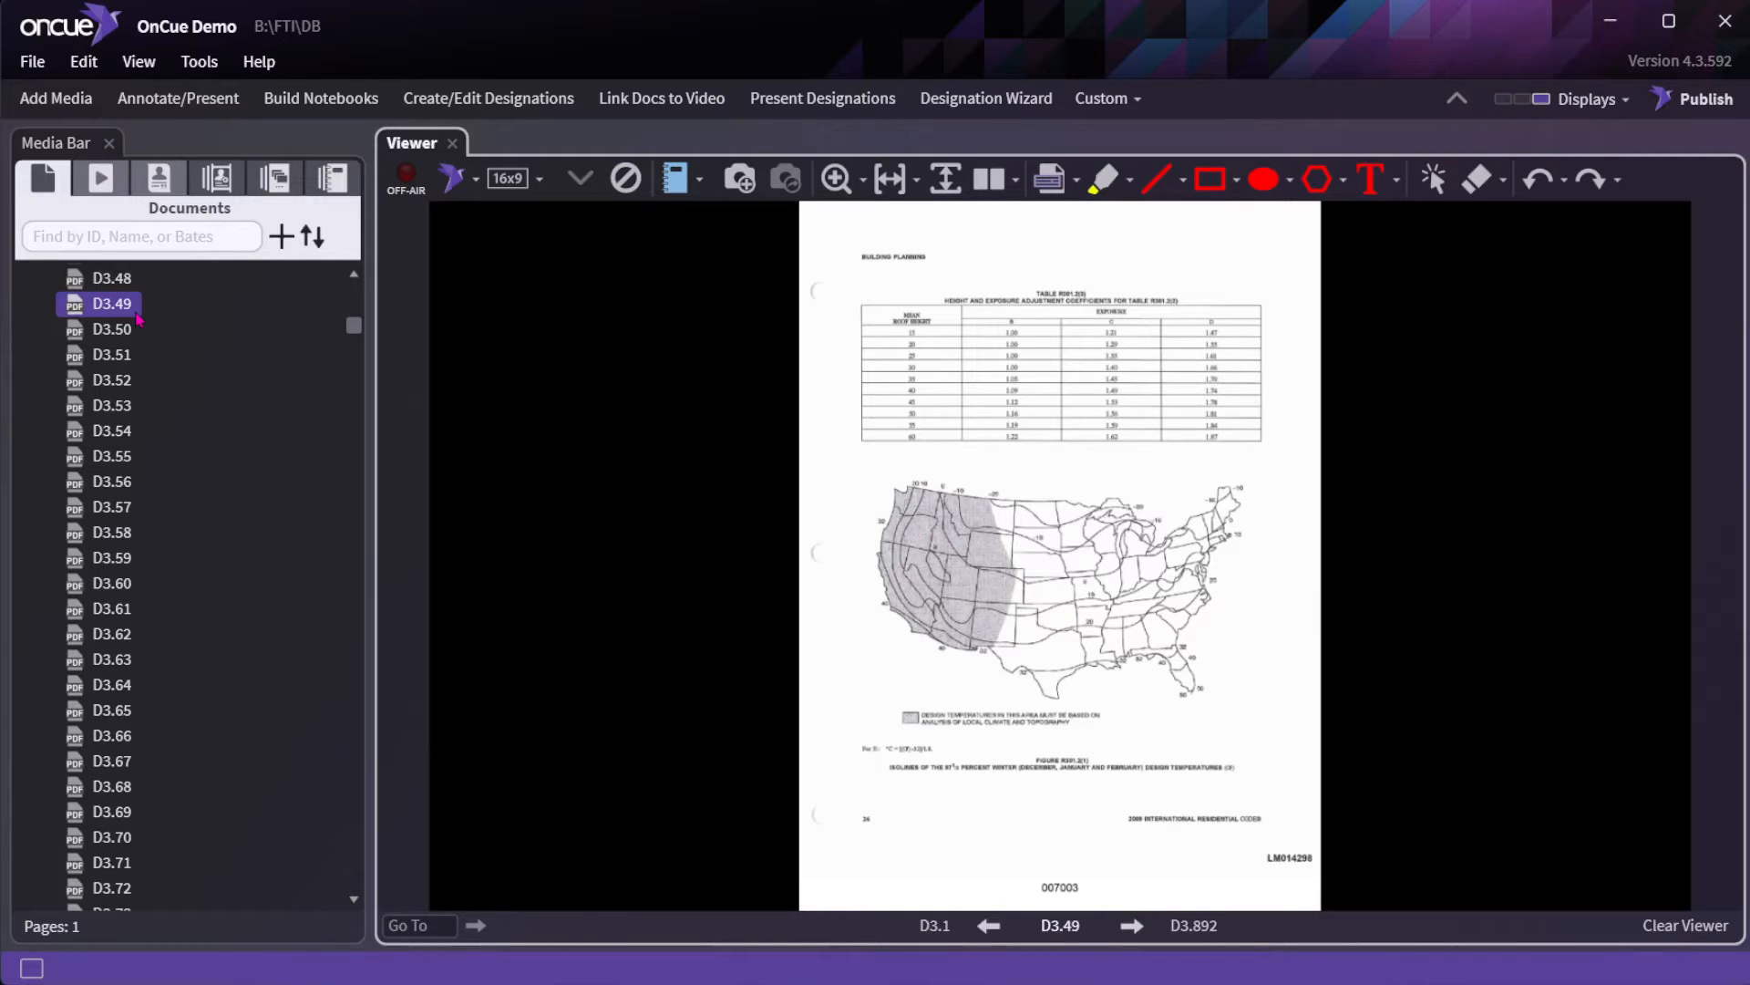
Set the name of page D3.49 to "map" and save the change.
{"action": "right_click", "coordinate": [129, 313]}
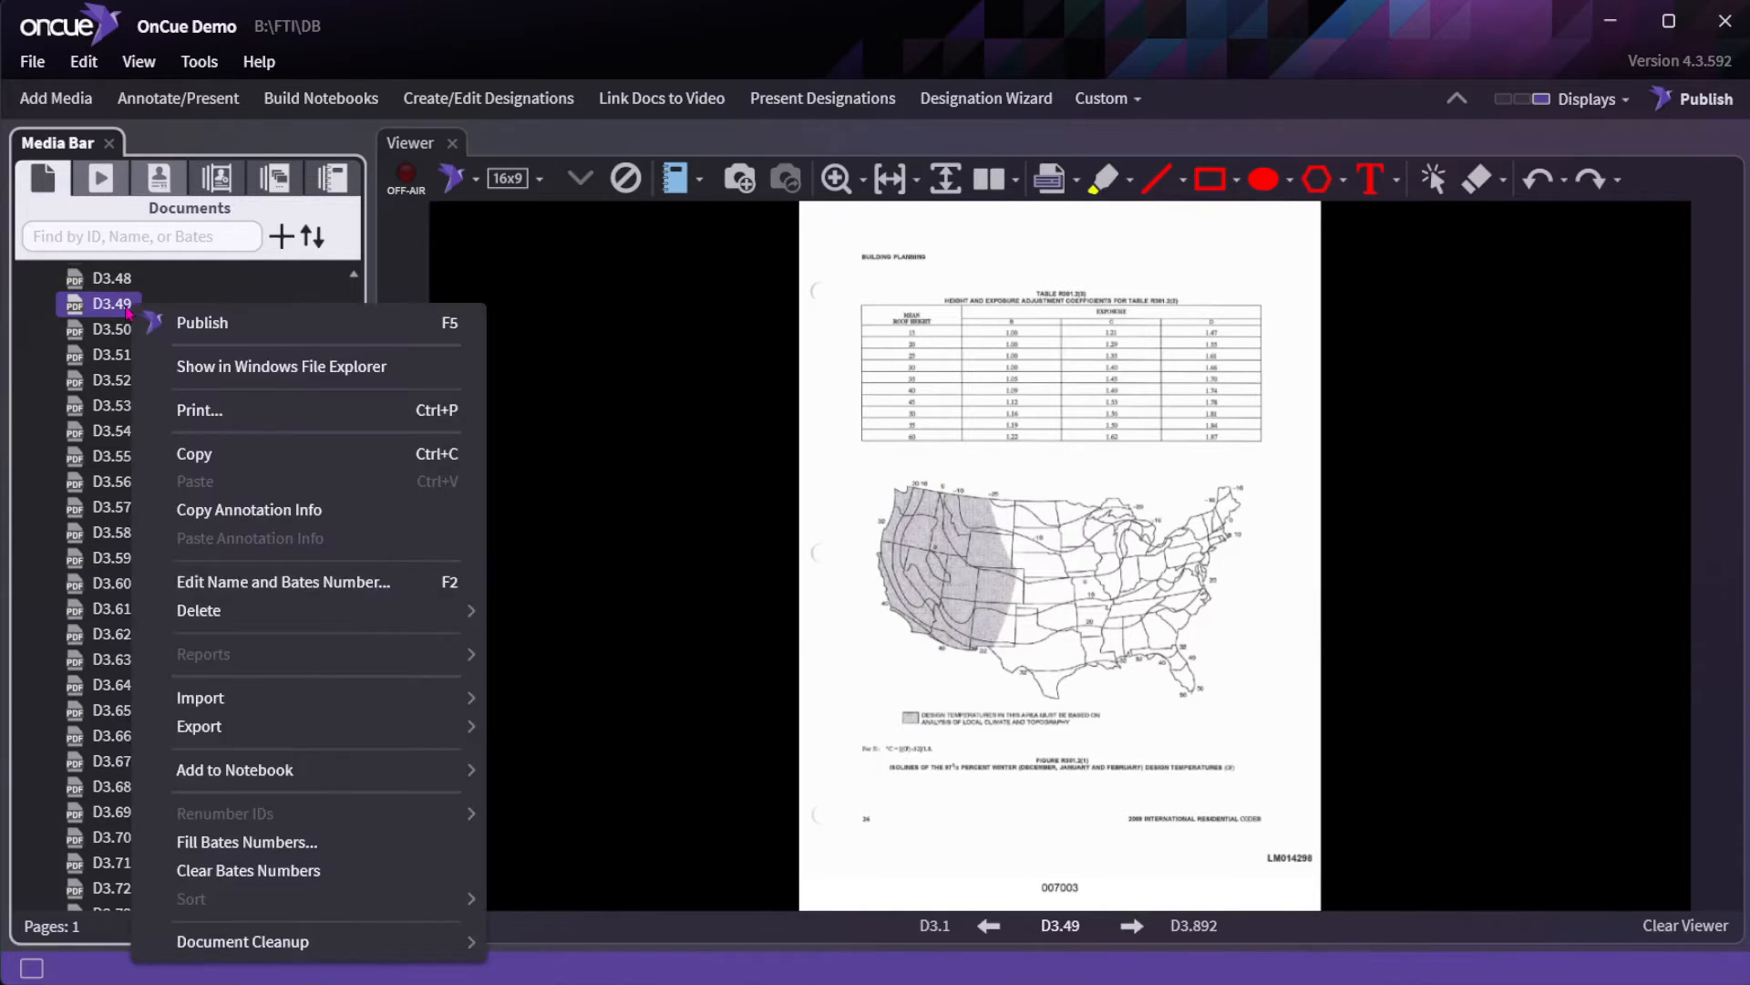
{"action": "left_click", "coordinate": [276, 585]}
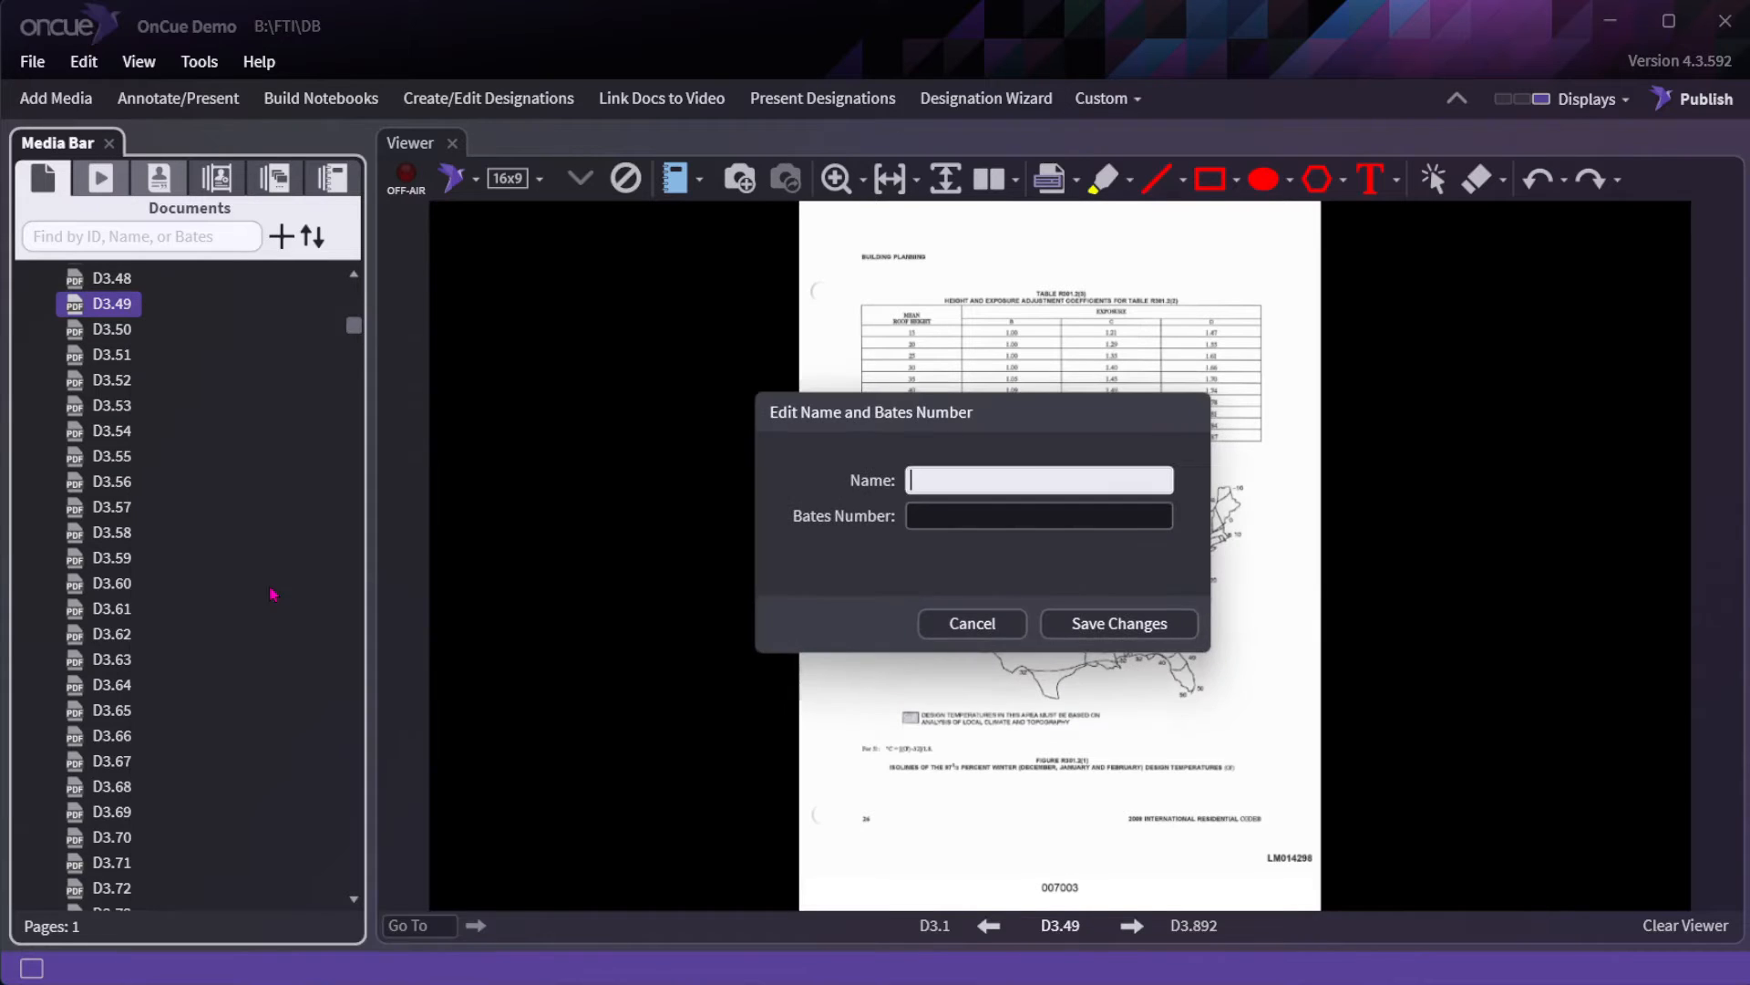
{"action": "left_click", "coordinate": [922, 520]}
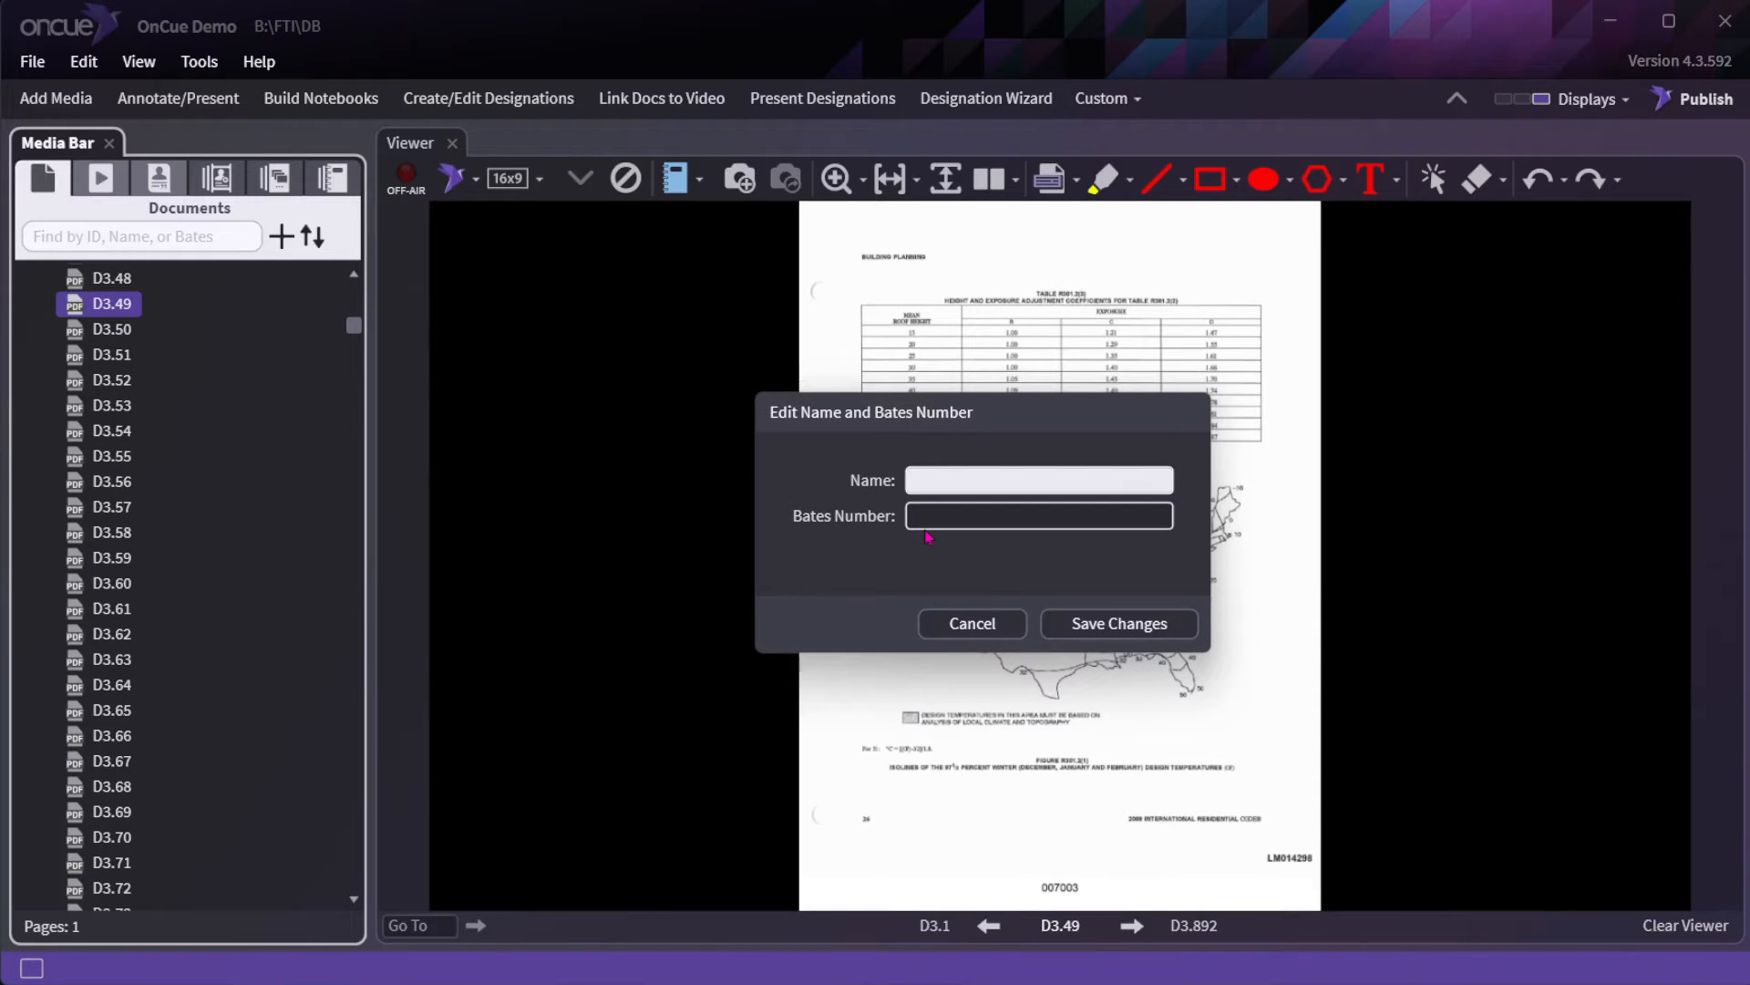
{"action": "type", "text": "map"}
{"action": "key", "text": "Return"}
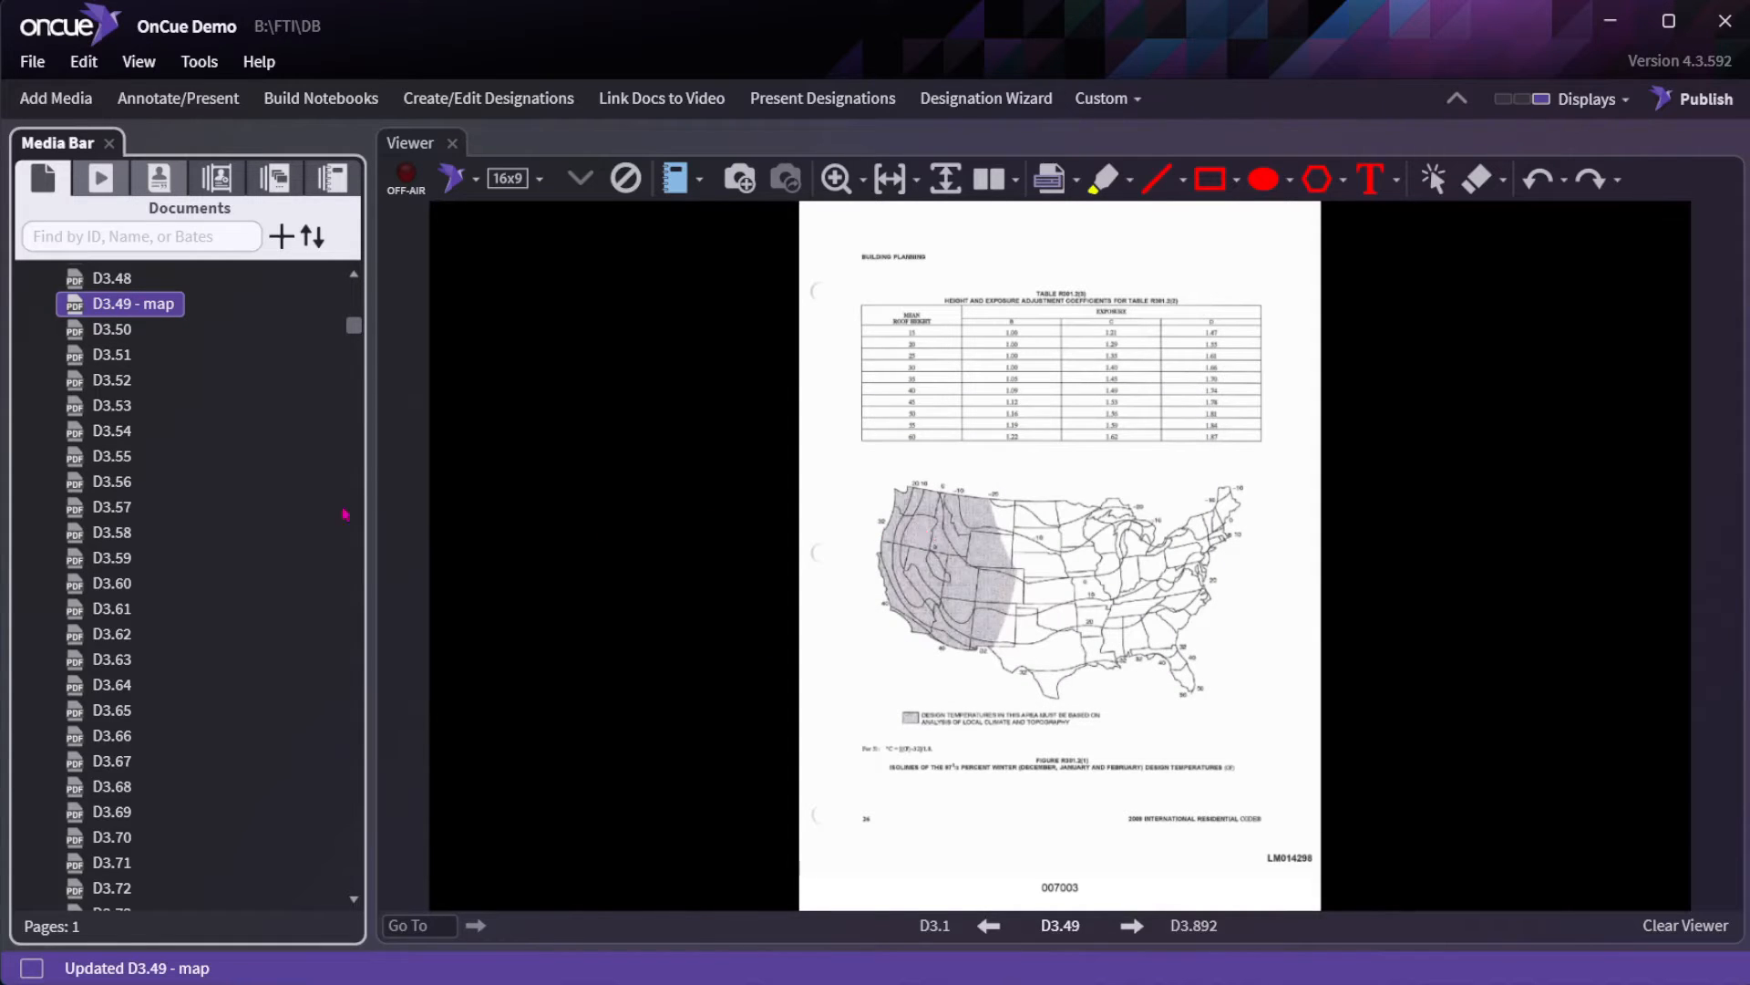
Show page D3.54, then retrieve the renamed page by its page name "map".
{"action": "left_click", "coordinate": [130, 439]}
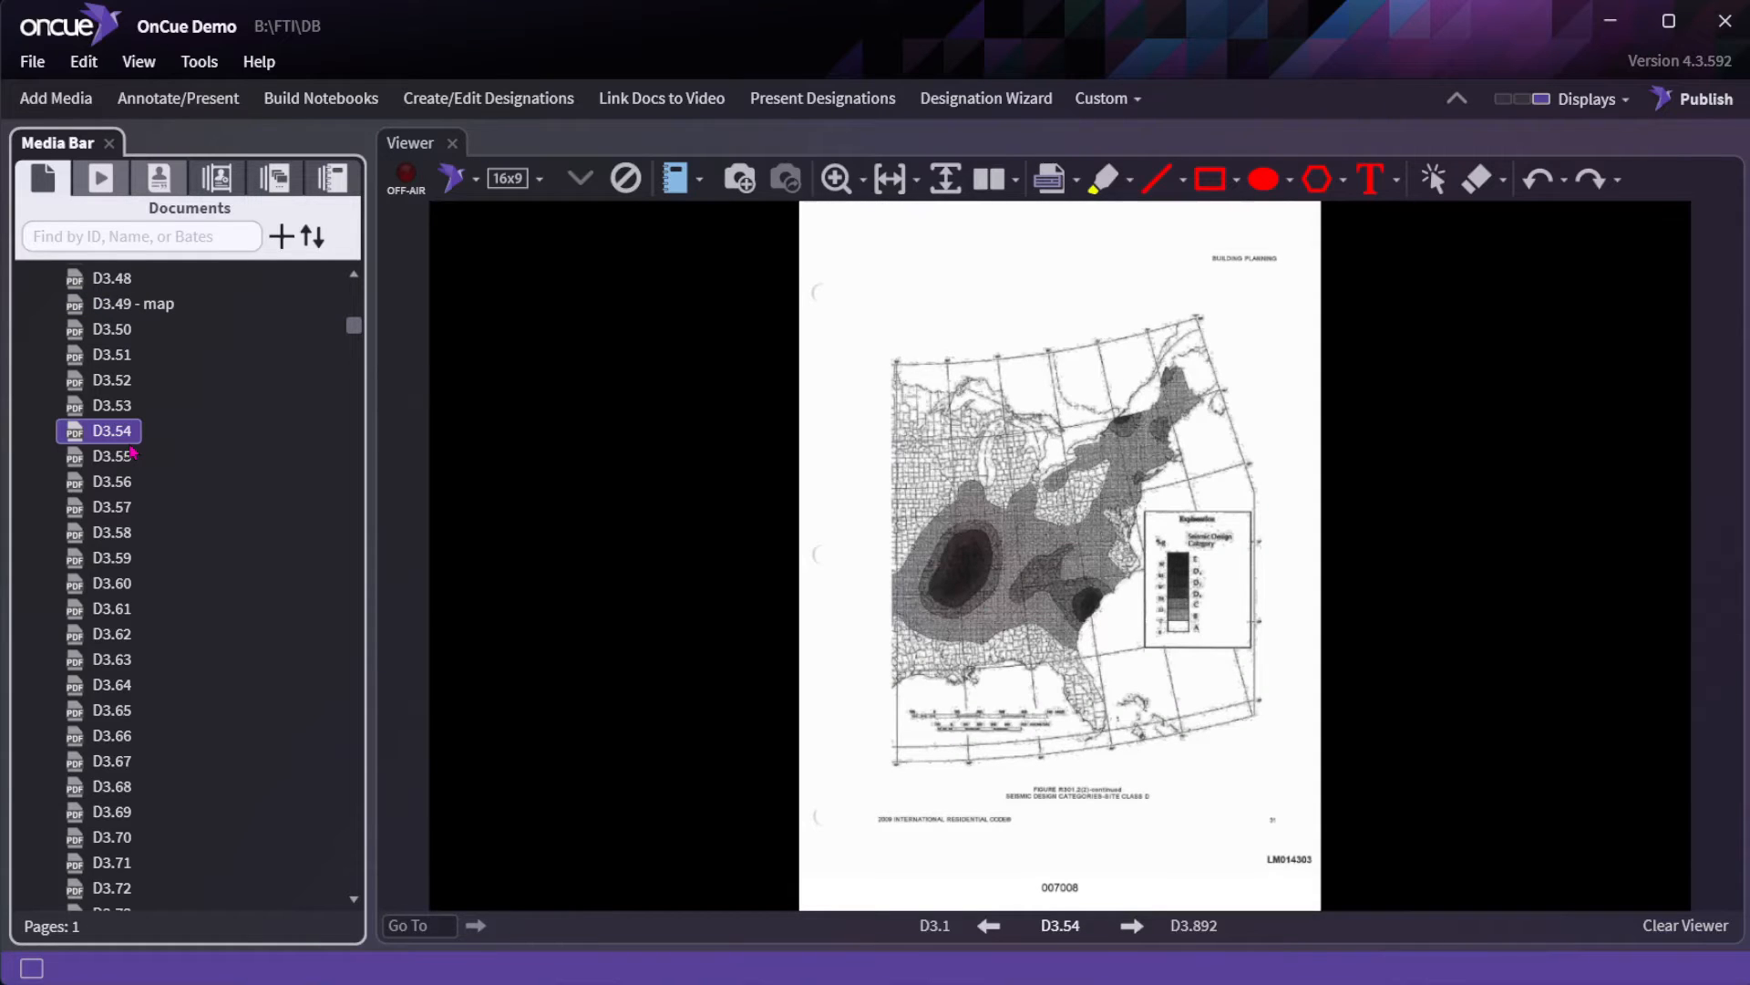
{"action": "left_click", "coordinate": [530, 519]}
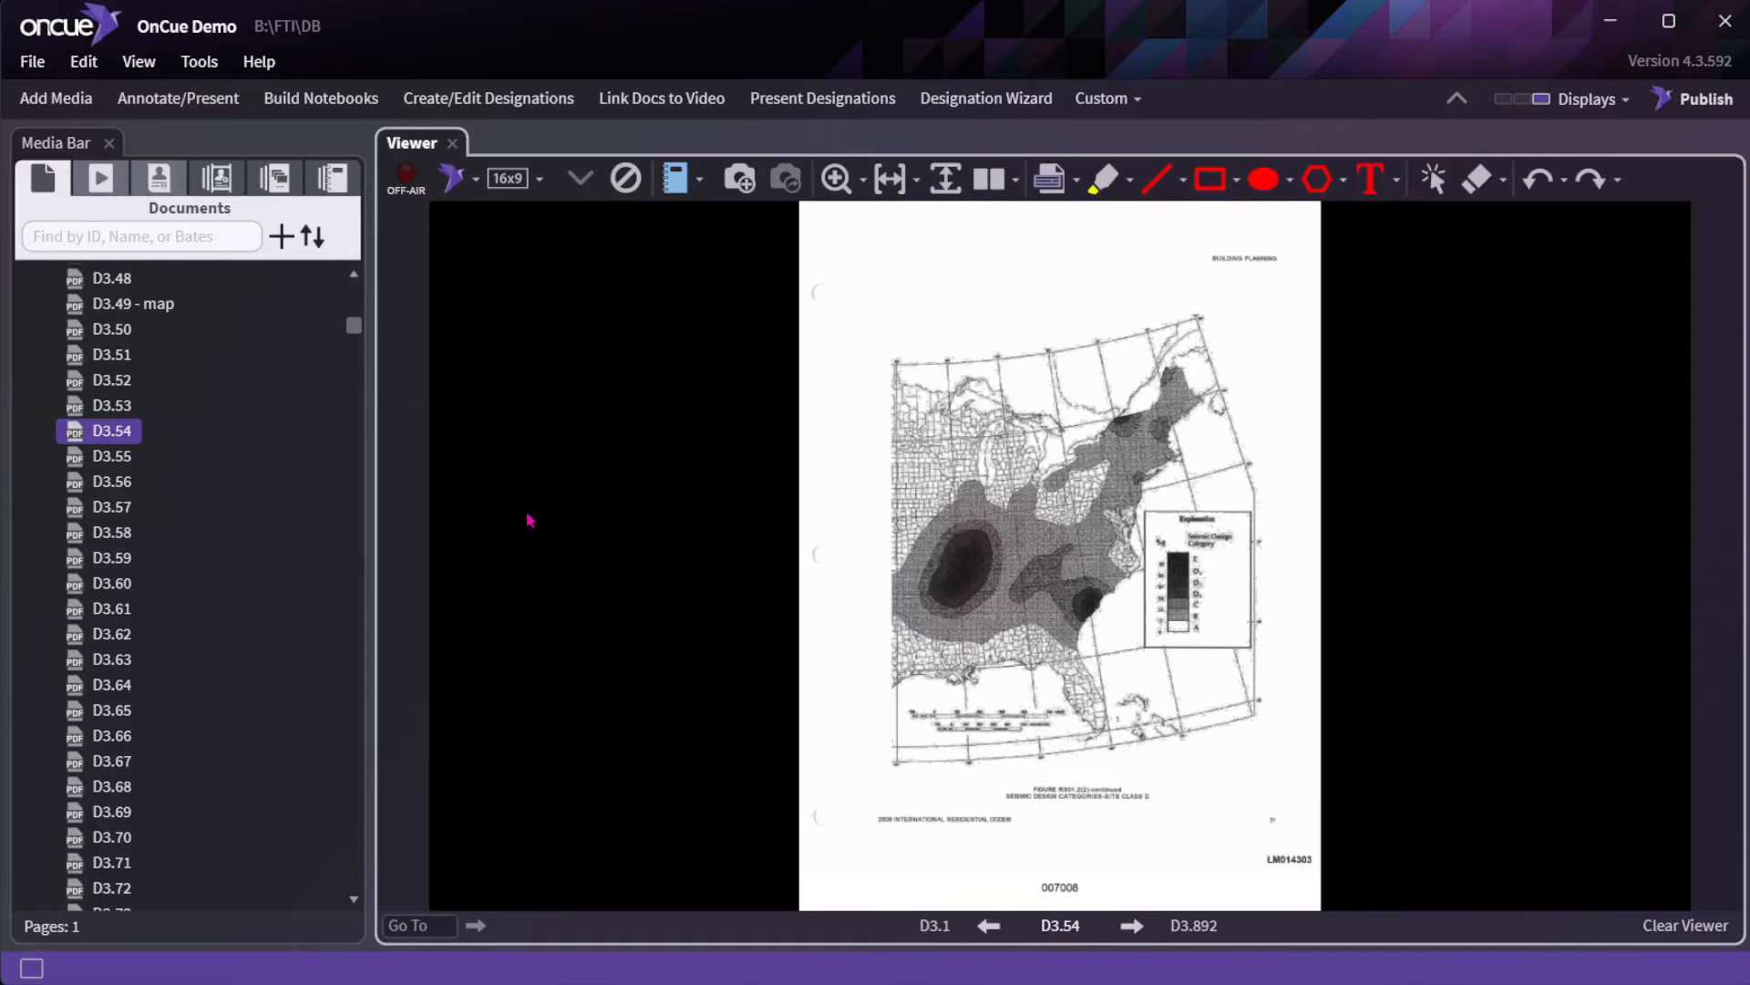
{"action": "key", "text": "Return"}
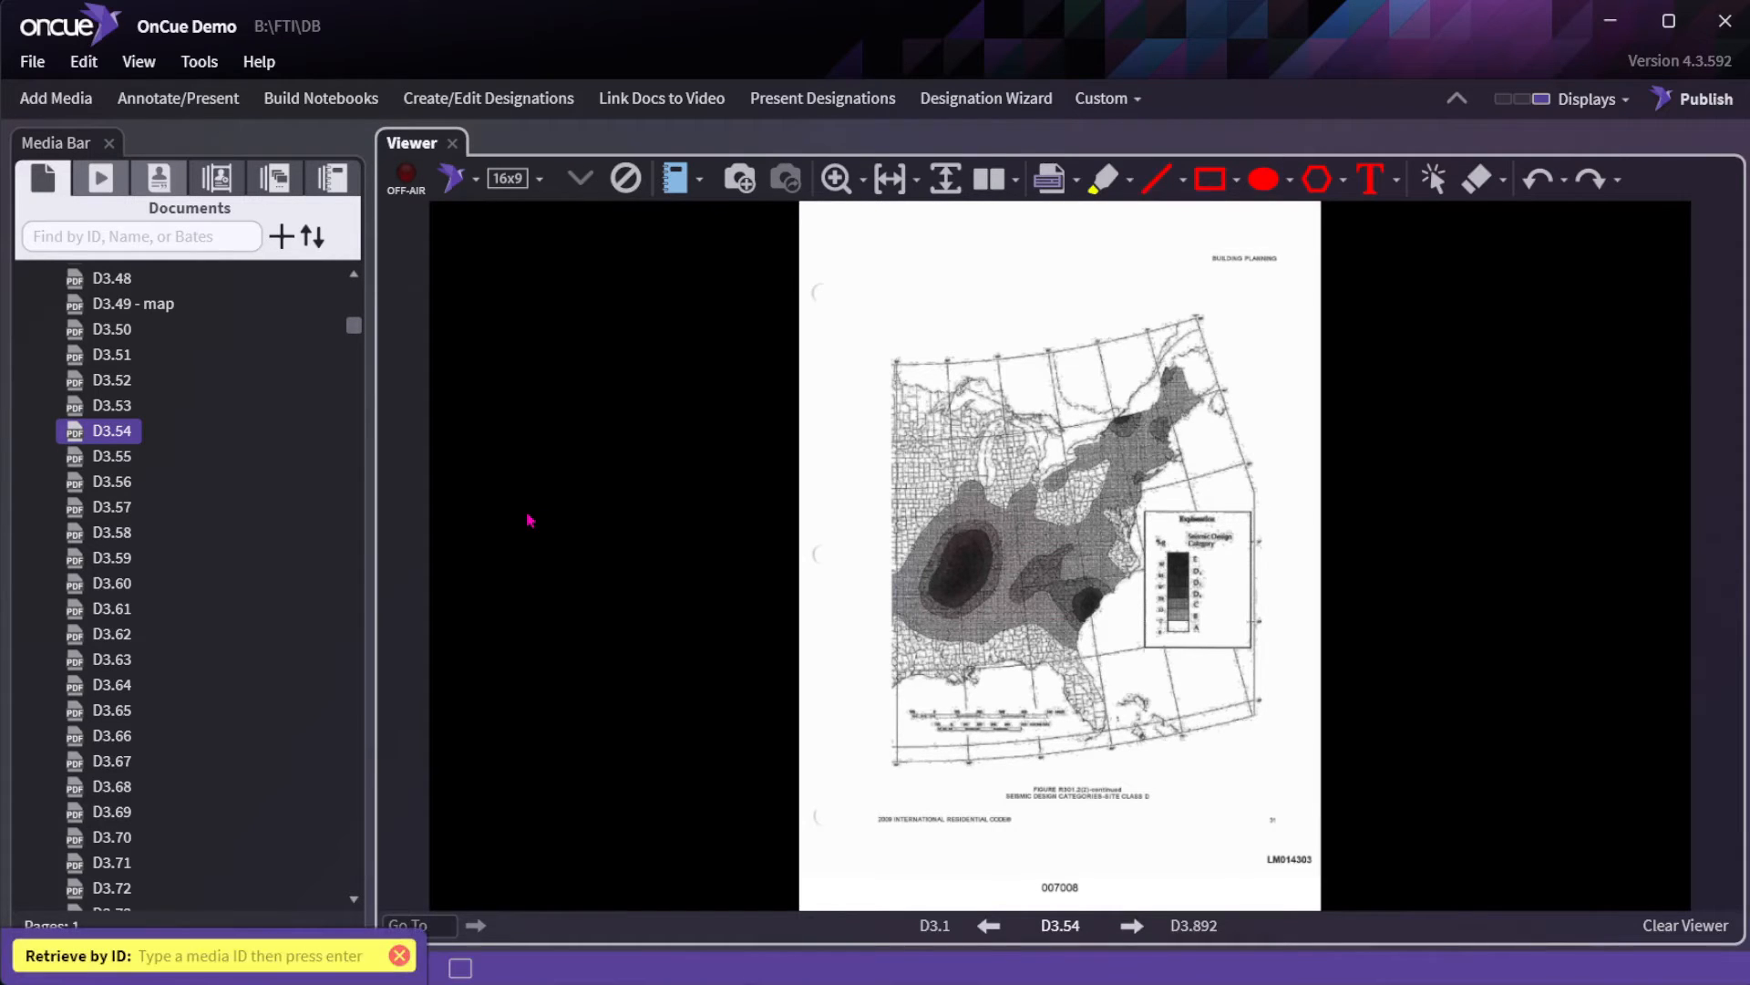
{"action": "type", "text": "map"}
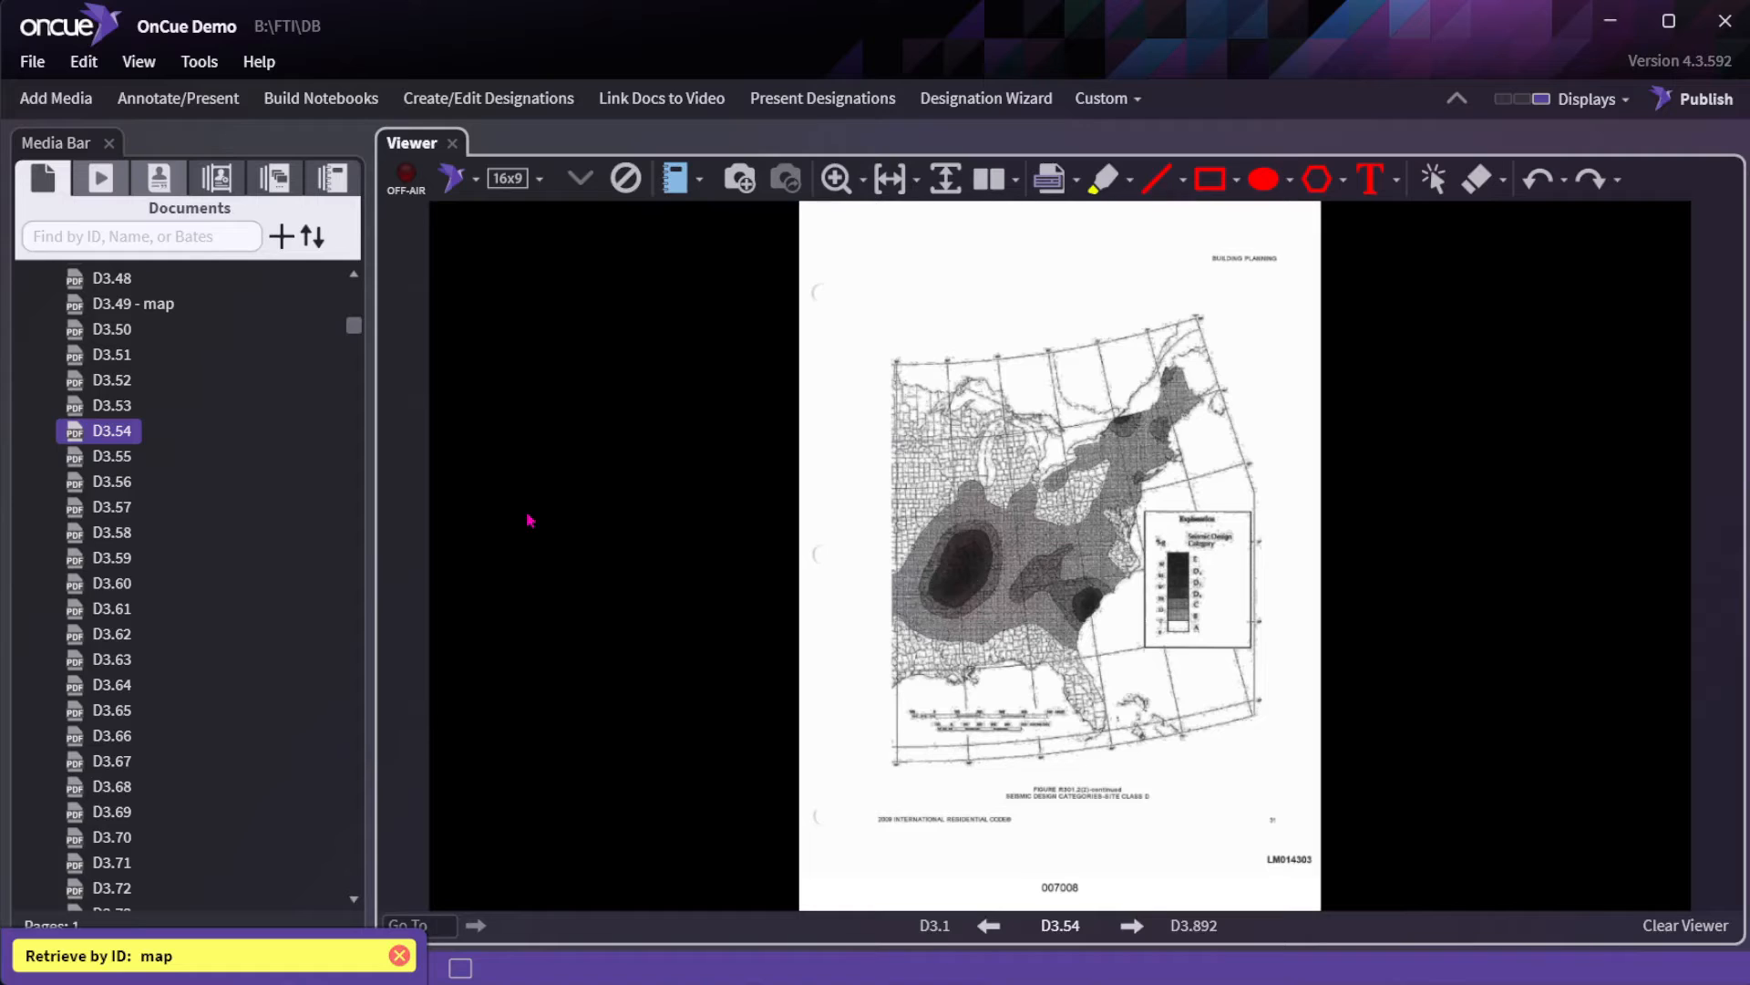
{"action": "key", "text": "Return"}
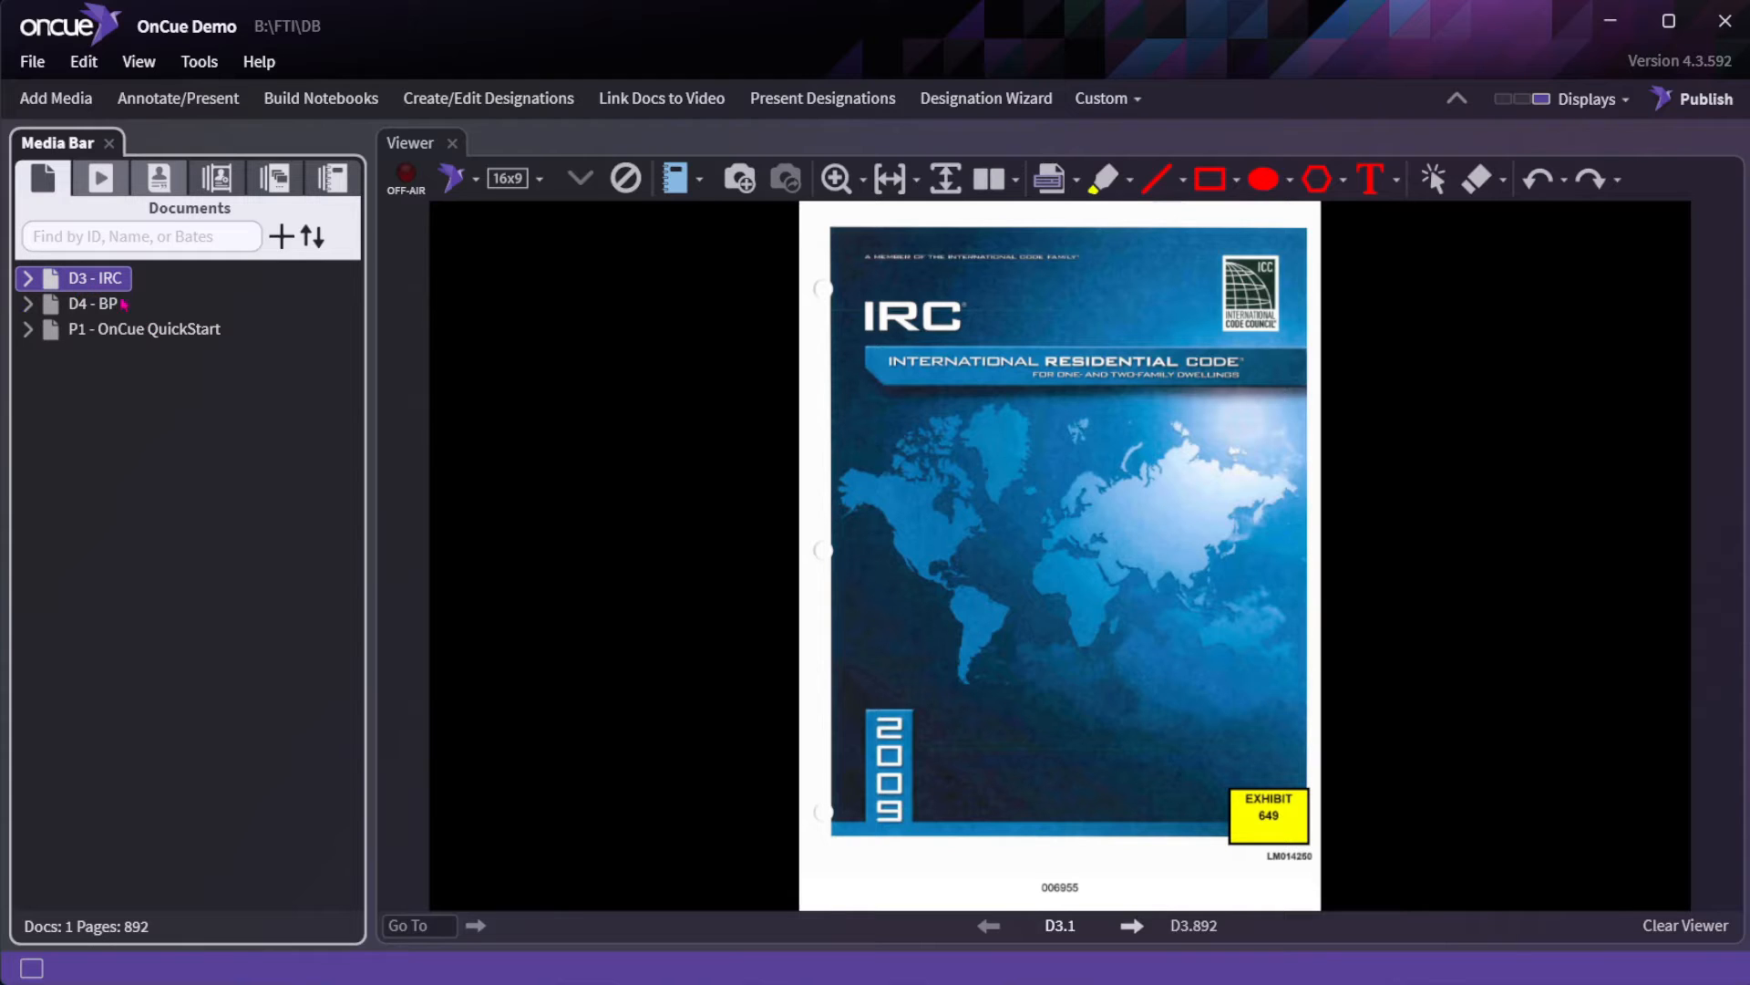
Fill Bates numbers for the IRC document starting at 300, from D3.1 through its subsequent pages, and list the numbered pages.
{"action": "right_click", "coordinate": [91, 284]}
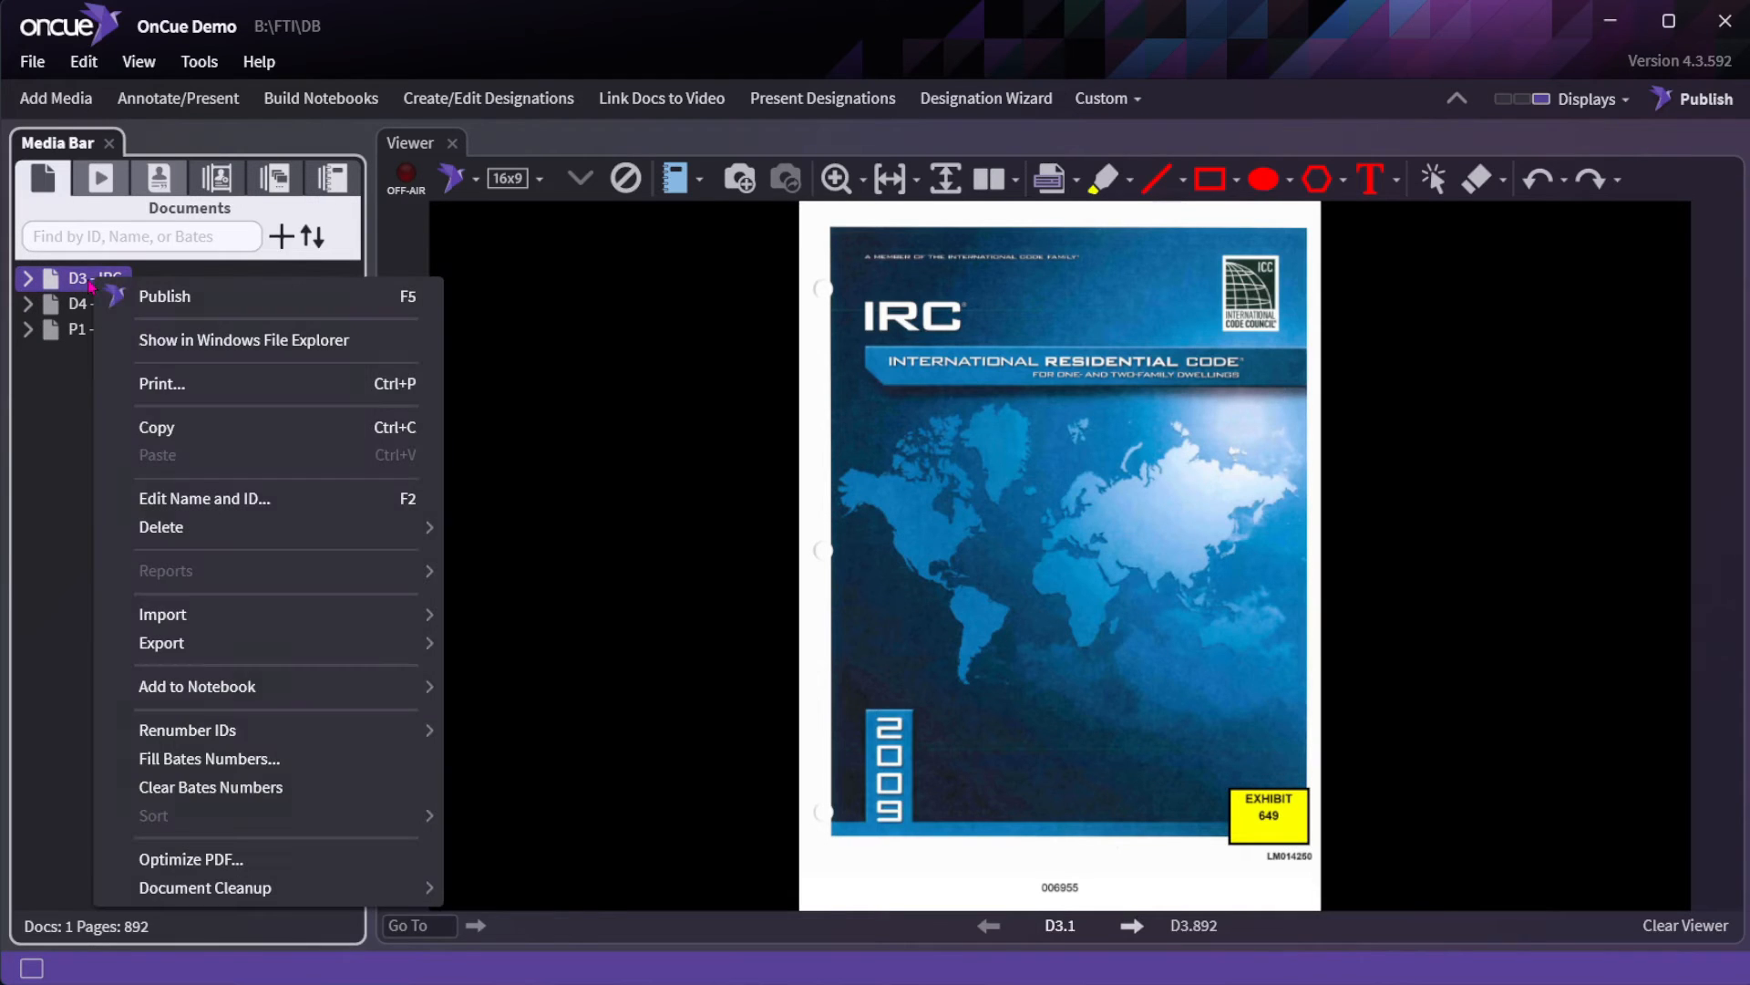
{"action": "left_click", "coordinate": [243, 764]}
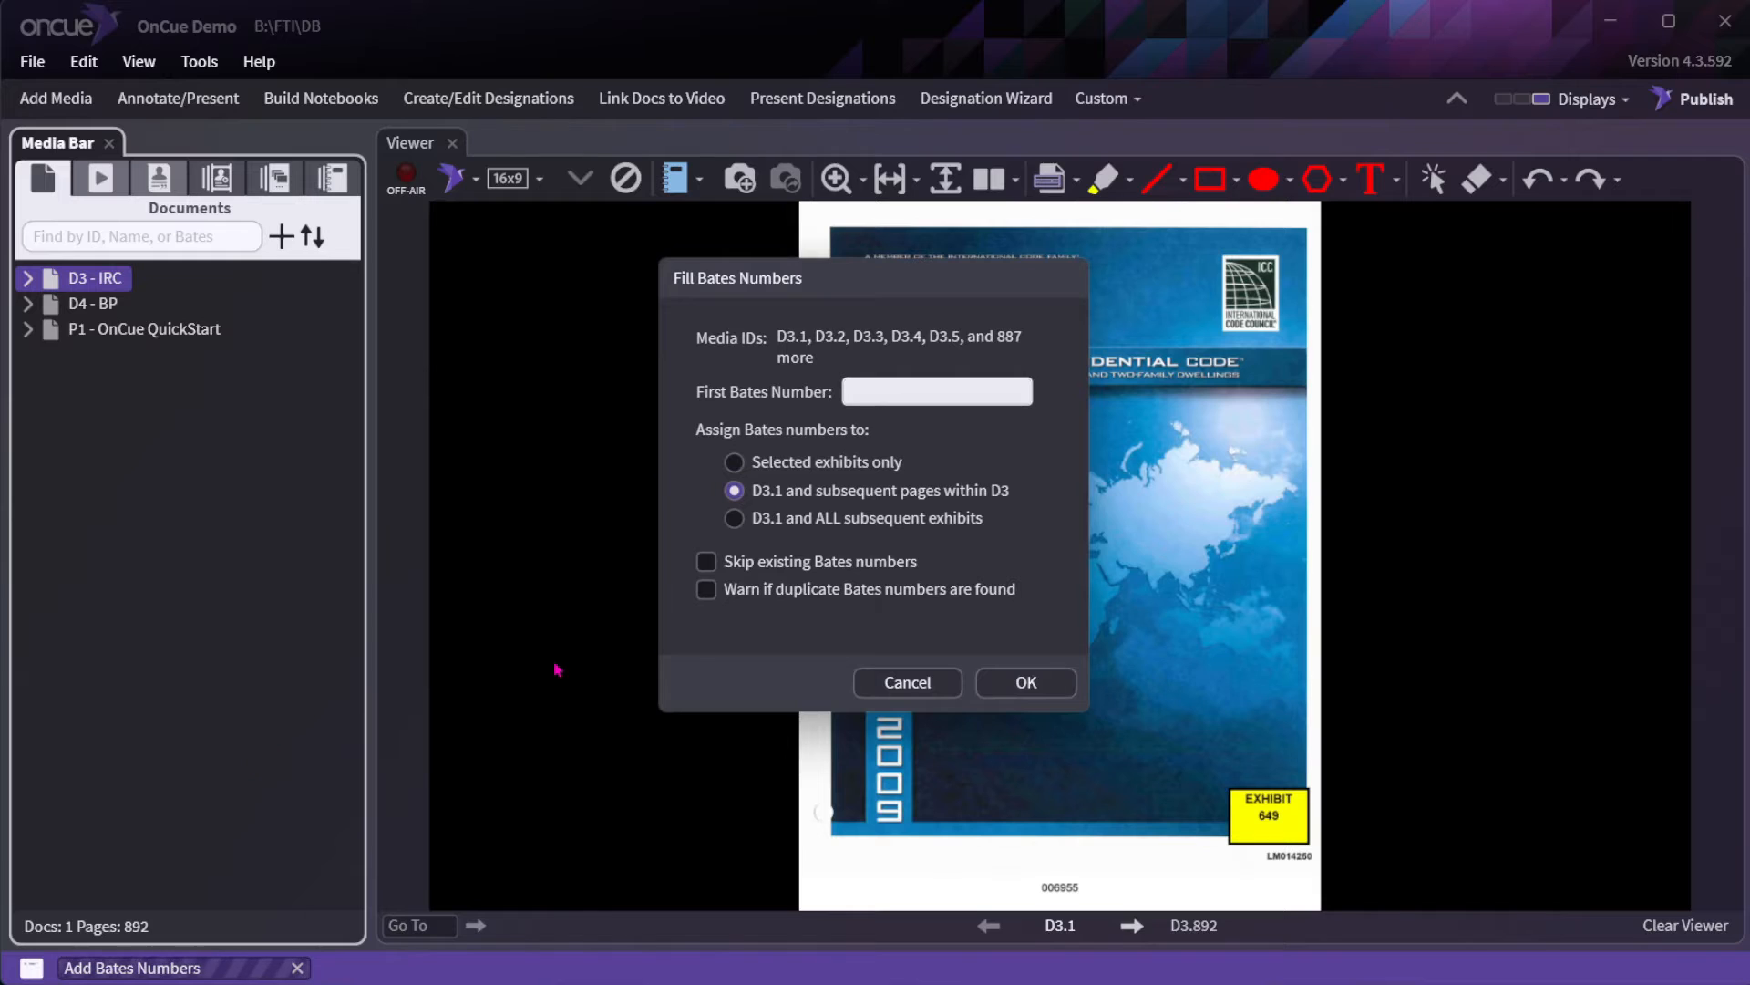
{"action": "type", "text": "300"}
{"action": "left_click", "coordinate": [1015, 690]}
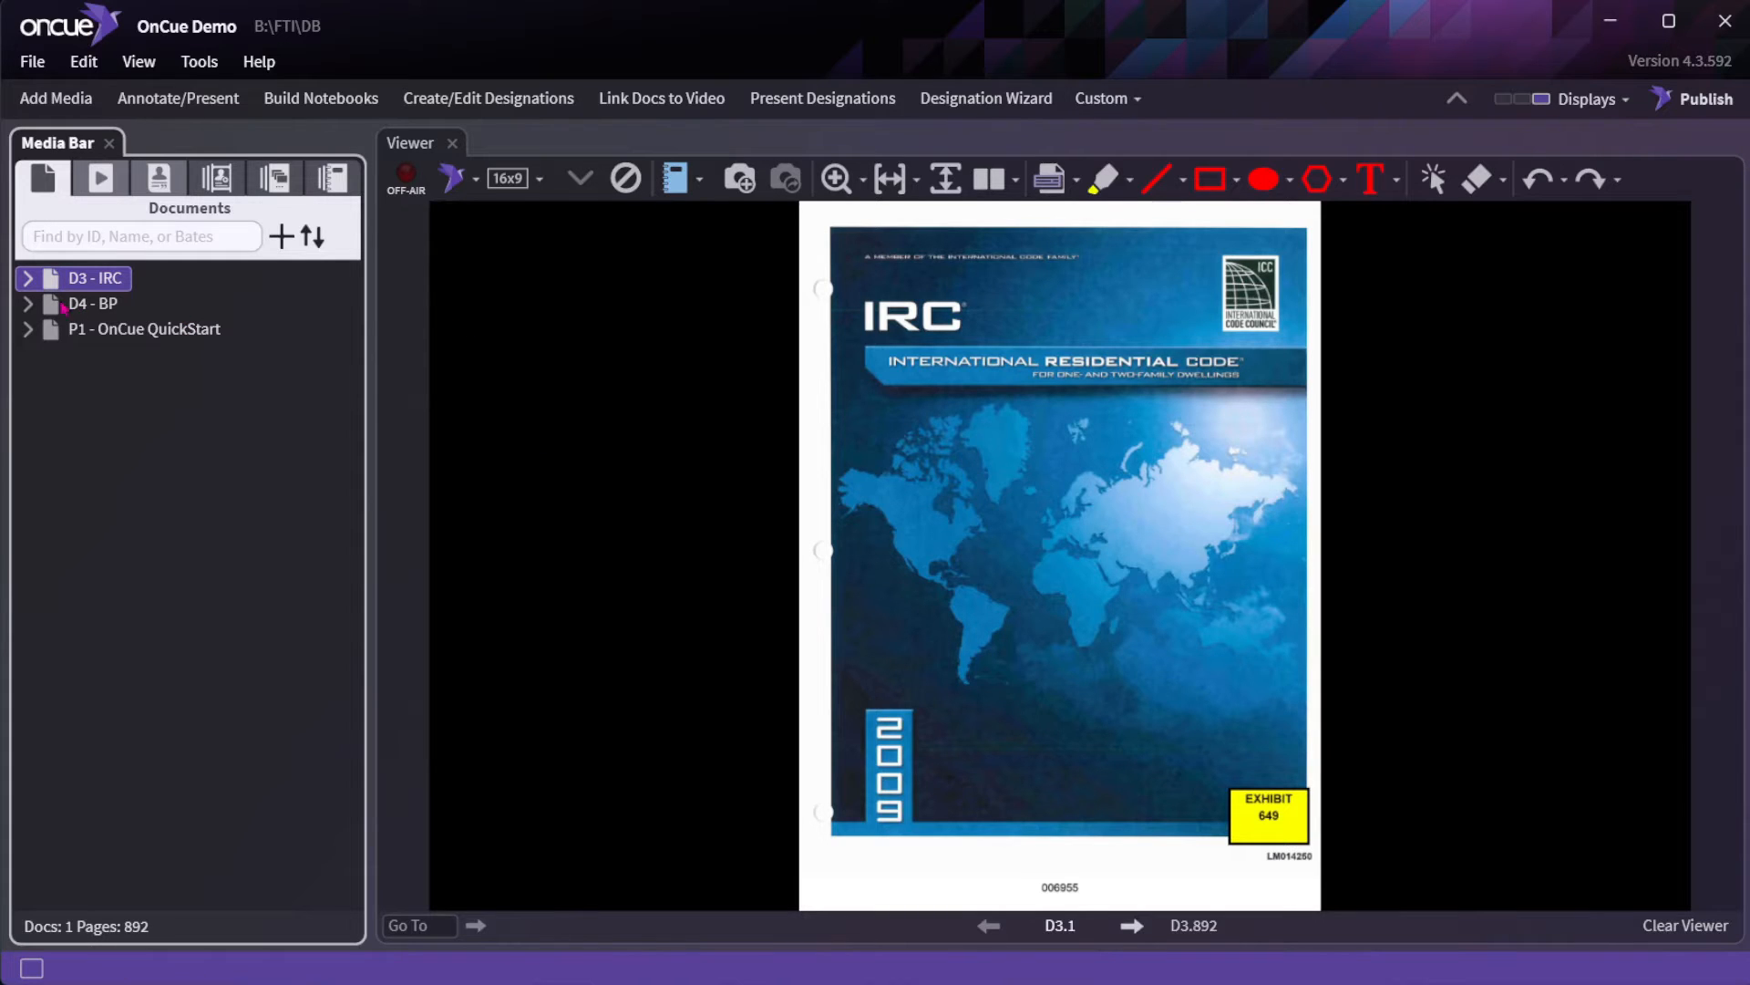
{"action": "left_click", "coordinate": [28, 281]}
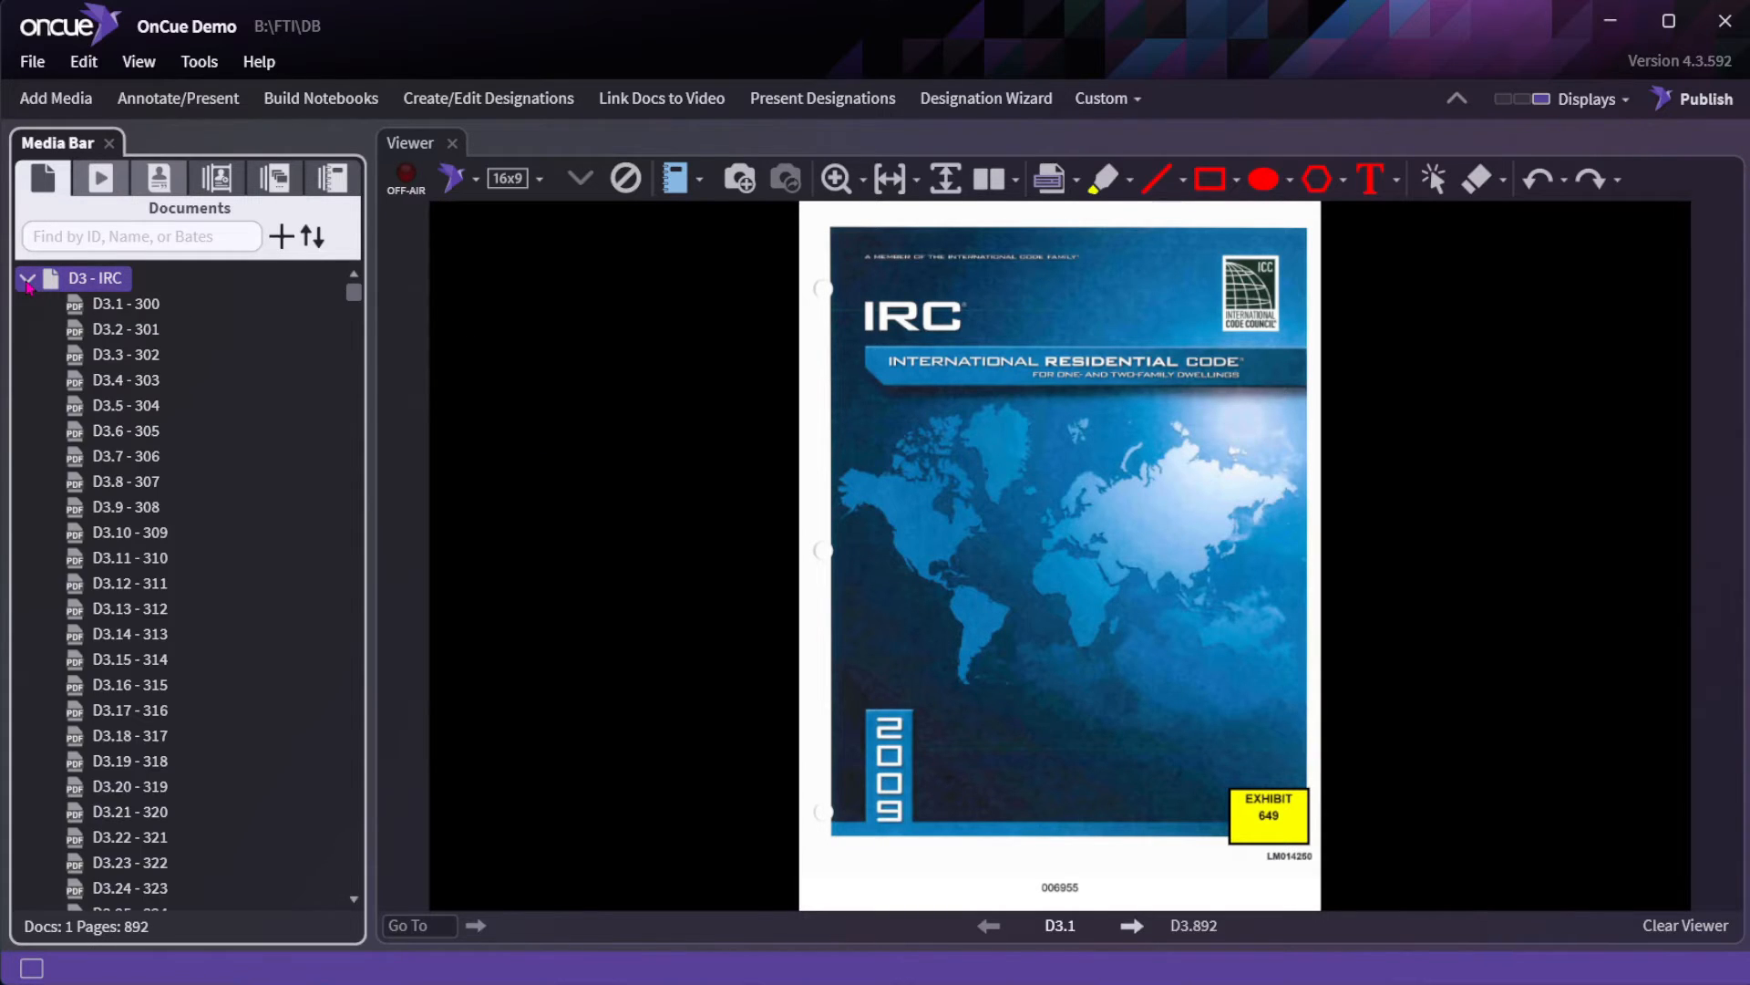
Retrieve the IRC page with Bates number 305 in the viewer and locate it in the document's page list.
{"action": "left_click", "coordinate": [636, 513]}
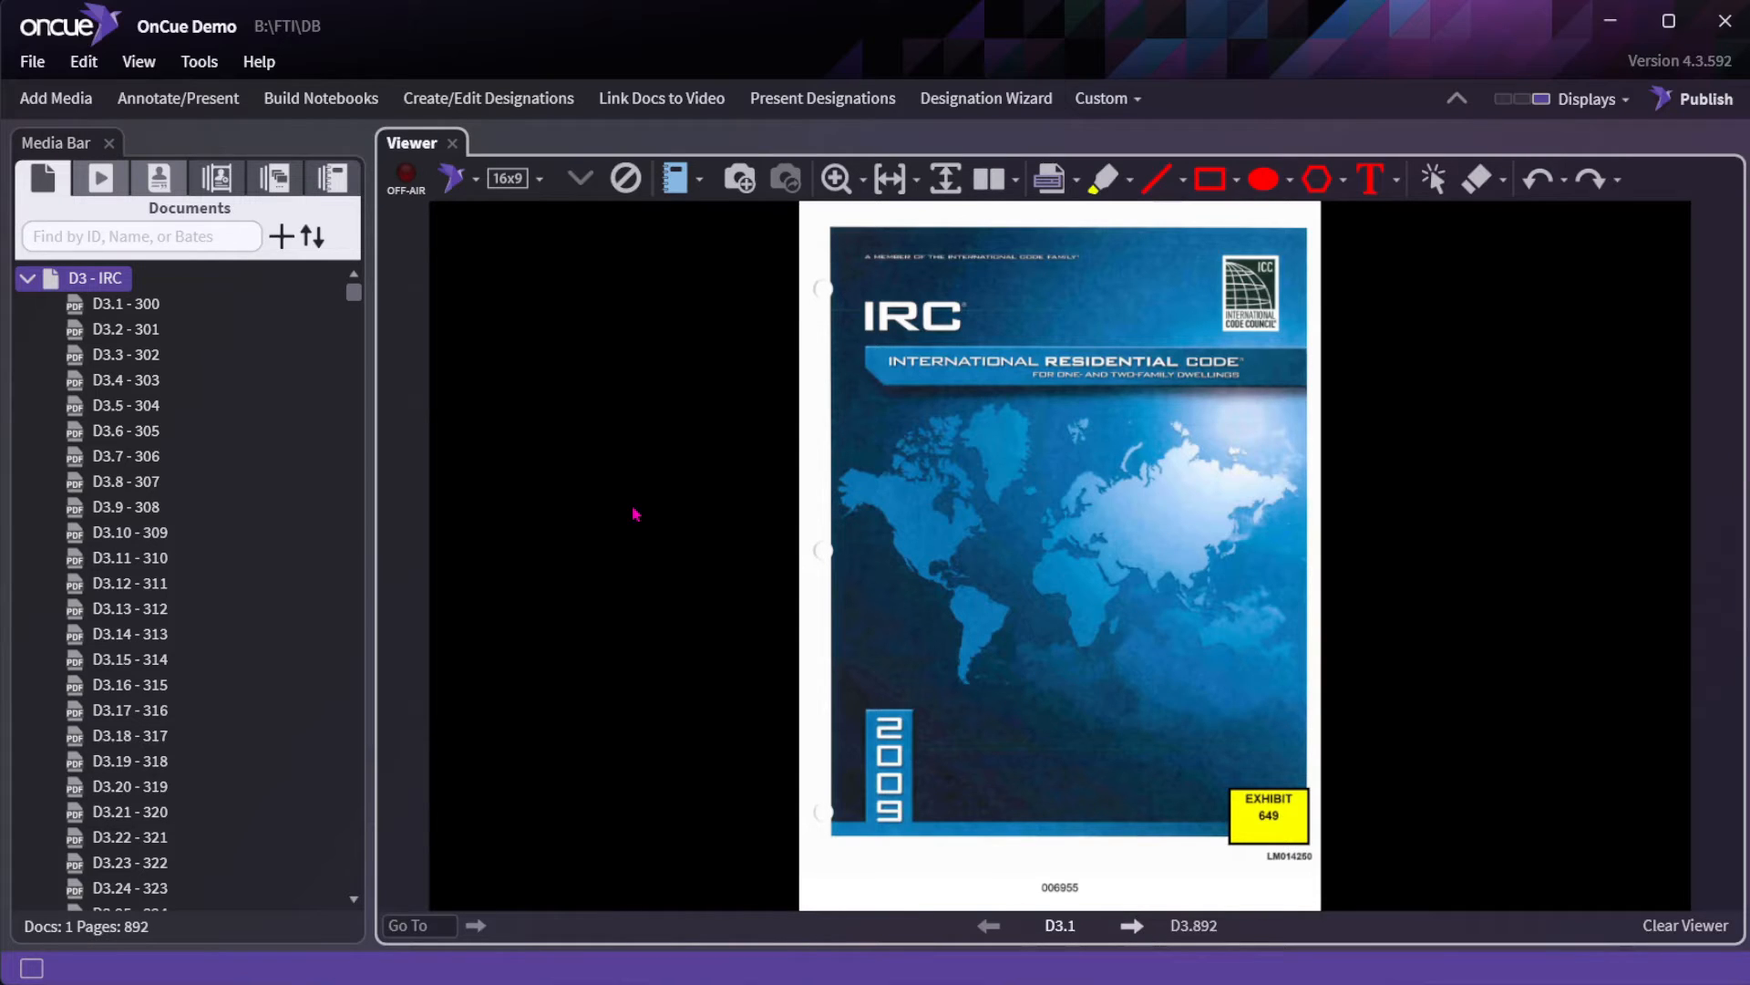
{"action": "key", "text": "Return"}
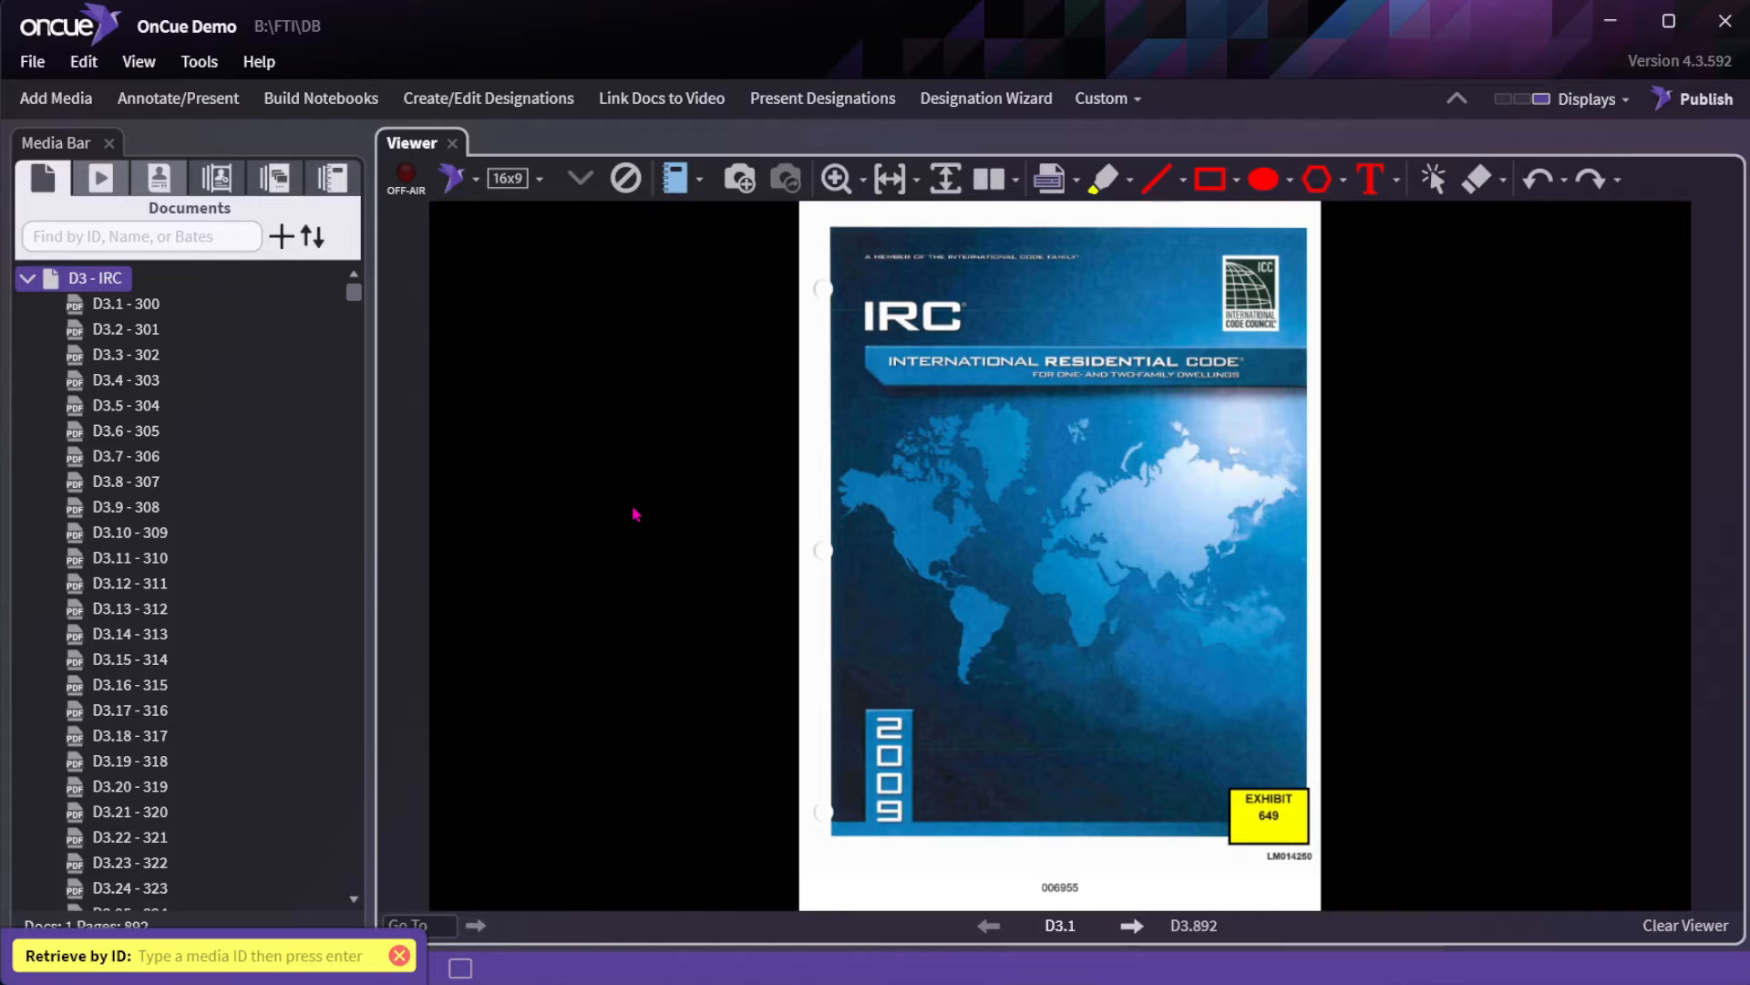
{"action": "type", "text": "D3.6"}
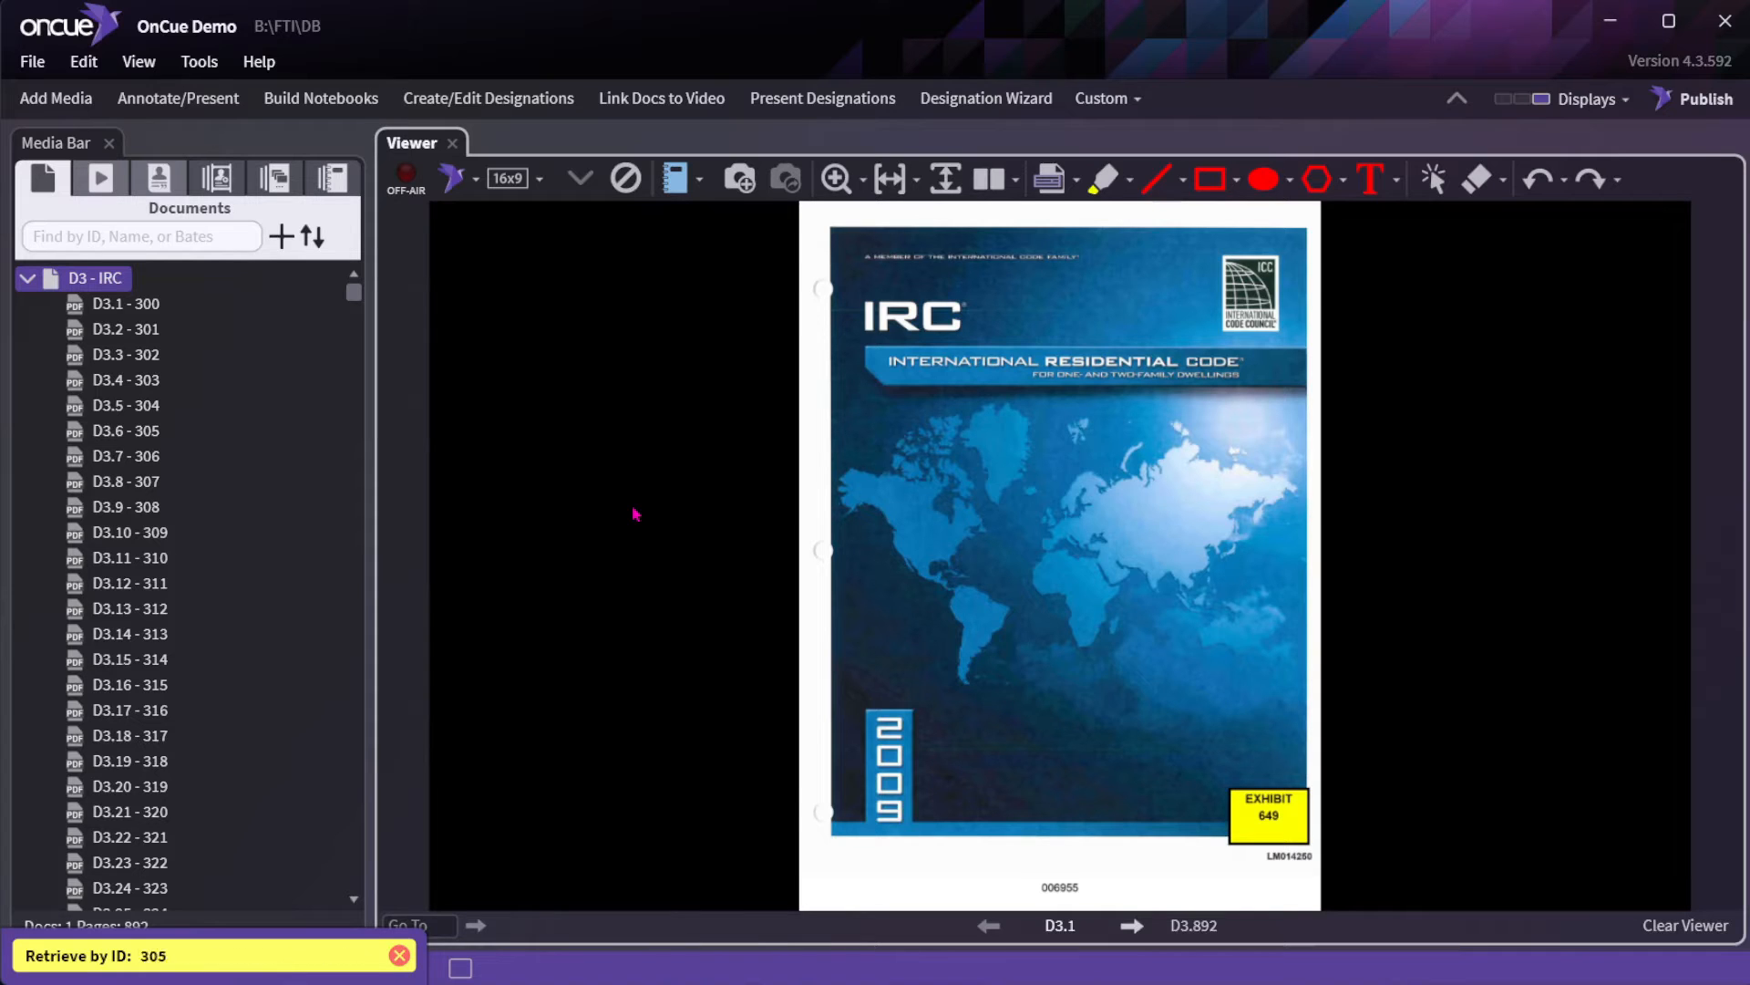
{"action": "key", "text": "Return"}
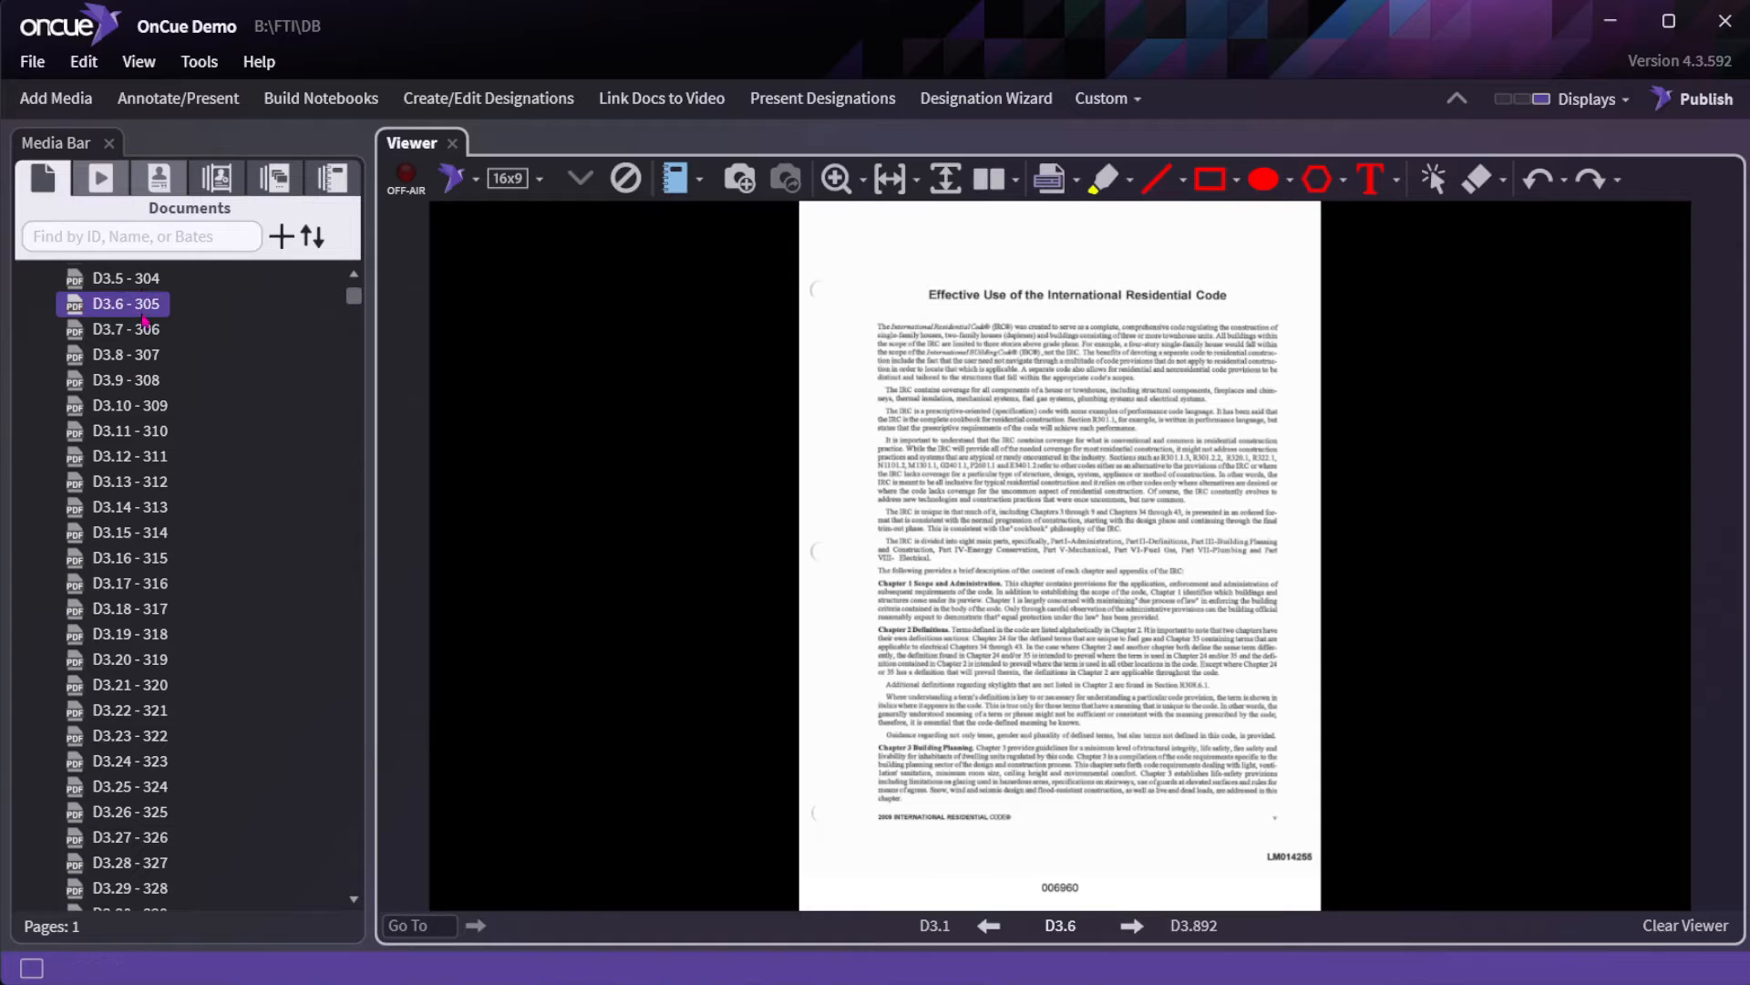
{"action": "left_click", "coordinate": [144, 314]}
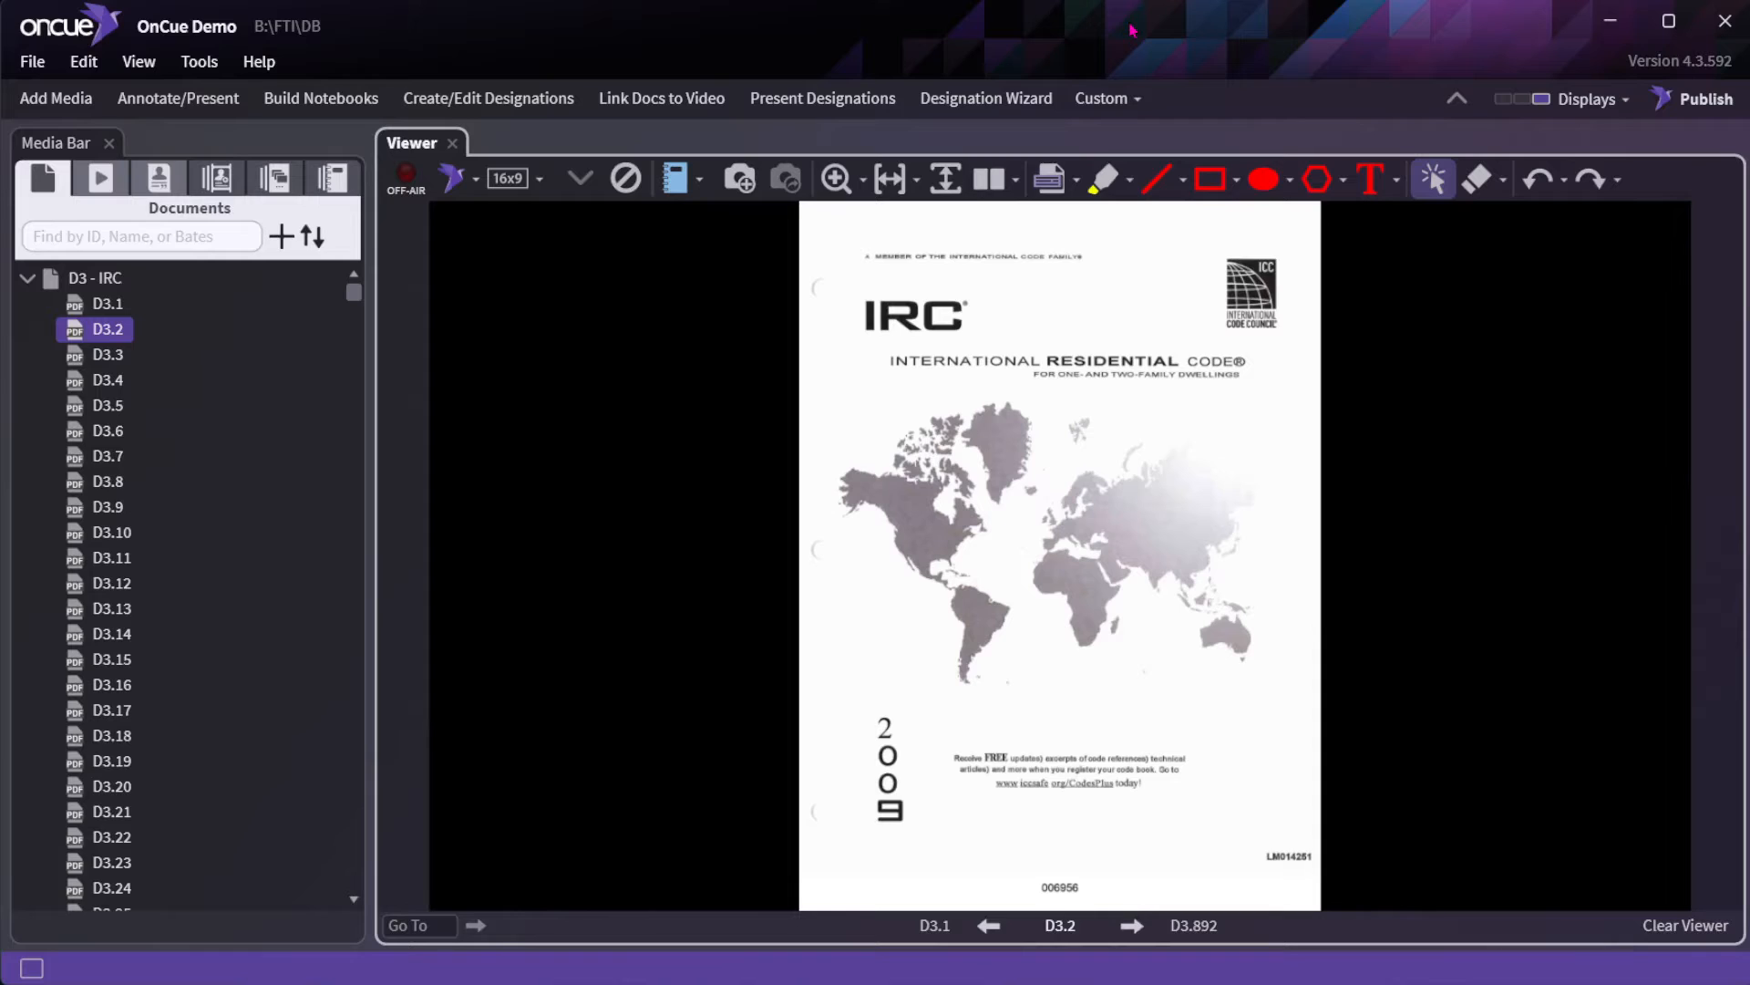
Create a callout of the "INTERNATIONAL RESIDENTIAL CODE" title on page D3.2, move it slightly upward and narrow it to fit the text.
{"action": "left_click", "coordinate": [1048, 180]}
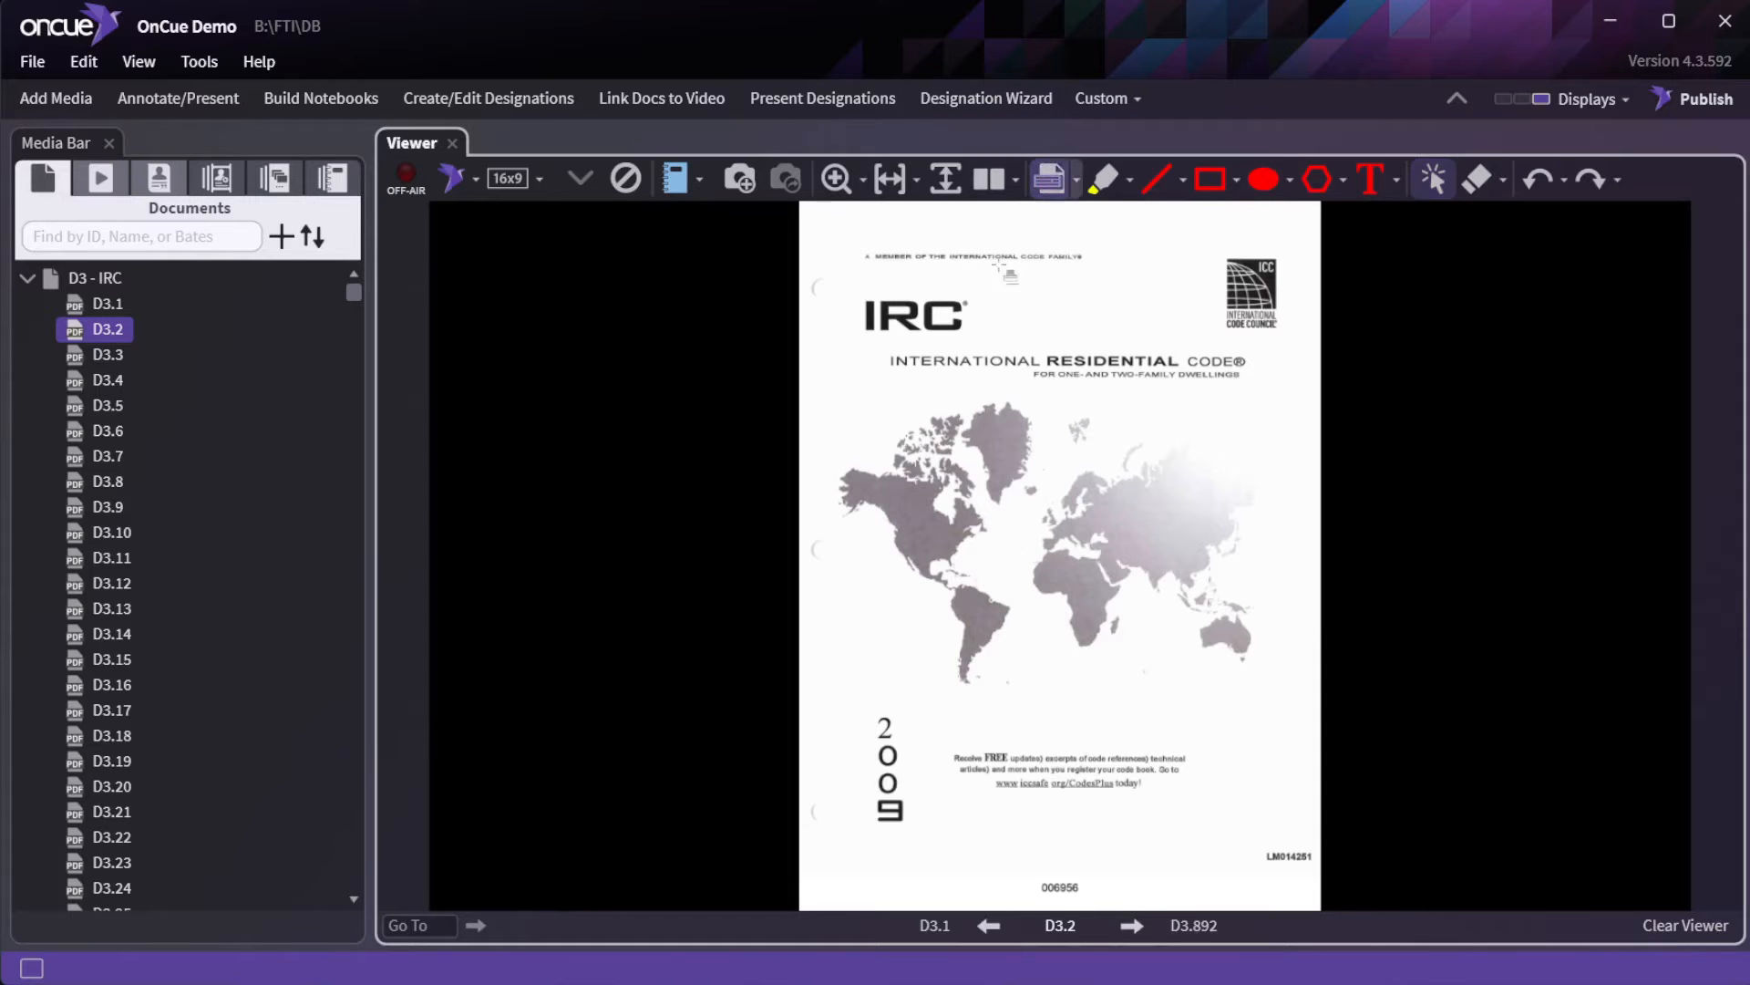
{"action": "left_click_drag", "start_coordinate": [873, 345], "coordinate": [1302, 407]}
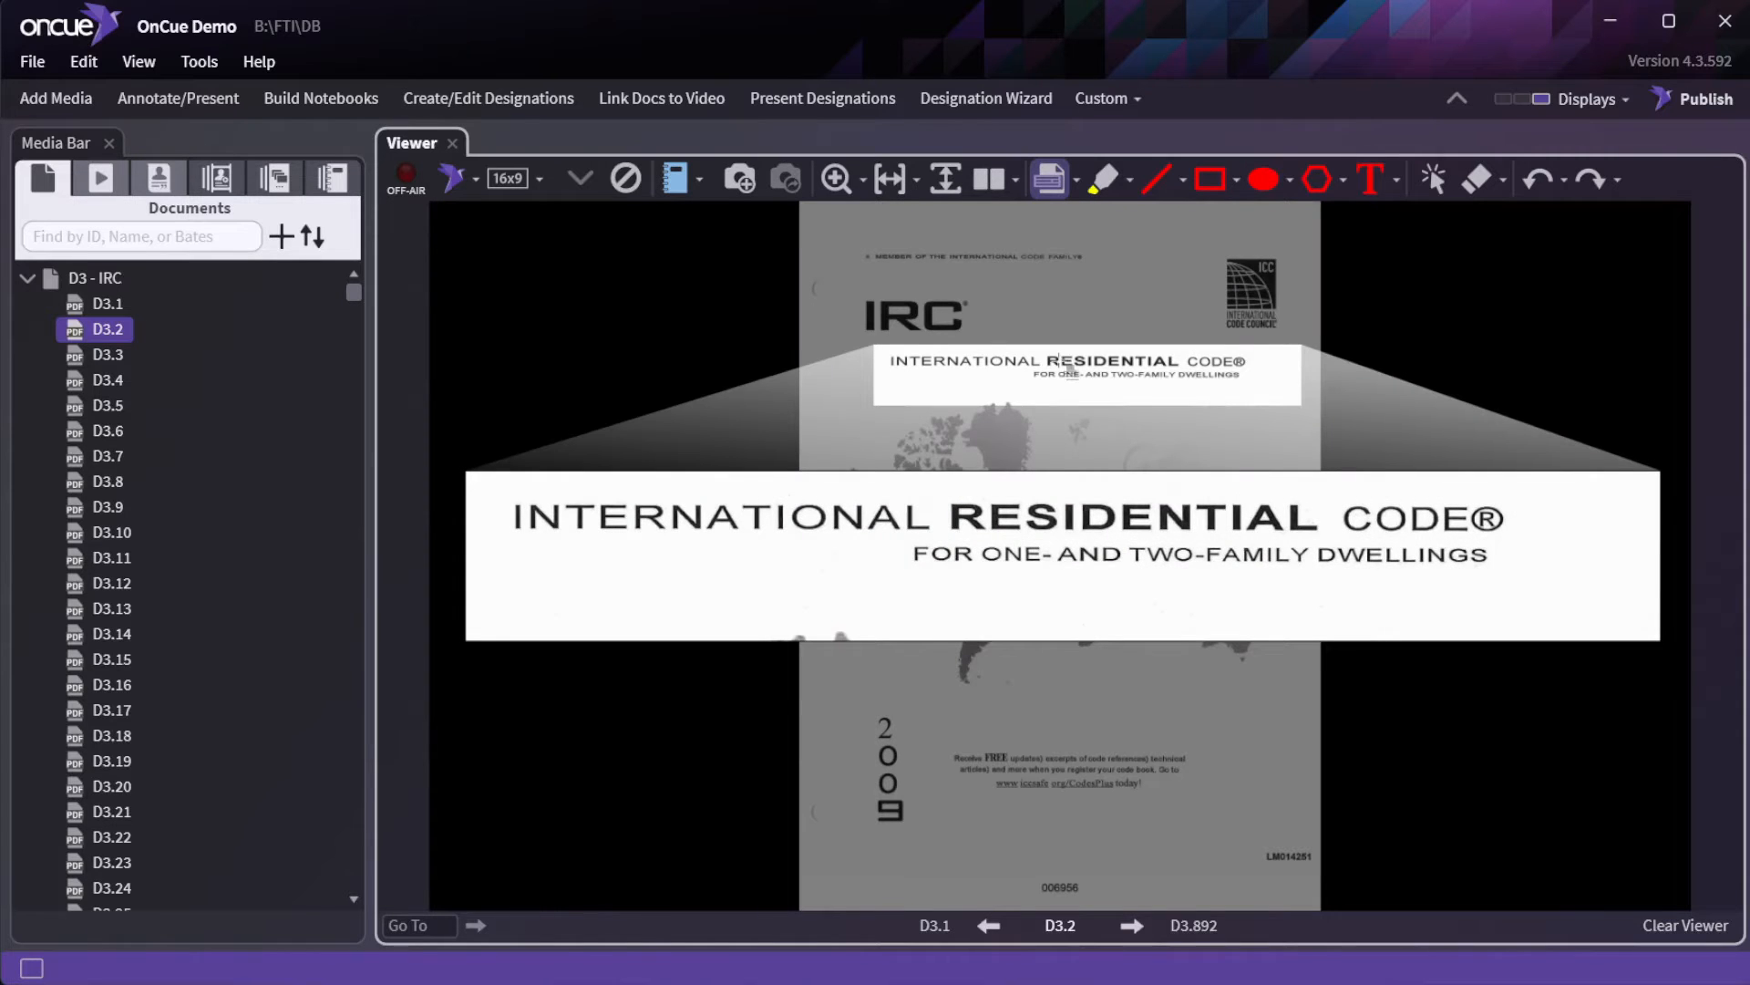
{"action": "left_click_drag", "start_coordinate": [1009, 524], "coordinate": [1028, 435]}
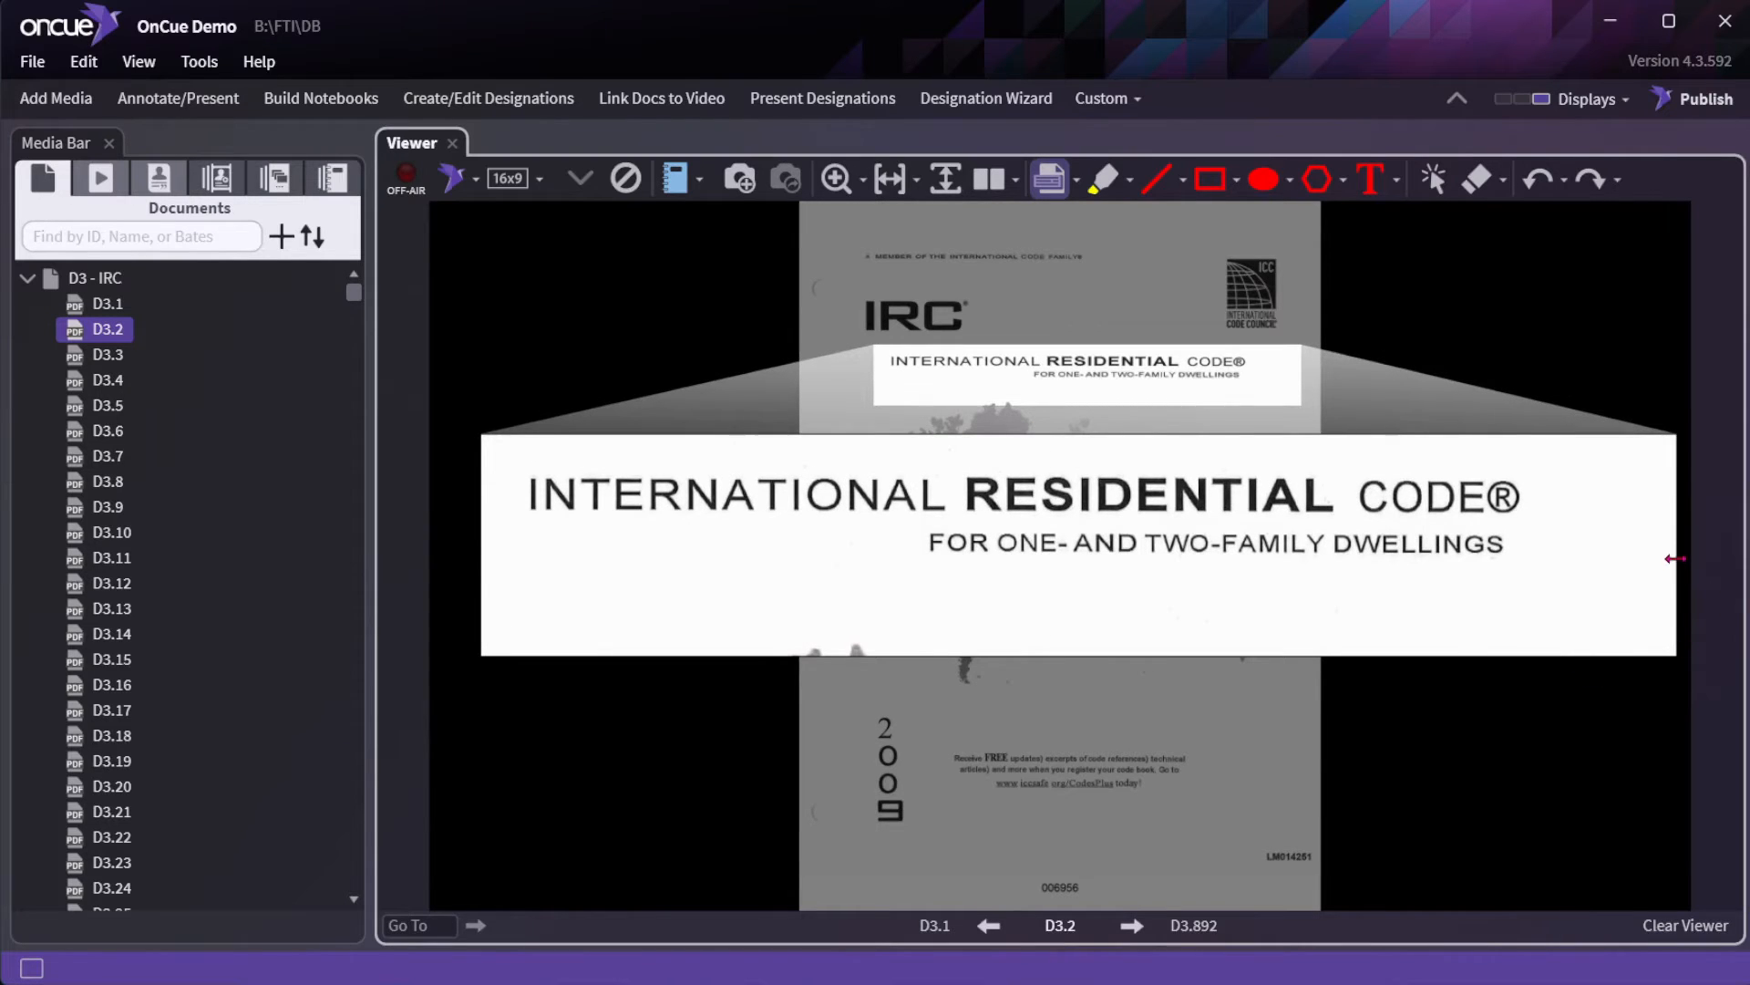
{"action": "left_click_drag", "start_coordinate": [1674, 554], "coordinate": [1542, 554]}
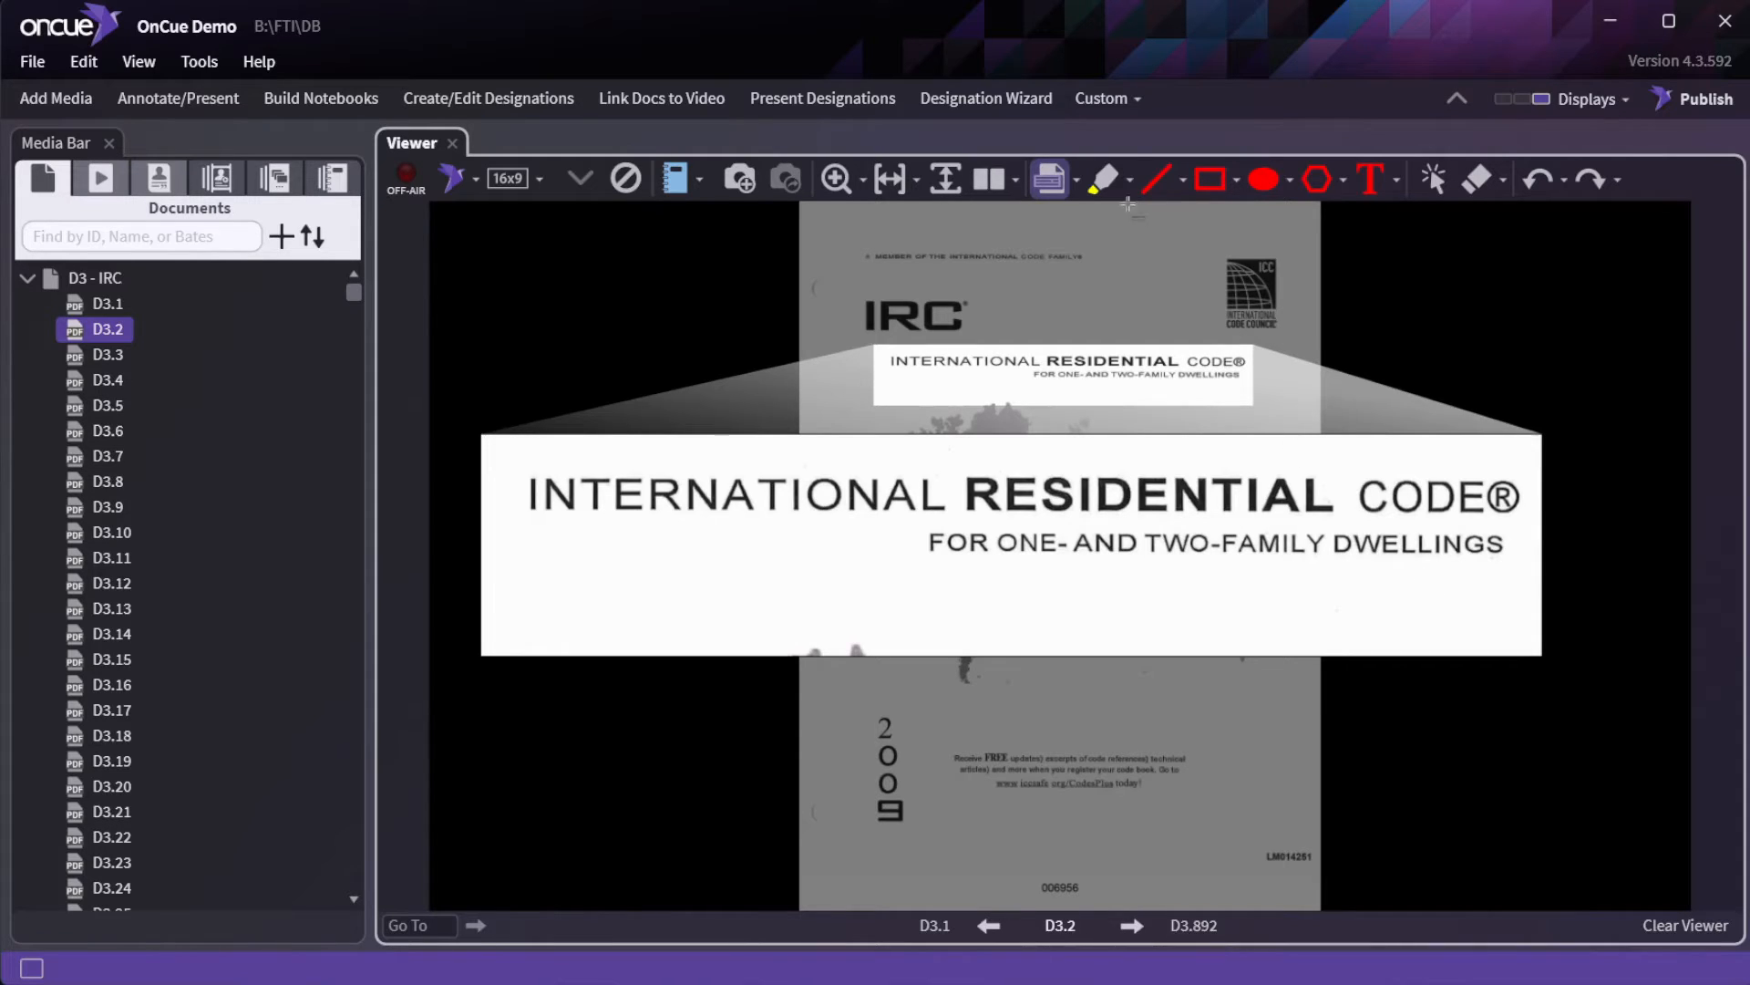
Highlight "INTERNATIONAL" and "CODE®" in yellow inside the callout, erasing and redrawing the oversized highlight over "CODE®".
{"action": "left_click", "coordinate": [1103, 179]}
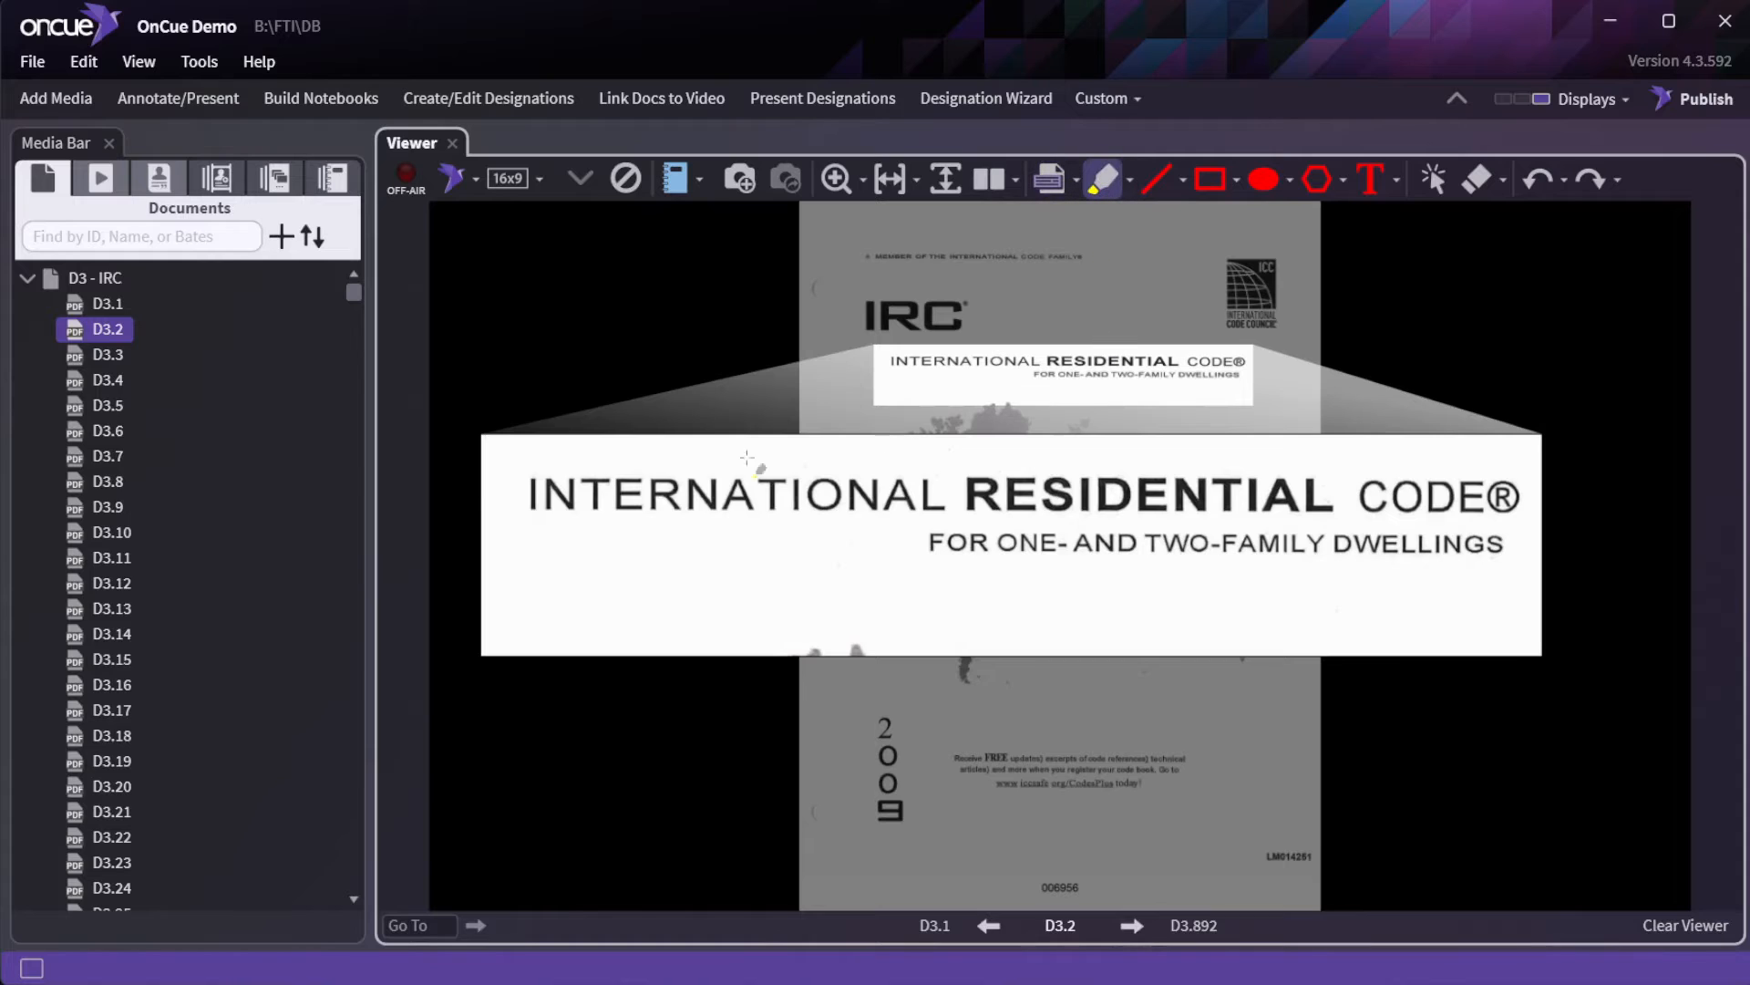
{"action": "left_click_drag", "start_coordinate": [522, 469], "coordinate": [933, 516]}
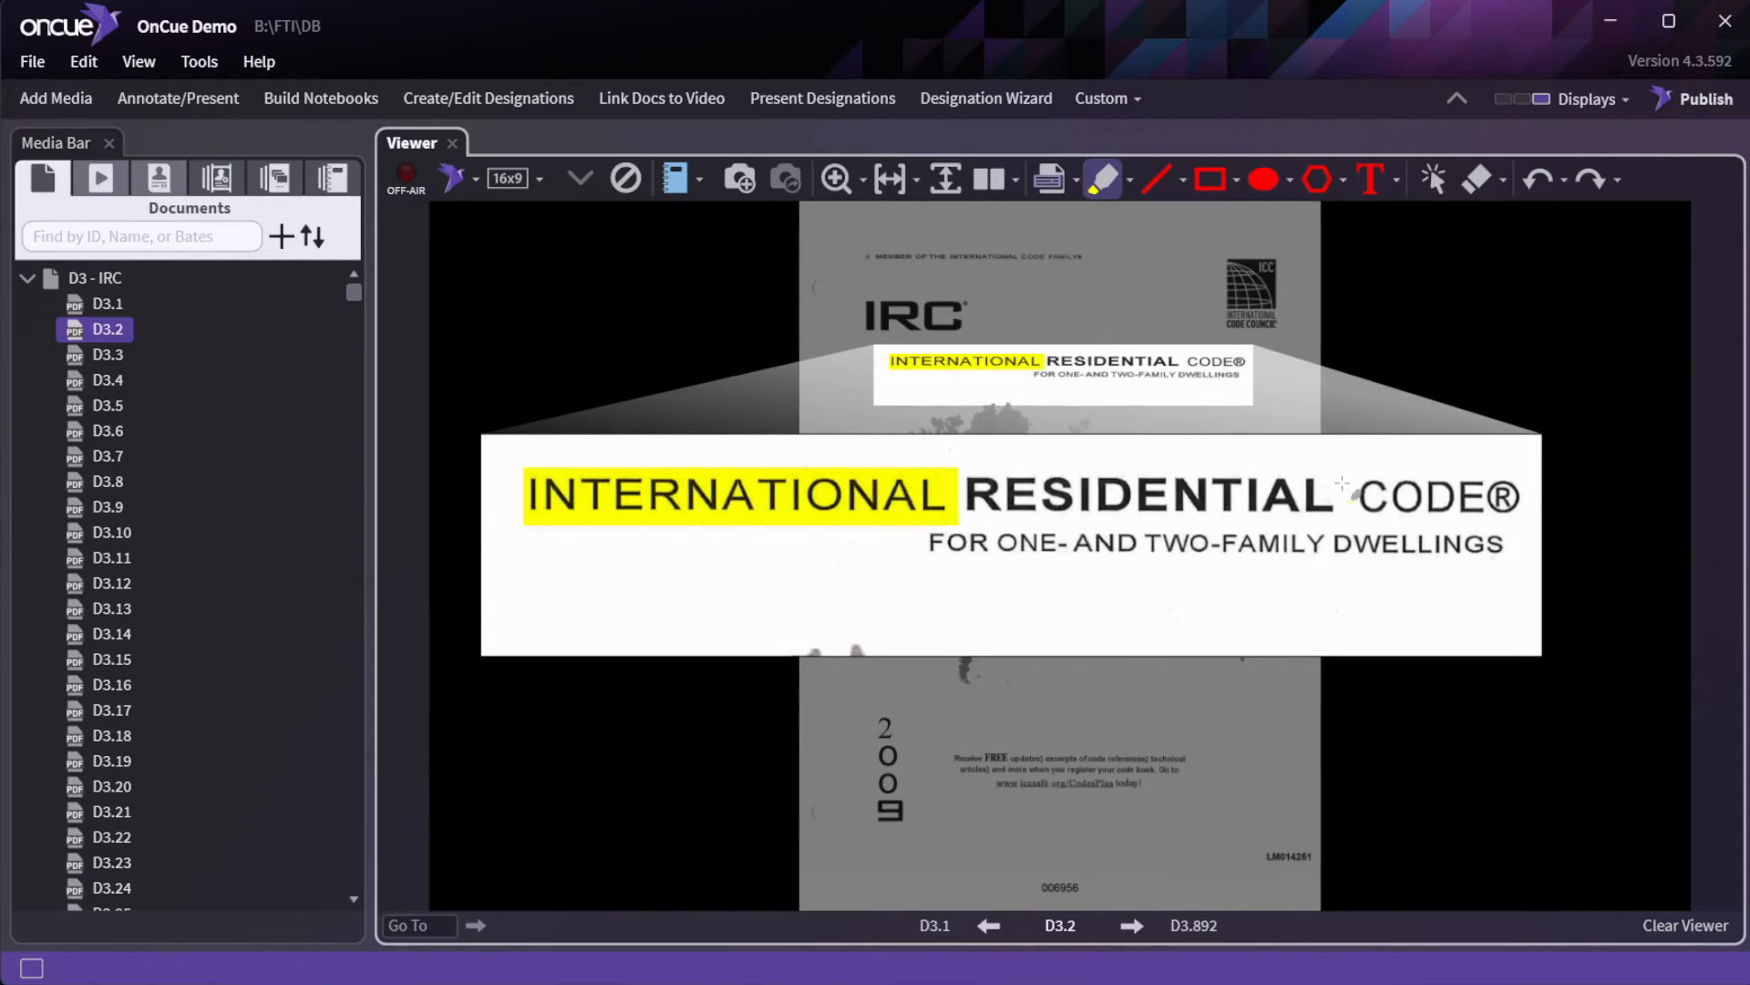
{"action": "left_click_drag", "start_coordinate": [1342, 484], "coordinate": [1555, 578]}
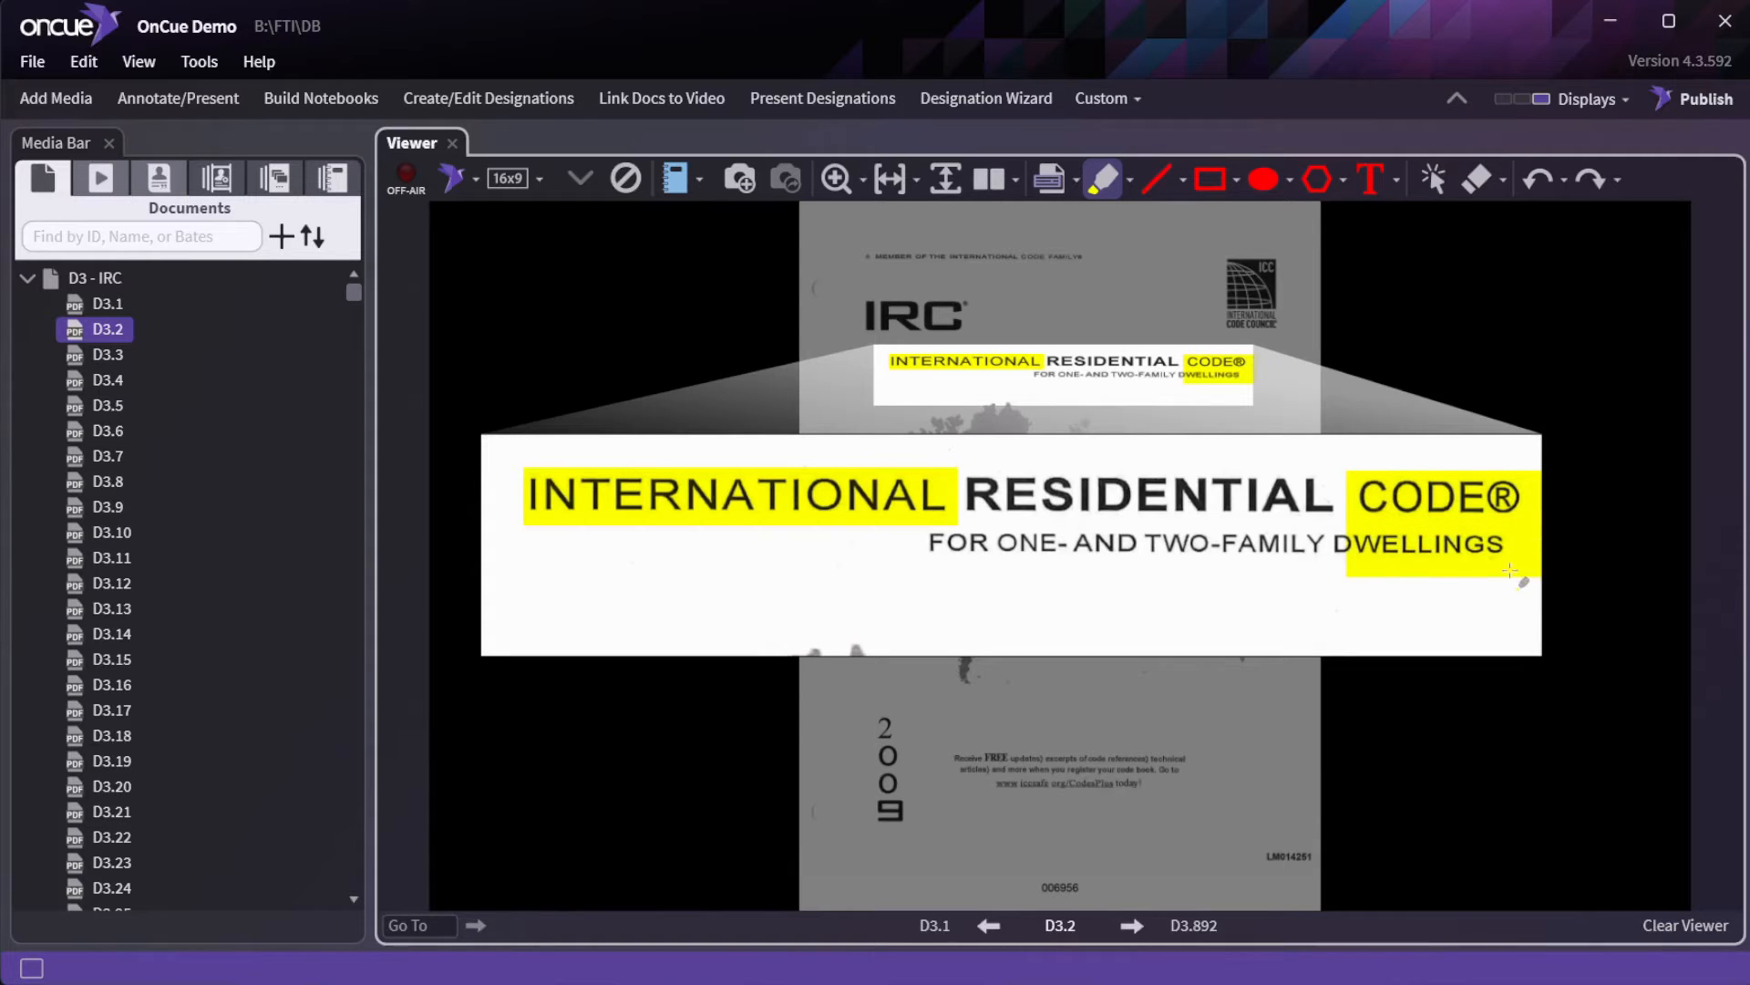
{"action": "right_click", "coordinate": [1413, 524]}
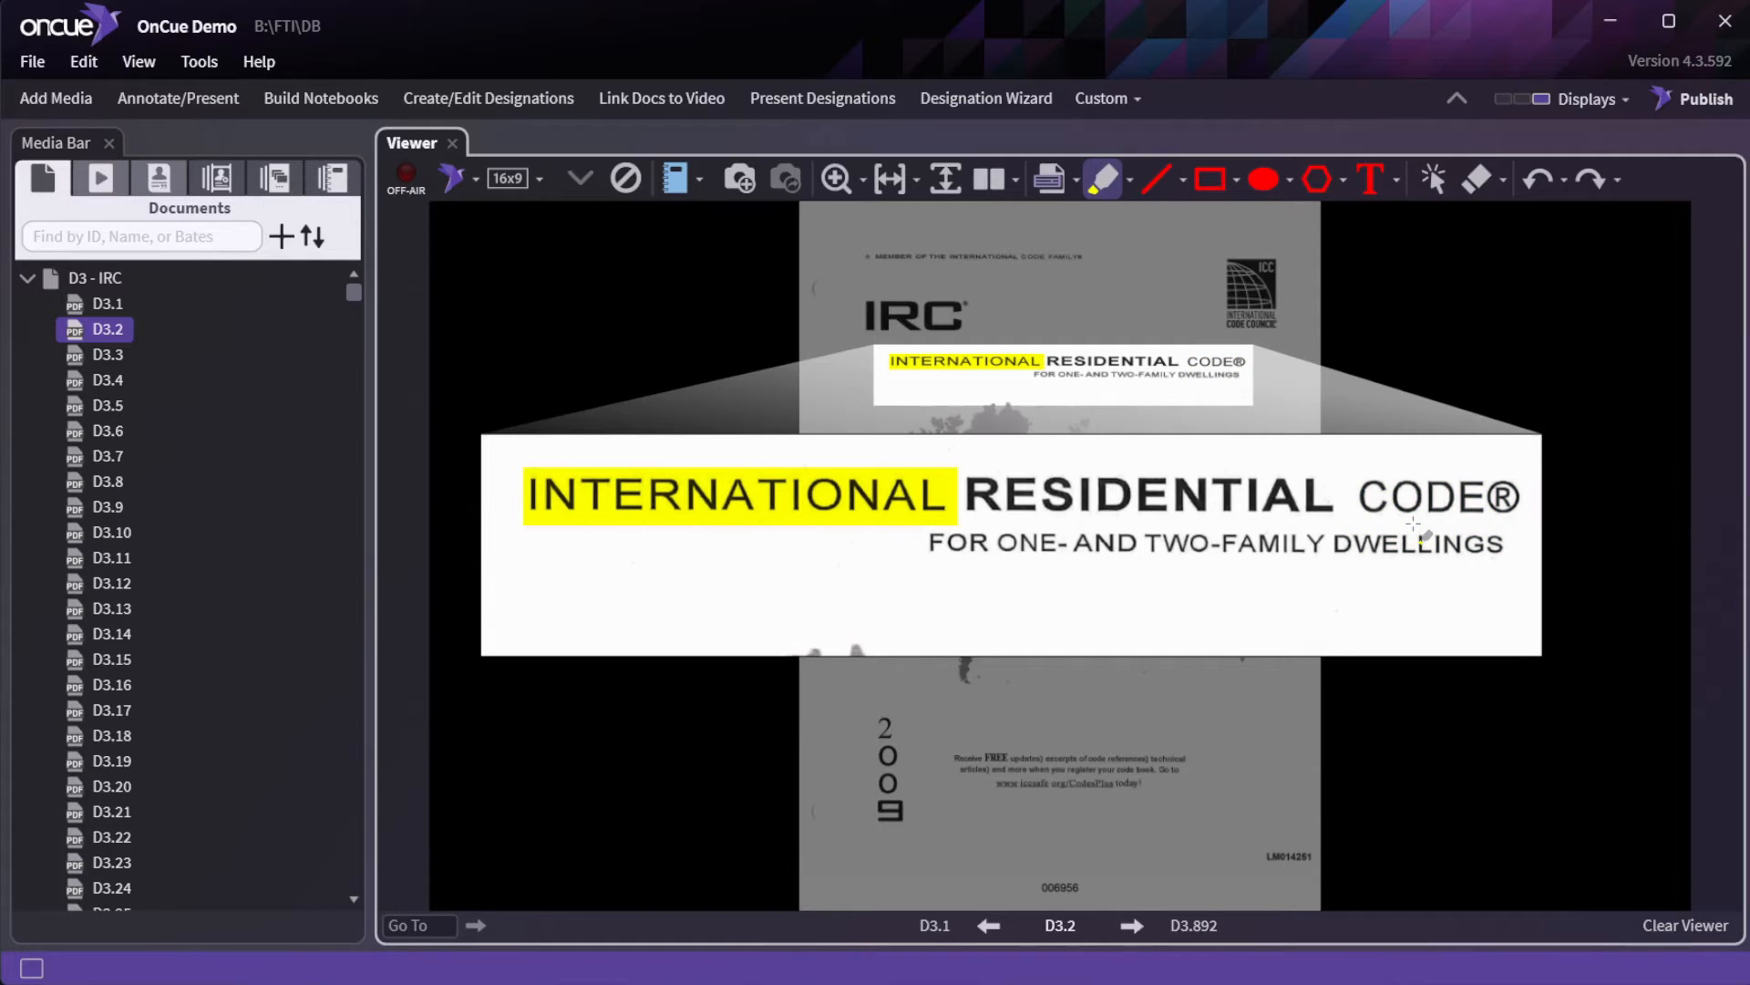
{"action": "mouse_move", "coordinate": [1356, 463]}
{"action": "left_mouse_down"}
{"action": "mouse_move", "coordinate": [1487, 493]}
{"action": "mouse_move", "coordinate": [1526, 540]}
{"action": "left_mouse_up"}
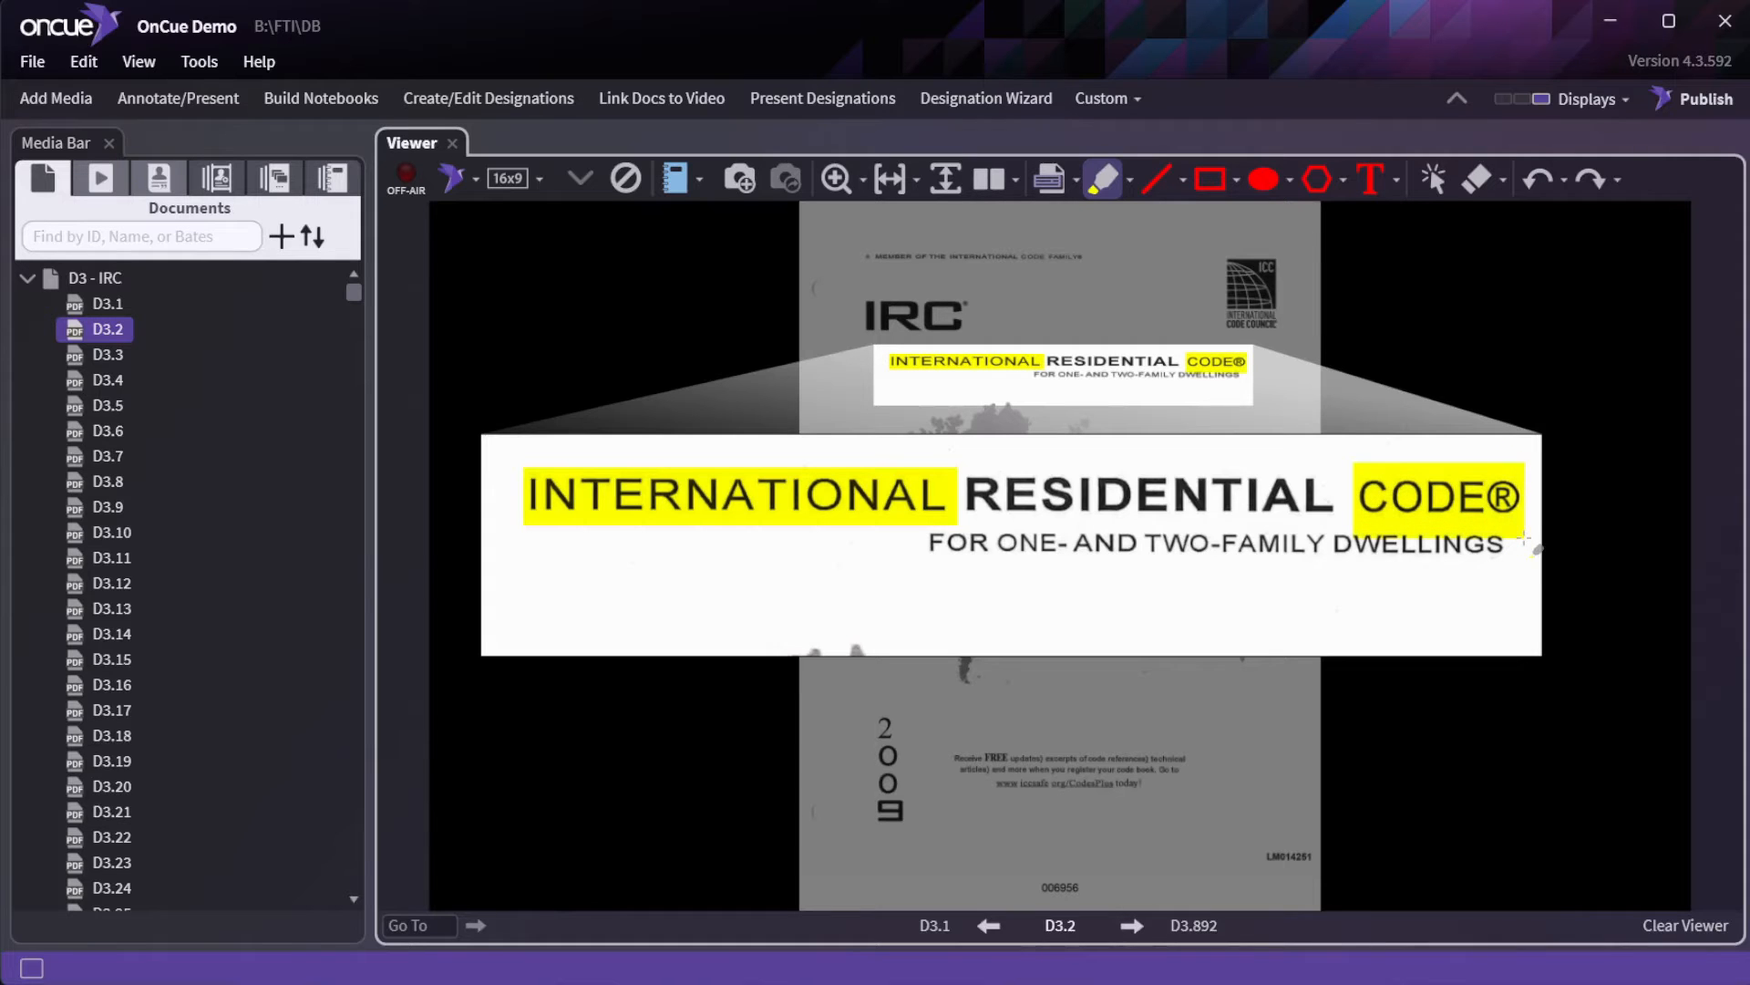
Change the "CODE®" highlight color to orange and save the callout and highlights as a new annotation of page D3.2.
{"action": "right_click", "coordinate": [1414, 502]}
{"action": "mouse_move", "coordinate": [1508, 738]}
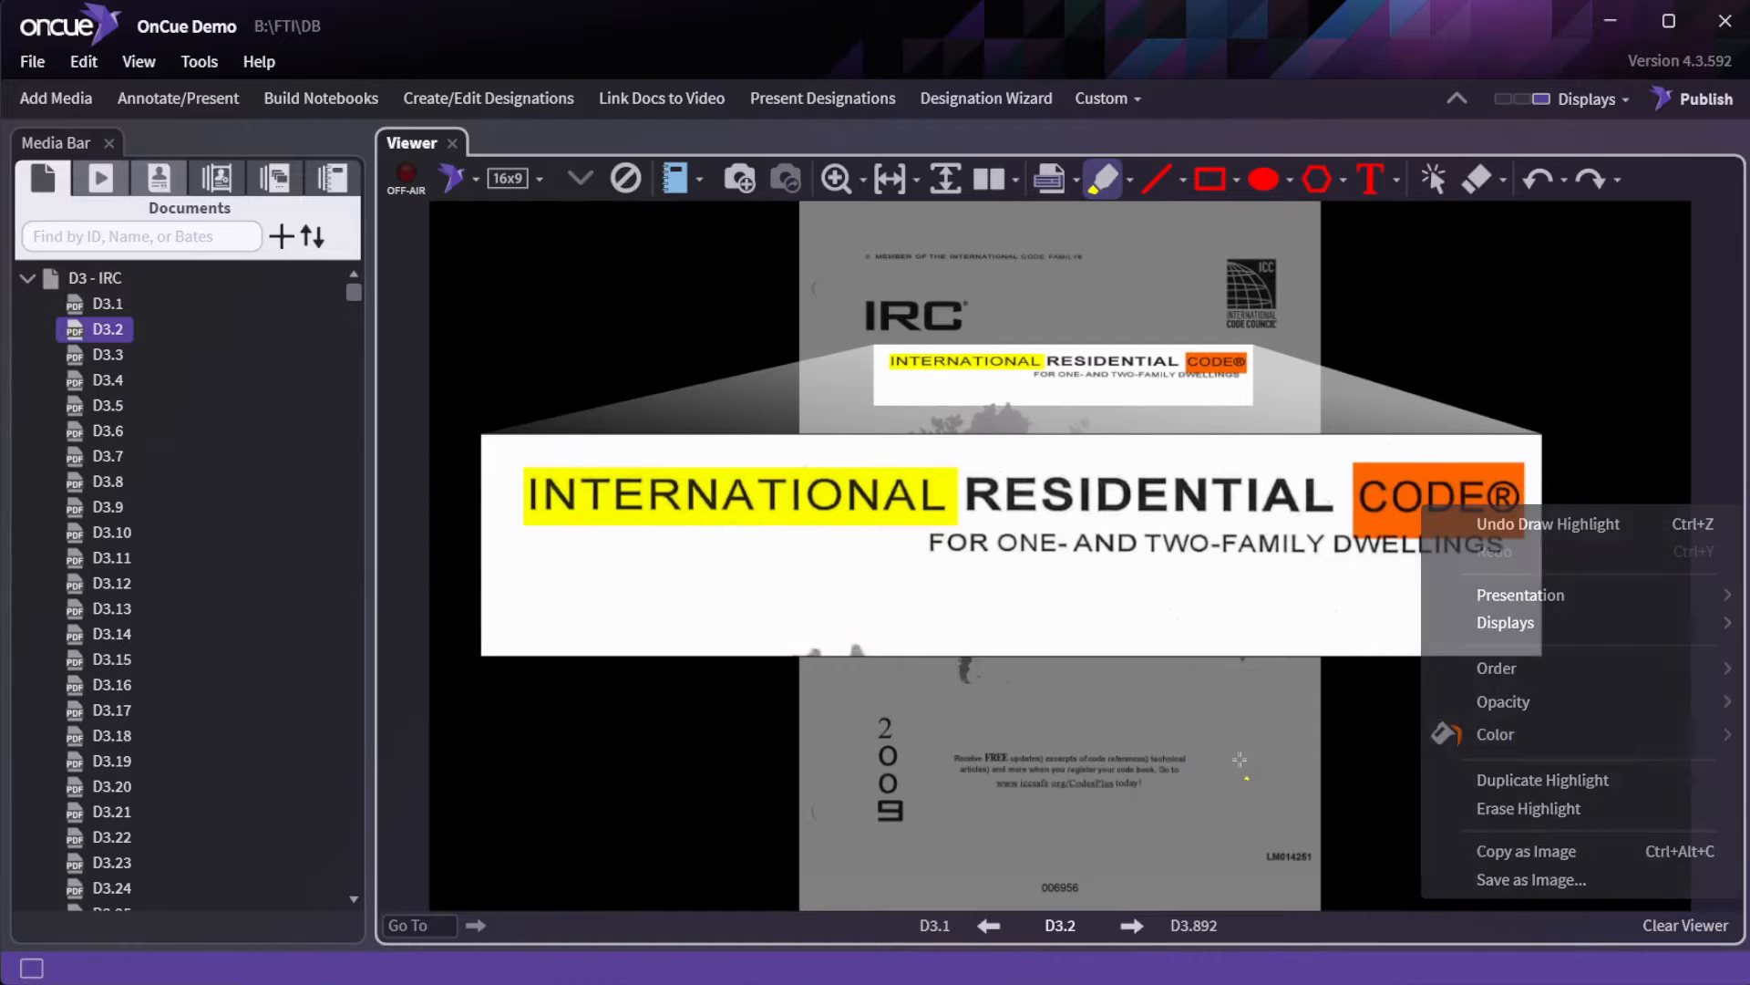
{"action": "left_click", "coordinate": [1234, 764]}
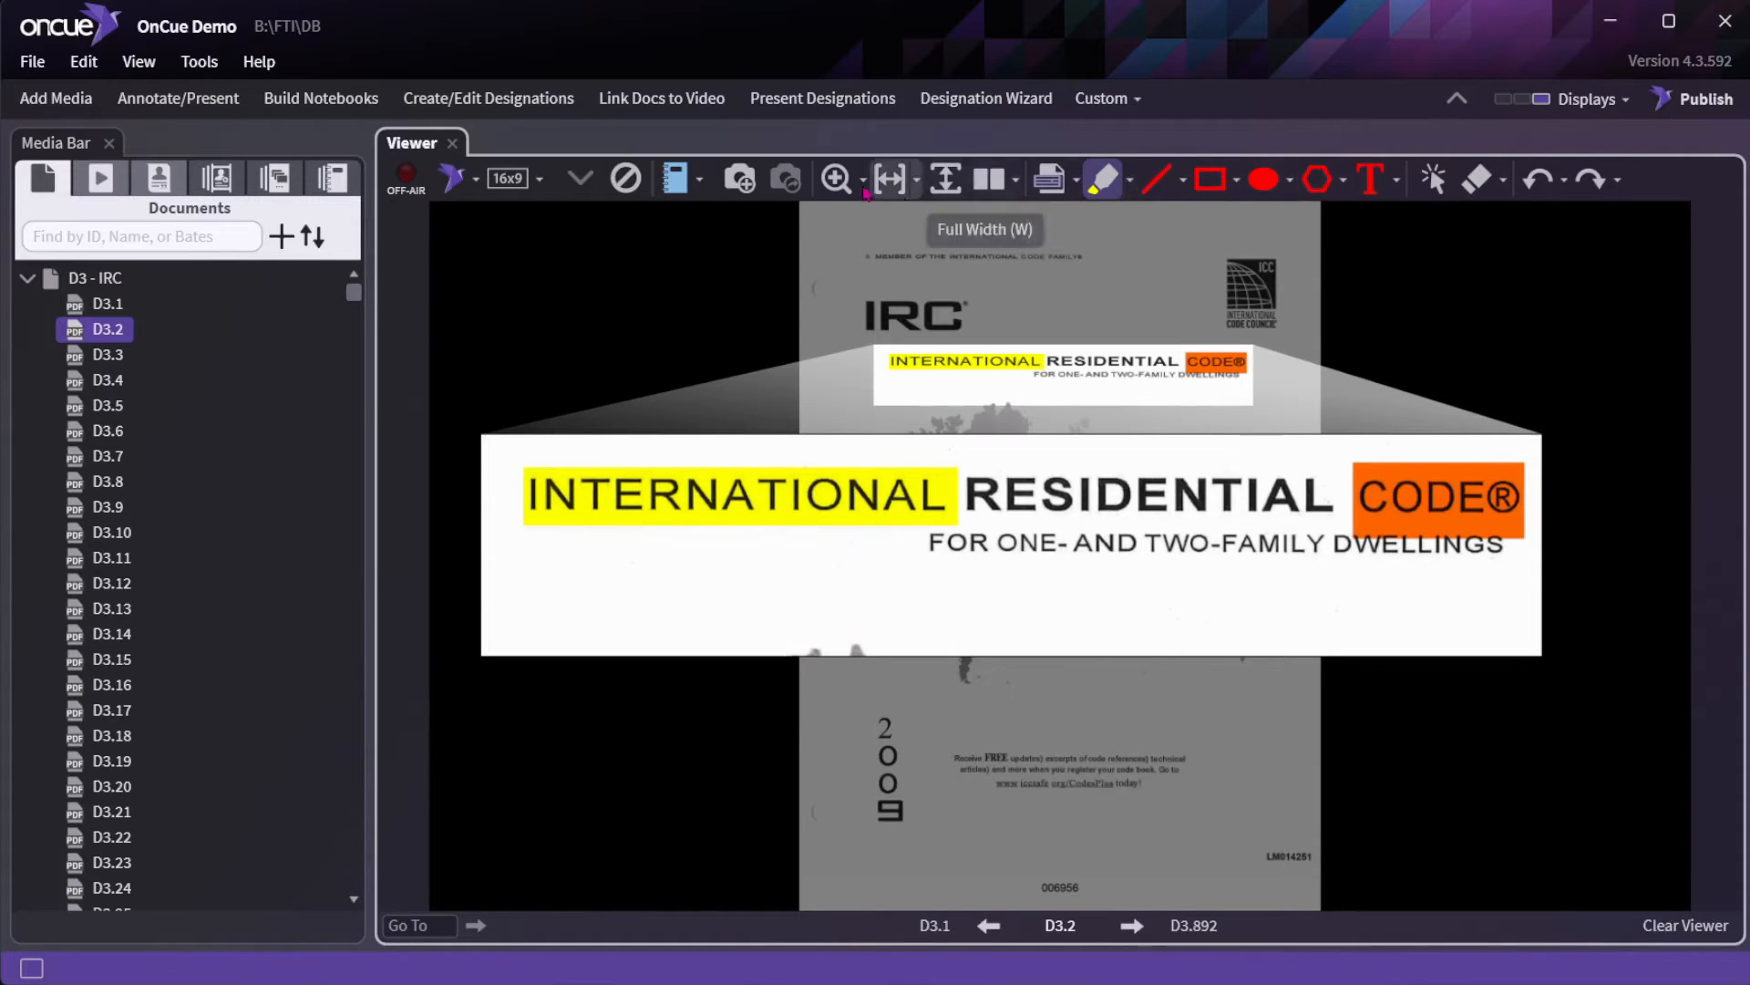
{"action": "left_click", "coordinate": [741, 182]}
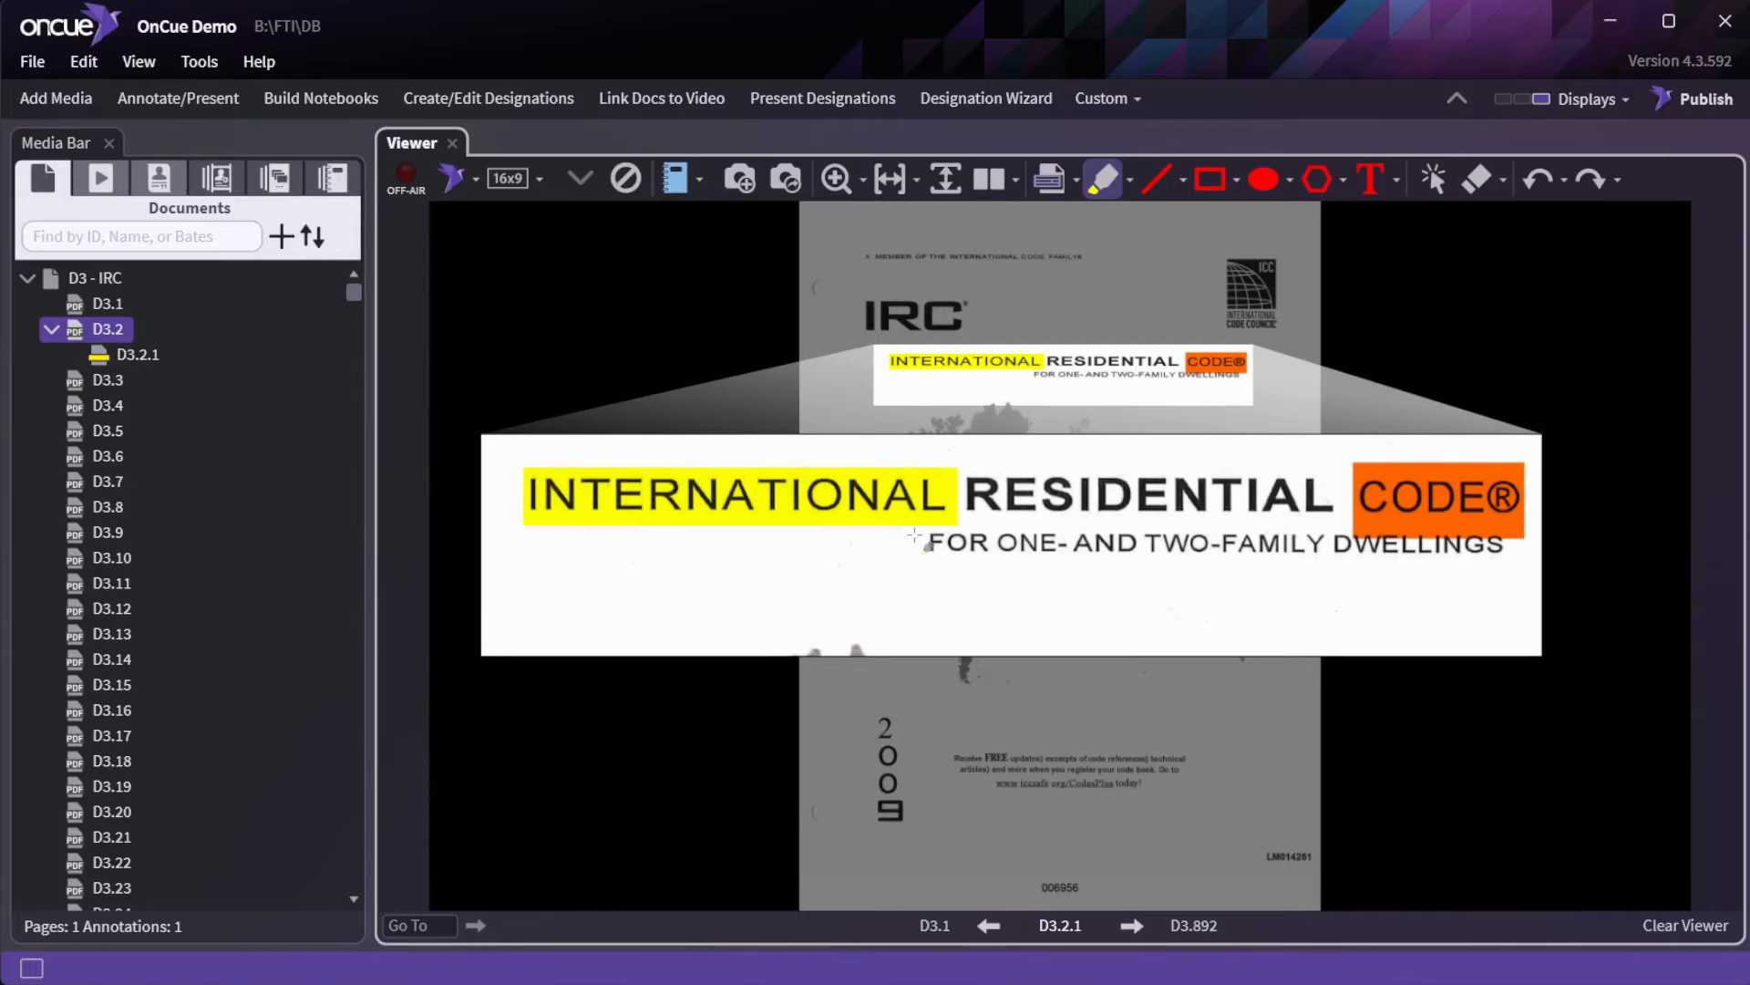
Add a yellow highlight over "FOR ONE- AND" in the callout and update the saved annotation D3.2.1.
{"action": "left_click_drag", "start_coordinate": [914, 536], "coordinate": [1183, 566]}
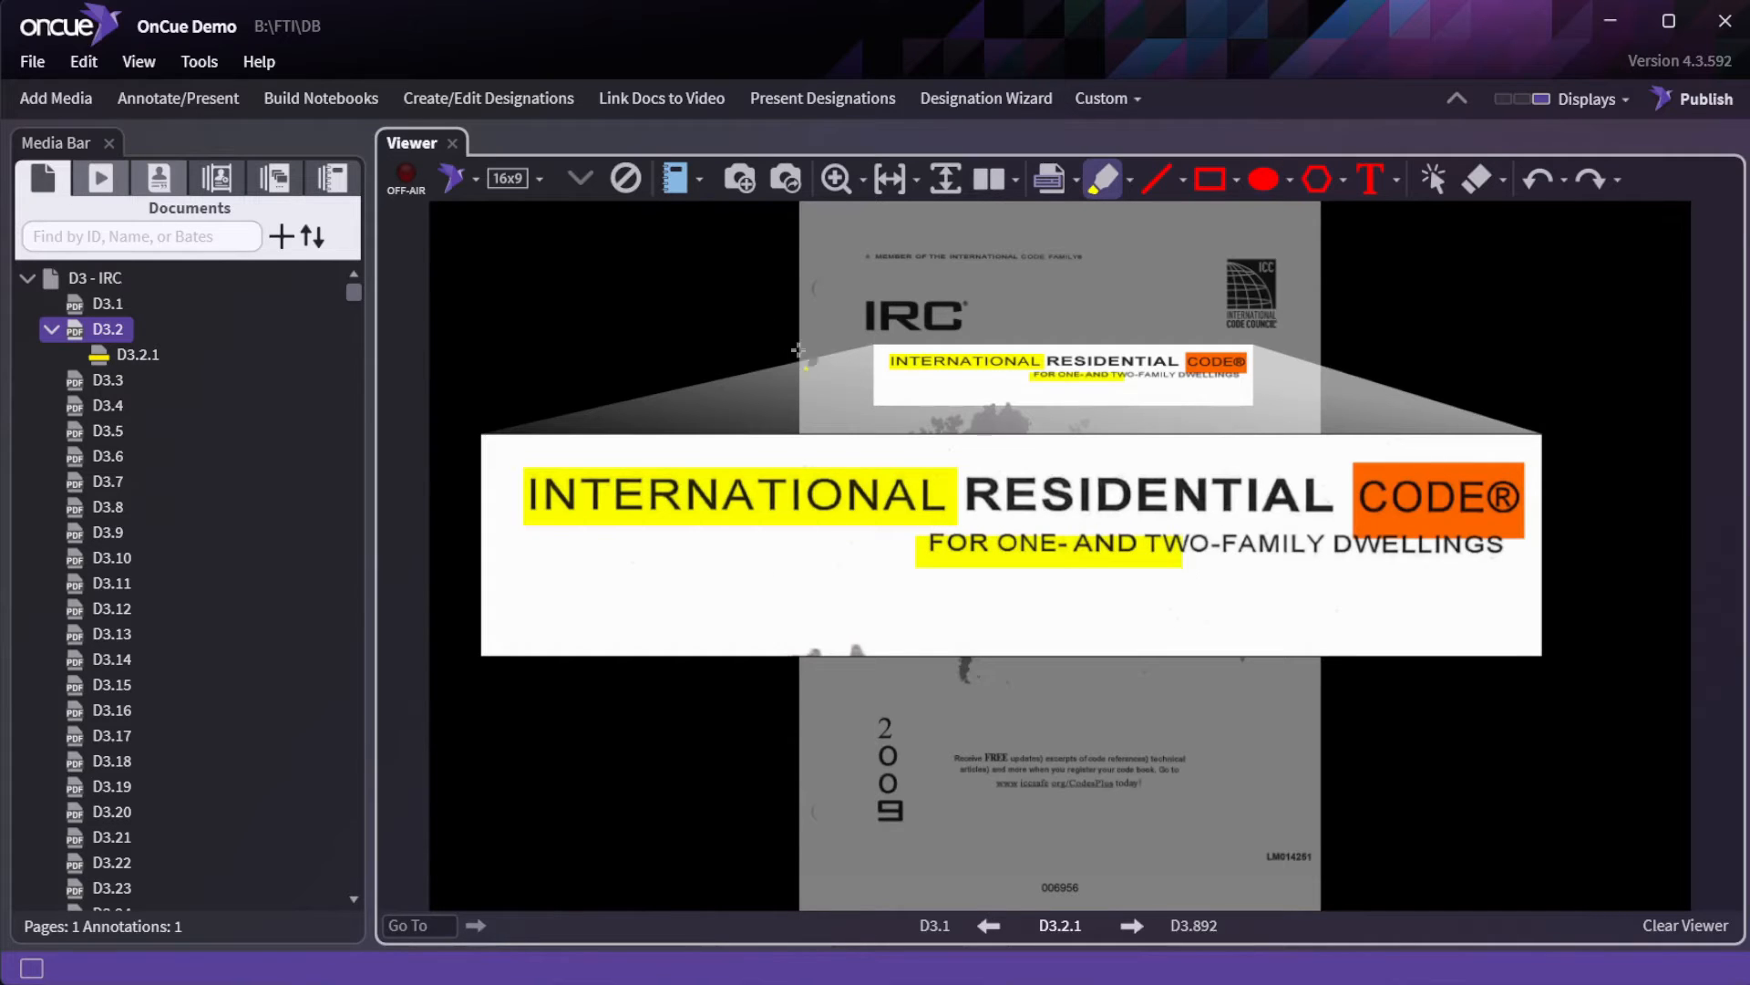
{"action": "left_click", "coordinate": [794, 185]}
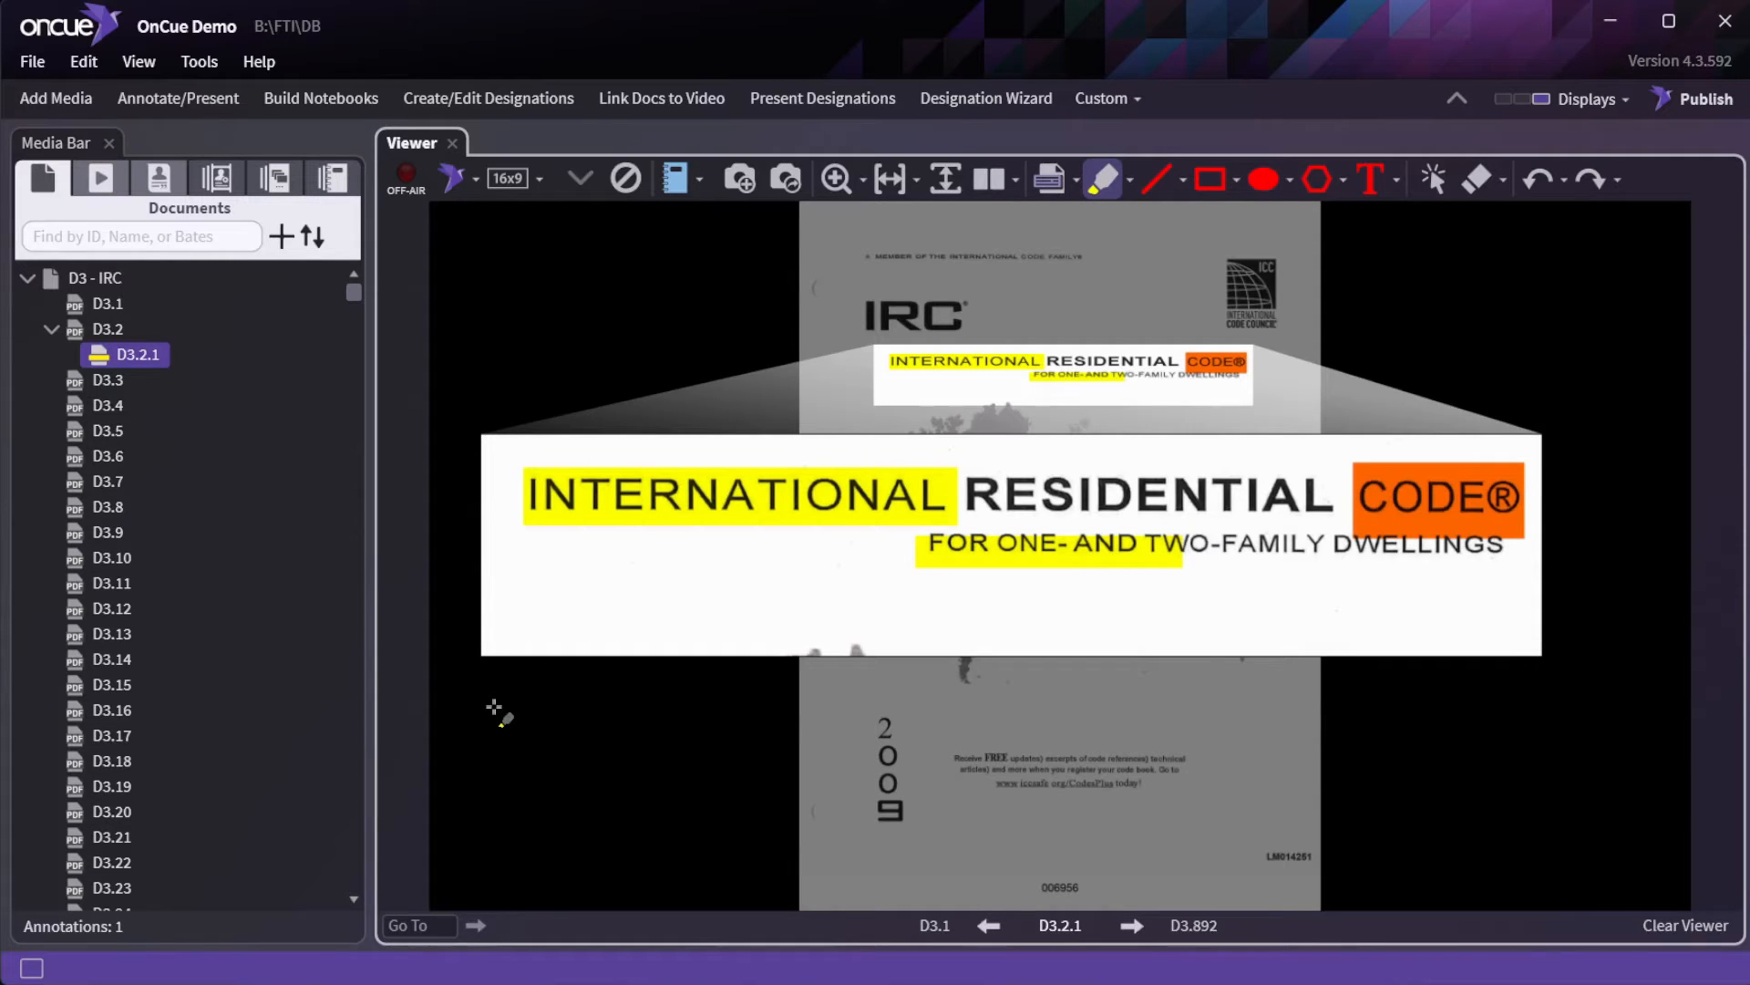
{"action": "right_click", "coordinate": [663, 732]}
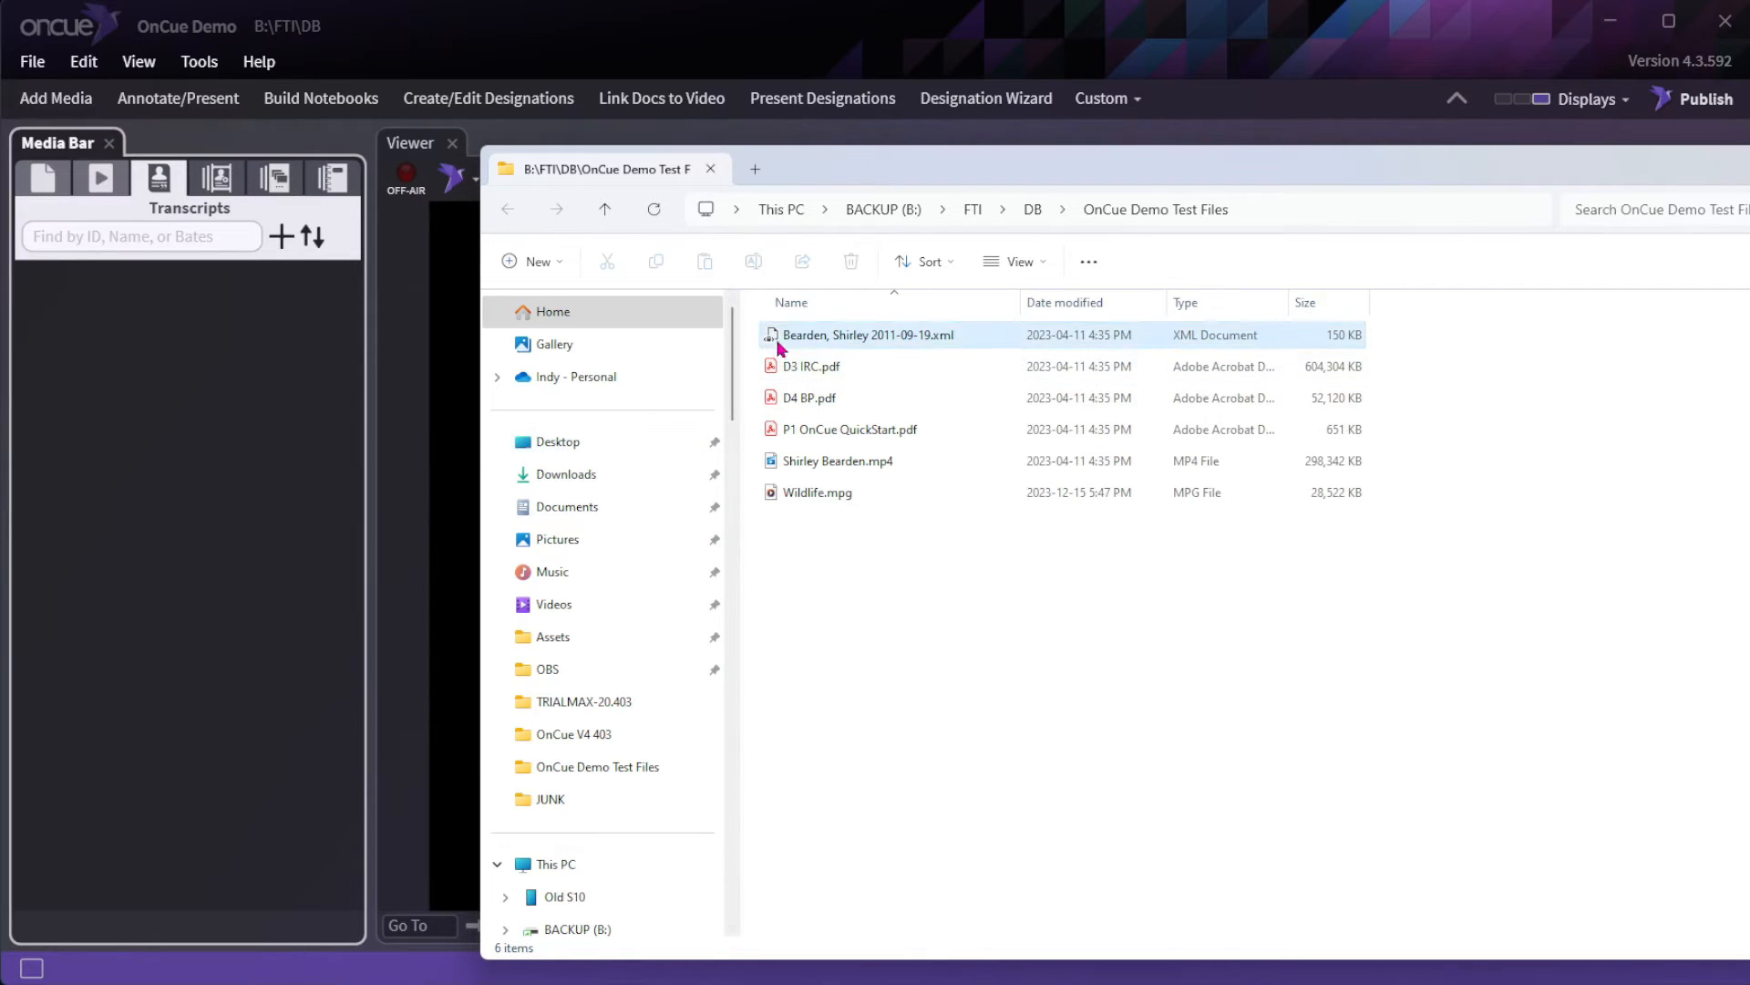
Import the 2011-09-19 deposition transcript XML from the OnCue Demo Test Files folder, copying its associated MP4 video into the case folder.
{"action": "left_click_drag", "start_coordinate": [777, 336], "coordinate": [177, 440]}
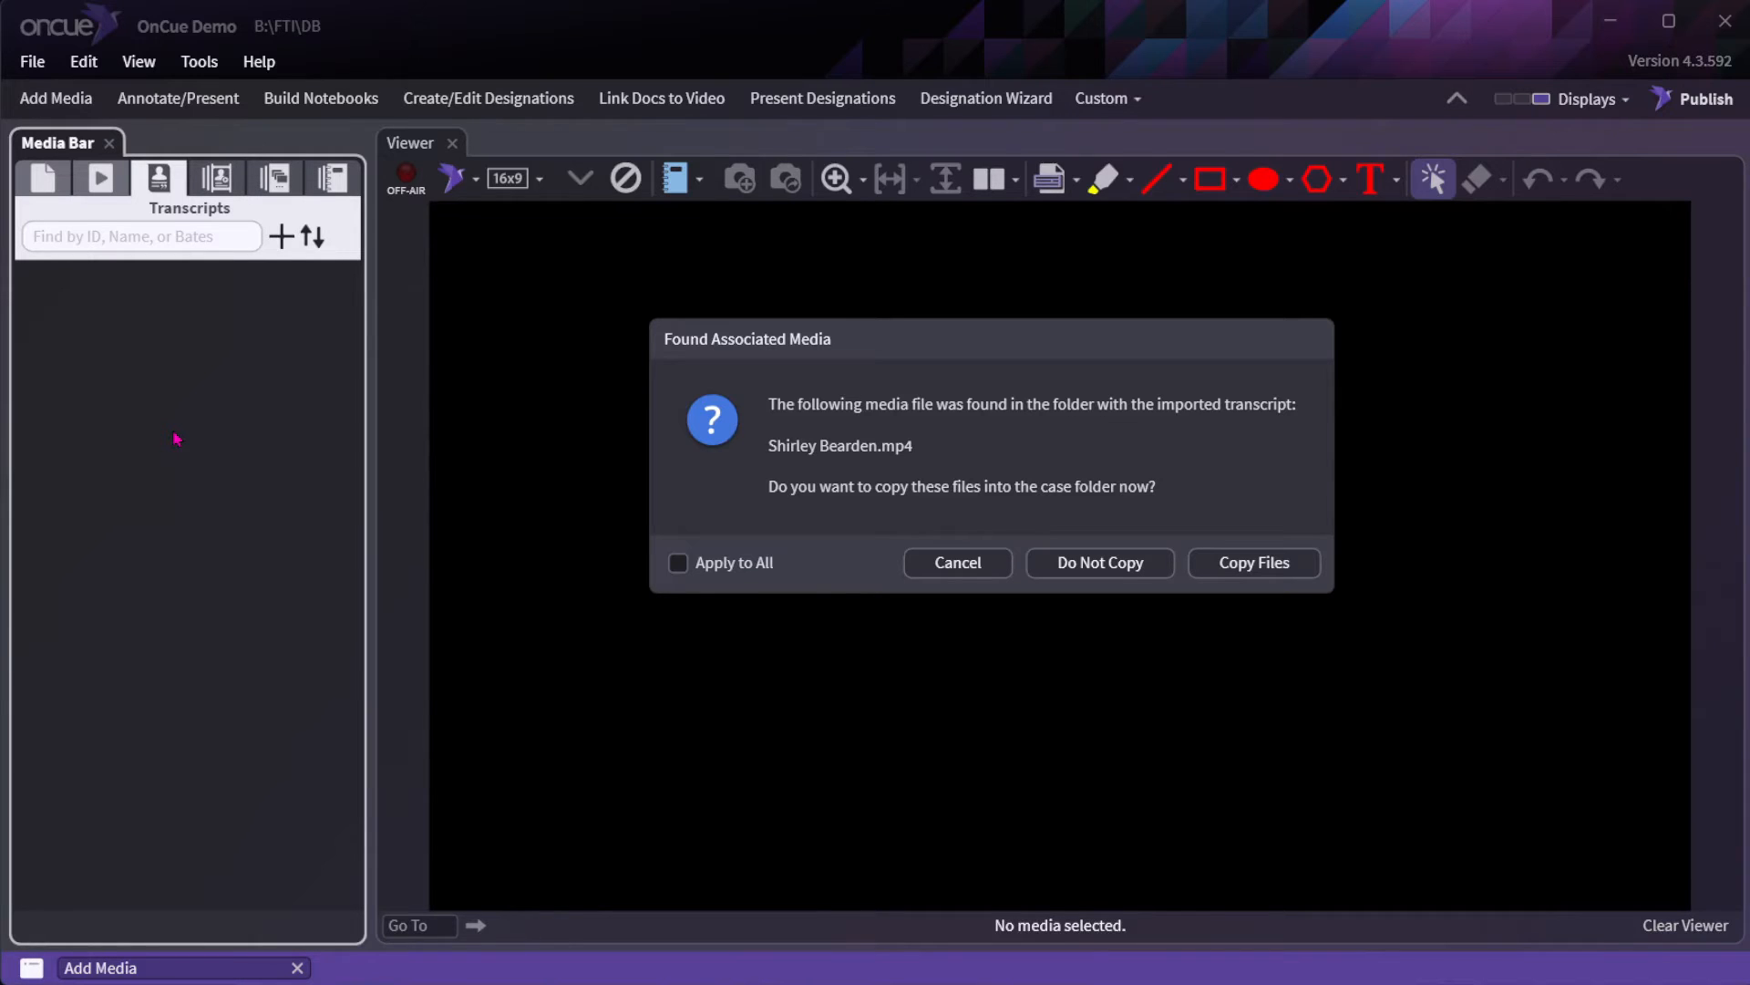
{"action": "left_click", "coordinate": [1255, 569]}
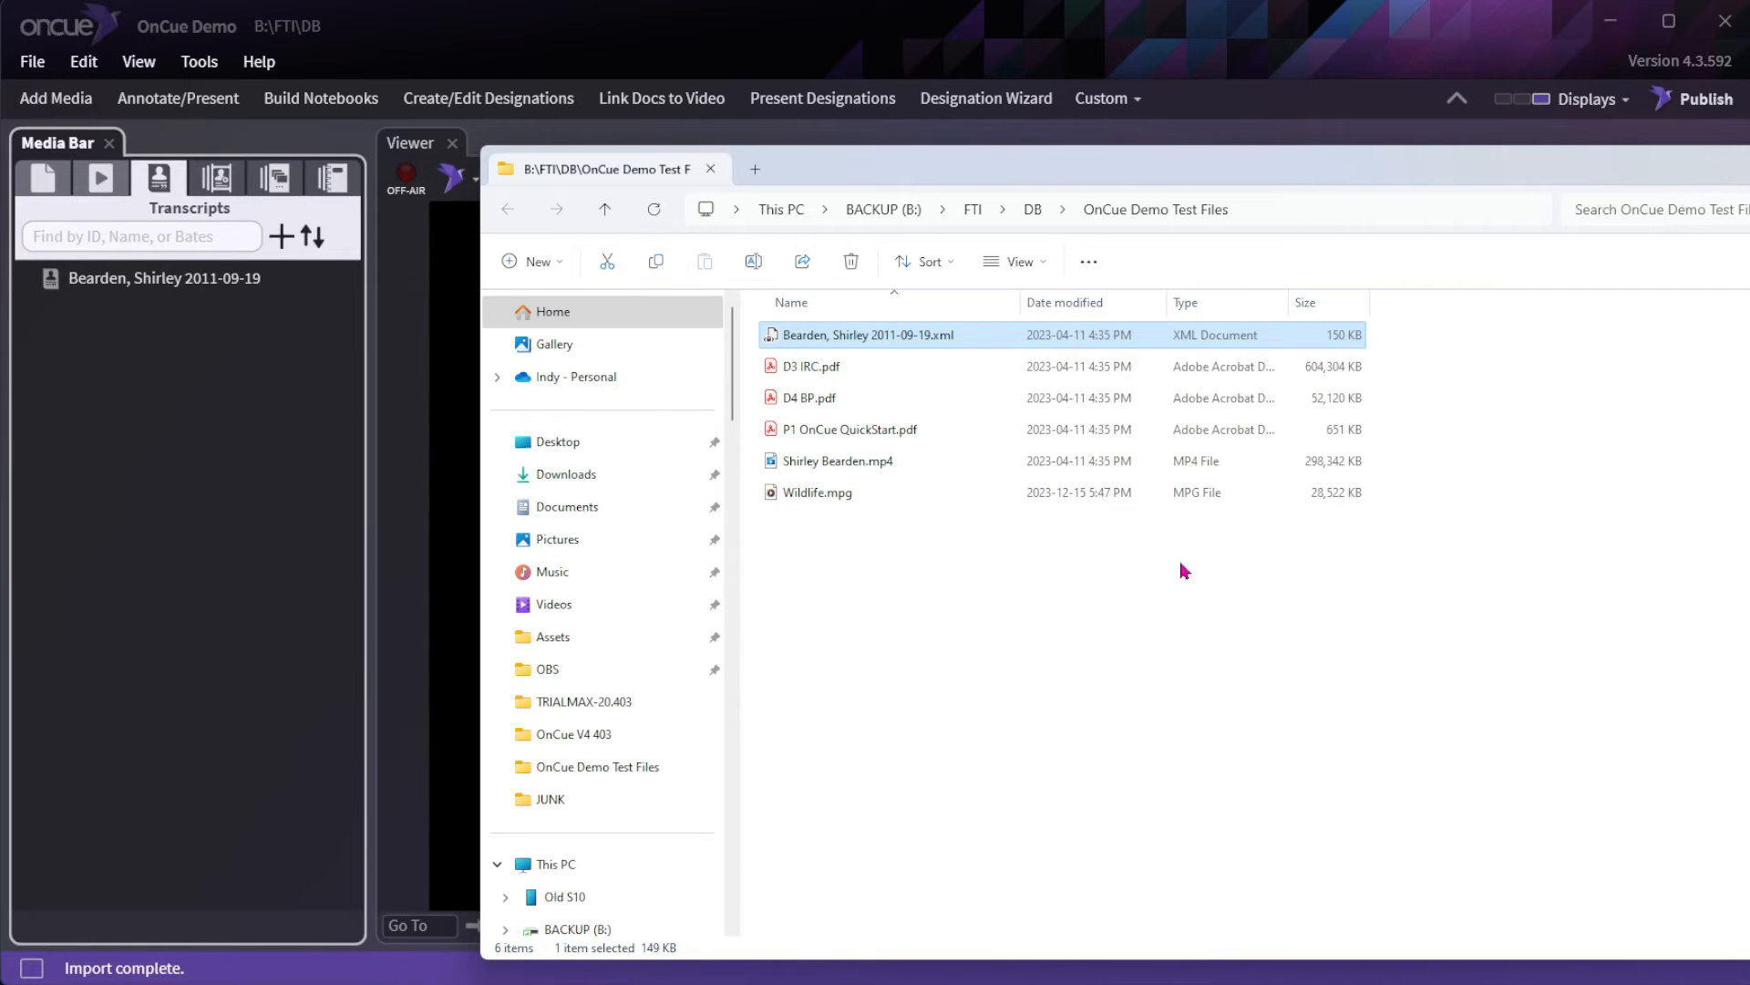
{"action": "left_click", "coordinate": [208, 523]}
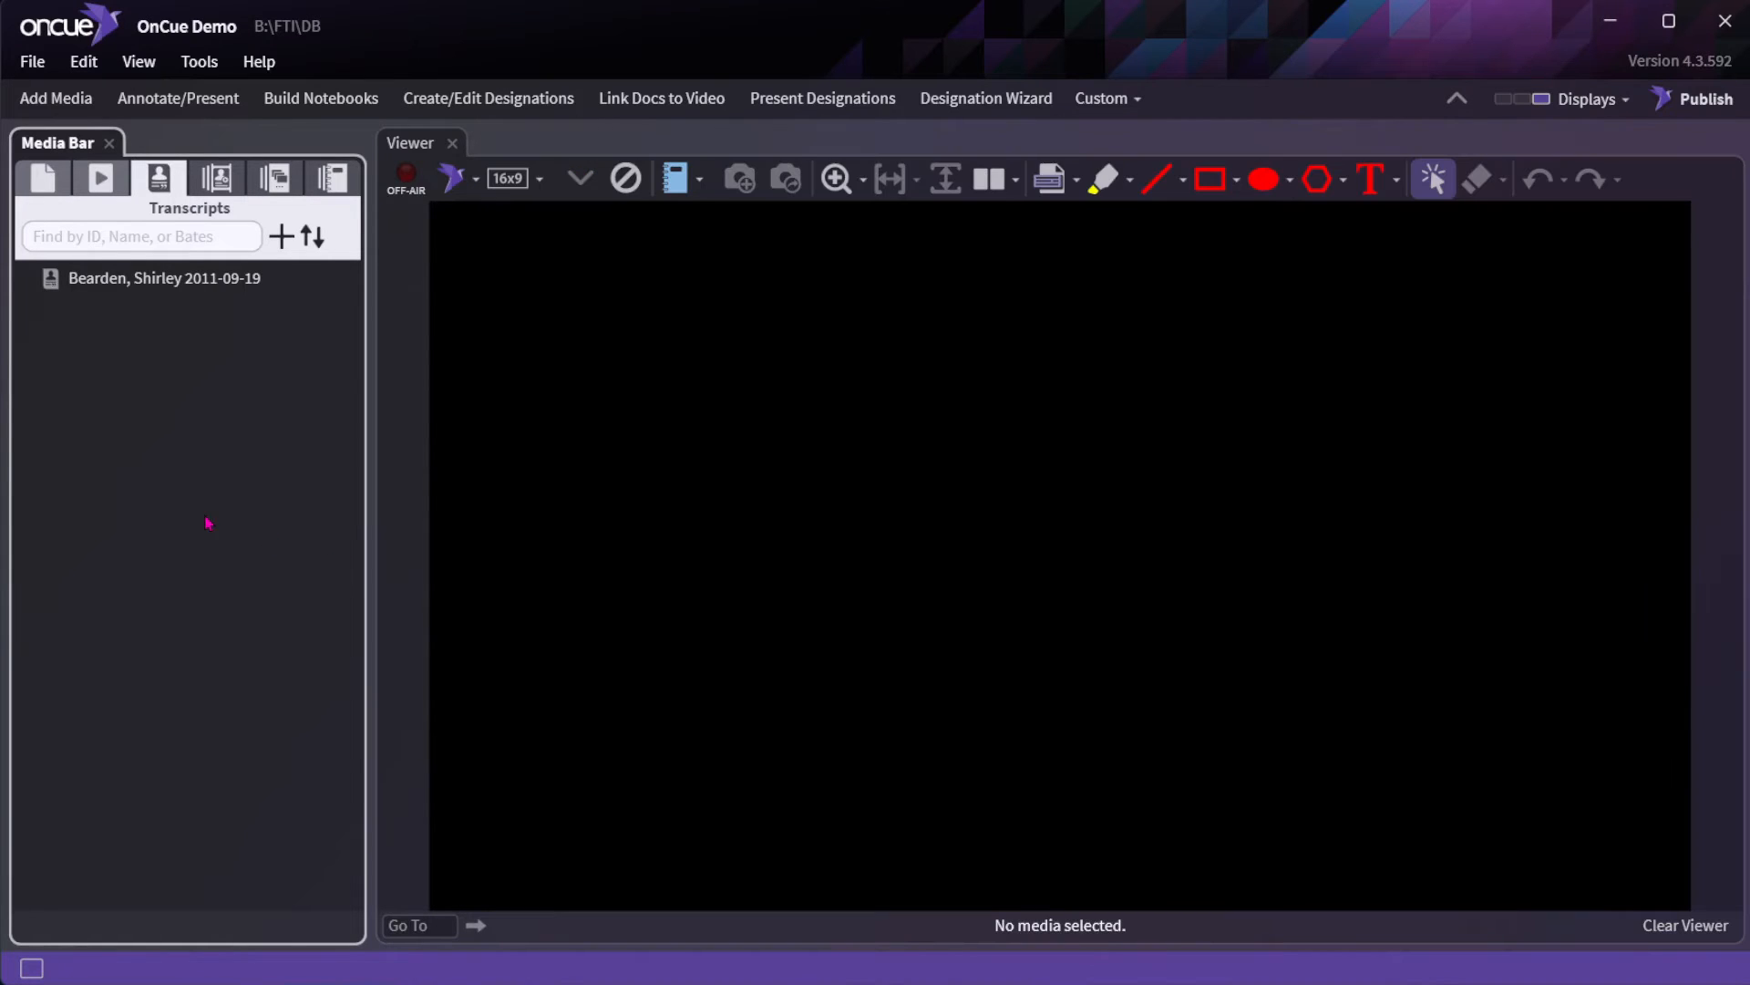
Load the imported transcript in the viewer, examine its media information for the video file and running time, and close that information.
{"action": "double_click", "coordinate": [140, 288]}
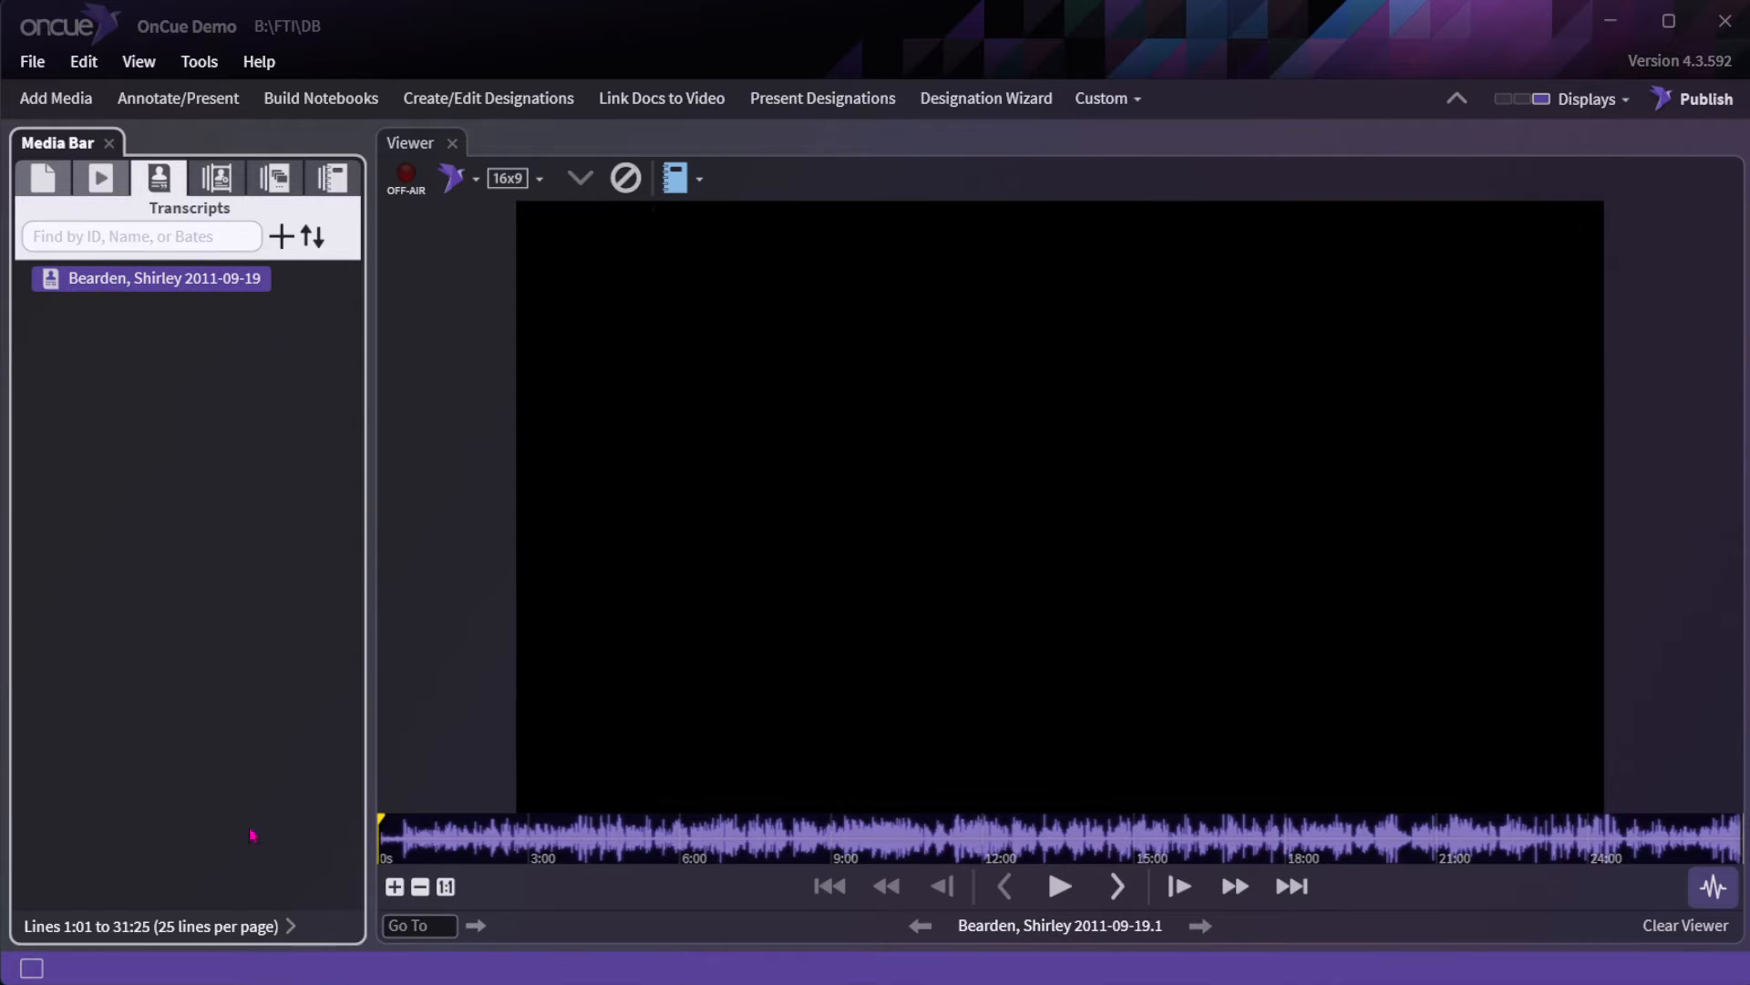
{"action": "left_click", "coordinate": [288, 928]}
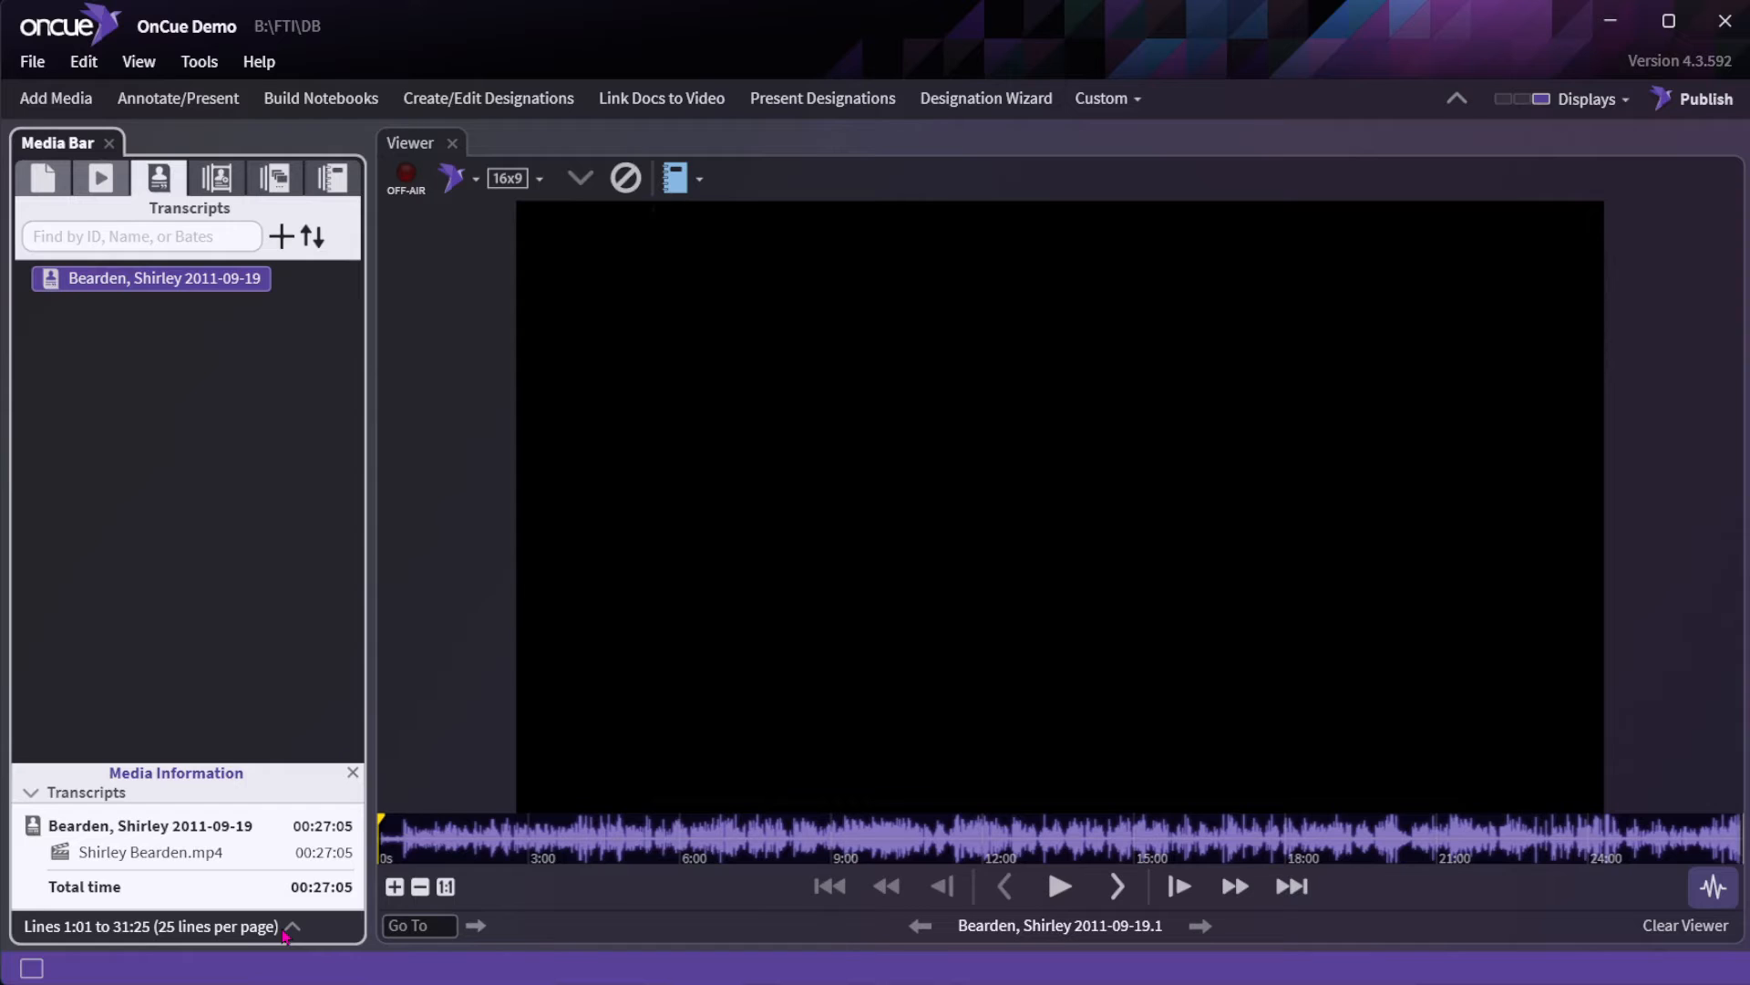
{"action": "left_click", "coordinate": [353, 773]}
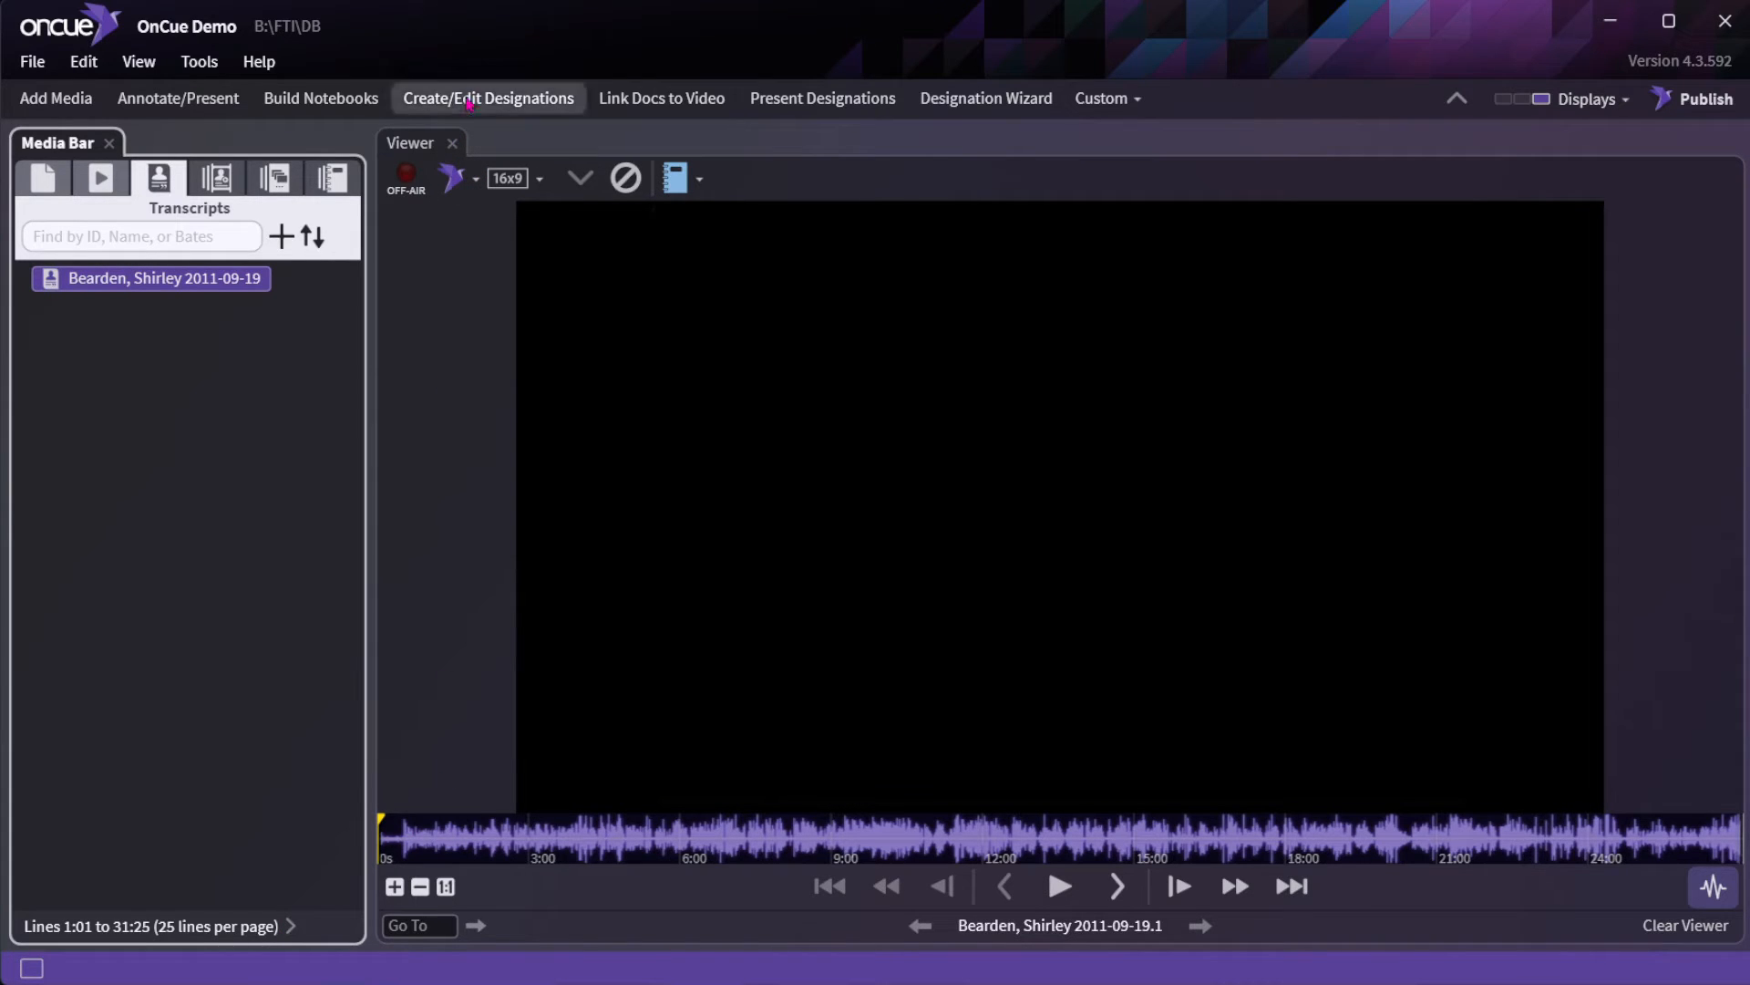
Switch to the Create/Edit Designations workspace with the designations list, Designation Editor and Transcript Viewer.
{"action": "left_click", "coordinate": [469, 100]}
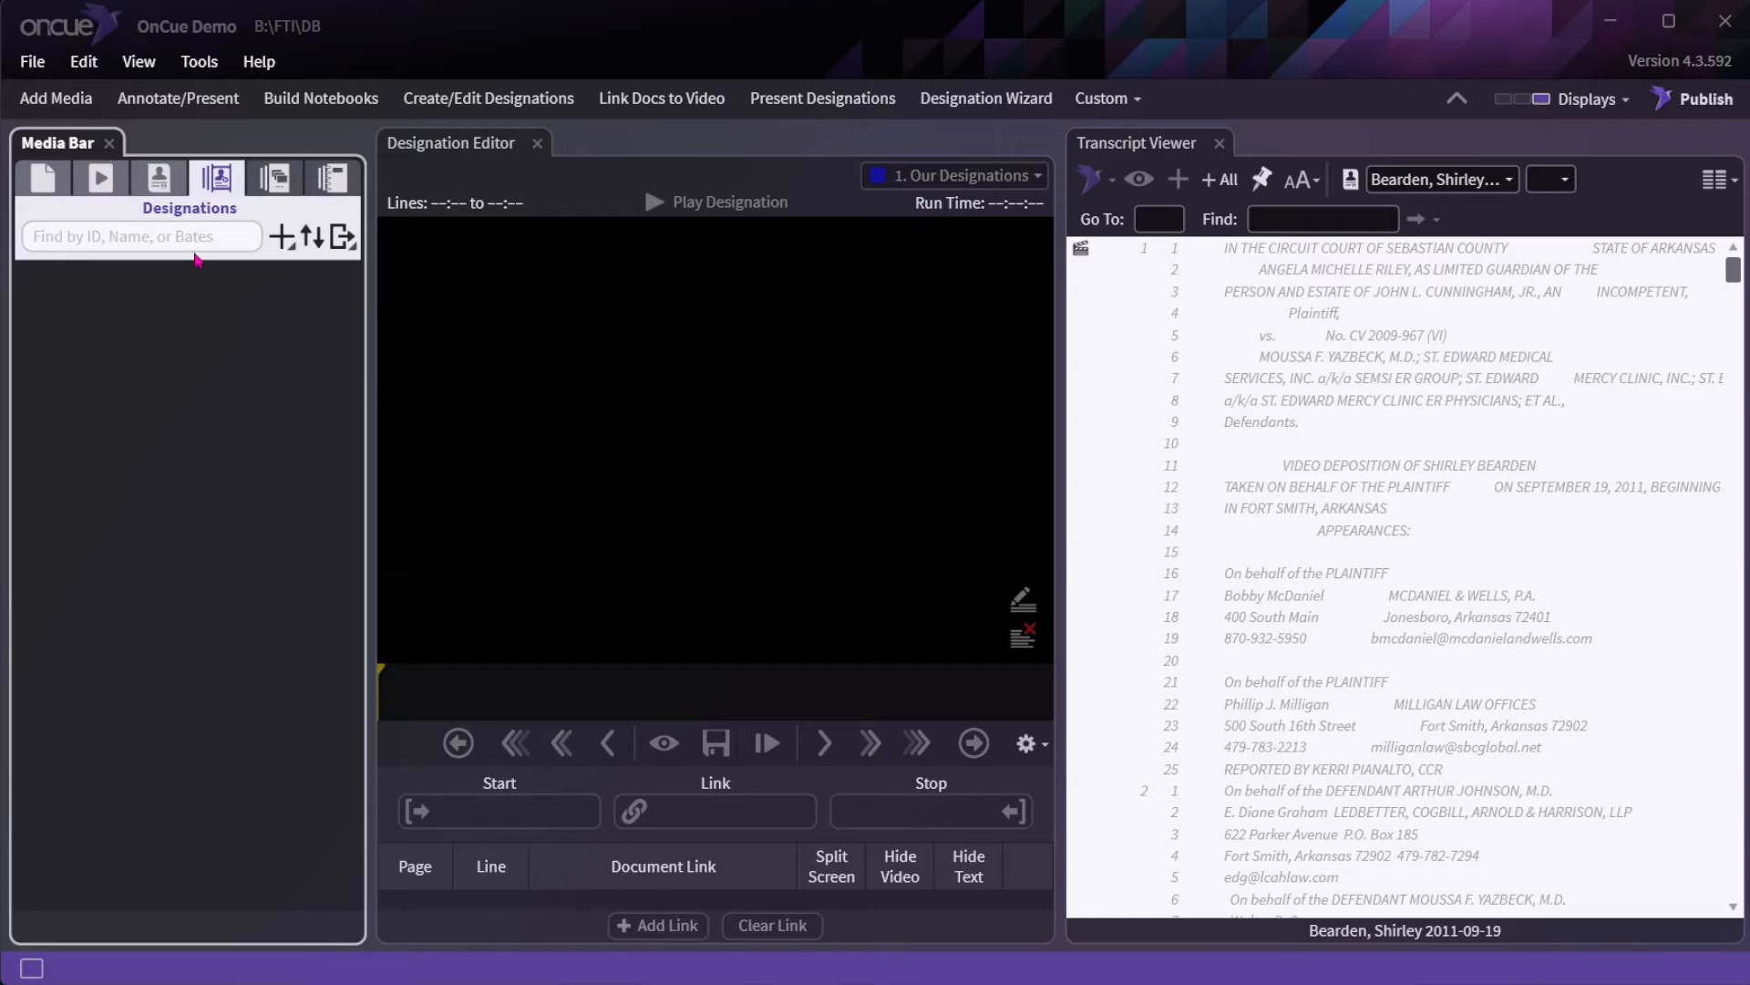
{"action": "left_click", "coordinate": [228, 190]}
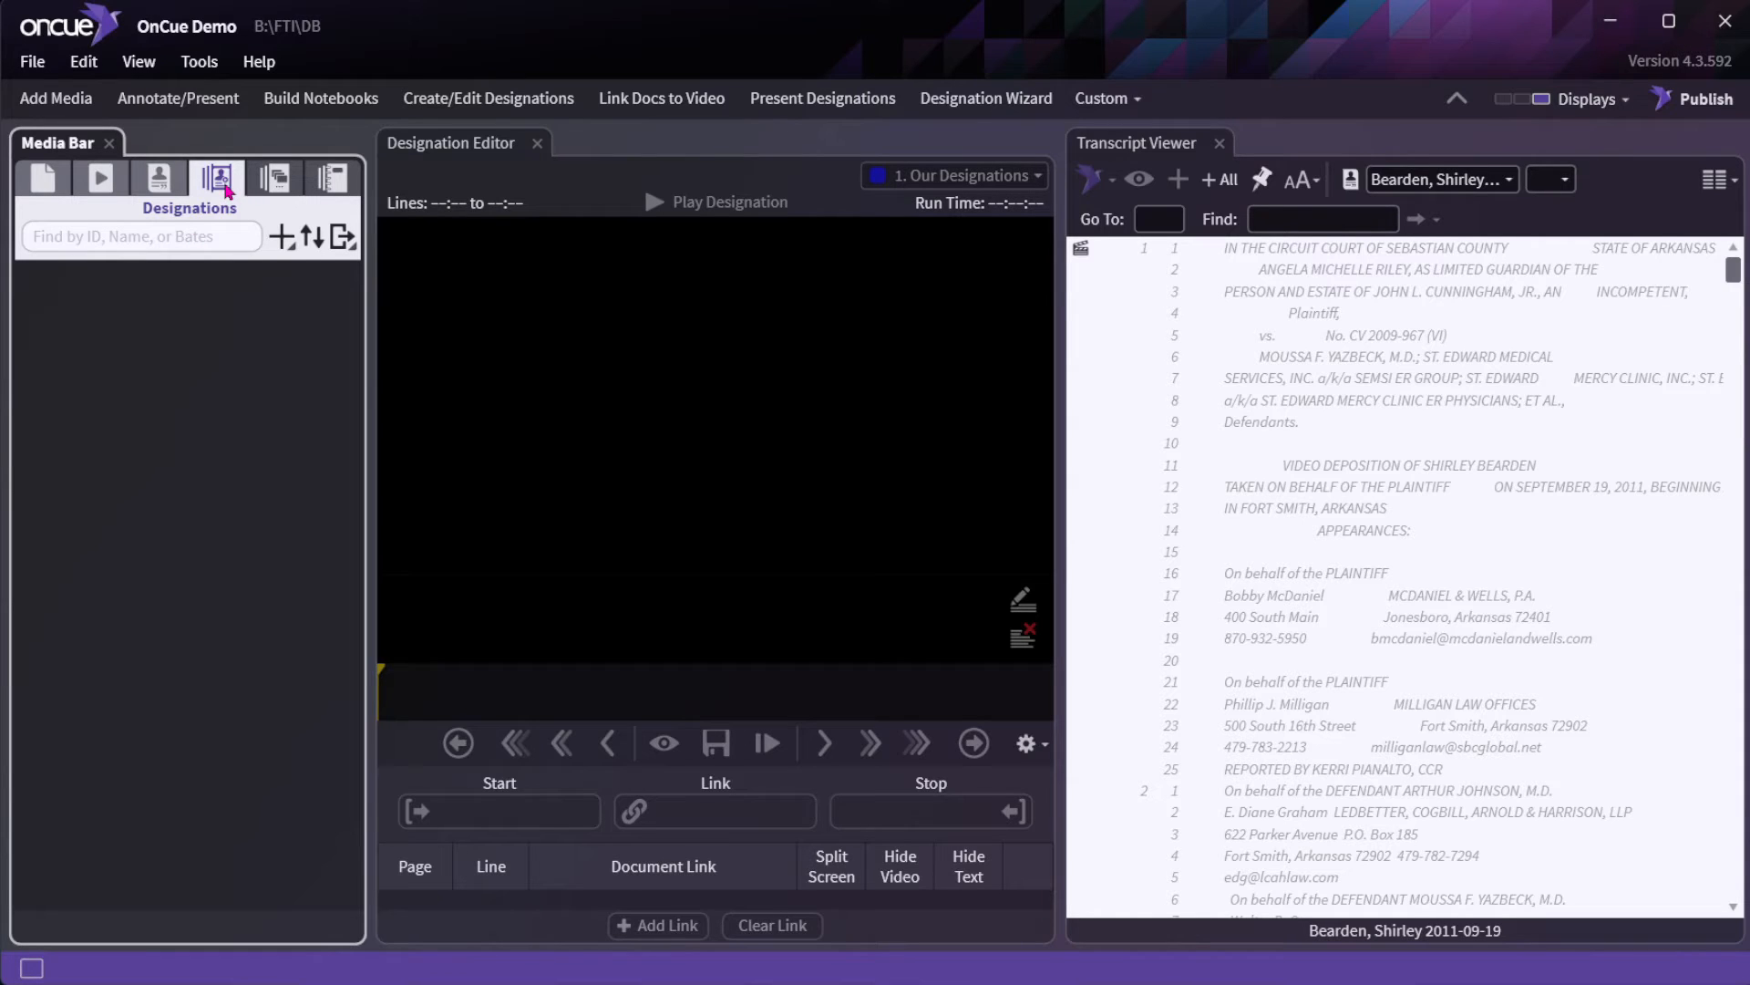
{"action": "left_click", "coordinate": [500, 103]}
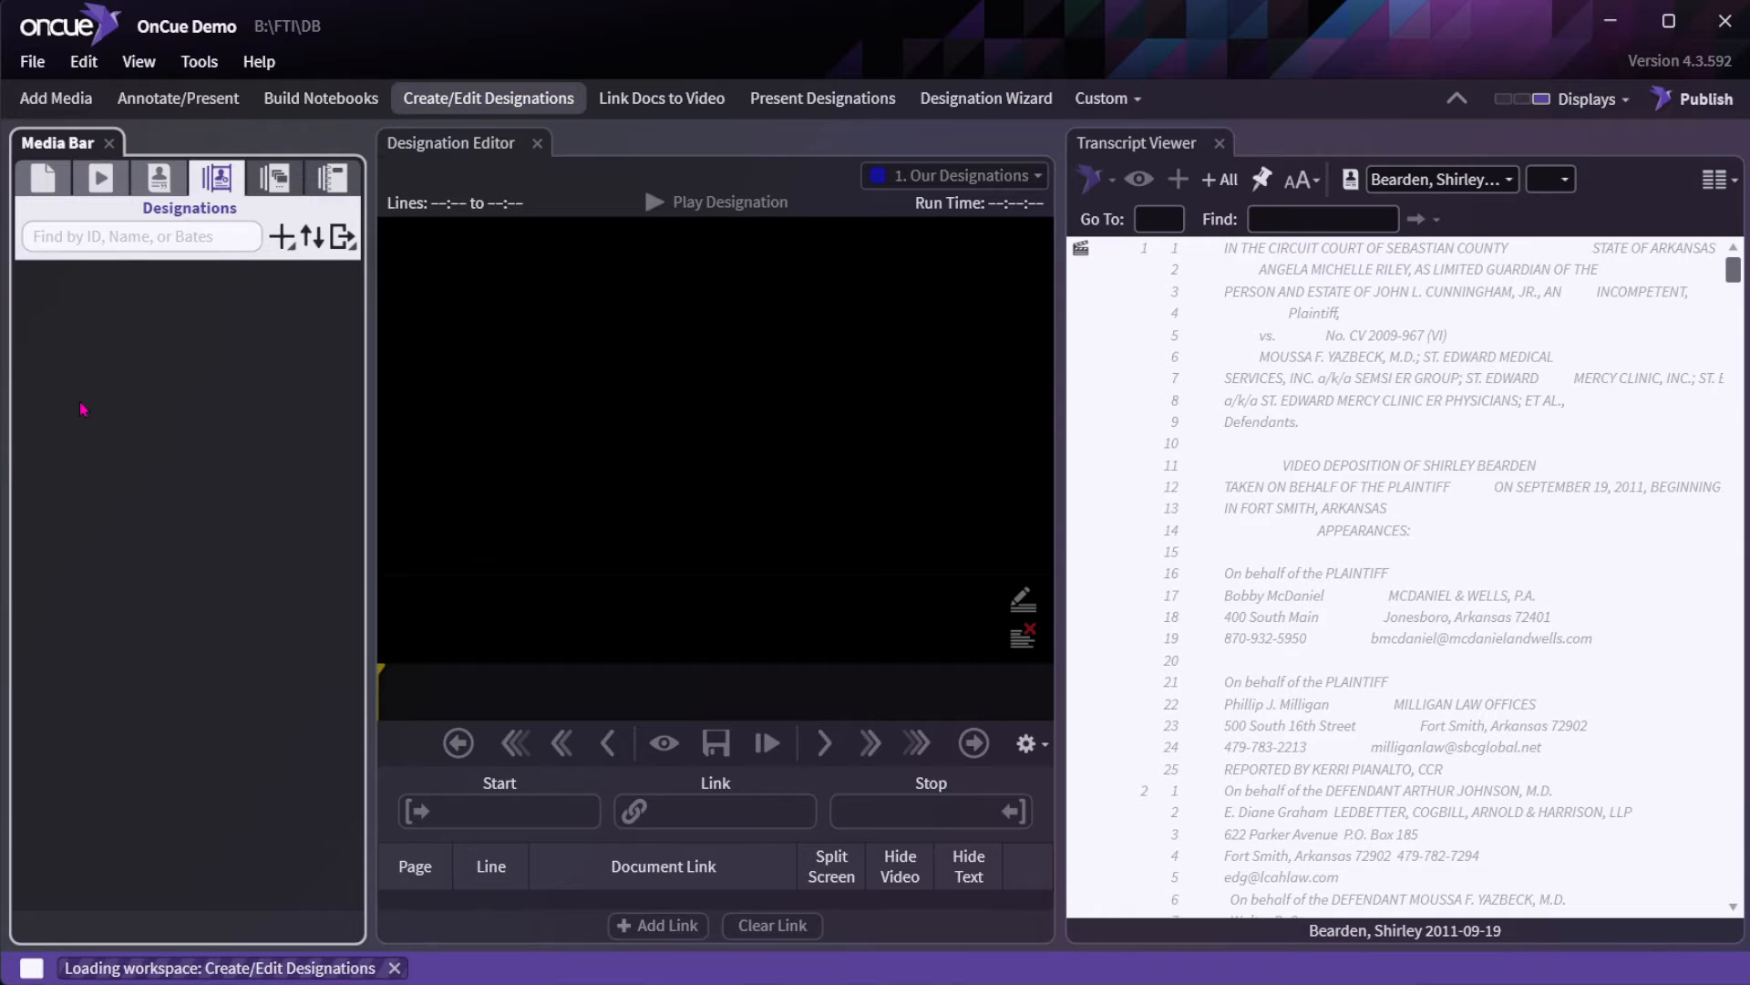
Create a new designation list with ID V1, named with the deponent's surname.
{"action": "left_click", "coordinate": [283, 238]}
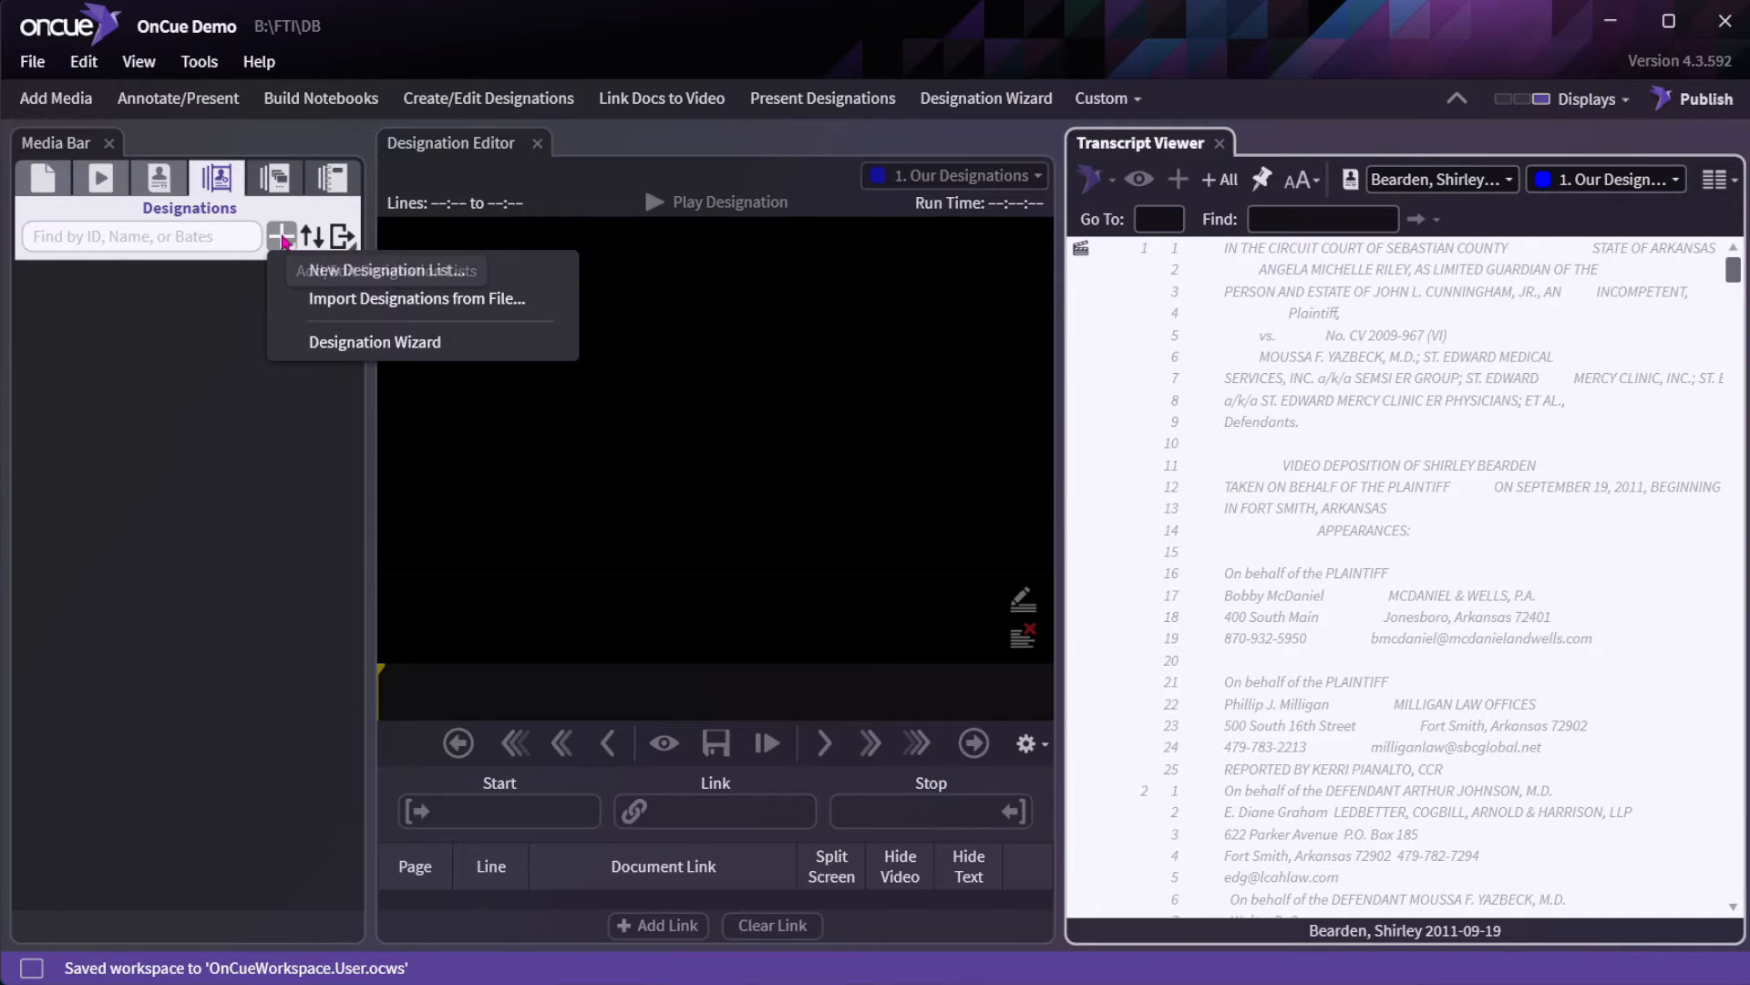
{"action": "left_click", "coordinate": [284, 239]}
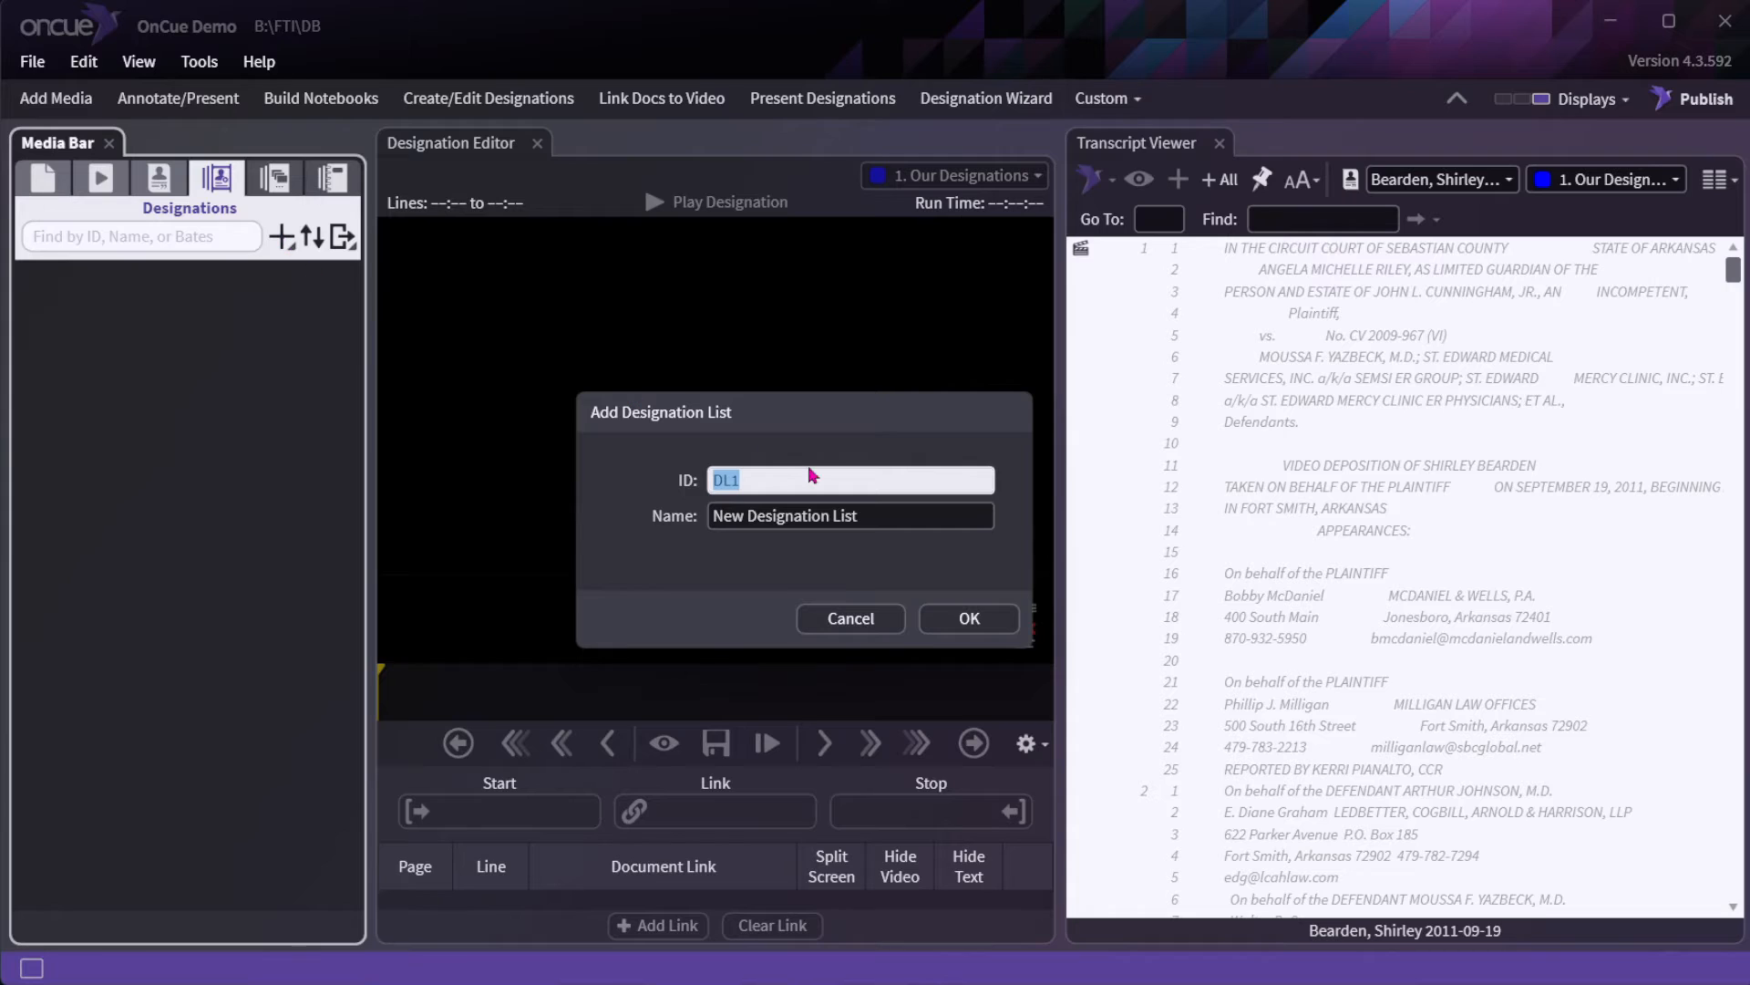
{"action": "type", "text": "V1"}
{"action": "left_click", "coordinate": [882, 510]}
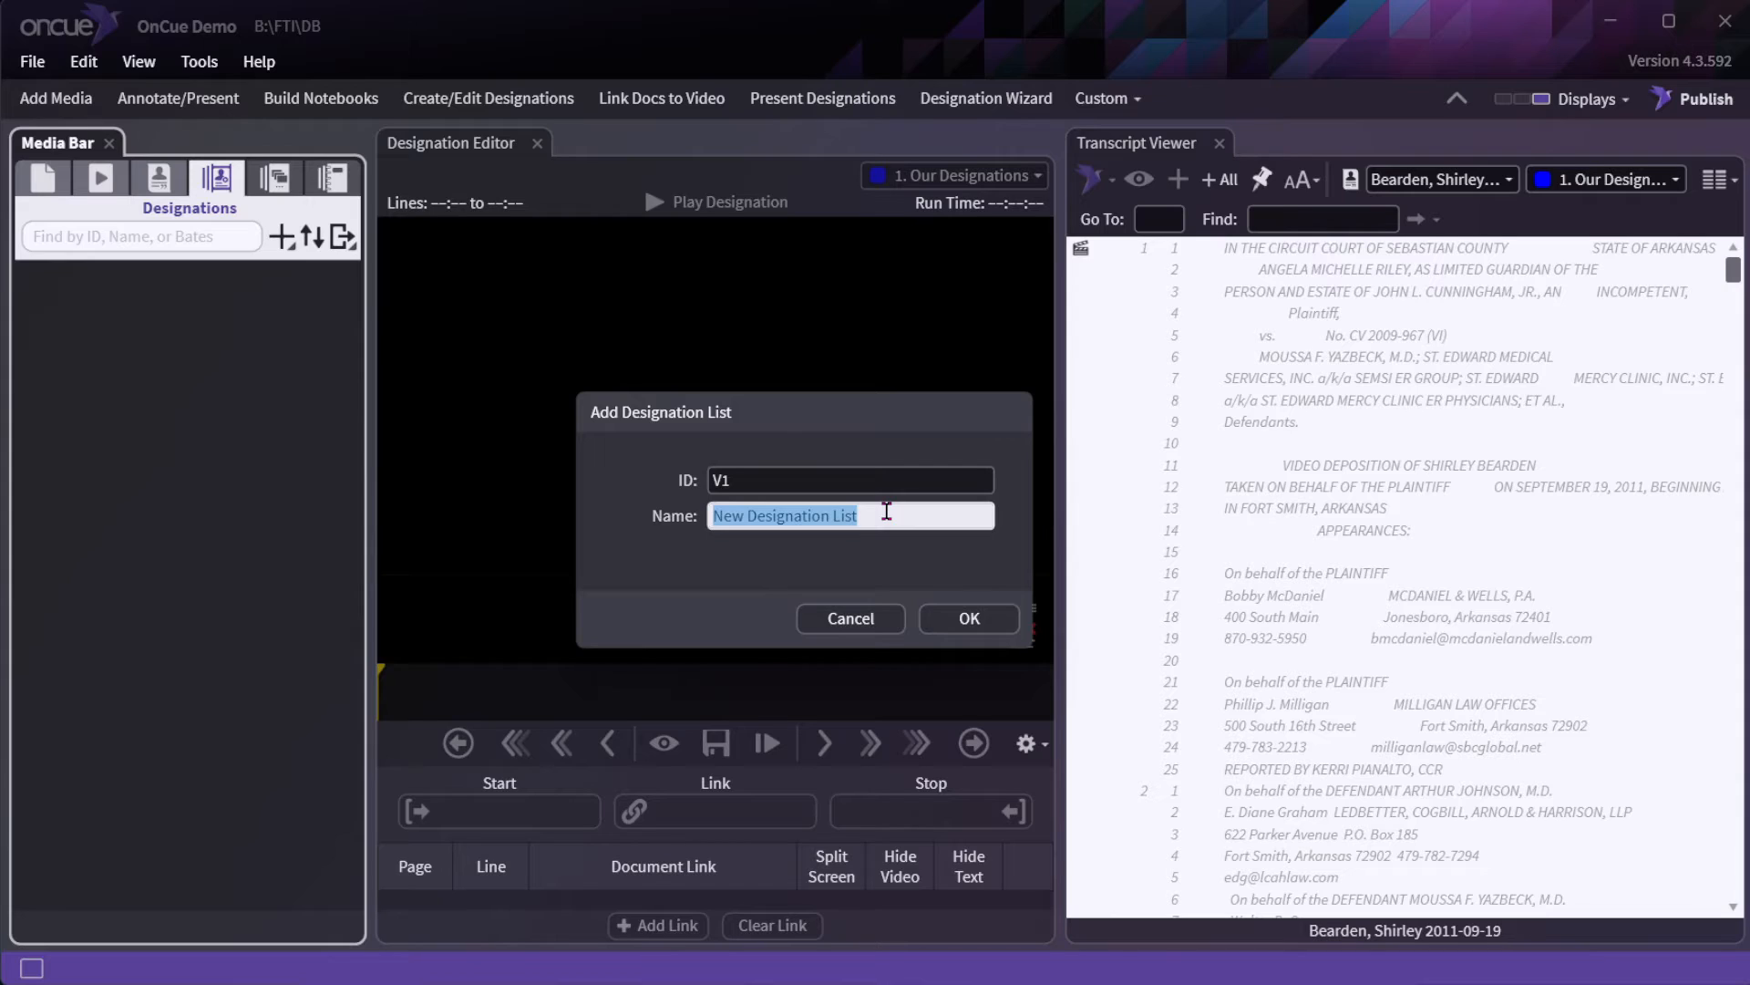
{"action": "key", "text": "BackSpace"}
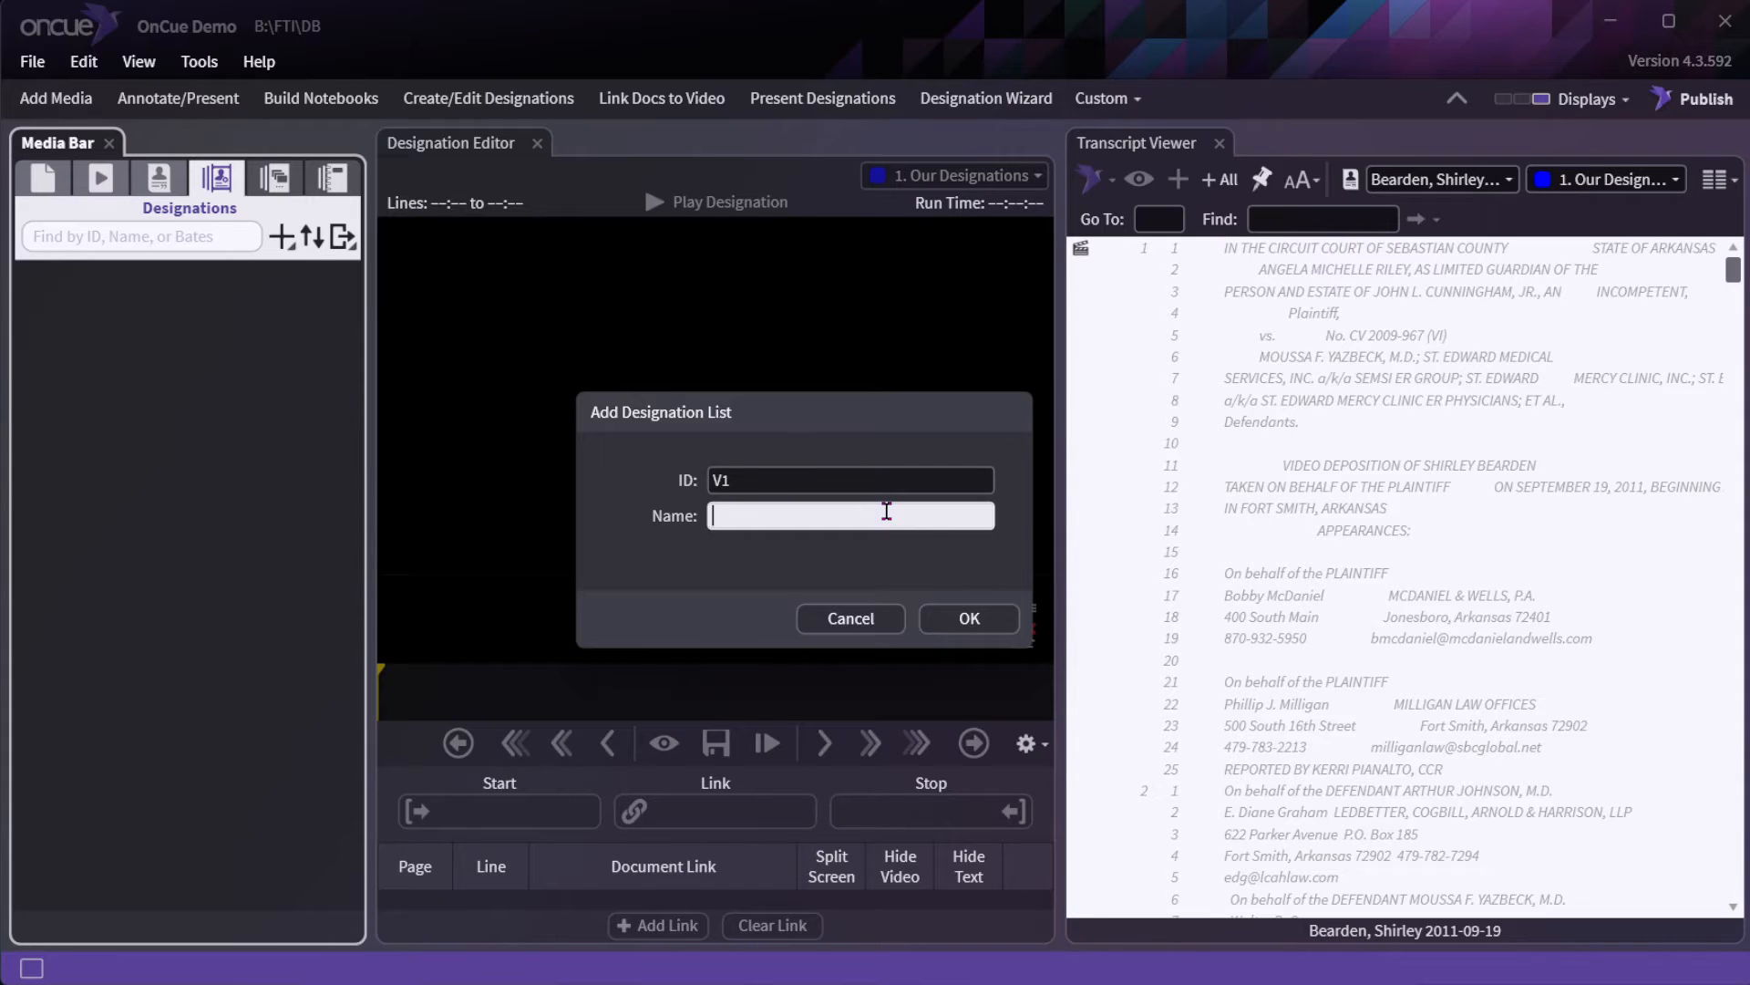
{"action": "type", "text": "Bearden"}
{"action": "left_click", "coordinate": [962, 620]}
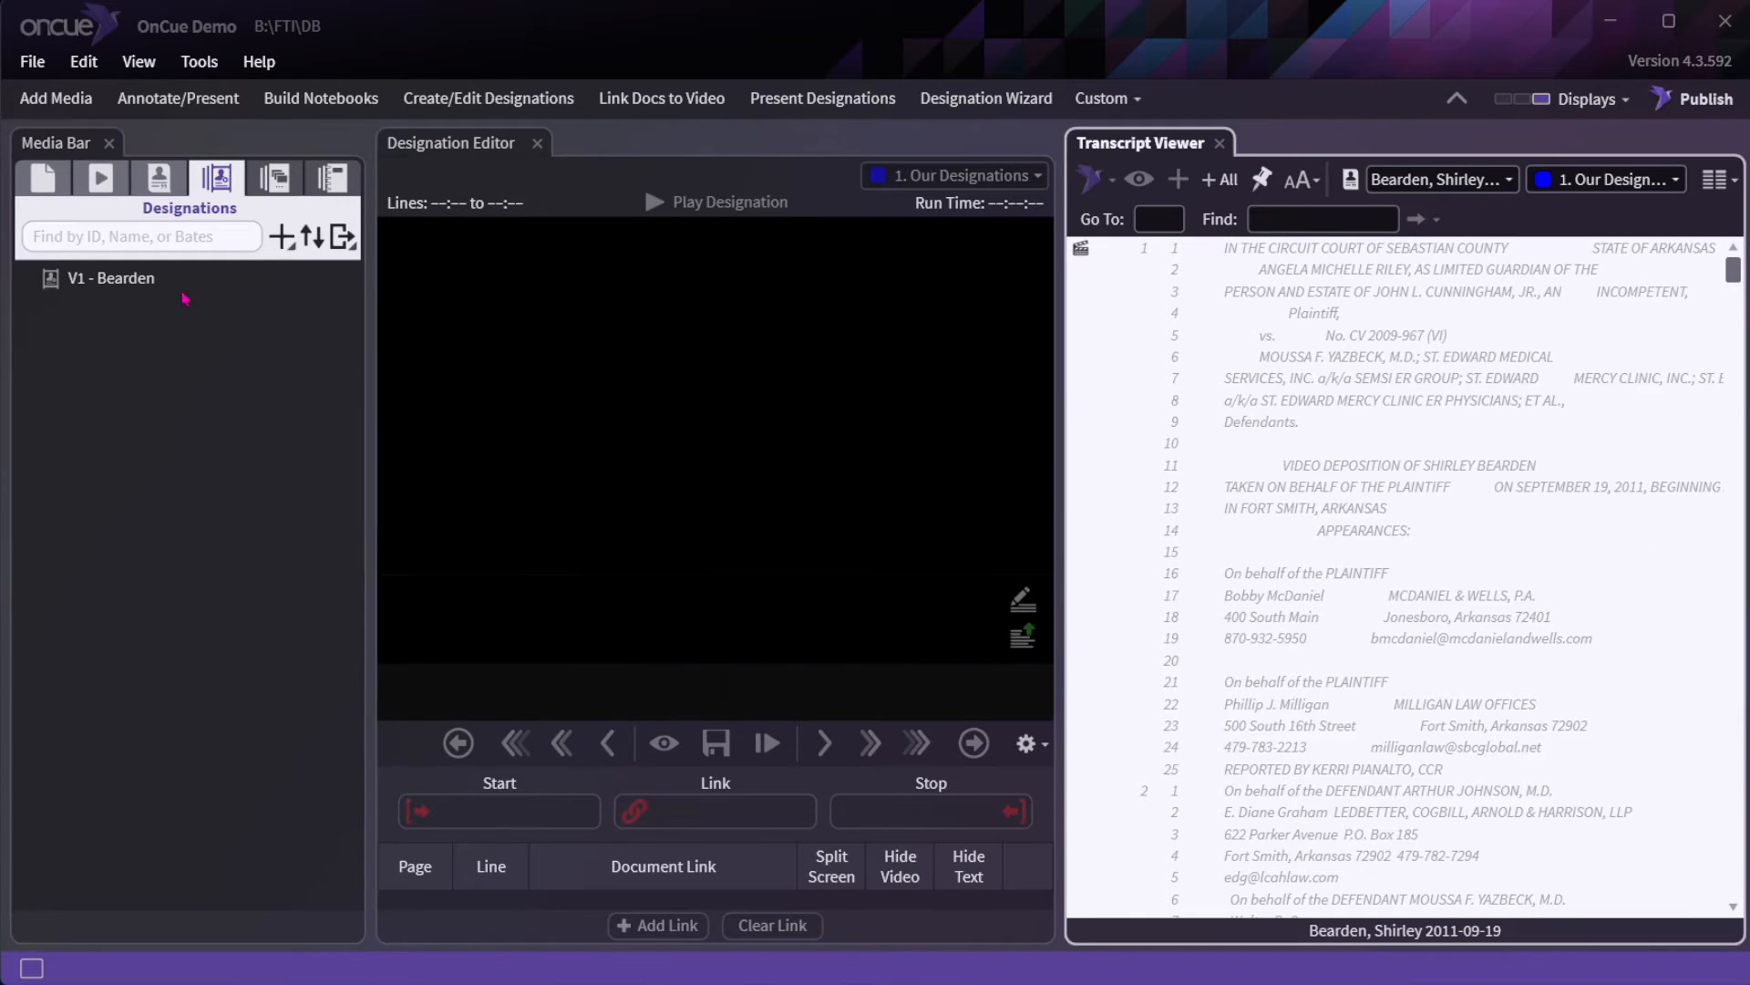
Add transcript lines 4:18 to 4:20 to designation list V1 with the "1. Our Designations" highlighter.
{"action": "left_click", "coordinate": [126, 281]}
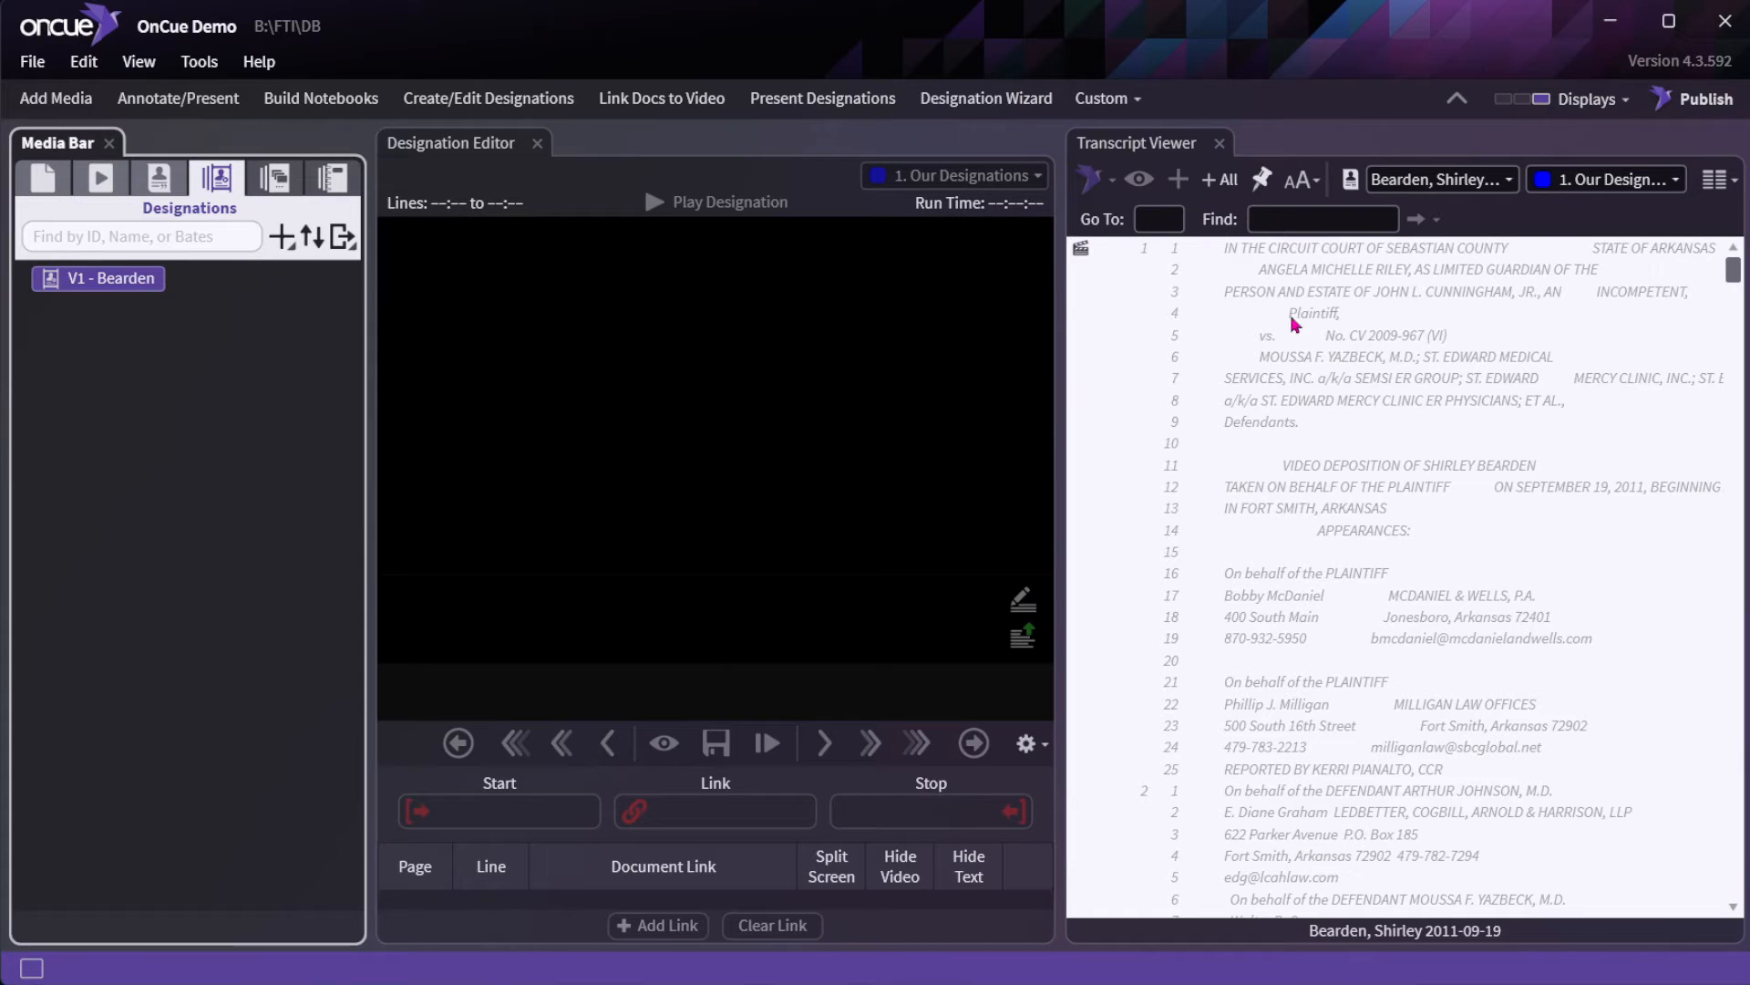
{"action": "left_click", "coordinate": [1470, 185]}
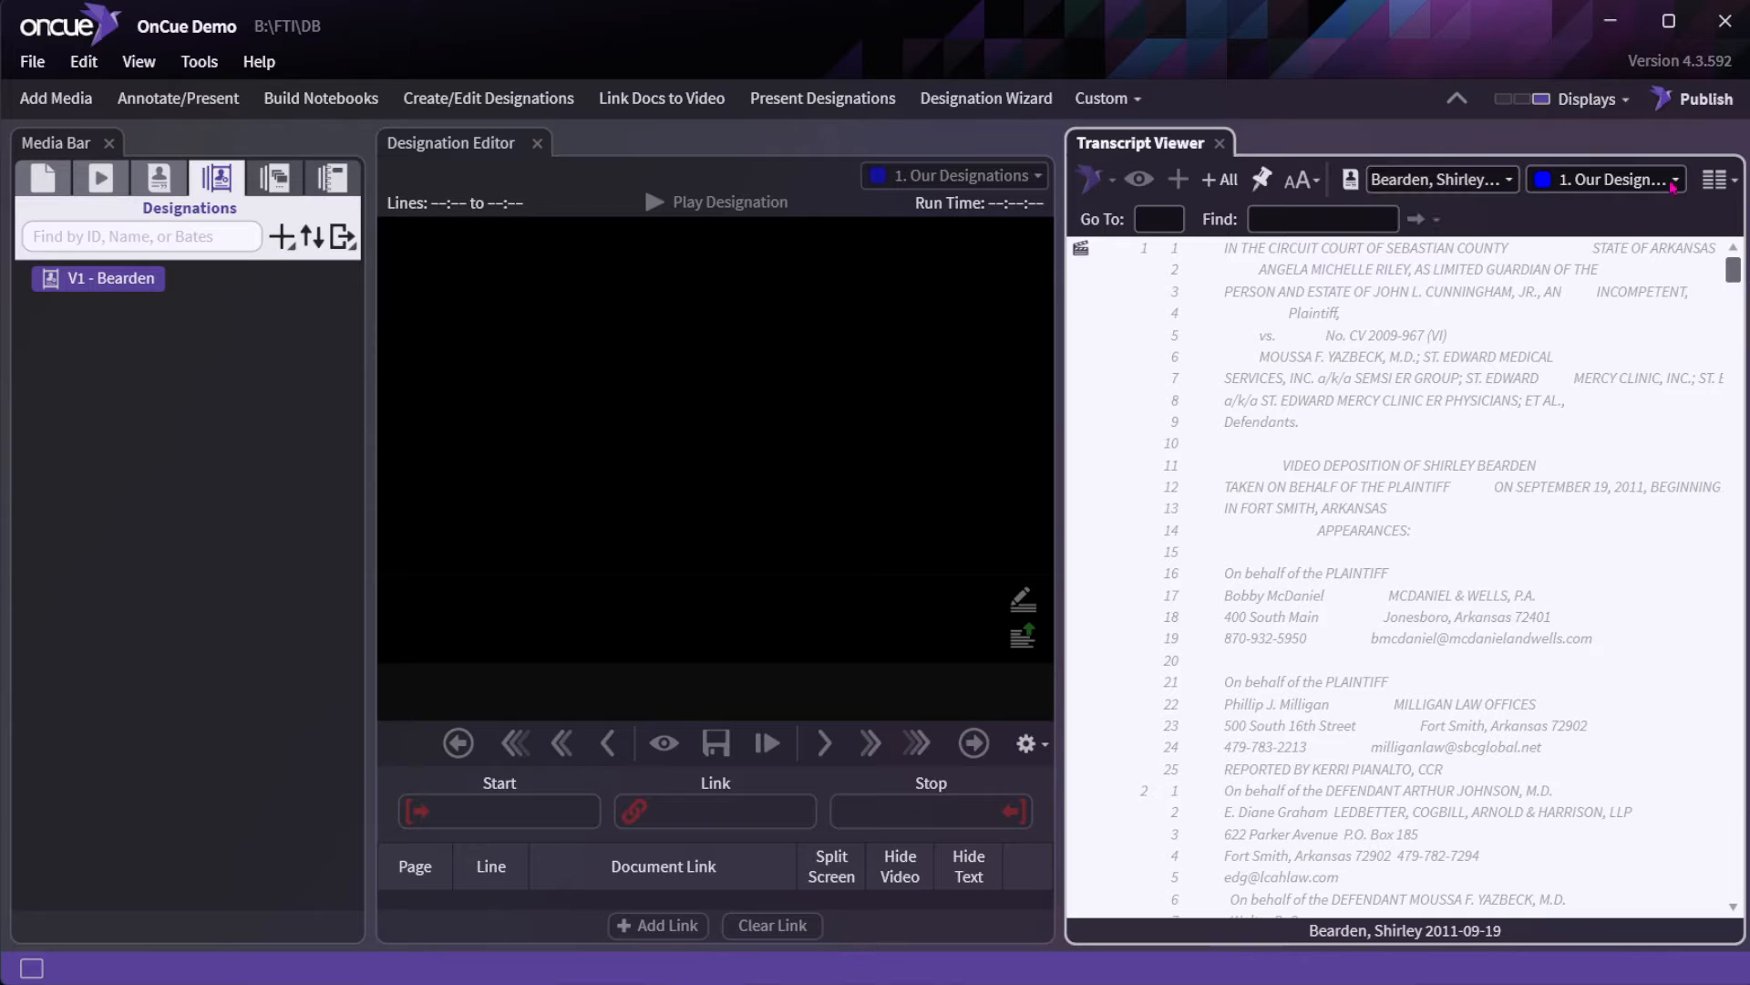
{"action": "left_click", "coordinate": [1674, 183]}
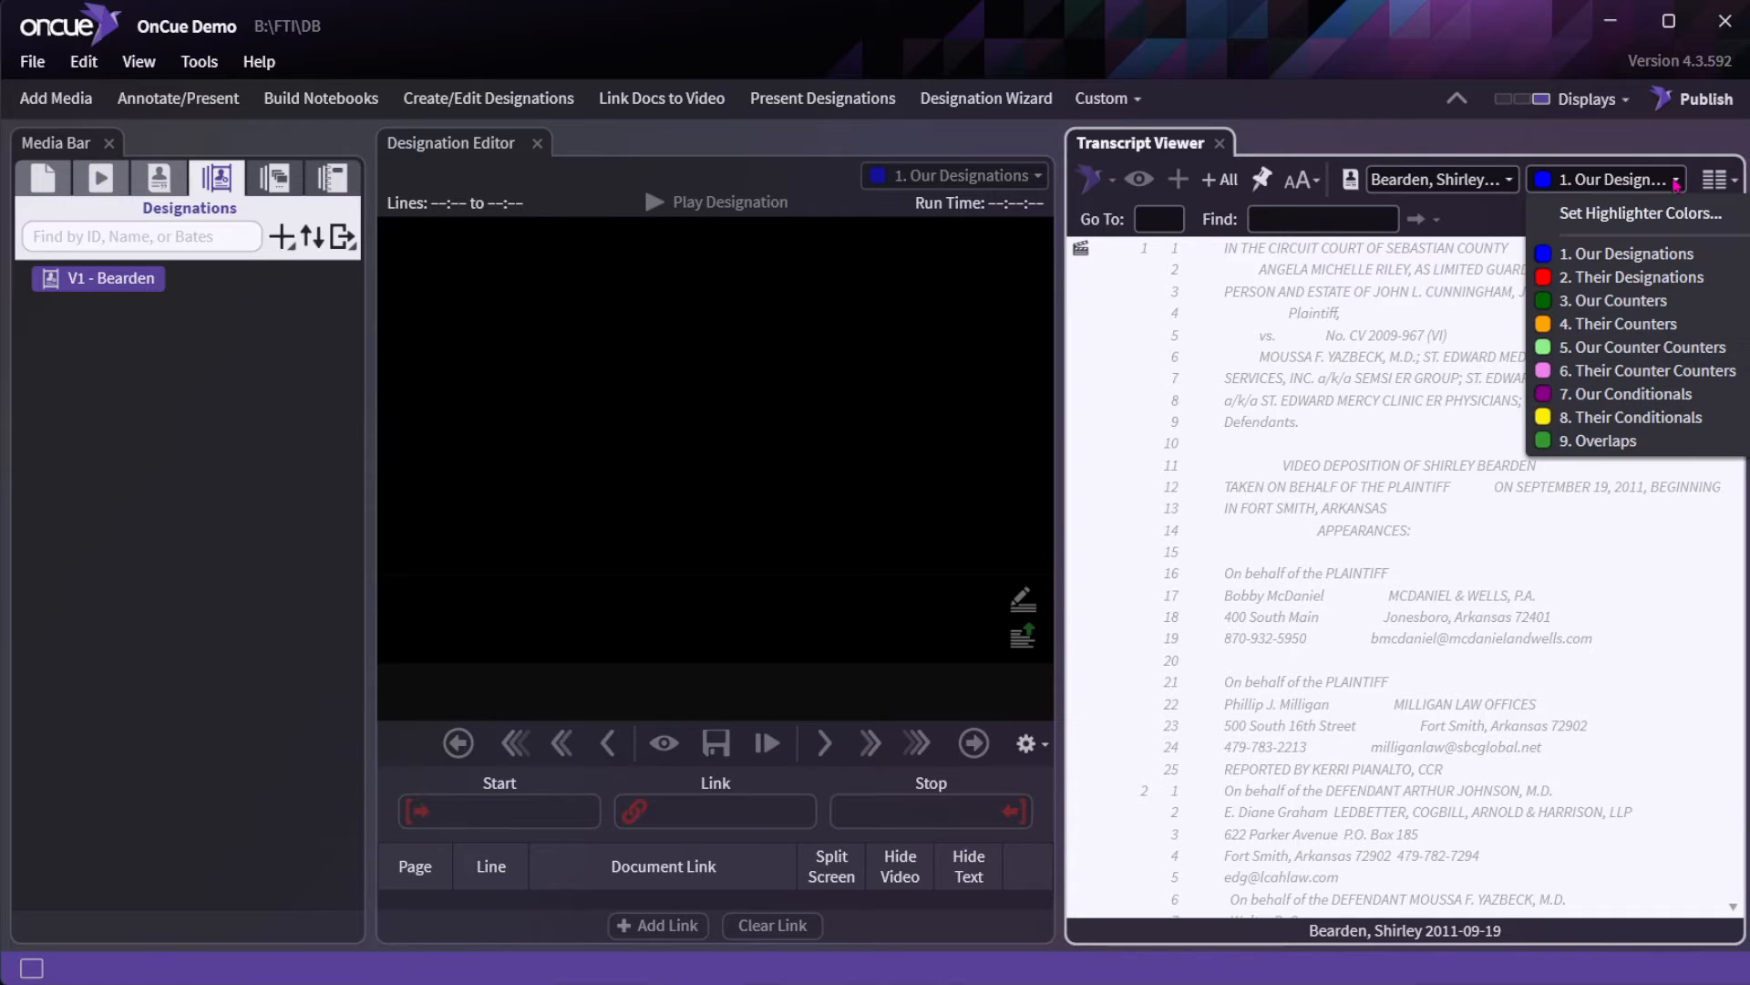
{"action": "left_click", "coordinate": [1632, 261]}
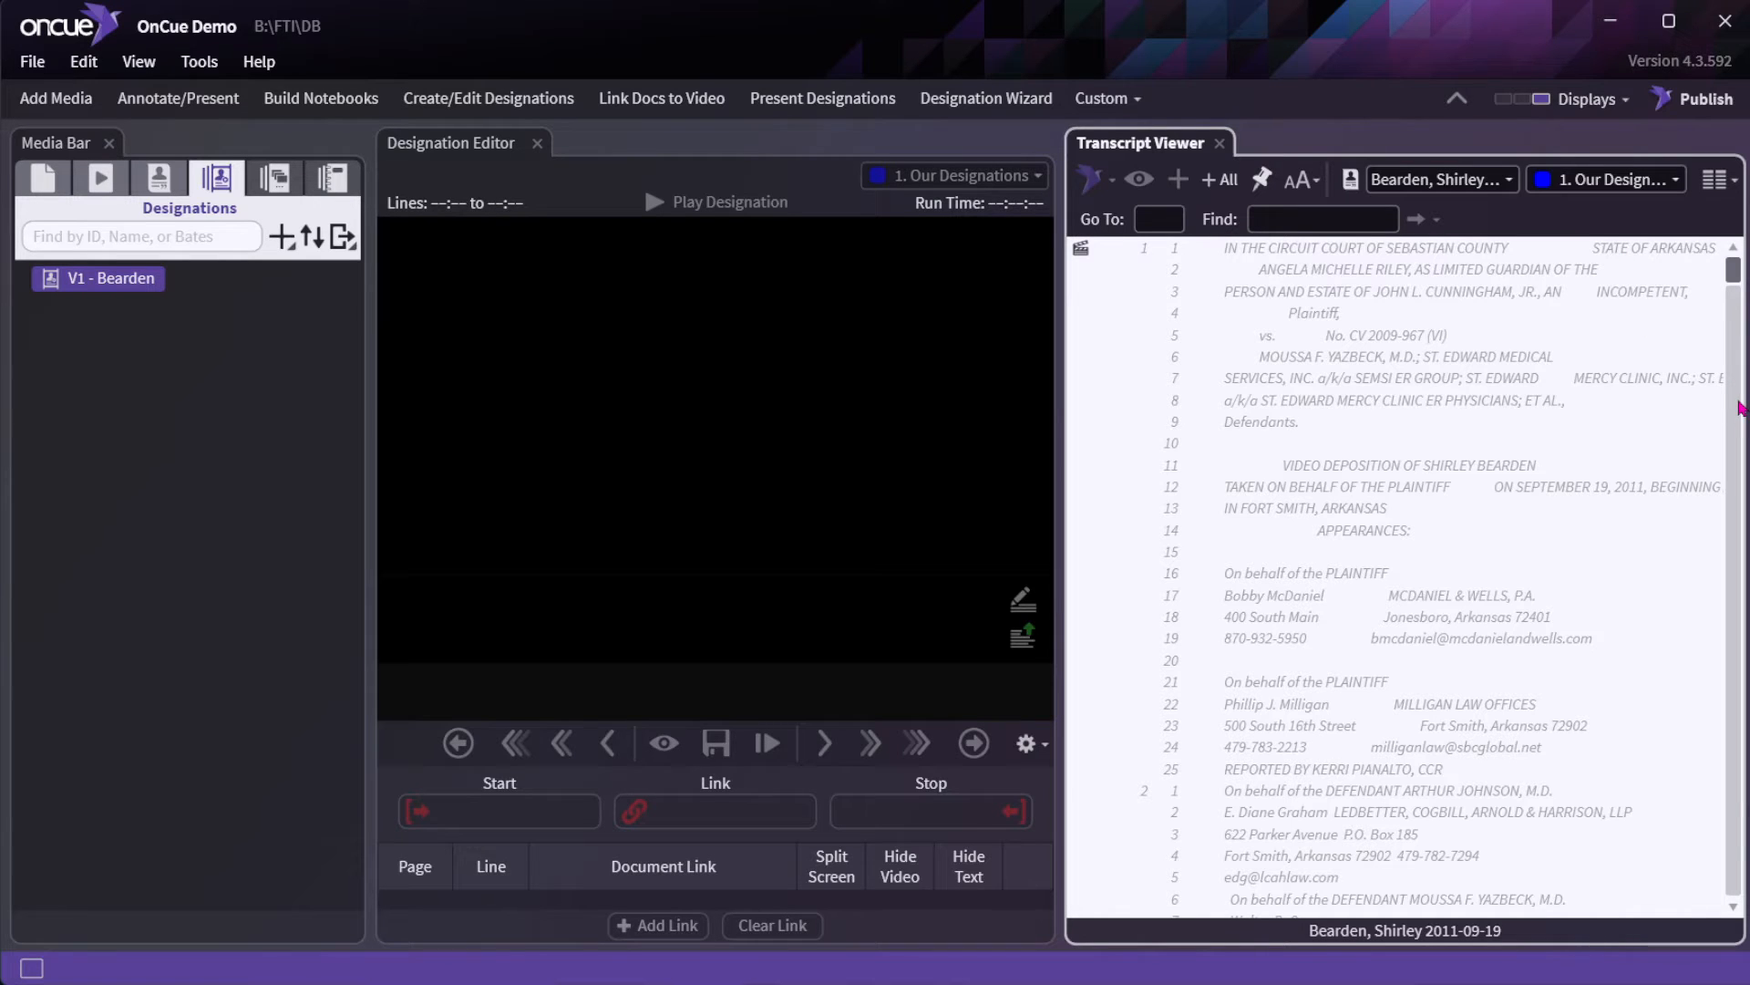
{"action": "scroll", "coordinate": [1736, 407], "scroll_direction": "down", "scroll_amount": 20}
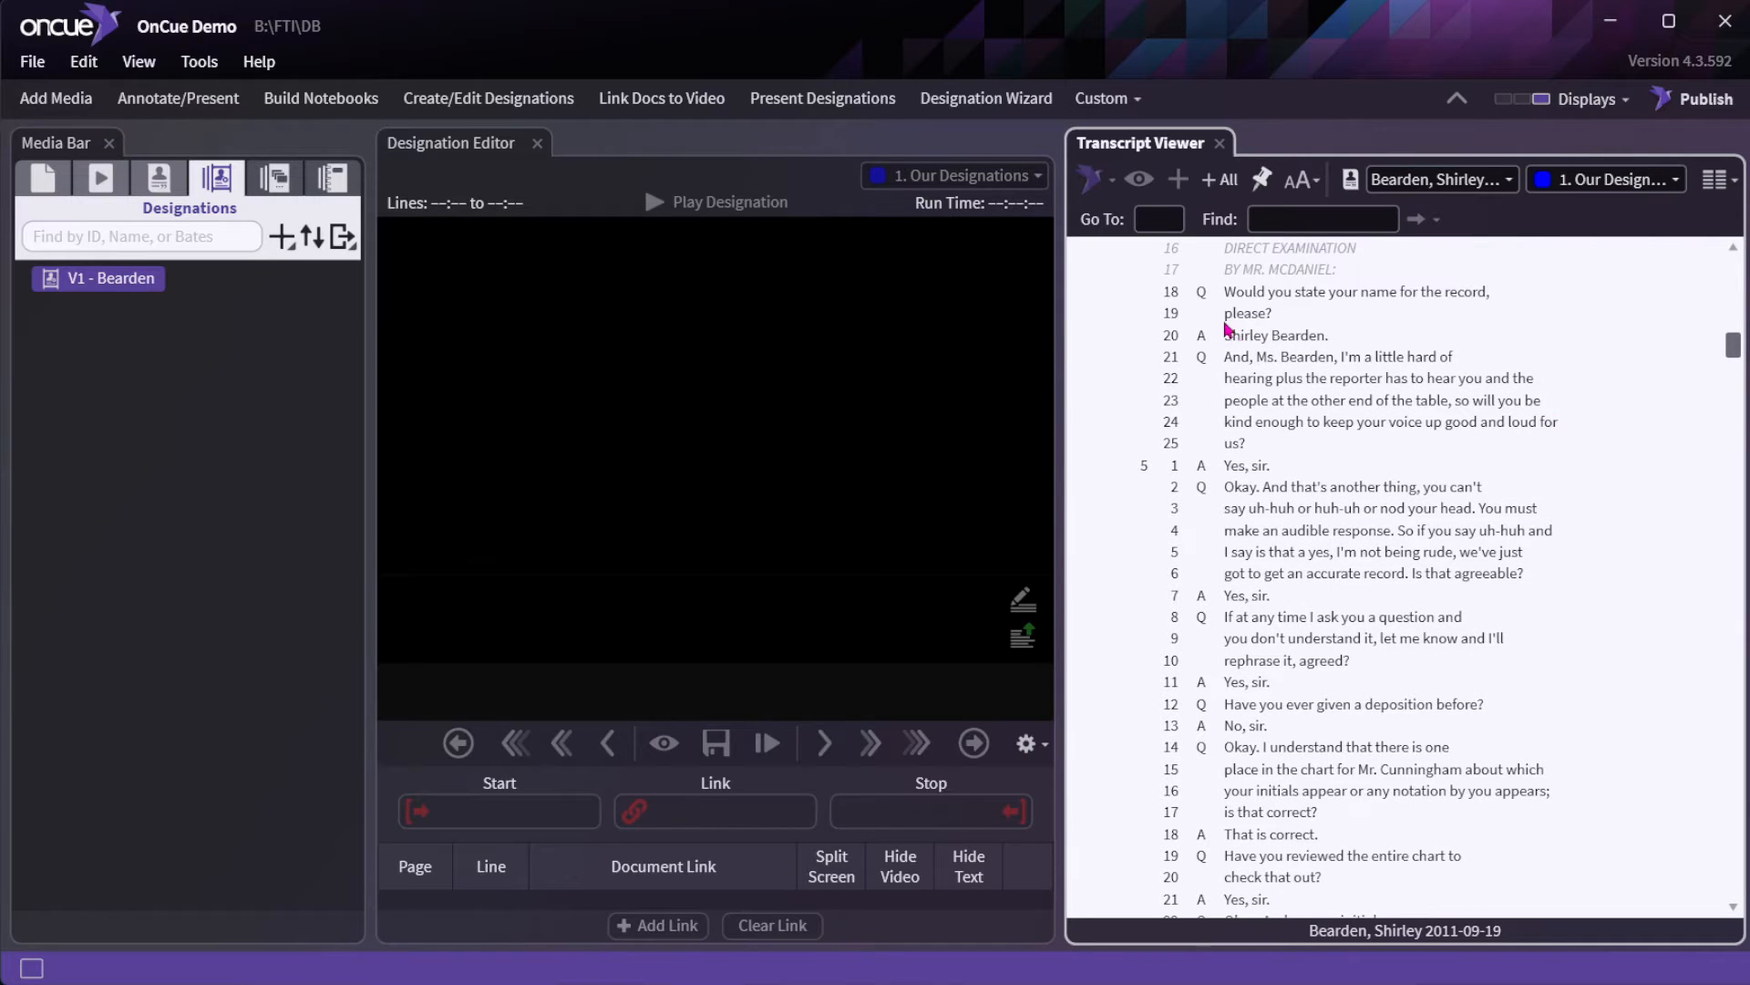
{"action": "mouse_move", "coordinate": [1294, 297]}
{"action": "left_mouse_down"}
{"action": "mouse_move", "coordinate": [1305, 339]}
{"action": "mouse_move", "coordinate": [1281, 323]}
{"action": "left_mouse_up"}
{"action": "right_click", "coordinate": [1281, 324]}
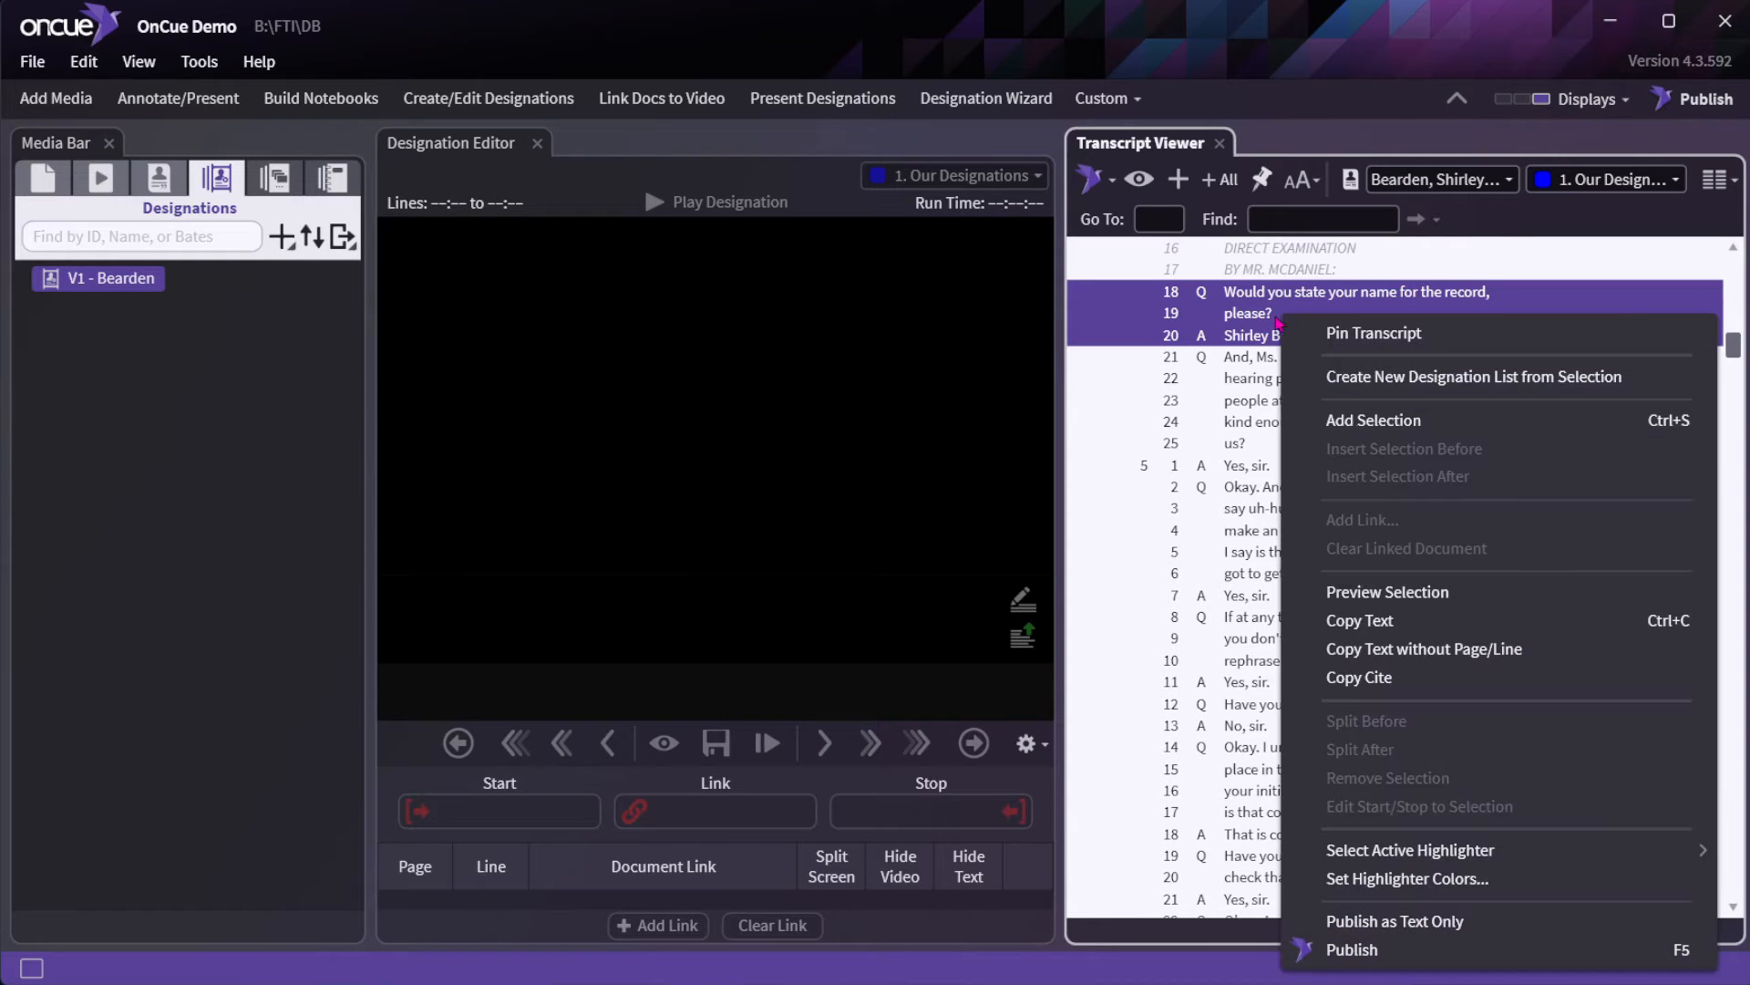
{"action": "left_click", "coordinate": [1378, 422]}
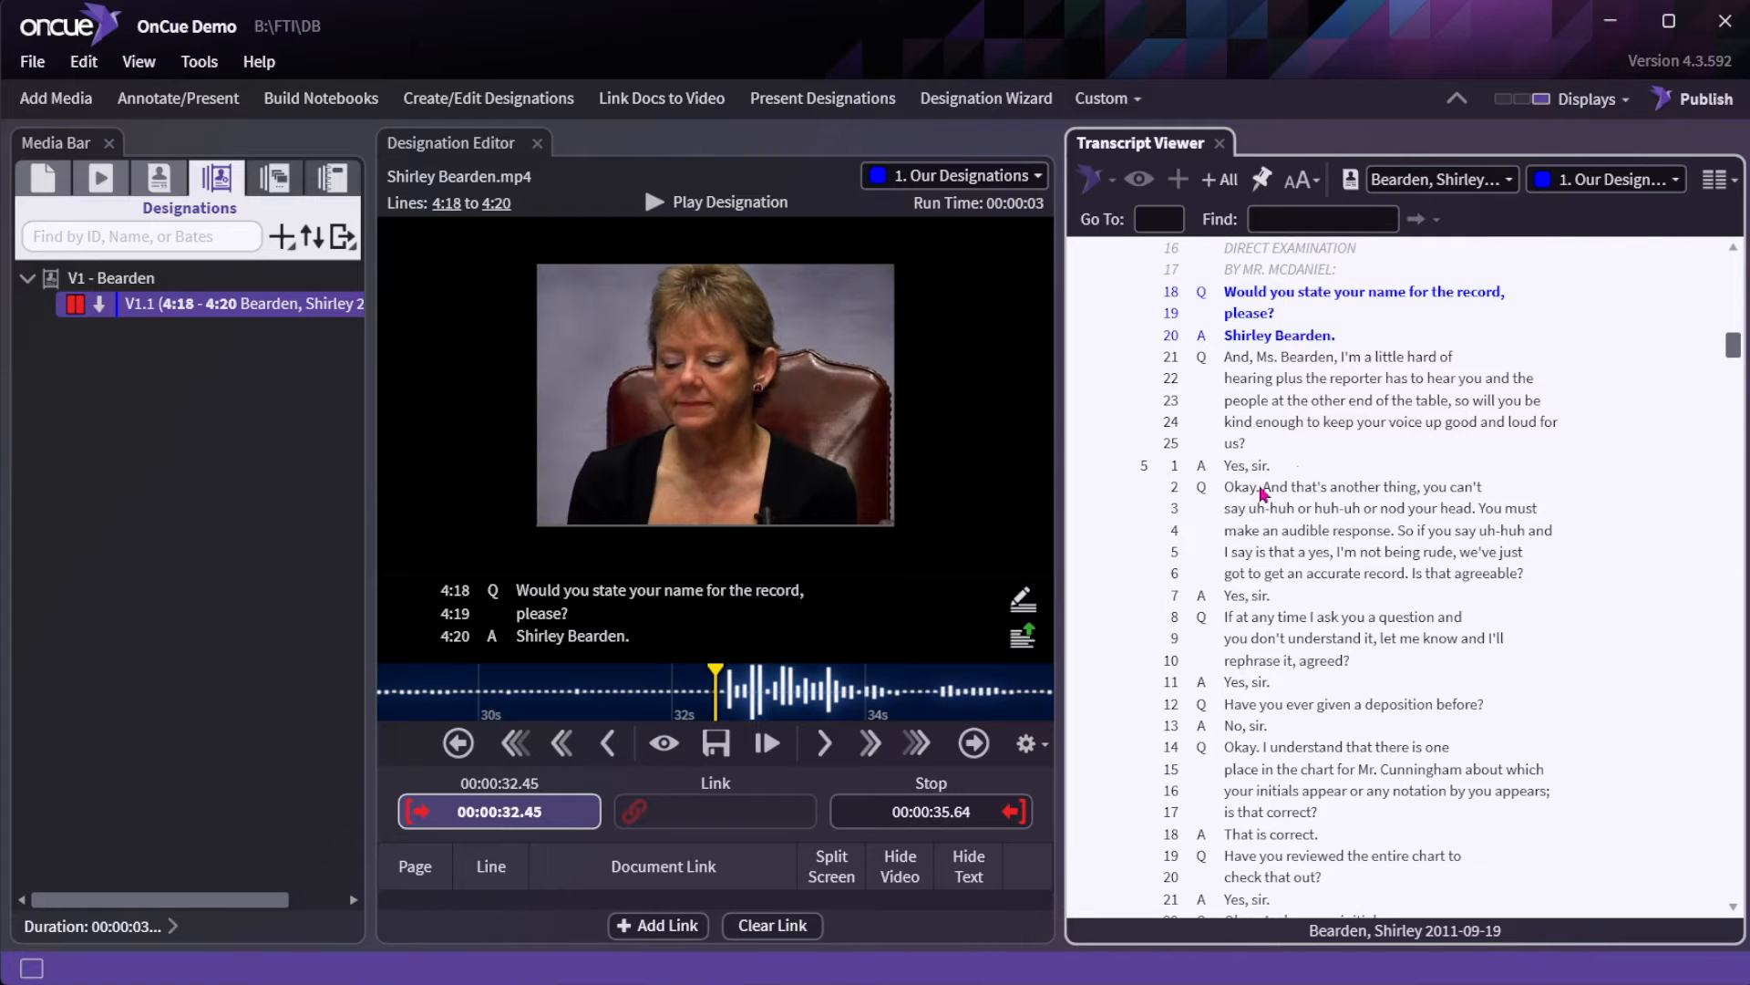
Add transcript lines 5:02 to 5:07 to list V1 as another of our designations.
{"action": "left_click_drag", "start_coordinate": [1263, 495], "coordinate": [1278, 594]}
{"action": "right_click", "coordinate": [1252, 532]}
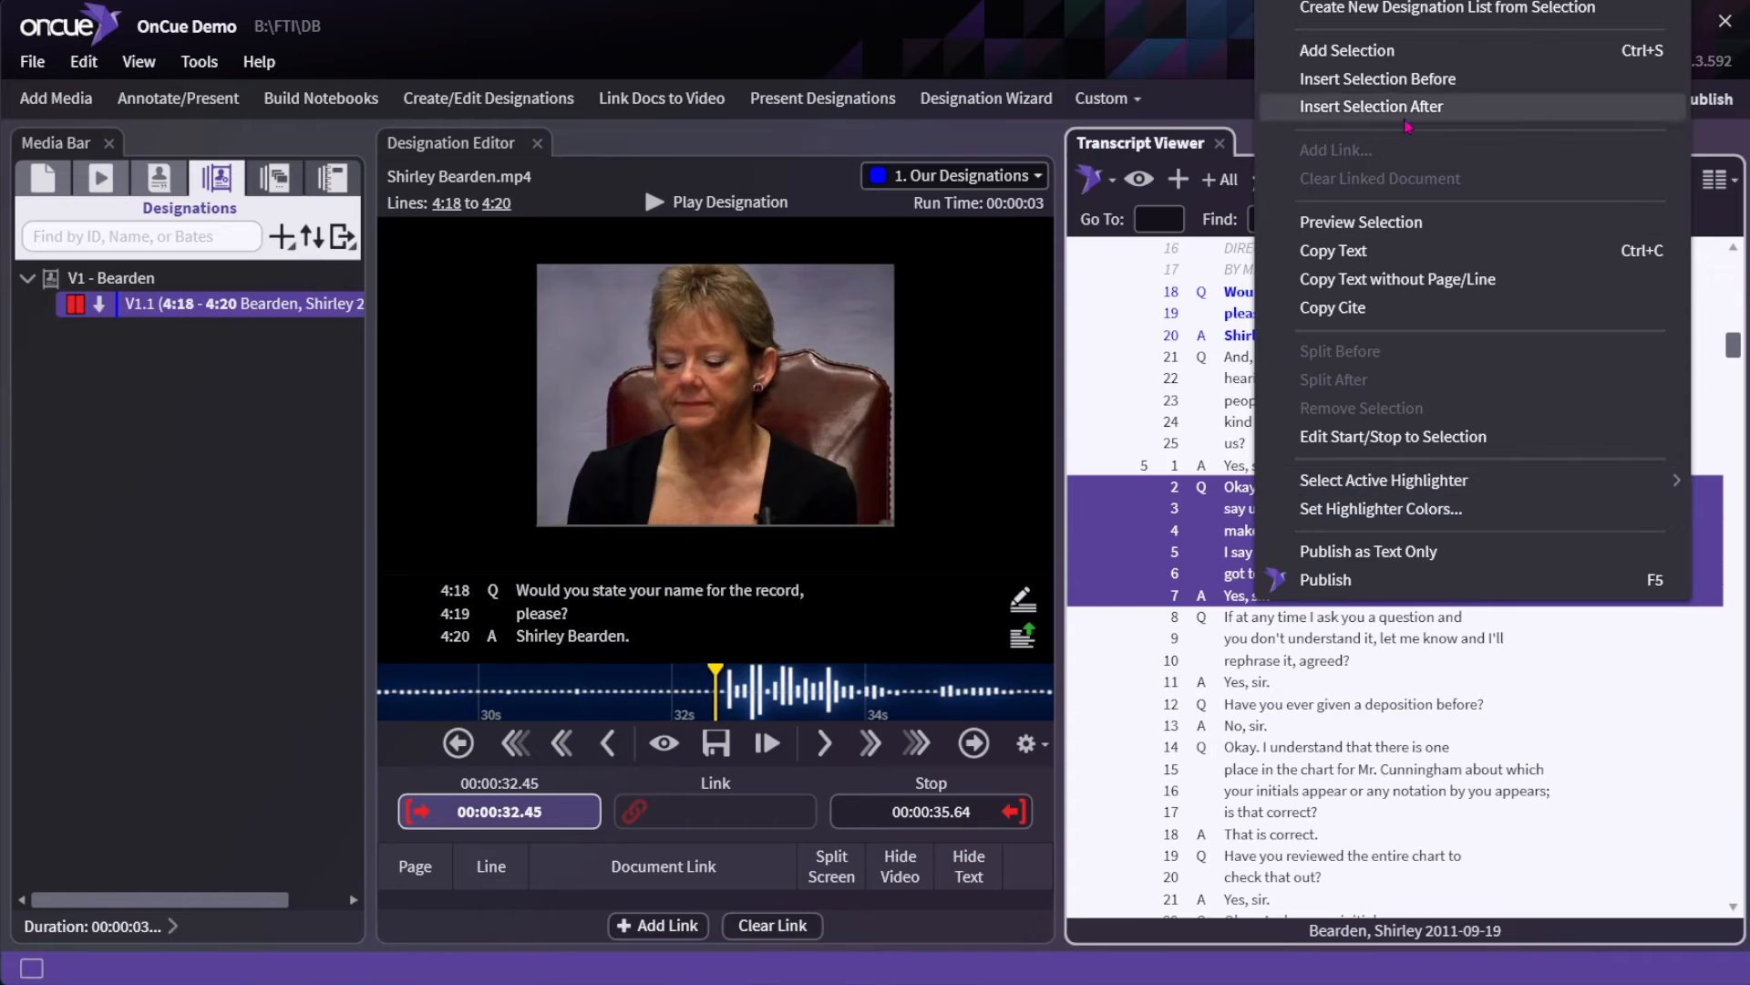
{"action": "left_click", "coordinate": [1358, 52]}
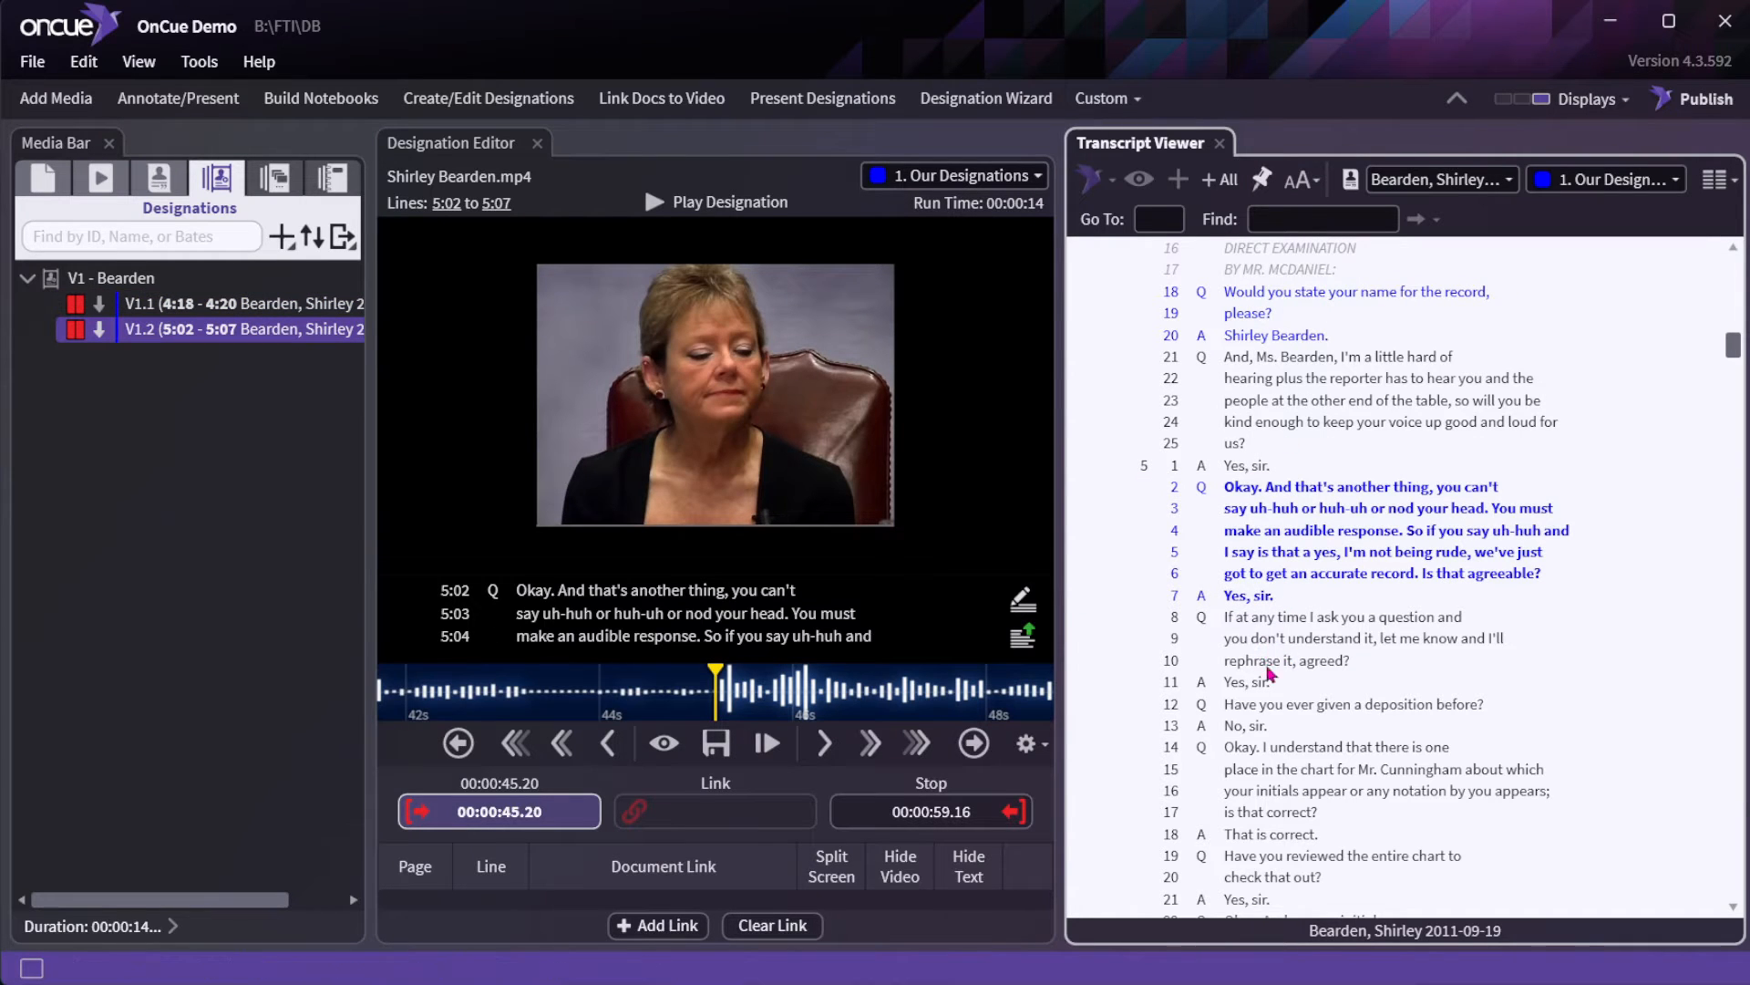
Add transcript lines 5:12 to 5:13 to list V1 with the "2. Their Designations" highlighter.
{"action": "left_click_drag", "start_coordinate": [1256, 699], "coordinate": [1255, 727]}
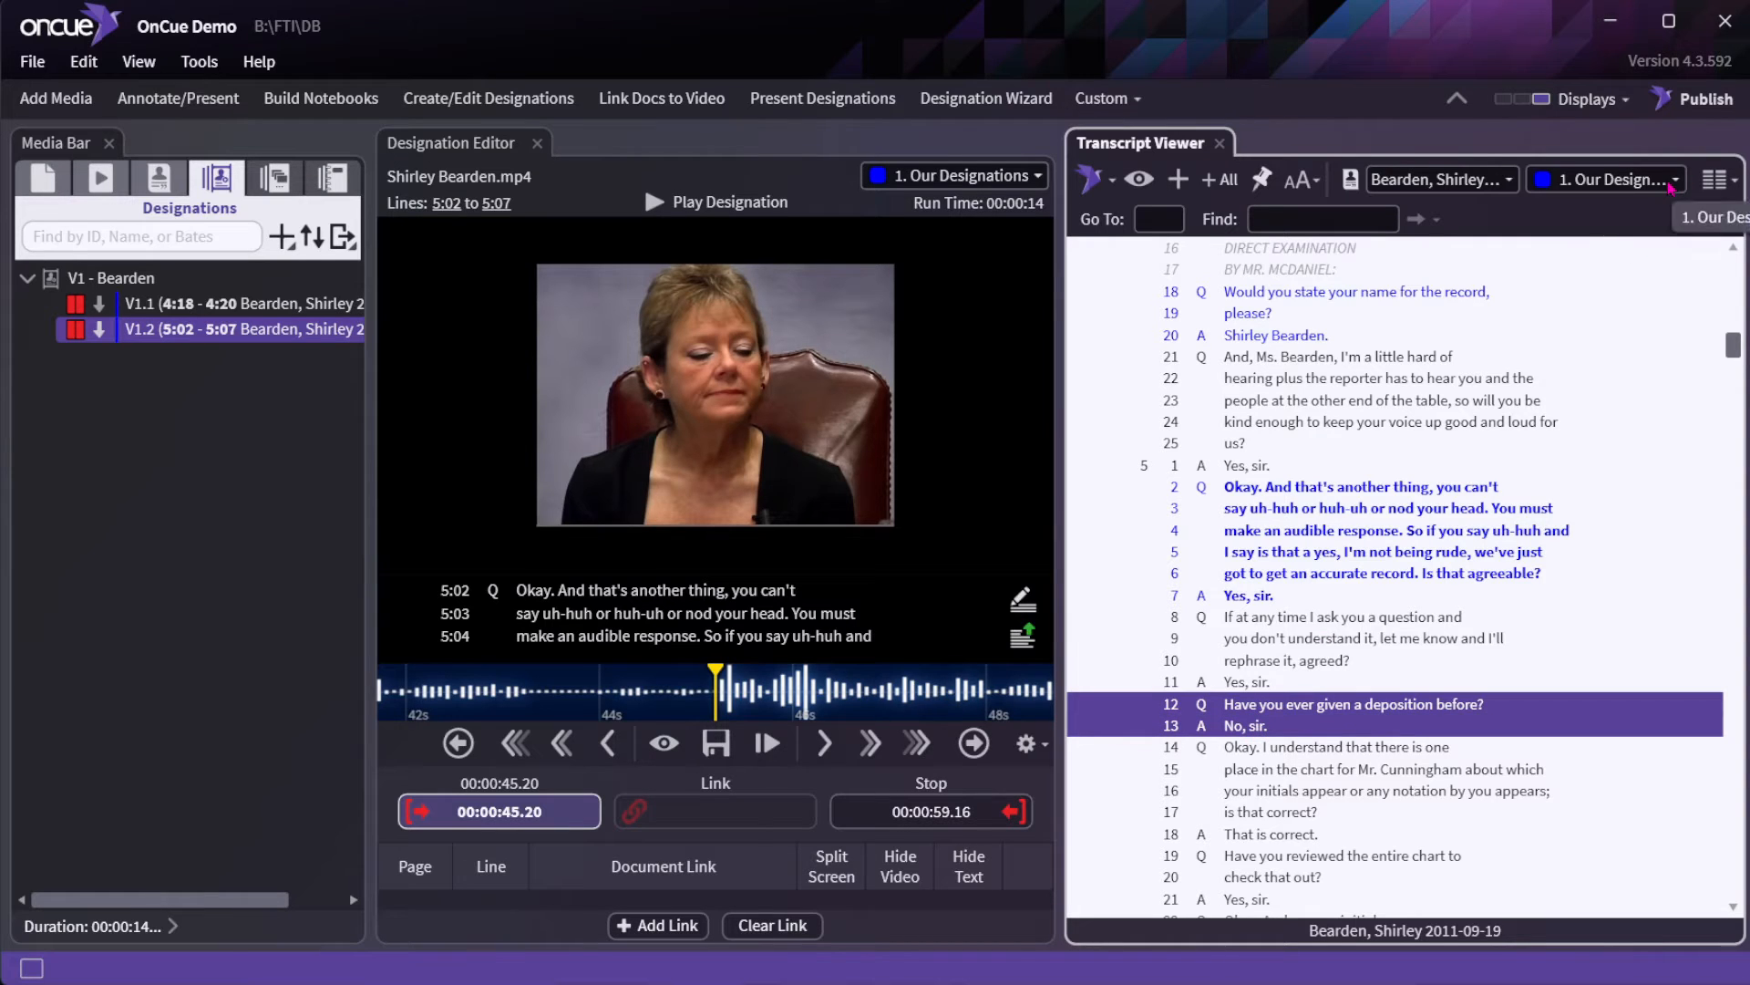
{"action": "left_click", "coordinate": [1673, 180]}
{"action": "left_click", "coordinate": [1609, 278]}
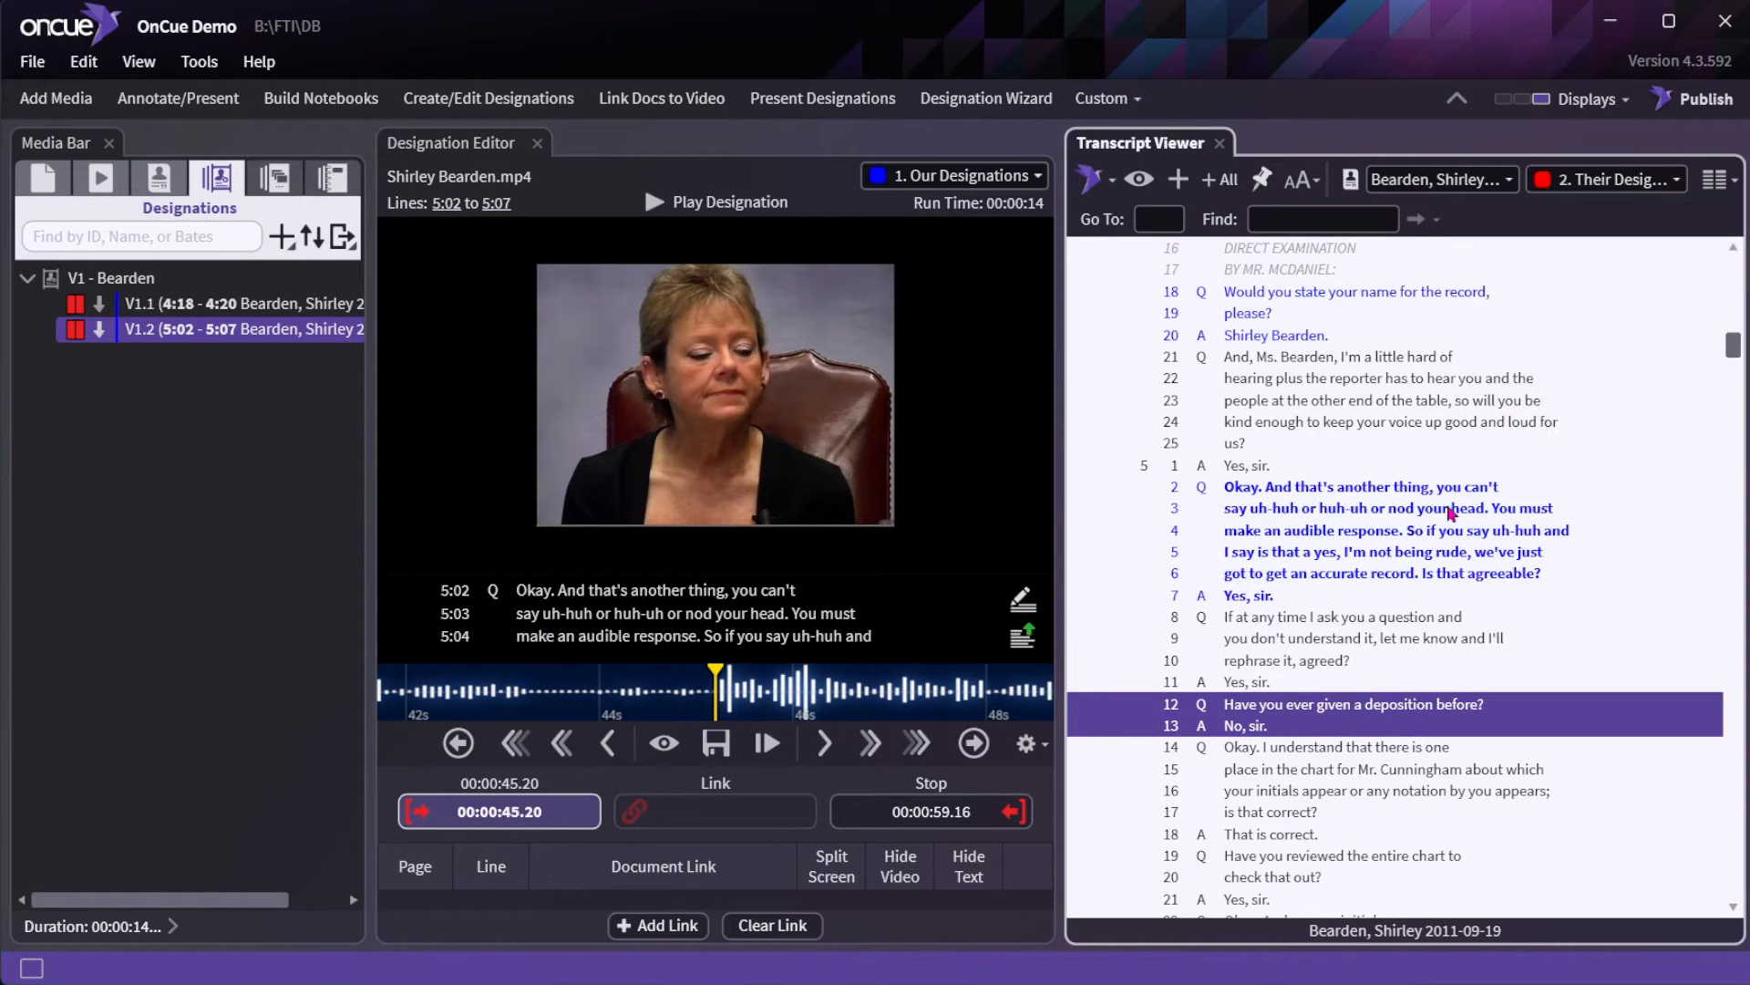
{"action": "right_click", "coordinate": [1172, 723]}
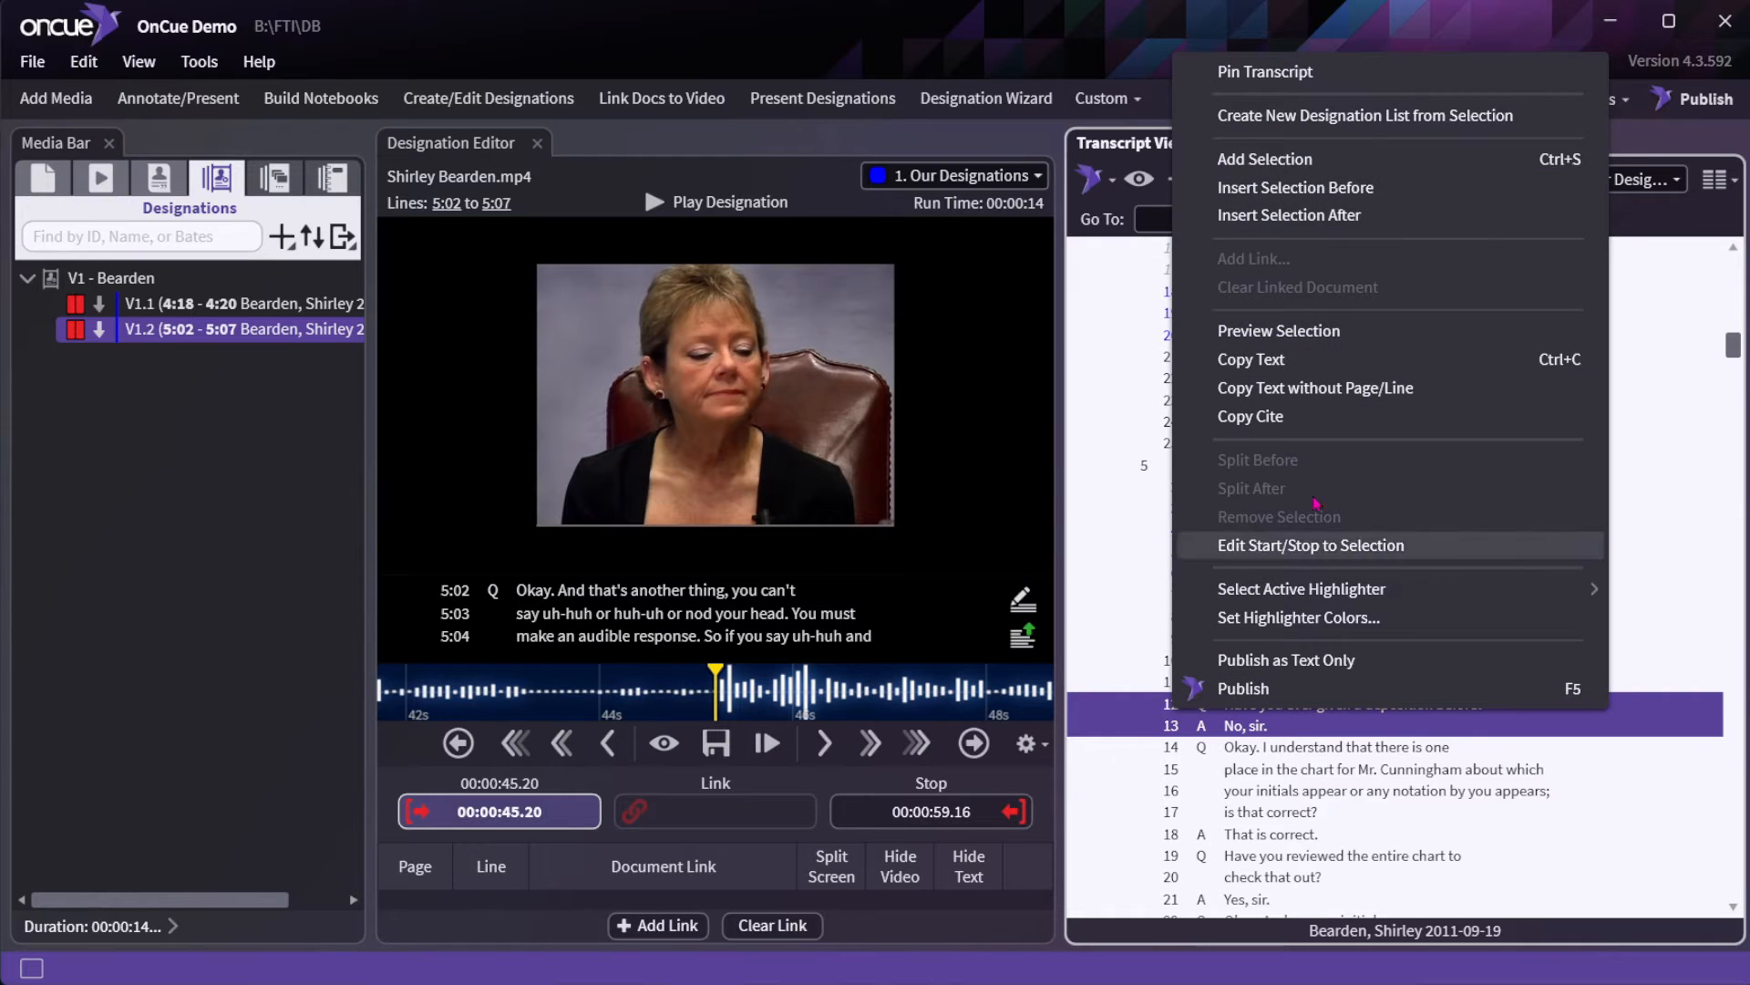
{"action": "left_click", "coordinate": [1261, 159]}
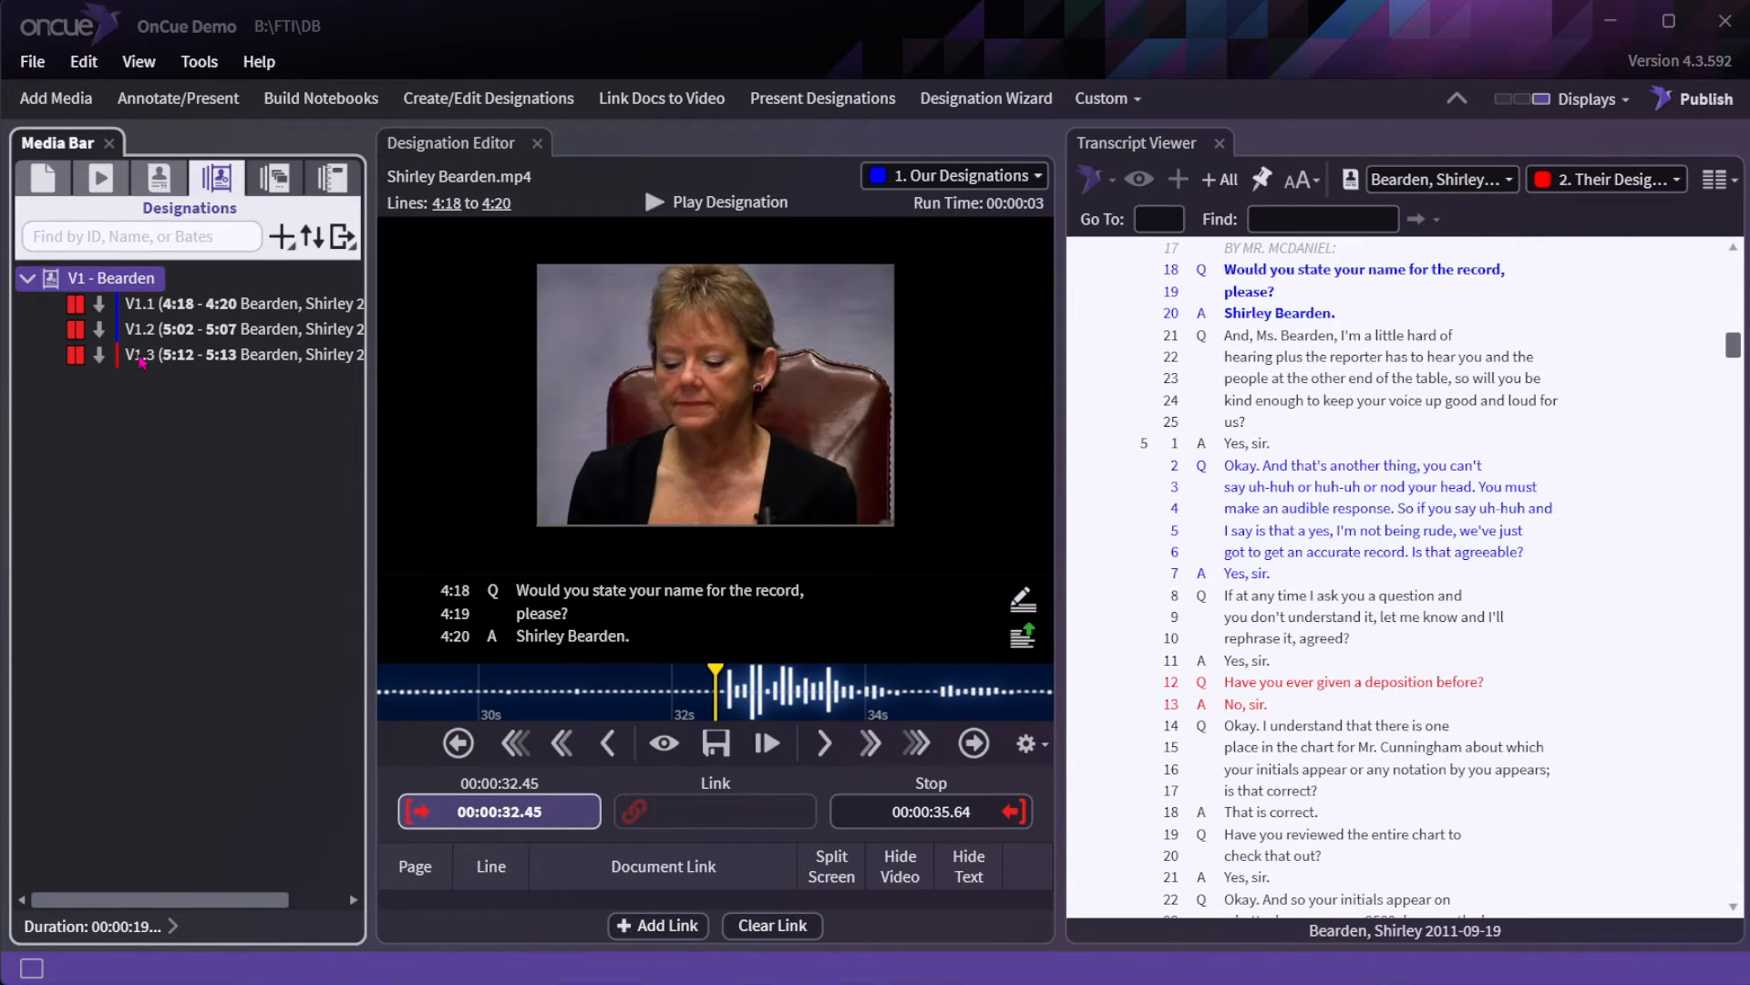
Move designation V1.3 above V1.2 and re-sort list V1 by page/line.
{"action": "left_click_drag", "start_coordinate": [142, 361], "coordinate": [157, 325]}
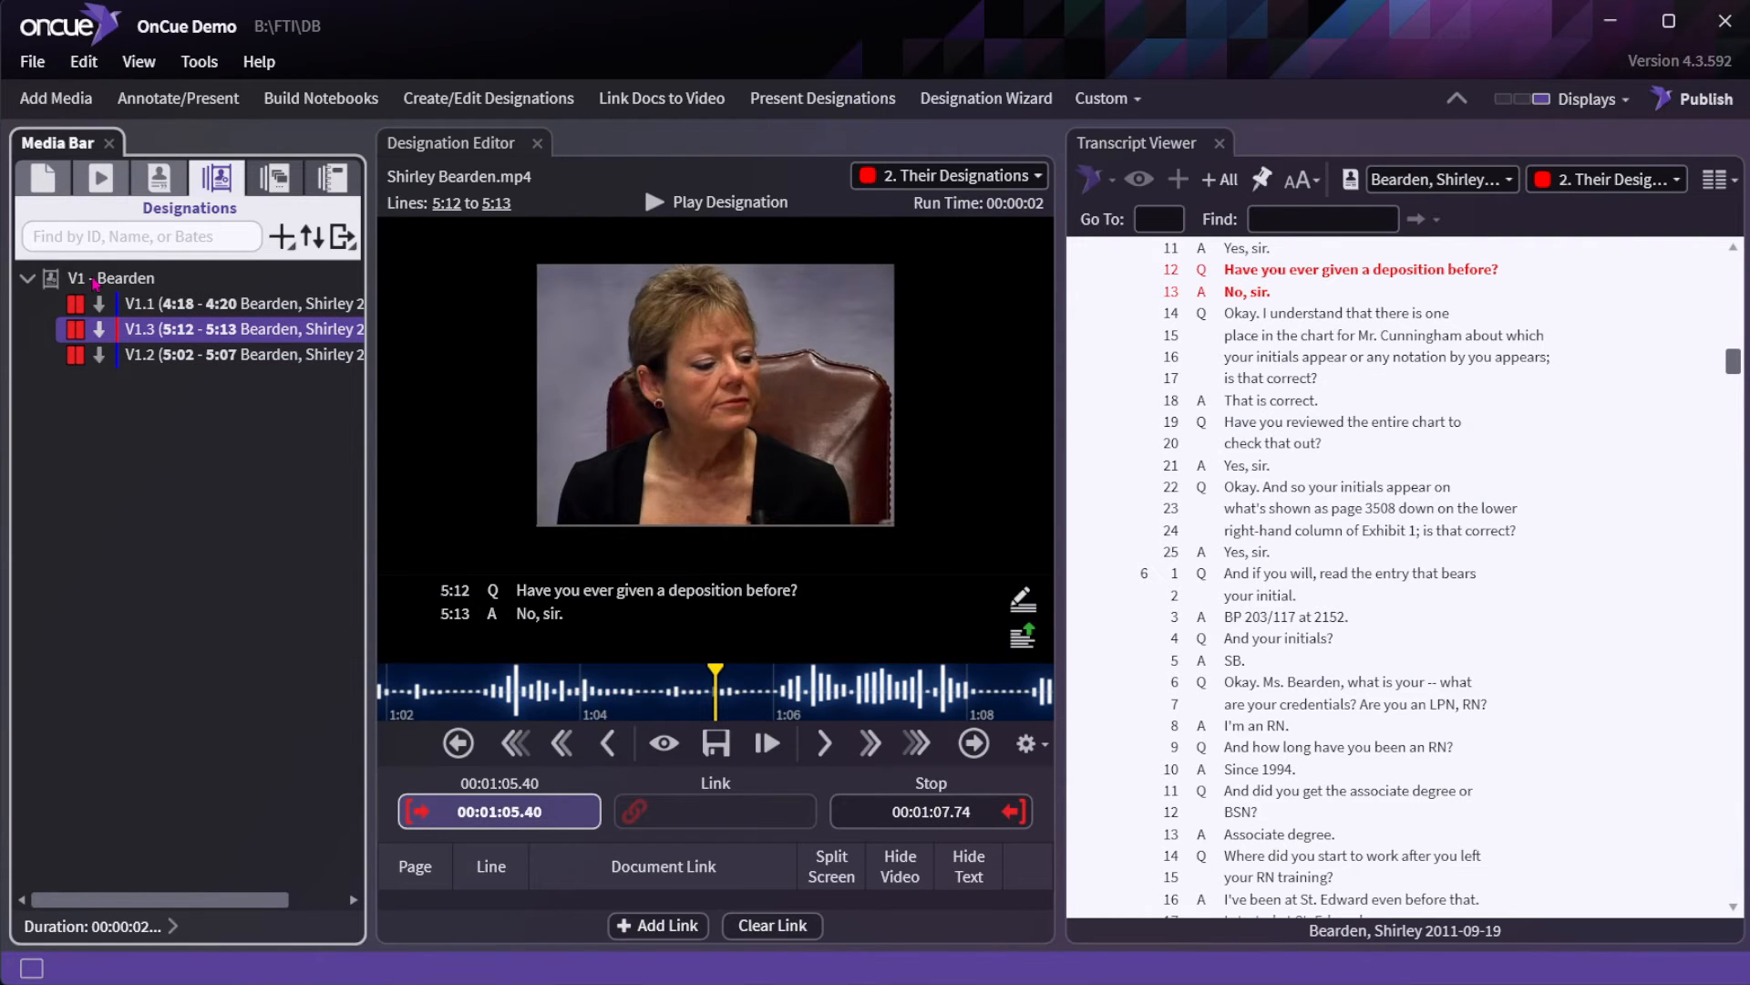
{"action": "right_click", "coordinate": [95, 283]}
{"action": "mouse_move", "coordinate": [164, 964]}
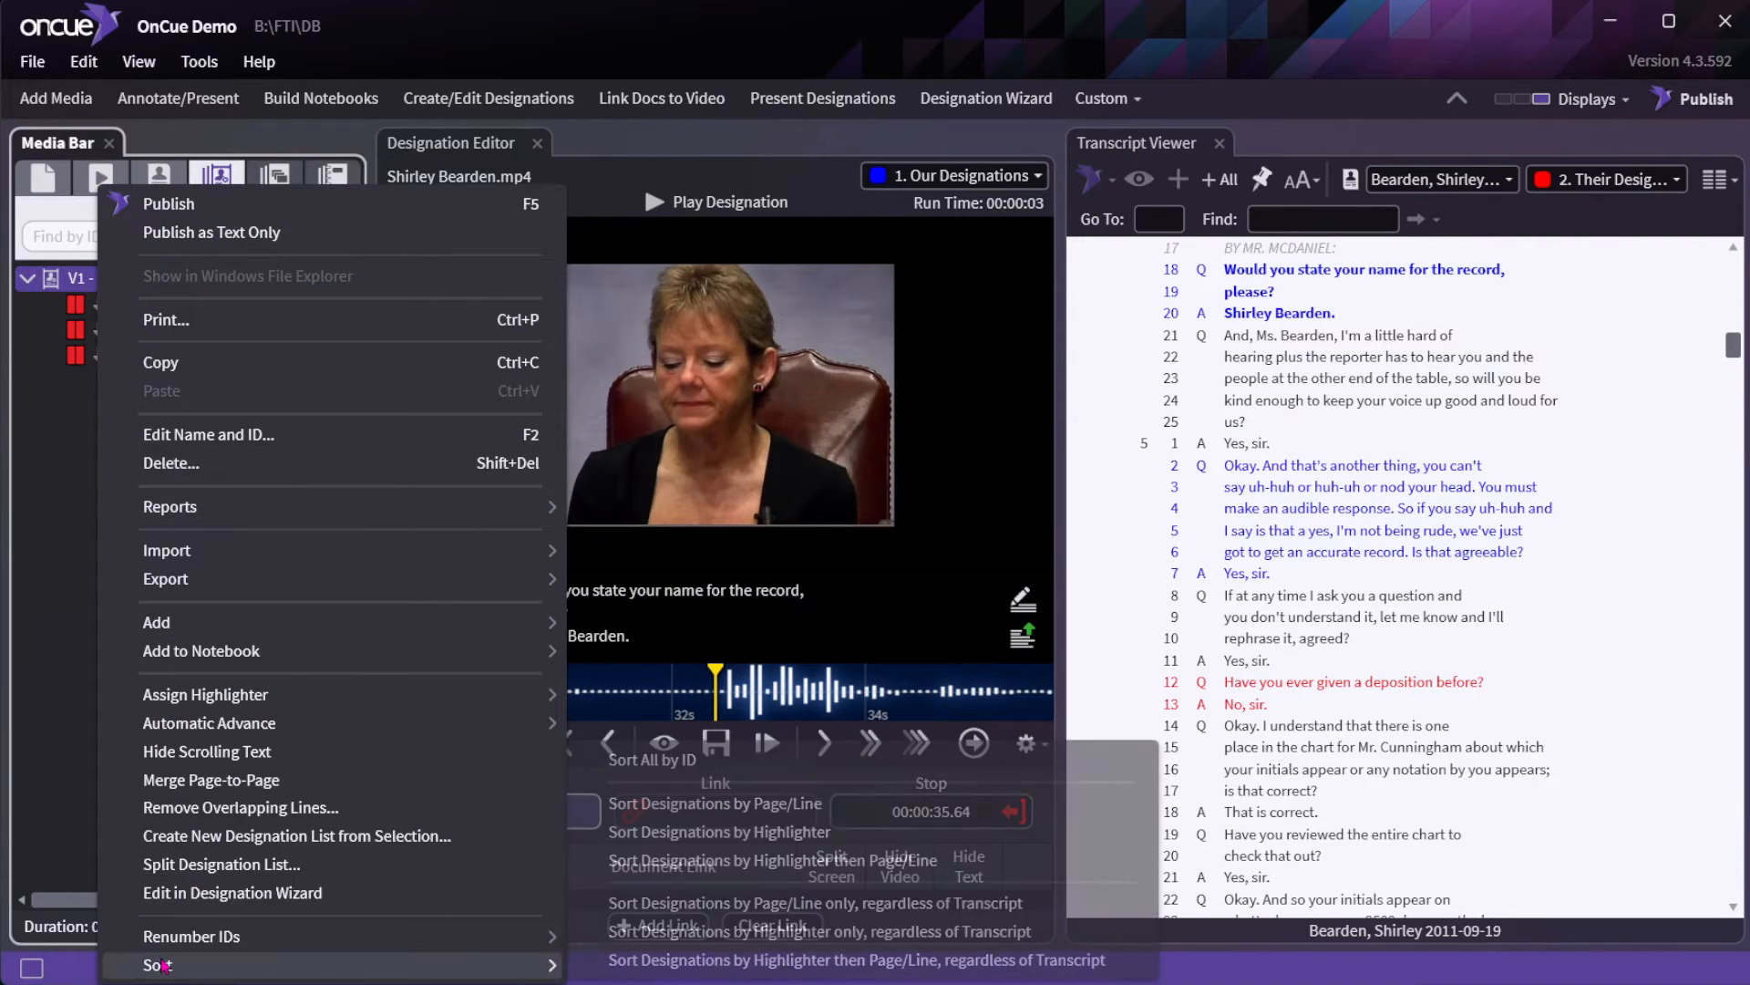
{"action": "left_click", "coordinate": [806, 809]}
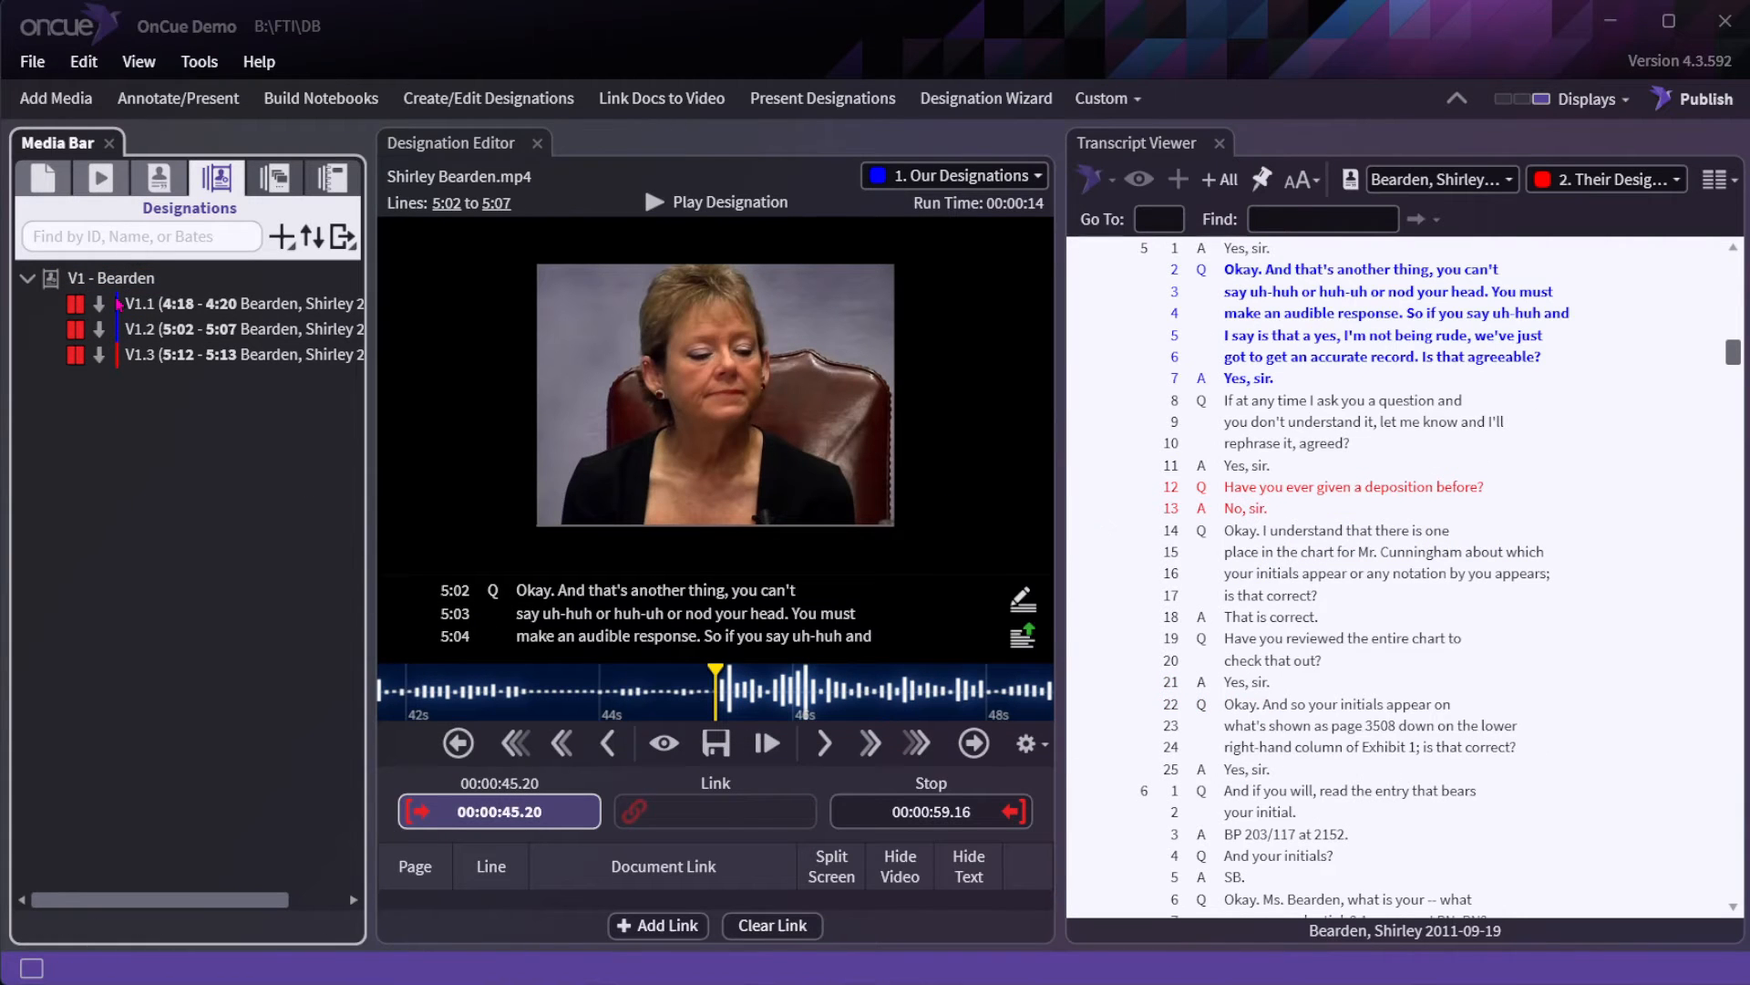
Examine the media information of list V1 for run times per highlighter and in total, and close it.
{"action": "left_click", "coordinate": [114, 278]}
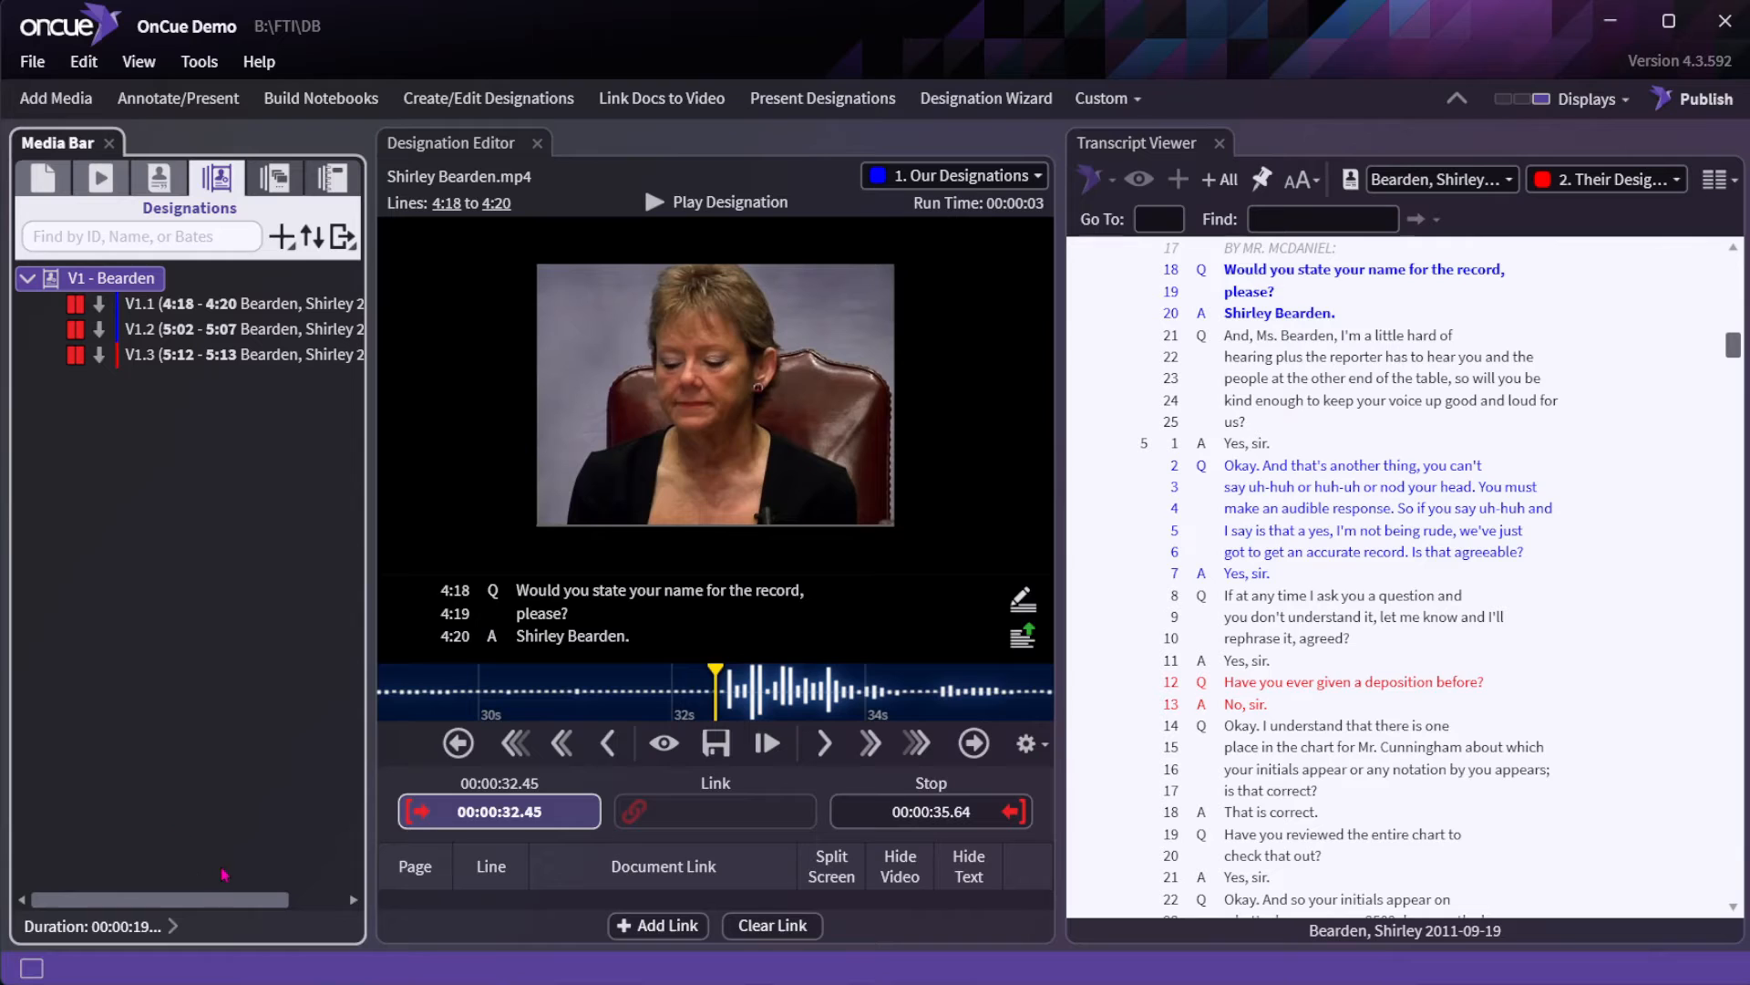
{"action": "left_click", "coordinate": [173, 927]}
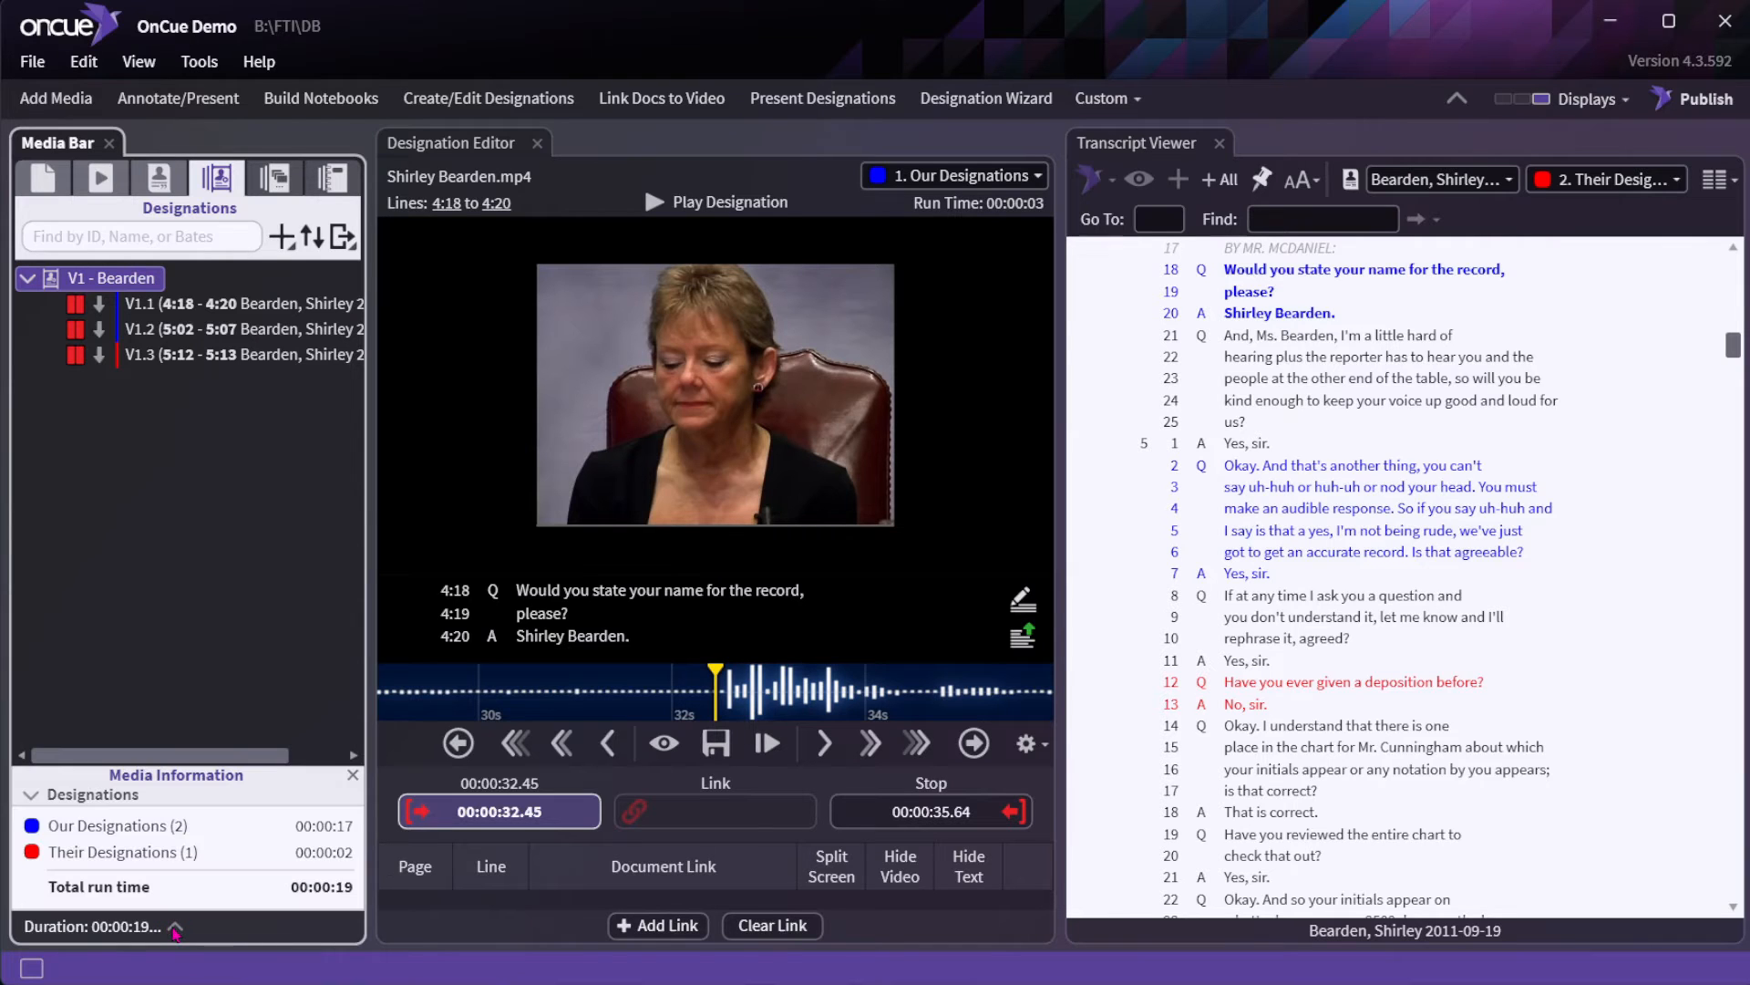
{"action": "left_click", "coordinate": [194, 312]}
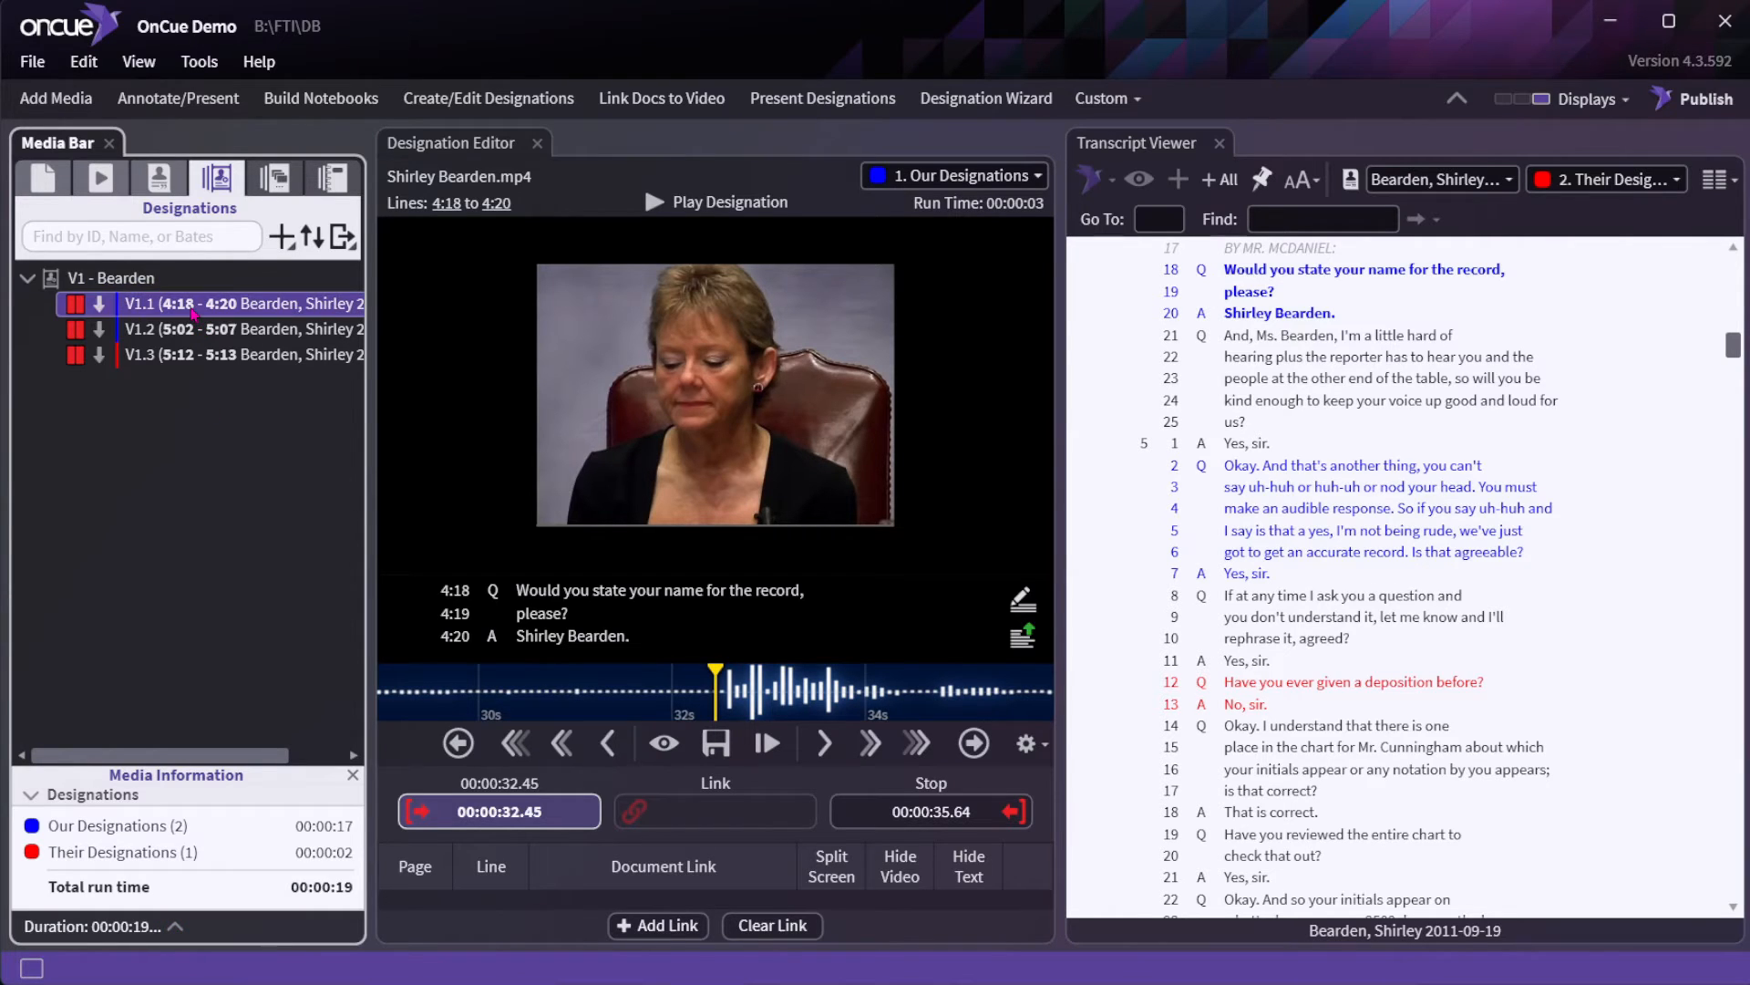
{"action": "left_click", "coordinate": [353, 801]}
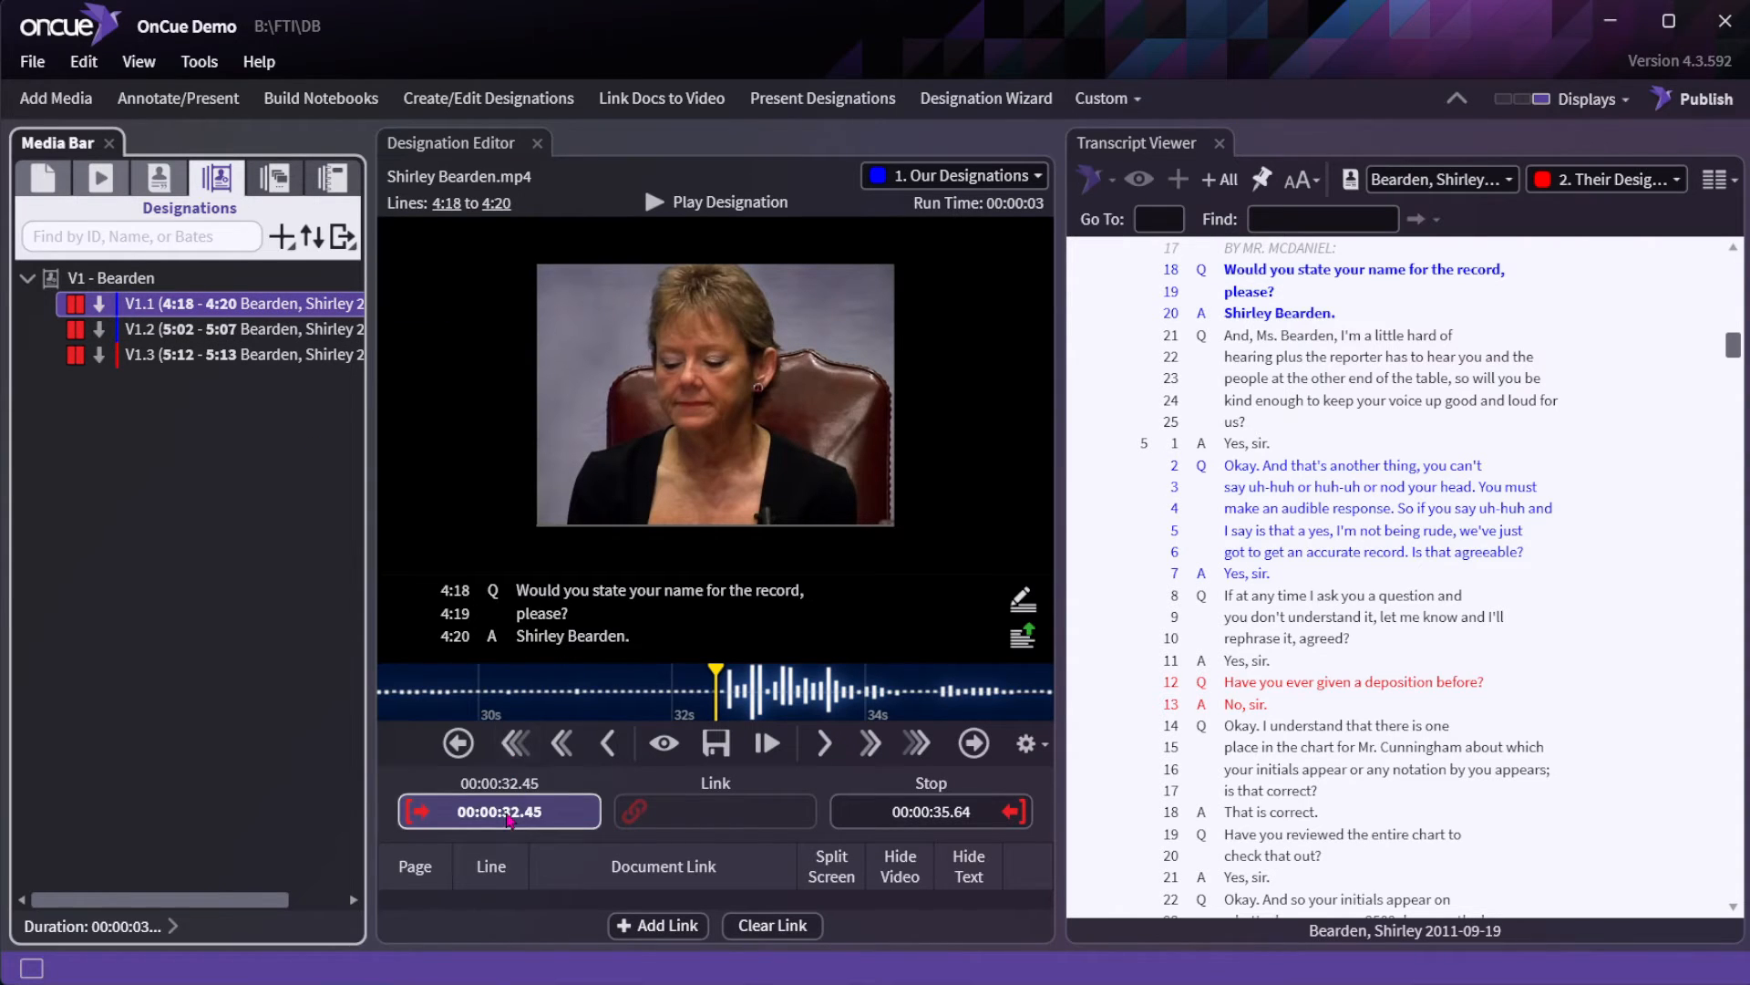
Preview and save the start and stop tune positions of designation V1.1.
{"action": "left_click", "coordinate": [508, 819]}
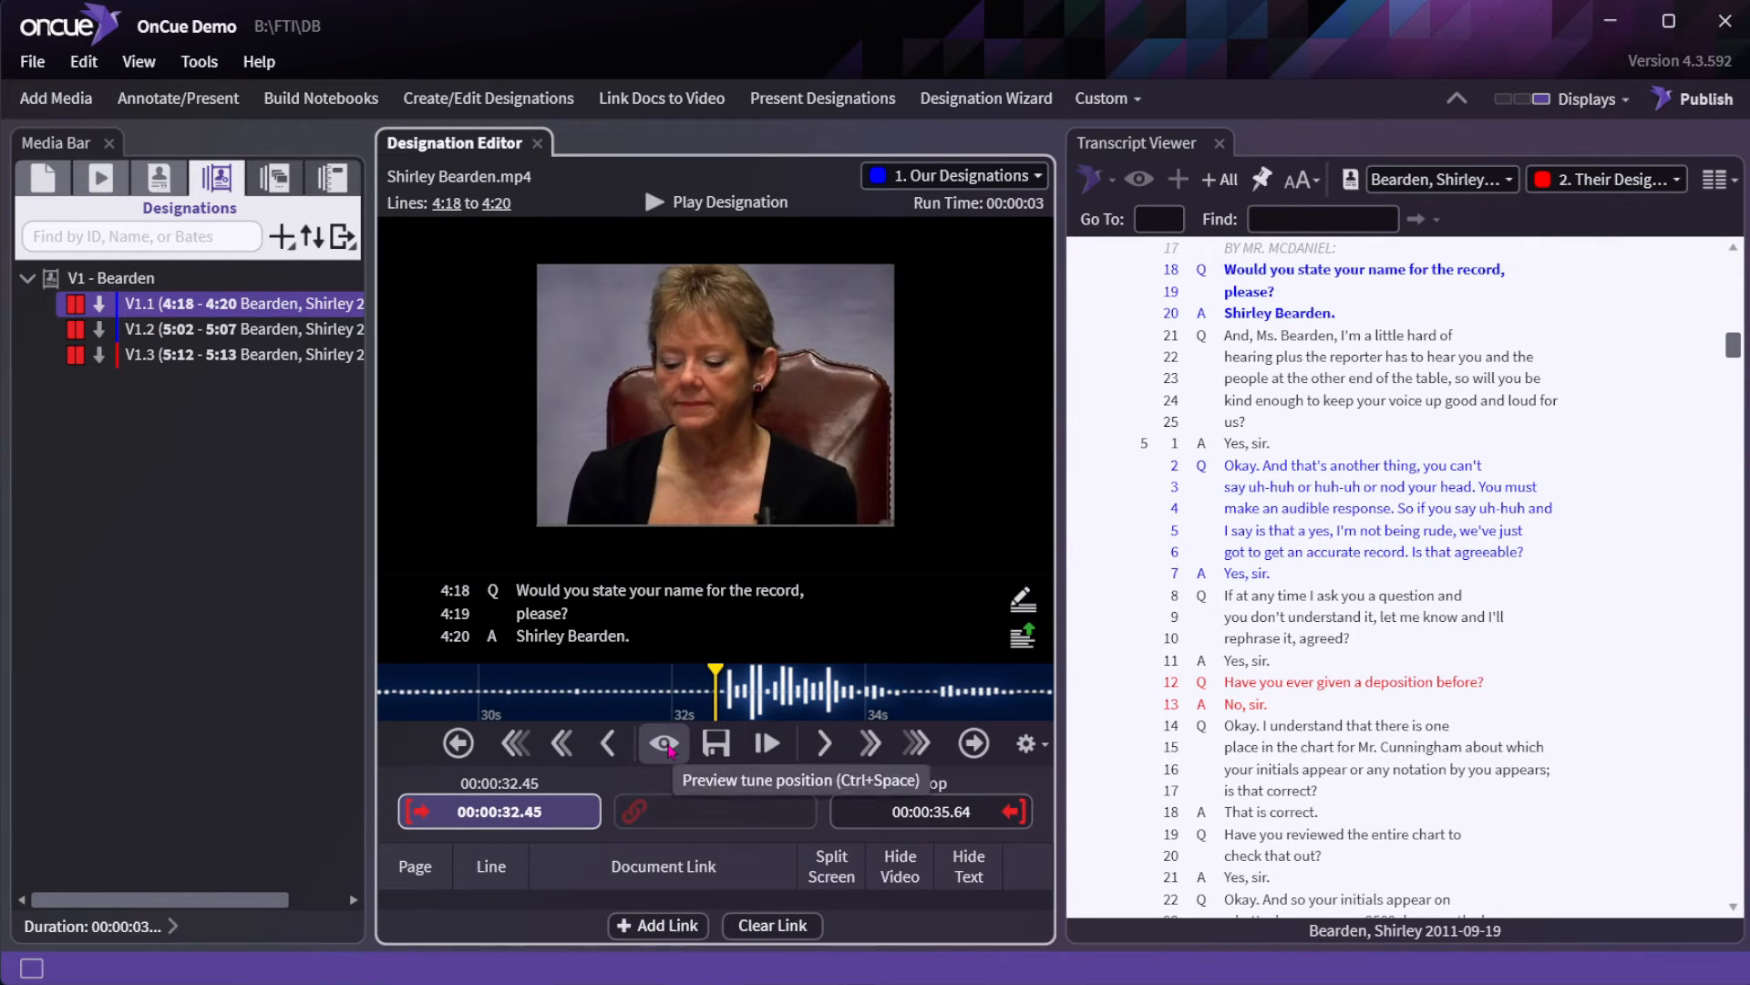
{"action": "left_click", "coordinate": [666, 743]}
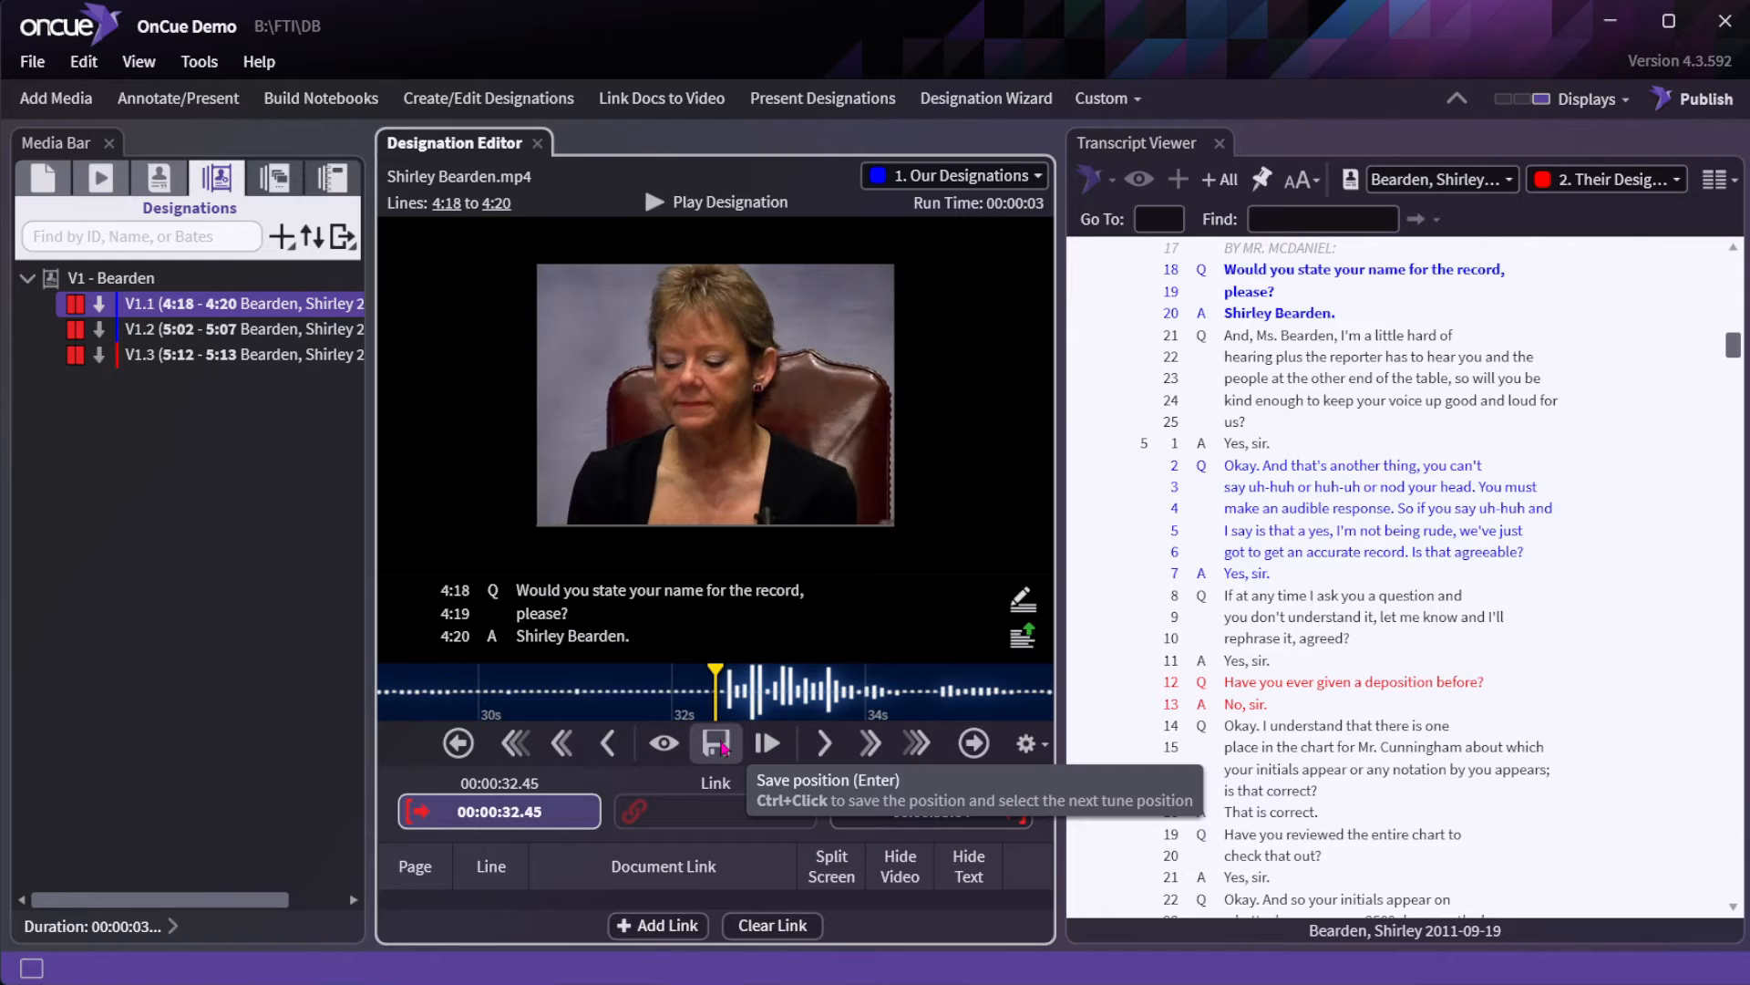
{"action": "left_click", "coordinate": [723, 748]}
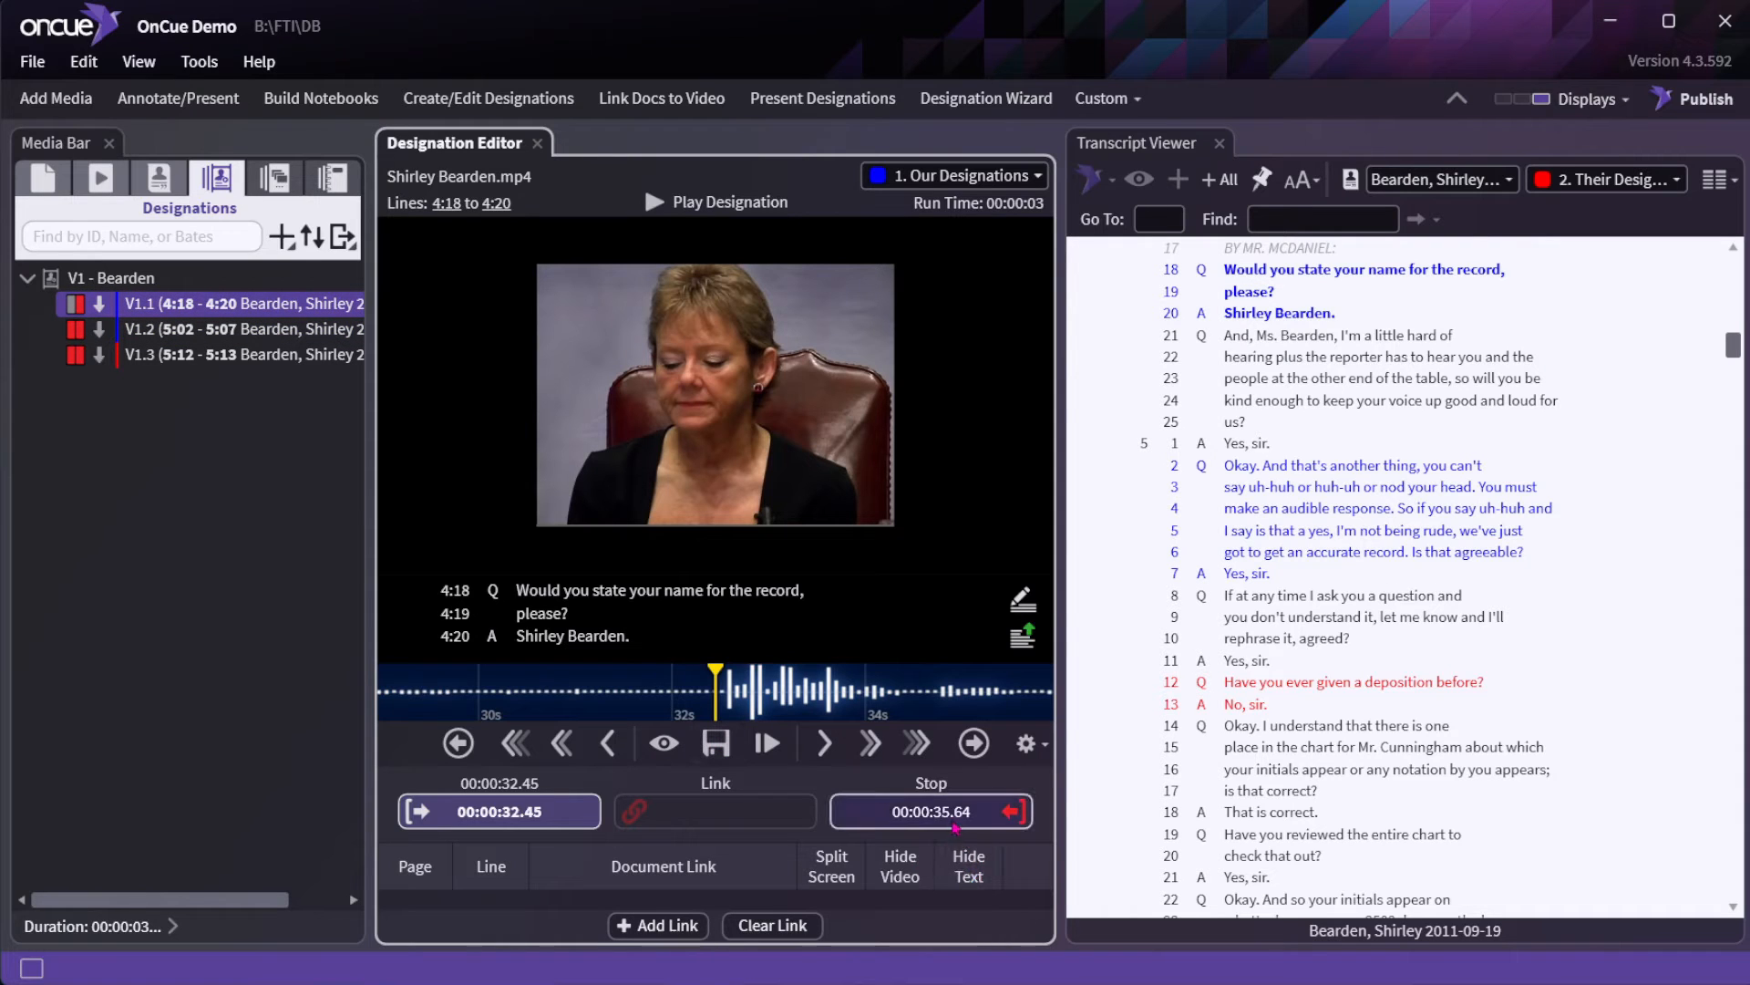
{"action": "left_click", "coordinate": [948, 811]}
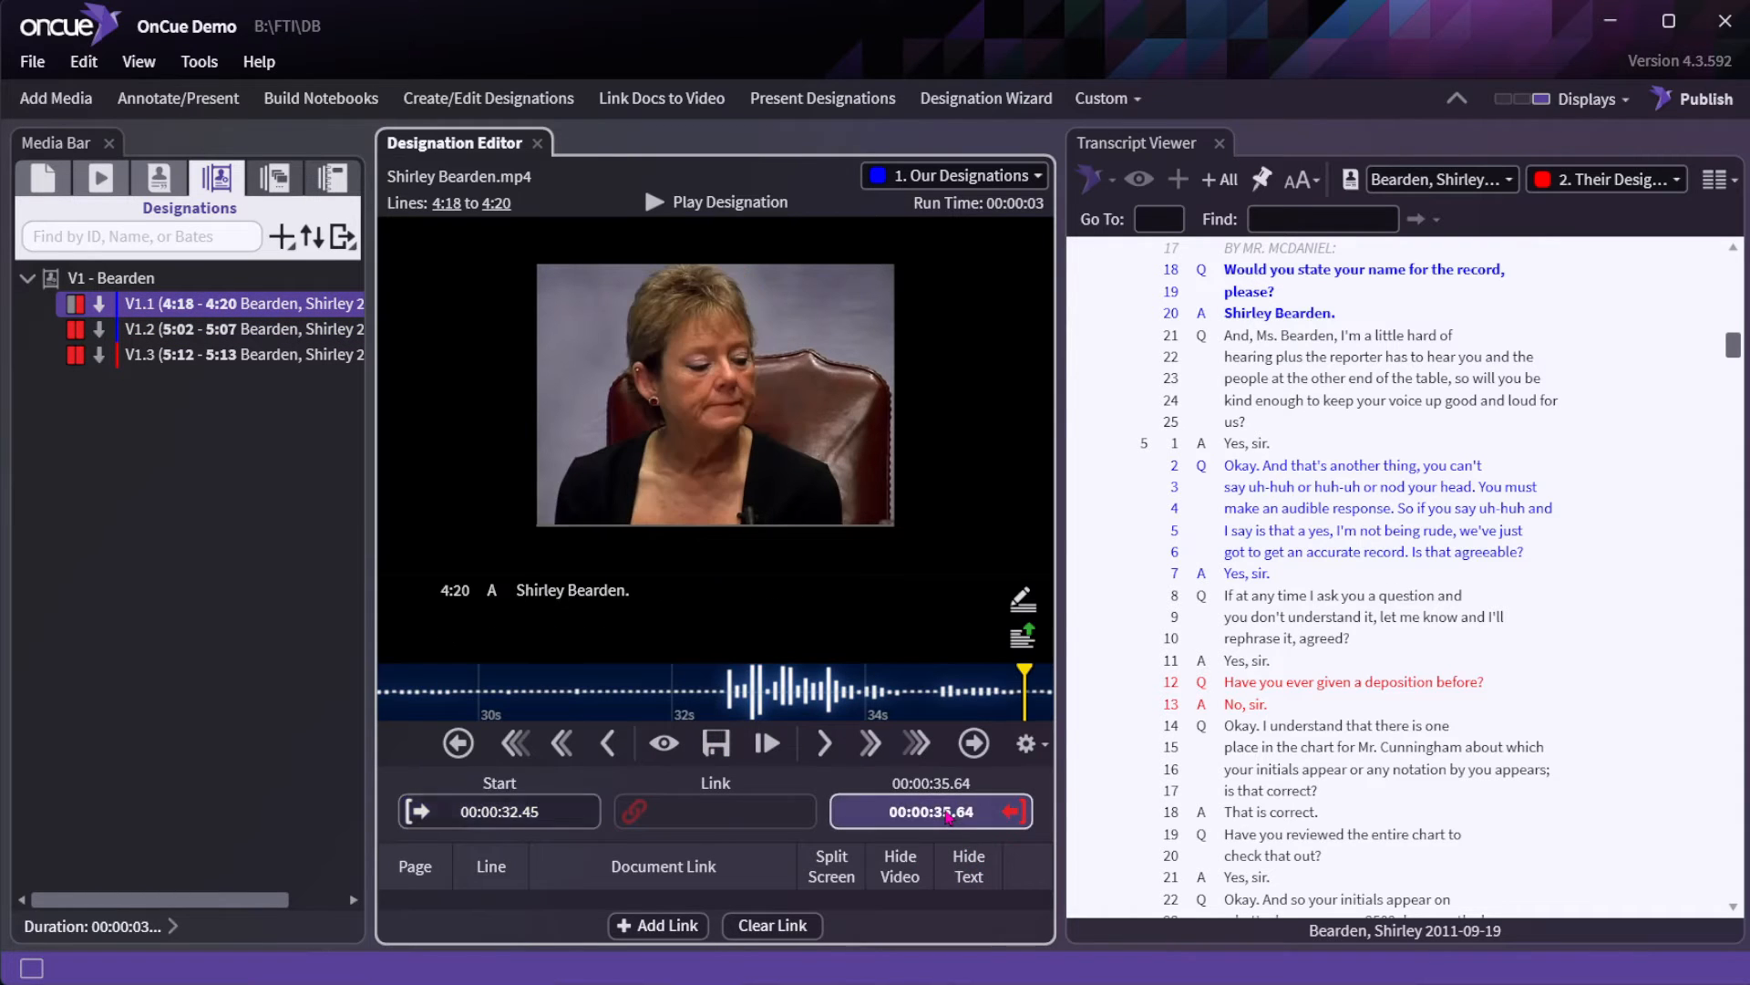
{"action": "left_click", "coordinate": [664, 744]}
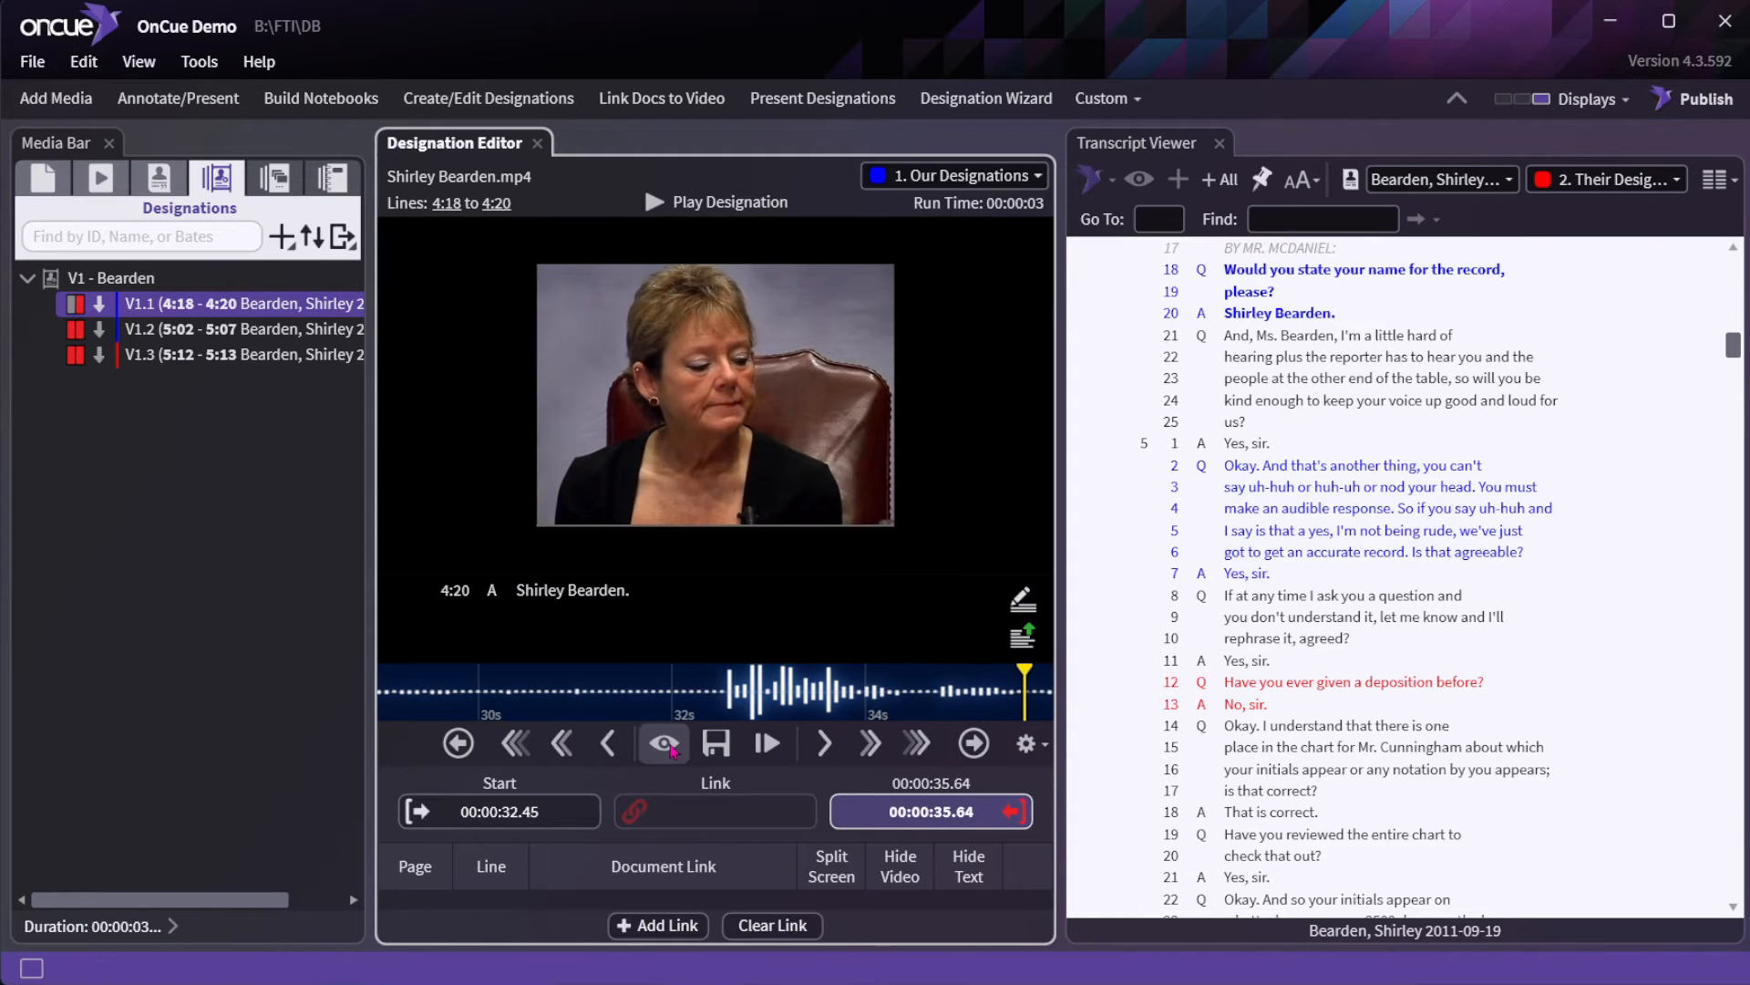
{"action": "left_click", "coordinate": [715, 746]}
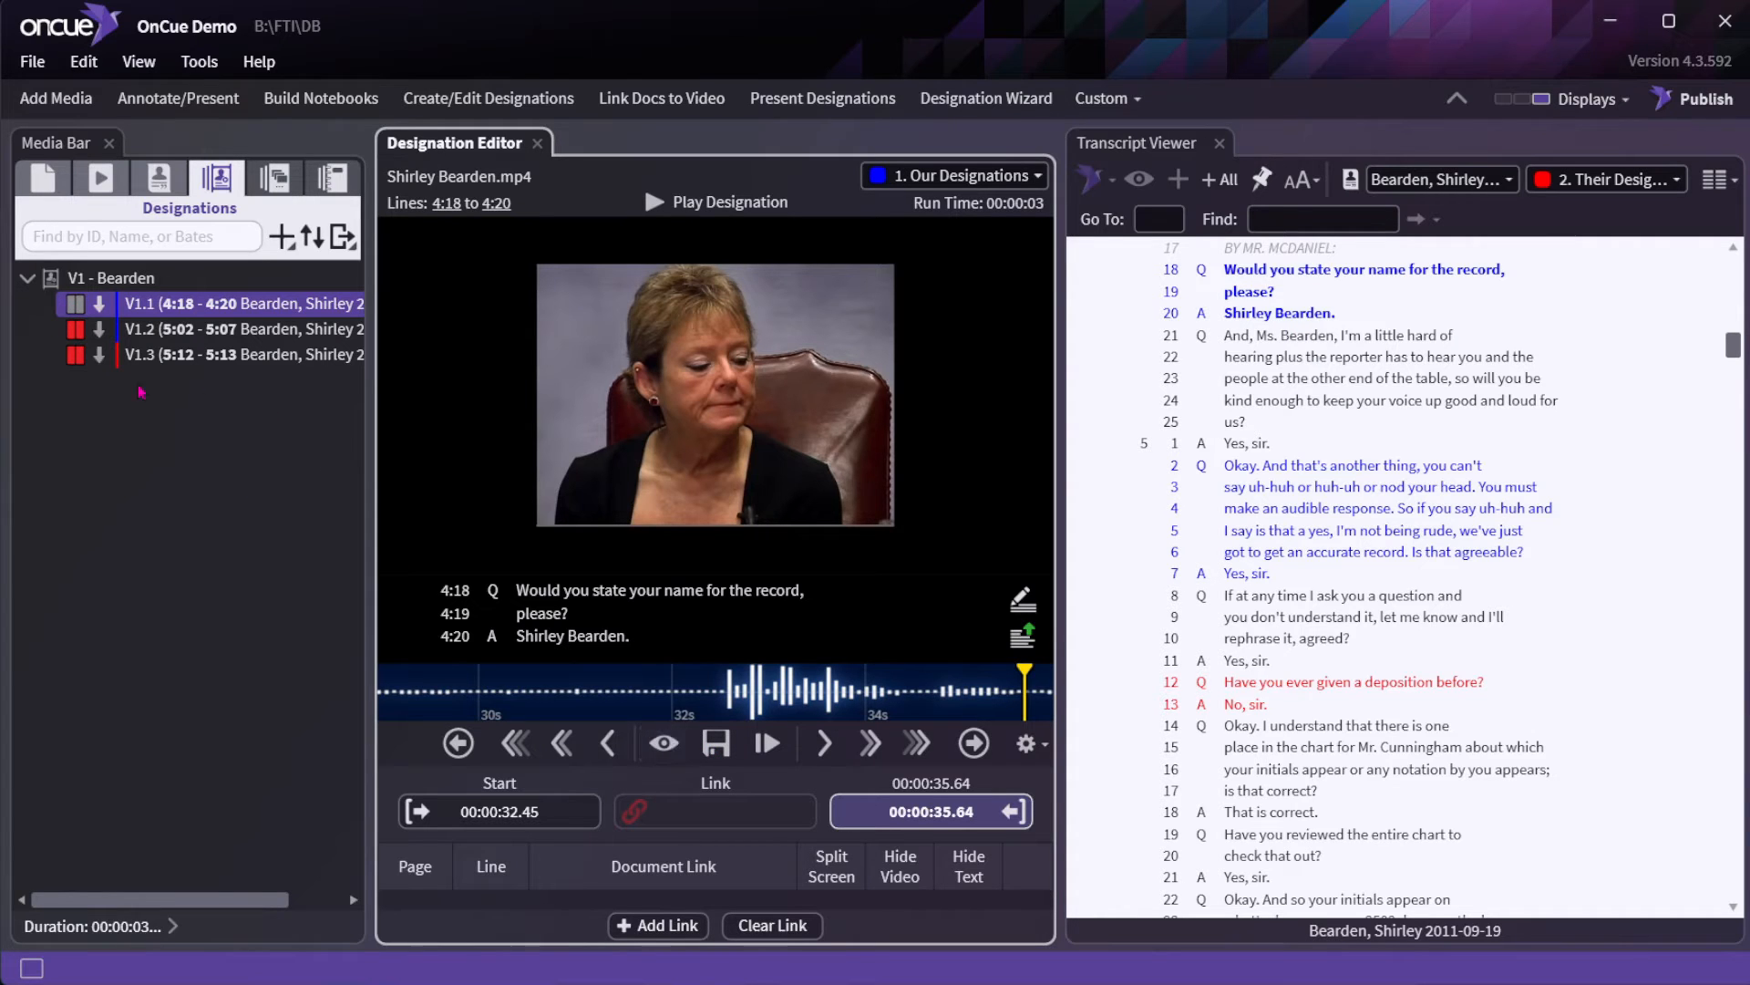
Save the start and stop tune positions of designations V1.2 and V1.3.
{"action": "left_click", "coordinate": [194, 334]}
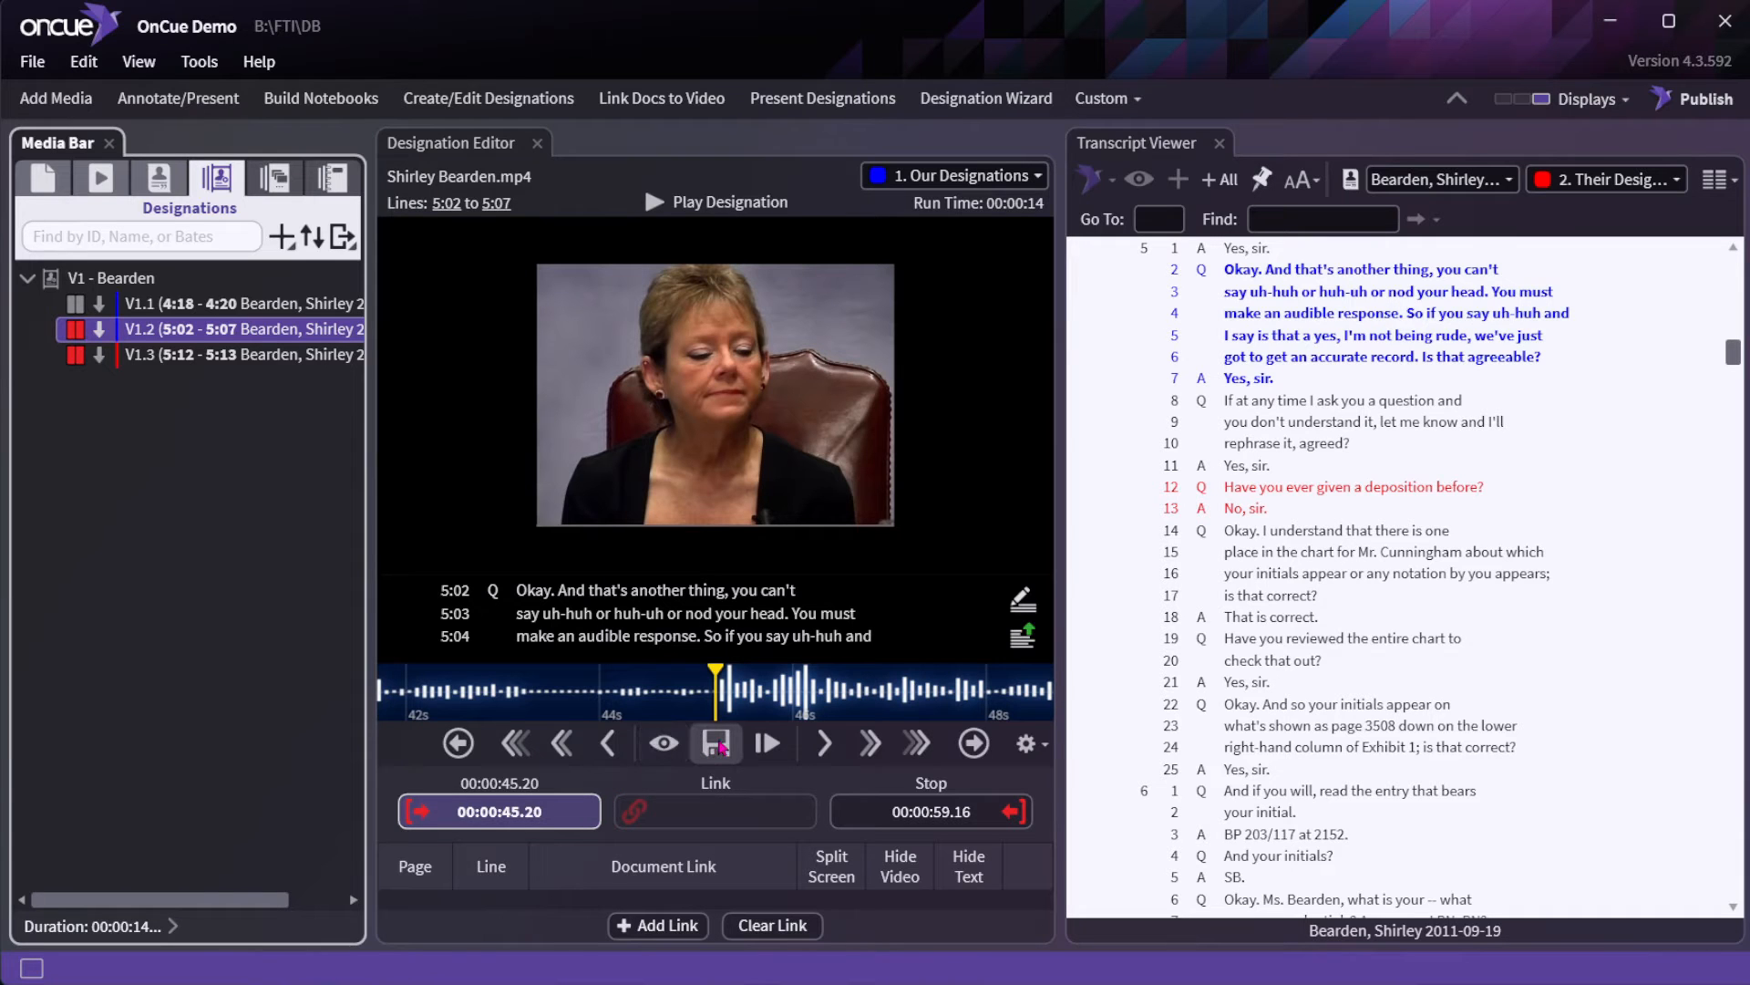
{"action": "left_click", "coordinate": [719, 746]}
{"action": "left_click", "coordinate": [857, 816]}
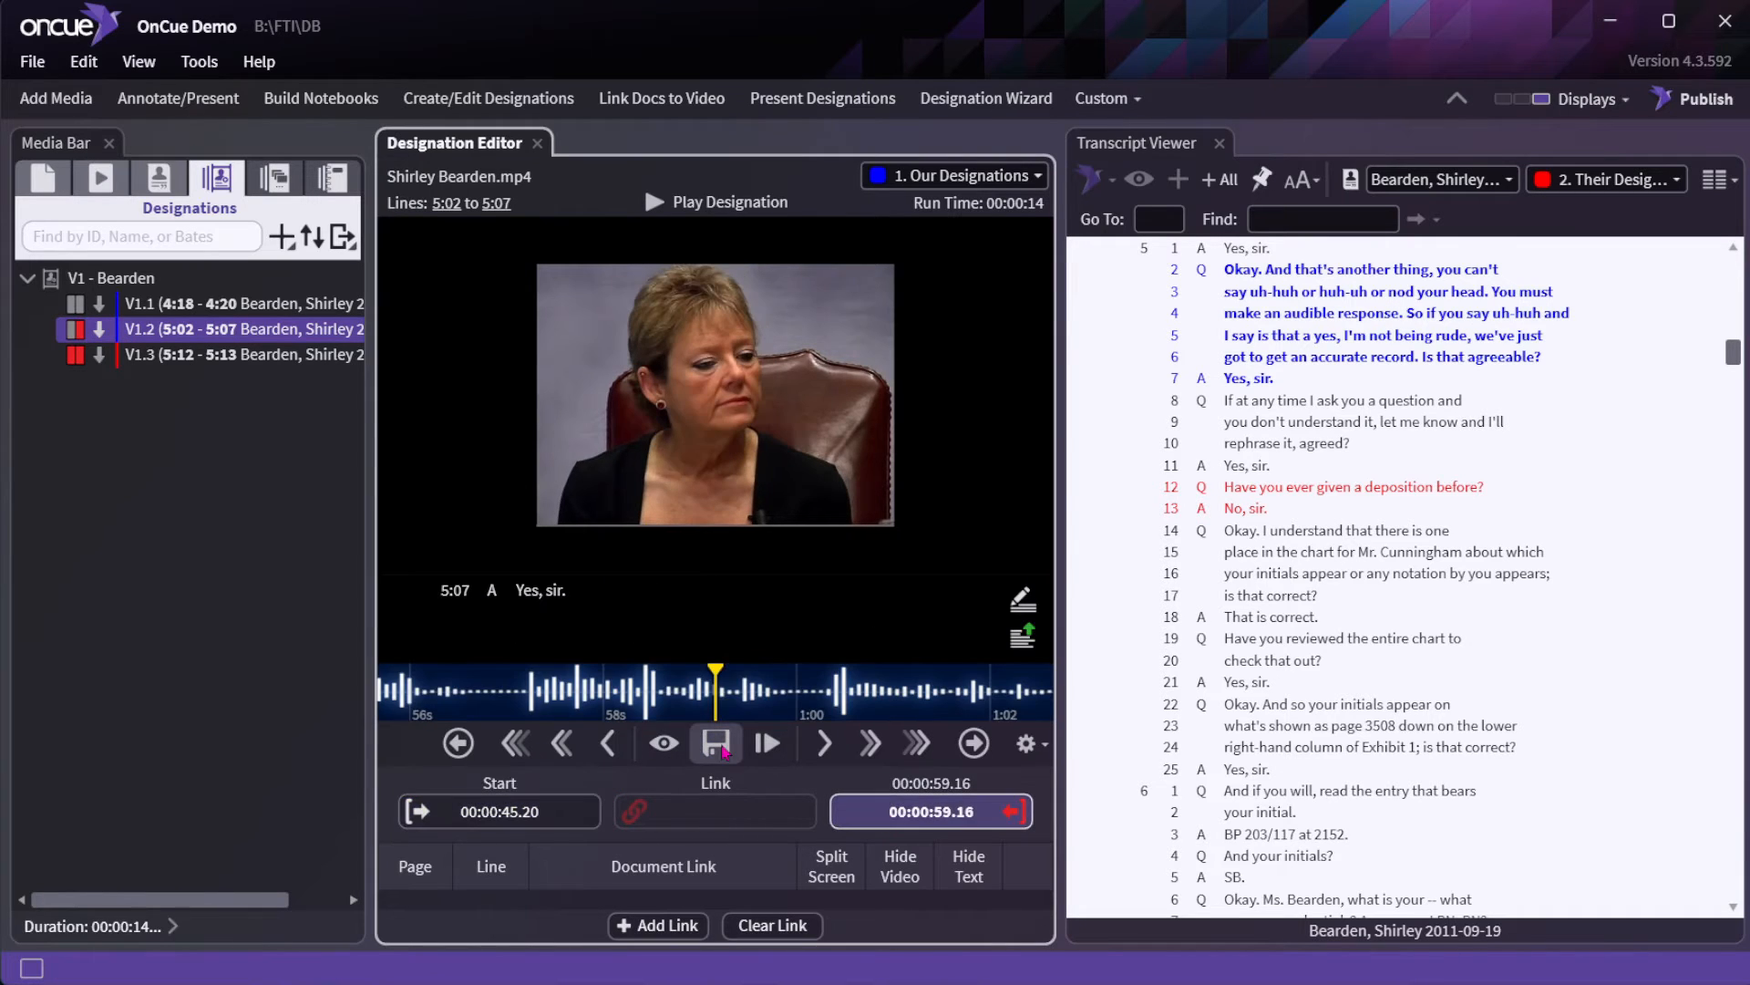
{"action": "left_click", "coordinate": [126, 354]}
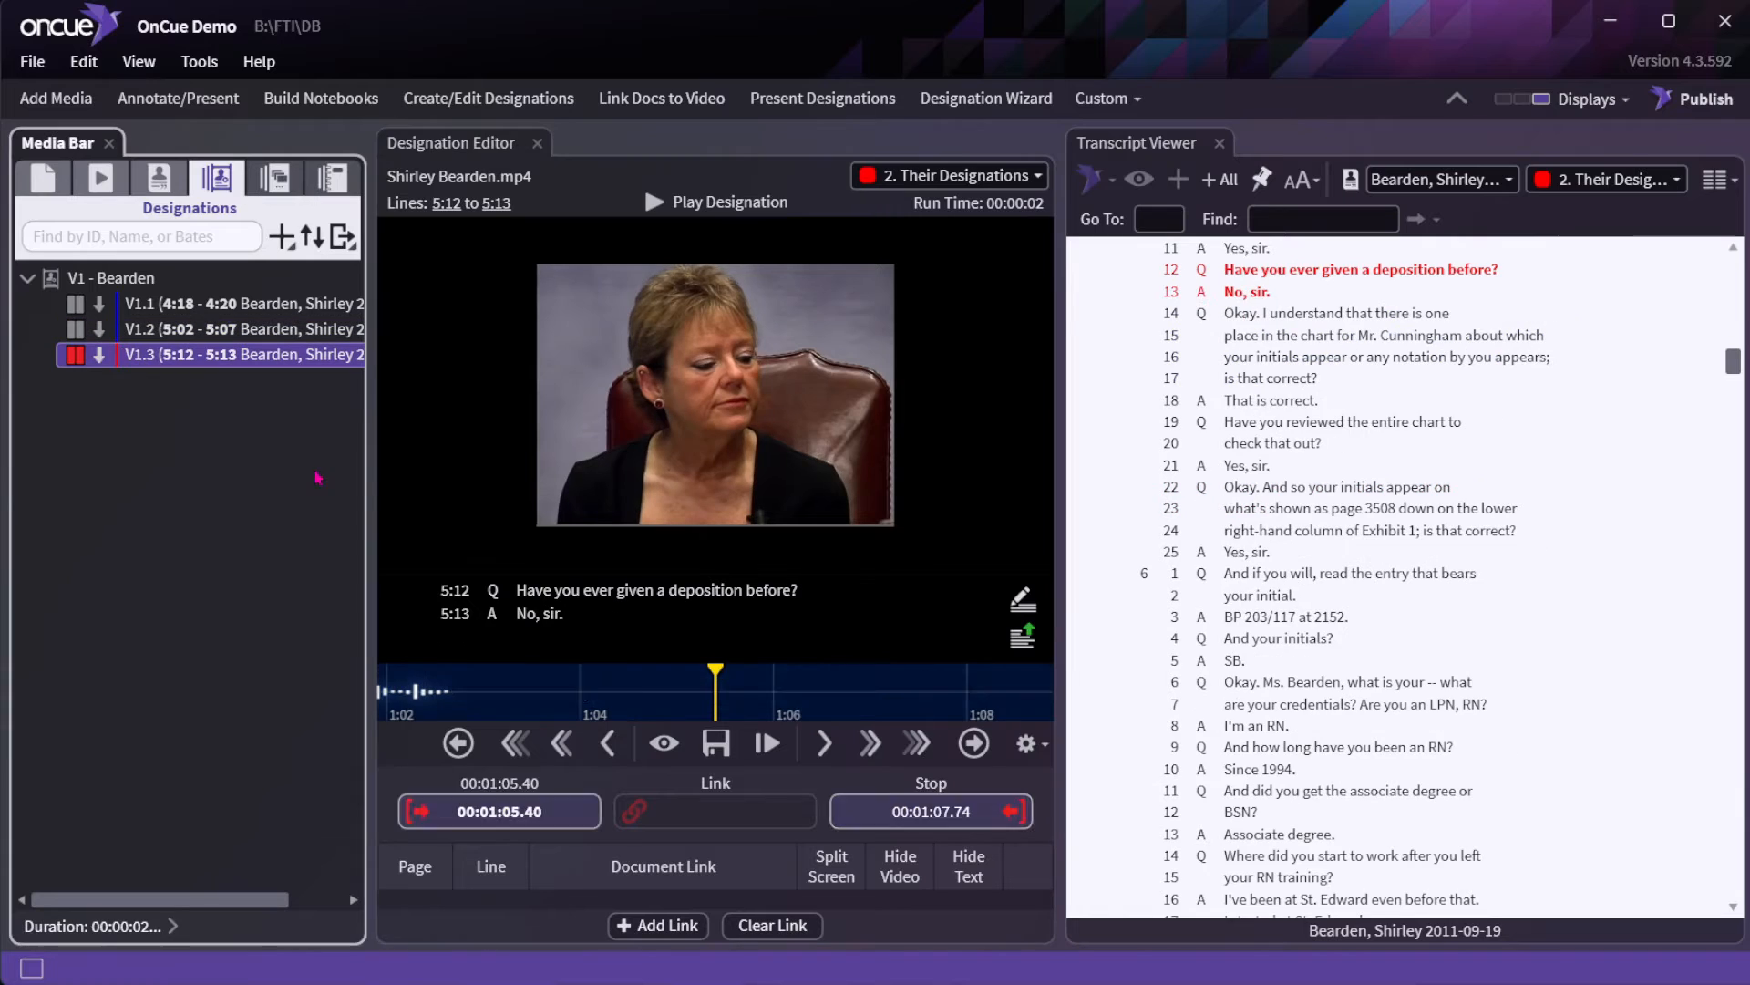
{"action": "left_click", "coordinate": [717, 744]}
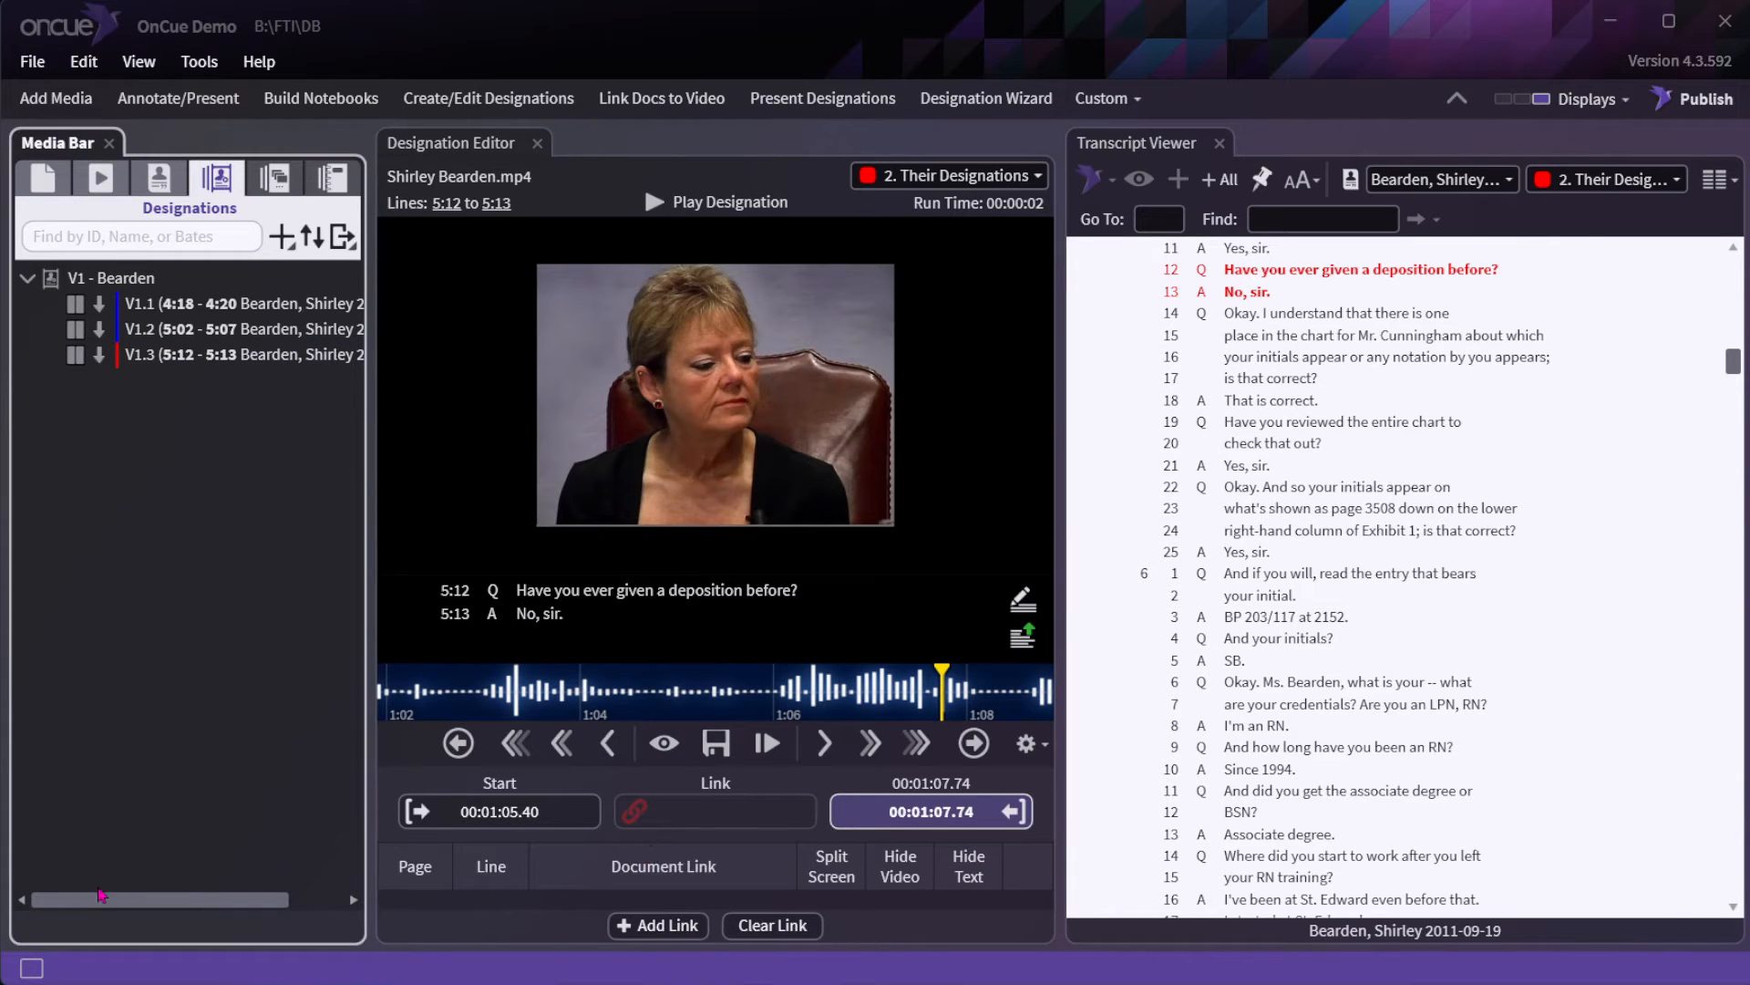
Change the displayed text of transcript line 5:13 in designation V1.3 to "No, Sir.".
{"action": "left_click", "coordinate": [561, 618]}
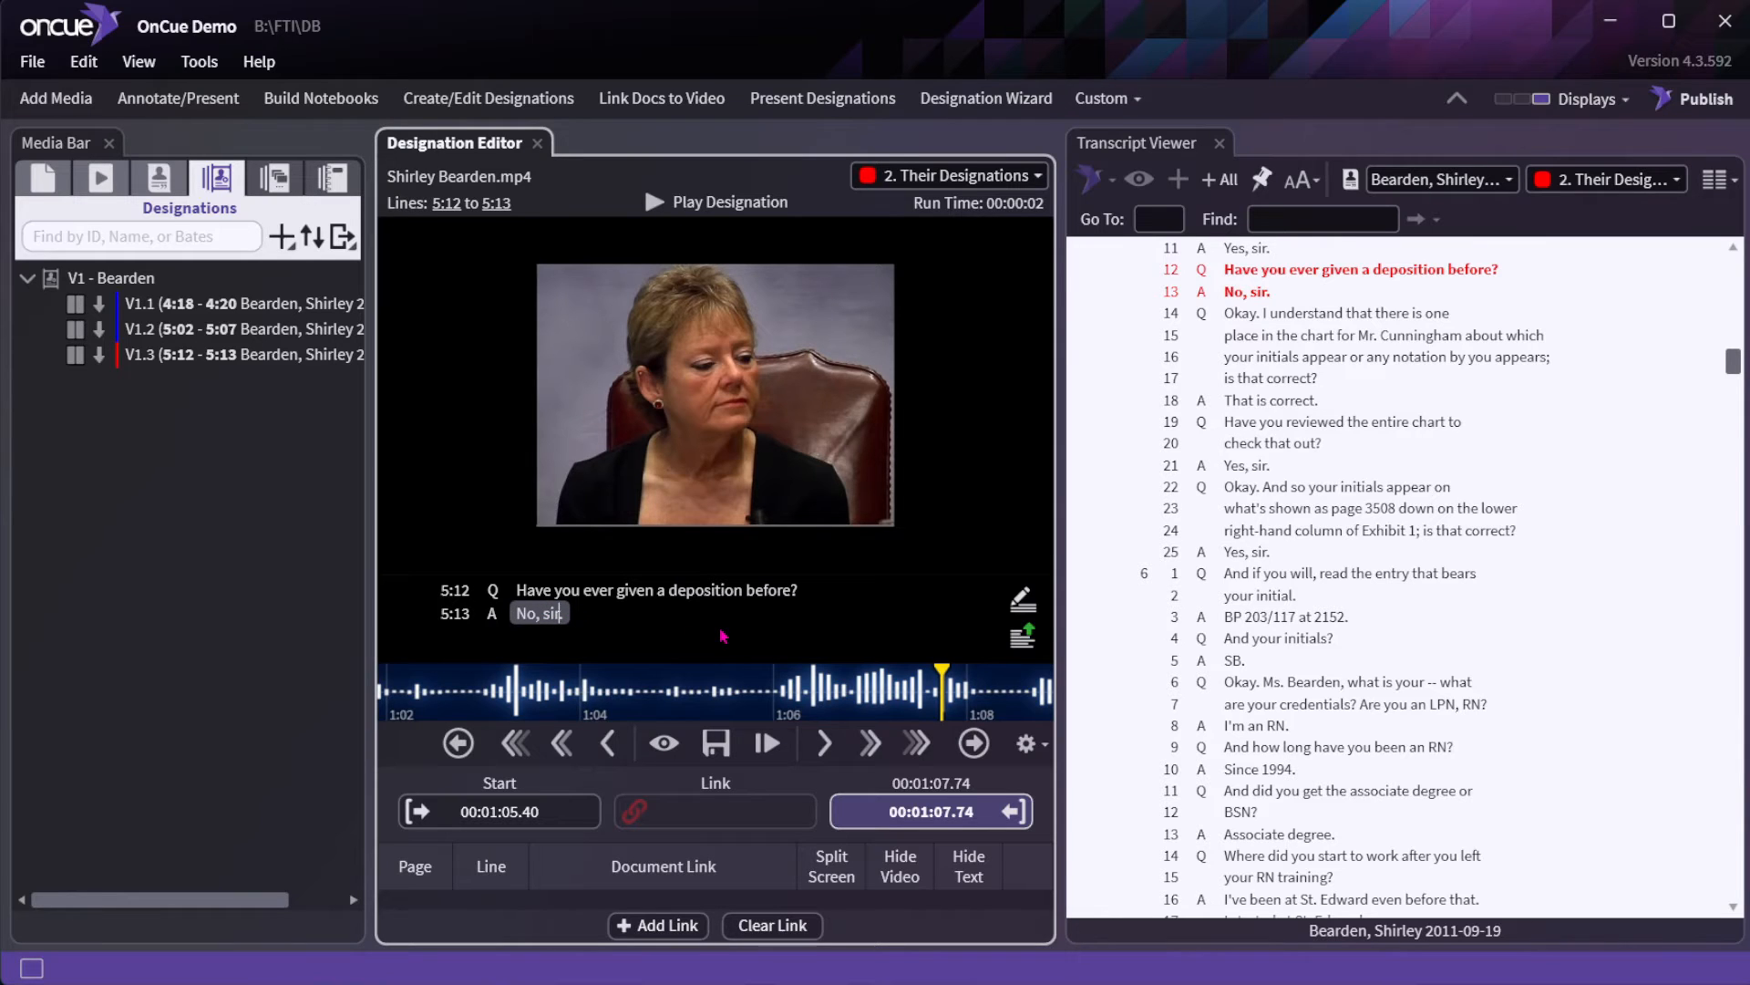
{"action": "key", "text": "ctrl+a"}
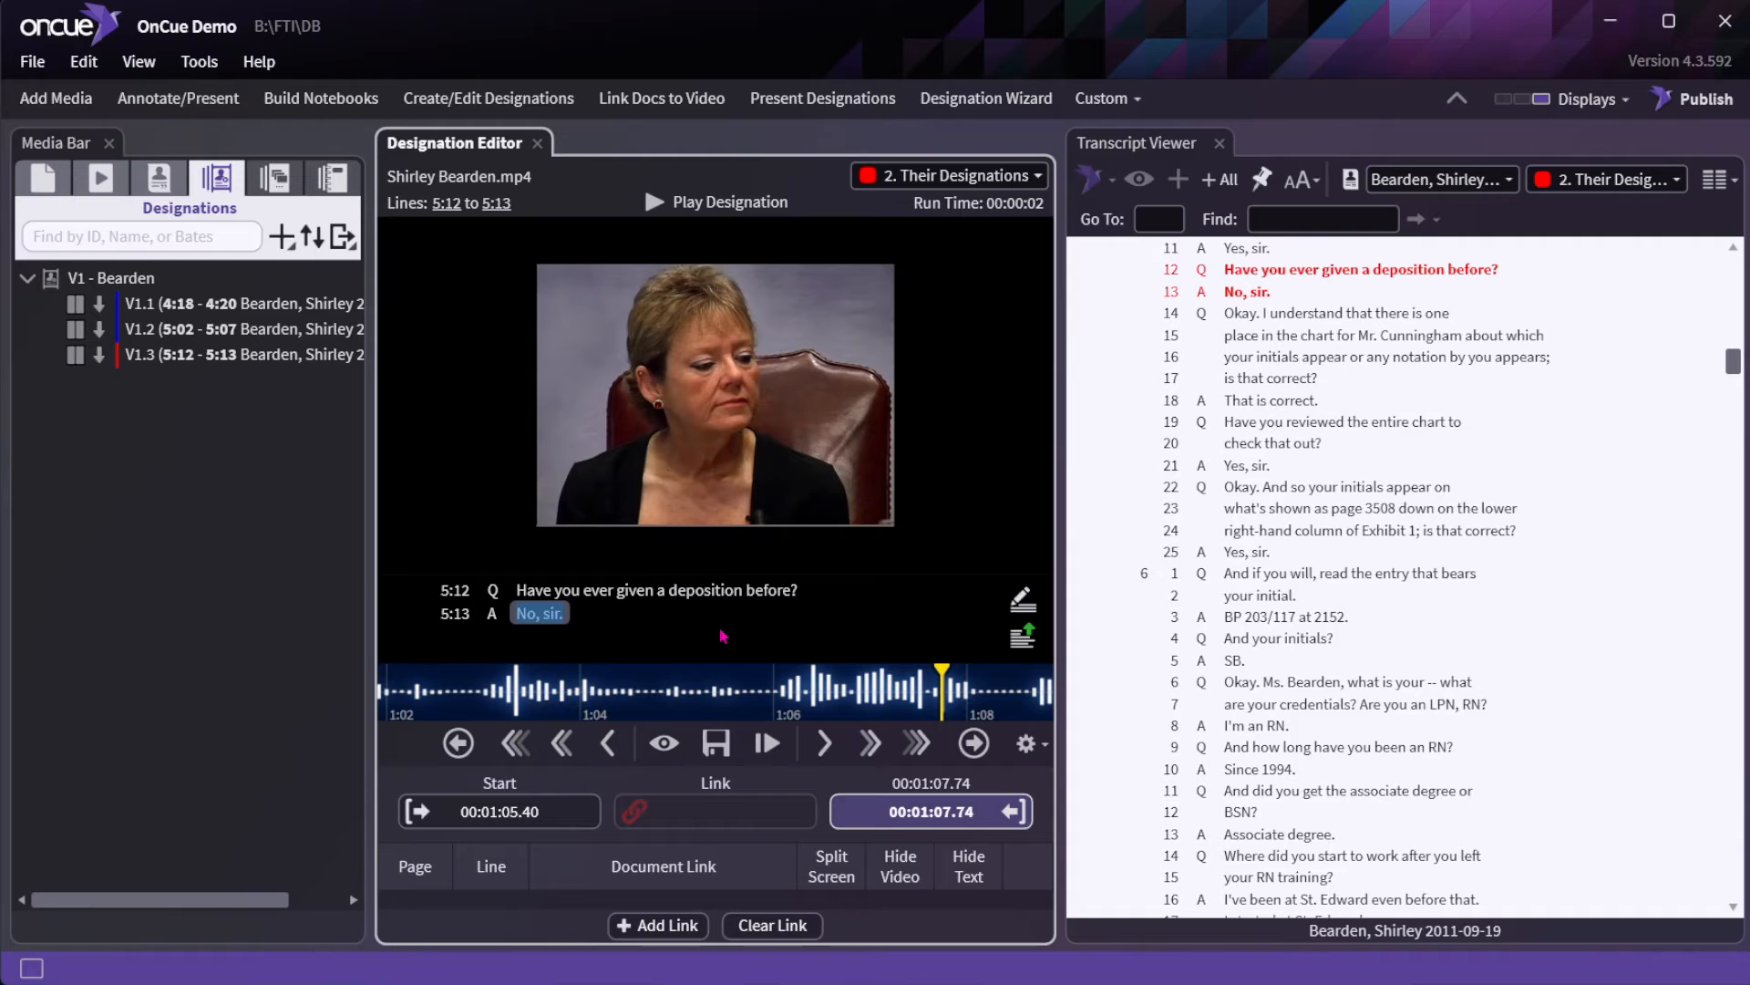
{"action": "type", "text": "No, Sir."}
{"action": "key", "text": "Return"}
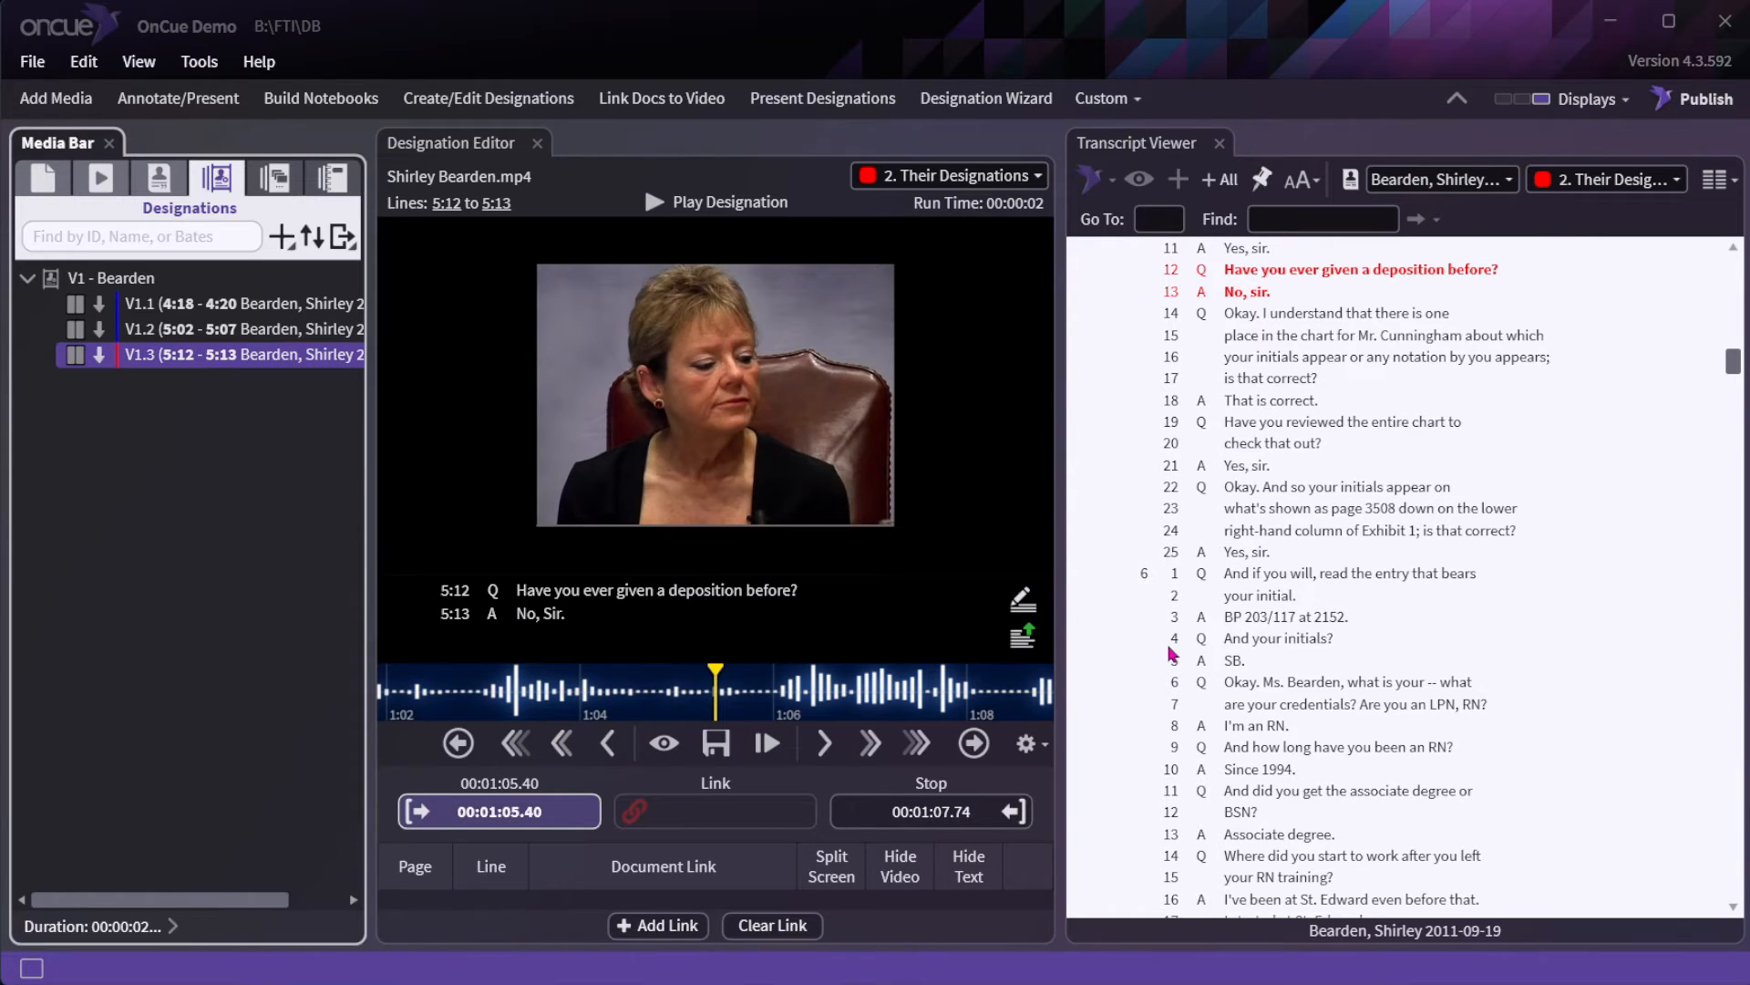
Try to remove transcript lines 5:3 and 5:4 from designation V1.2.
{"action": "left_click", "coordinate": [256, 342]}
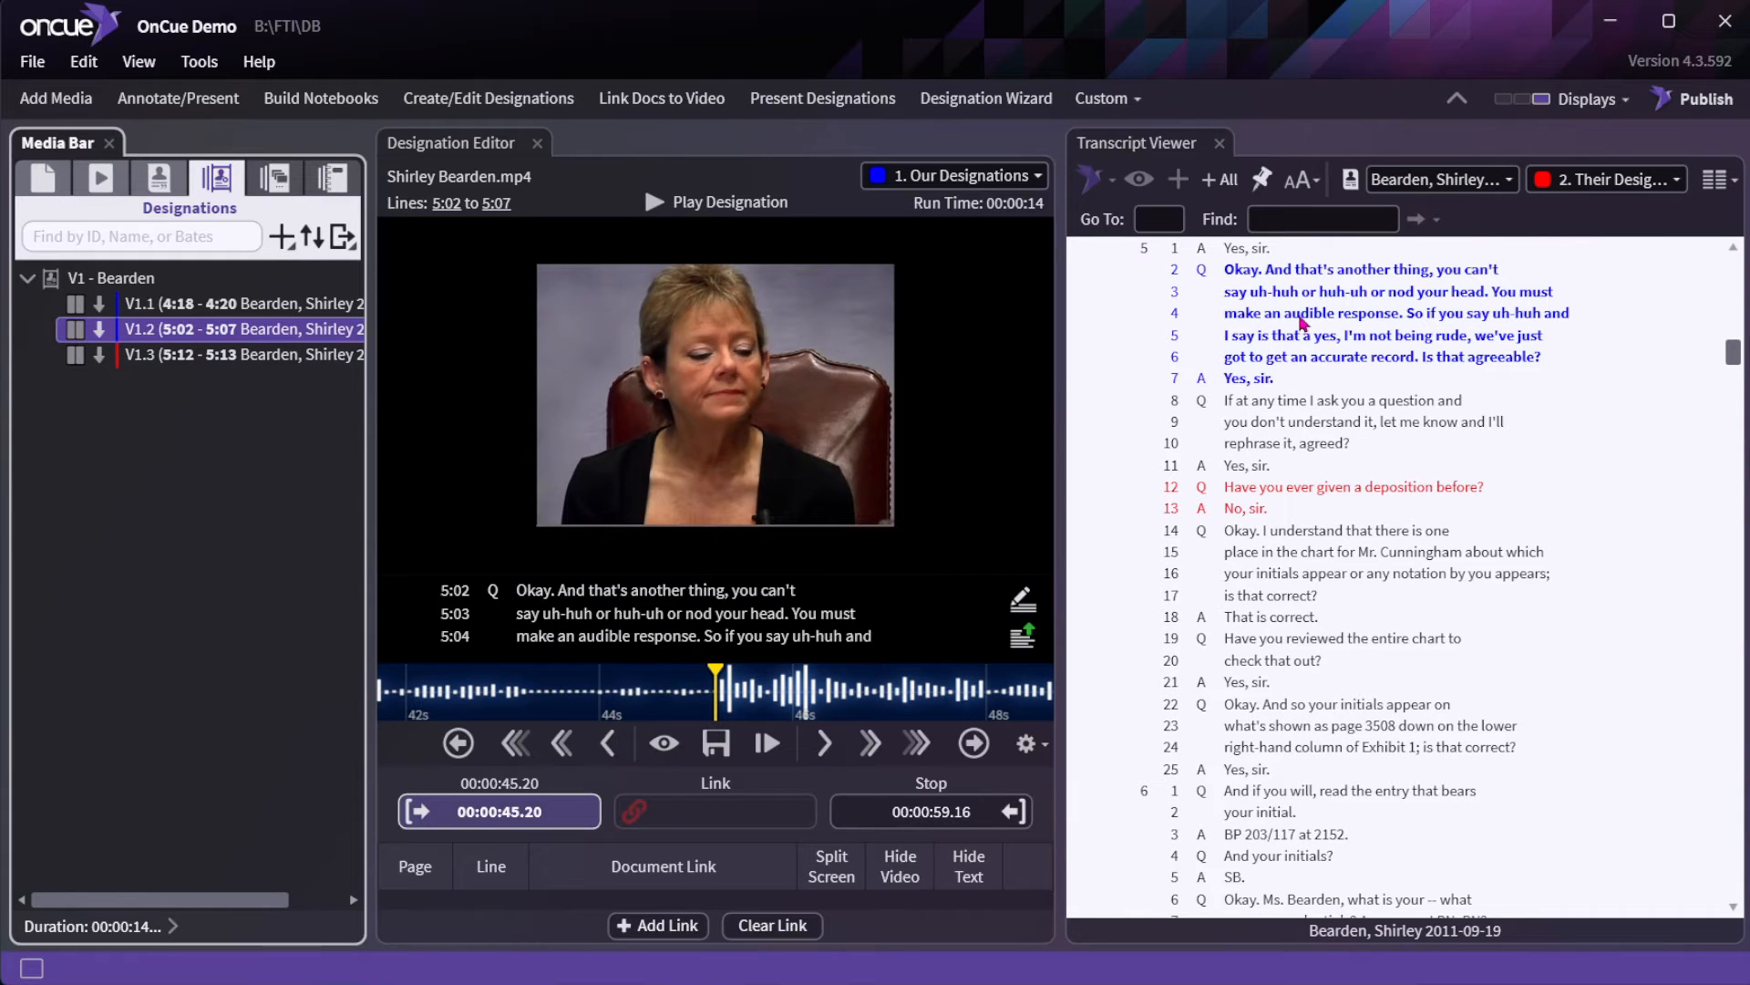
{"action": "left_click_drag", "start_coordinate": [1295, 297], "coordinate": [1296, 319]}
{"action": "right_click", "coordinate": [1296, 319]}
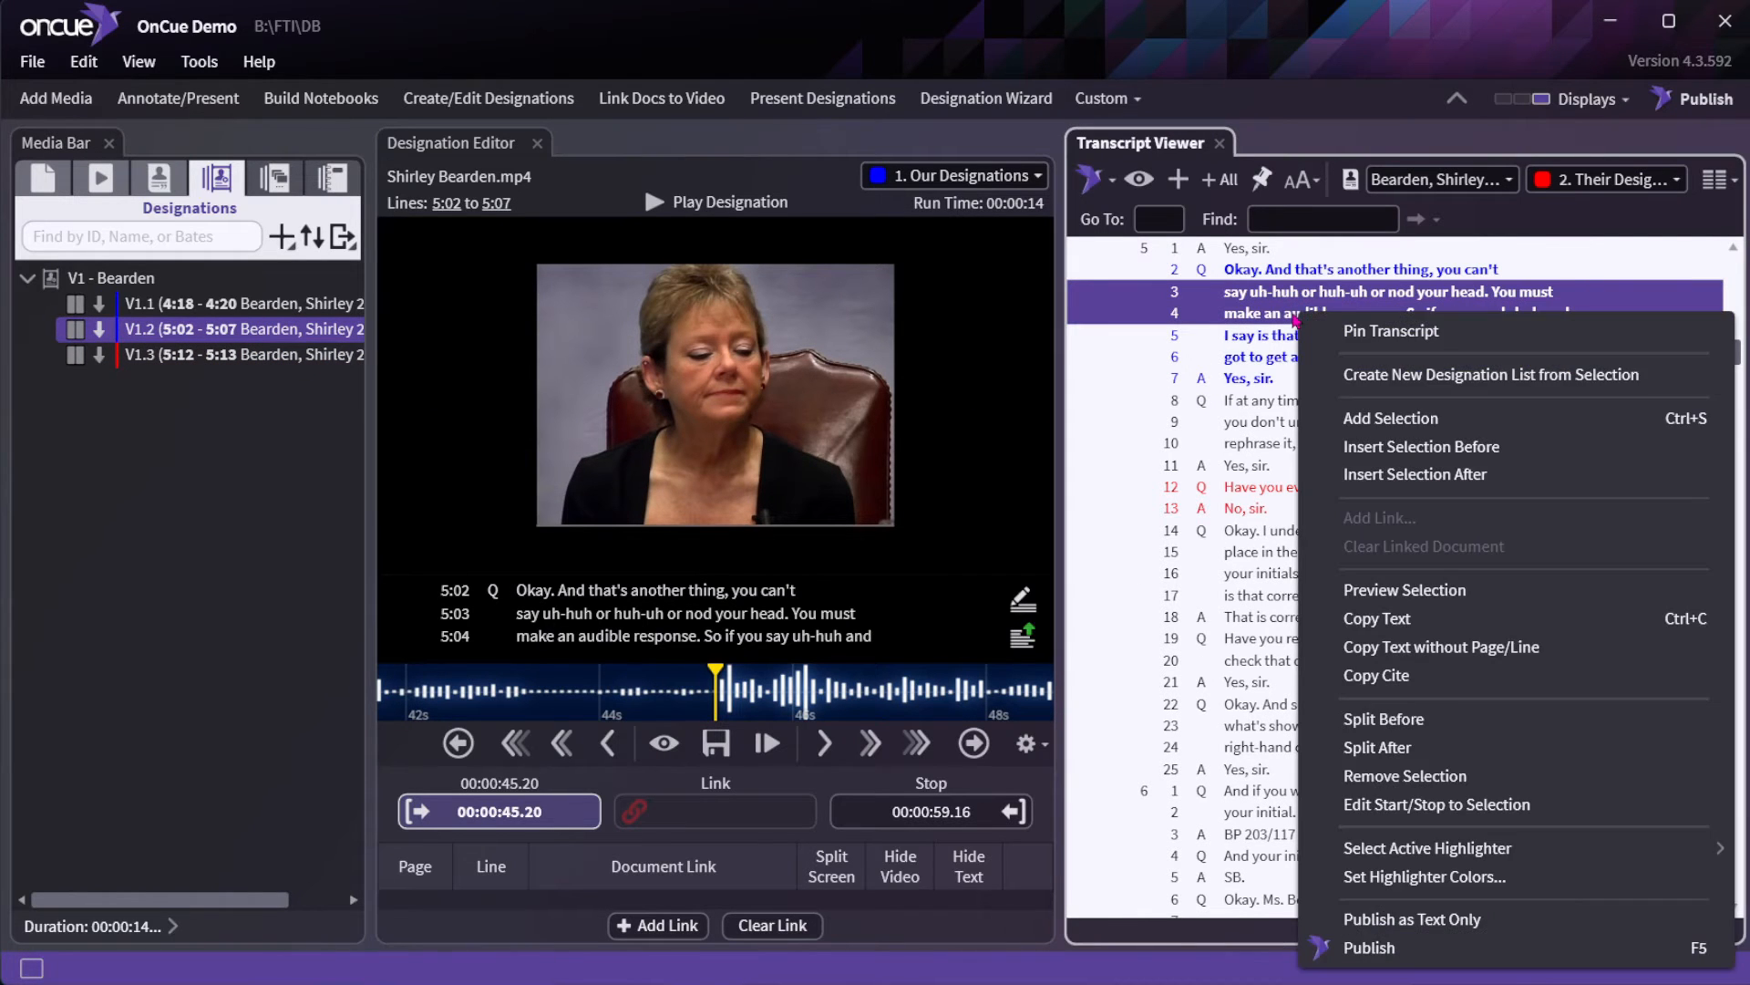
{"action": "left_click", "coordinate": [1433, 777]}
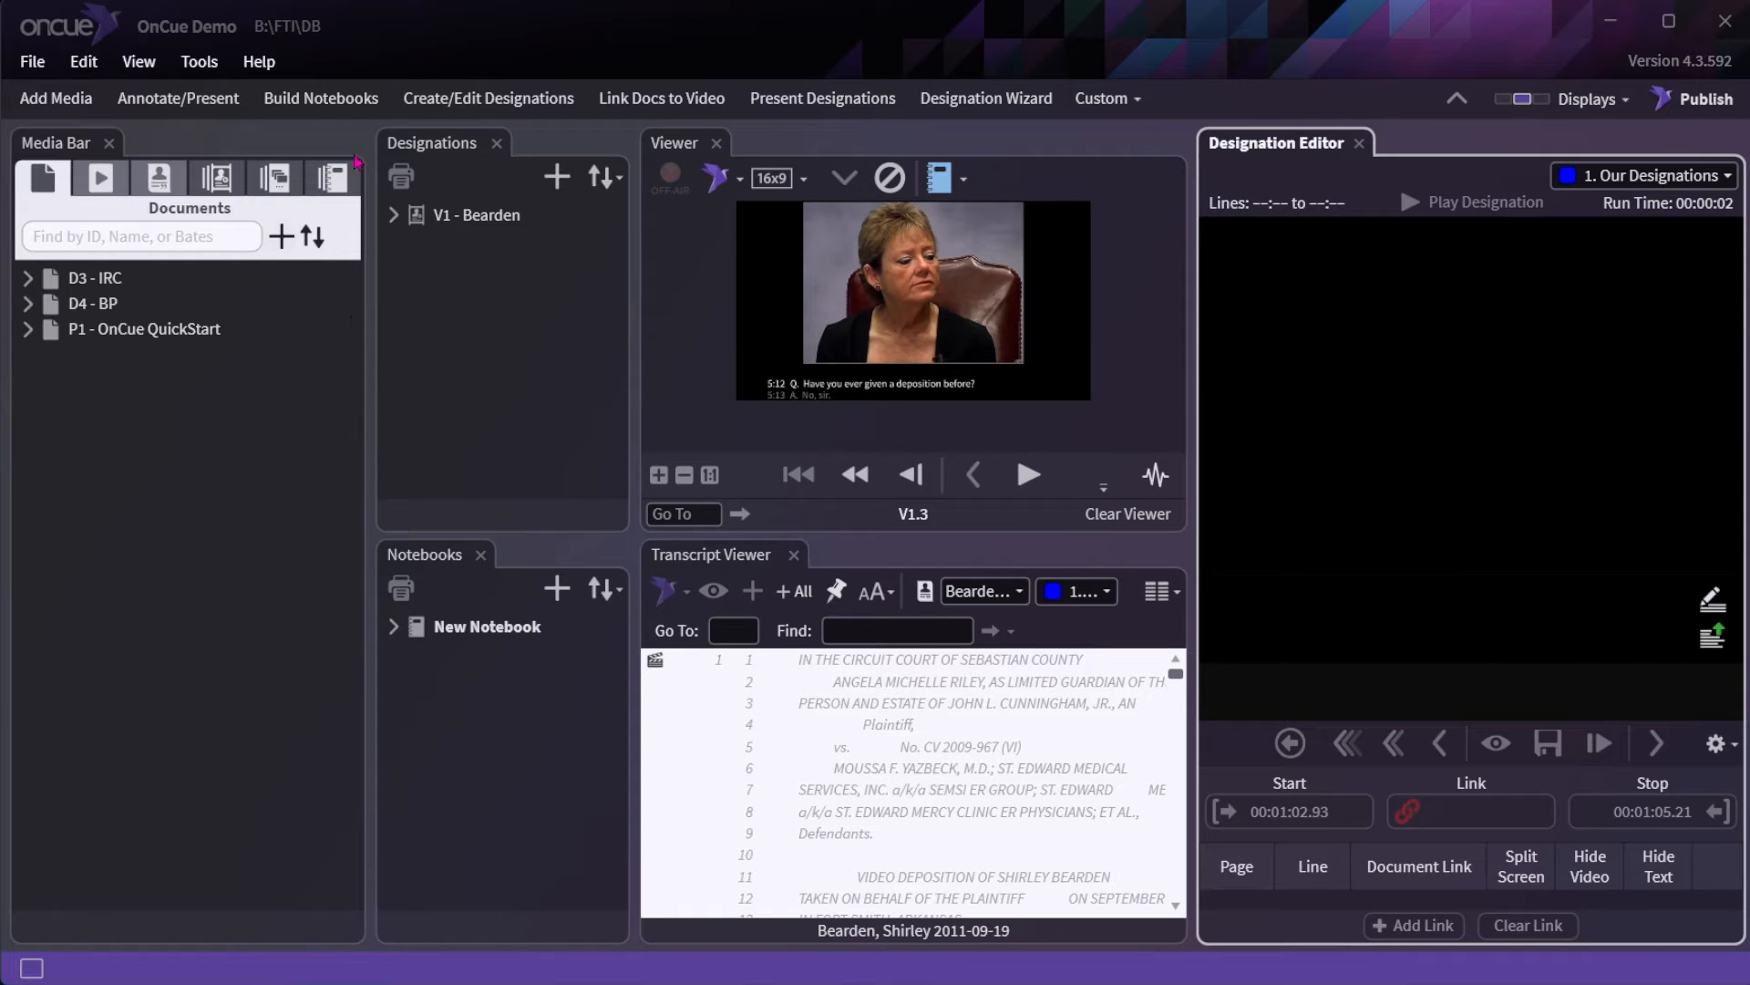
In the Link Docs to Video workspace, link page D3.1 of the IRC document to transcript line 5:3 of designation V1.2.
{"action": "left_click", "coordinate": [660, 103]}
{"action": "left_click", "coordinate": [660, 103]}
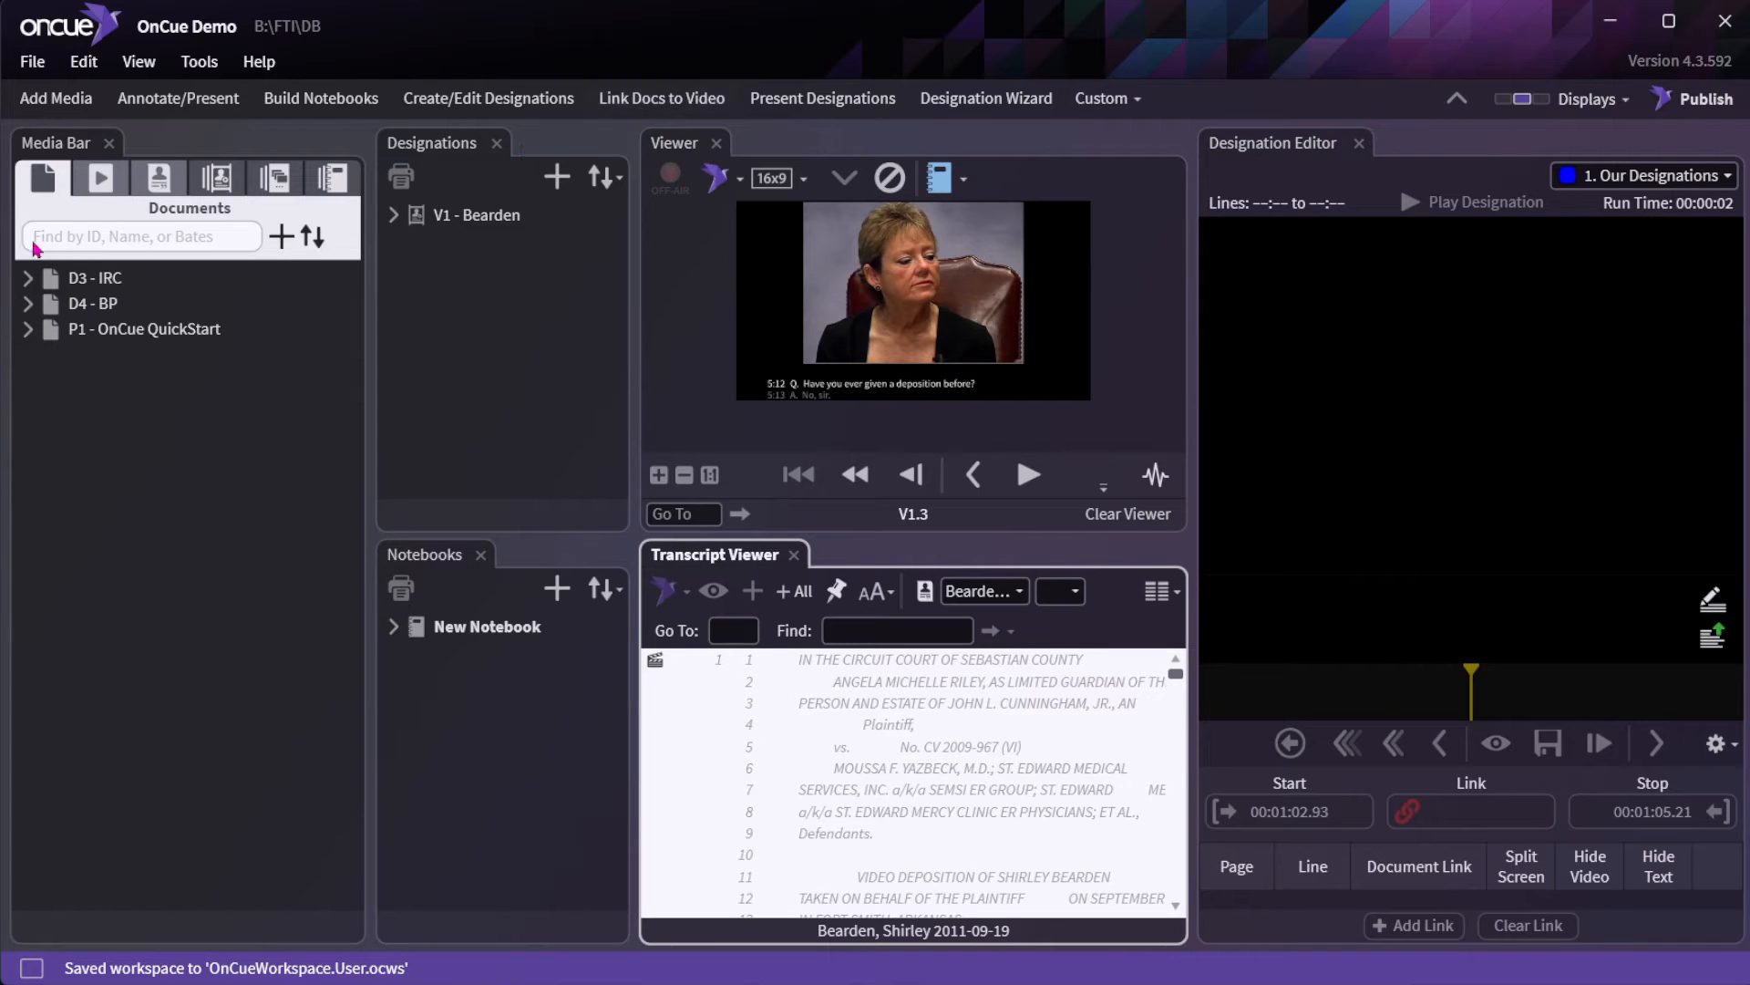
{"action": "left_click", "coordinate": [50, 187]}
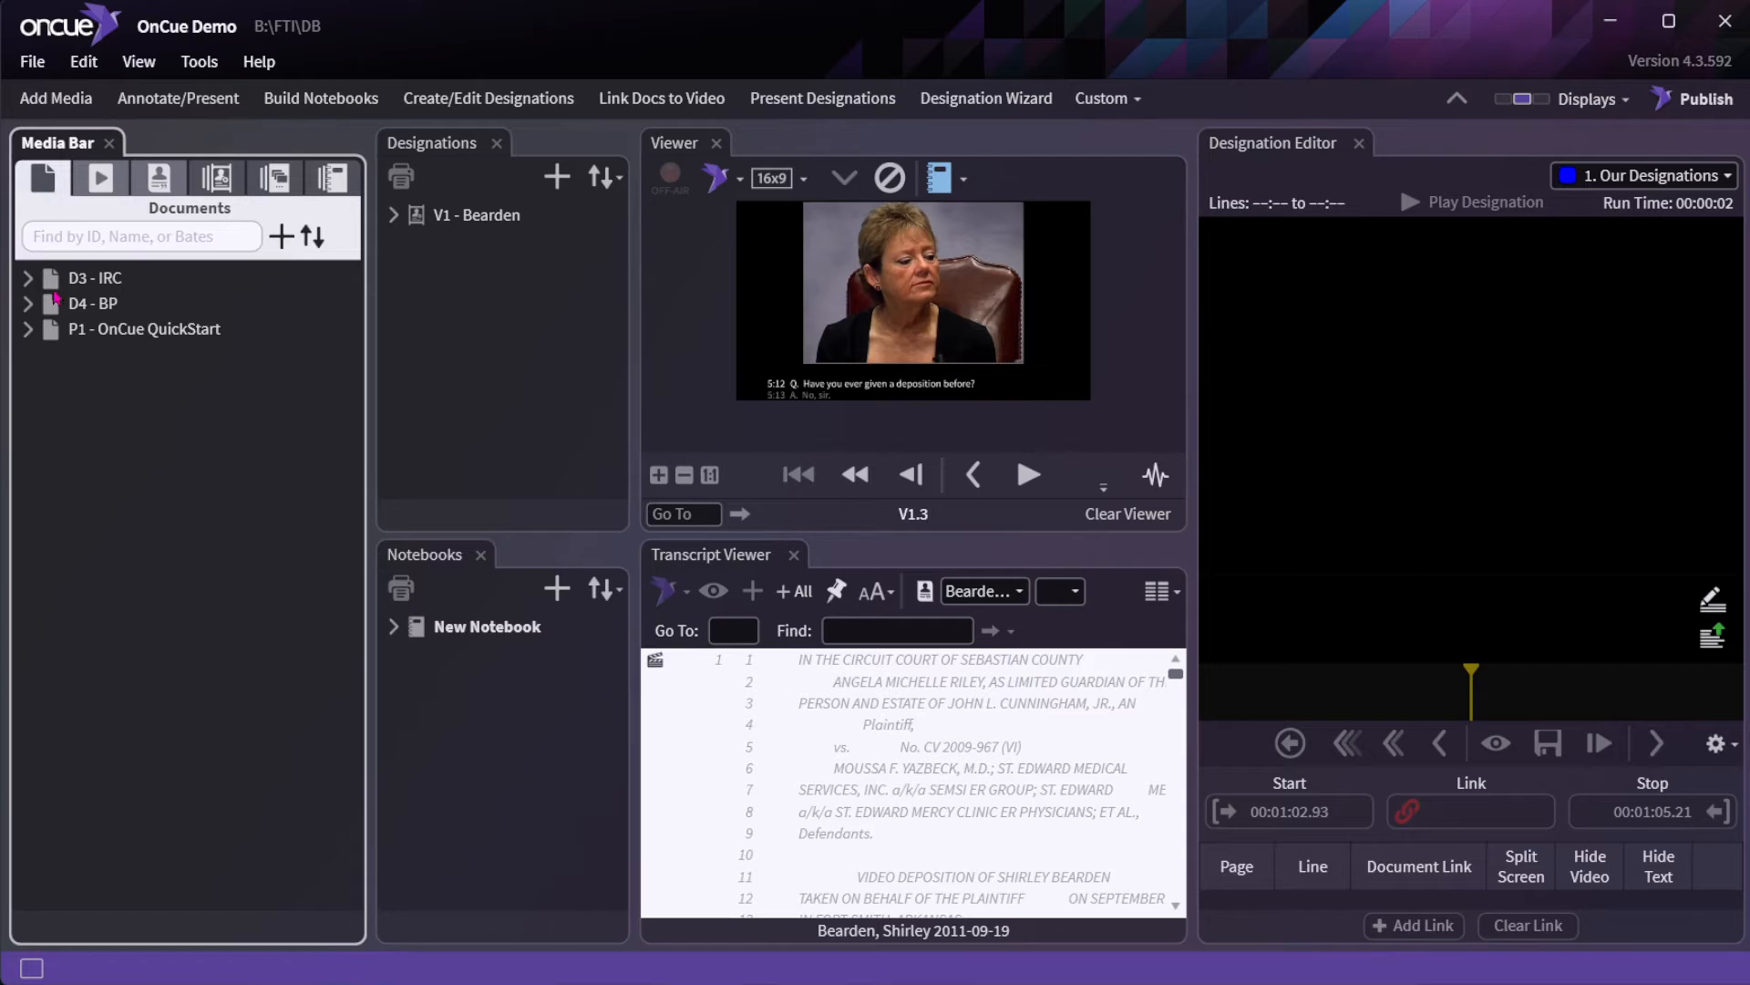
{"action": "left_click", "coordinate": [28, 278]}
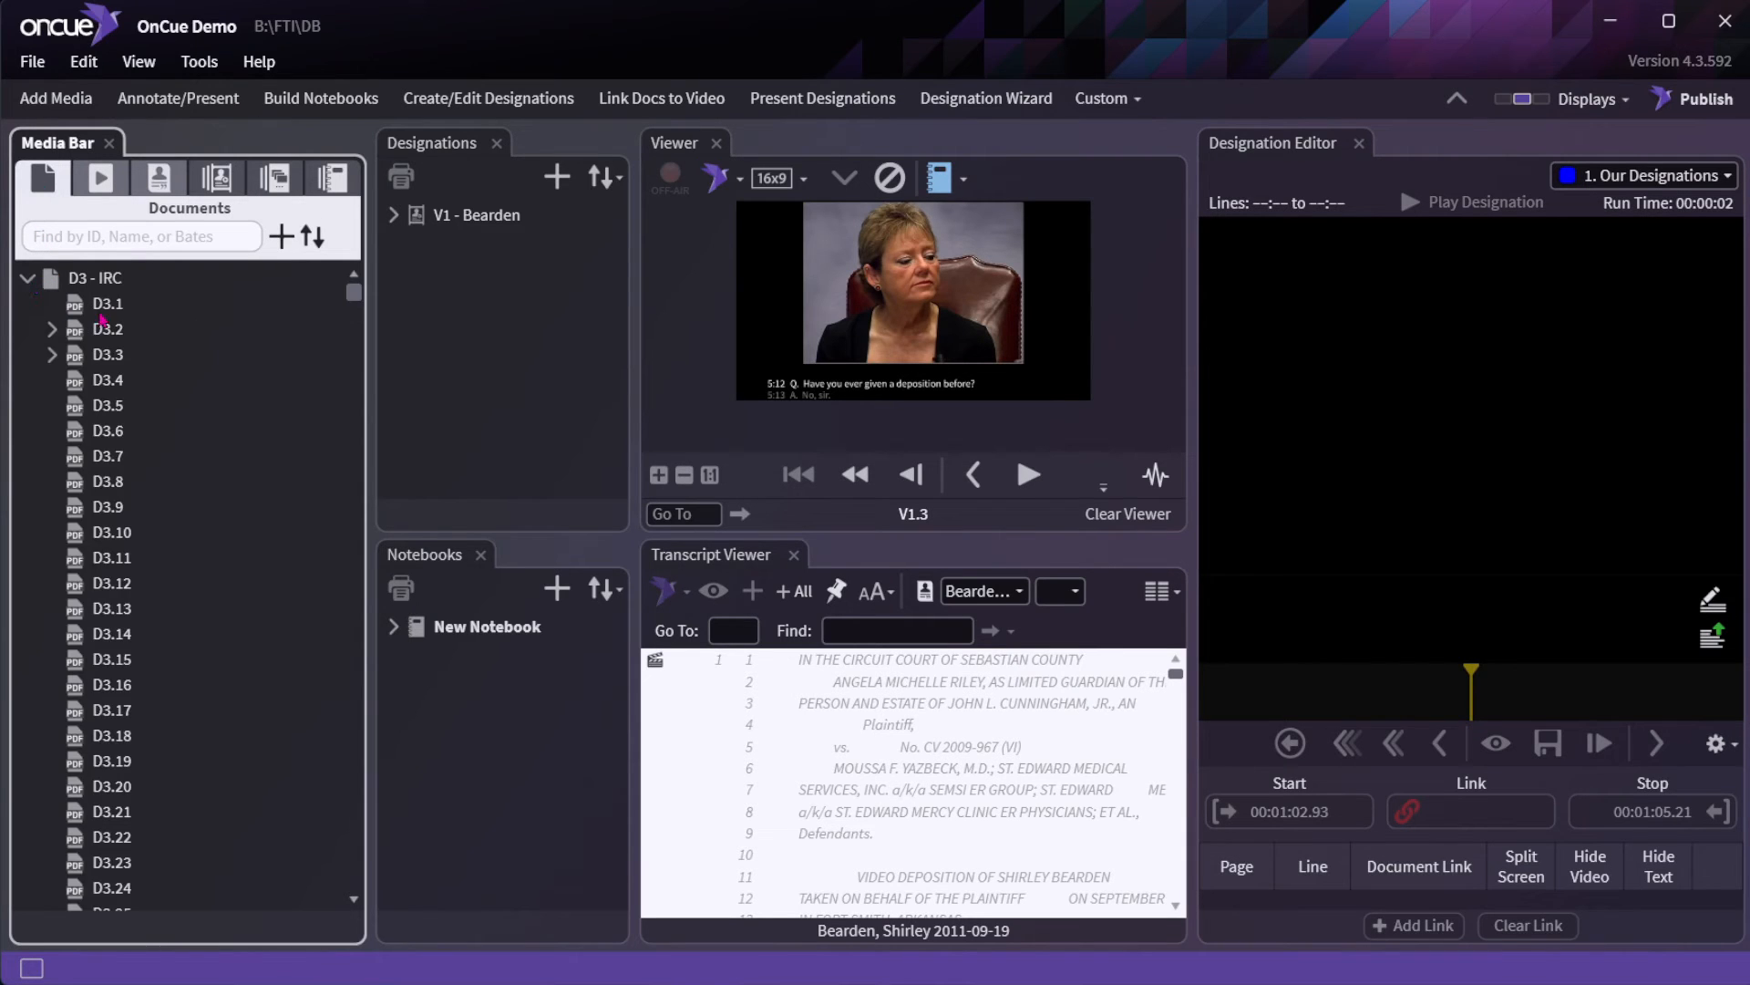
{"action": "left_click", "coordinate": [99, 307]}
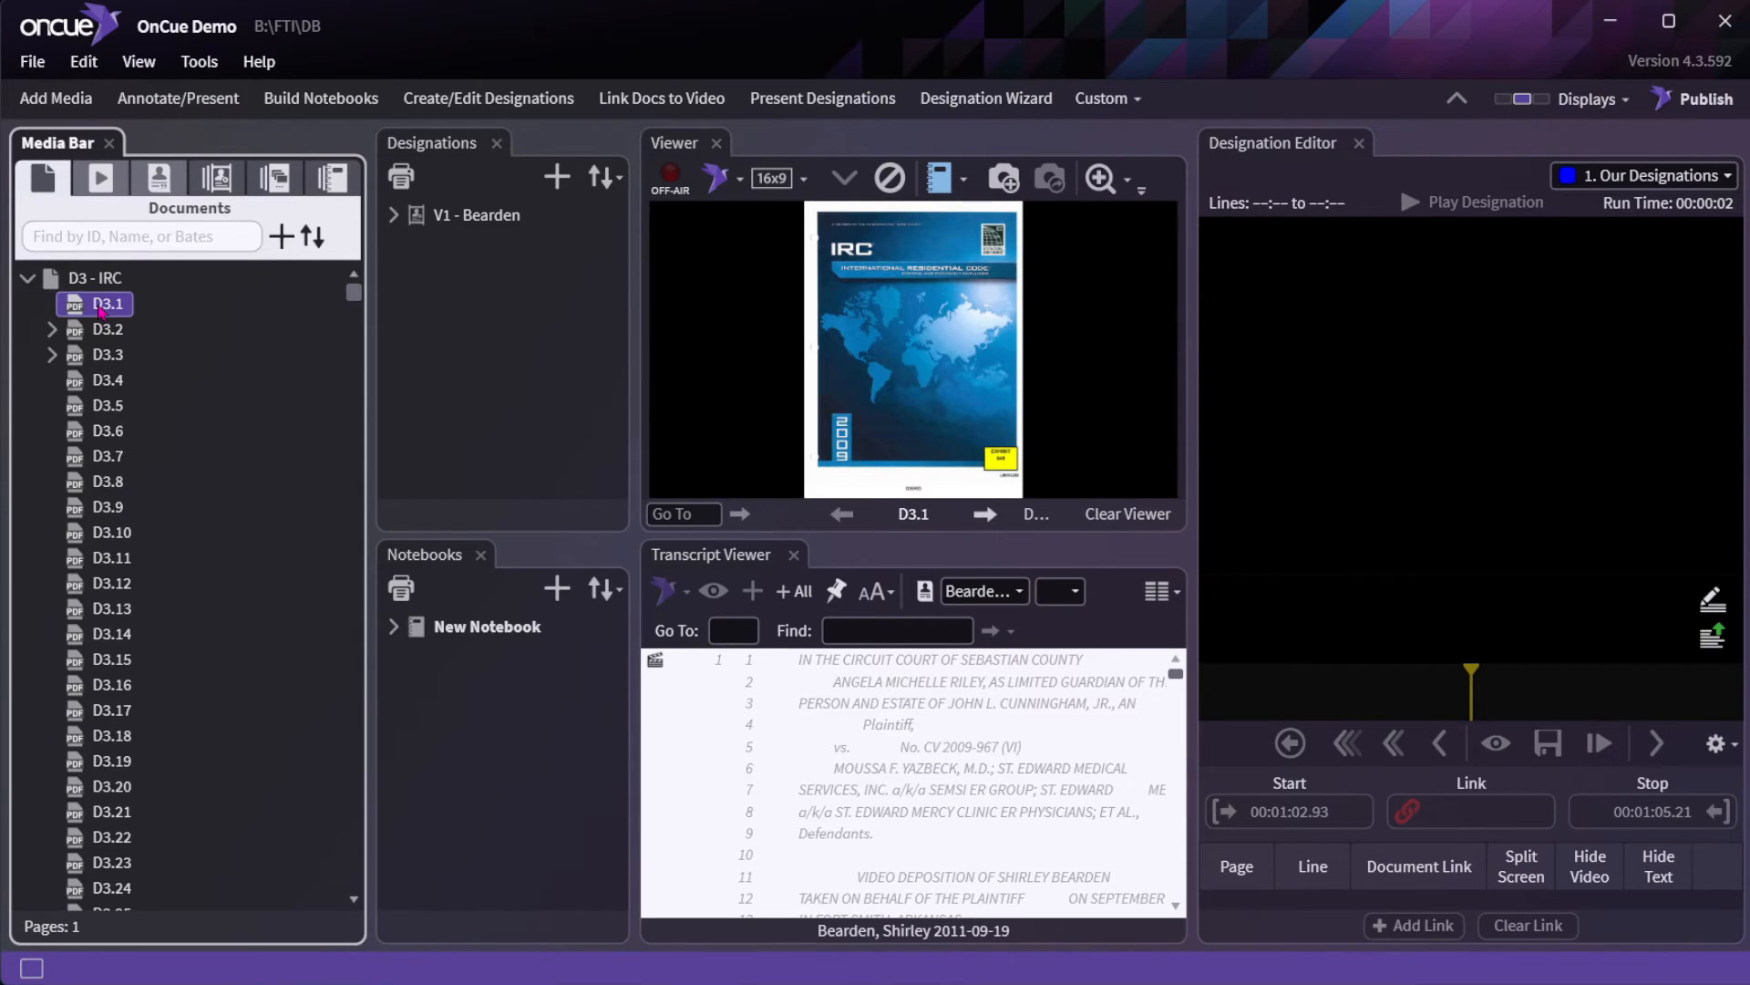
{"action": "left_click", "coordinate": [394, 215]}
{"action": "left_click", "coordinate": [479, 272]}
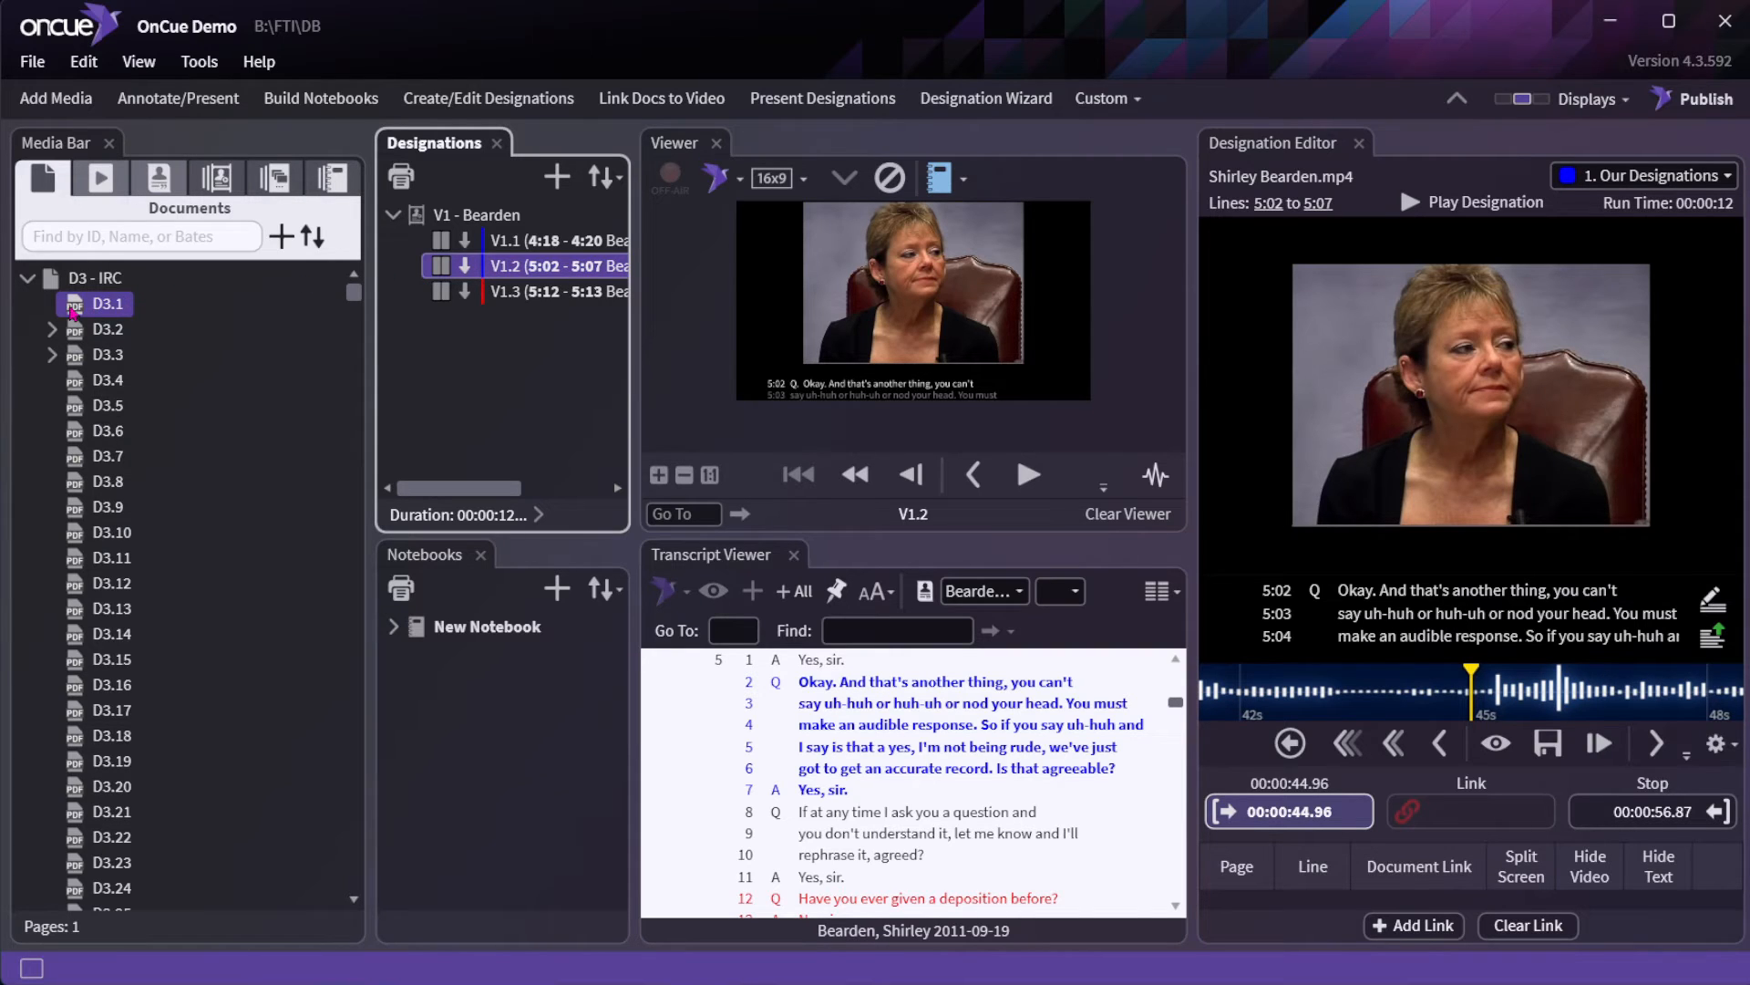
{"action": "left_click_drag", "start_coordinate": [73, 312], "coordinate": [708, 709]}
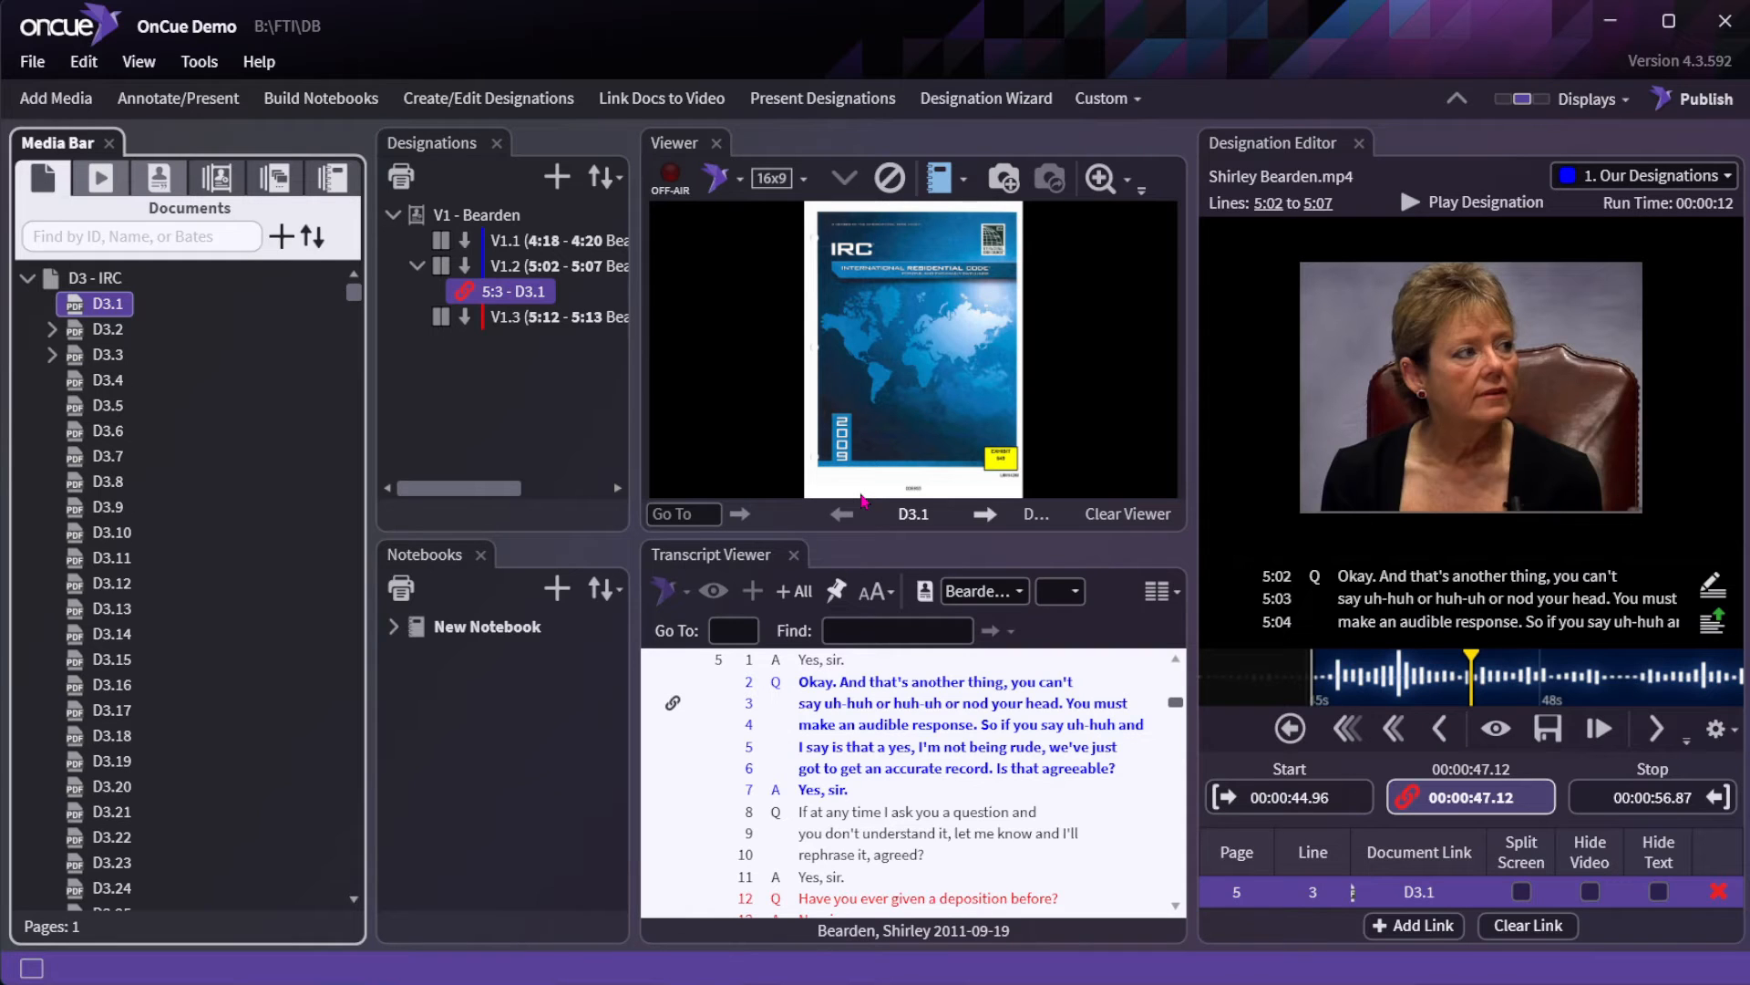
Publish designation V1.2 to watch it play with its linked document, and end the presentation.
{"action": "left_click", "coordinate": [534, 265]}
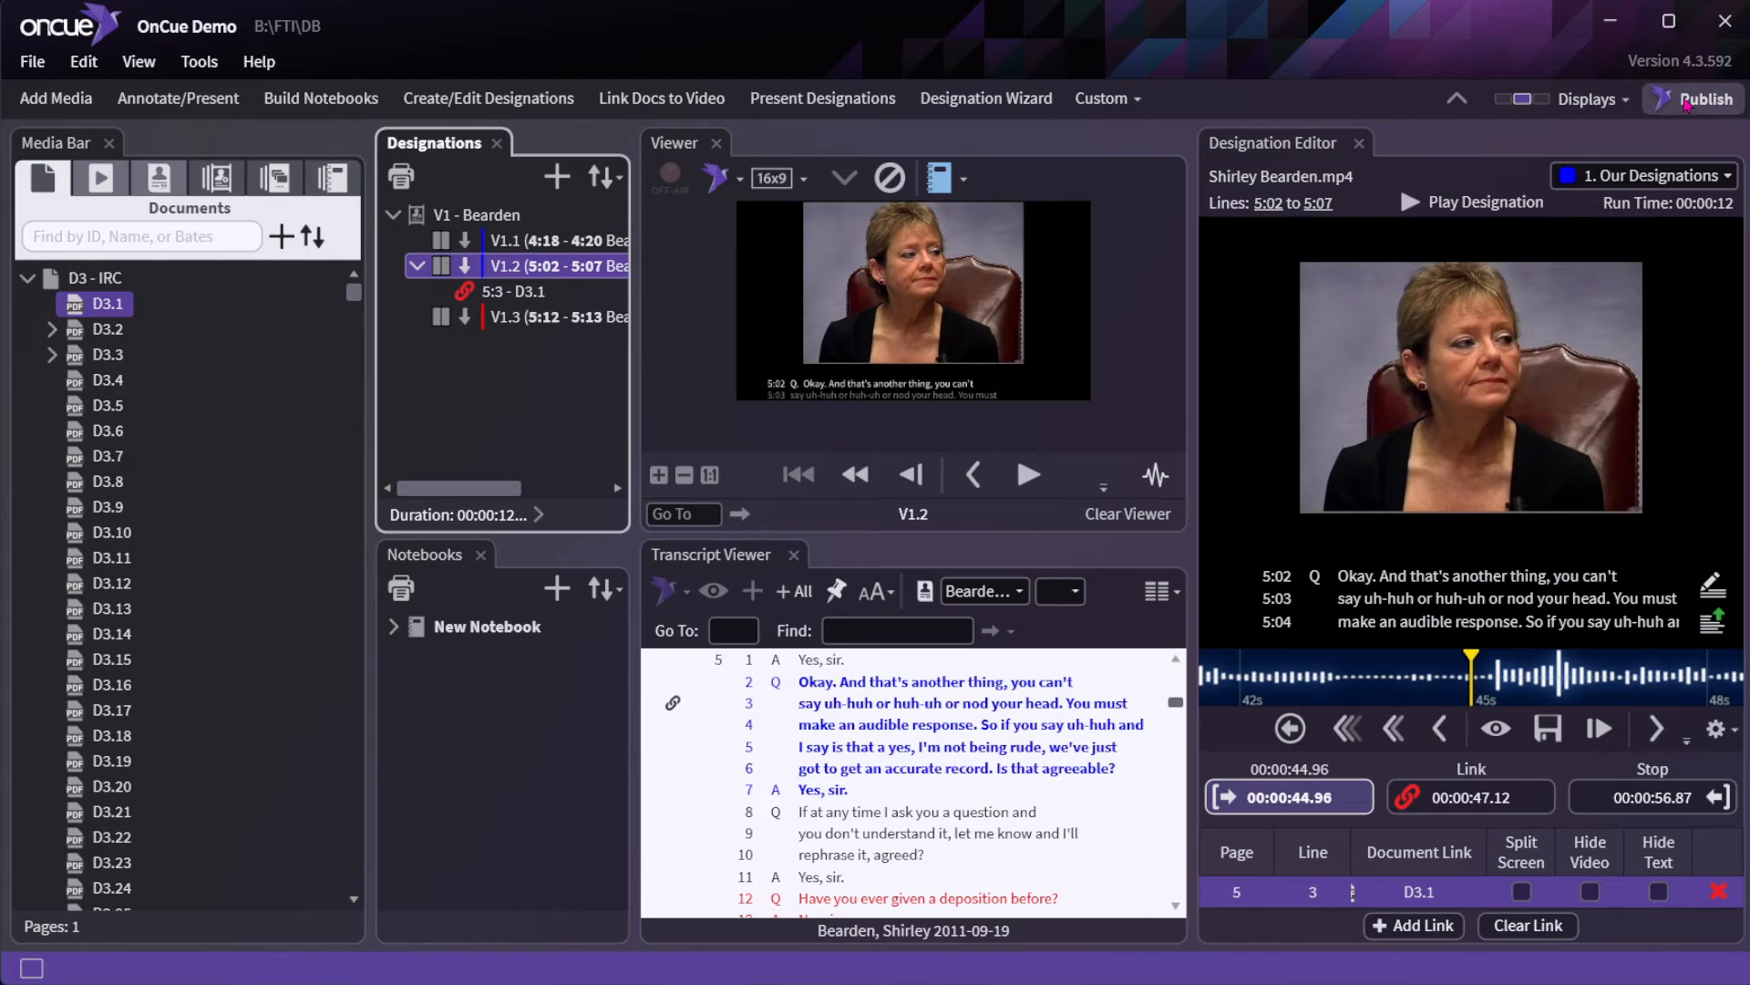
{"action": "left_click", "coordinate": [1687, 102]}
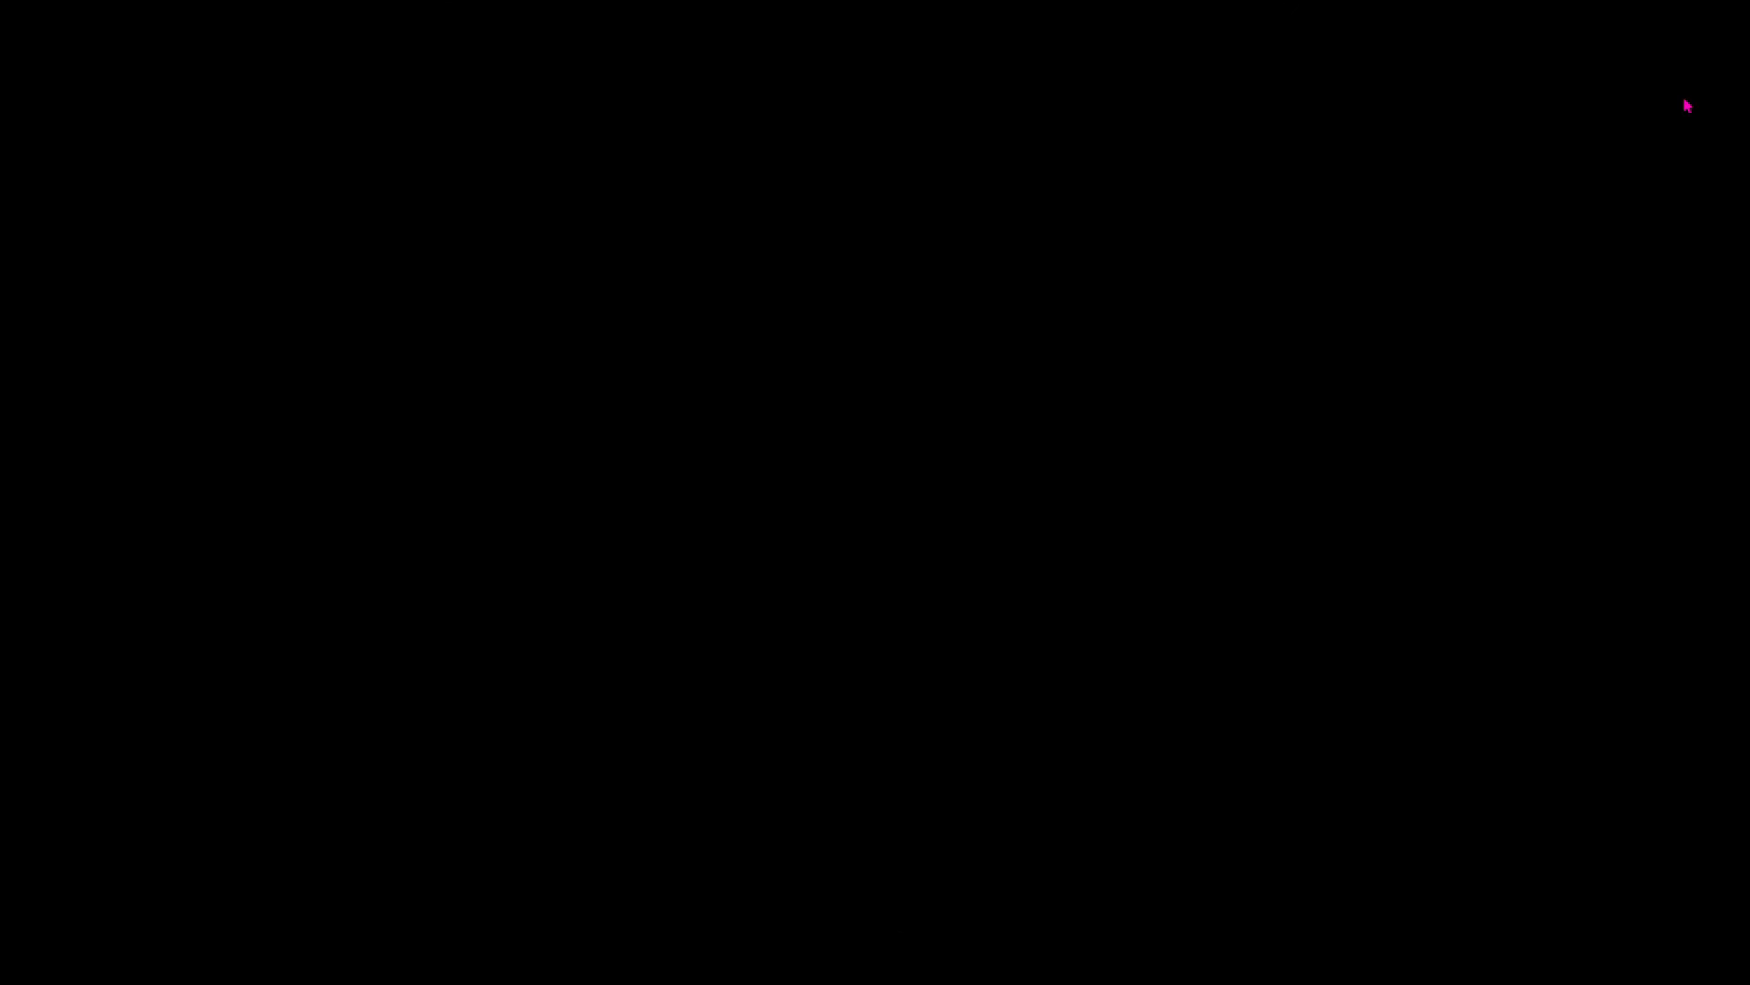
{"action": "key", "text": "Escape"}
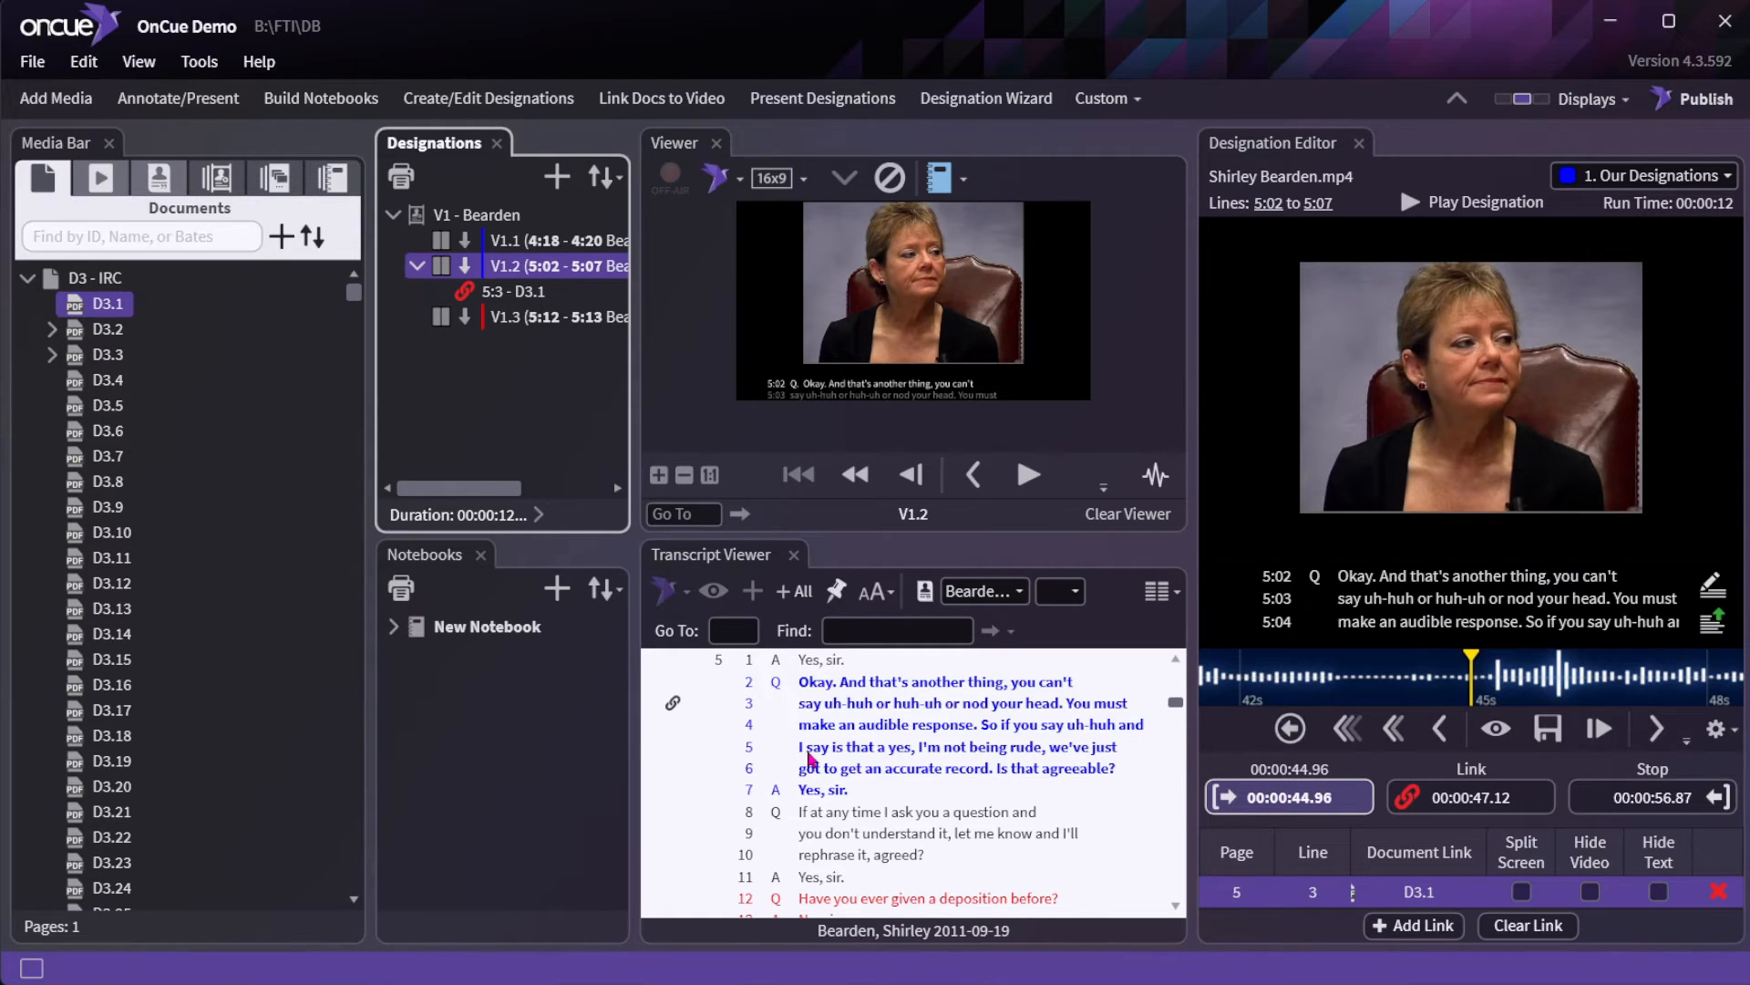
Clear the linked document at transcript line 5:5 of designation V1.2.
{"action": "left_click", "coordinate": [811, 757]}
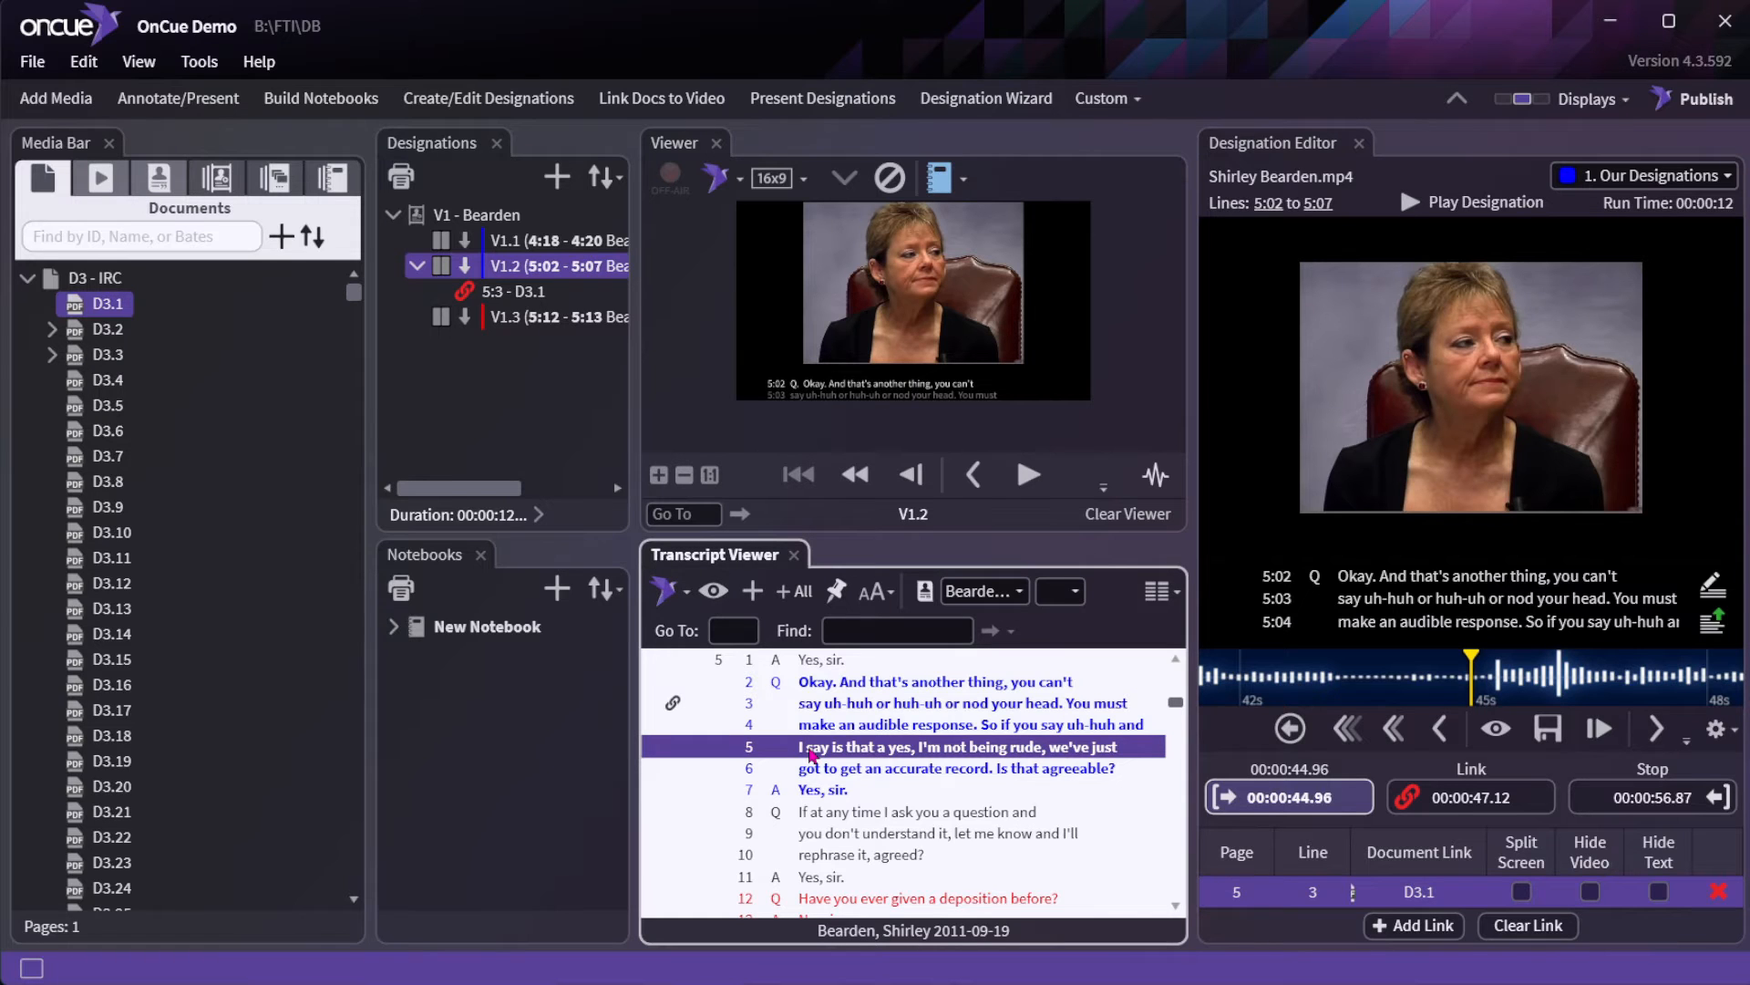
{"action": "right_click", "coordinate": [810, 755]}
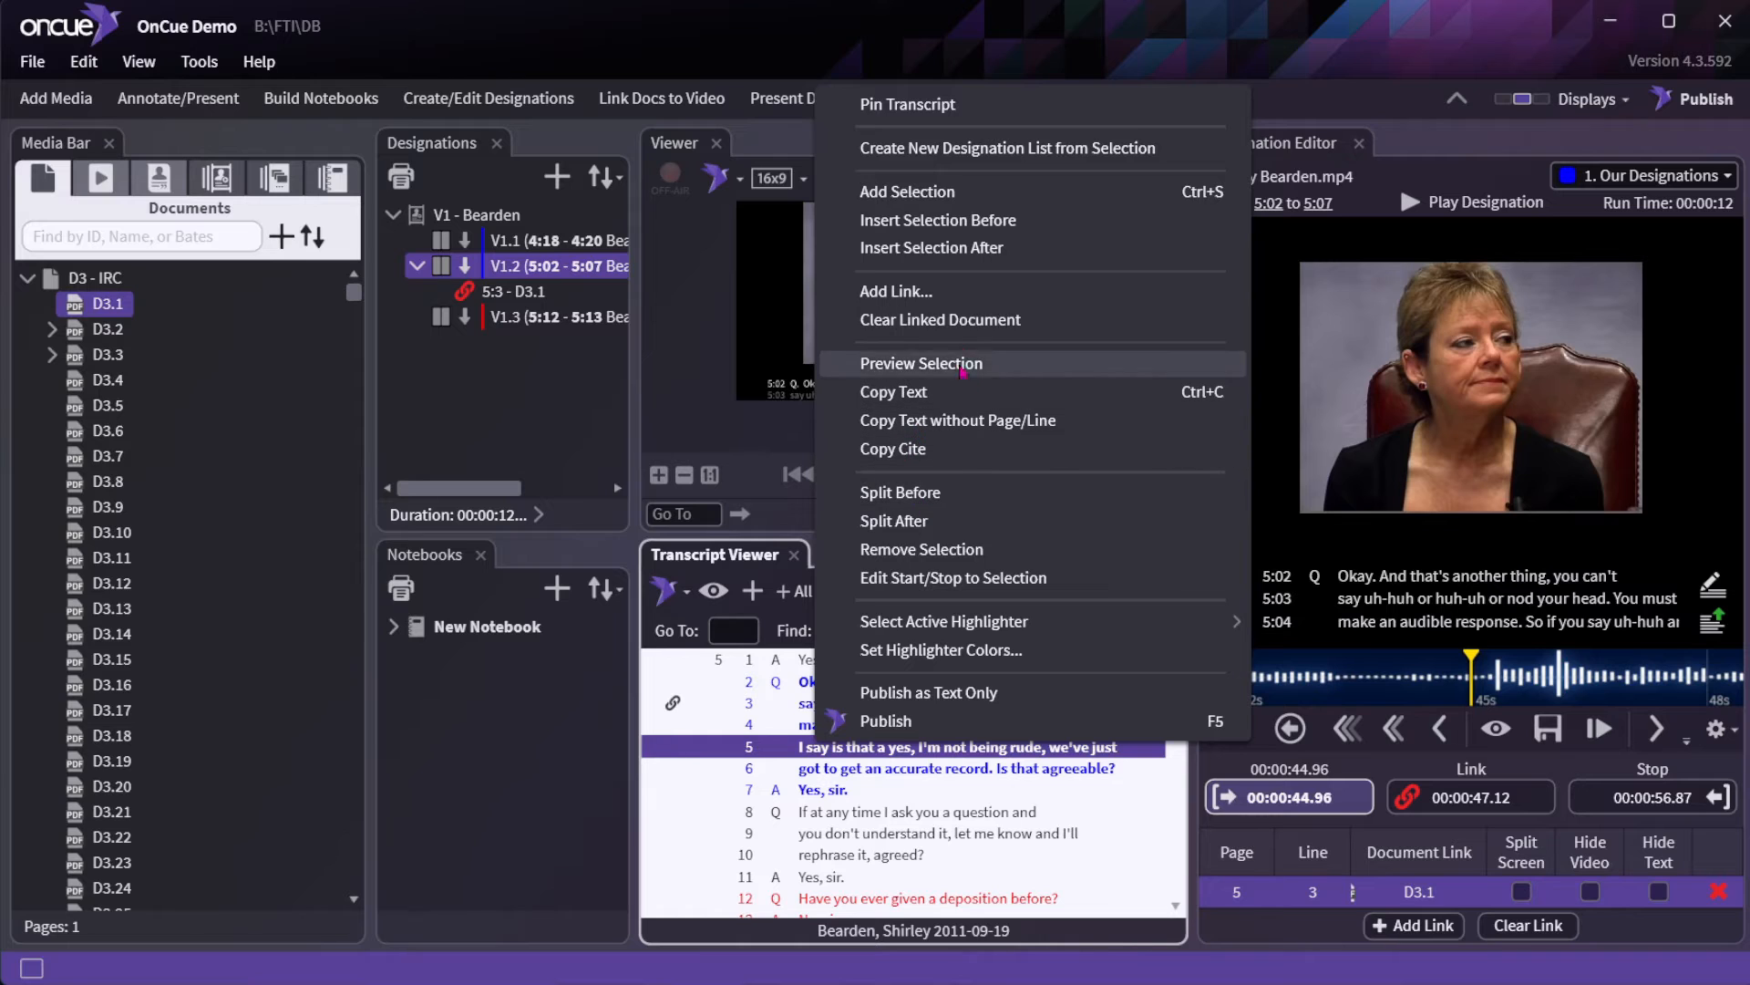
{"action": "left_click", "coordinate": [957, 321]}
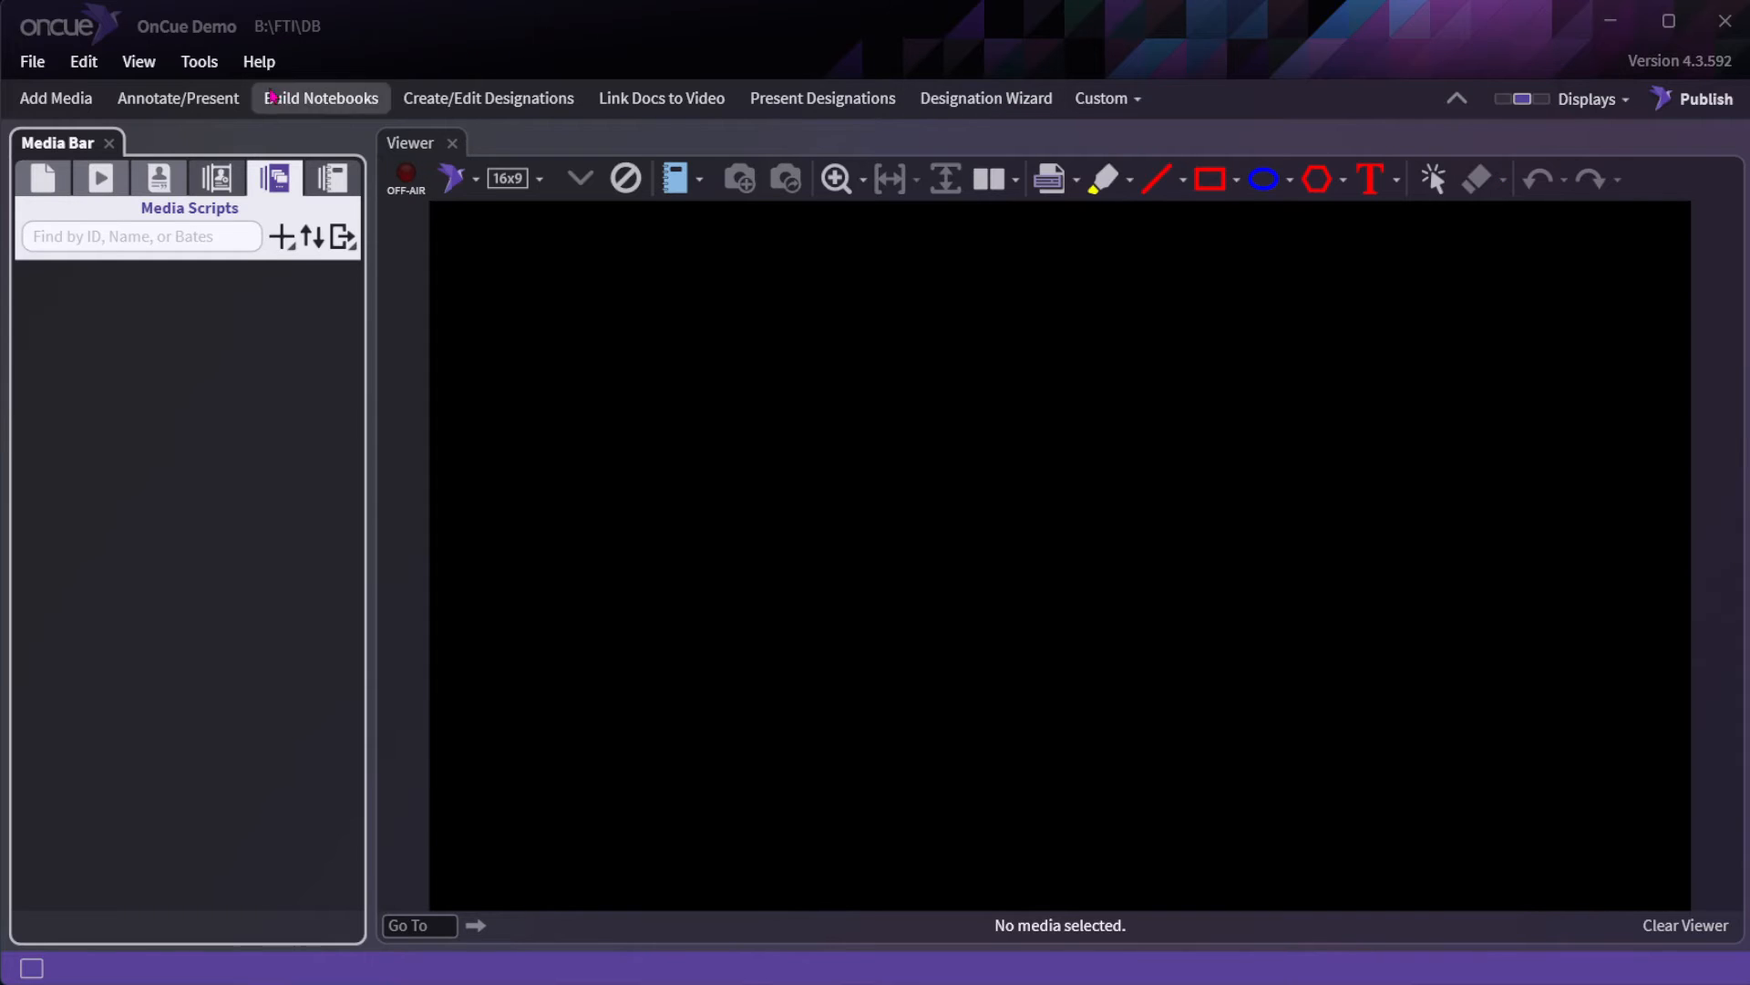
In the Annotate/Present workspace, add a media script with ID MS1 and the name New Media Script.
{"action": "left_click", "coordinate": [184, 103]}
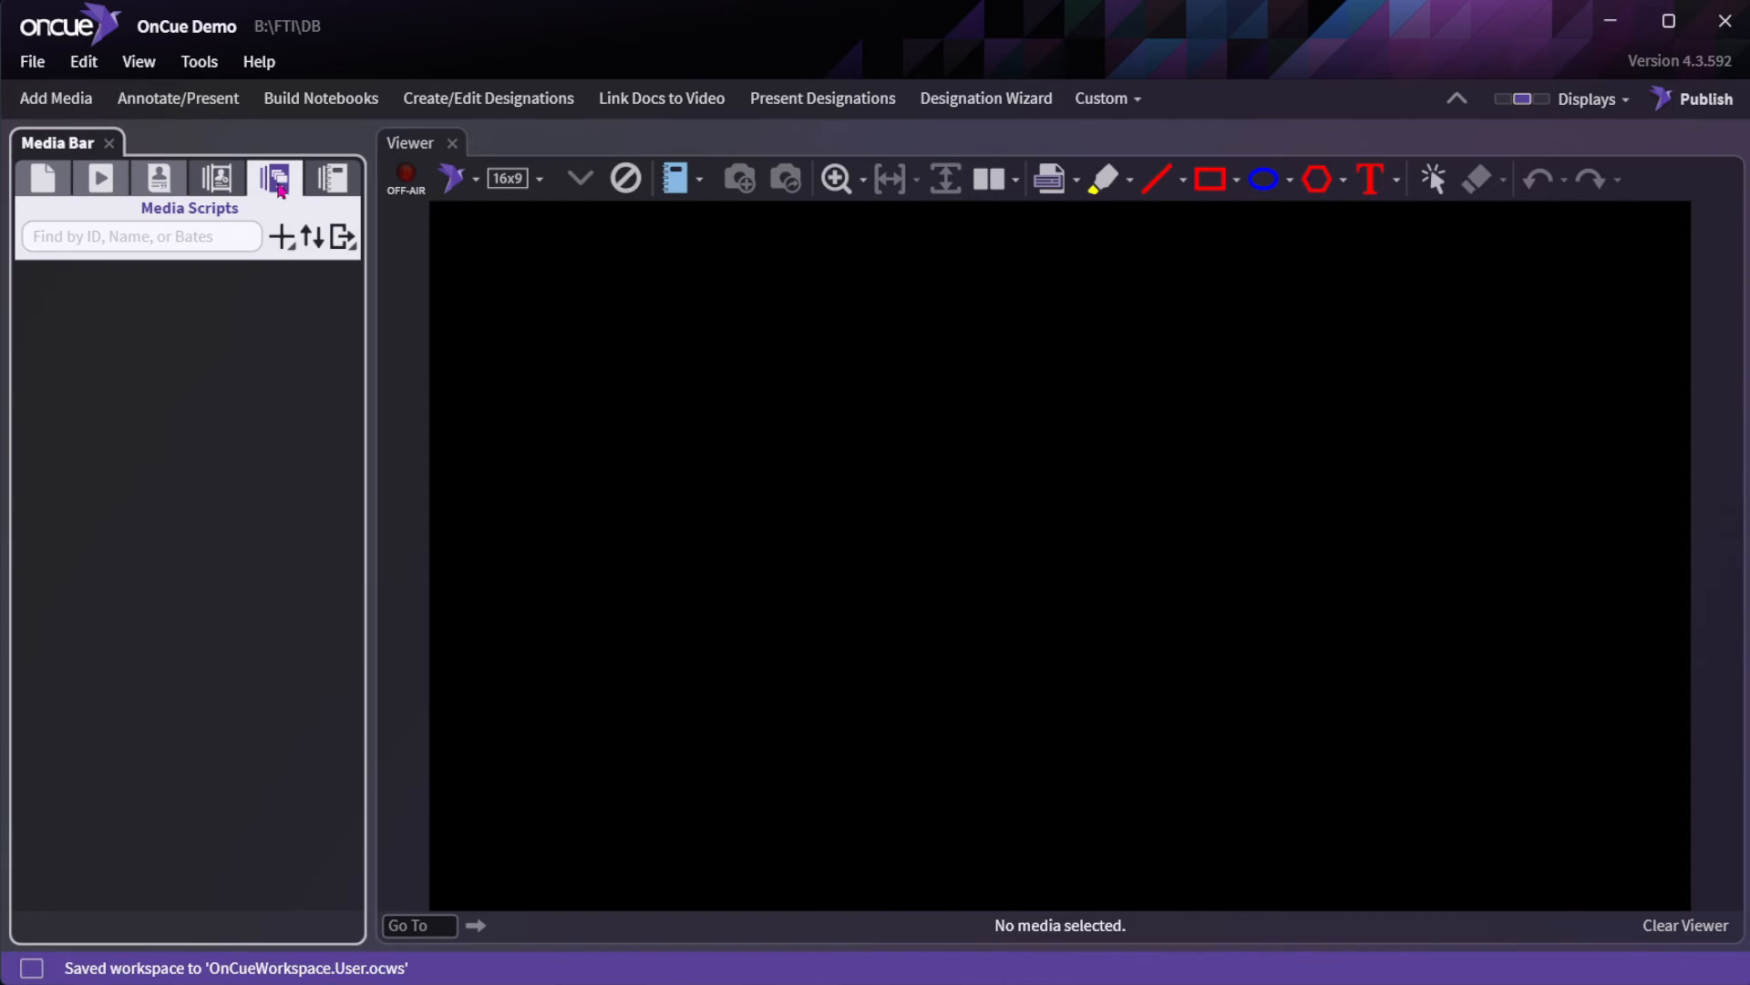
{"action": "left_click", "coordinate": [282, 246]}
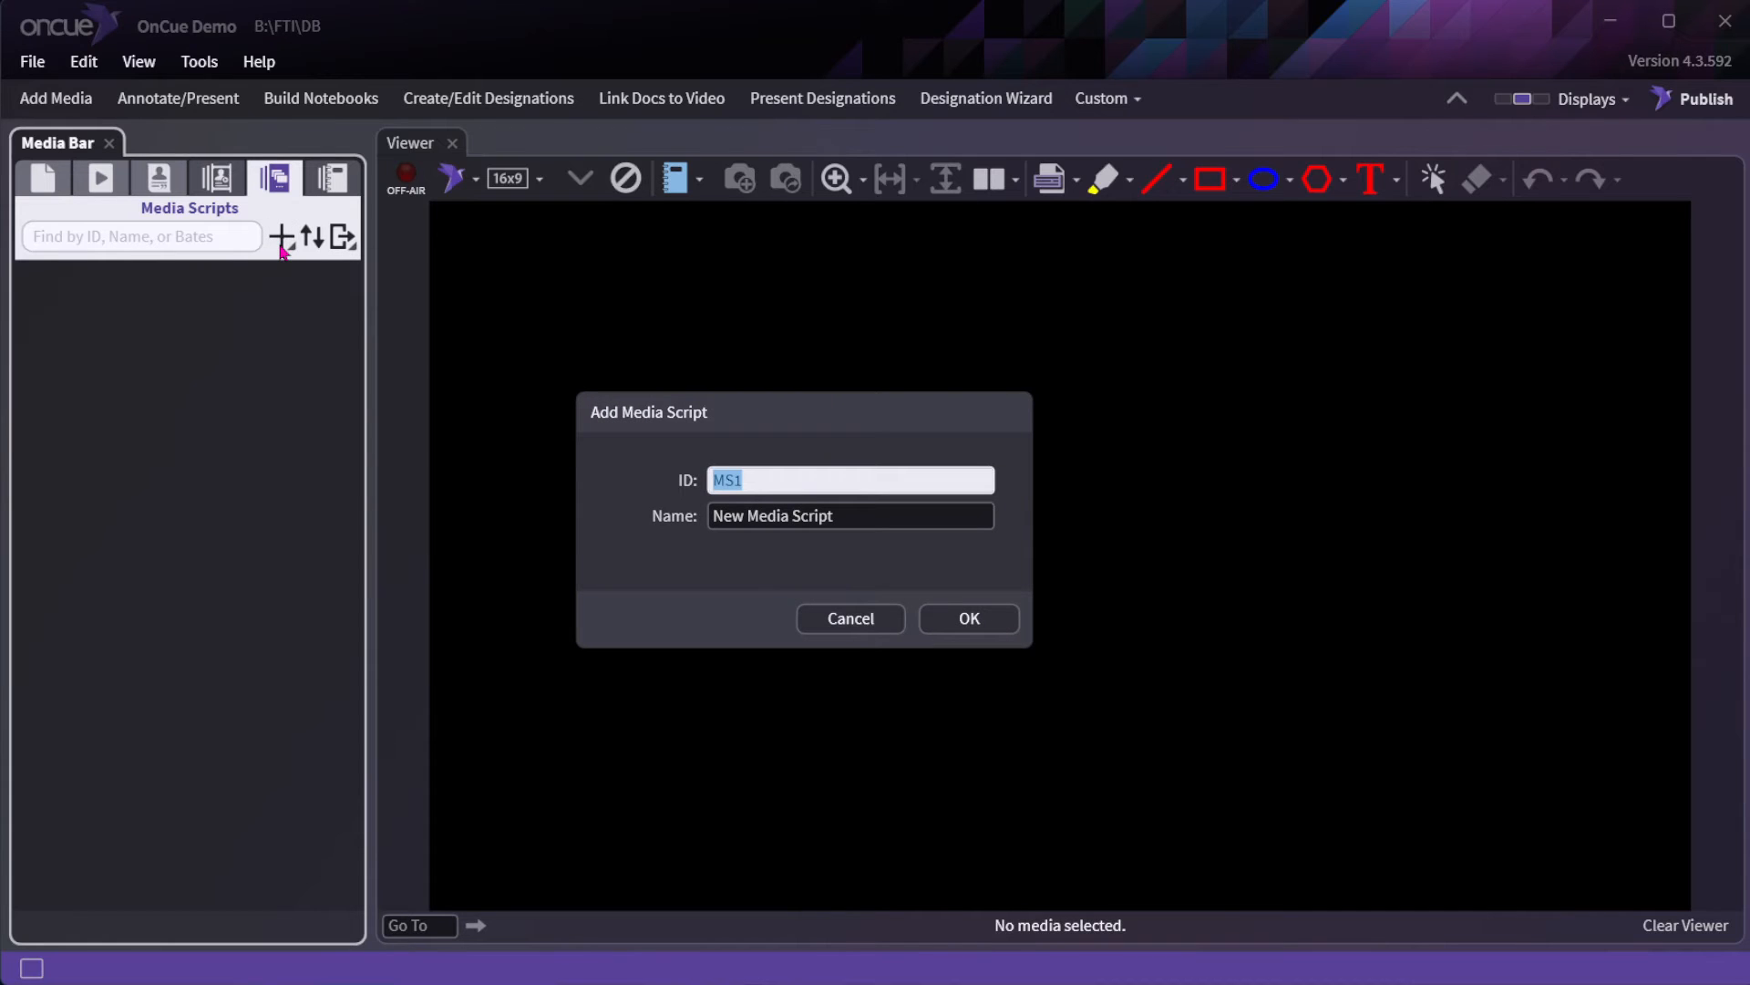
{"action": "left_click", "coordinate": [979, 626]}
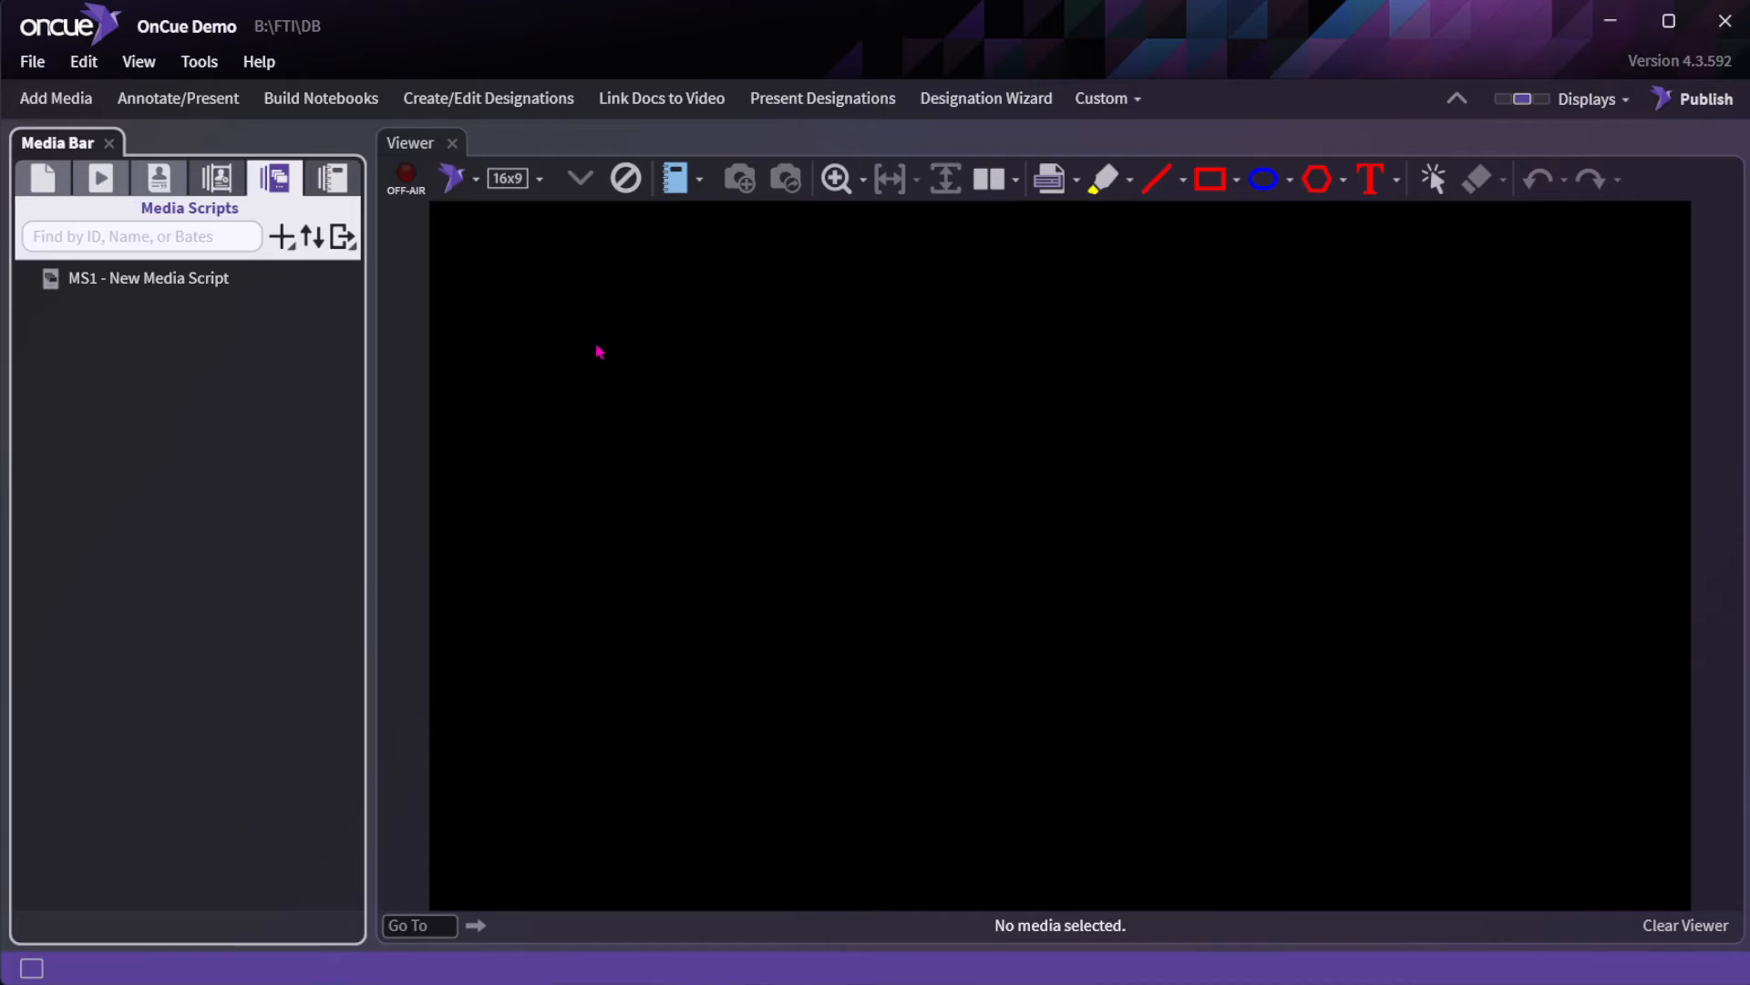
Show the media scripts separately and add designations V1.1 and V1.3 to script MS1.
{"action": "left_click", "coordinate": [342, 237]}
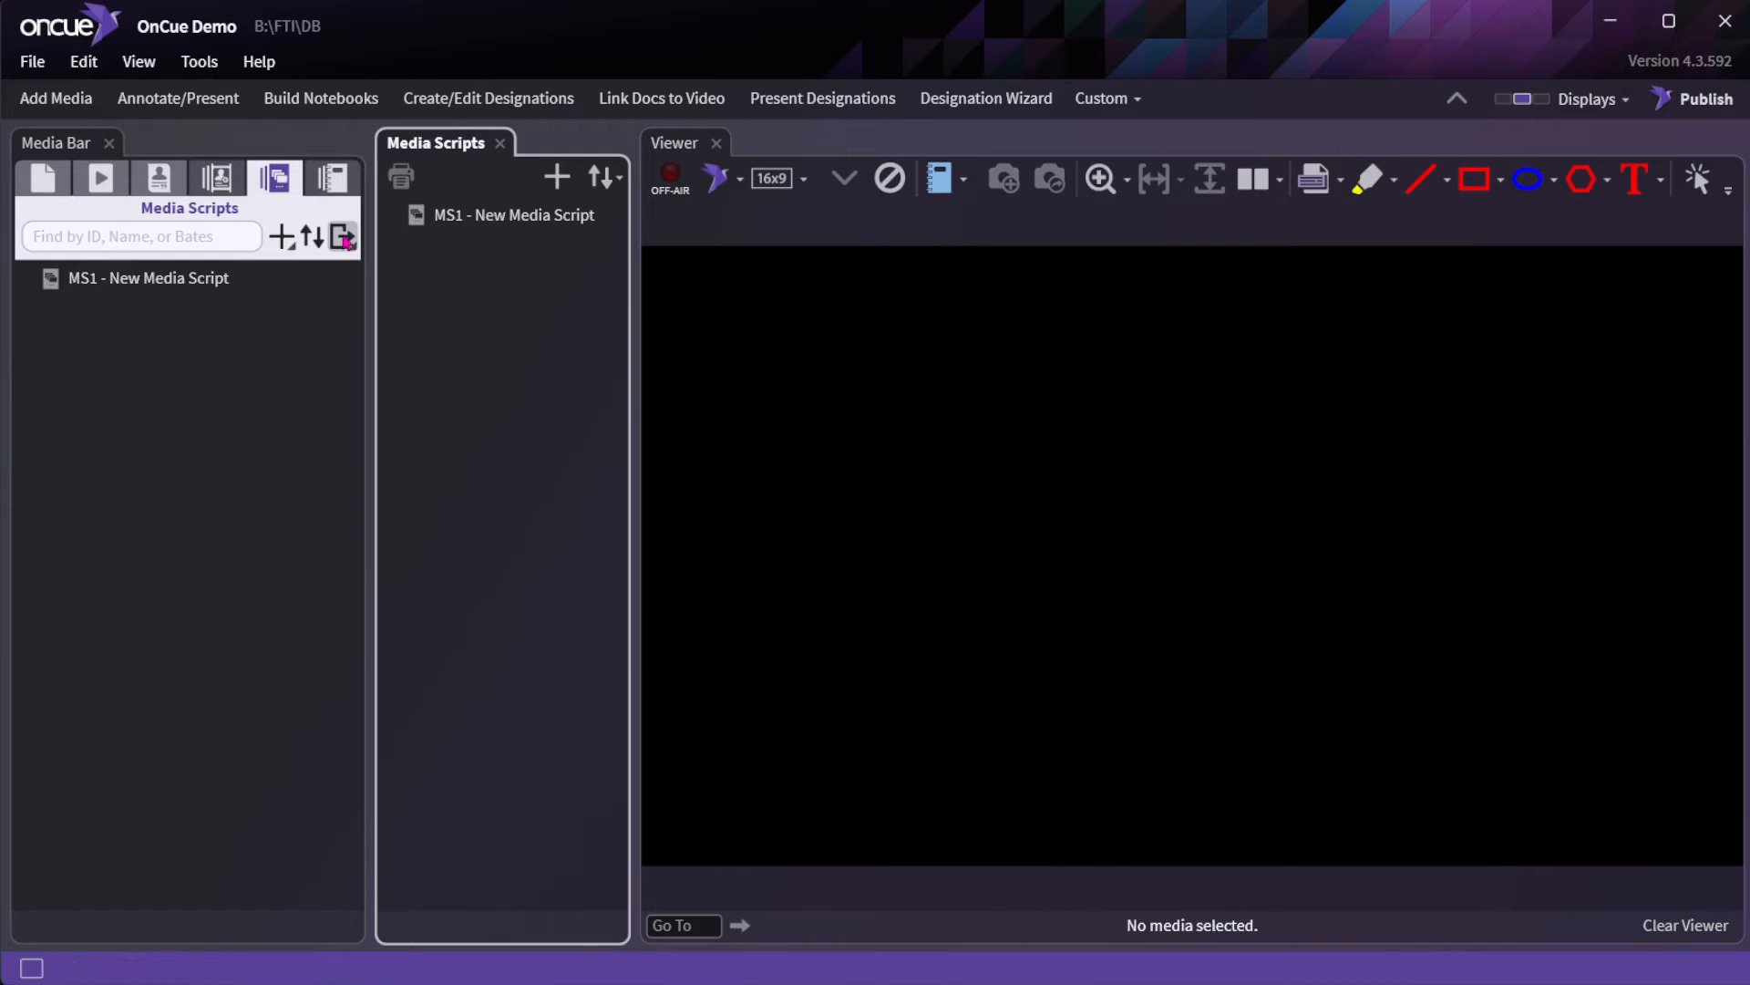
{"action": "left_click", "coordinate": [217, 182]}
{"action": "left_click", "coordinate": [28, 278]}
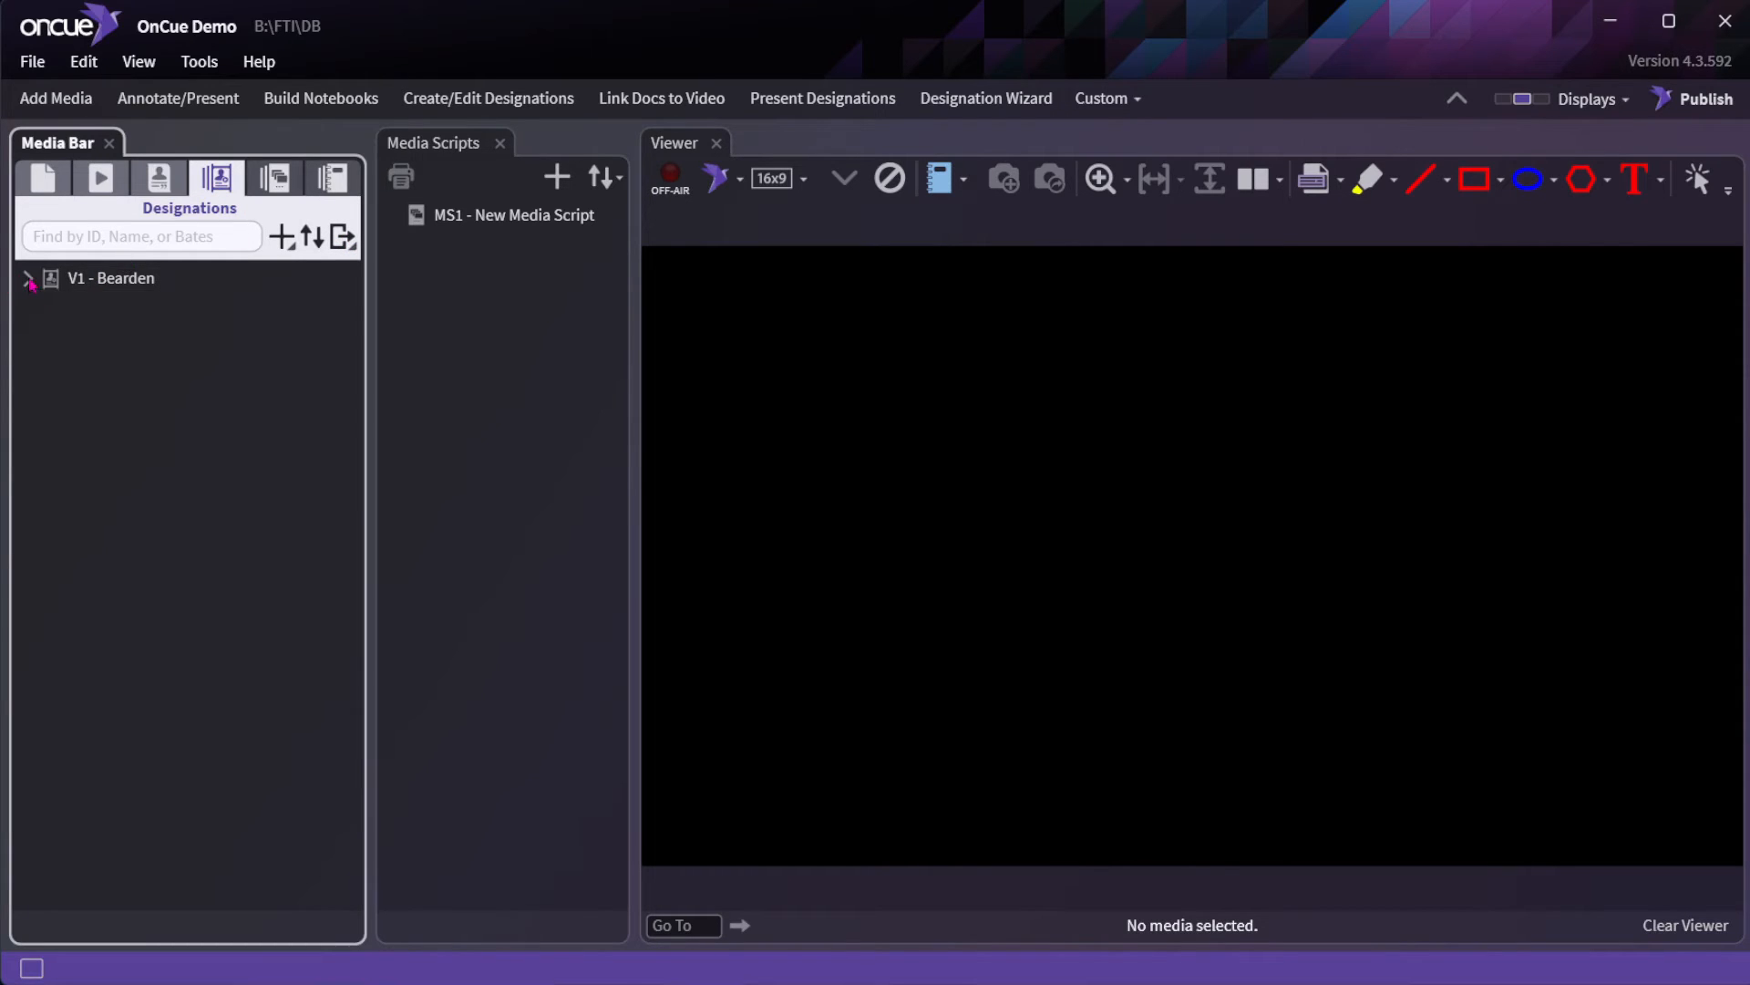
{"action": "left_click_drag", "start_coordinate": [95, 304], "coordinate": [458, 225]}
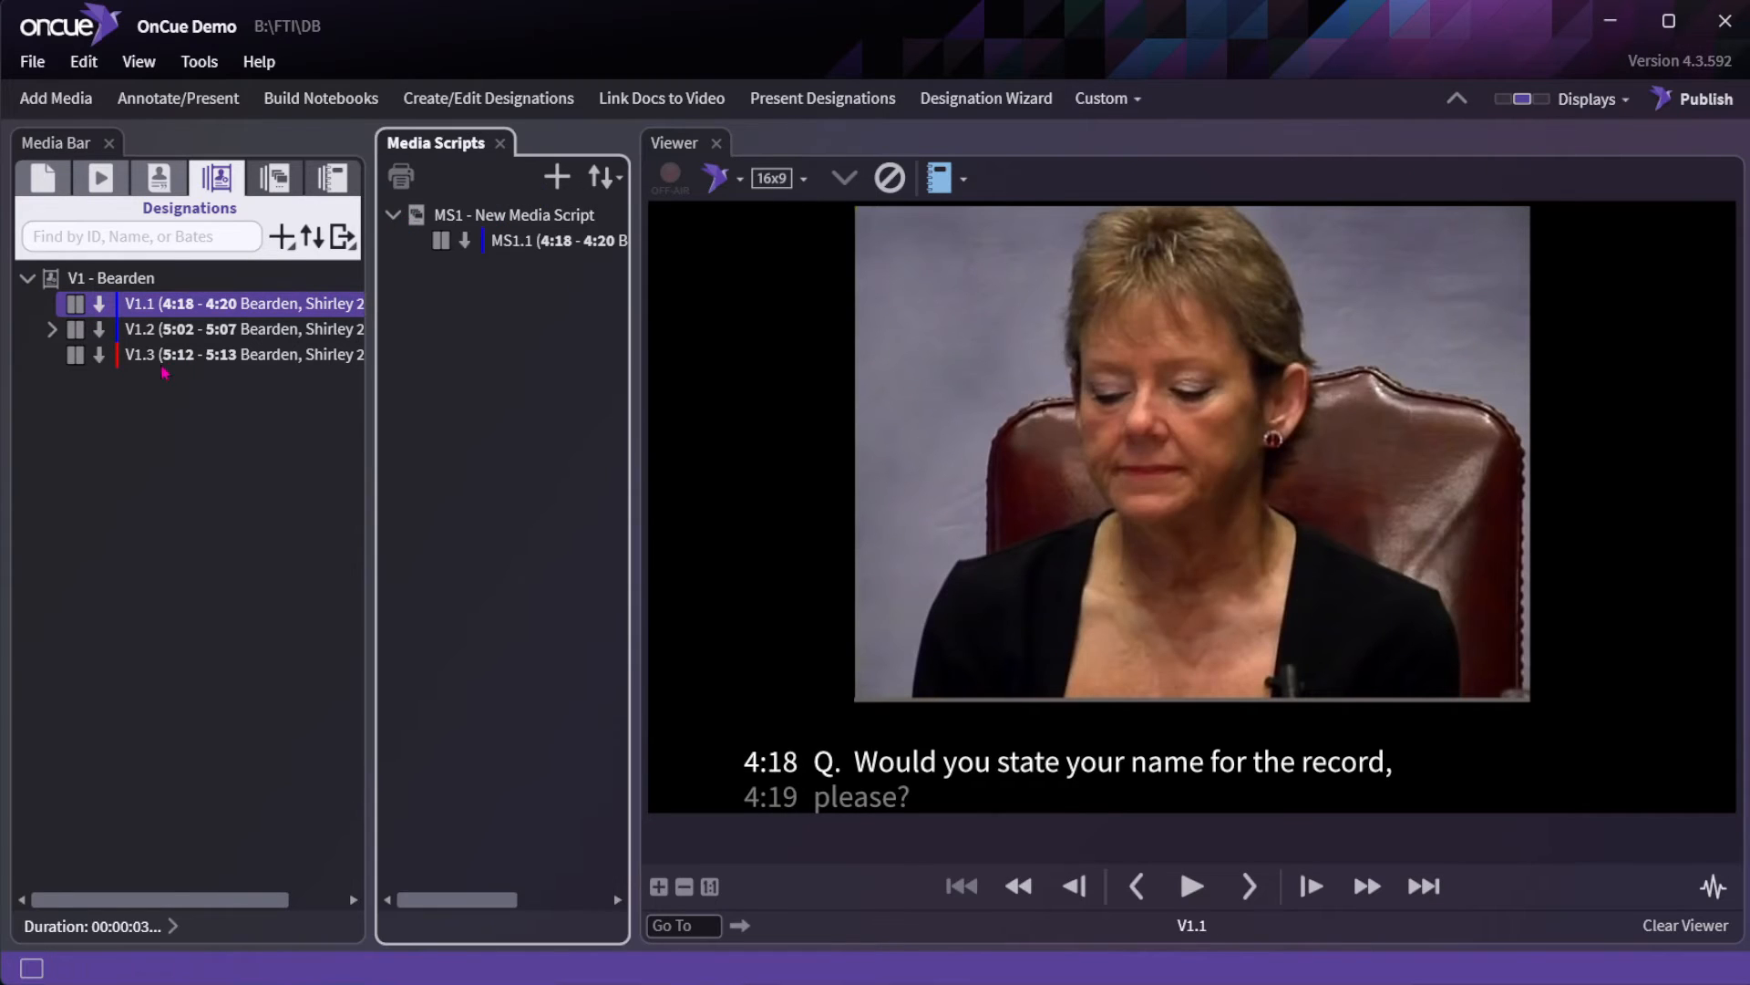
{"action": "left_click_drag", "start_coordinate": [129, 360], "coordinate": [473, 266]}
Add page D3.1 of the IRC document to media script MS1 below the two designations.
{"action": "left_click", "coordinate": [40, 180]}
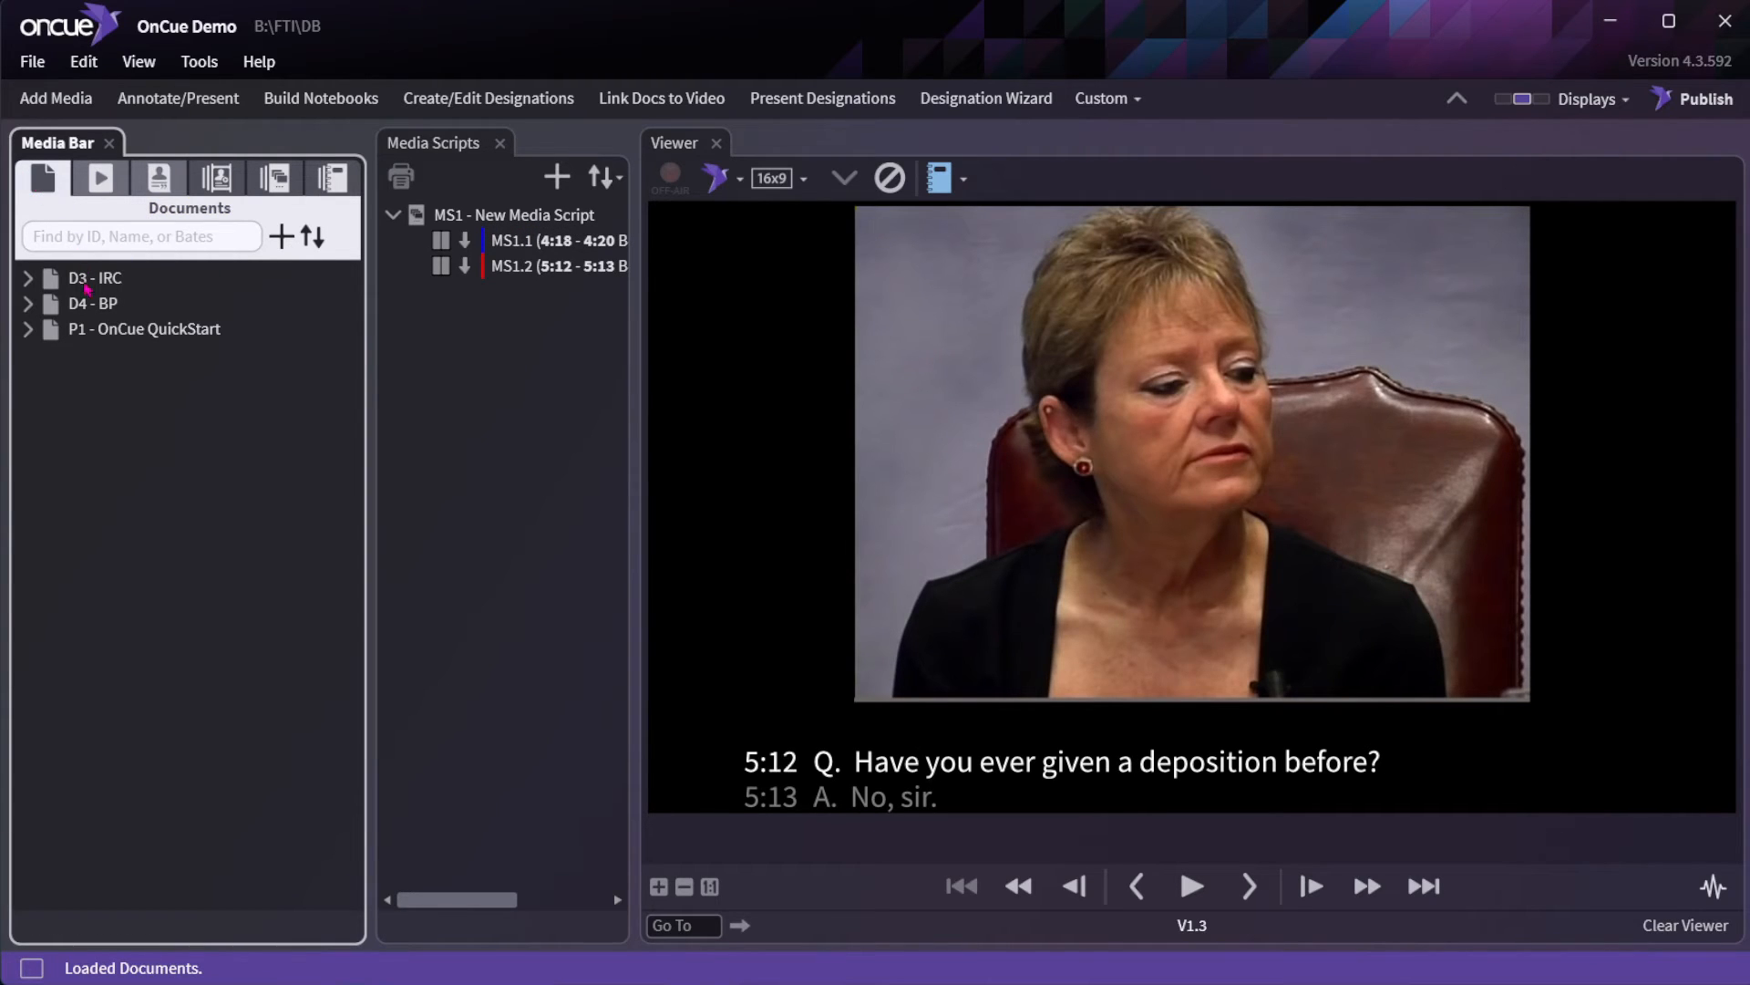
{"action": "left_click", "coordinate": [28, 278]}
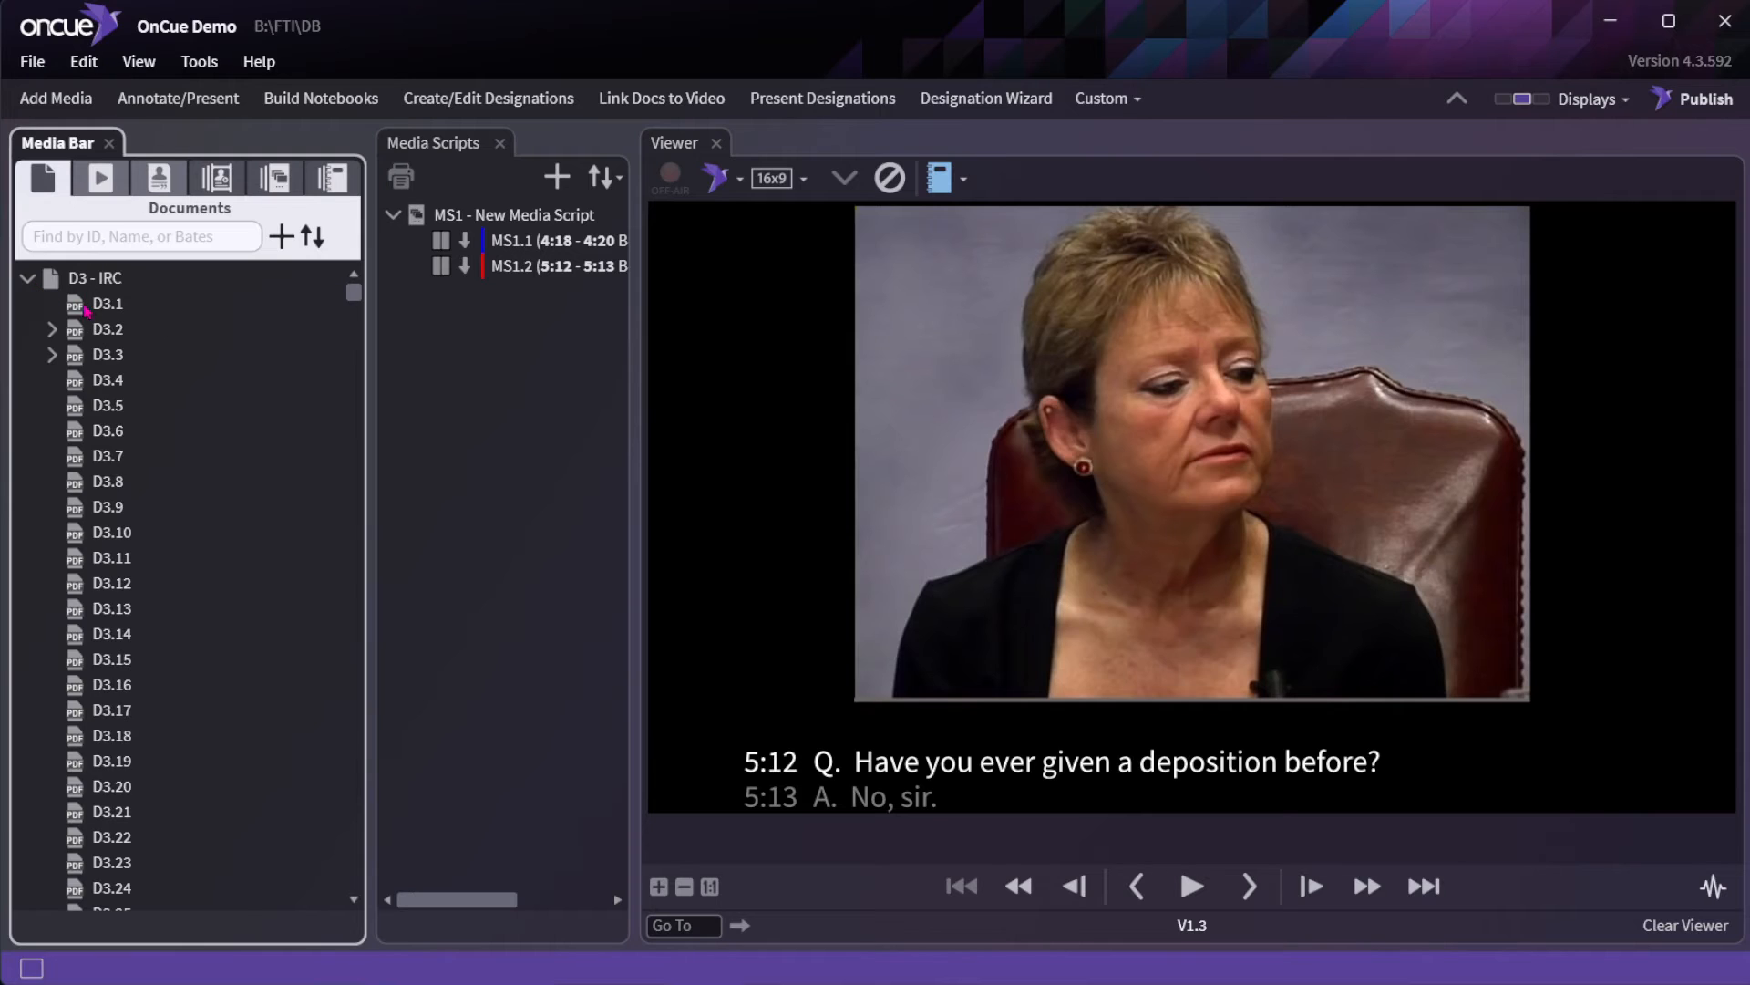
{"action": "left_click", "coordinate": [94, 307]}
{"action": "left_click_drag", "start_coordinate": [95, 307], "coordinate": [519, 301]}
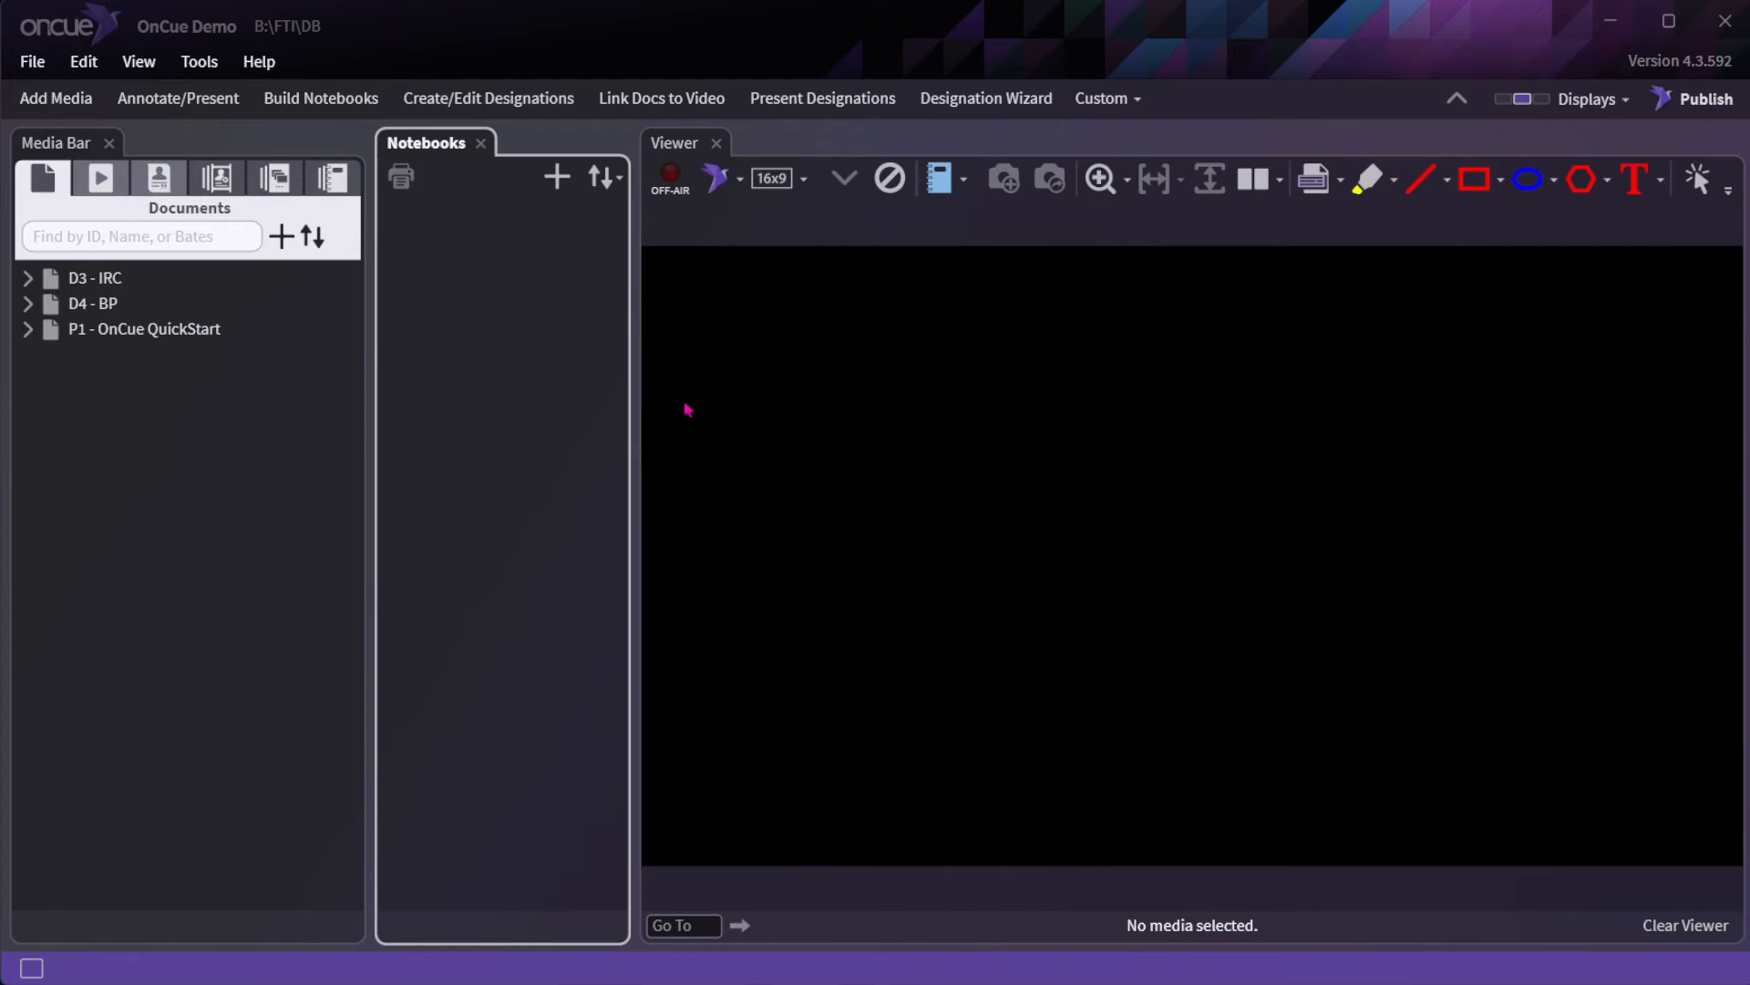
In the Build Notebooks workspace, create a notebook named New Notebook.
{"action": "left_click", "coordinate": [314, 103]}
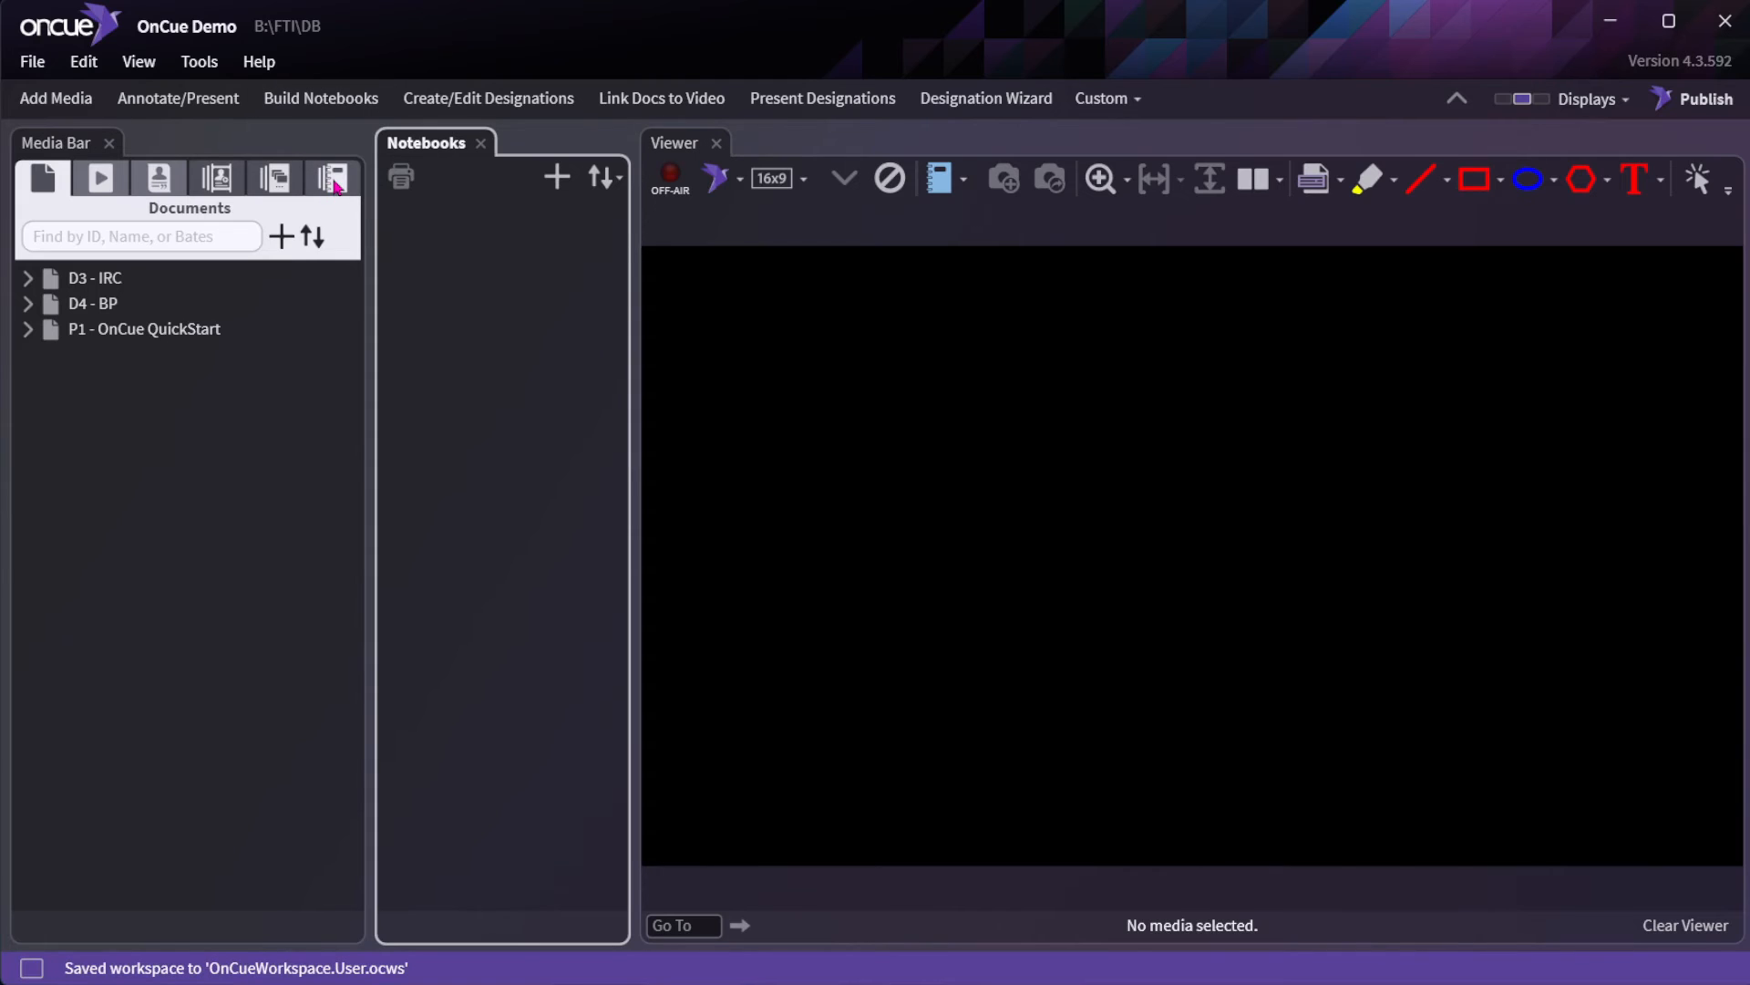
{"action": "left_click", "coordinate": [333, 178]}
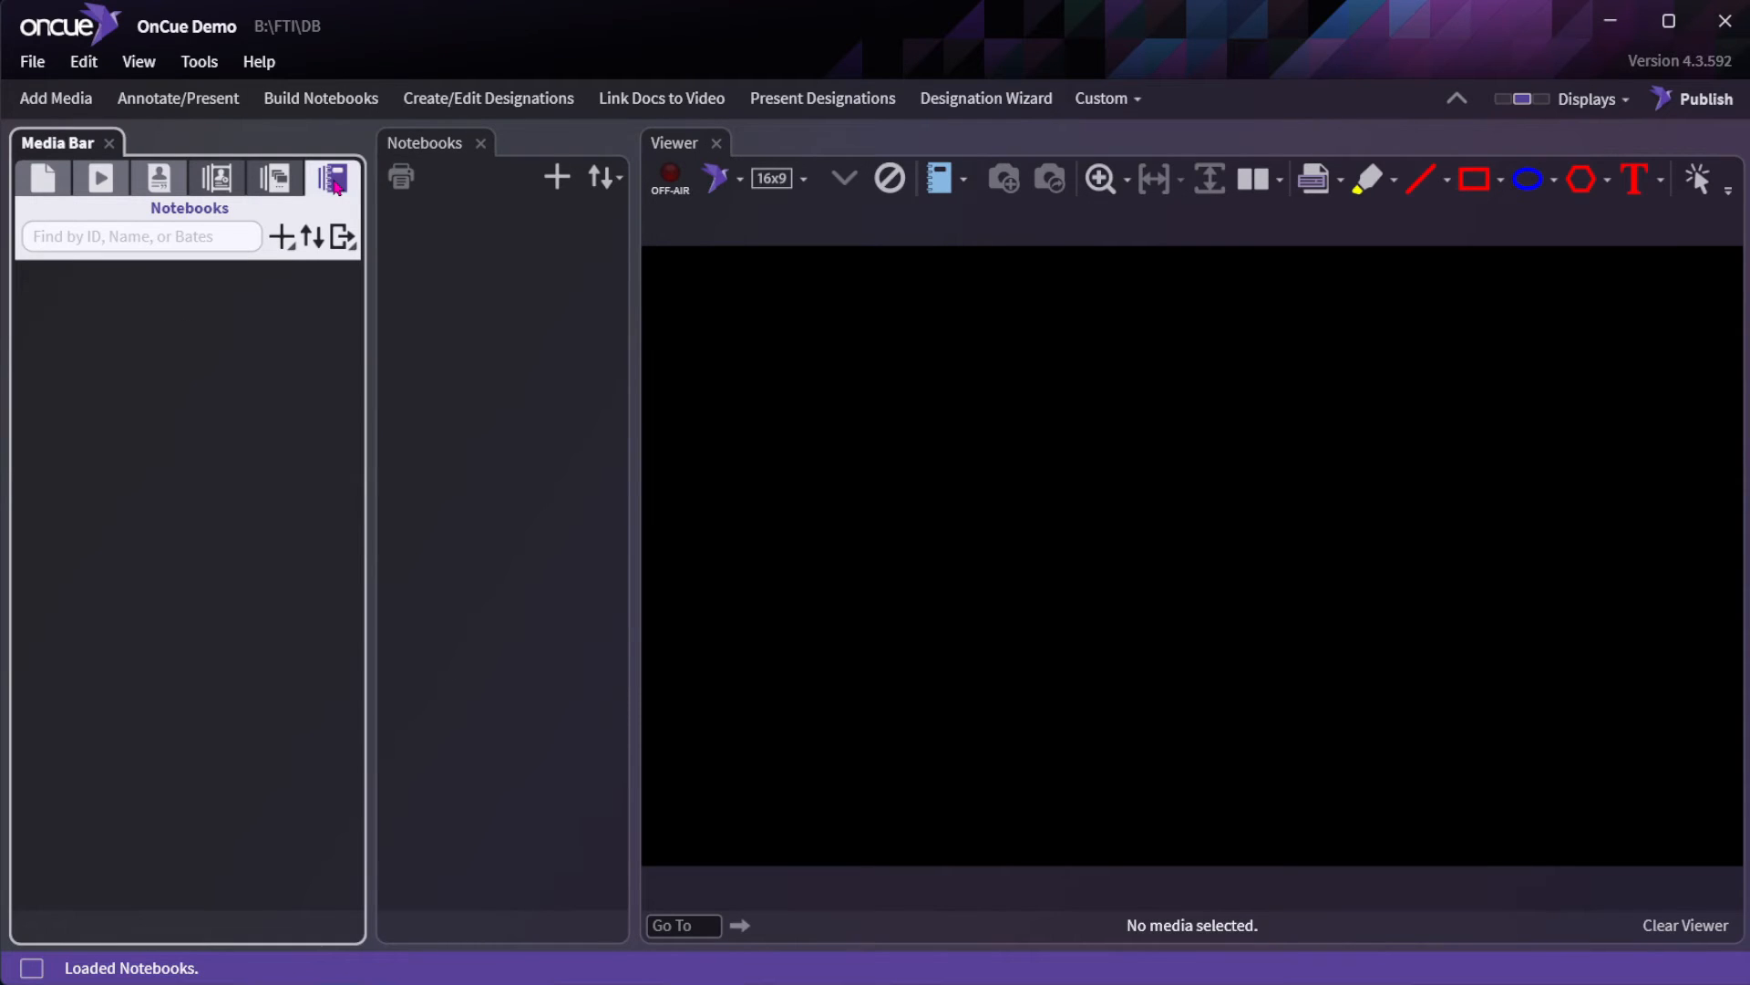
{"action": "left_click", "coordinate": [283, 237]}
{"action": "left_click", "coordinate": [310, 269]}
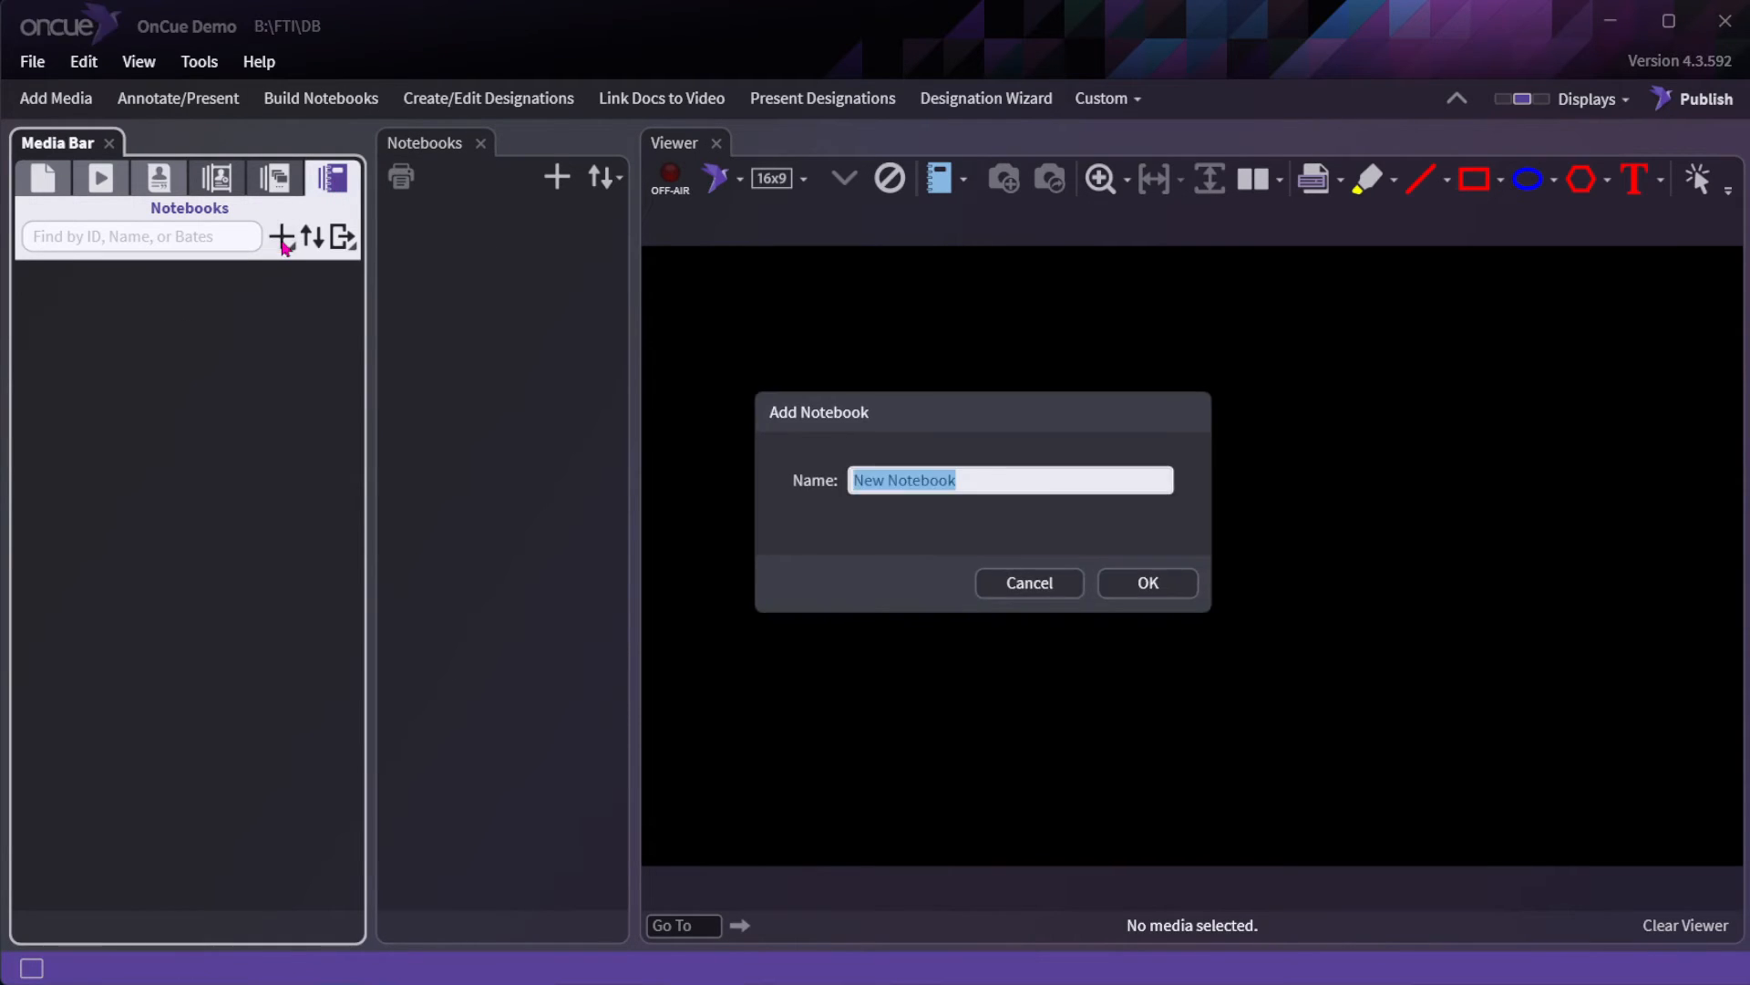
{"action": "left_click", "coordinate": [1149, 587]}
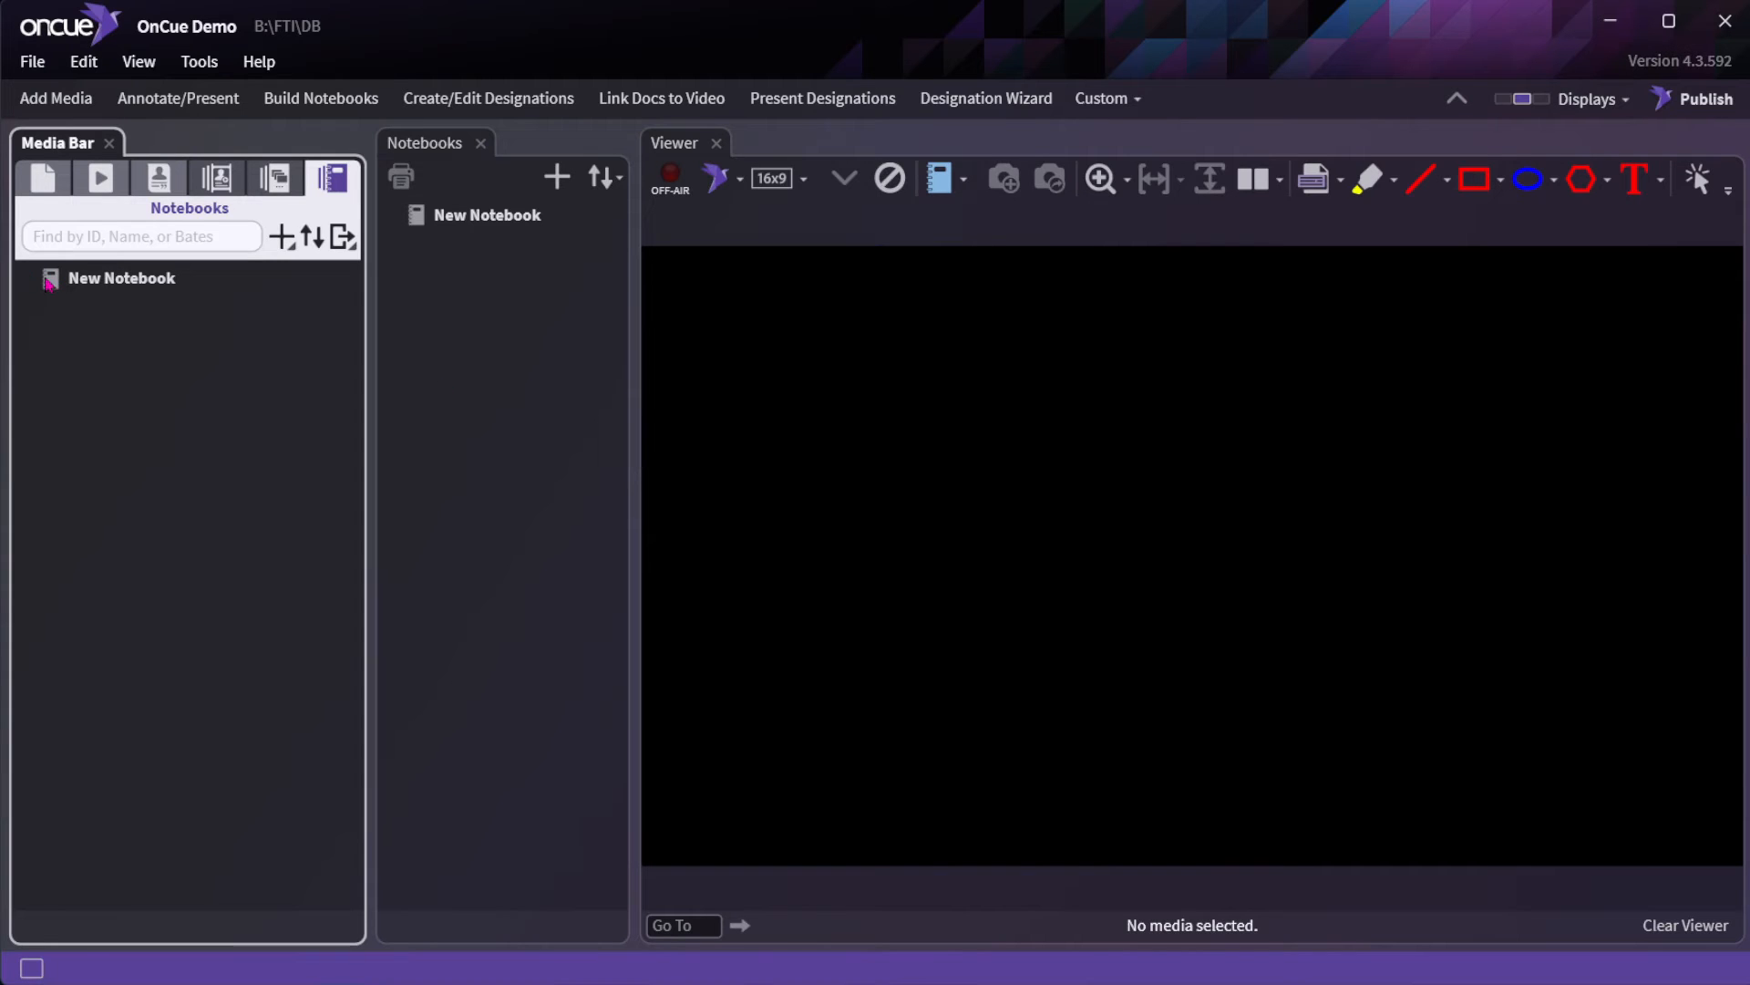
Add page D3.1 and annotation D3.2.1 of the IRC document to New Notebook.
{"action": "left_click", "coordinate": [44, 182]}
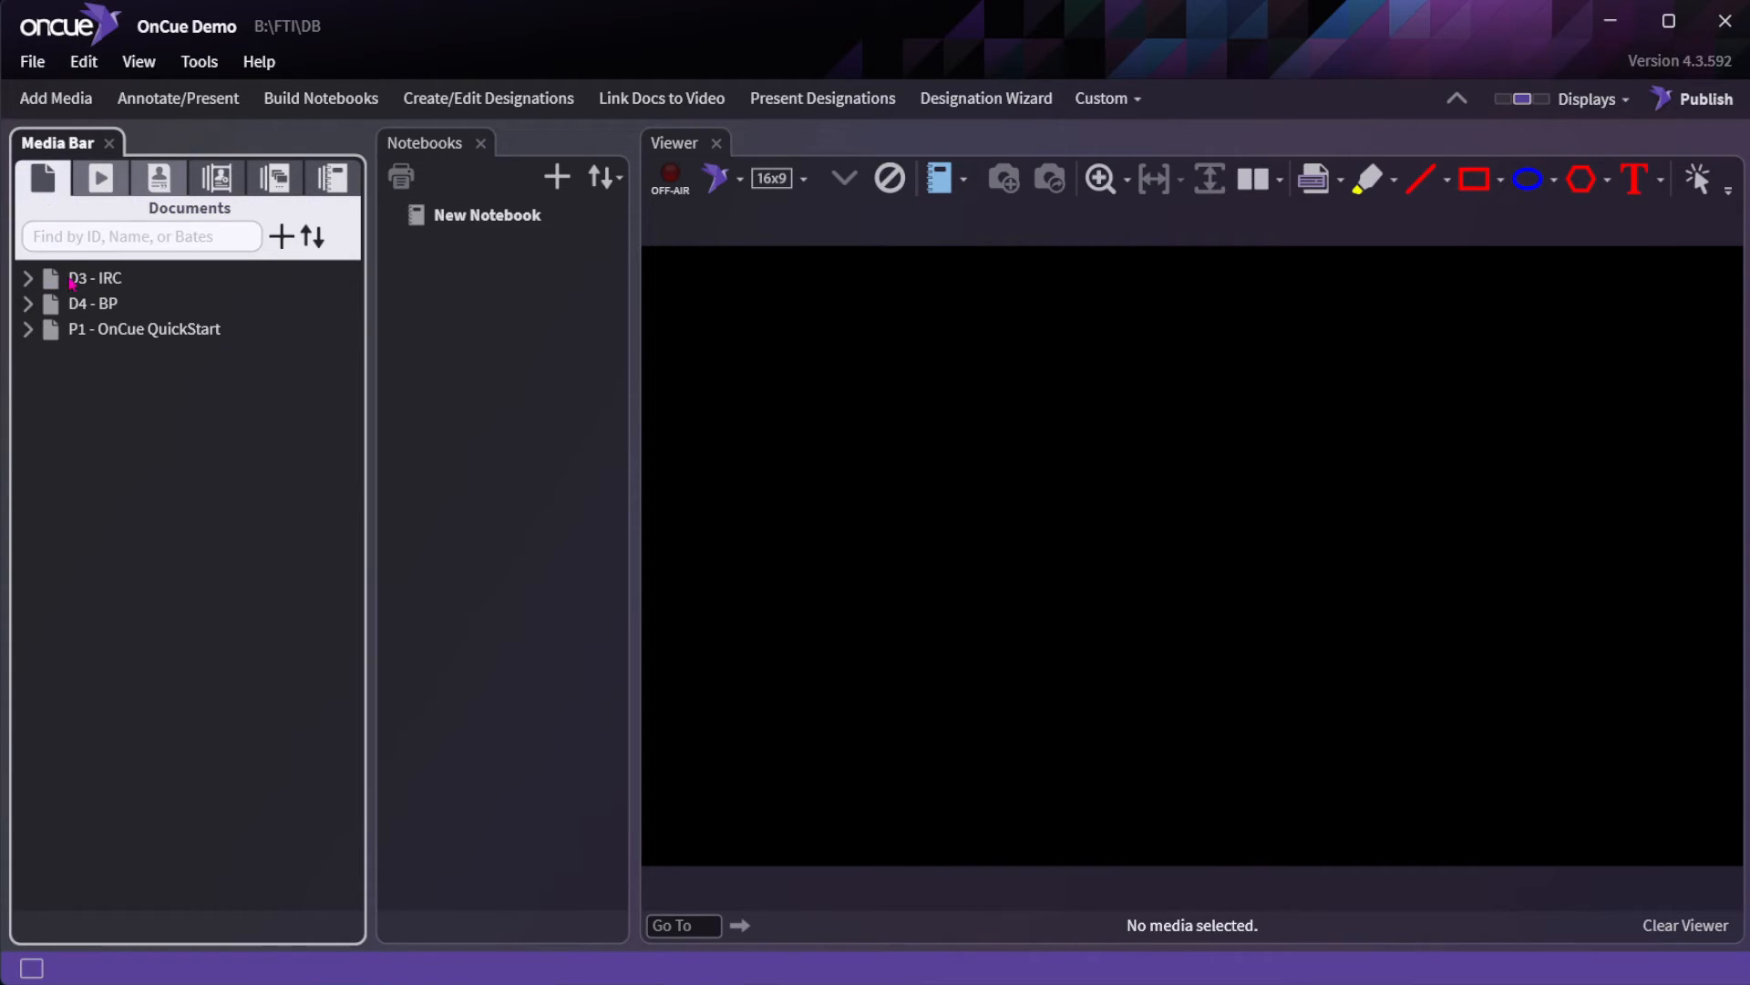
{"action": "left_click", "coordinate": [30, 279]}
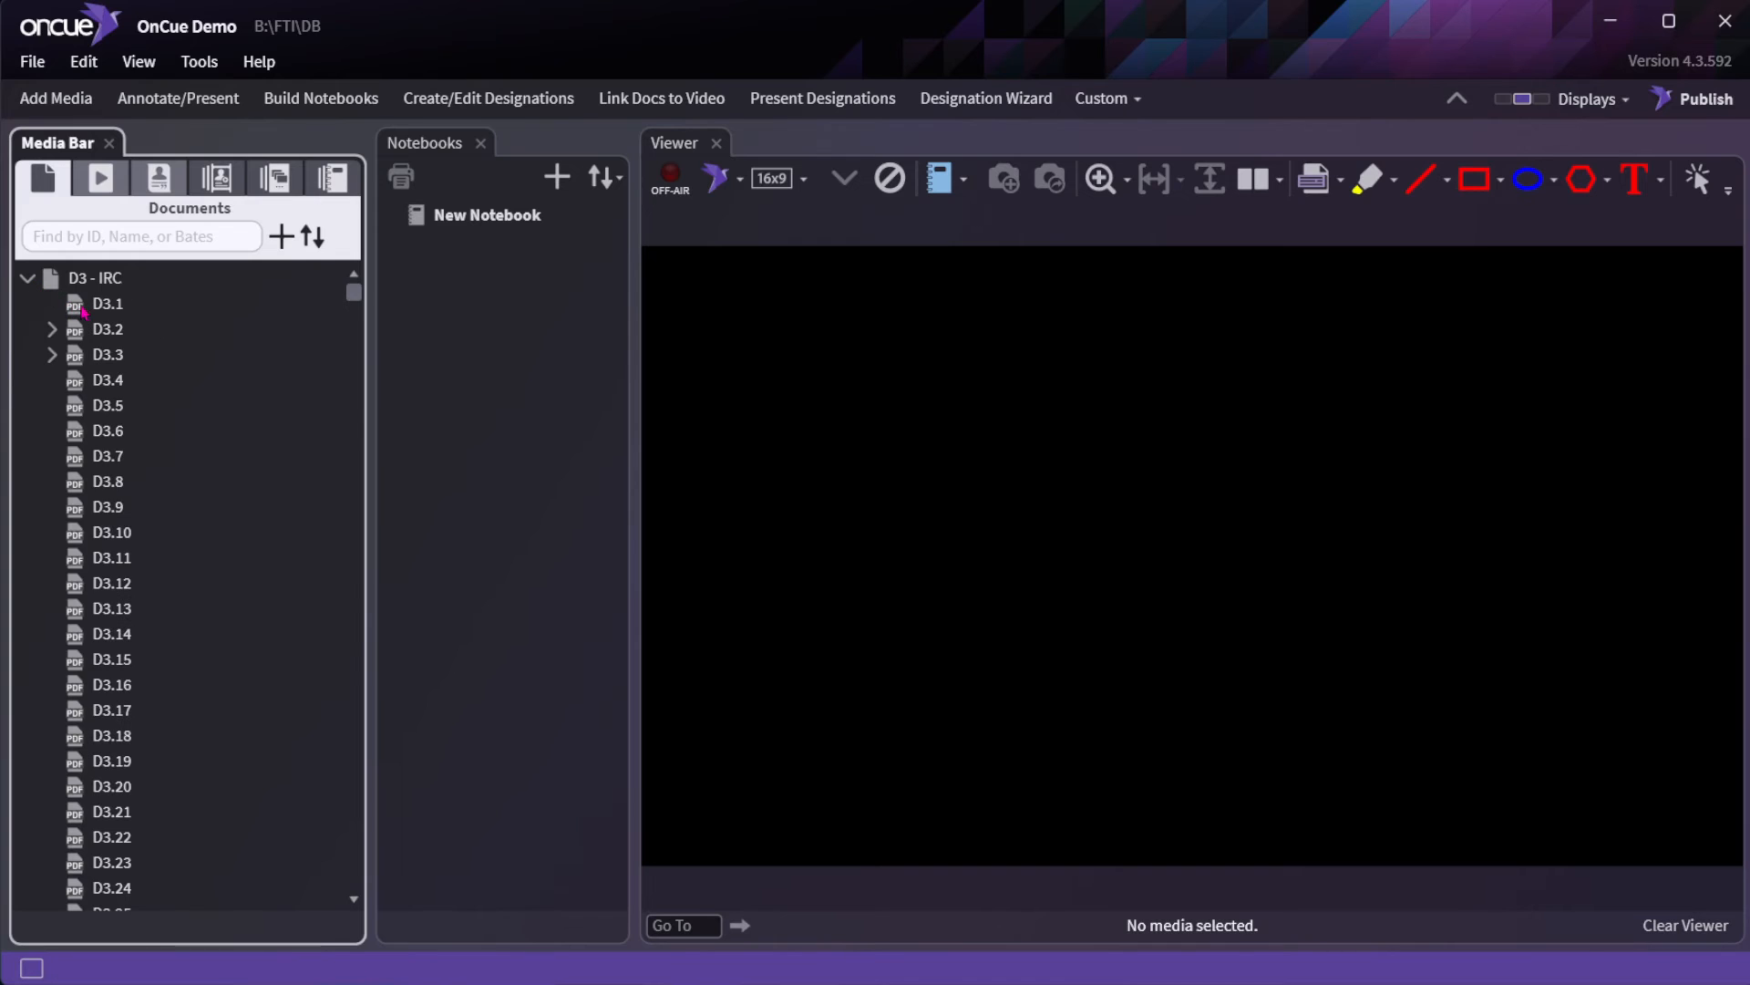
{"action": "left_click_drag", "start_coordinate": [101, 303], "coordinate": [424, 224]}
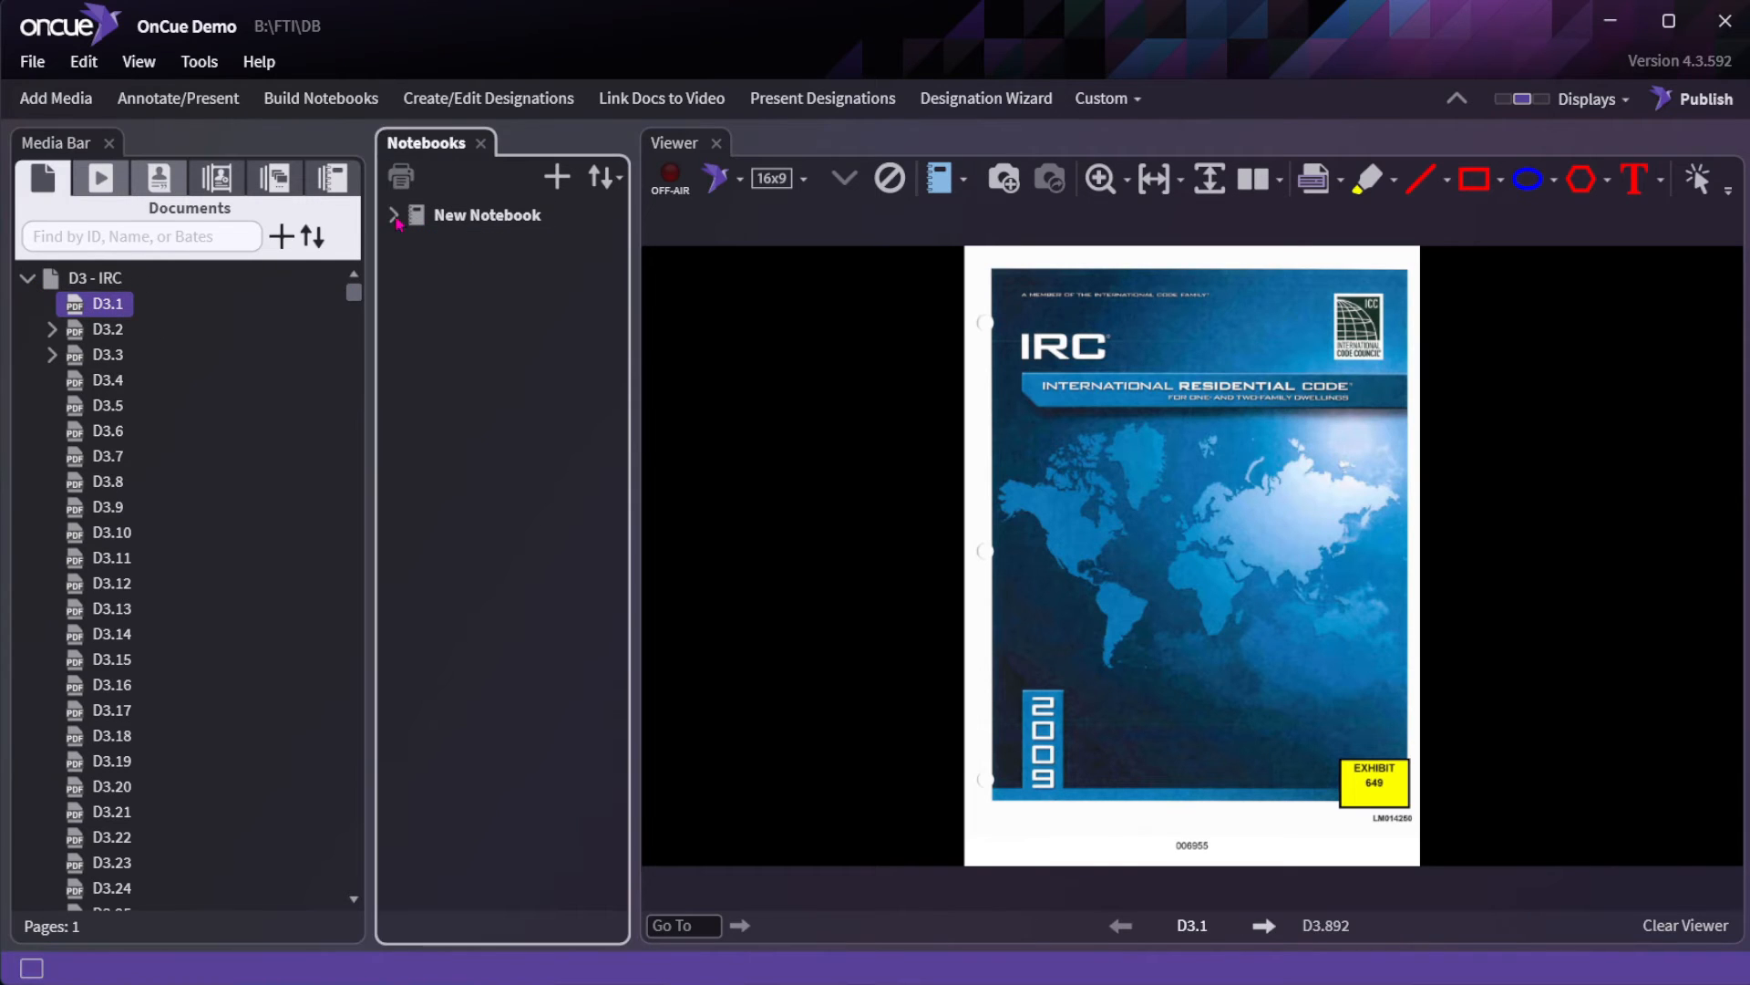
{"action": "left_click", "coordinate": [55, 330]}
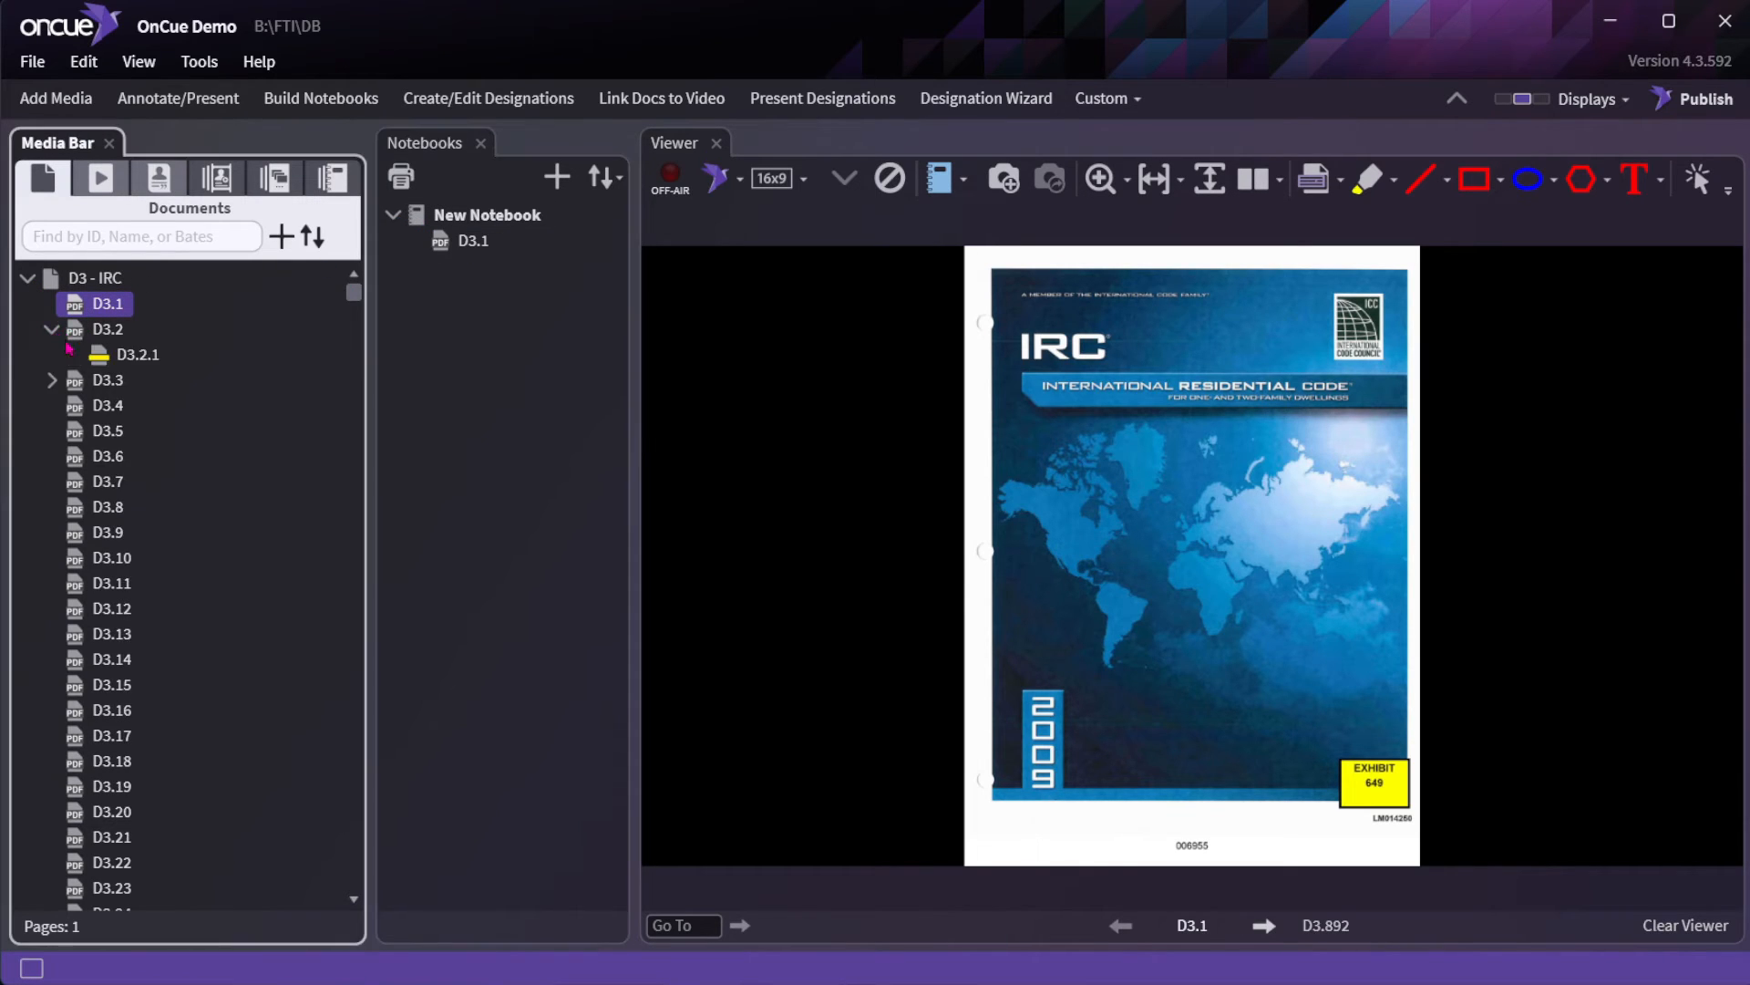
{"action": "mouse_move", "coordinate": [107, 362]}
{"action": "left_mouse_down"}
{"action": "mouse_move", "coordinate": [447, 315]}
{"action": "mouse_move", "coordinate": [447, 281]}
{"action": "left_mouse_up"}
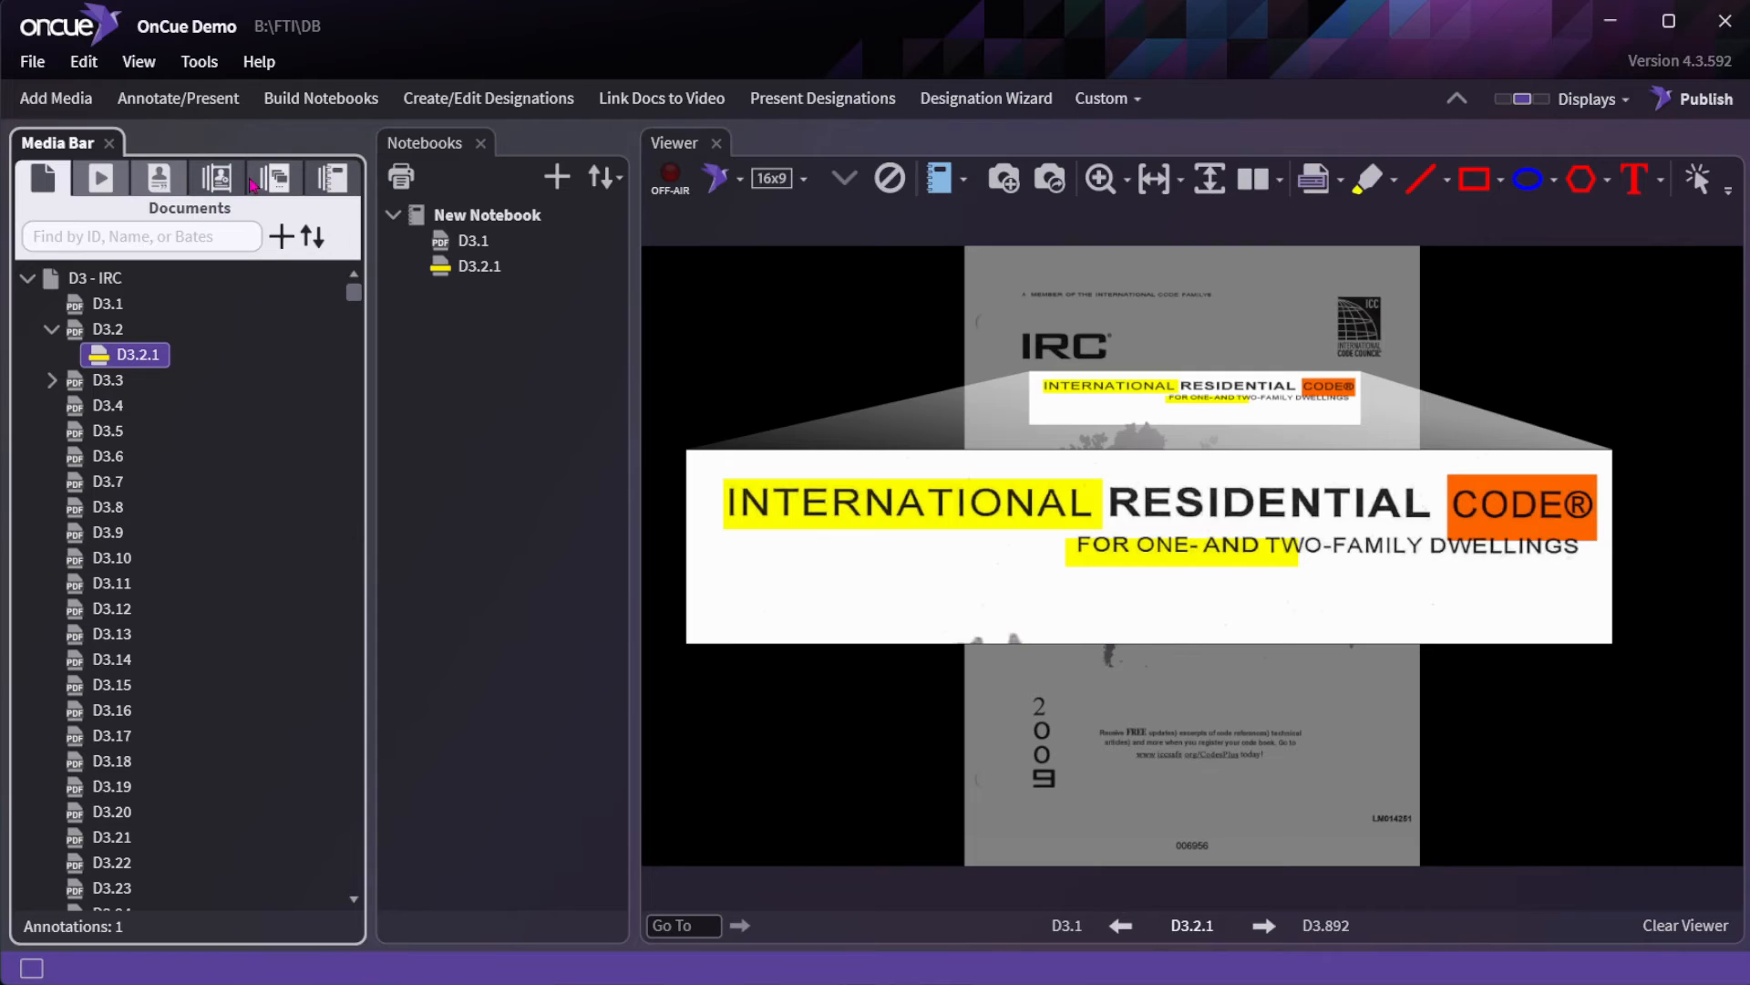
Add designation V1.1 from designation list V1 to New Notebook, below annotation D3.2.1.
{"action": "left_click", "coordinate": [217, 179]}
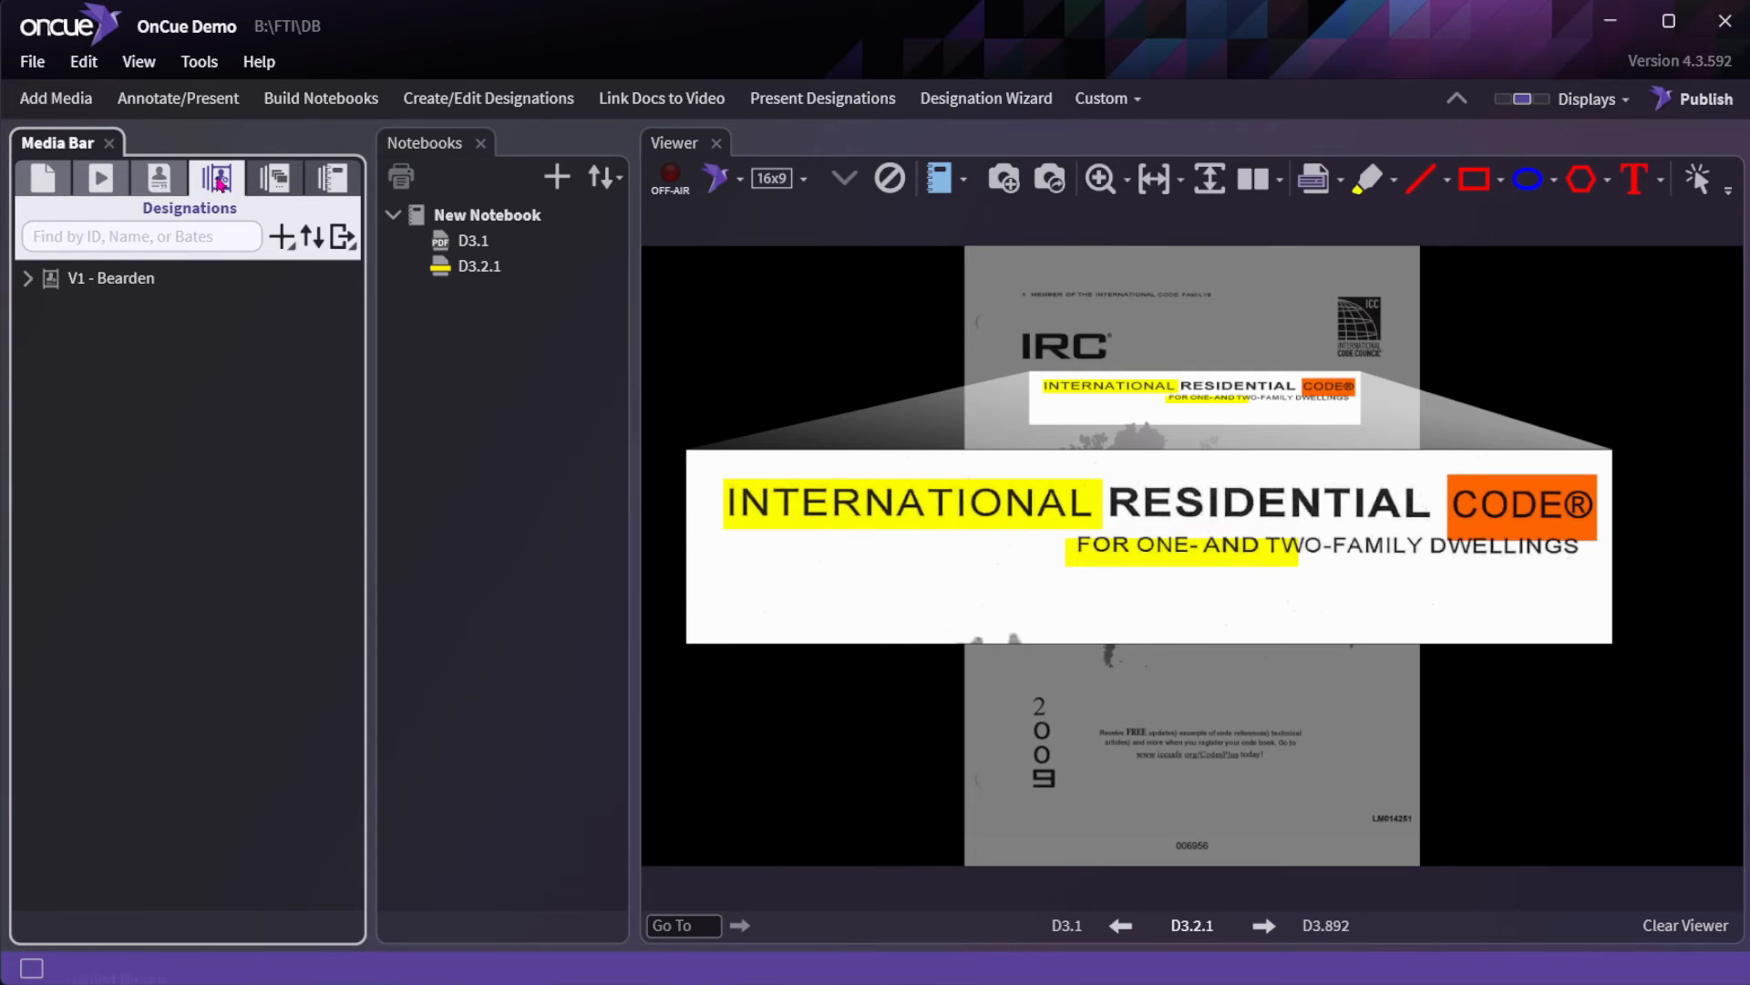
{"action": "left_click", "coordinate": [28, 278]}
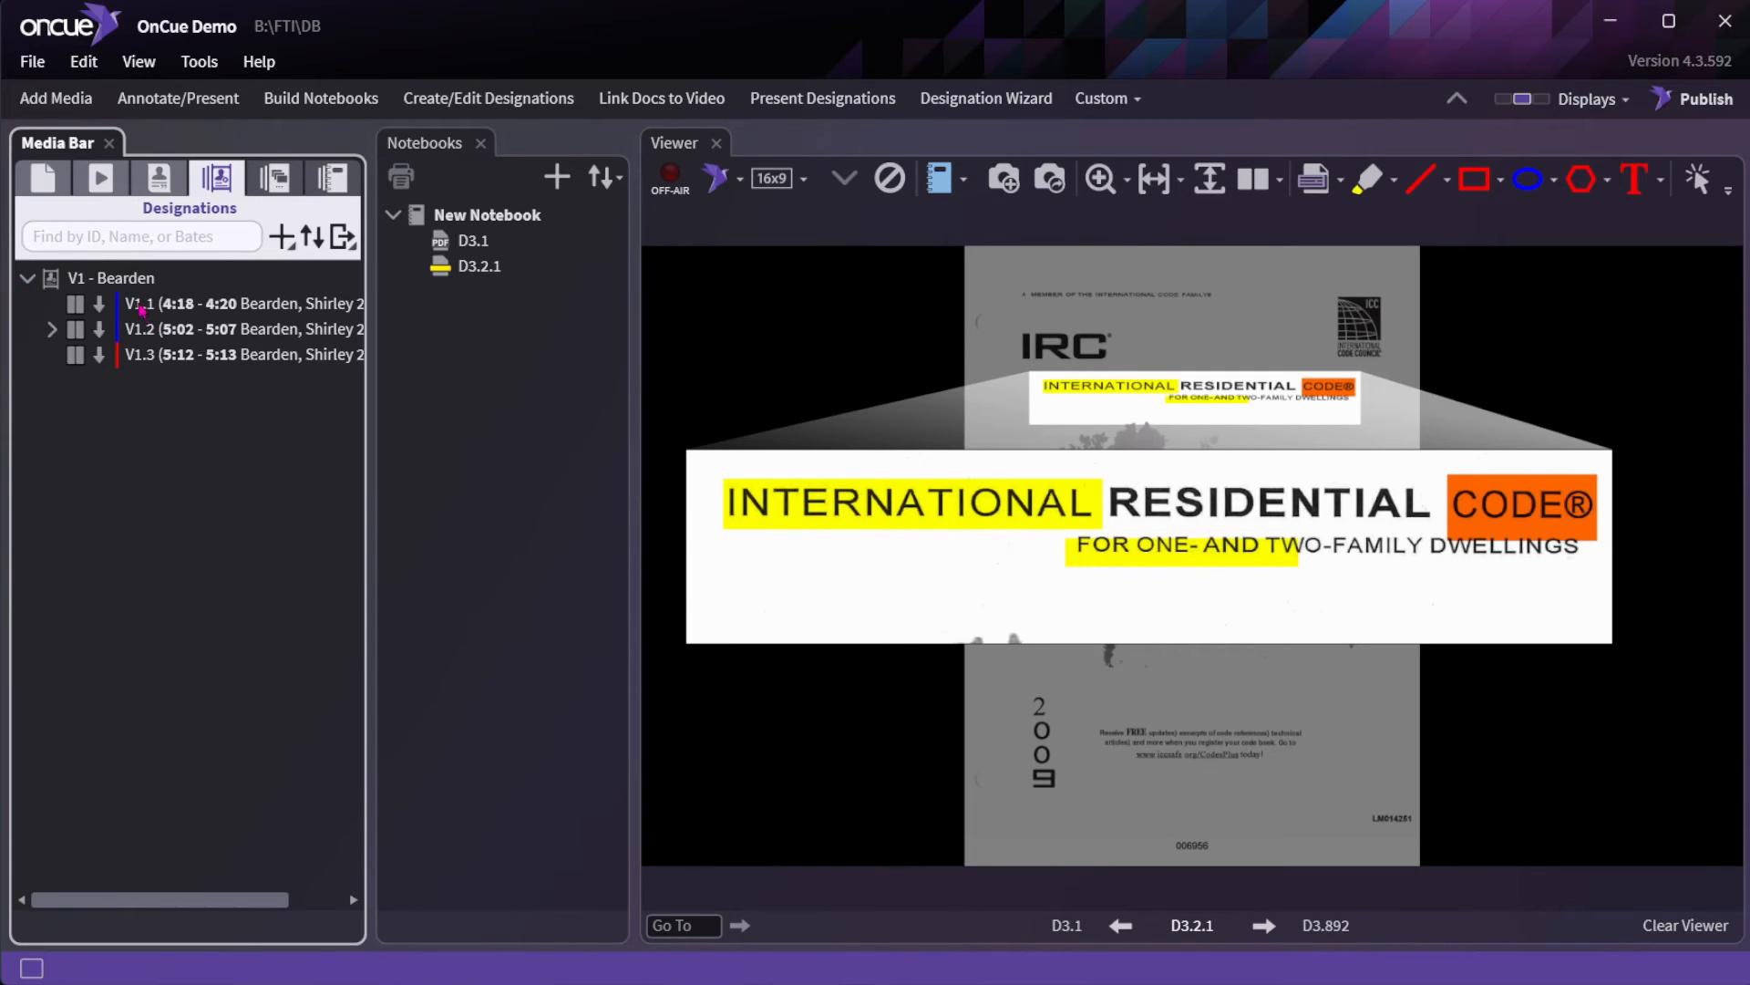
{"action": "left_click", "coordinate": [144, 308]}
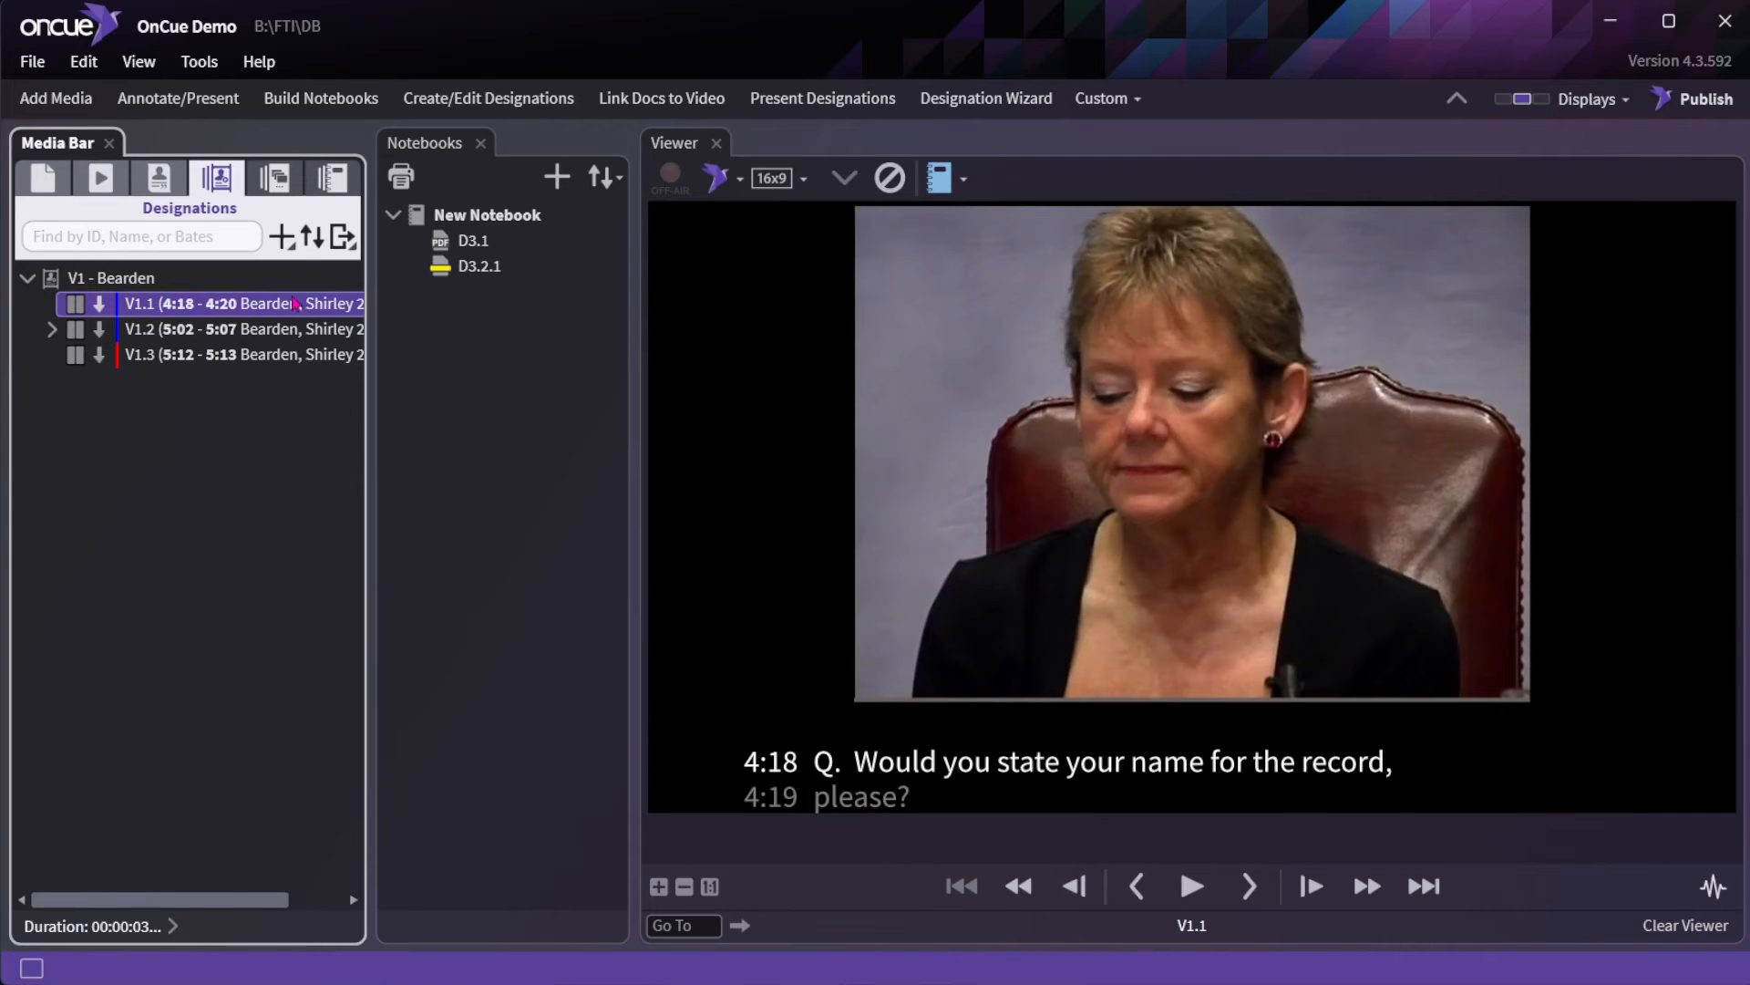
{"action": "left_click_drag", "start_coordinate": [202, 307], "coordinate": [462, 286]}
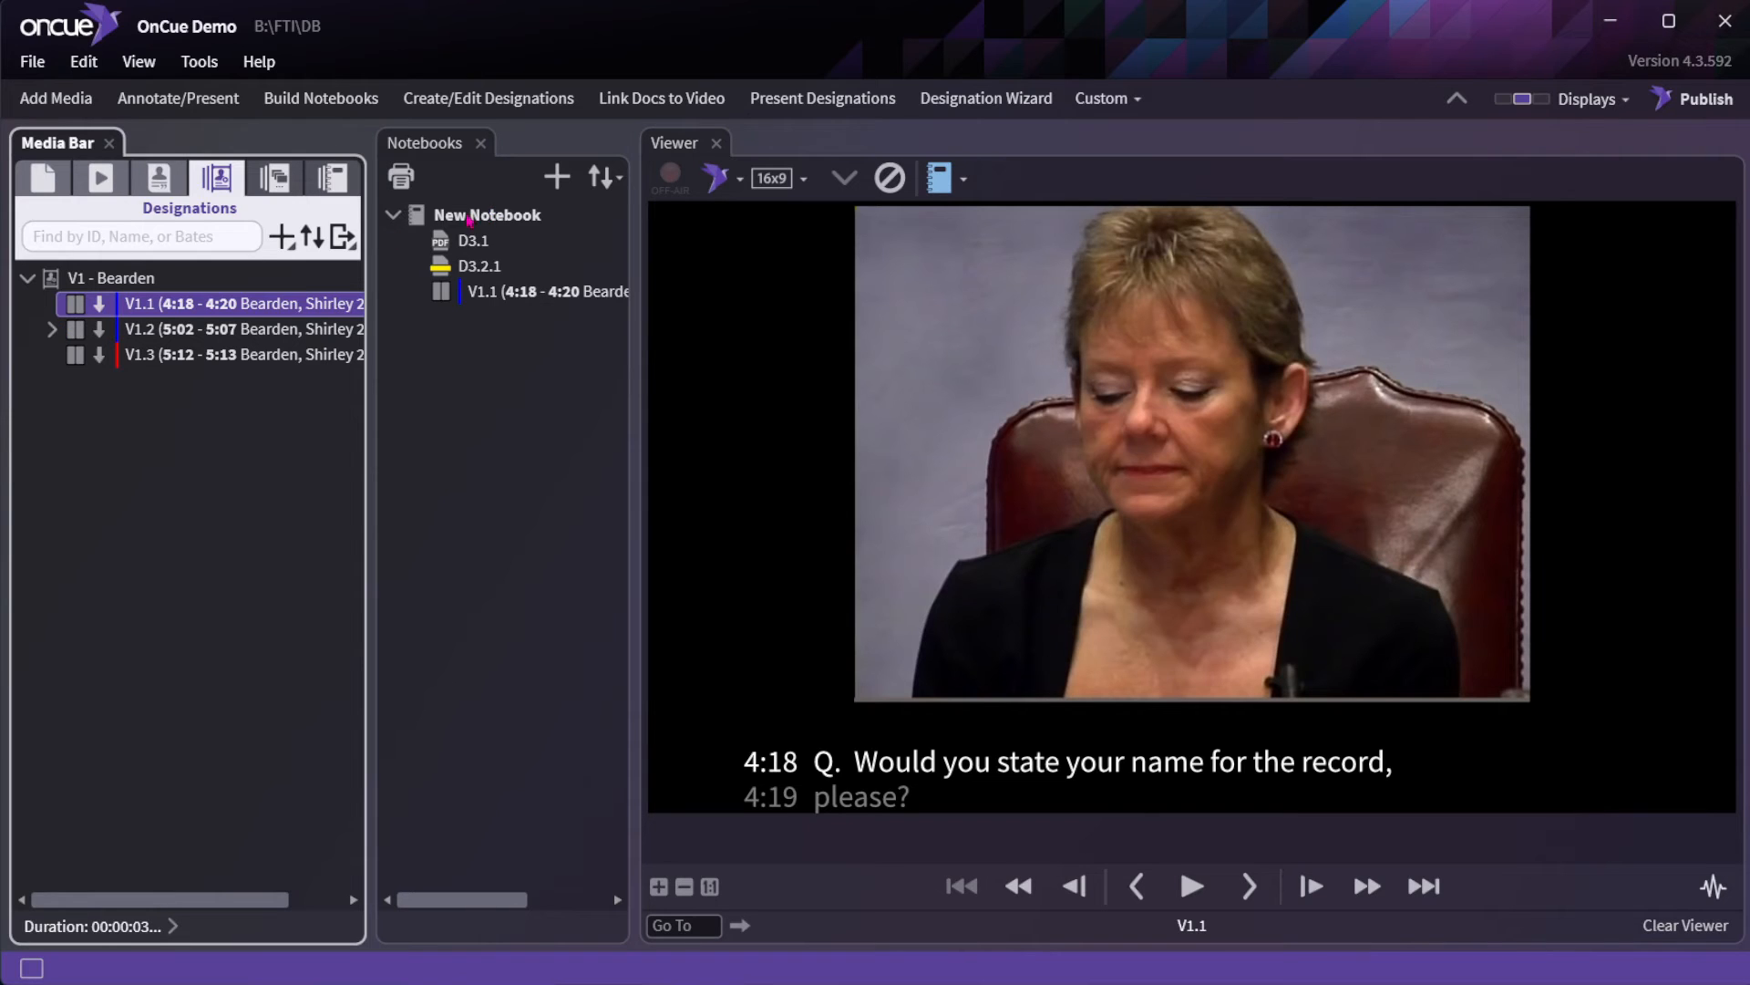
Examine the export and import options available for New Notebook.
{"action": "left_click", "coordinate": [471, 217]}
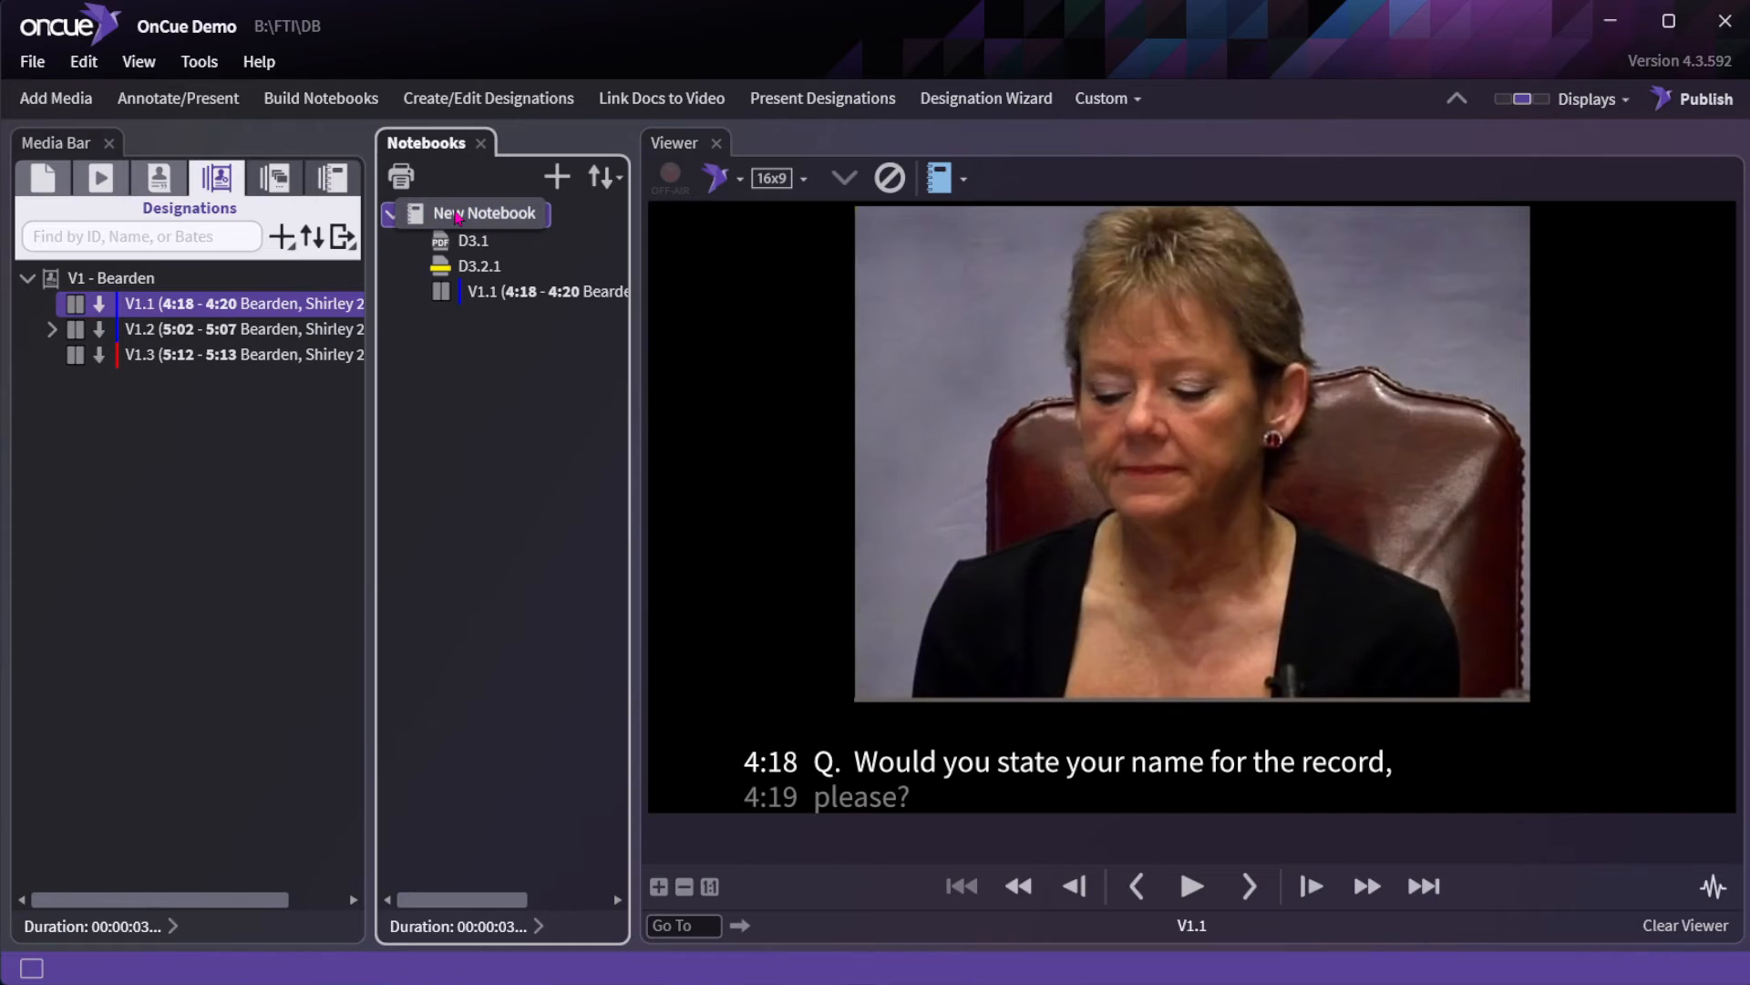
{"action": "right_click", "coordinate": [459, 217]}
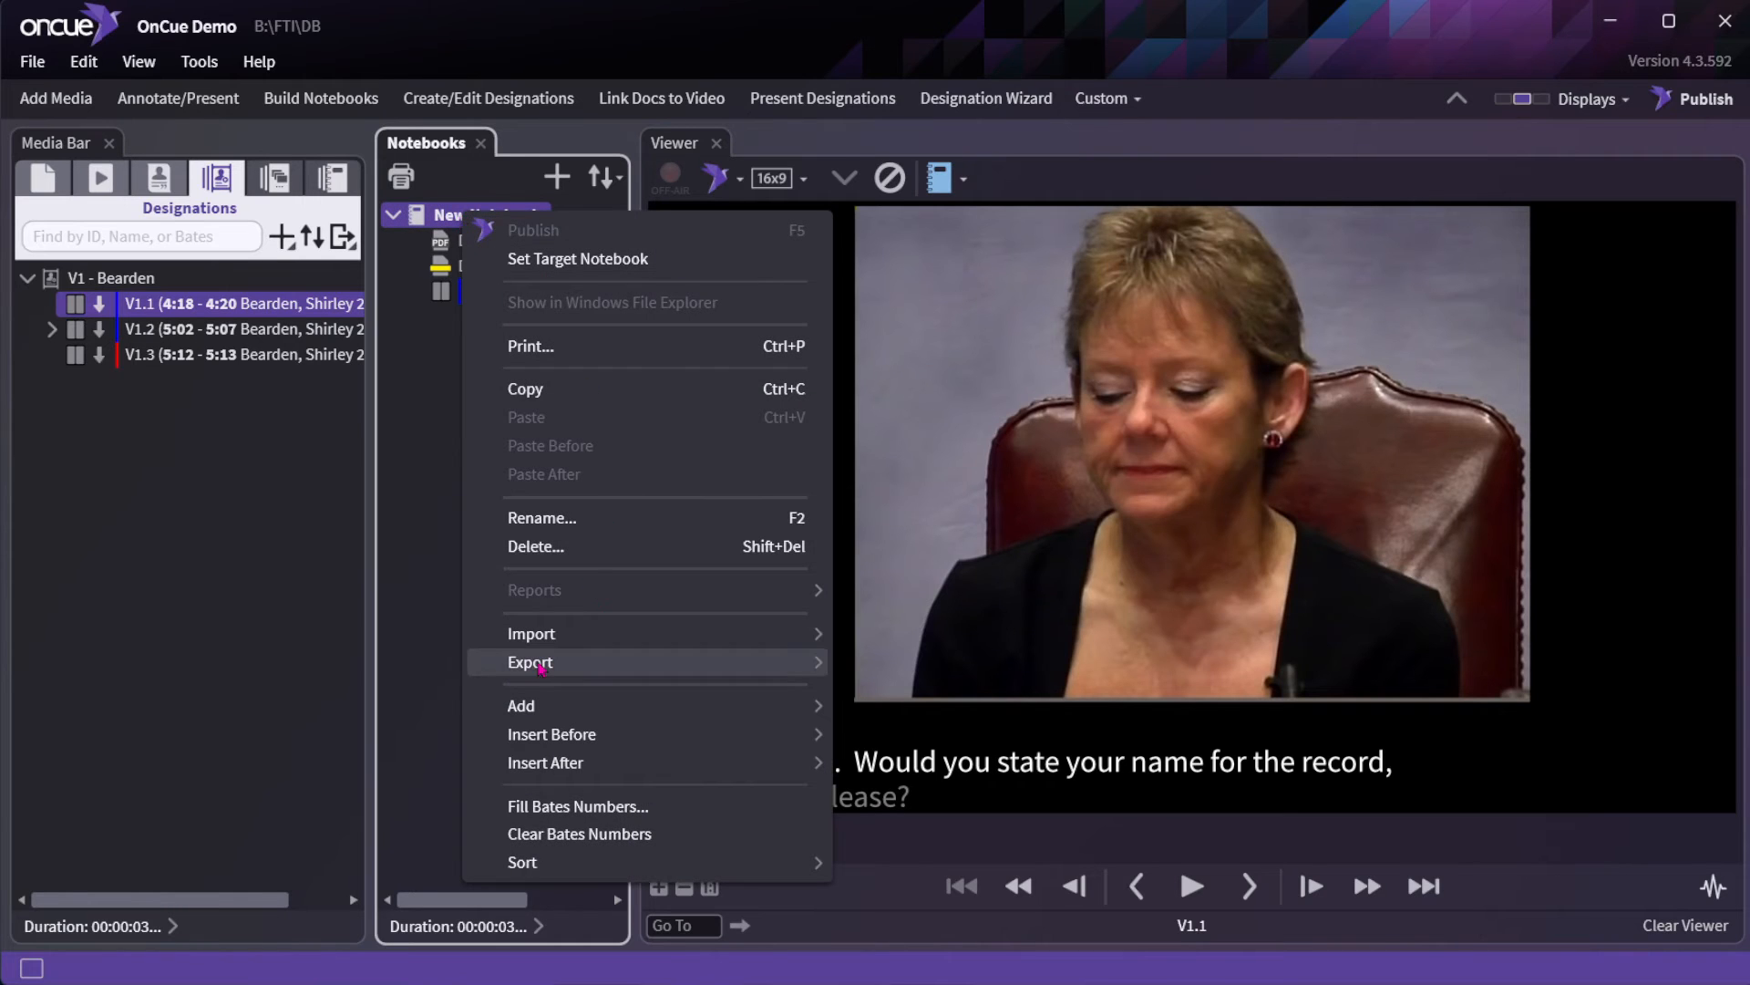
{"action": "mouse_move", "coordinate": [802, 663]}
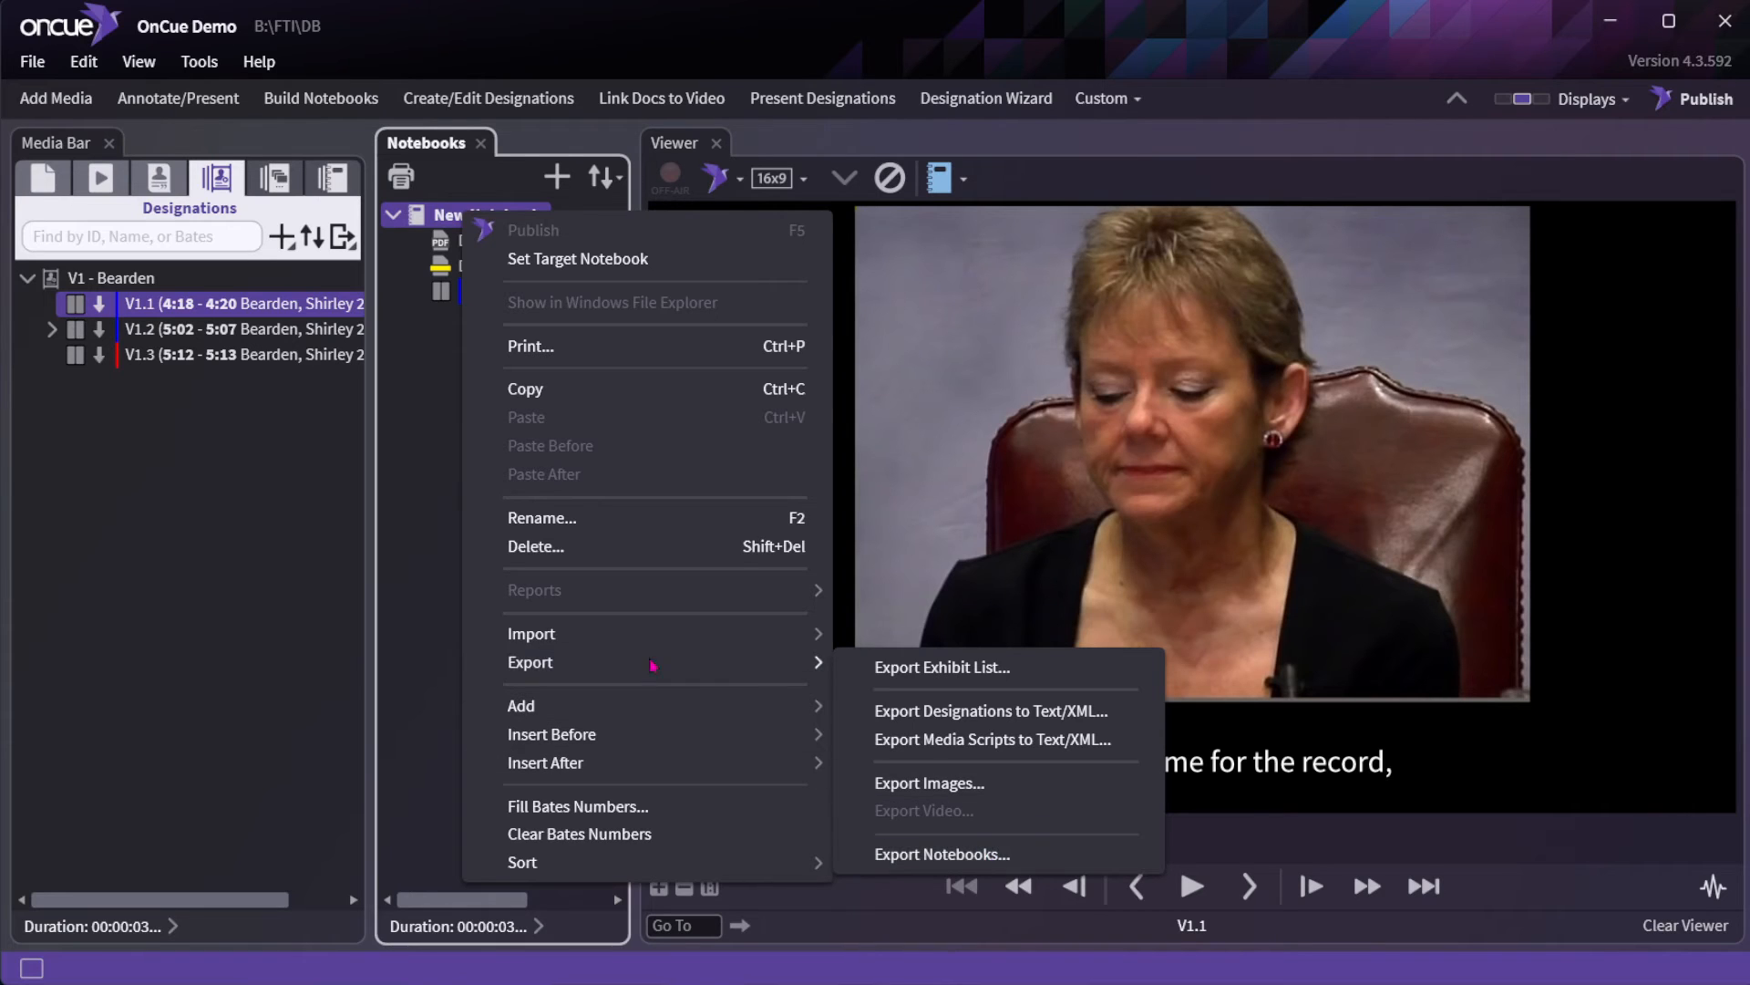
{"action": "mouse_move", "coordinate": [577, 638]}
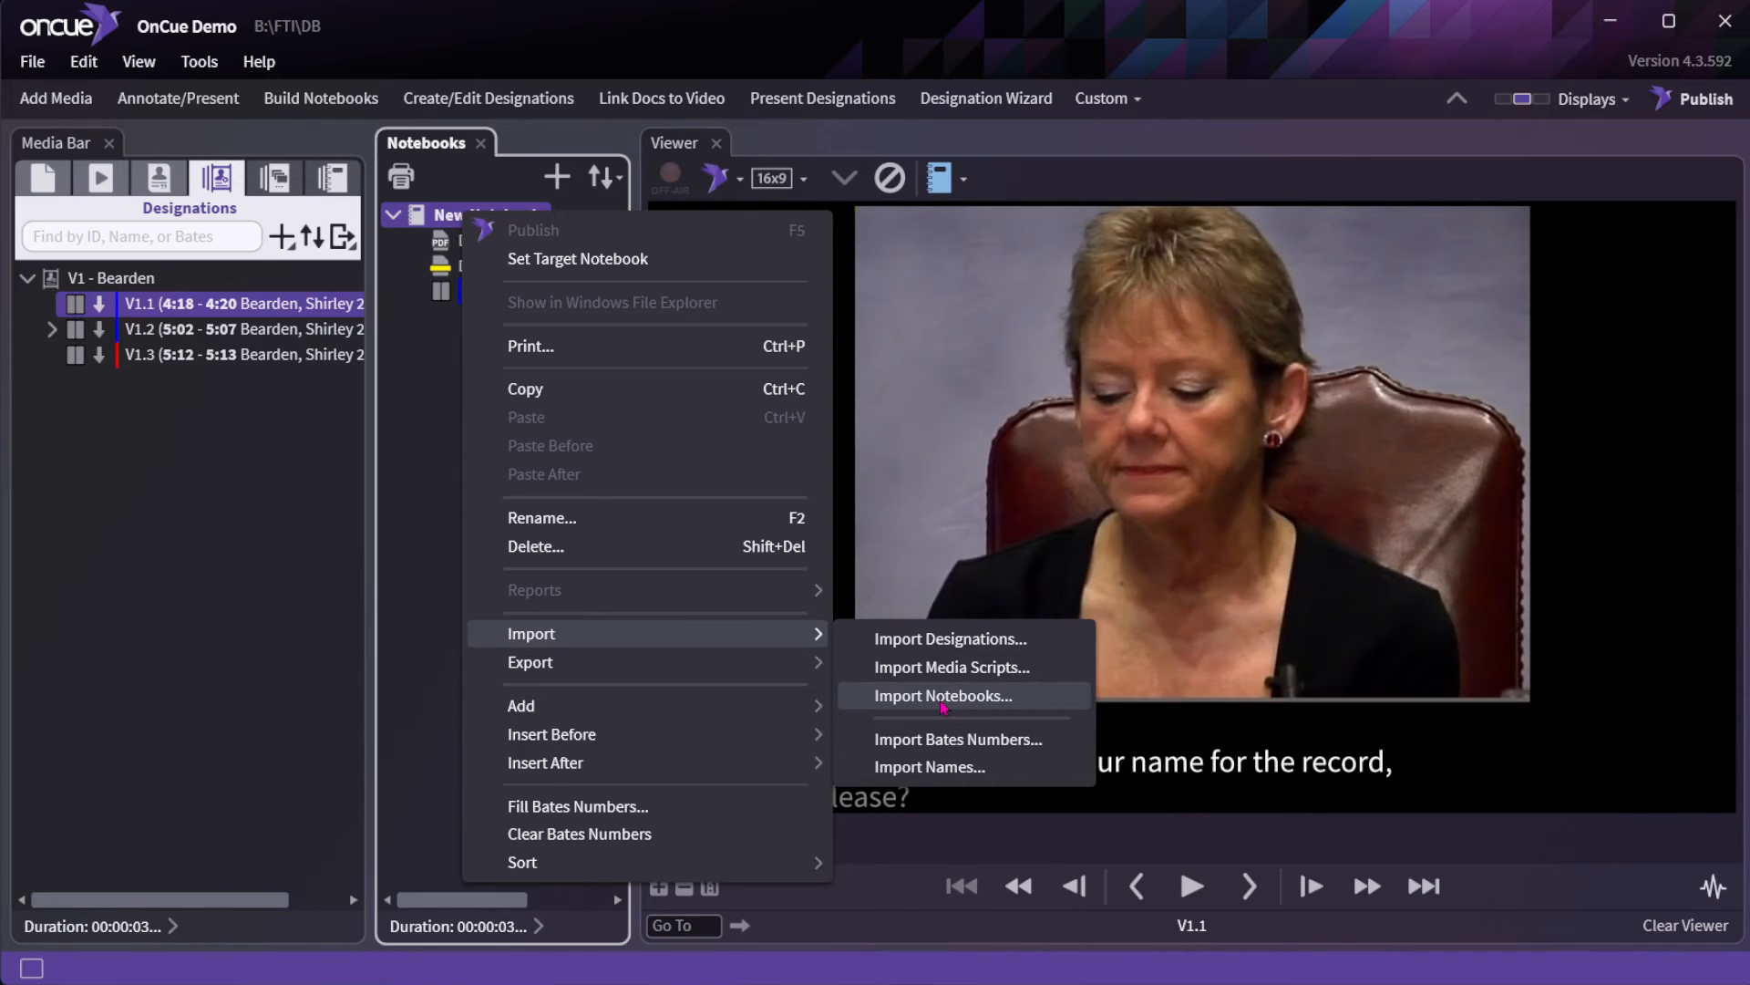
{"action": "left_click", "coordinate": [281, 646]}
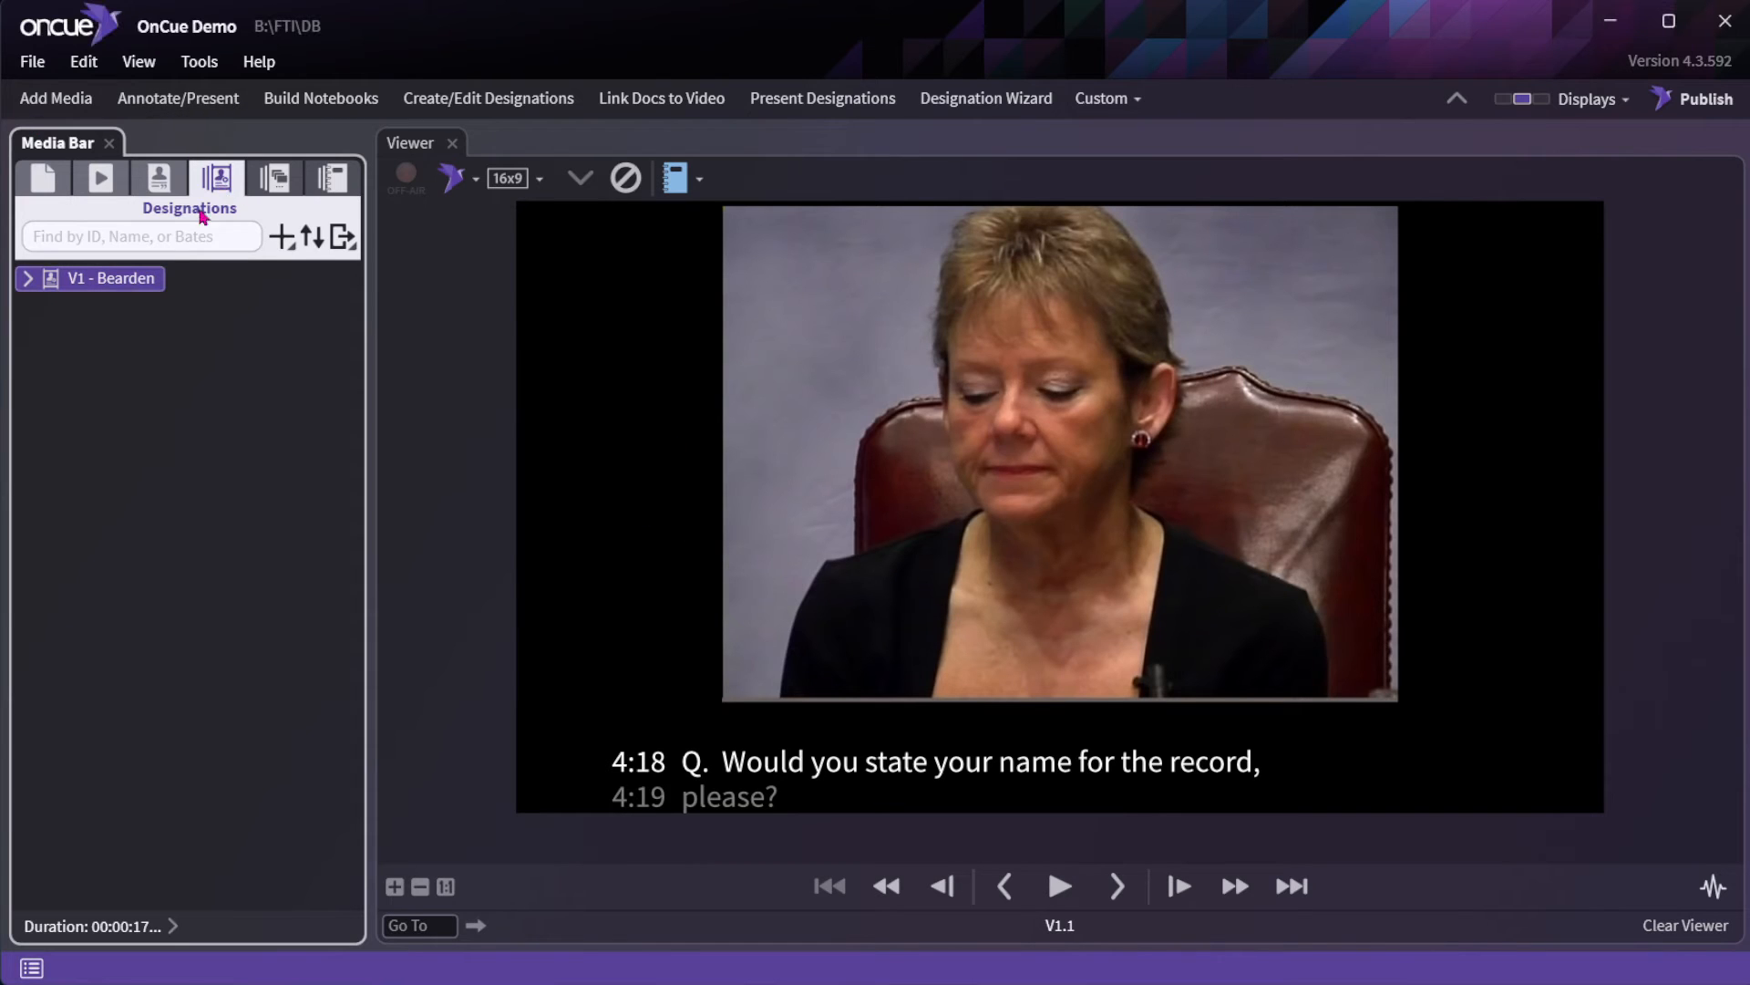
Create a Designation List Report for designation list V1, read through the PDF and close it.
{"action": "right_click", "coordinate": [115, 287]}
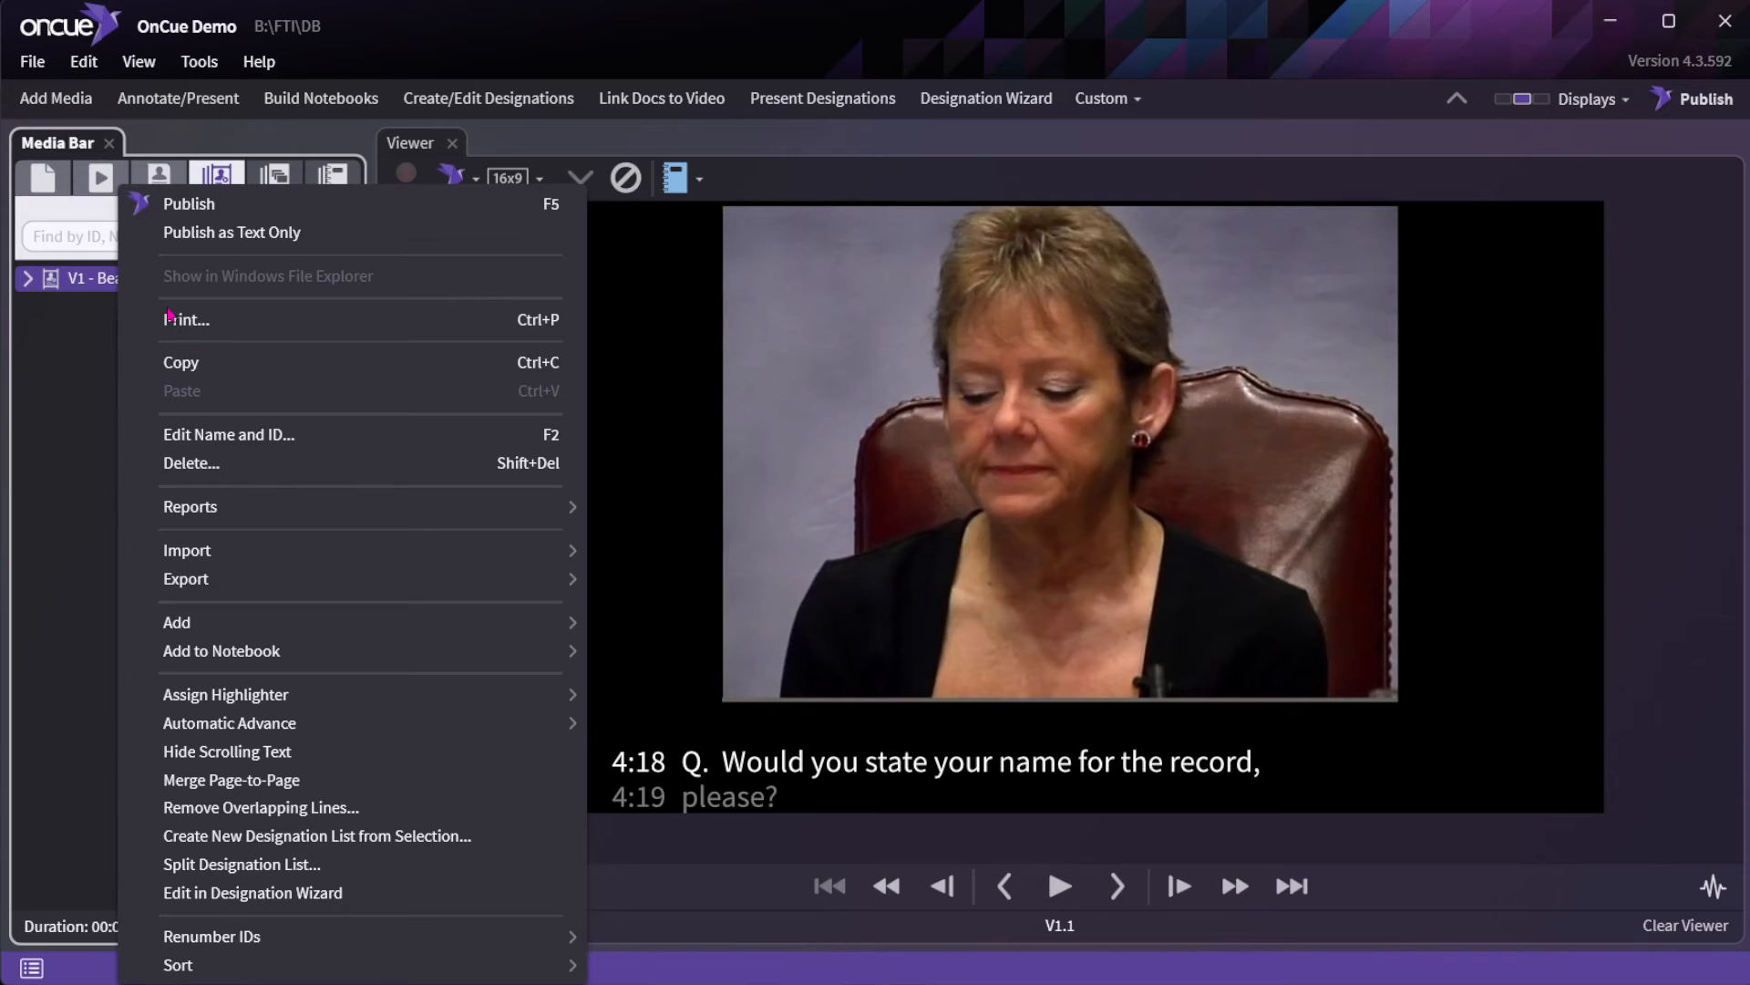
{"action": "mouse_move", "coordinate": [233, 510]}
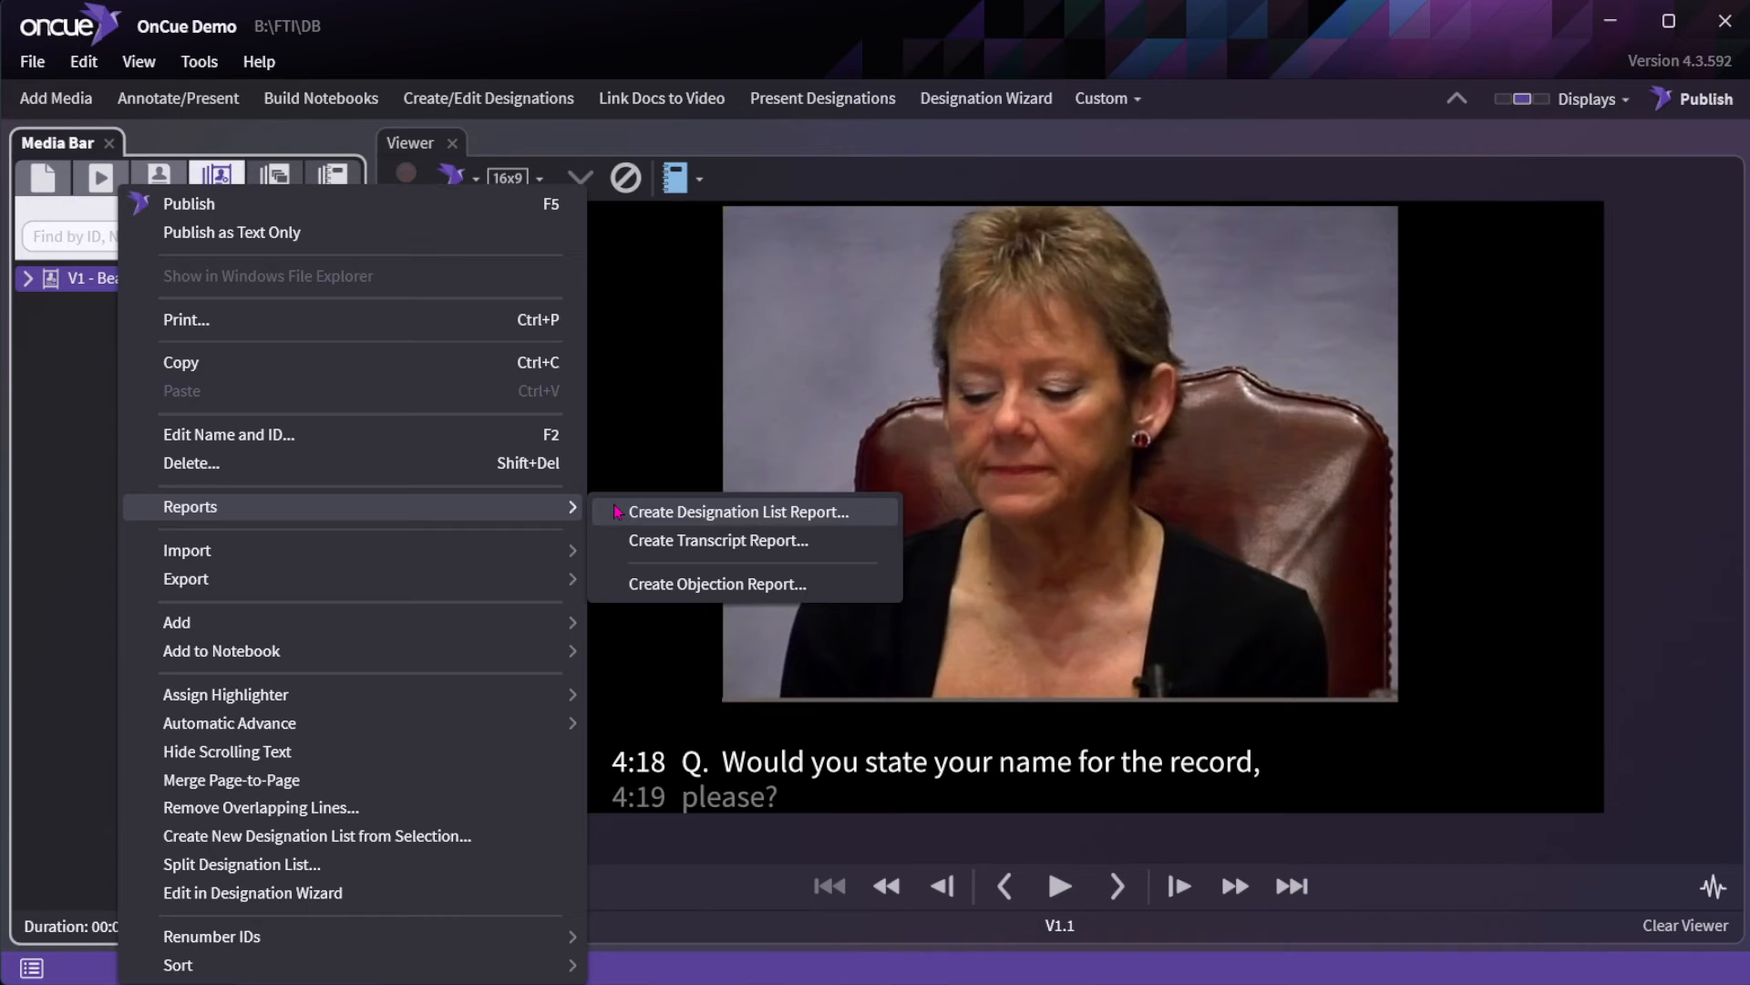
{"action": "left_click", "coordinate": [739, 516]}
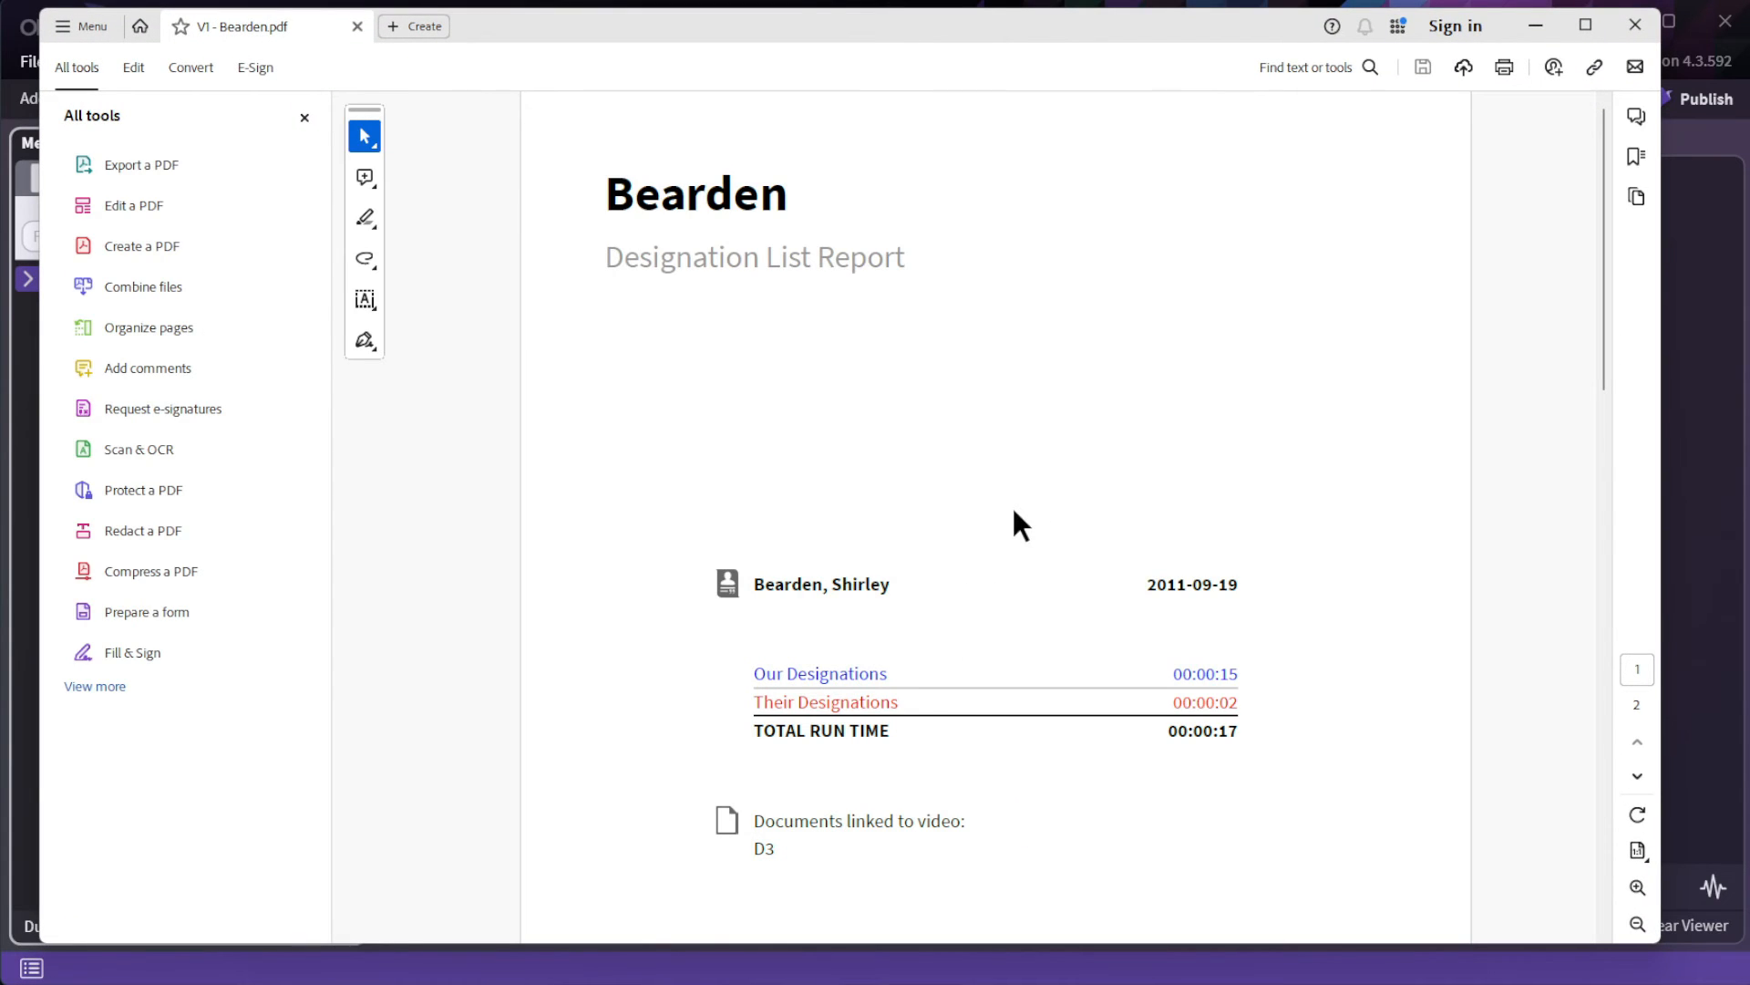
{"action": "scroll", "coordinate": [1014, 478], "scroll_direction": "down", "scroll_amount": 2}
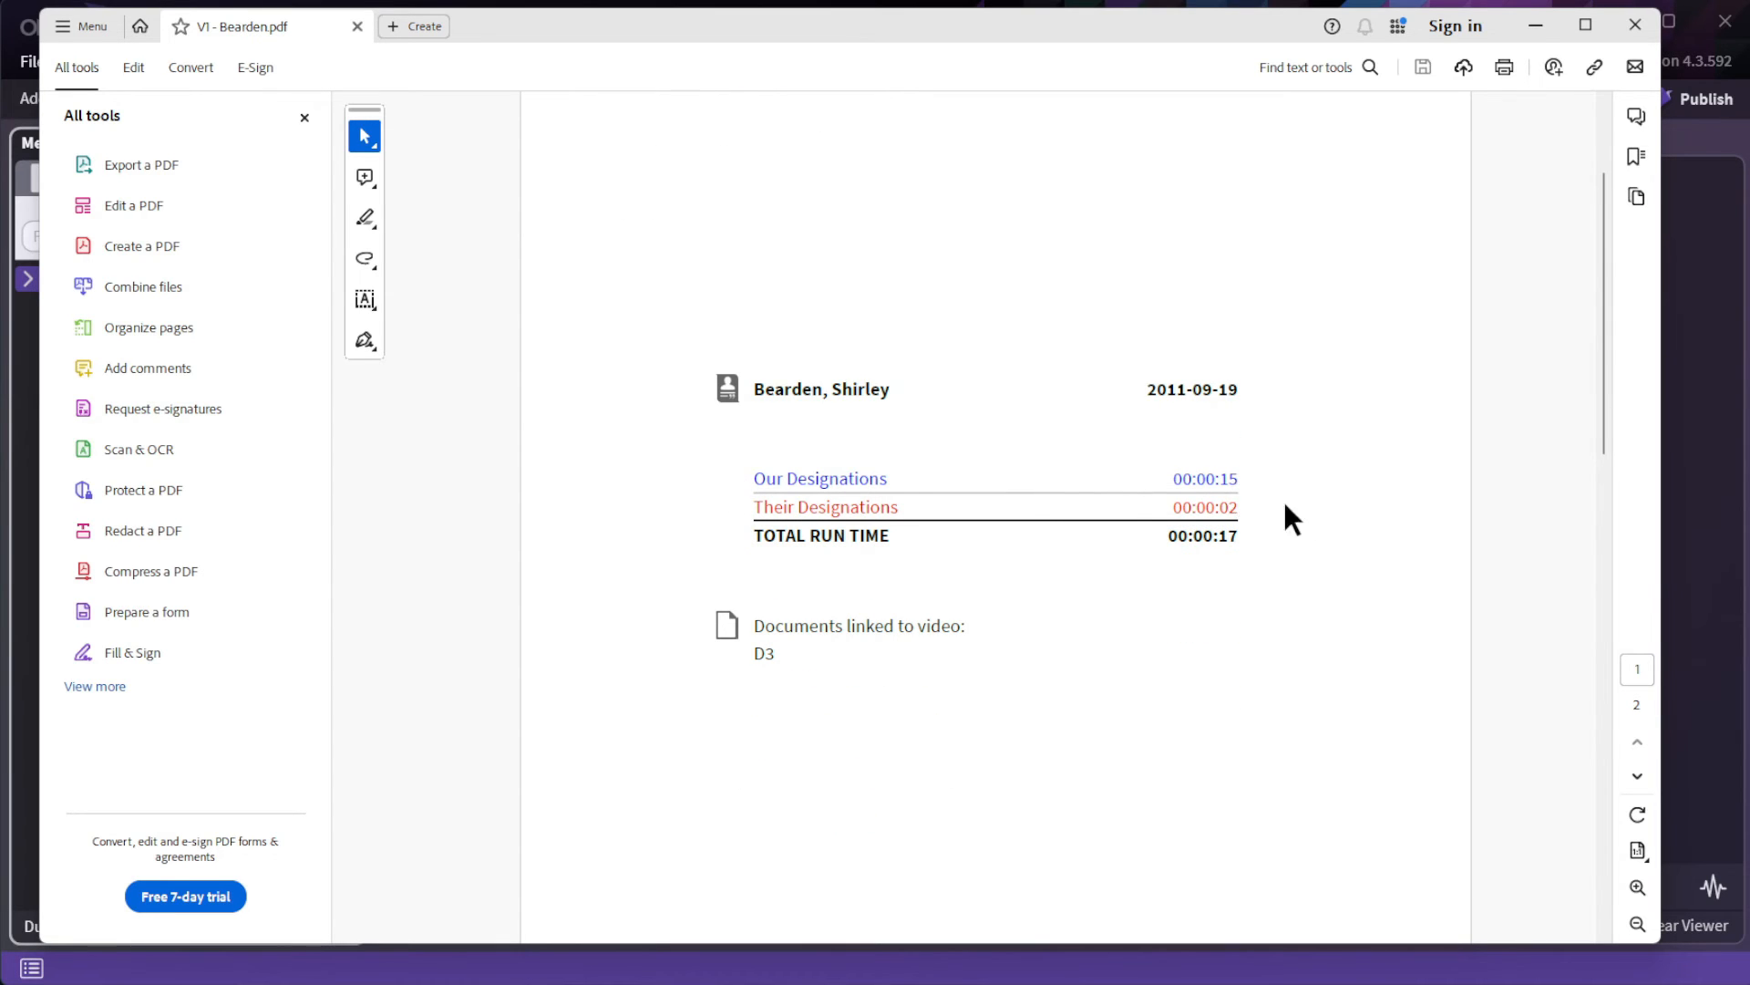
{"action": "scroll", "coordinate": [1285, 504], "scroll_direction": "down", "scroll_amount": 9}
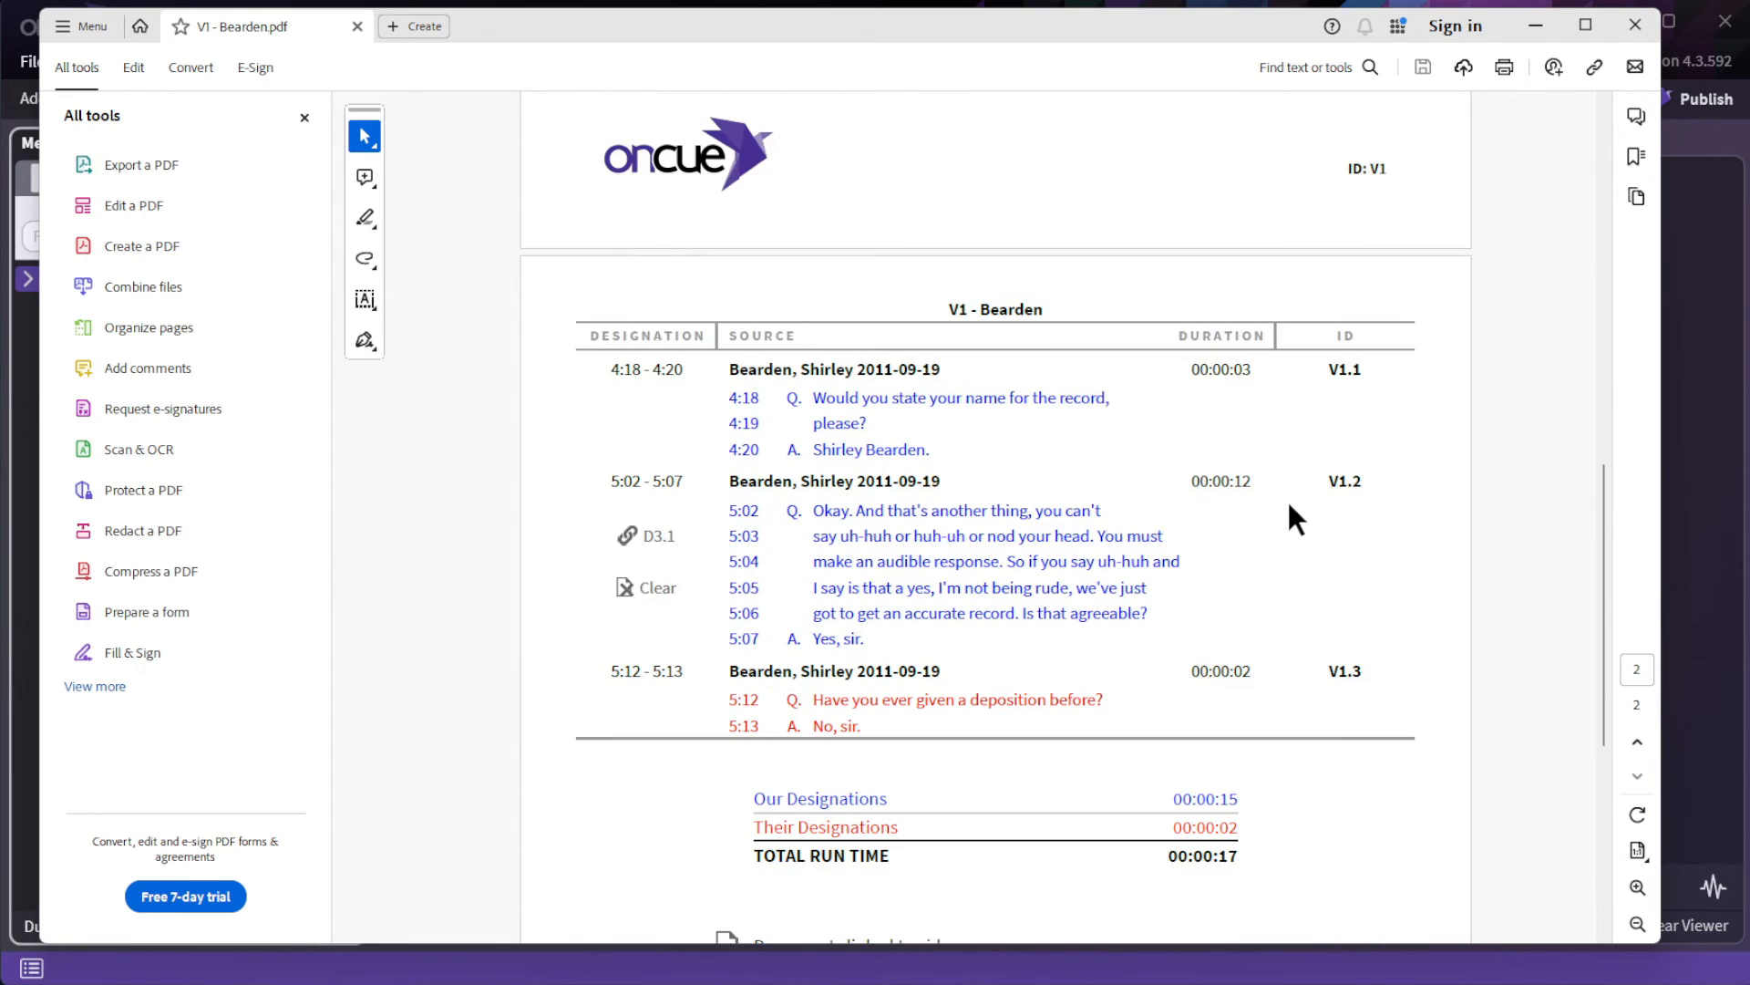
{"action": "scroll", "coordinate": [1287, 499], "scroll_direction": "down", "scroll_amount": 2}
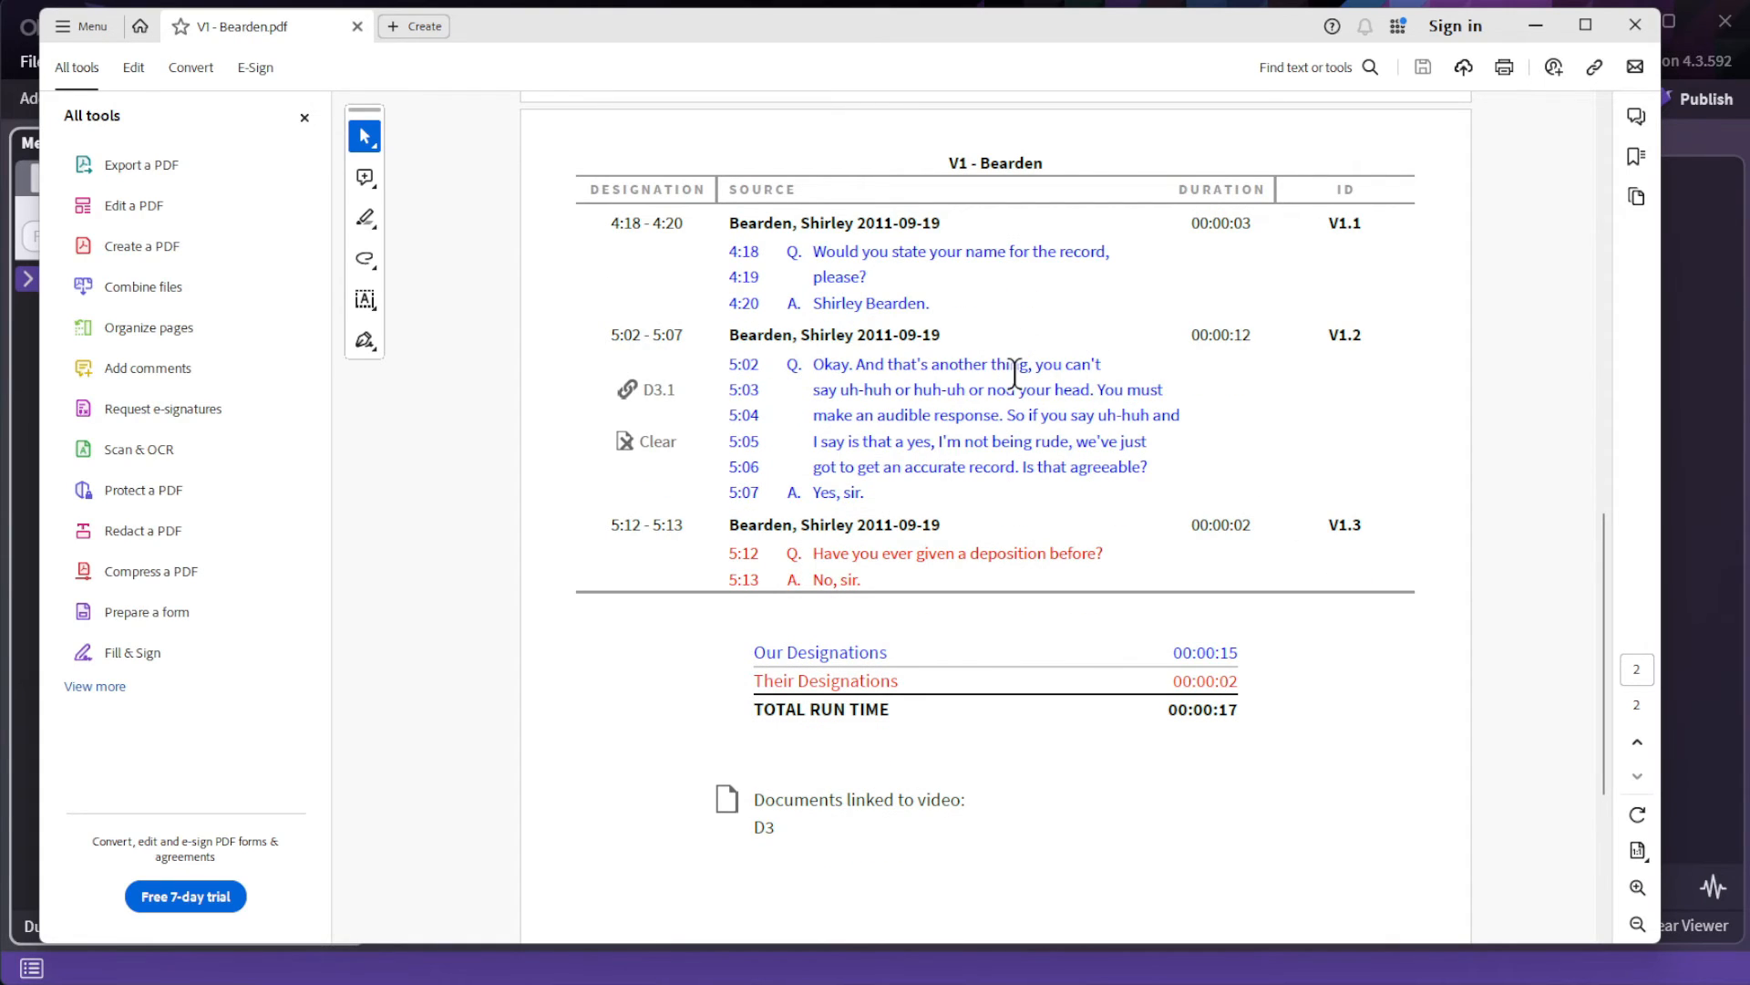
{"action": "left_click", "coordinate": [1647, 28]}
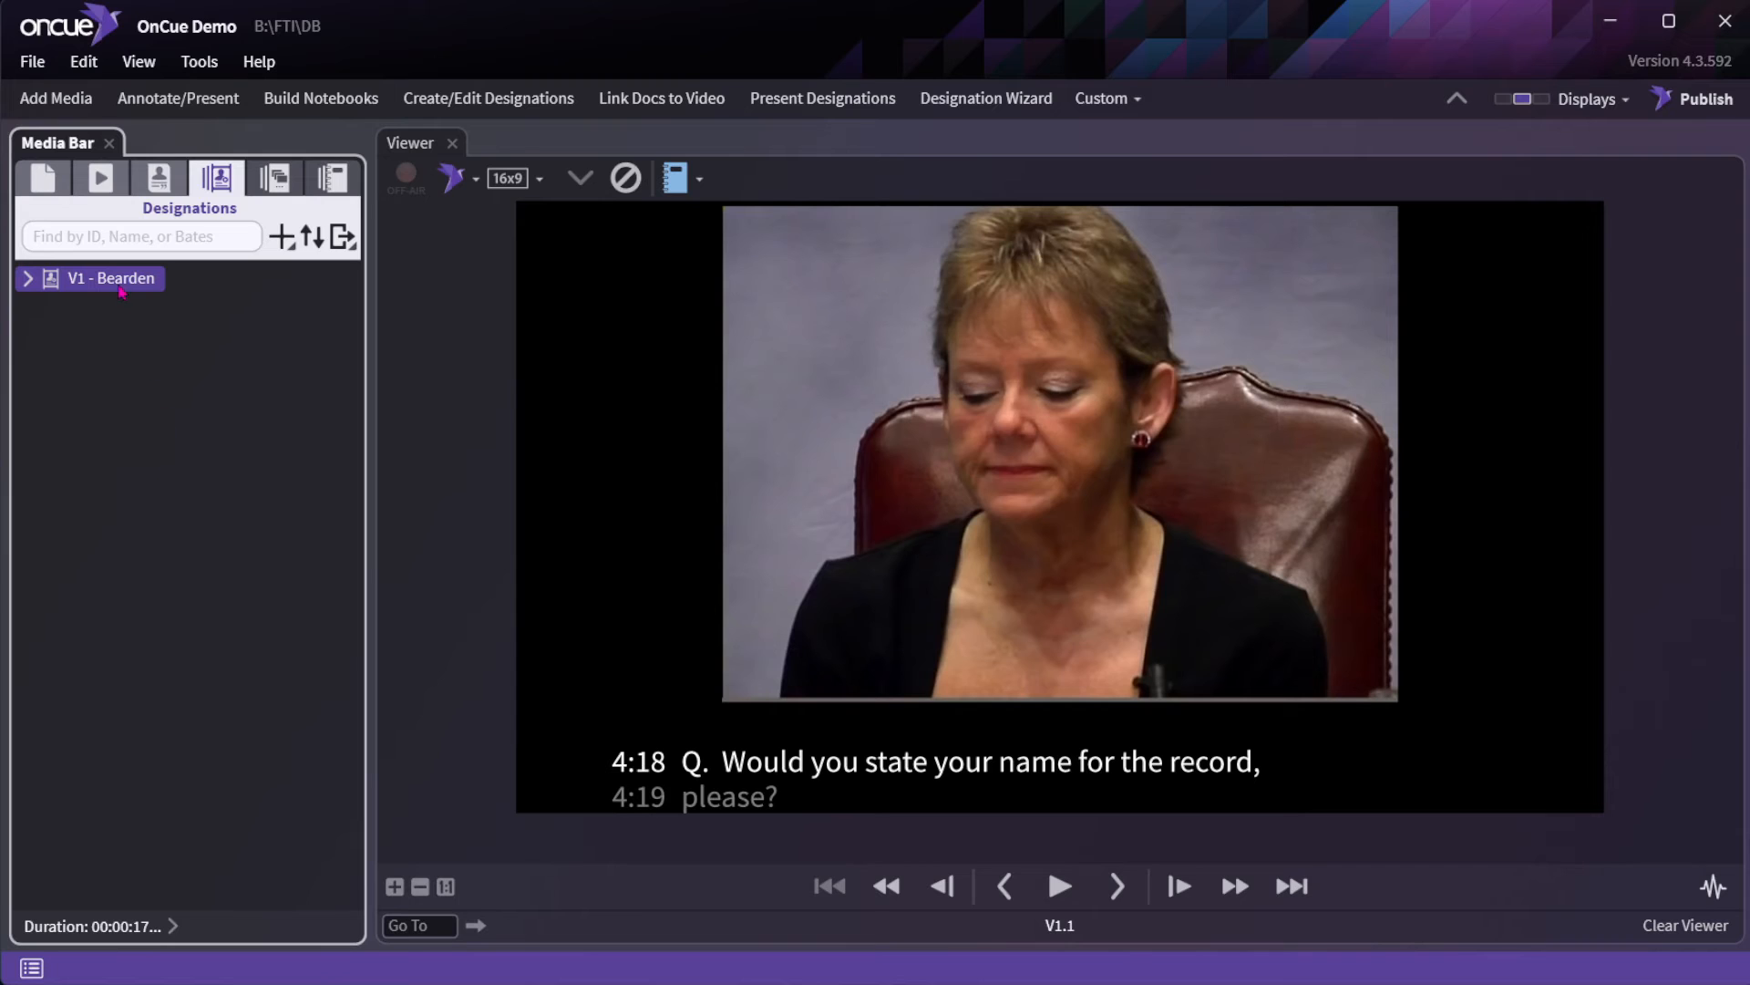
Create a Standard Transcript Report for designation list V1, review its marked designations in the PDF and close it.
{"action": "right_click", "coordinate": [111, 285]}
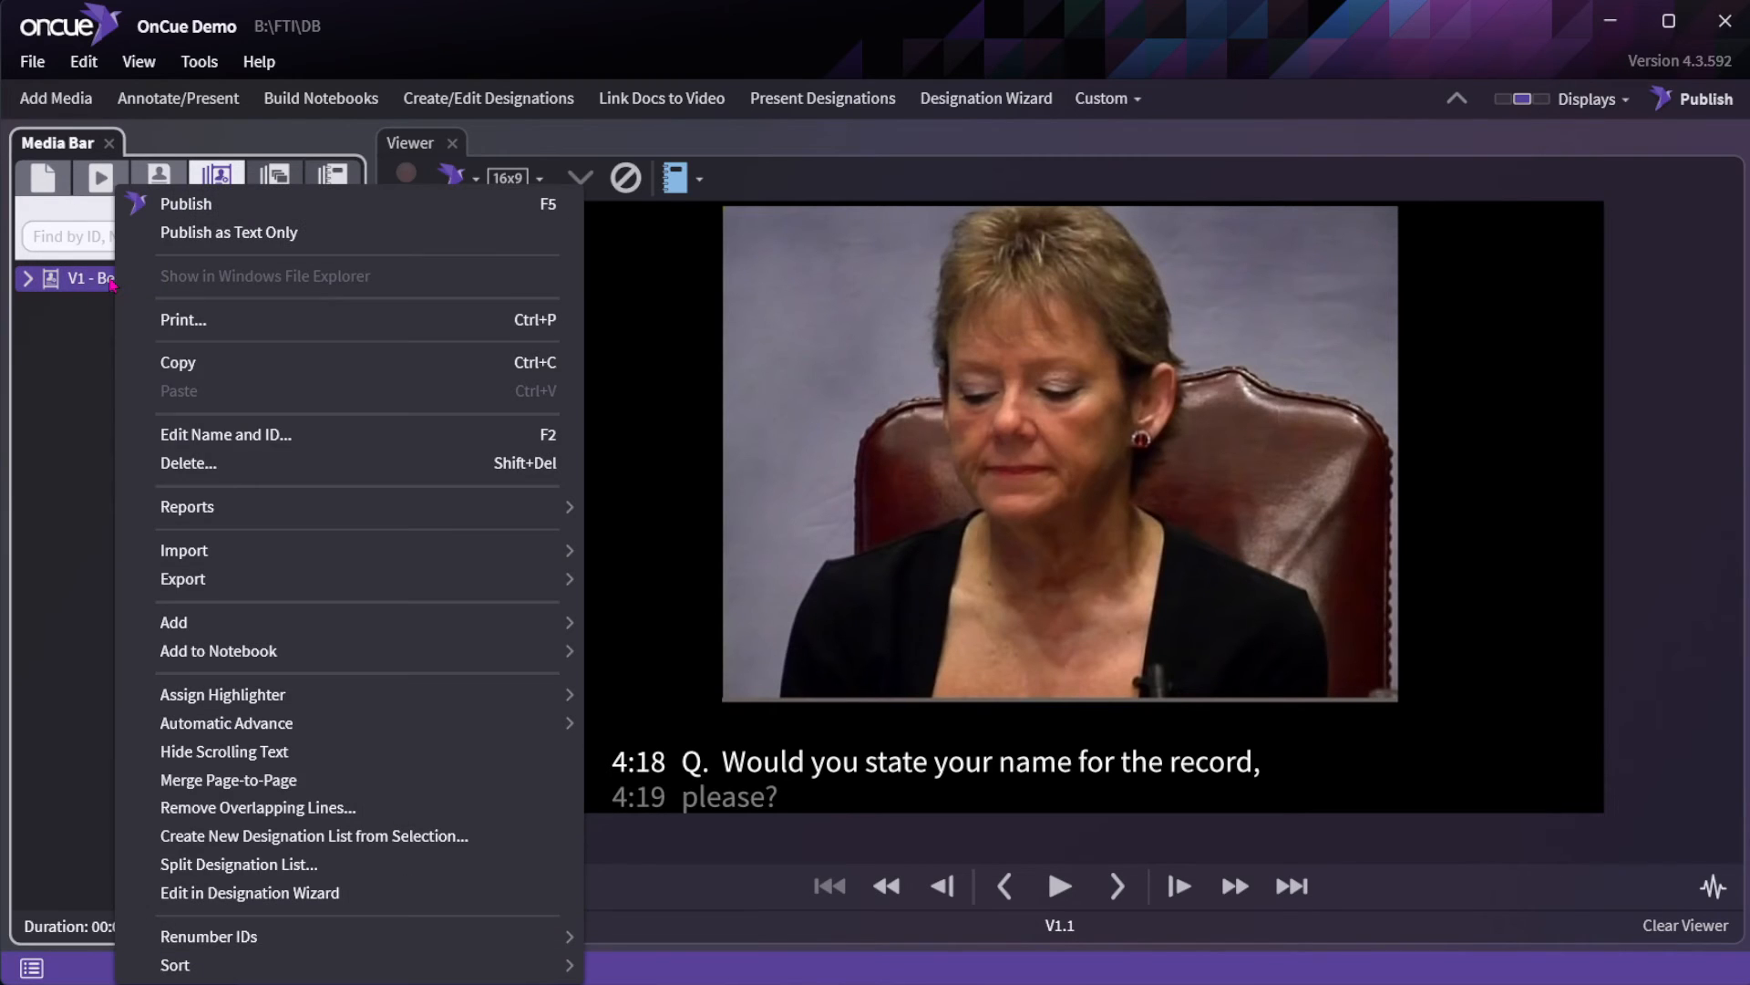
{"action": "mouse_move", "coordinate": [219, 510]}
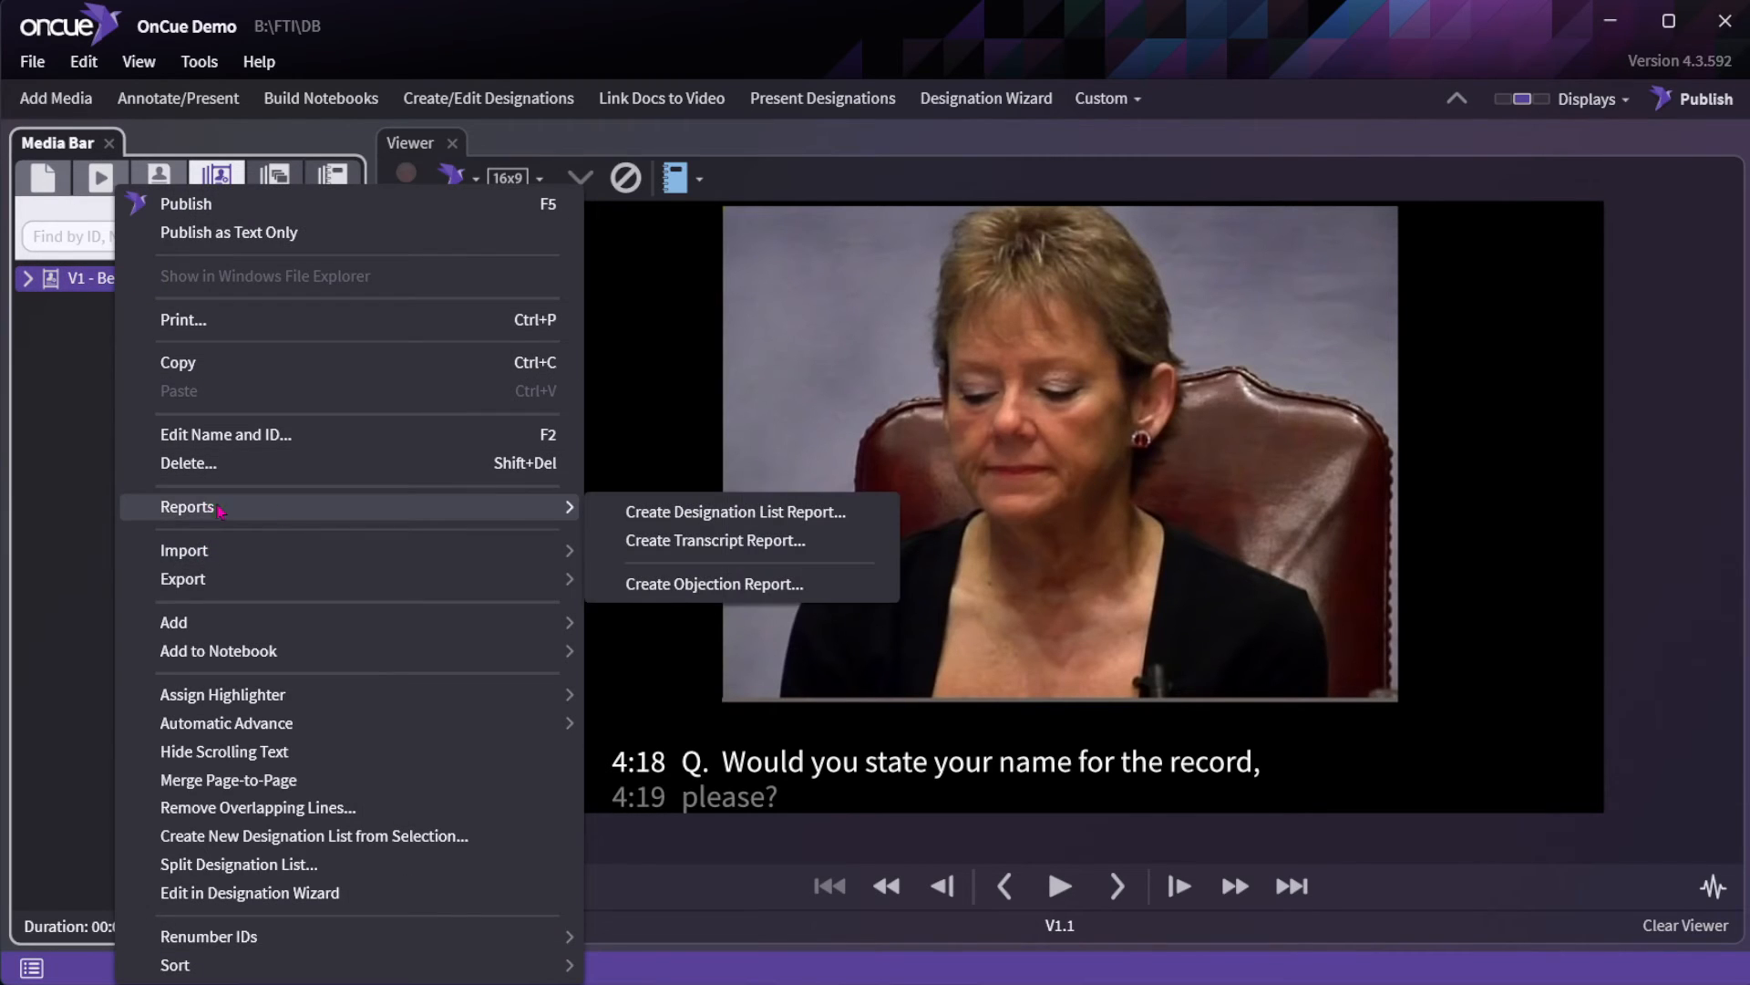
{"action": "left_click", "coordinate": [739, 544]}
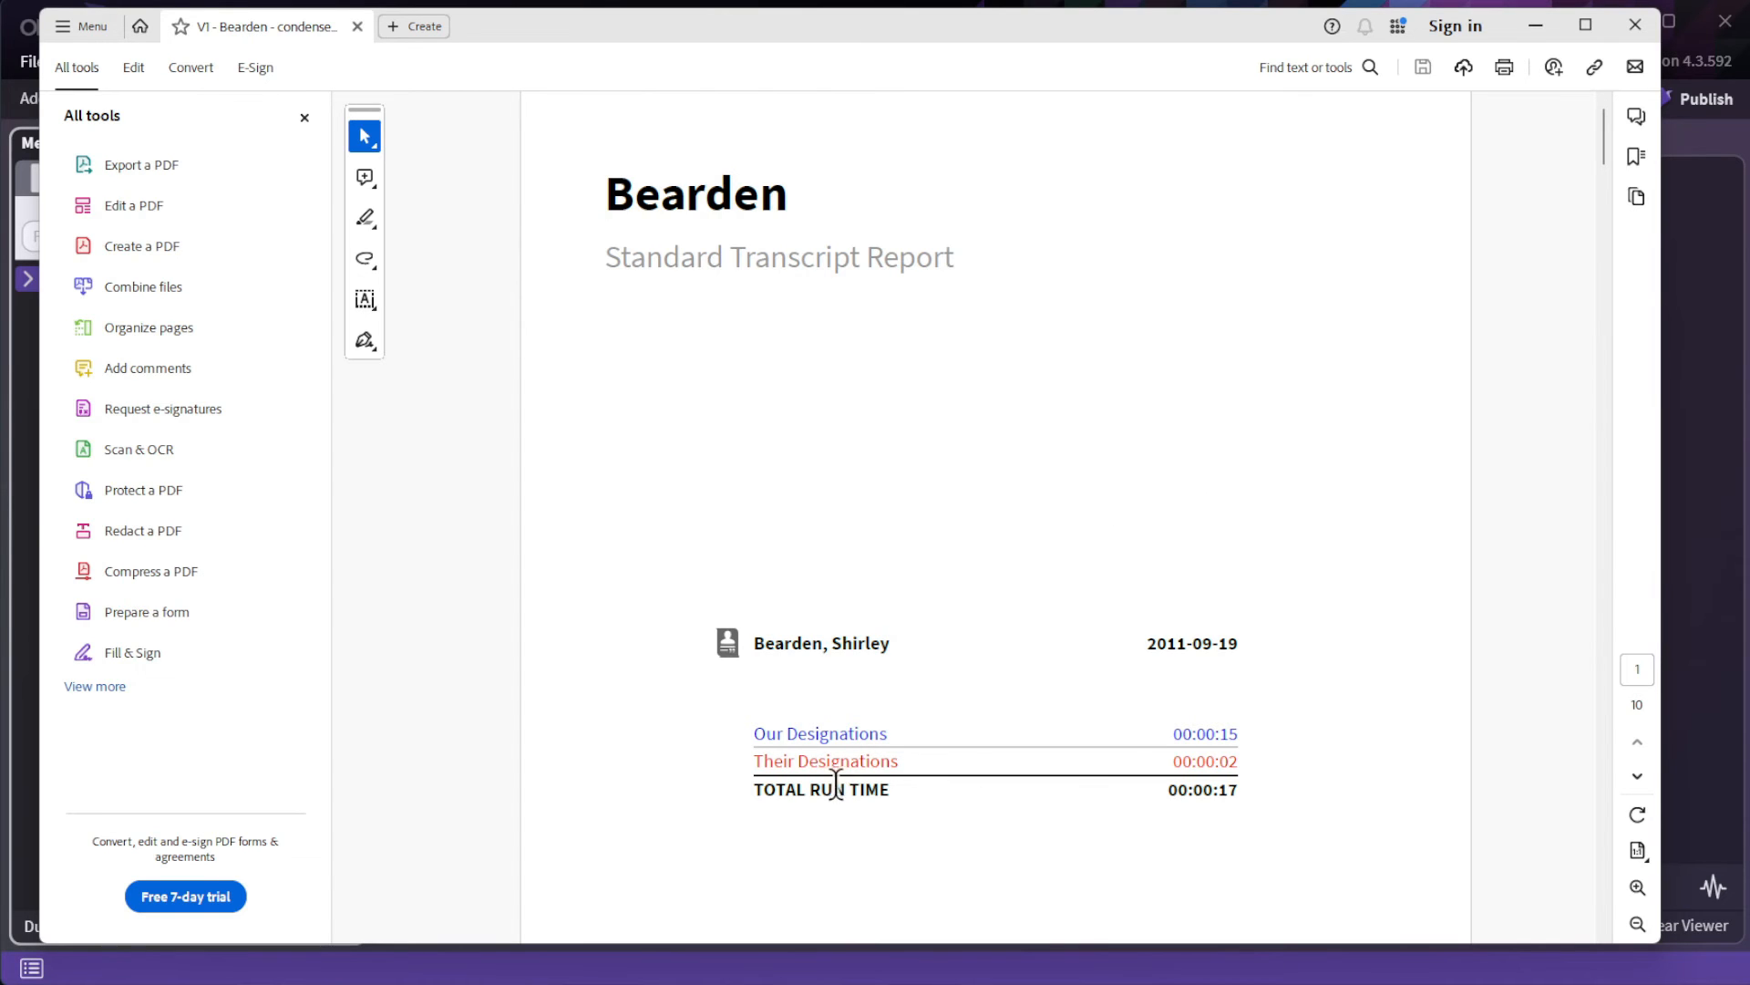
{"action": "scroll", "coordinate": [1289, 702], "scroll_direction": "down", "scroll_amount": 8}
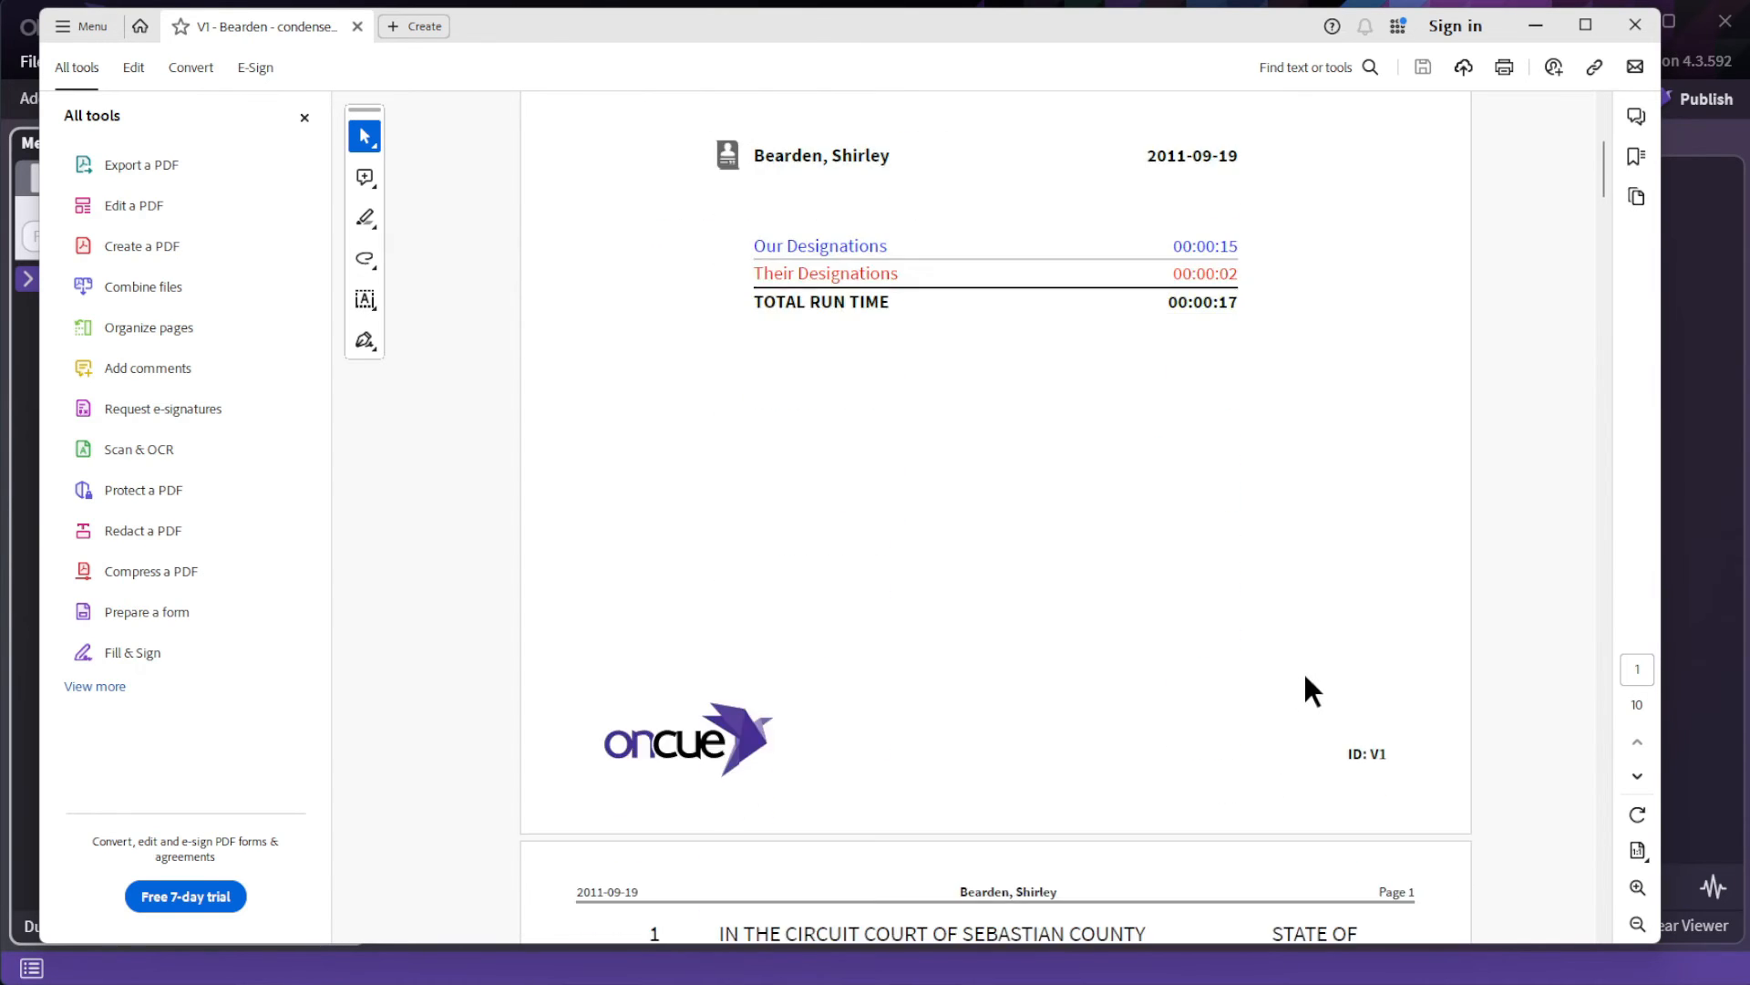
{"action": "scroll", "coordinate": [1300, 666], "scroll_direction": "down", "scroll_amount": 15}
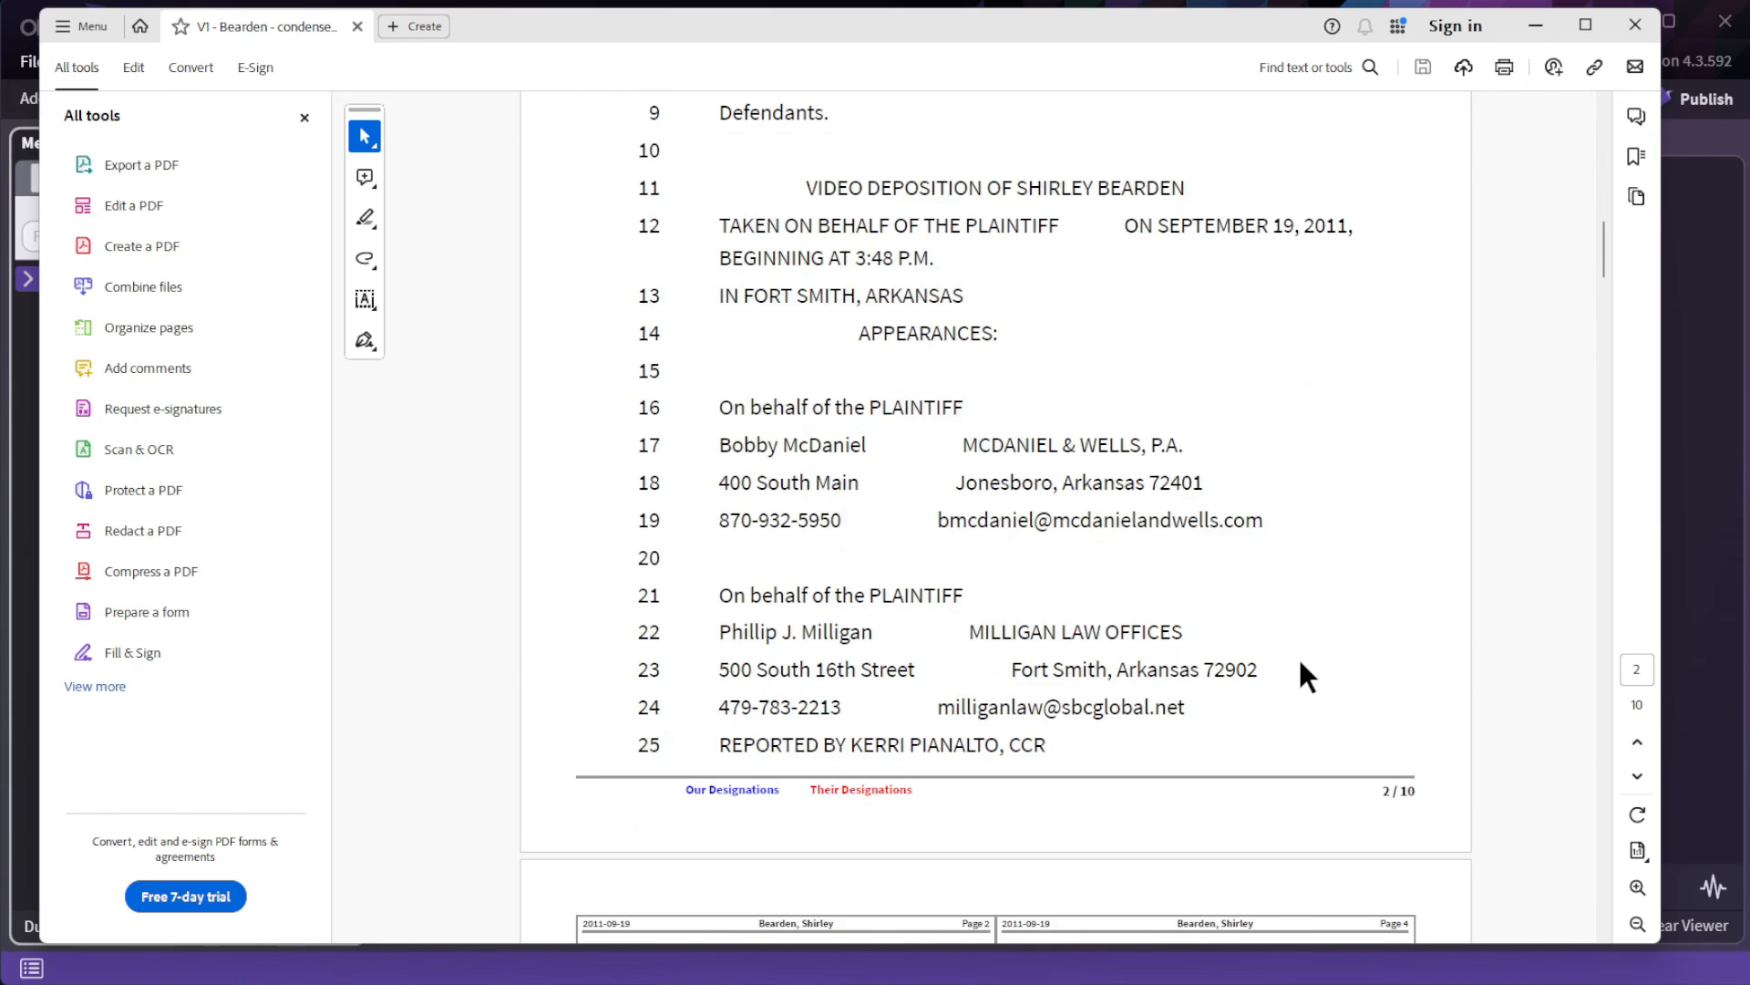
{"action": "scroll", "coordinate": [1300, 663], "scroll_direction": "down", "scroll_amount": 6}
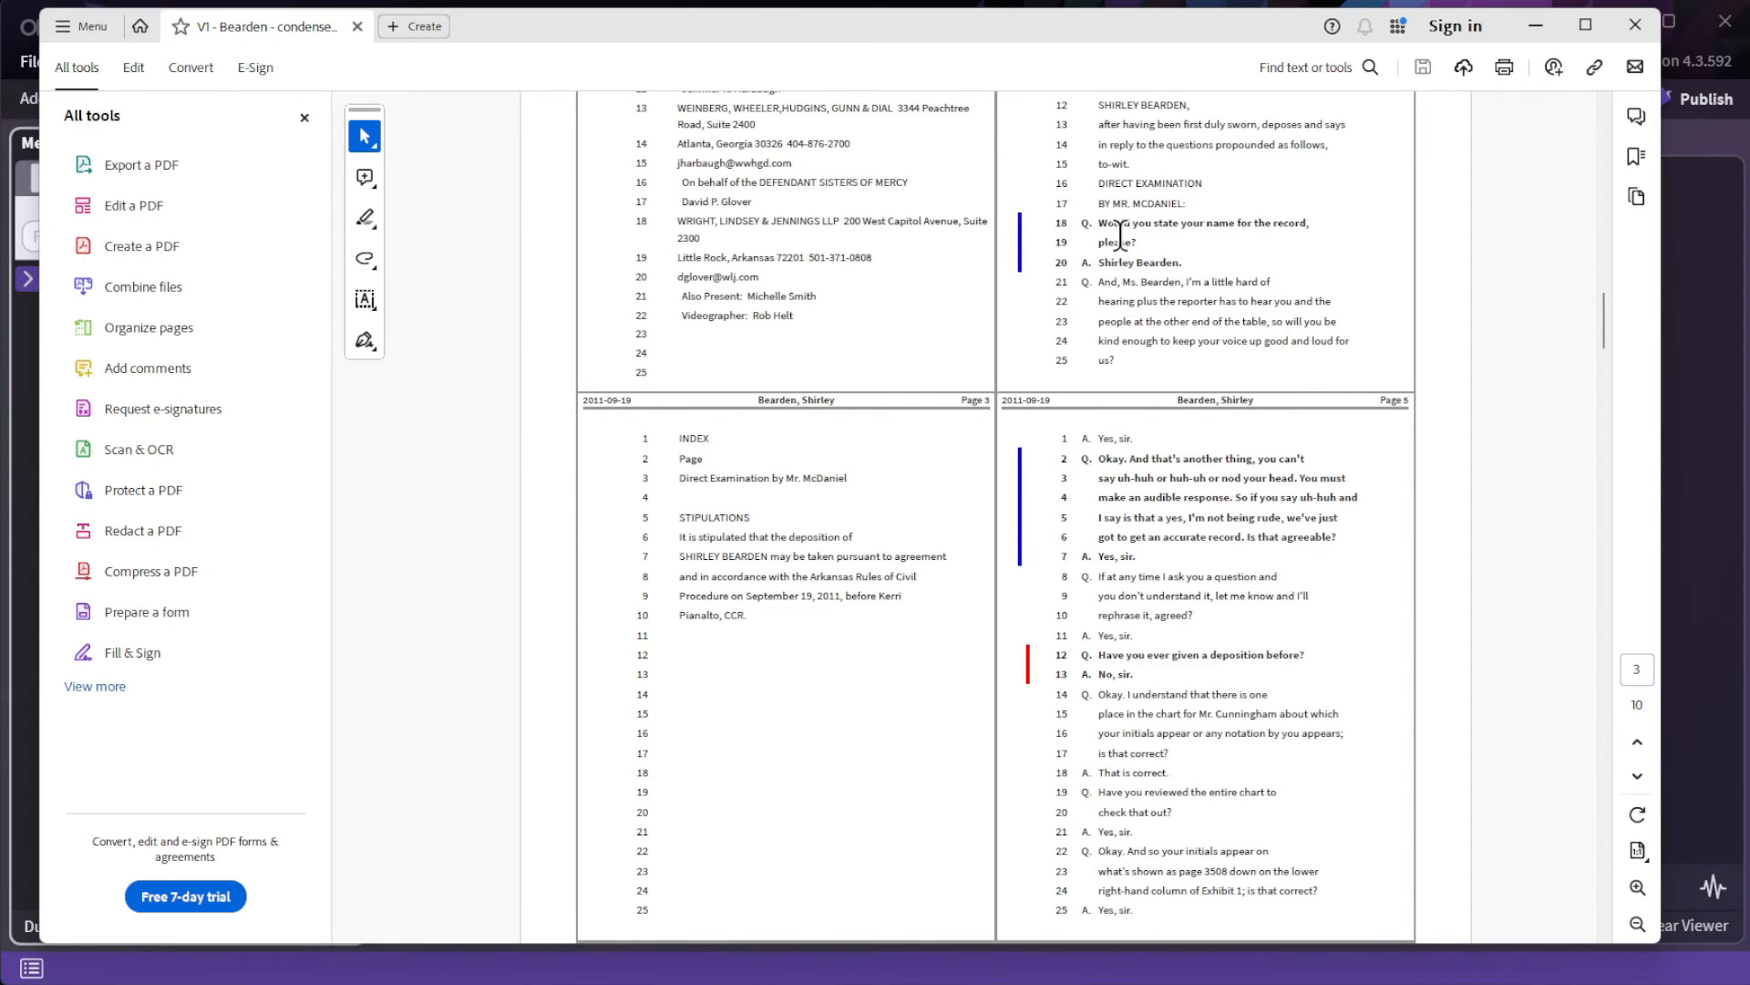
{"action": "left_click", "coordinate": [1646, 29]}
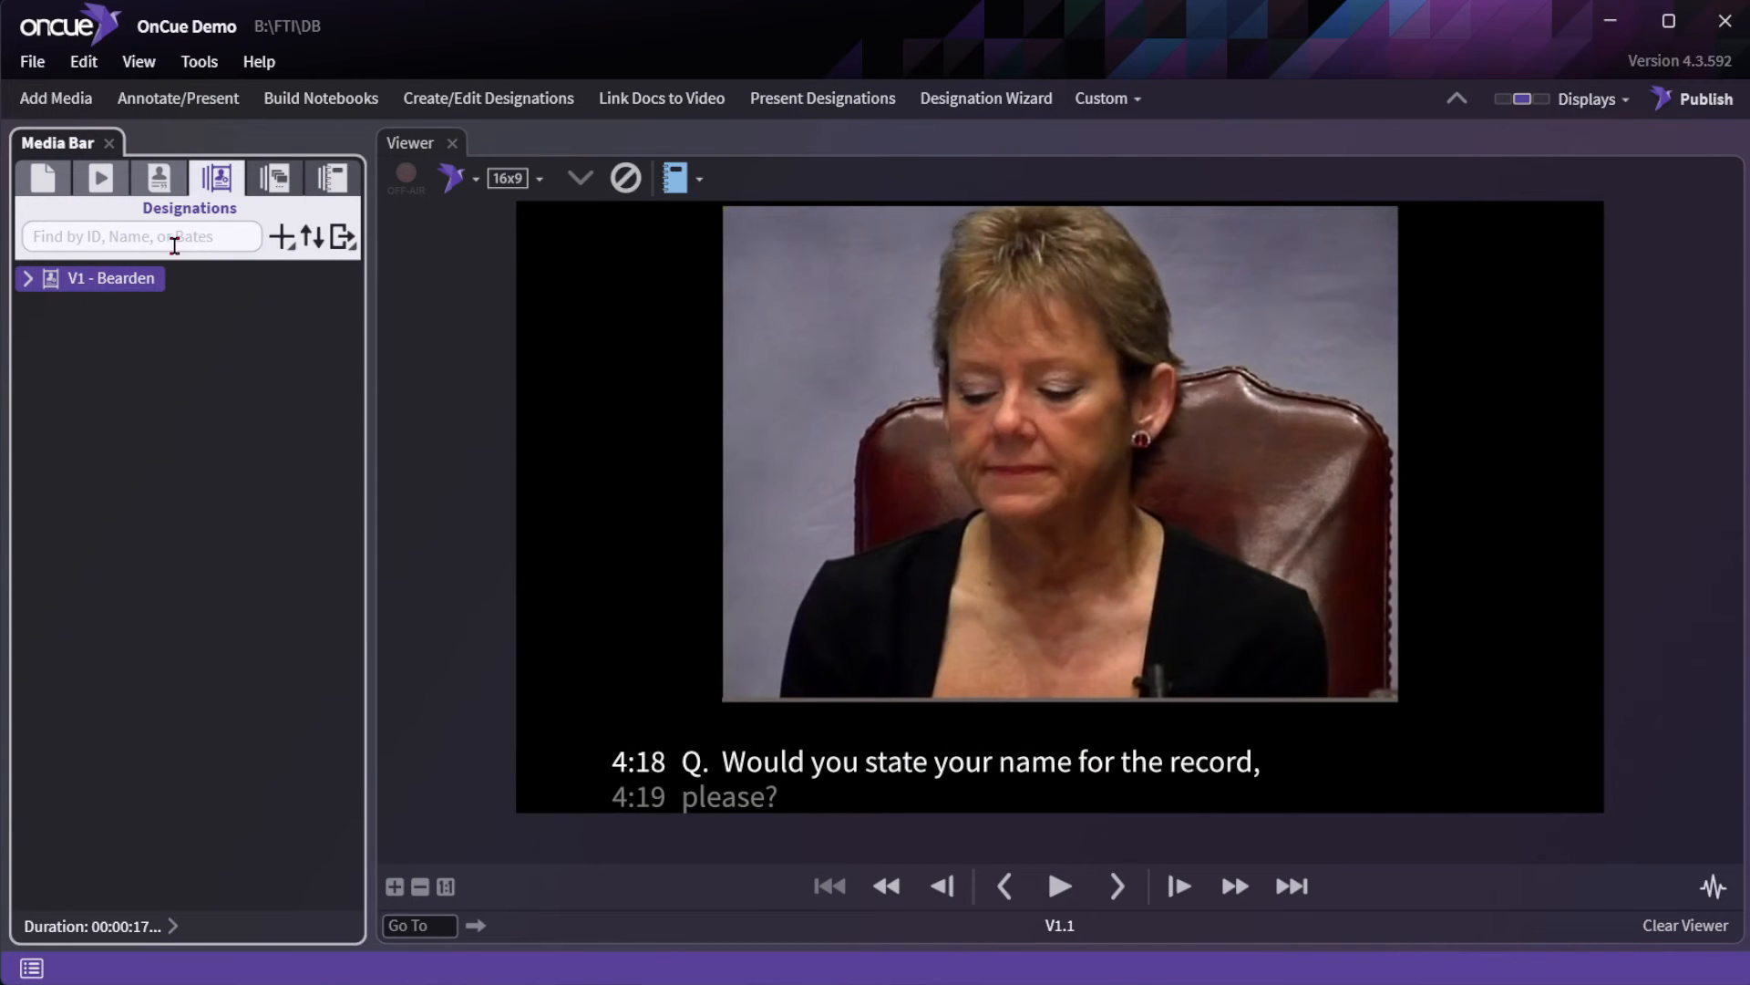
Examine which report types are offered for the deposition transcript dated 2011-09-19.
{"action": "left_click", "coordinate": [159, 181]}
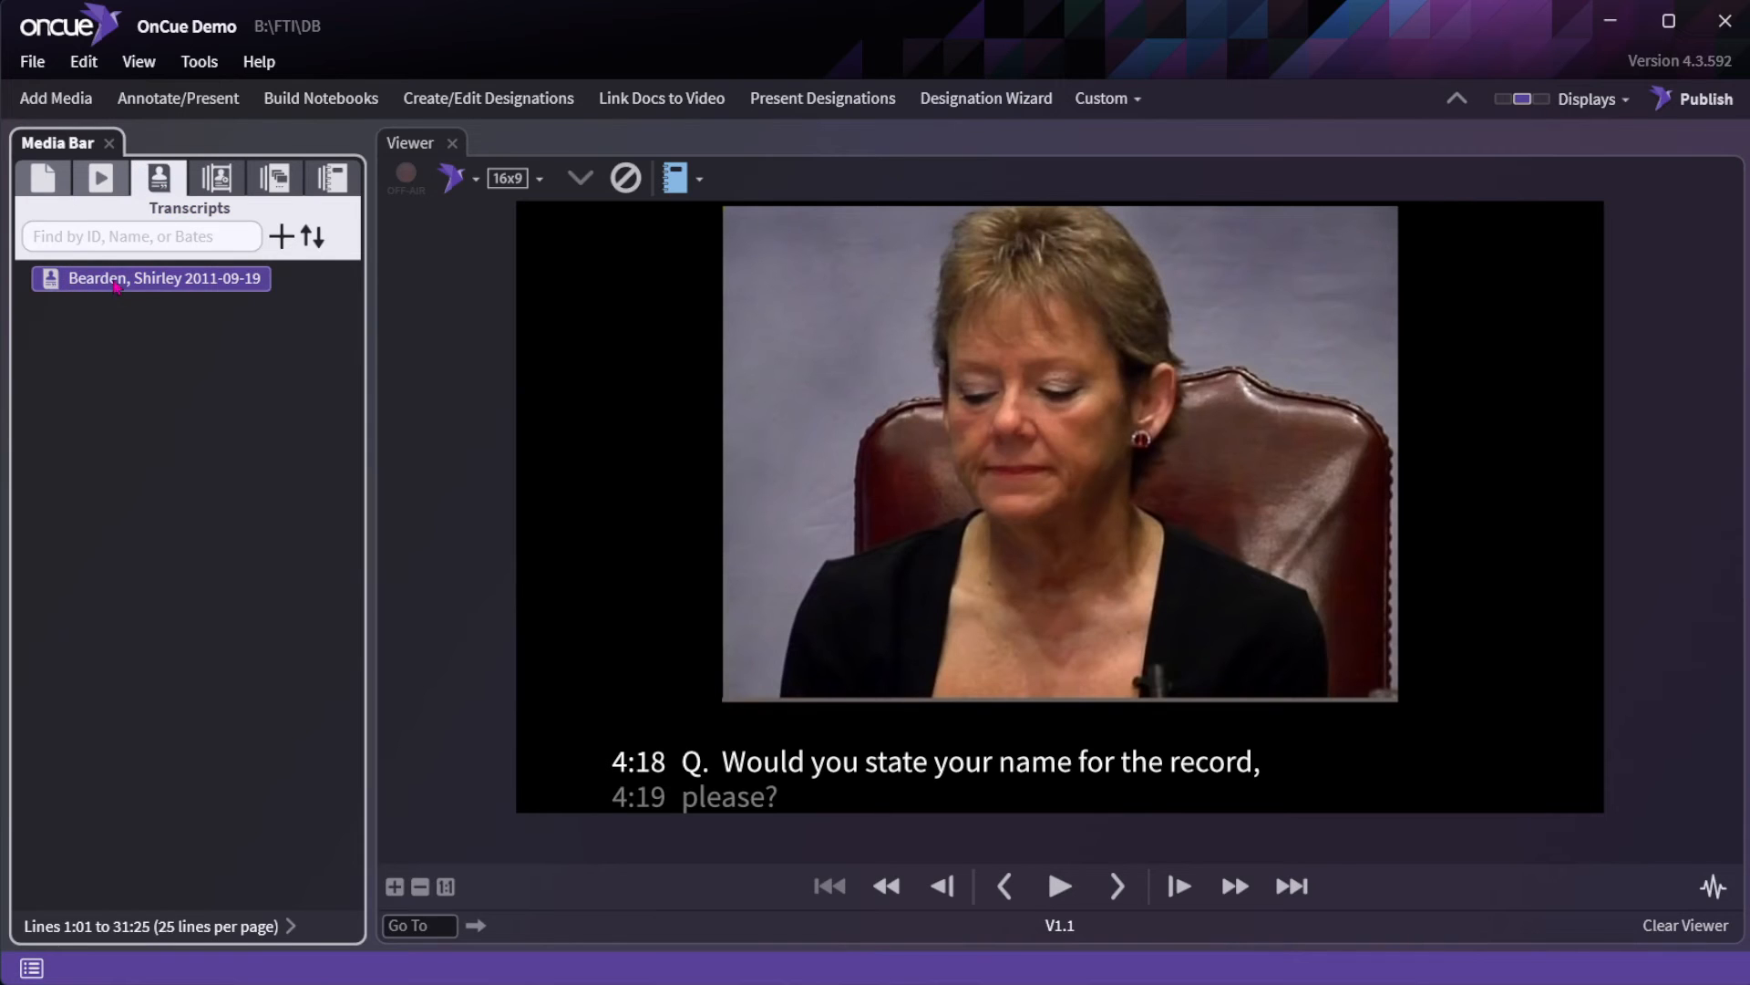
{"action": "right_click", "coordinate": [116, 286]}
{"action": "mouse_move", "coordinate": [222, 569]}
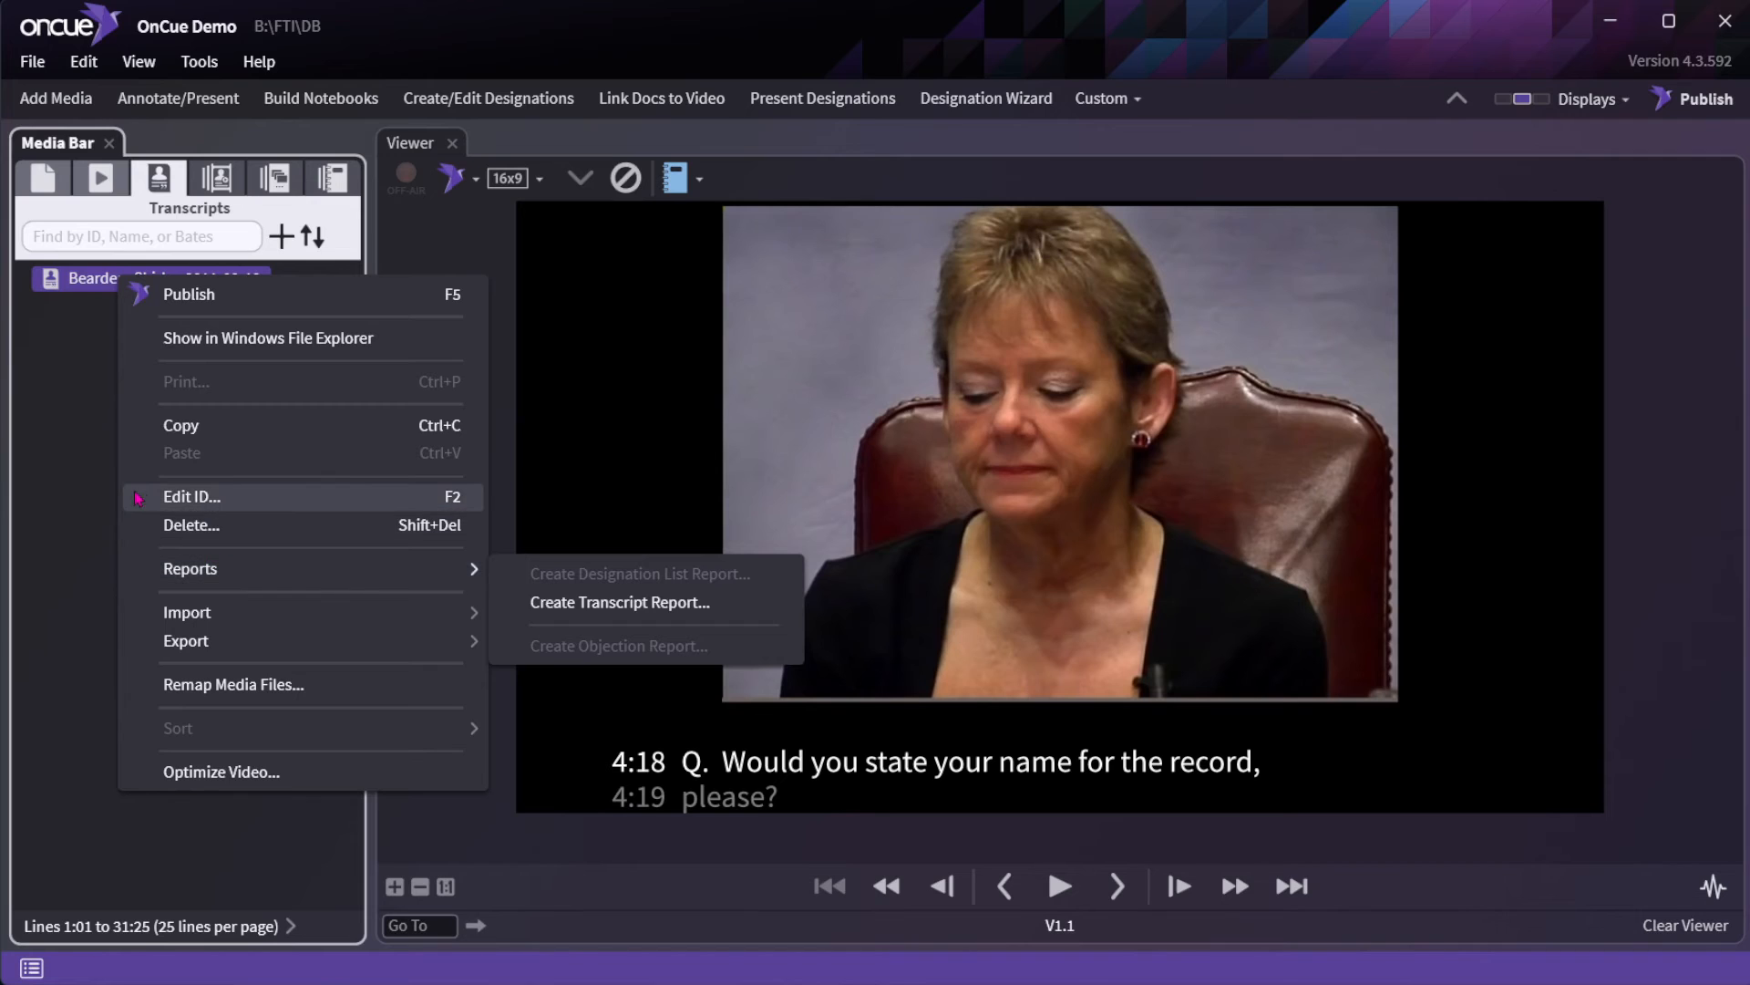
{"action": "left_click", "coordinate": [78, 437]}
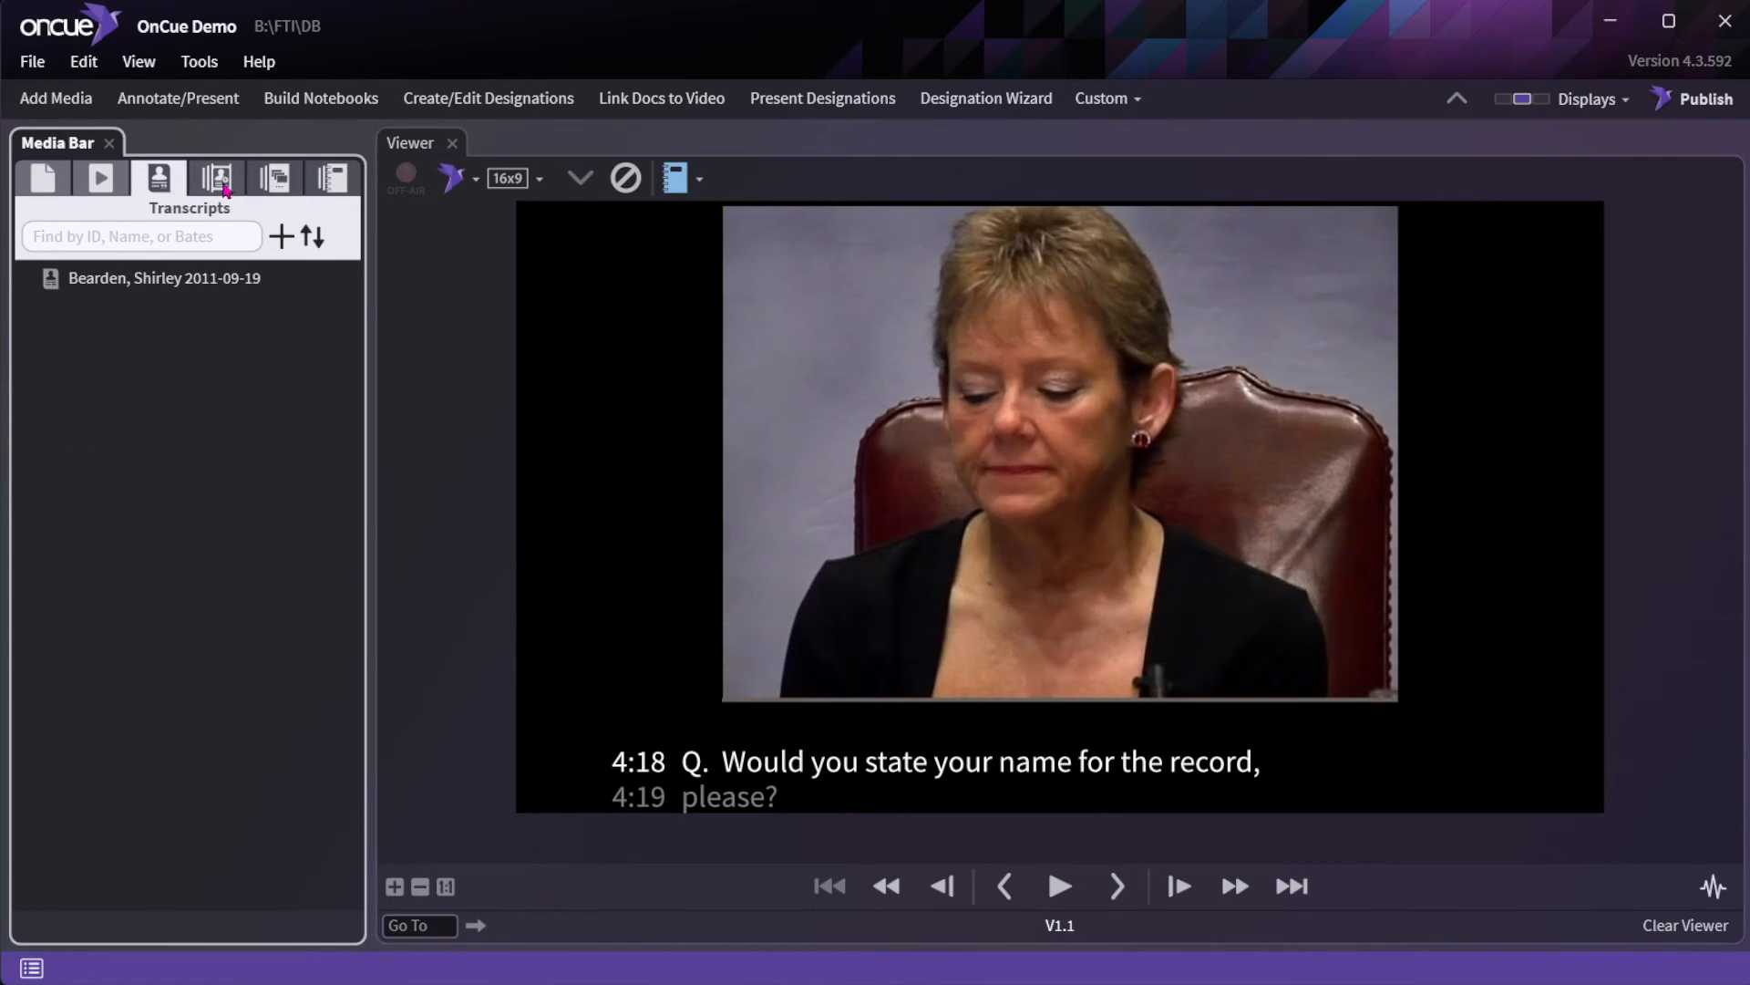
{"action": "left_click", "coordinate": [219, 182]}
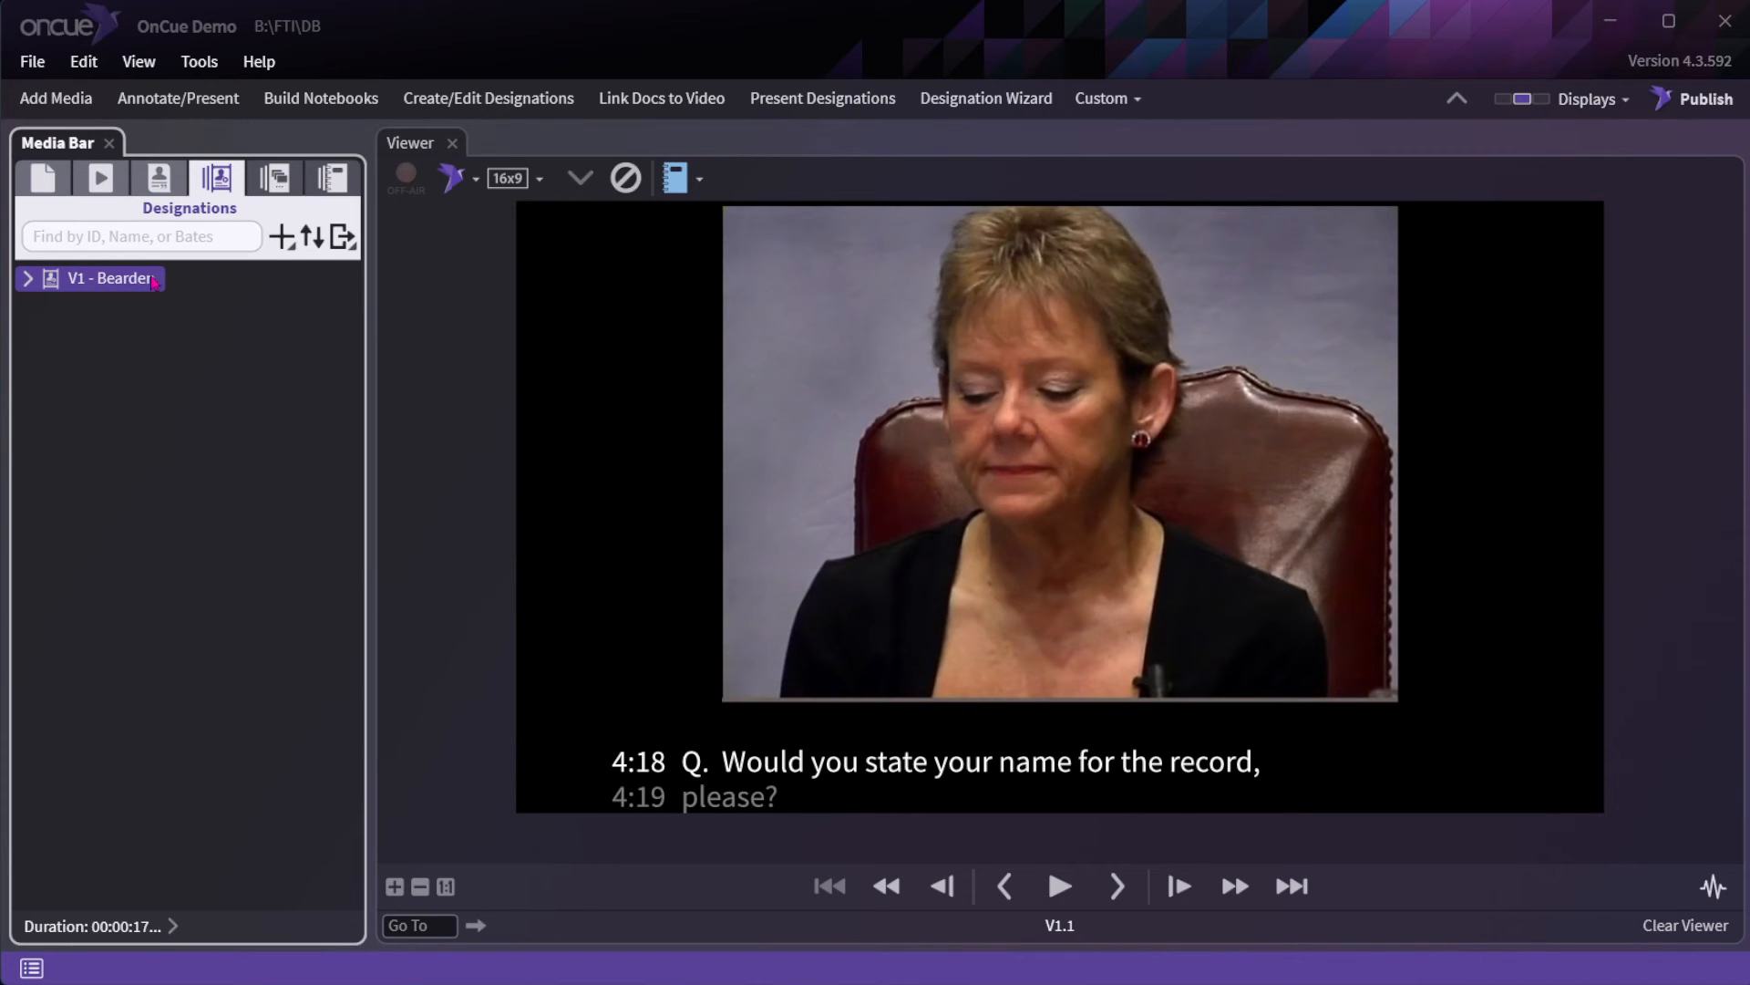
{"action": "right_click", "coordinate": [99, 290]}
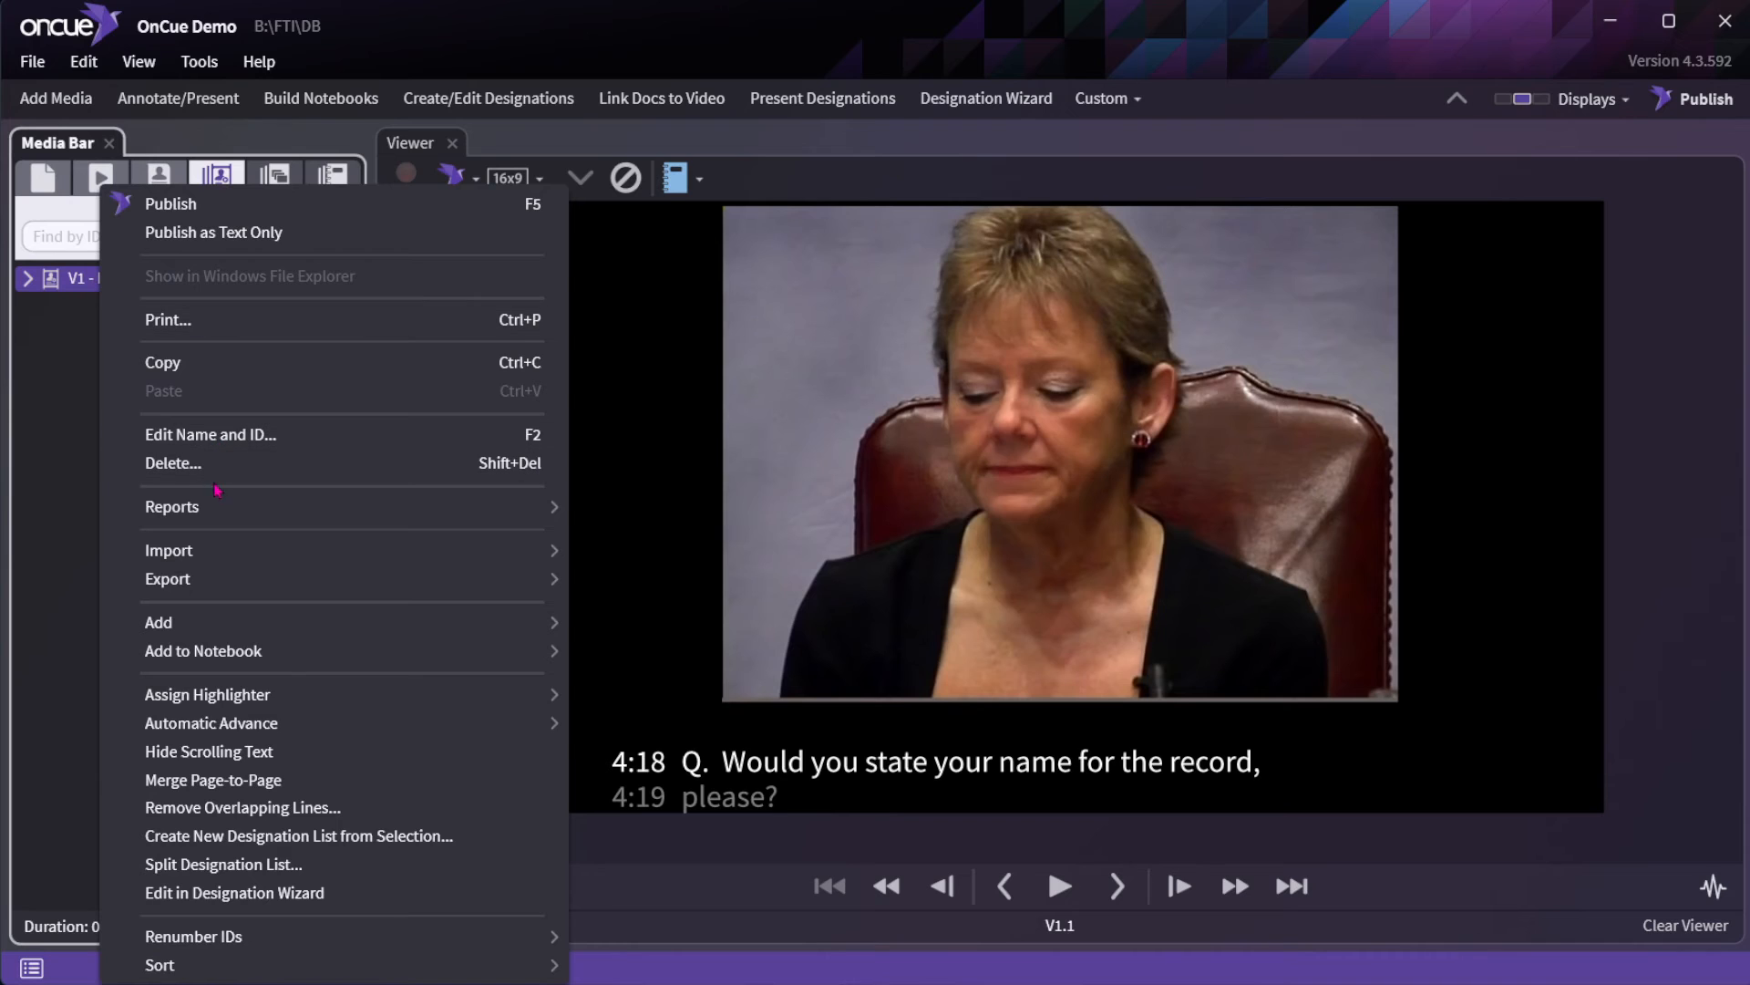
{"action": "mouse_move", "coordinate": [194, 509]}
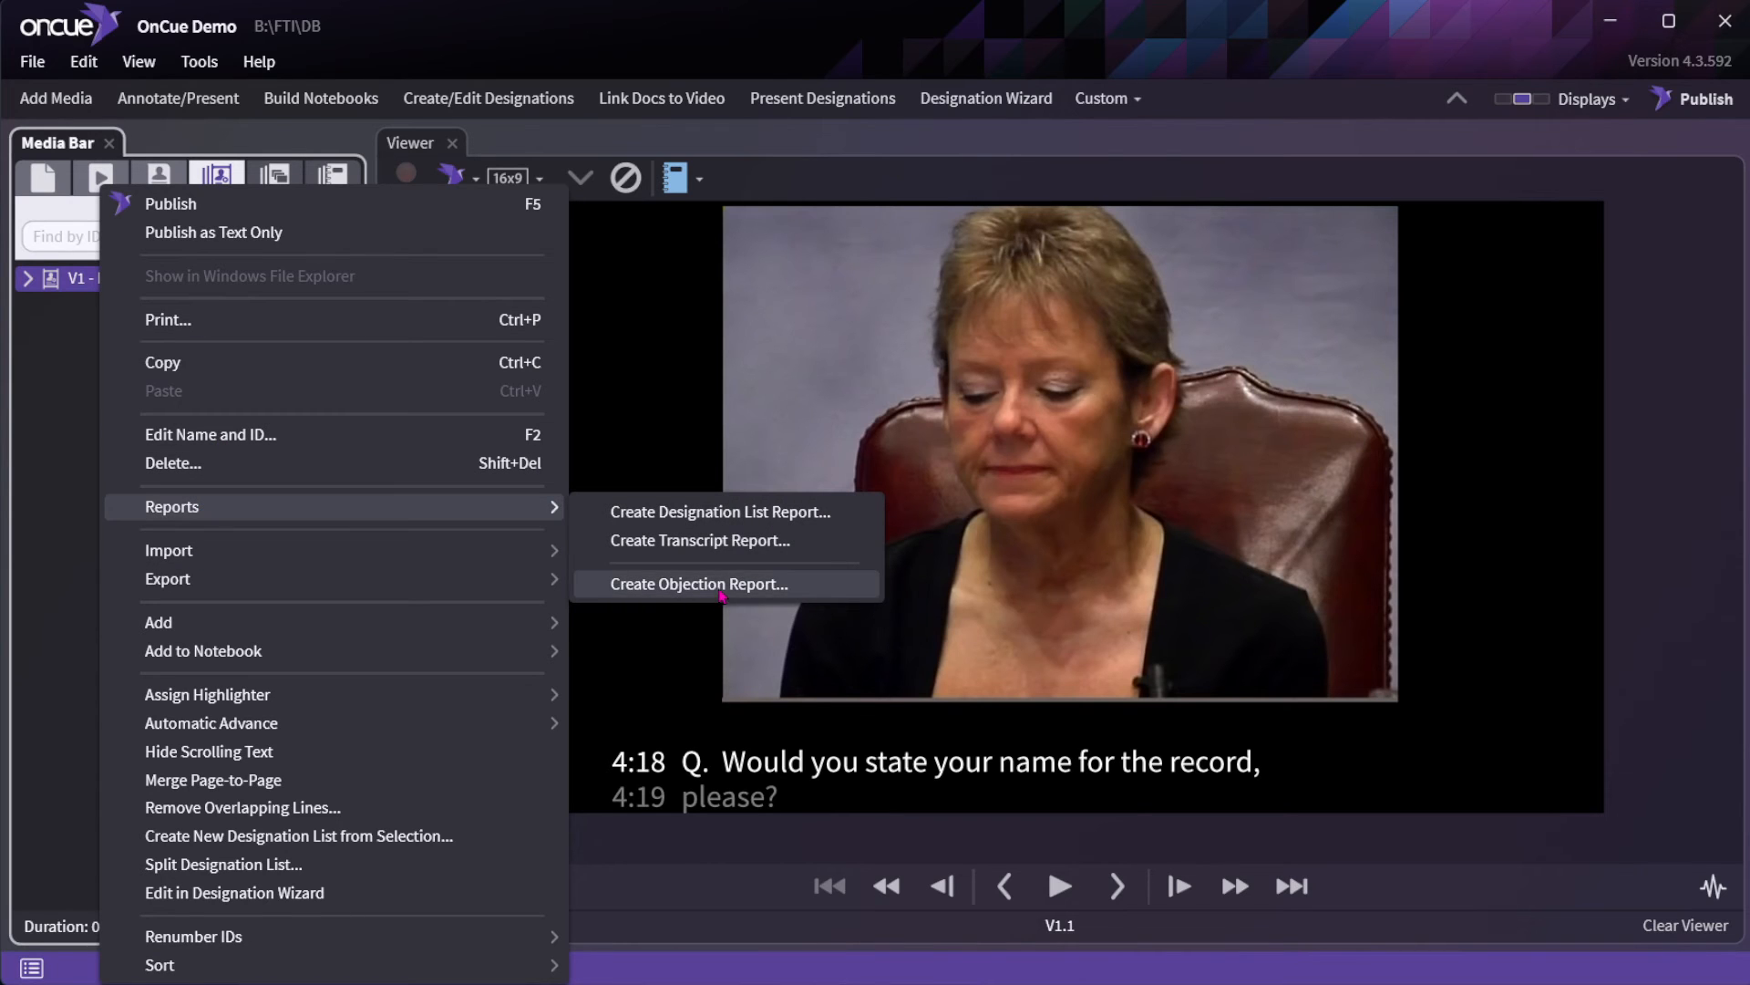
{"action": "left_click", "coordinate": [721, 584]}
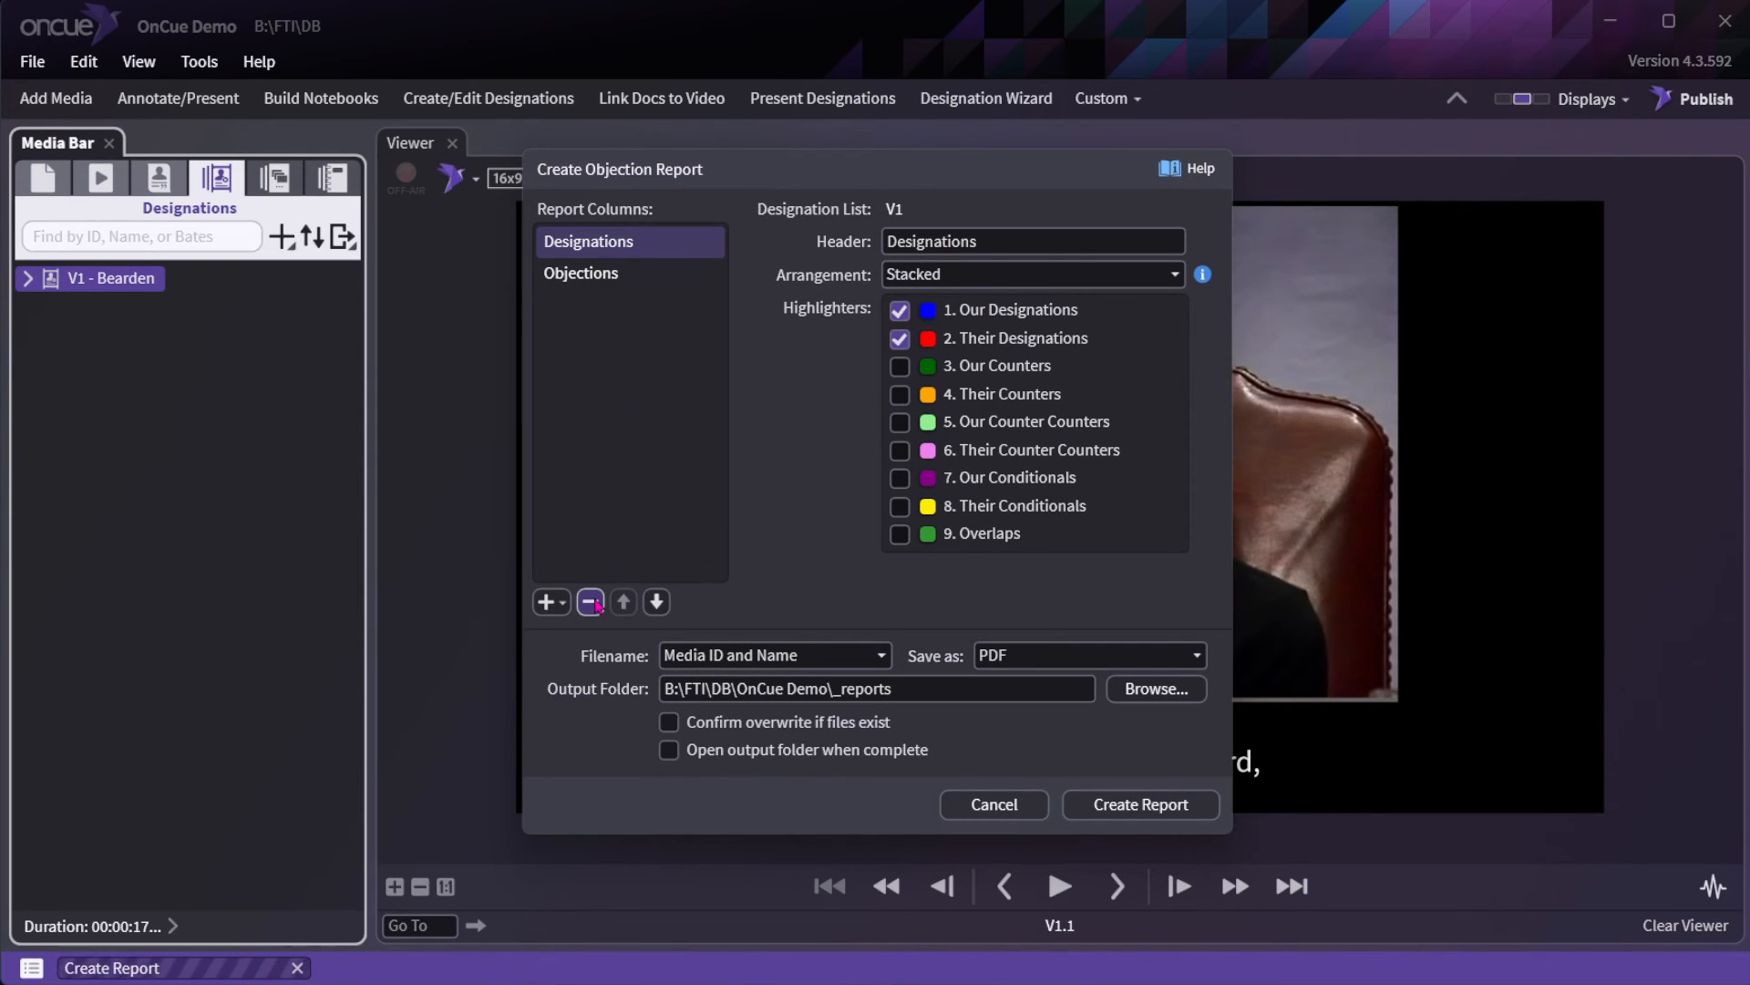
{"action": "left_click", "coordinate": [591, 602]}
{"action": "left_click", "coordinate": [591, 602]}
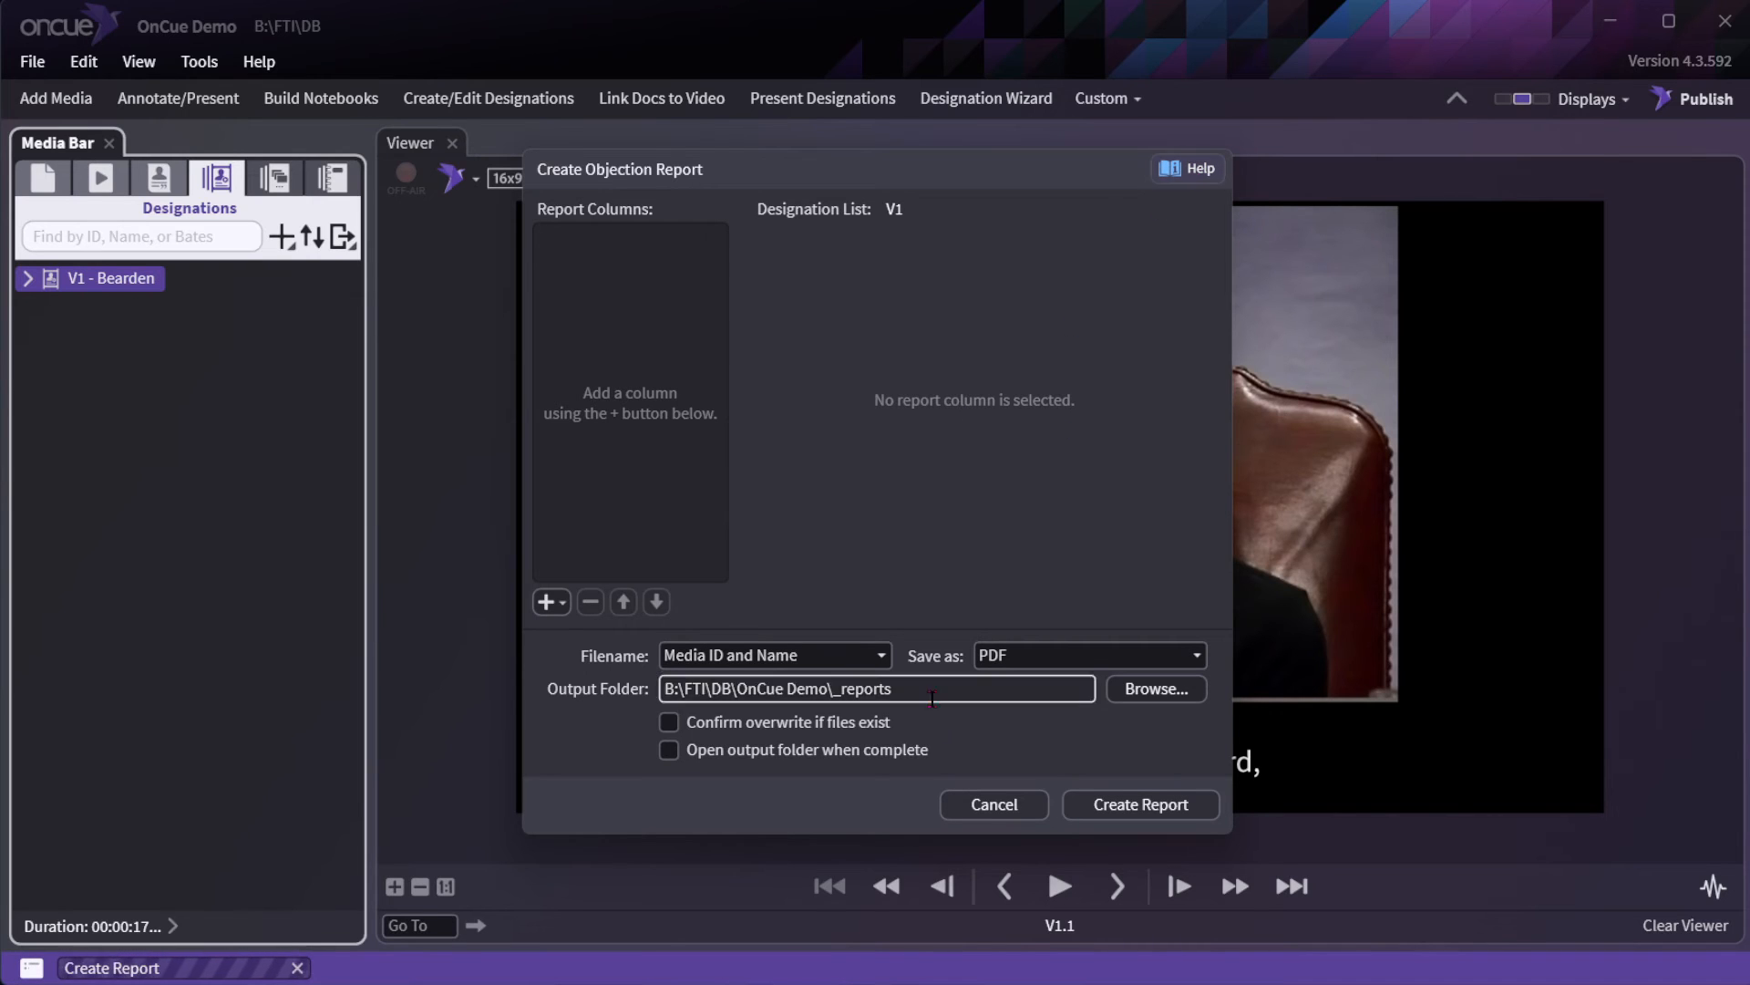
{"action": "left_click", "coordinate": [990, 804]}
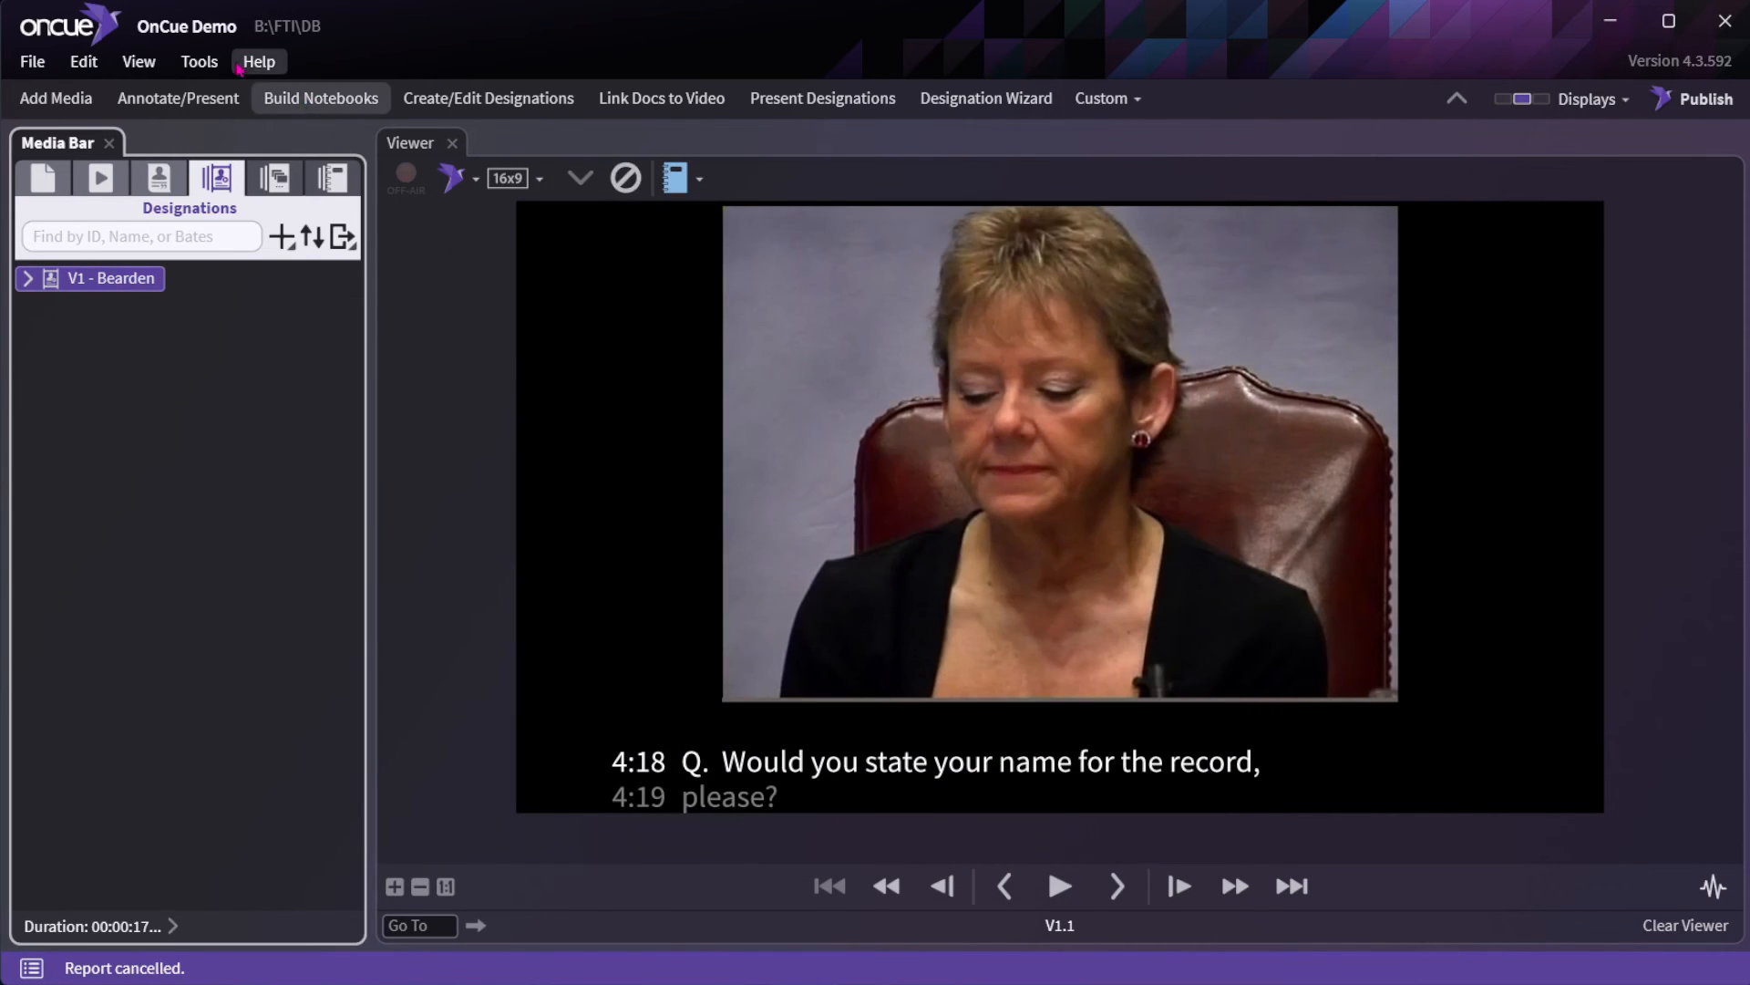
Read the Designation Objection Reports article in the OnCue Support Center for the objections text file requirements, and close the browser.
{"action": "left_click", "coordinate": [252, 62]}
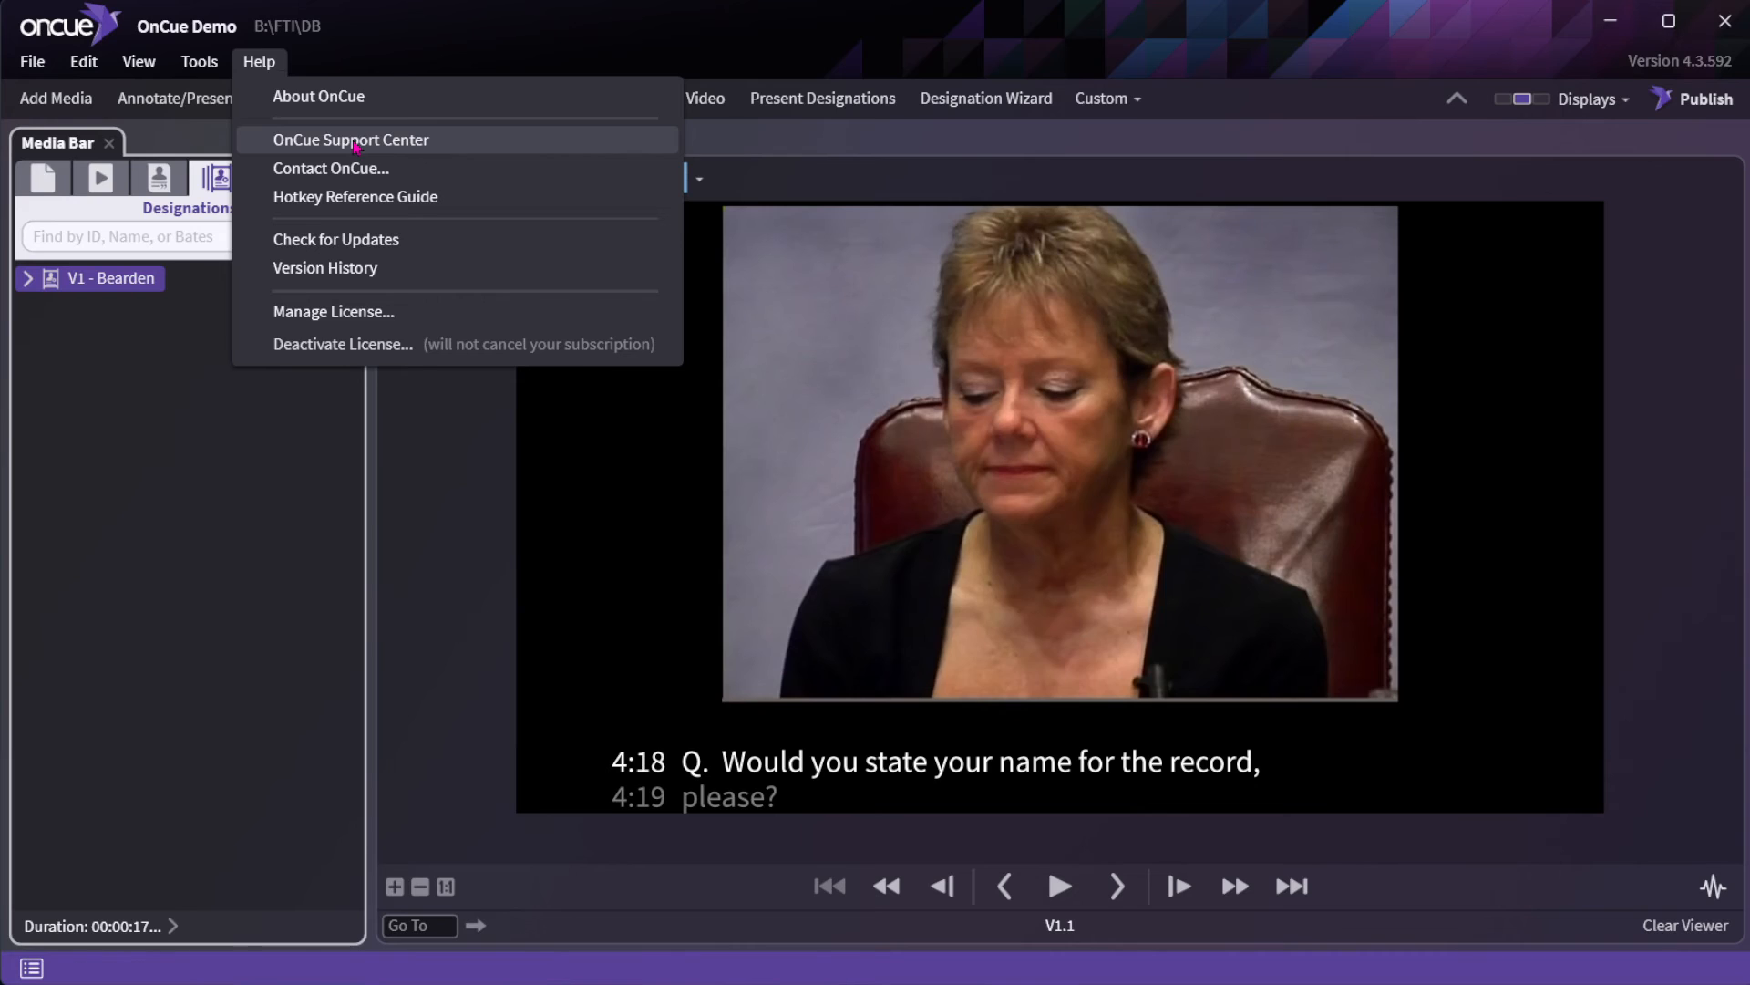
{"action": "left_click", "coordinate": [354, 141]}
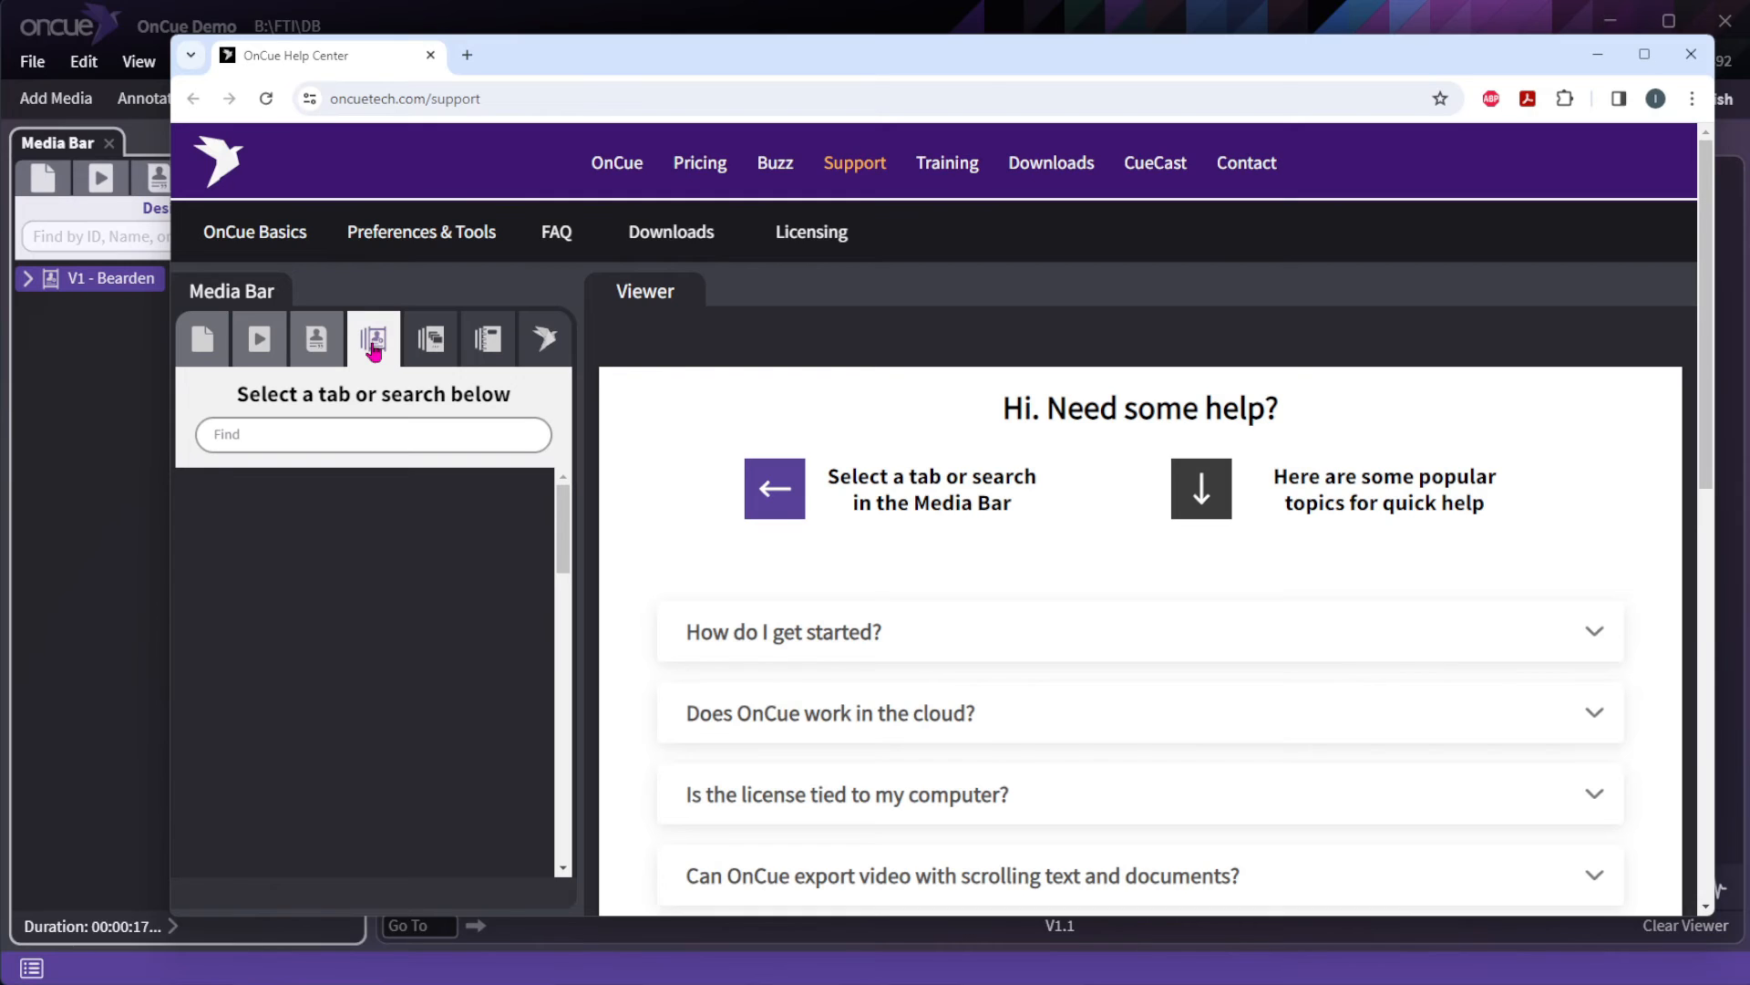
{"action": "left_click", "coordinate": [373, 346]}
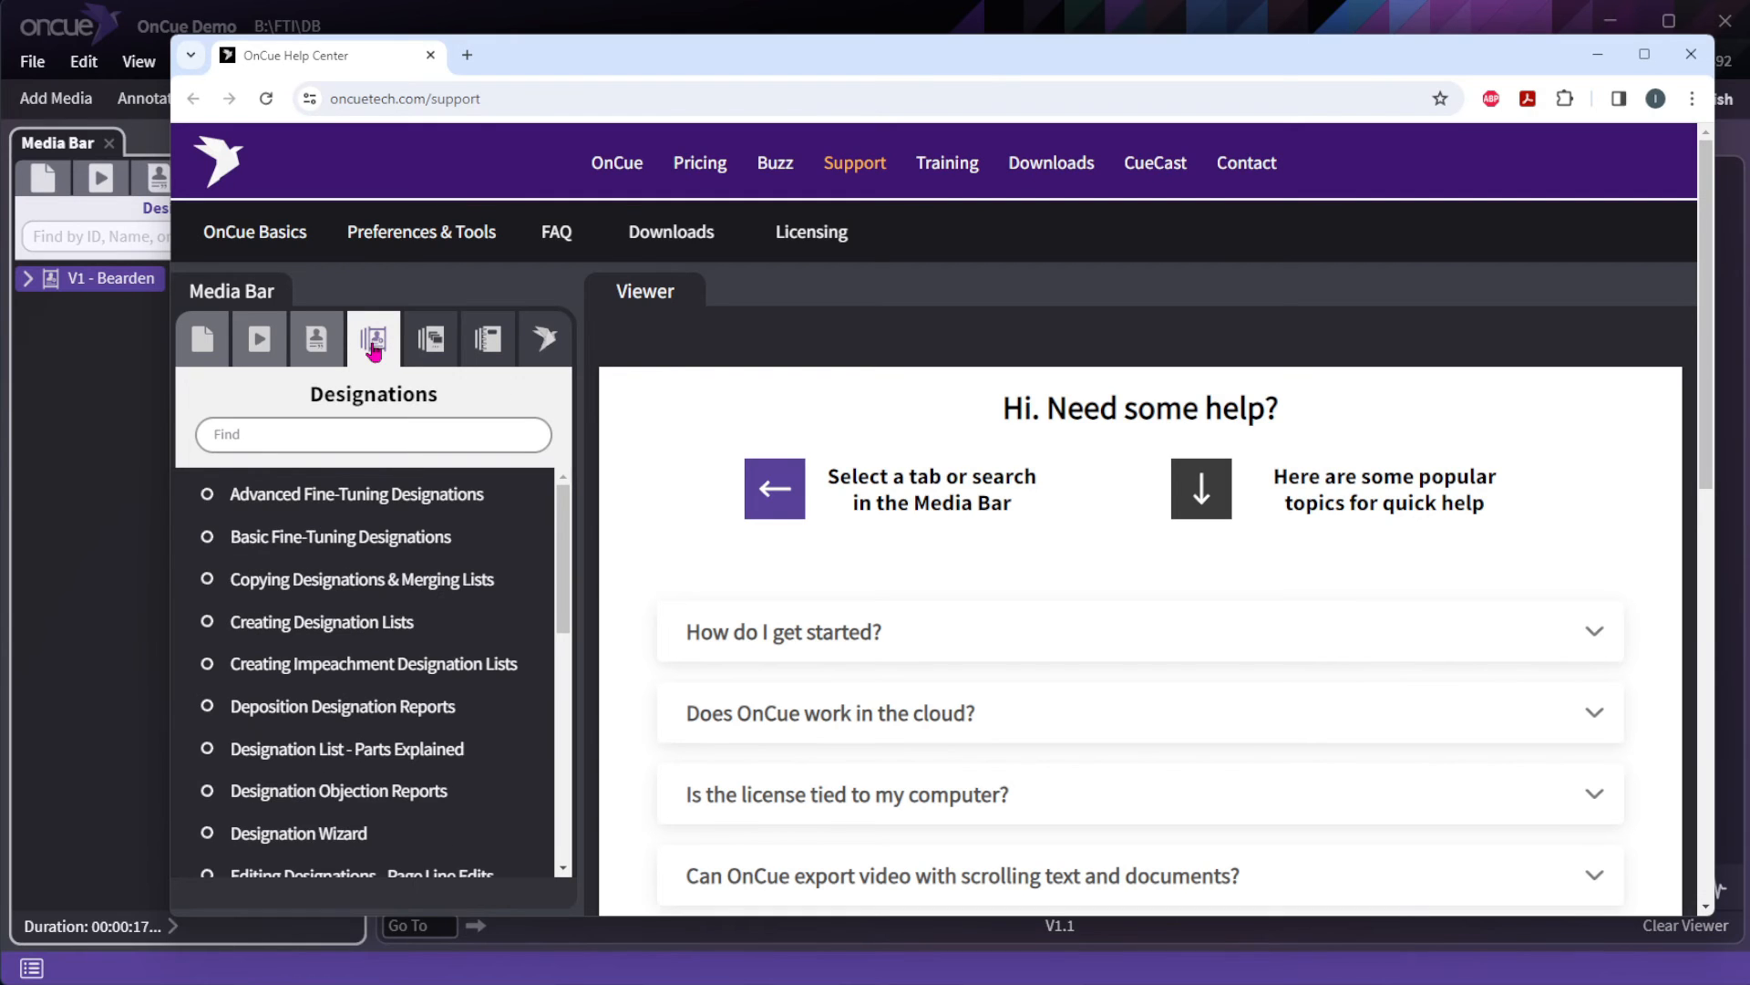
{"action": "left_click", "coordinate": [369, 802]}
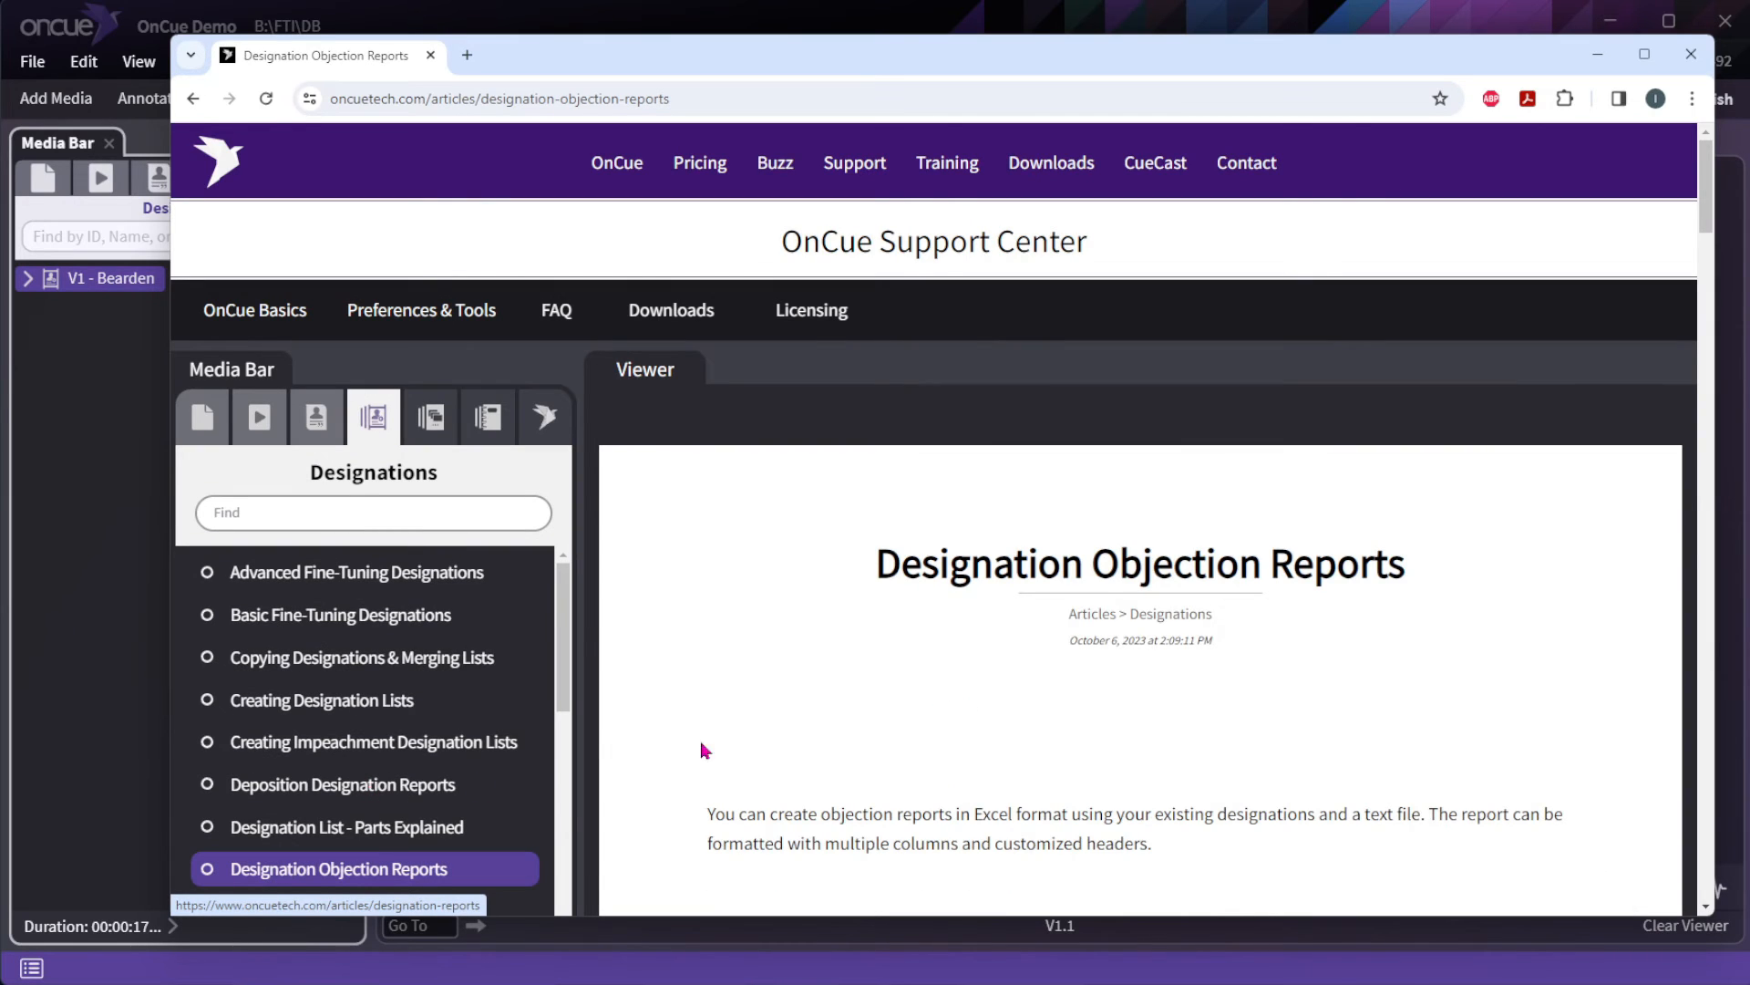
{"action": "scroll", "coordinate": [941, 691], "scroll_direction": "down", "scroll_amount": 3}
{"action": "scroll", "coordinate": [942, 691], "scroll_direction": "down", "scroll_amount": 4}
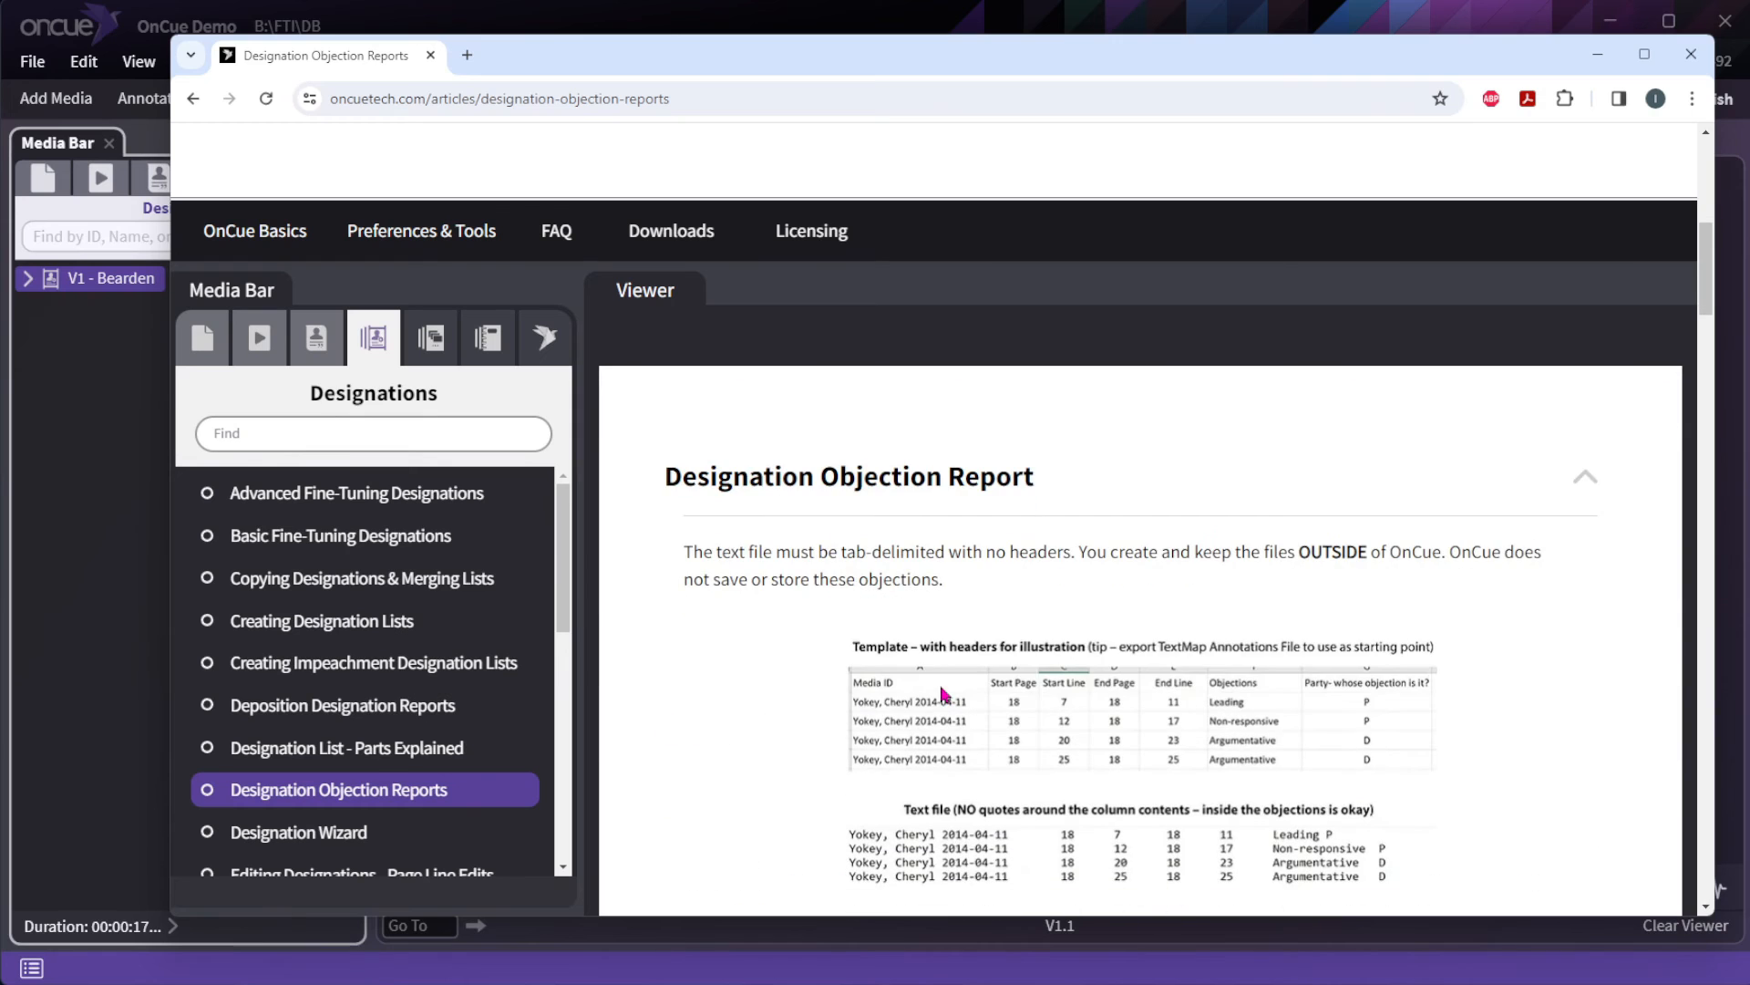
{"action": "scroll", "coordinate": [943, 694], "scroll_direction": "down", "scroll_amount": 5}
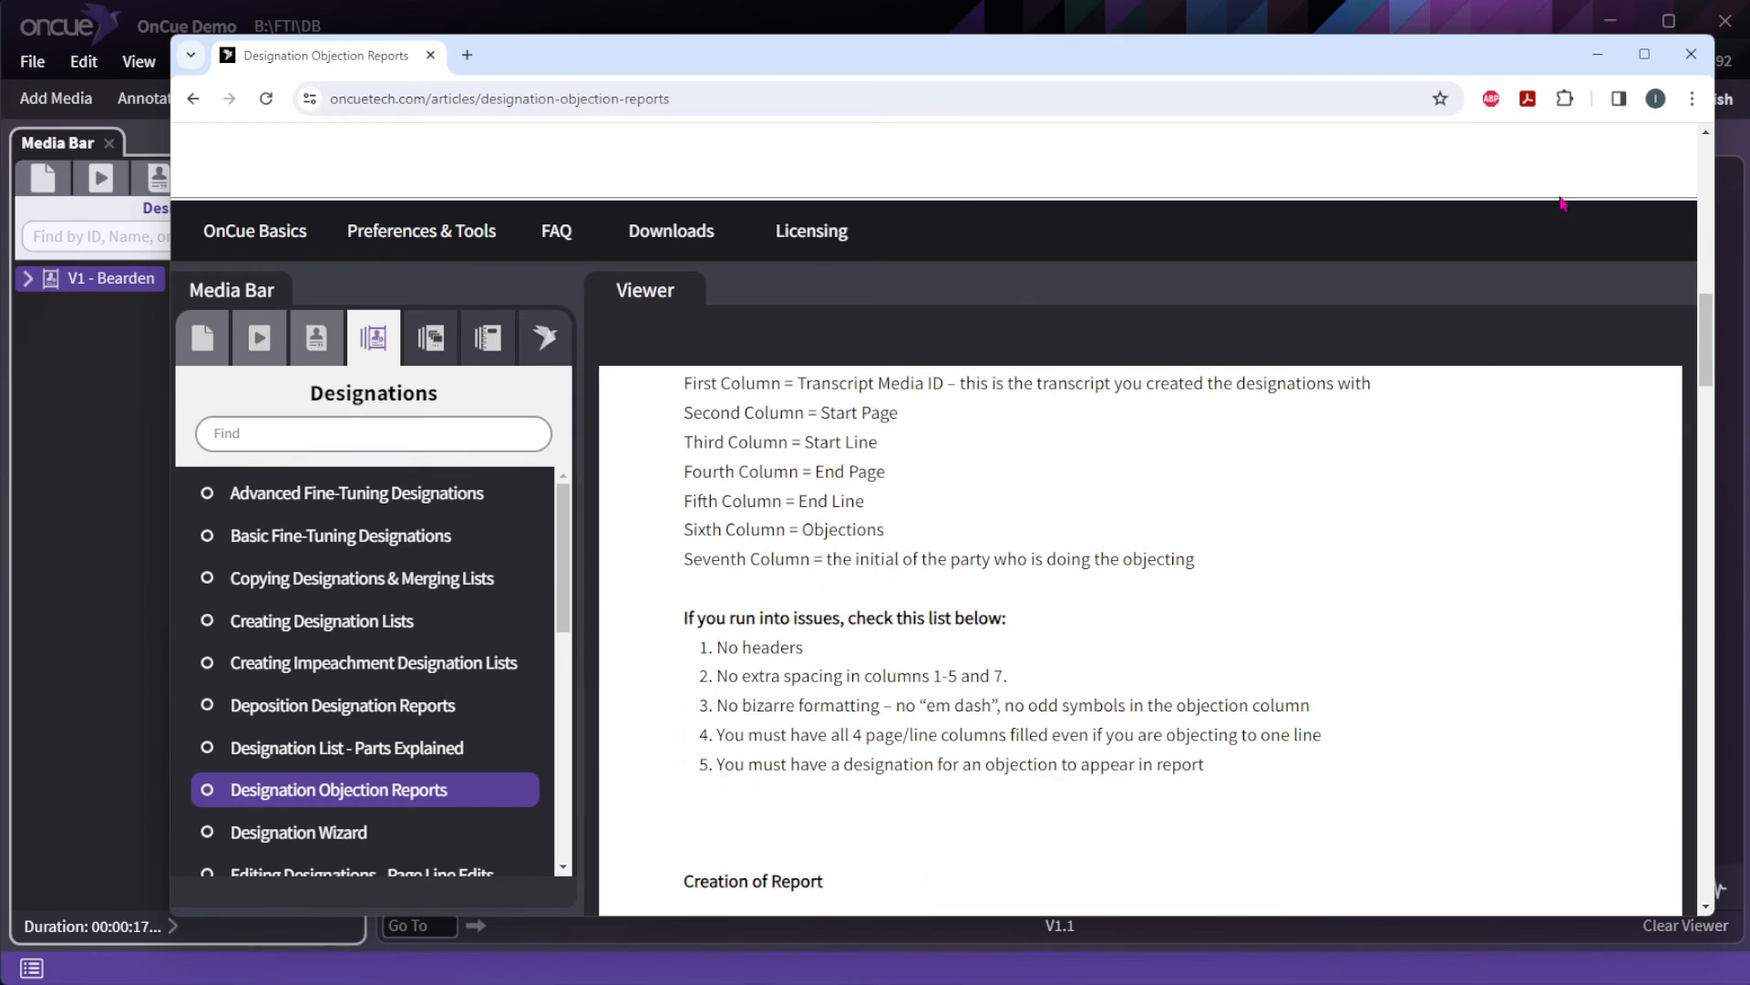
{"action": "left_click", "coordinate": [1694, 56]}
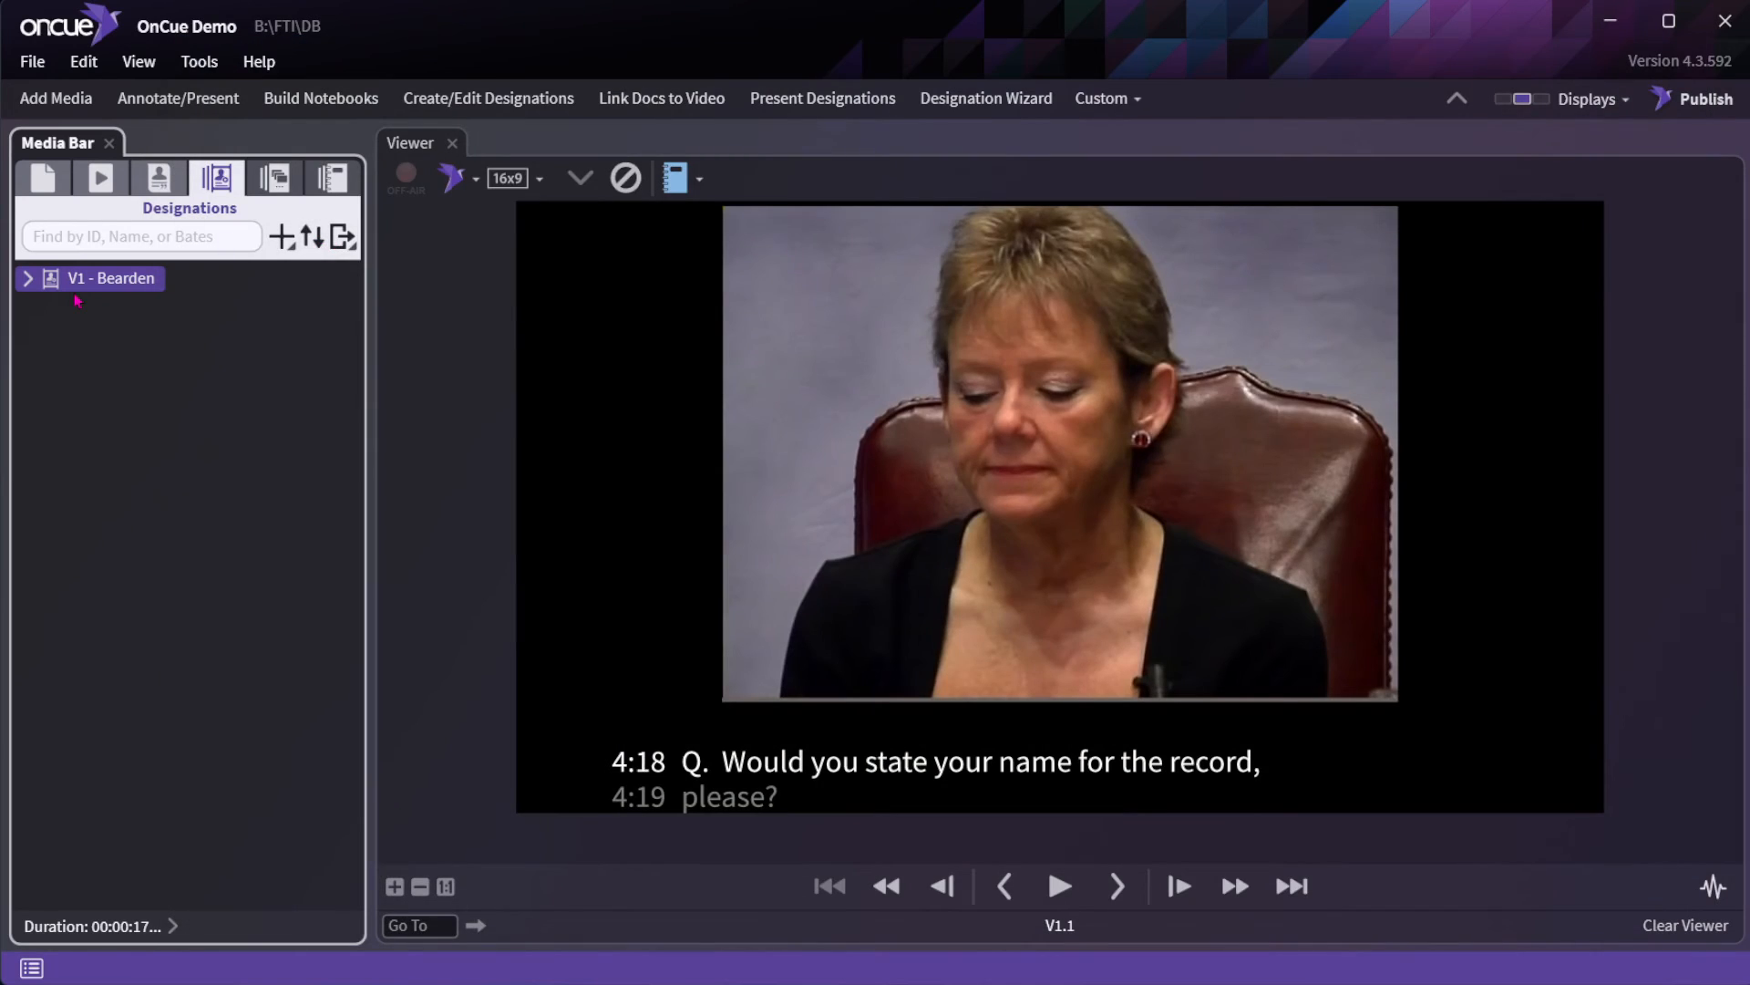
Start an Objection Report for designation list V1, replacing the default columns with newly added Designations and Objections columns.
{"action": "right_click", "coordinate": [104, 284]}
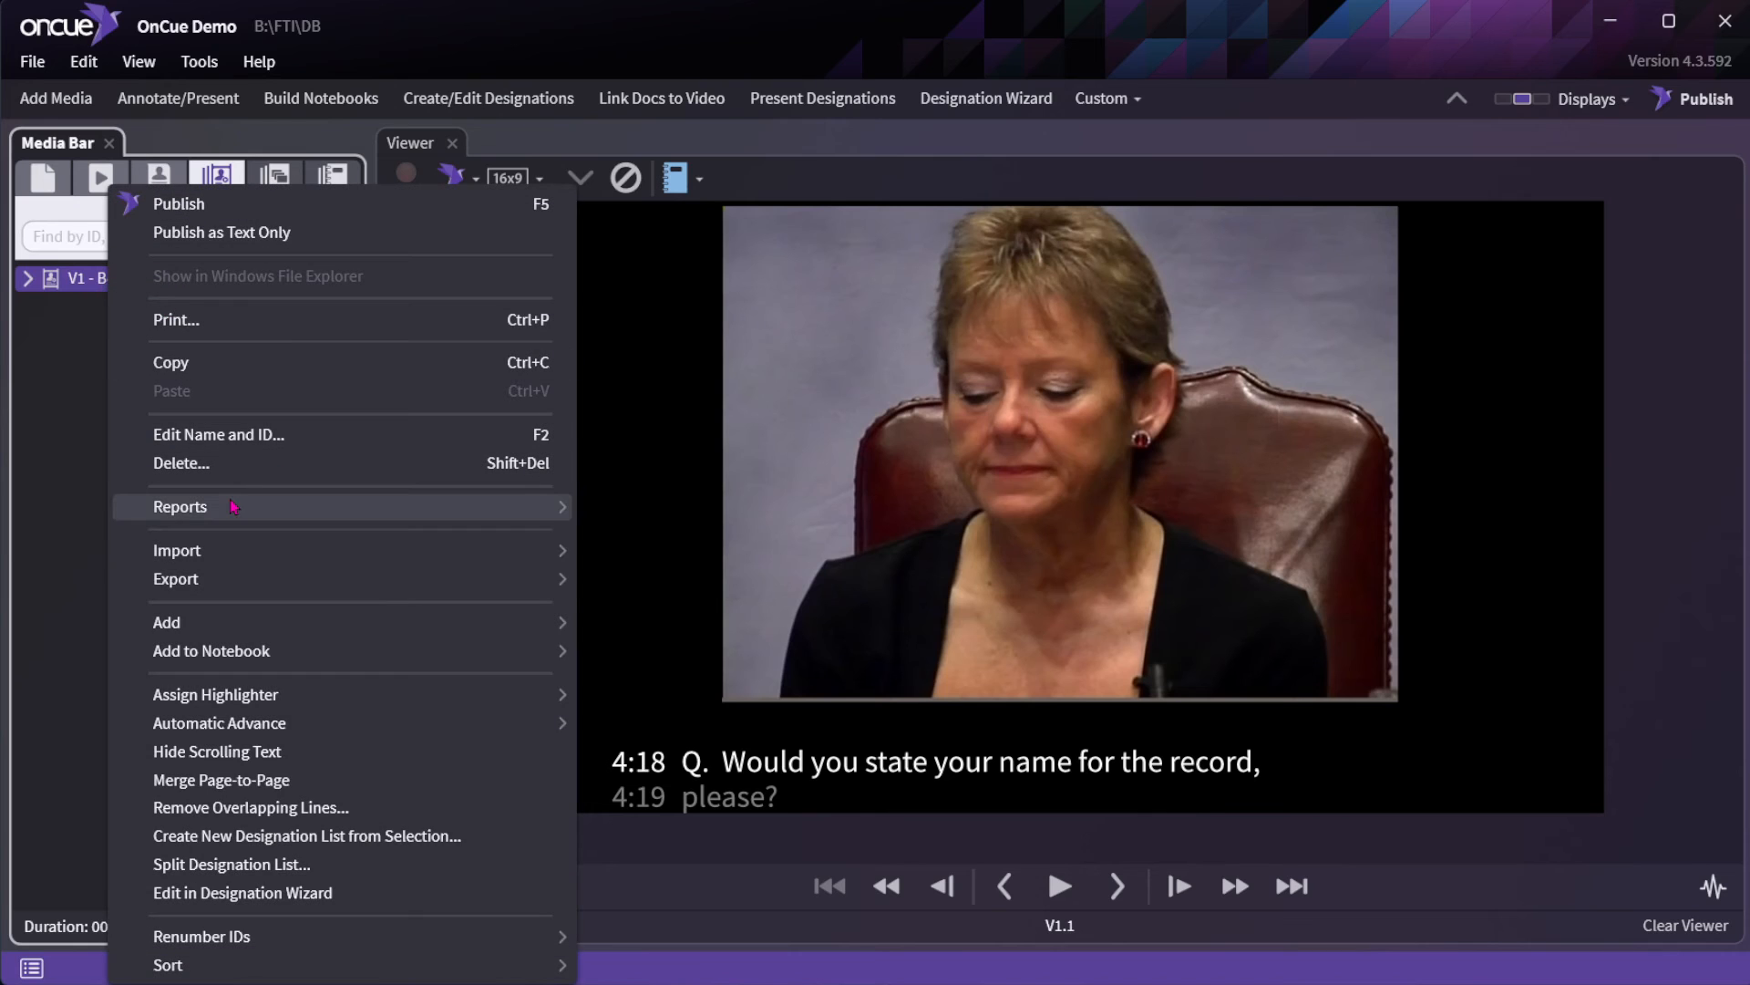
{"action": "mouse_move", "coordinate": [292, 507]}
{"action": "left_click", "coordinate": [698, 586]}
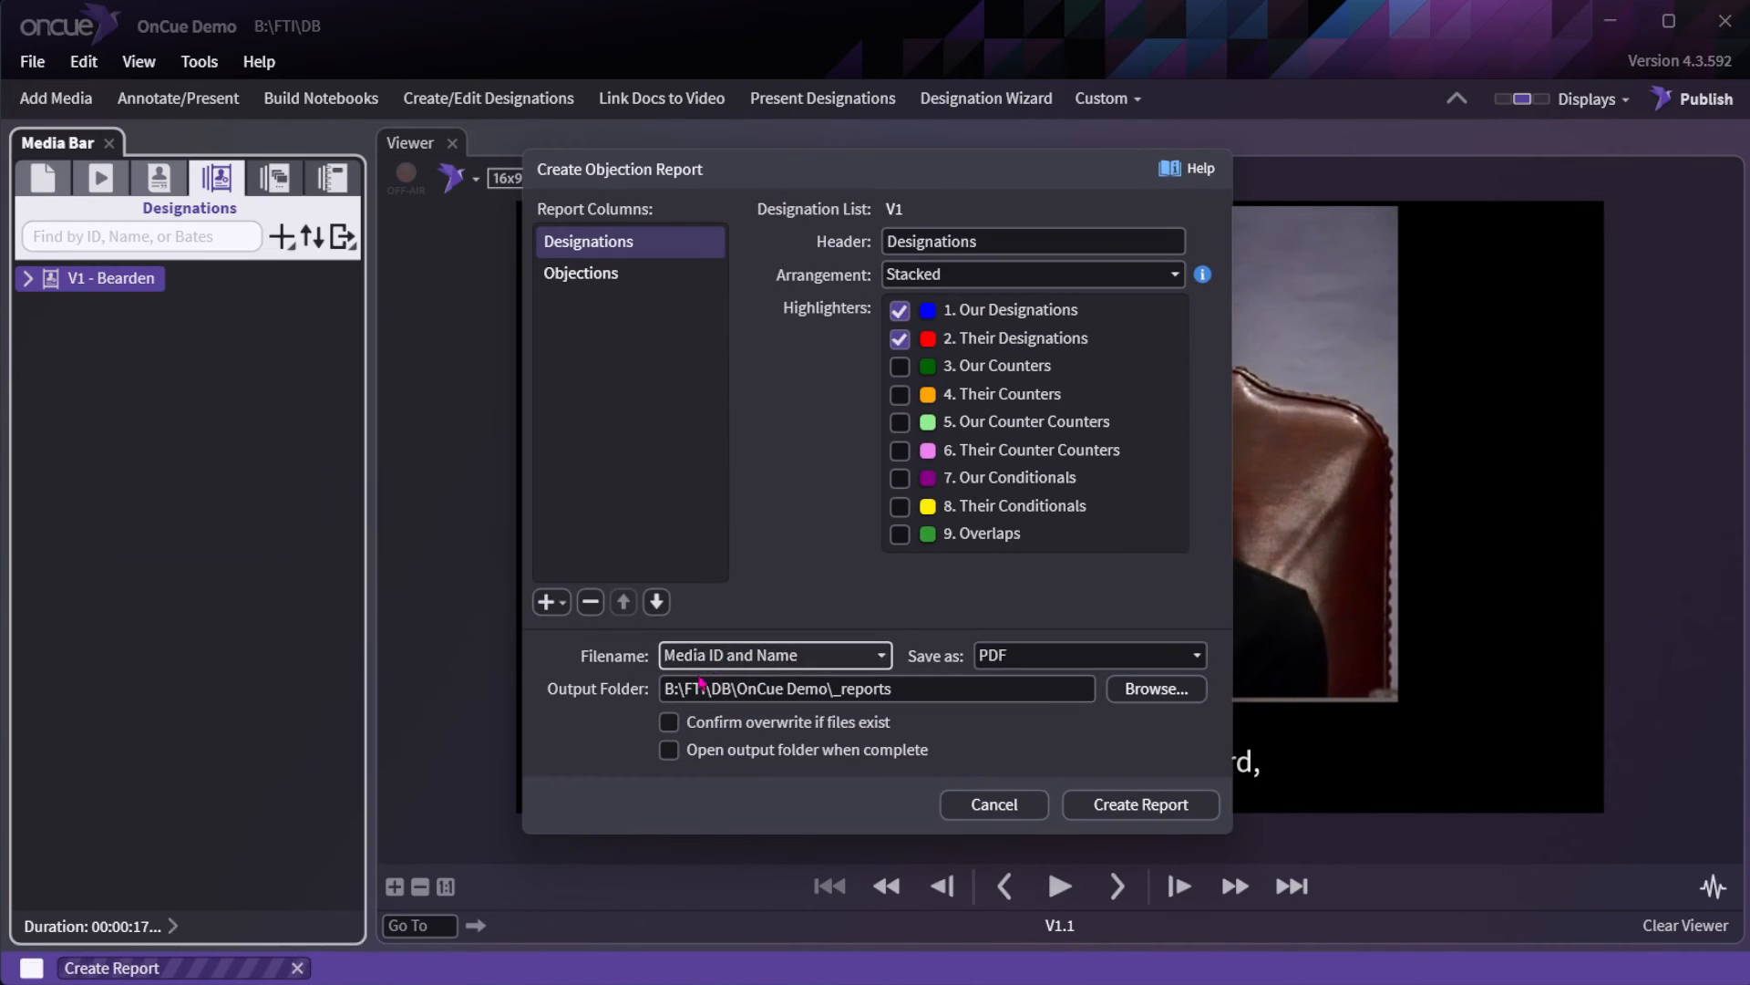
{"action": "left_click", "coordinate": [591, 601]}
{"action": "left_click", "coordinate": [591, 601]}
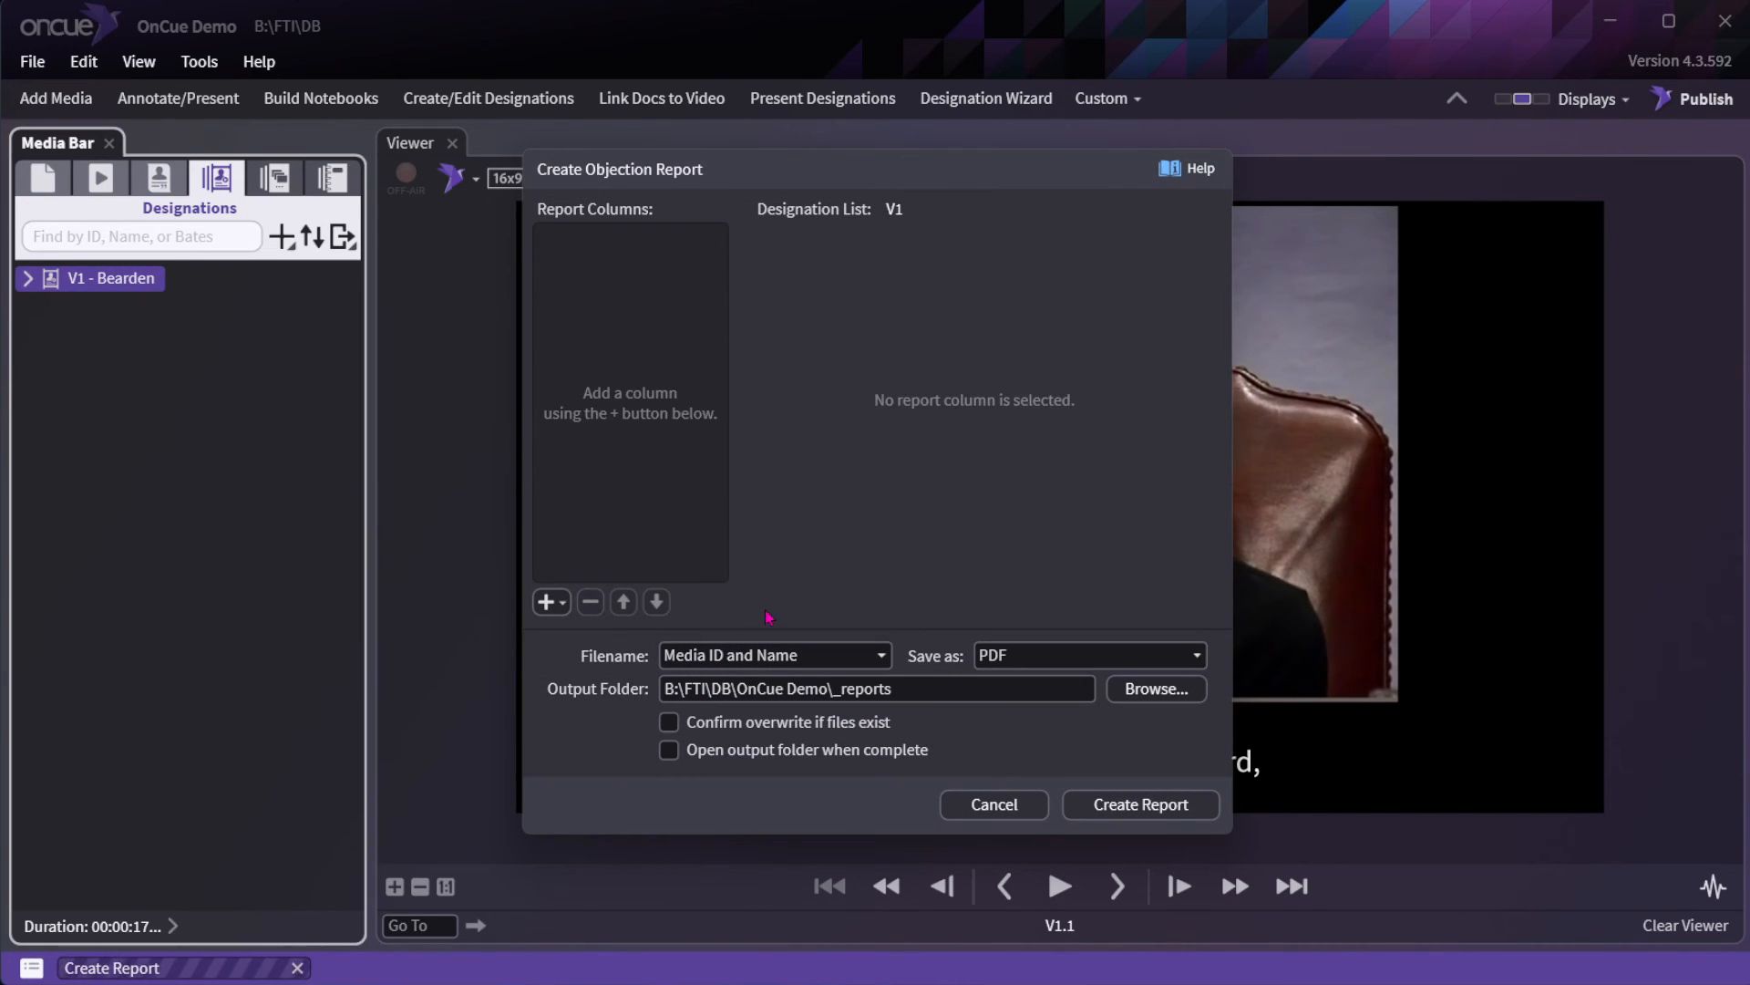
{"action": "left_click", "coordinate": [548, 601]}
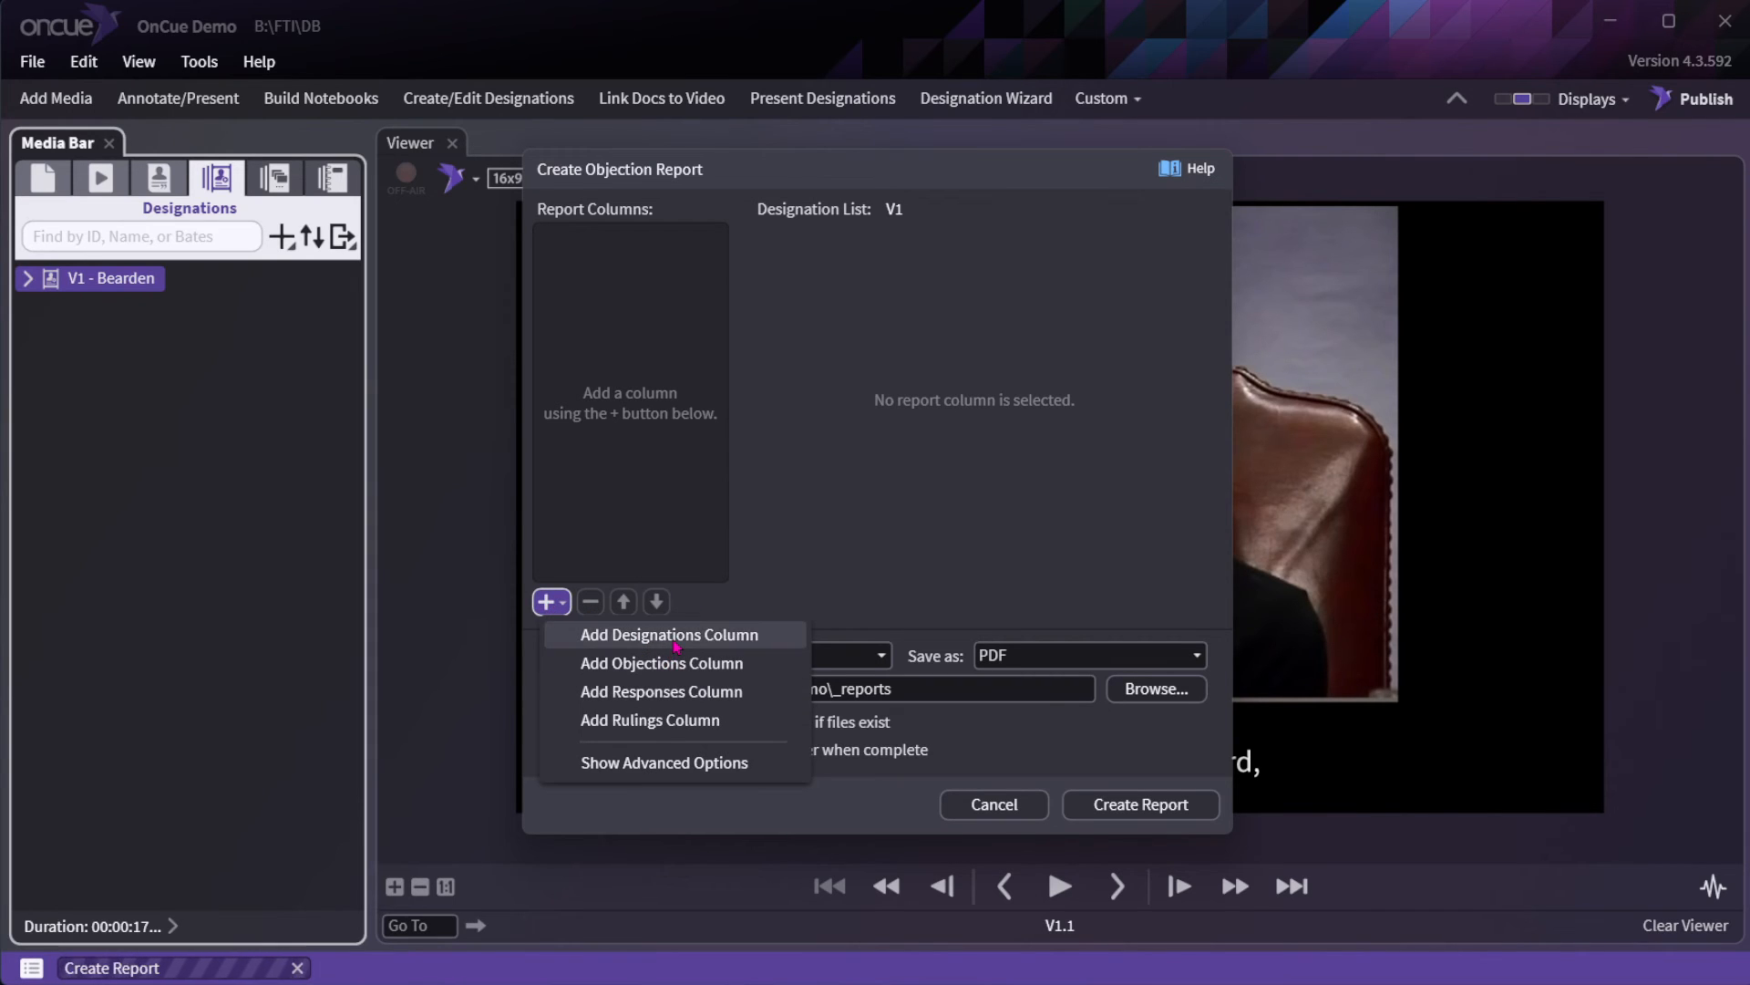
{"action": "left_click", "coordinate": [675, 636]}
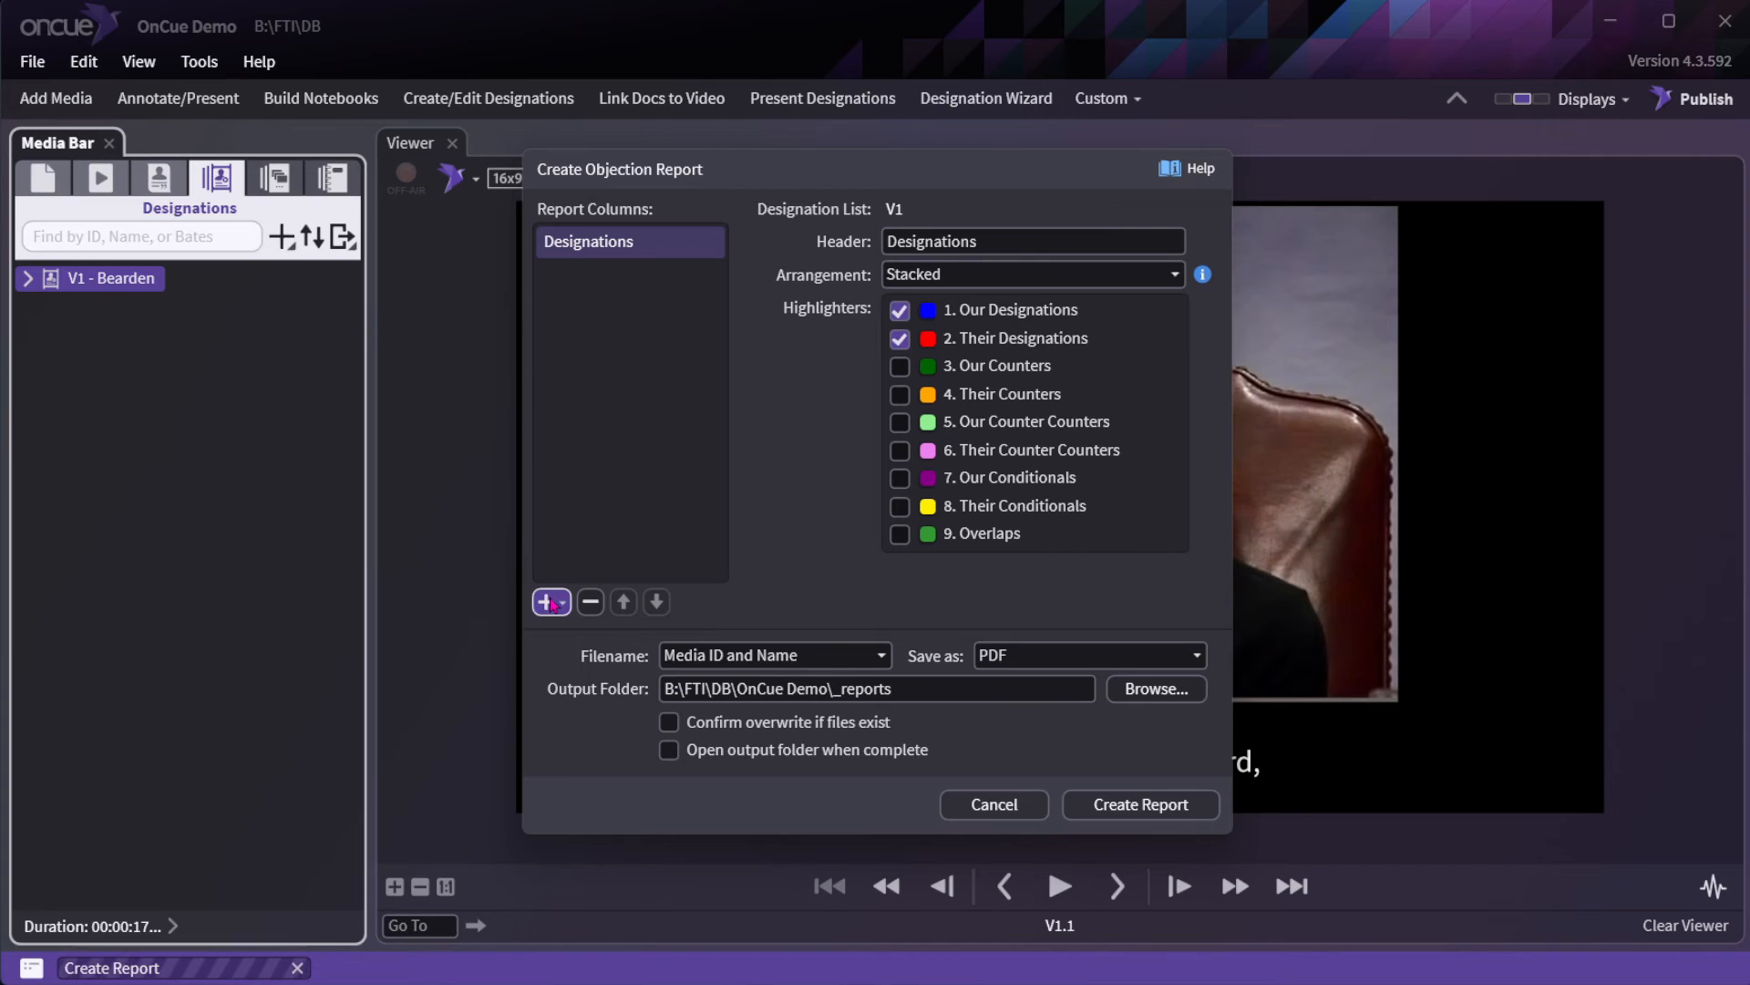
{"action": "left_click", "coordinate": [550, 604]}
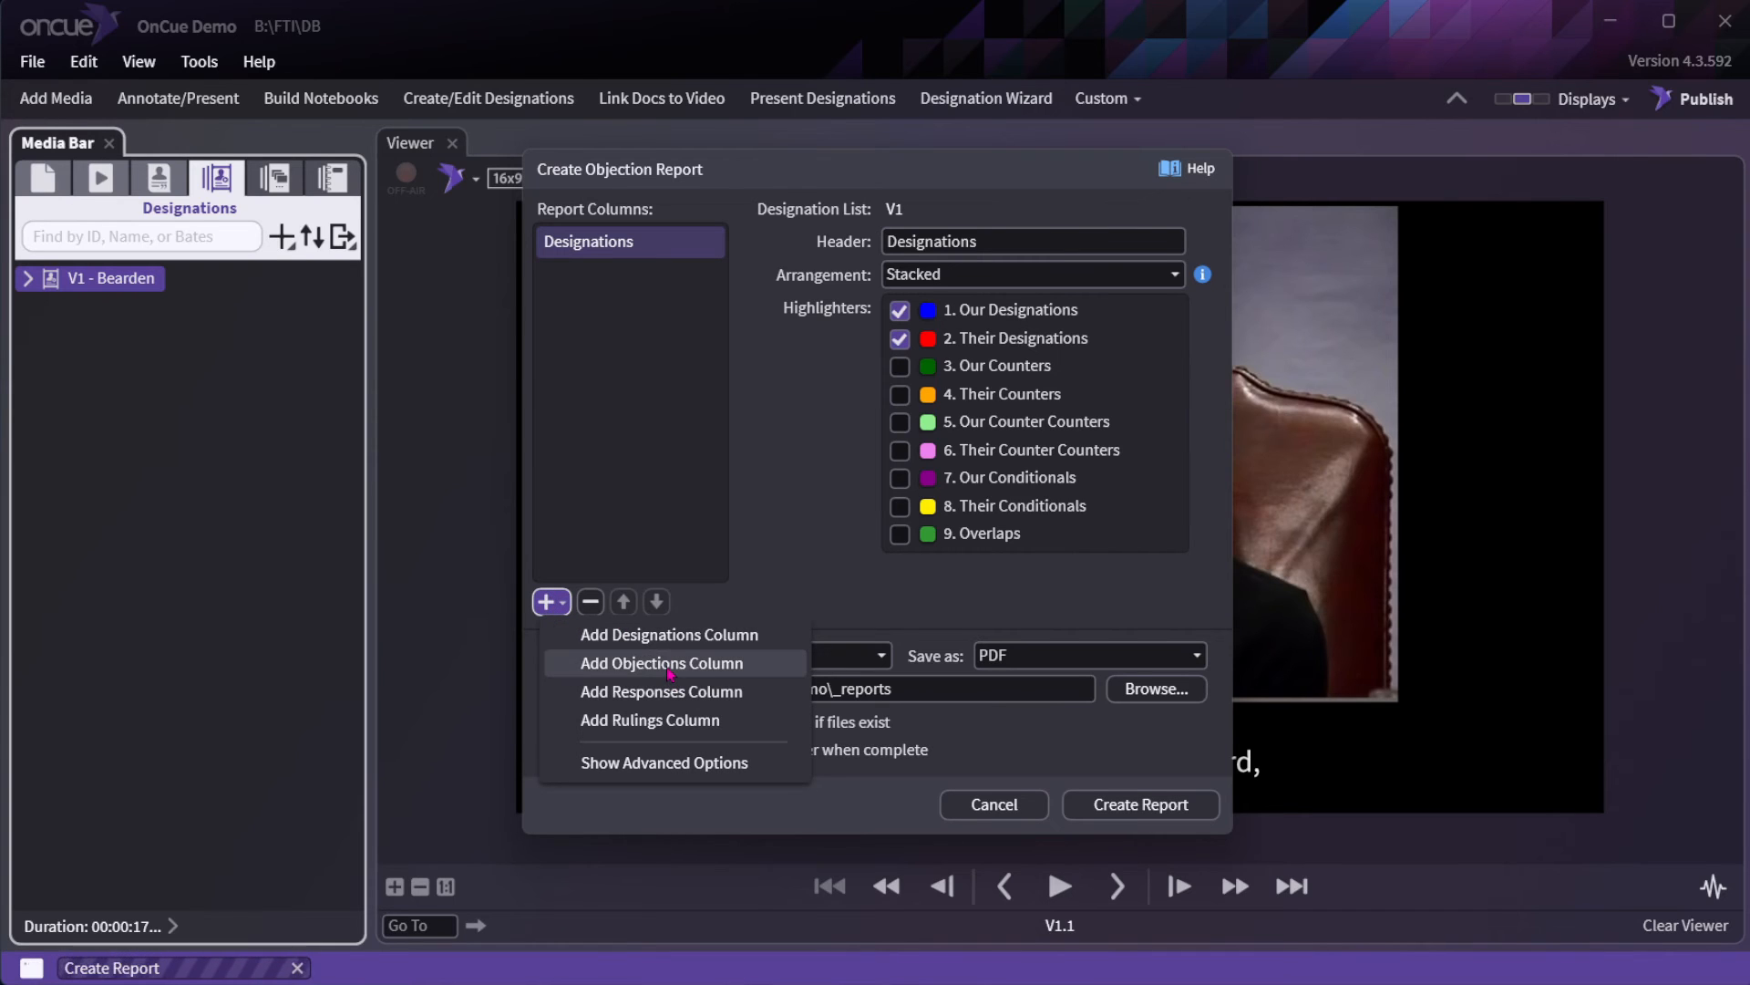
{"action": "left_click", "coordinate": [668, 665]}
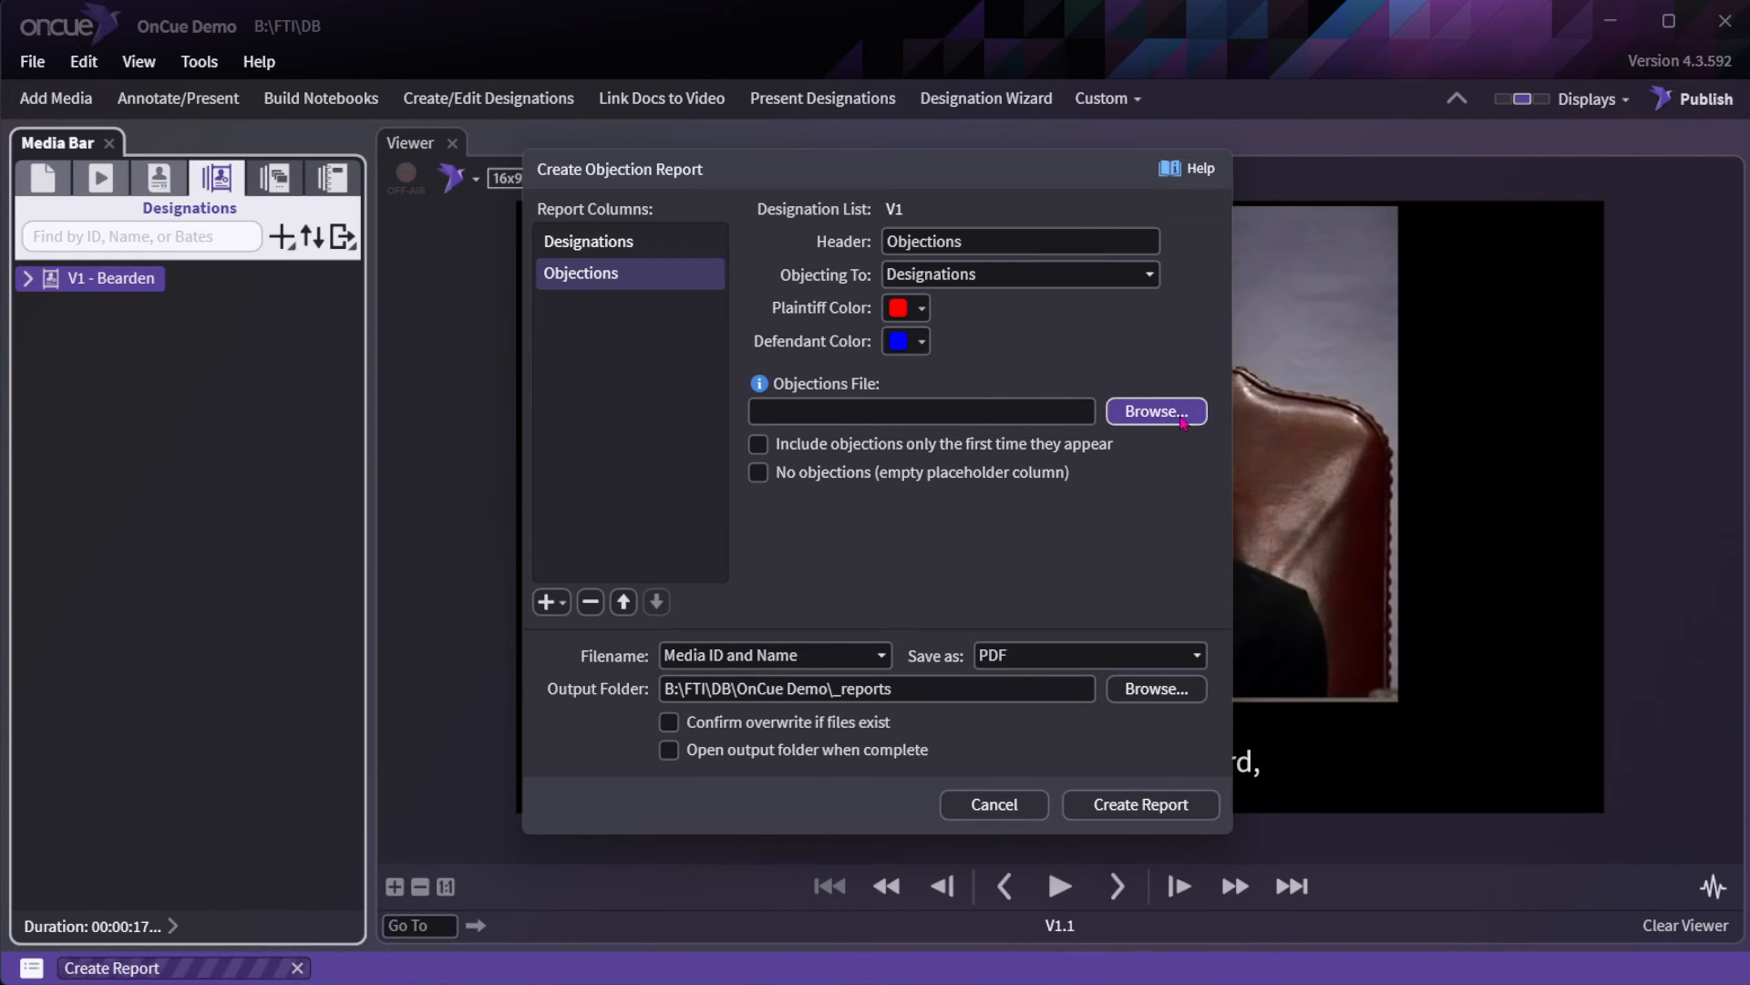
Review Objections.txt from the OnCue Demo Test Files folder in Notepad and load it as the Objections column's file.
{"action": "left_click", "coordinate": [1183, 417]}
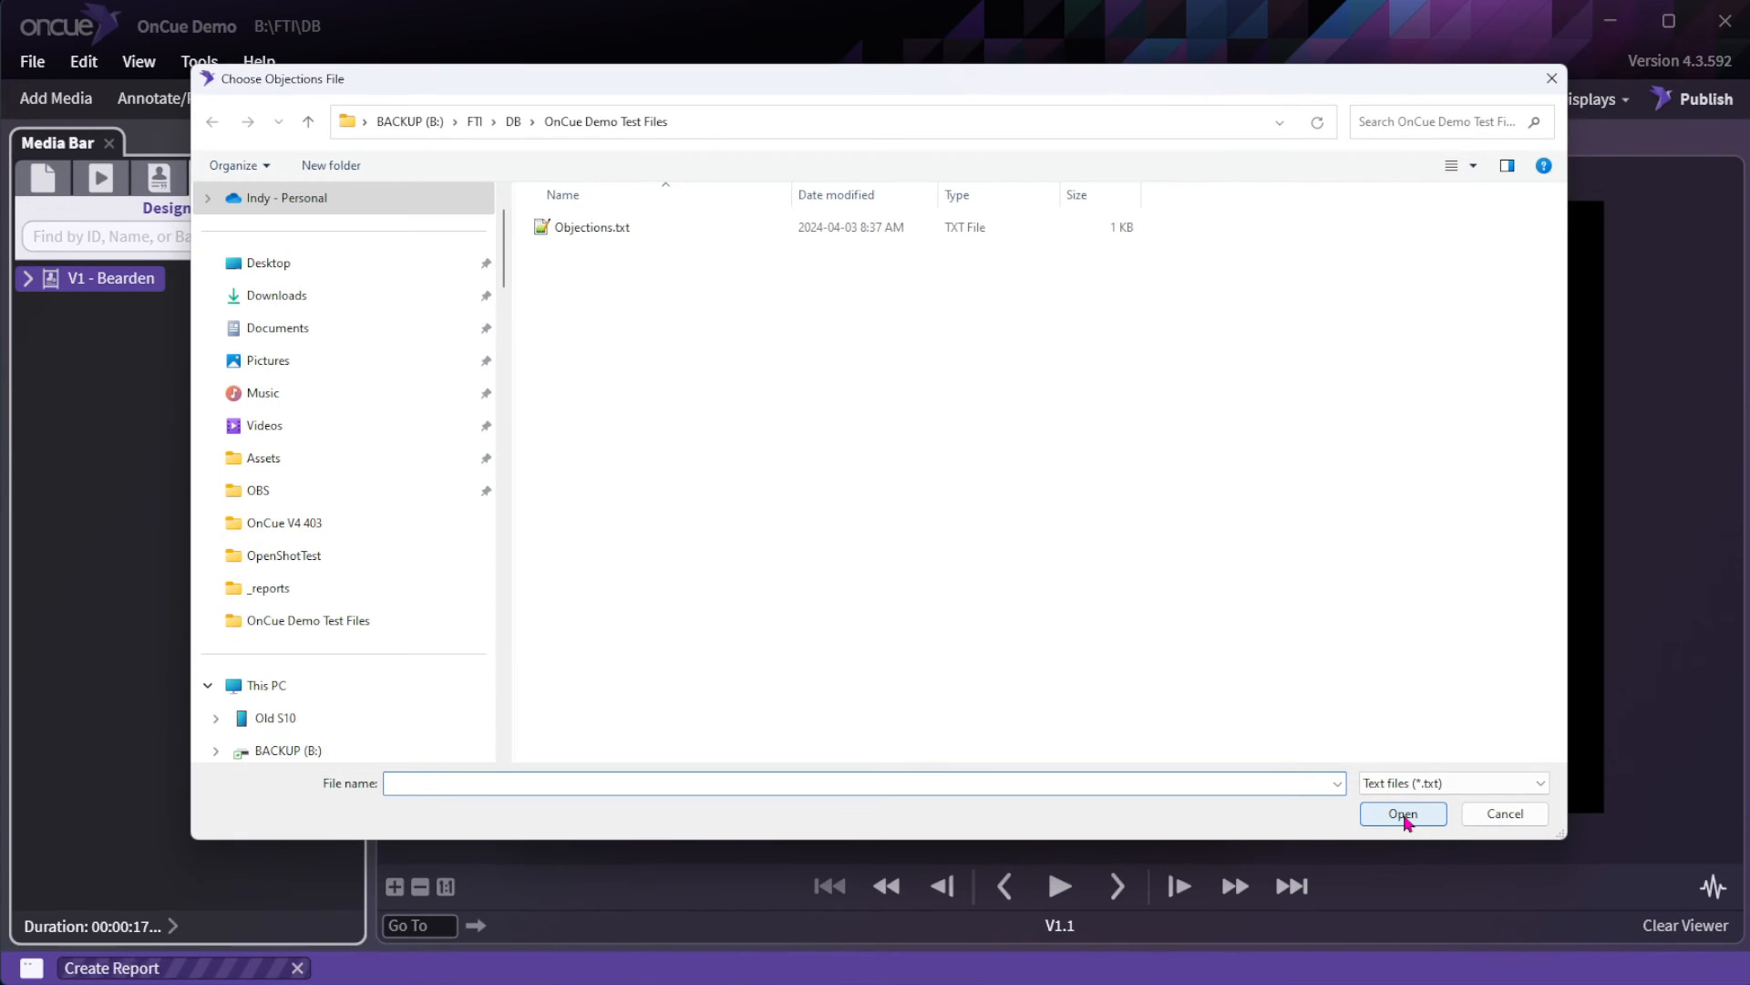
{"action": "right_click", "coordinate": [594, 227]}
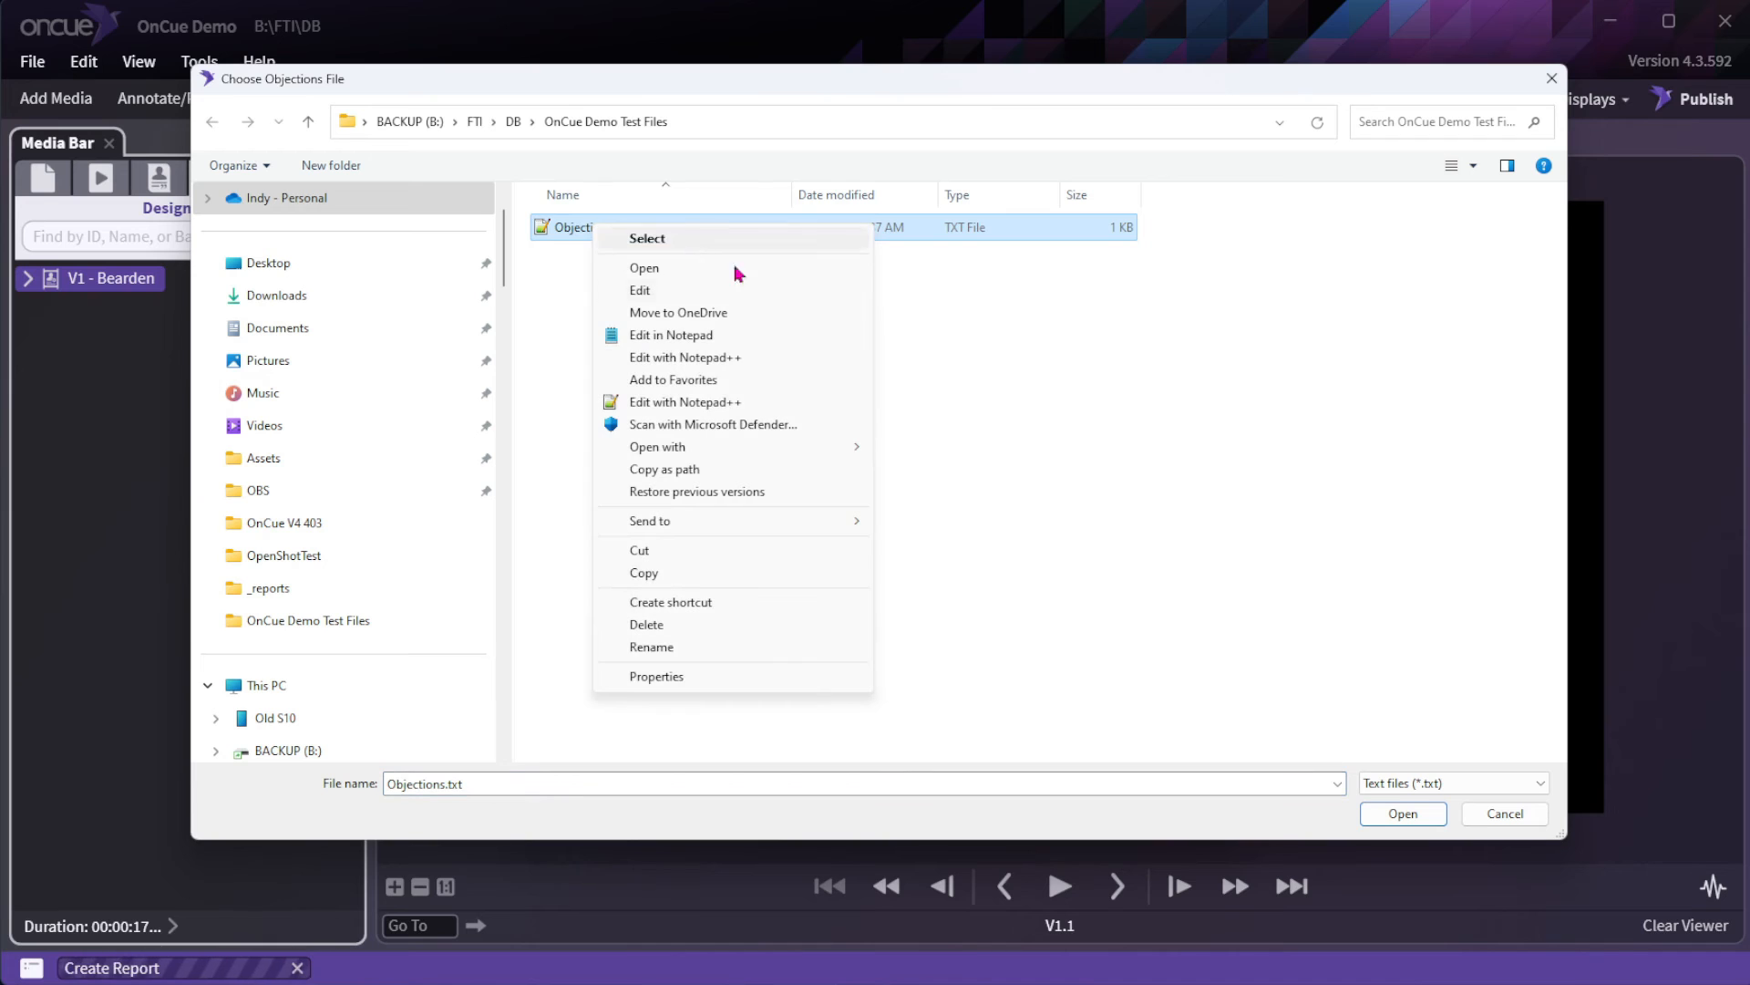
{"action": "left_click", "coordinate": [707, 338]}
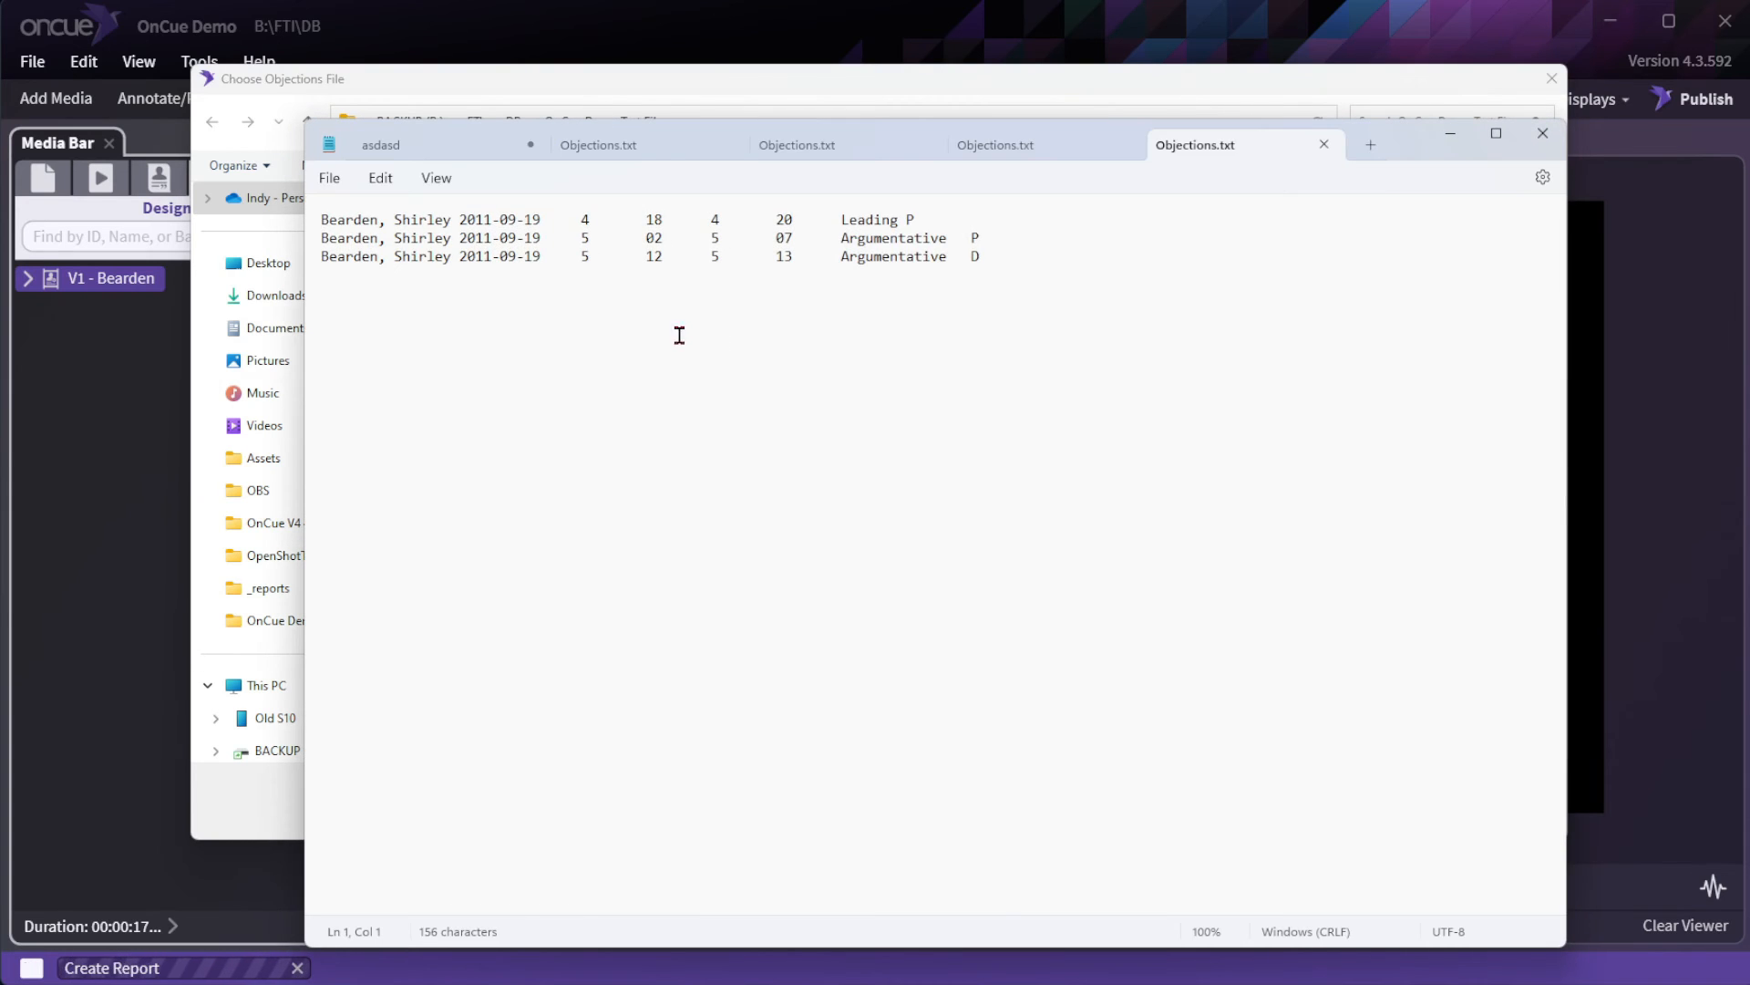
{"action": "scroll", "coordinate": [618, 445], "scroll_direction": "up", "scroll_amount": 6}
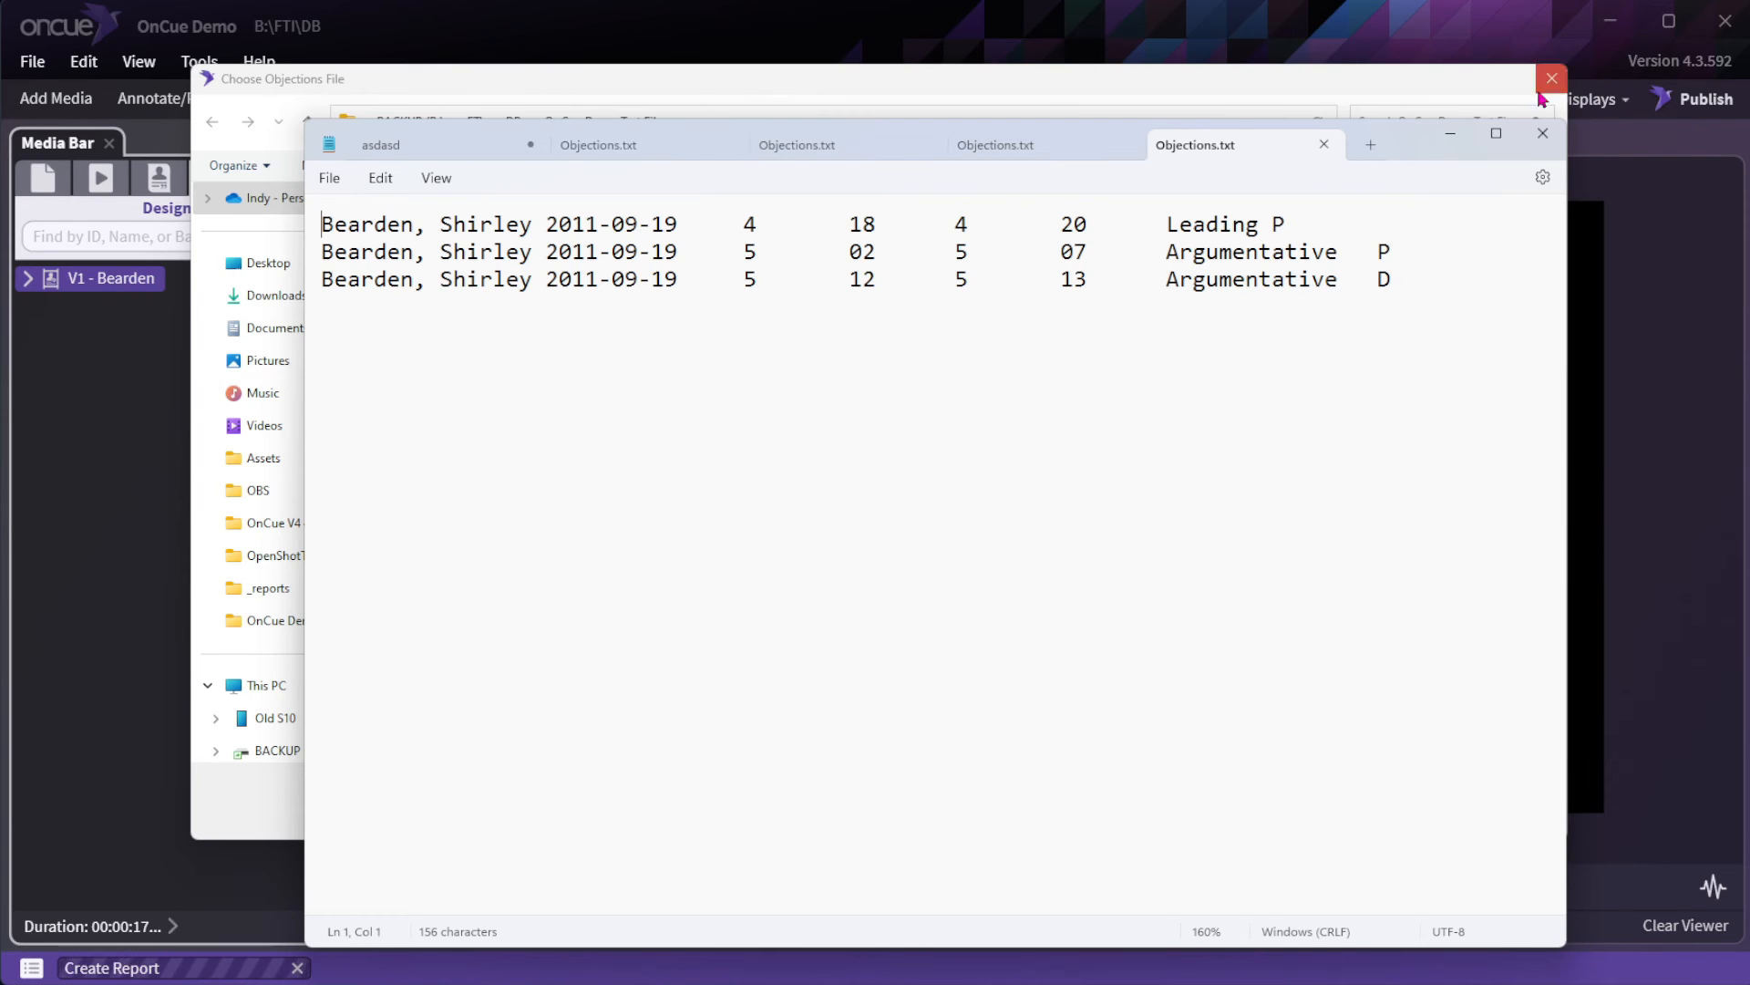
{"action": "left_click", "coordinate": [1543, 134]}
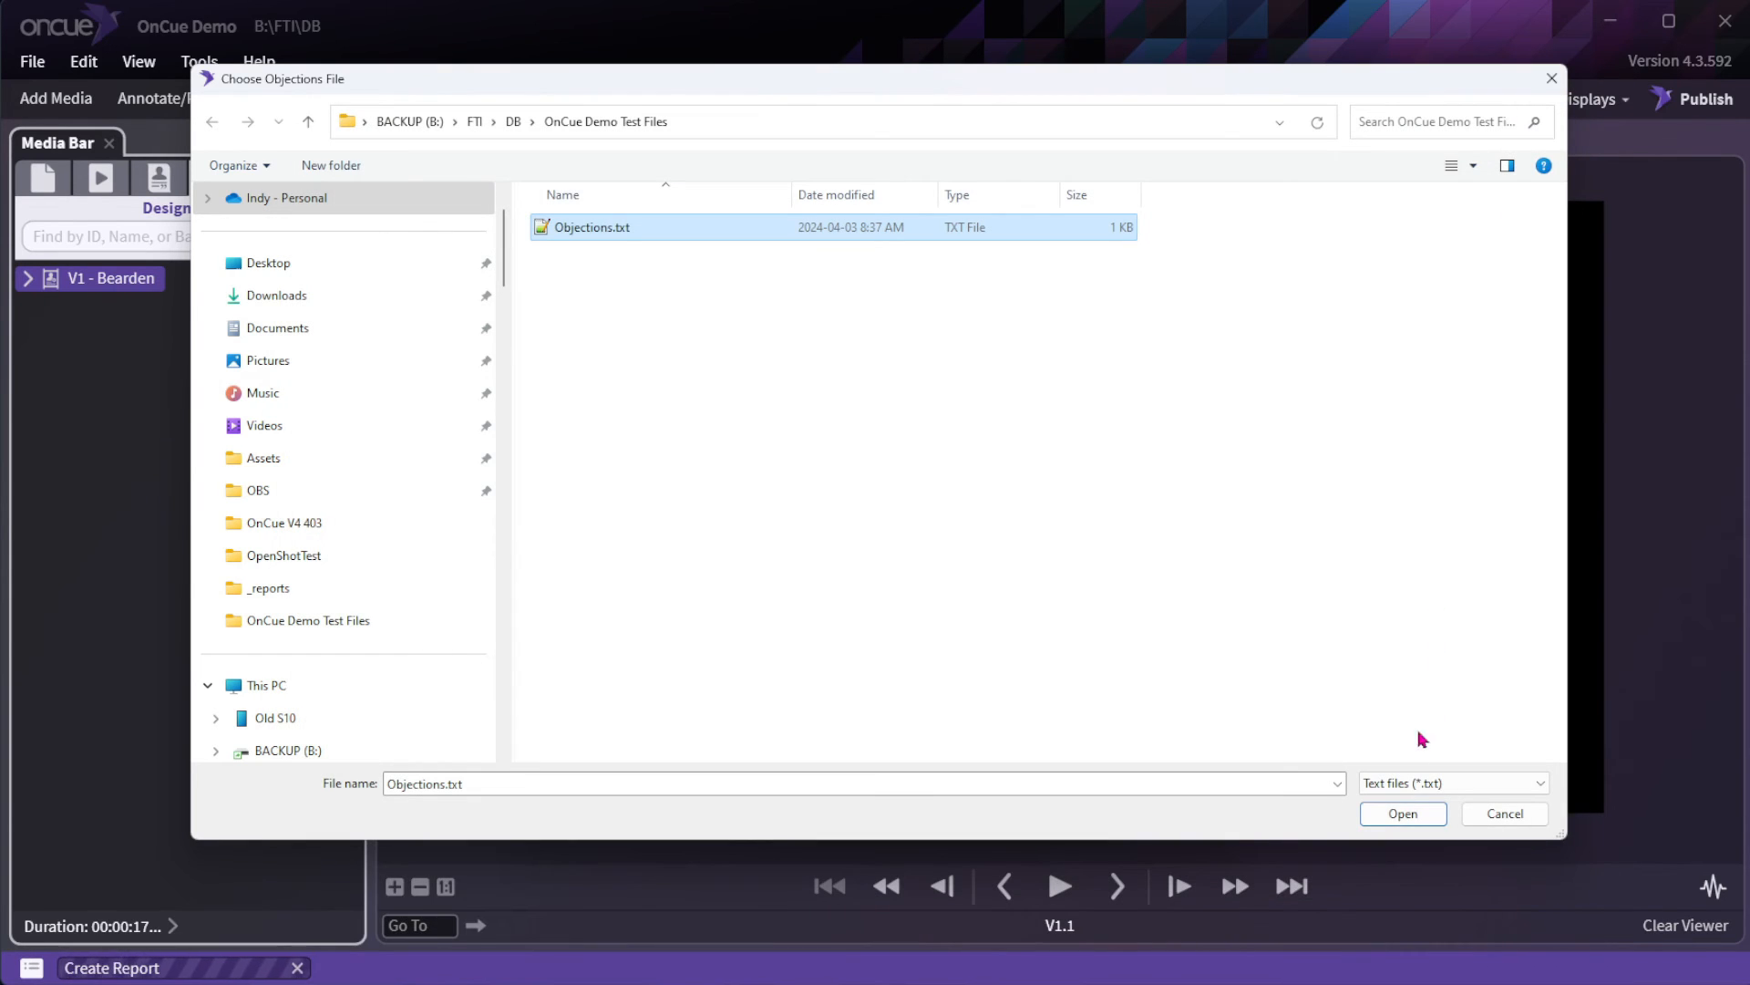
{"action": "left_click", "coordinate": [1416, 822]}
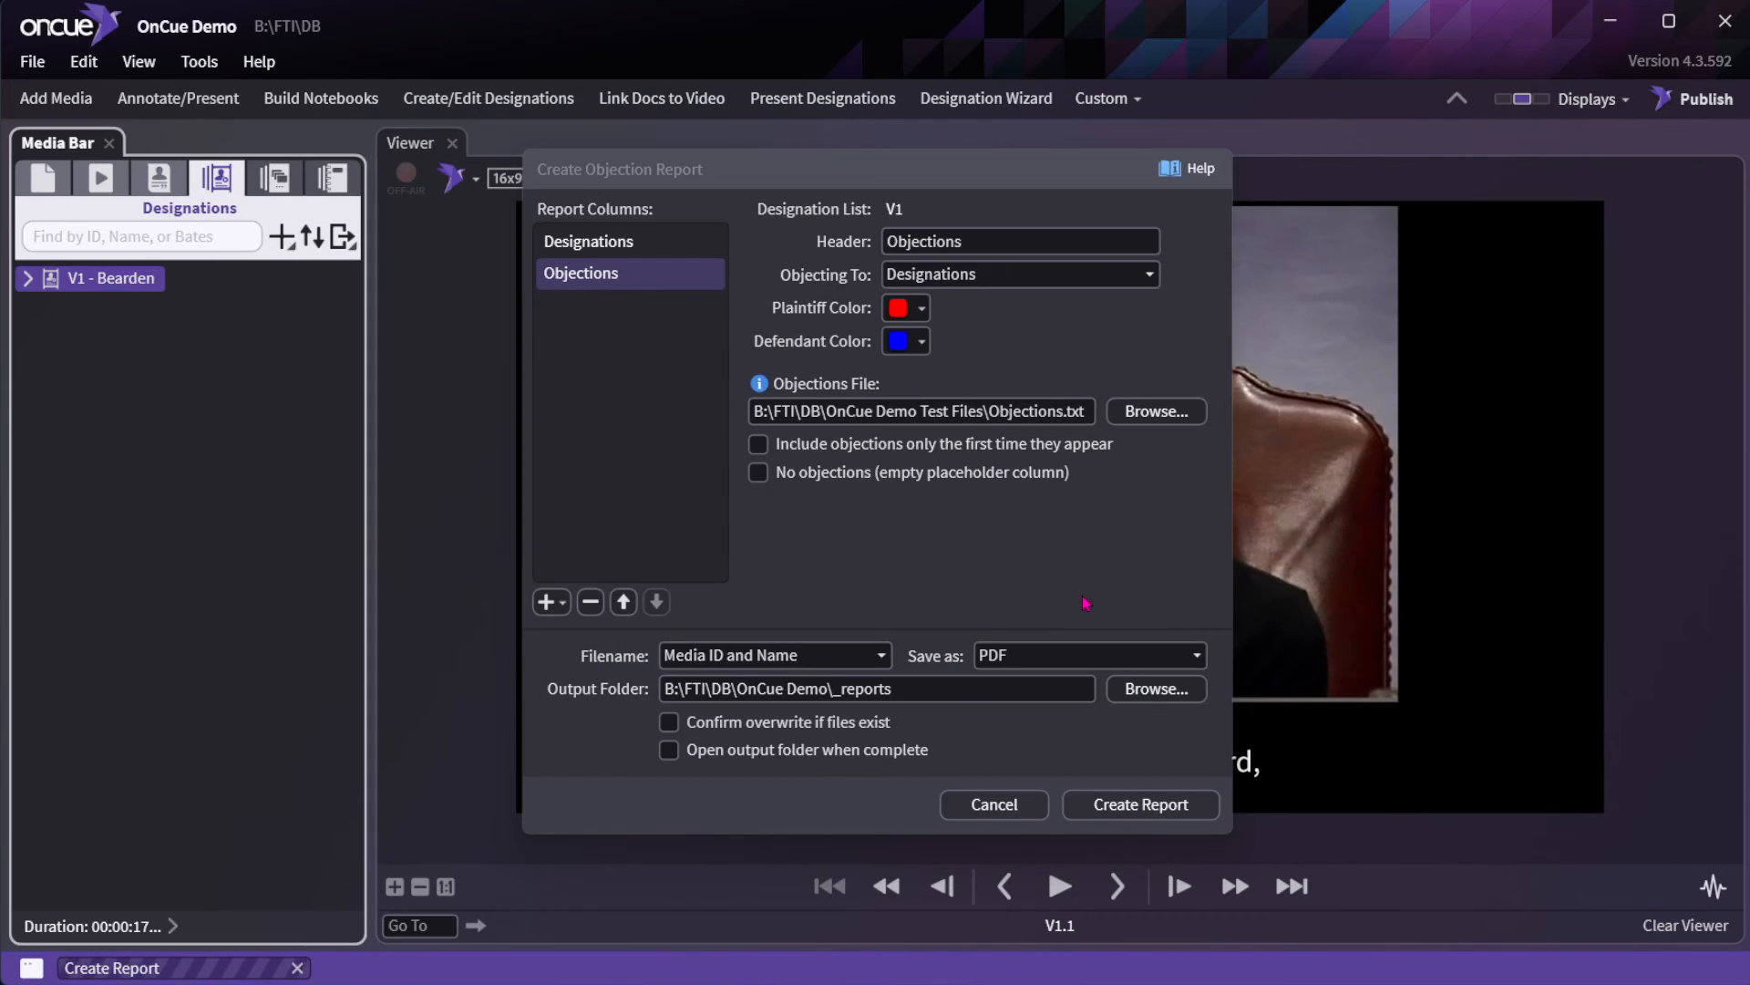
Keep PDF as the save format and create the Objection Report.
{"action": "left_click", "coordinate": [1076, 665]}
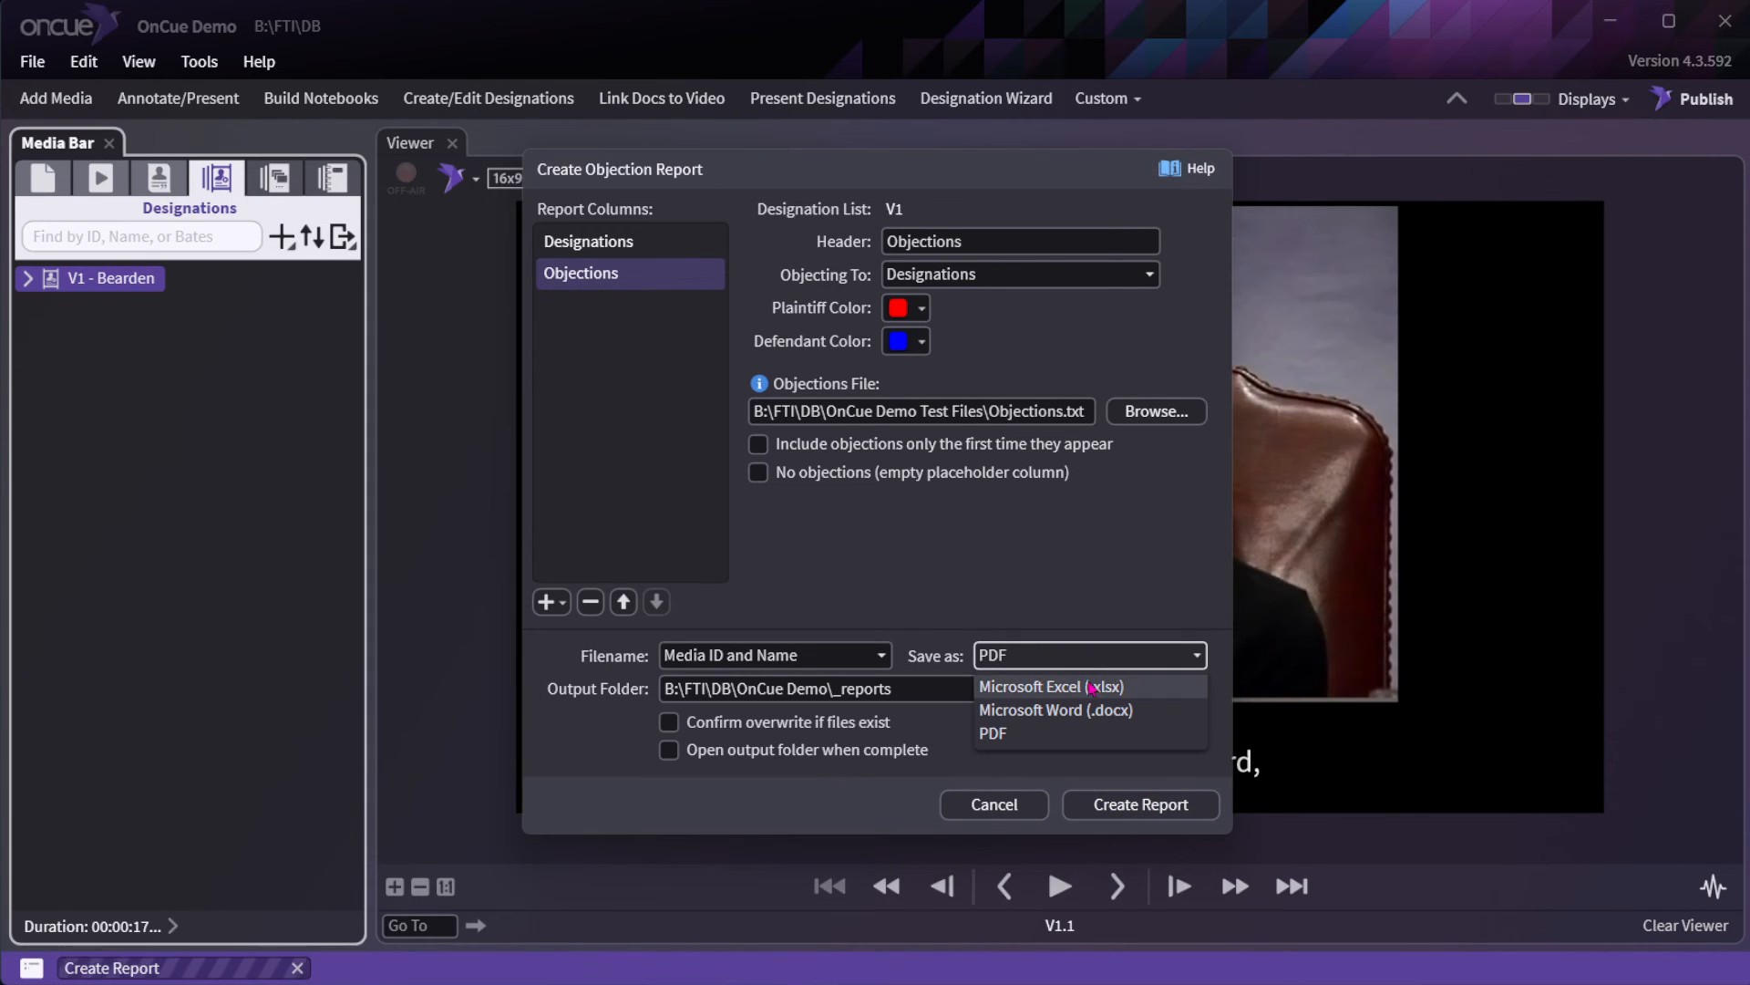
{"action": "left_click", "coordinate": [1036, 740]}
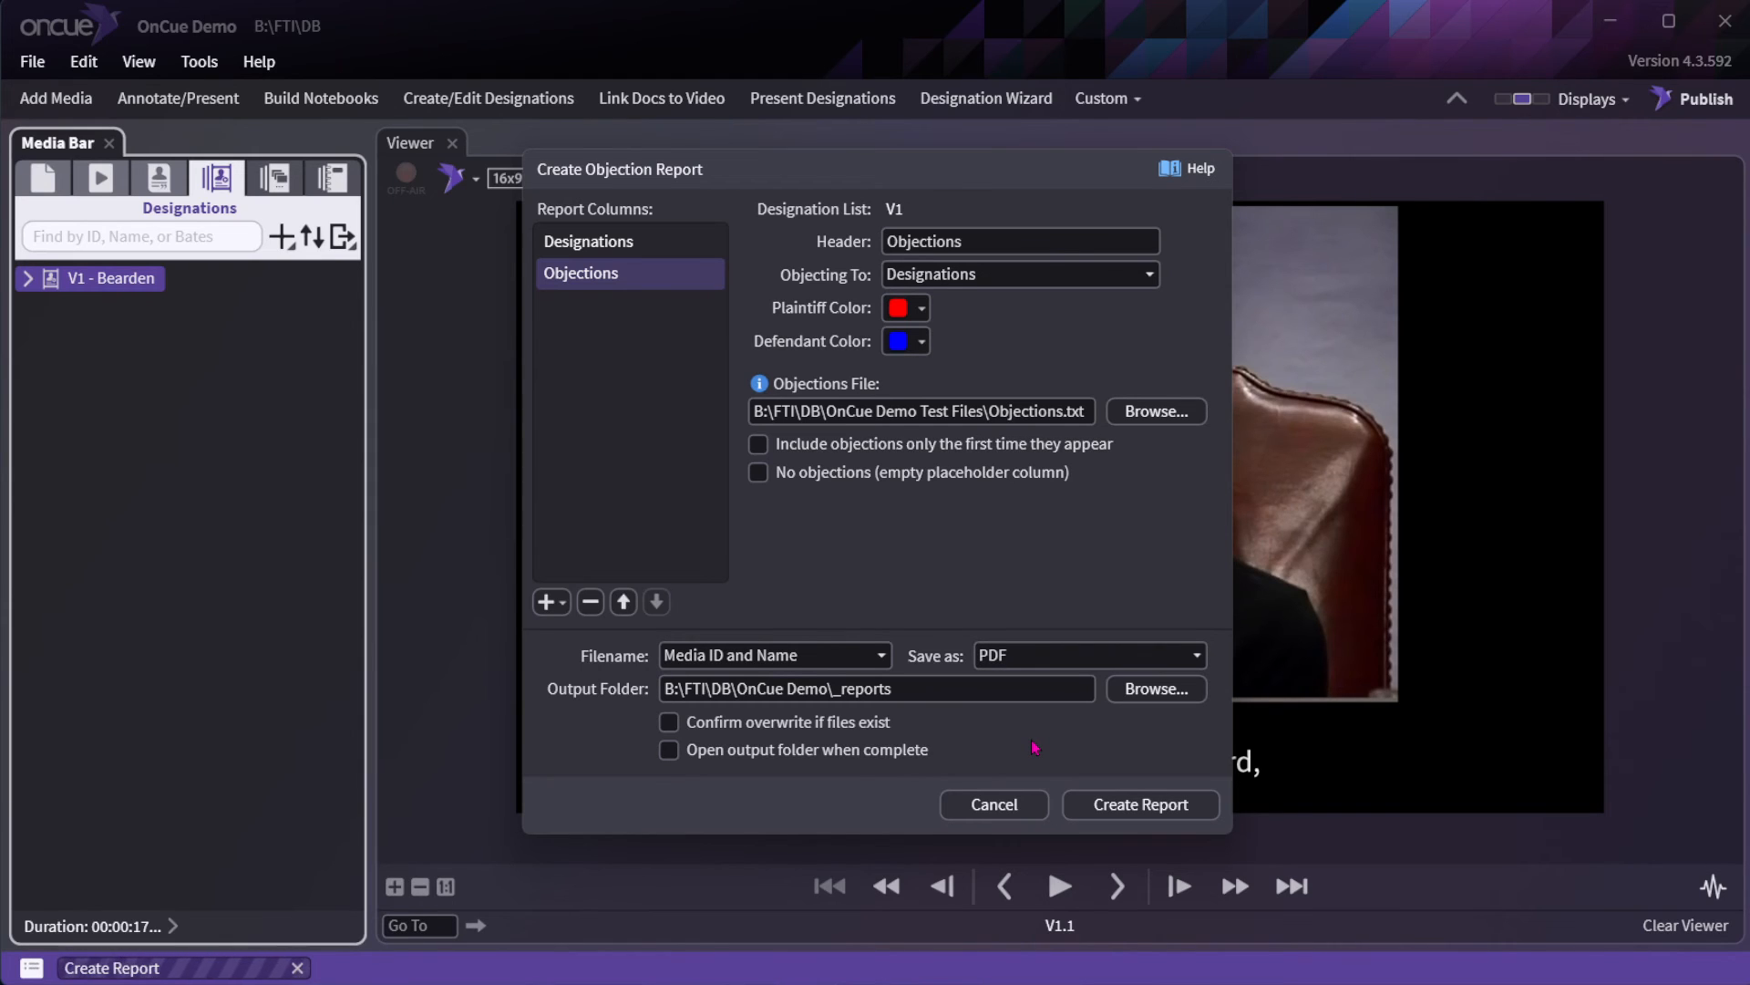
{"action": "left_click", "coordinate": [1138, 806]}
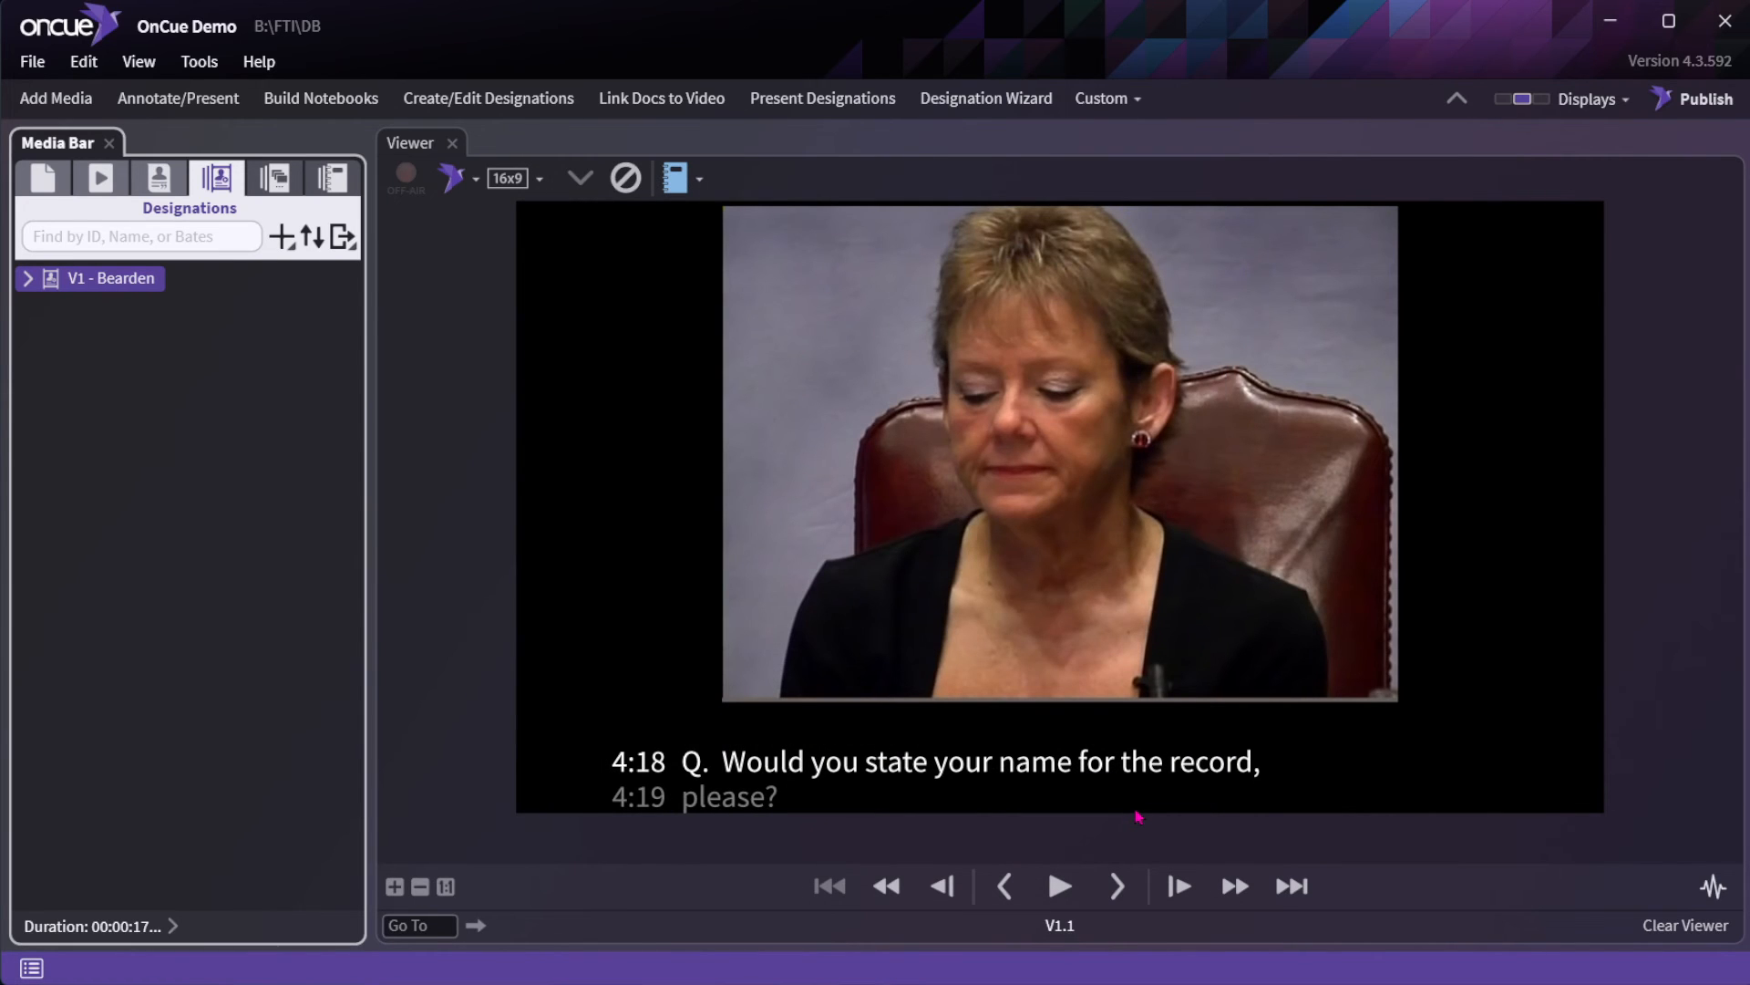
Open the V1 Objection Report PDF from the case's _reports folder, review its designations and objections, and close it.
{"action": "left_click", "coordinate": [292, 43], "text": "ctrl"}
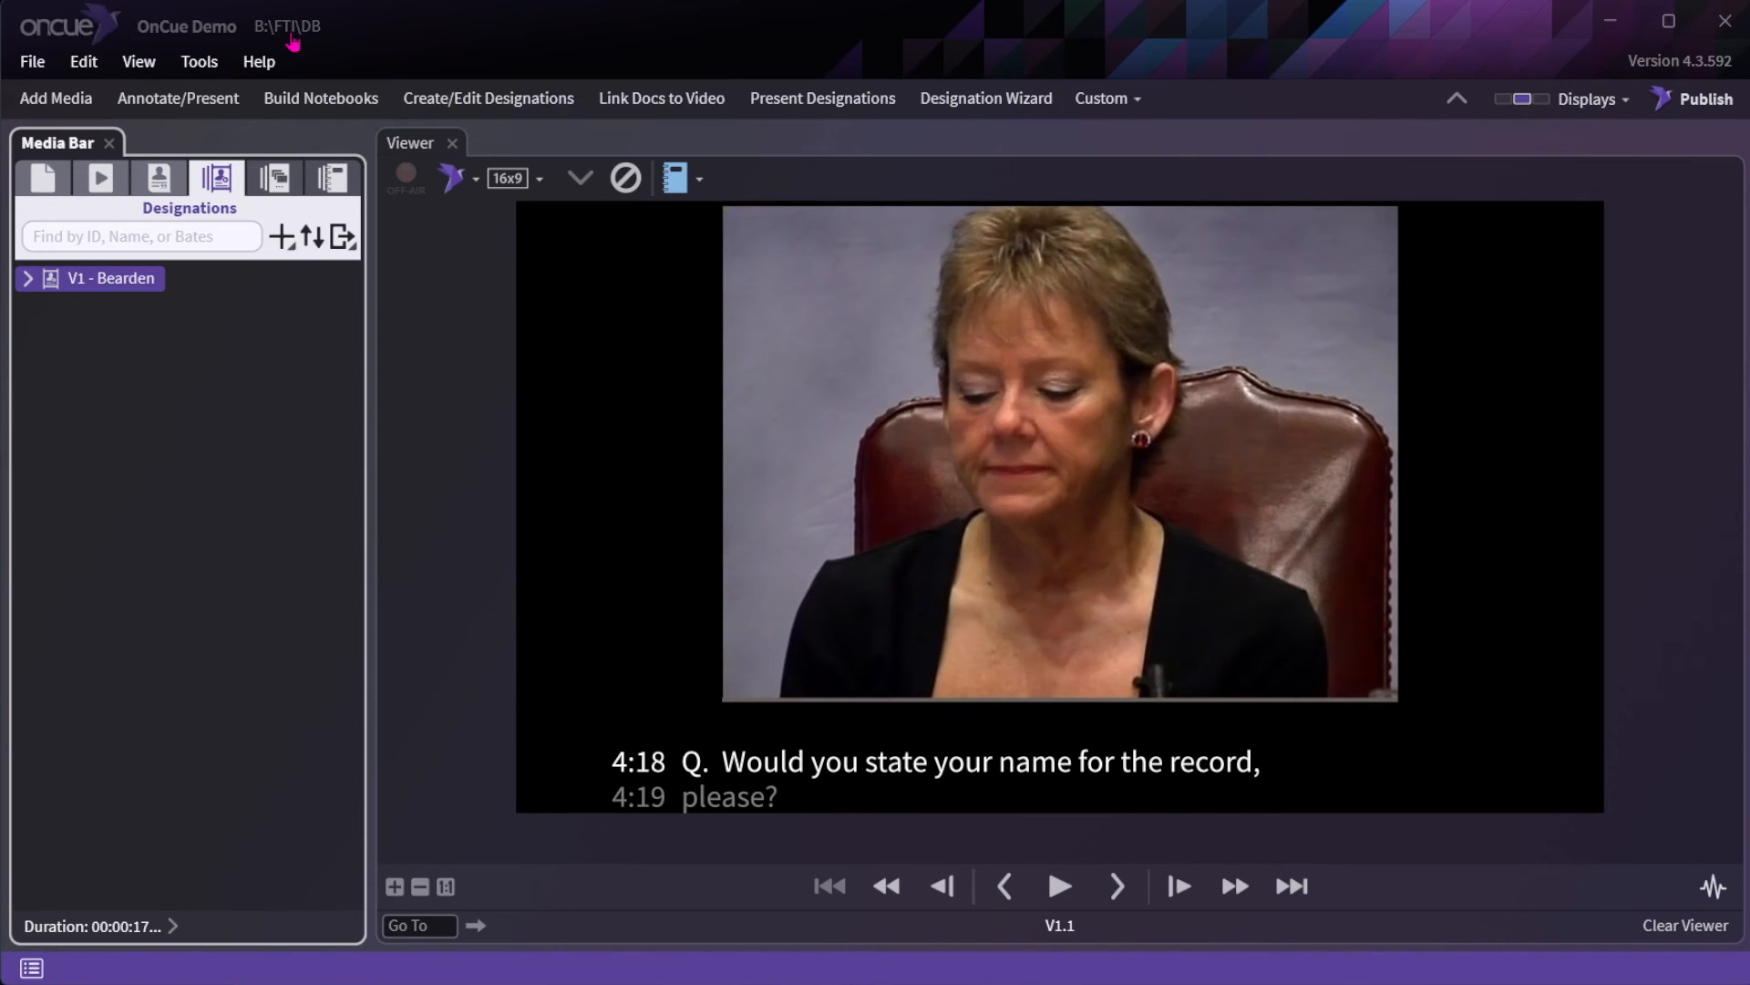
{"action": "double_click", "coordinate": [670, 200]}
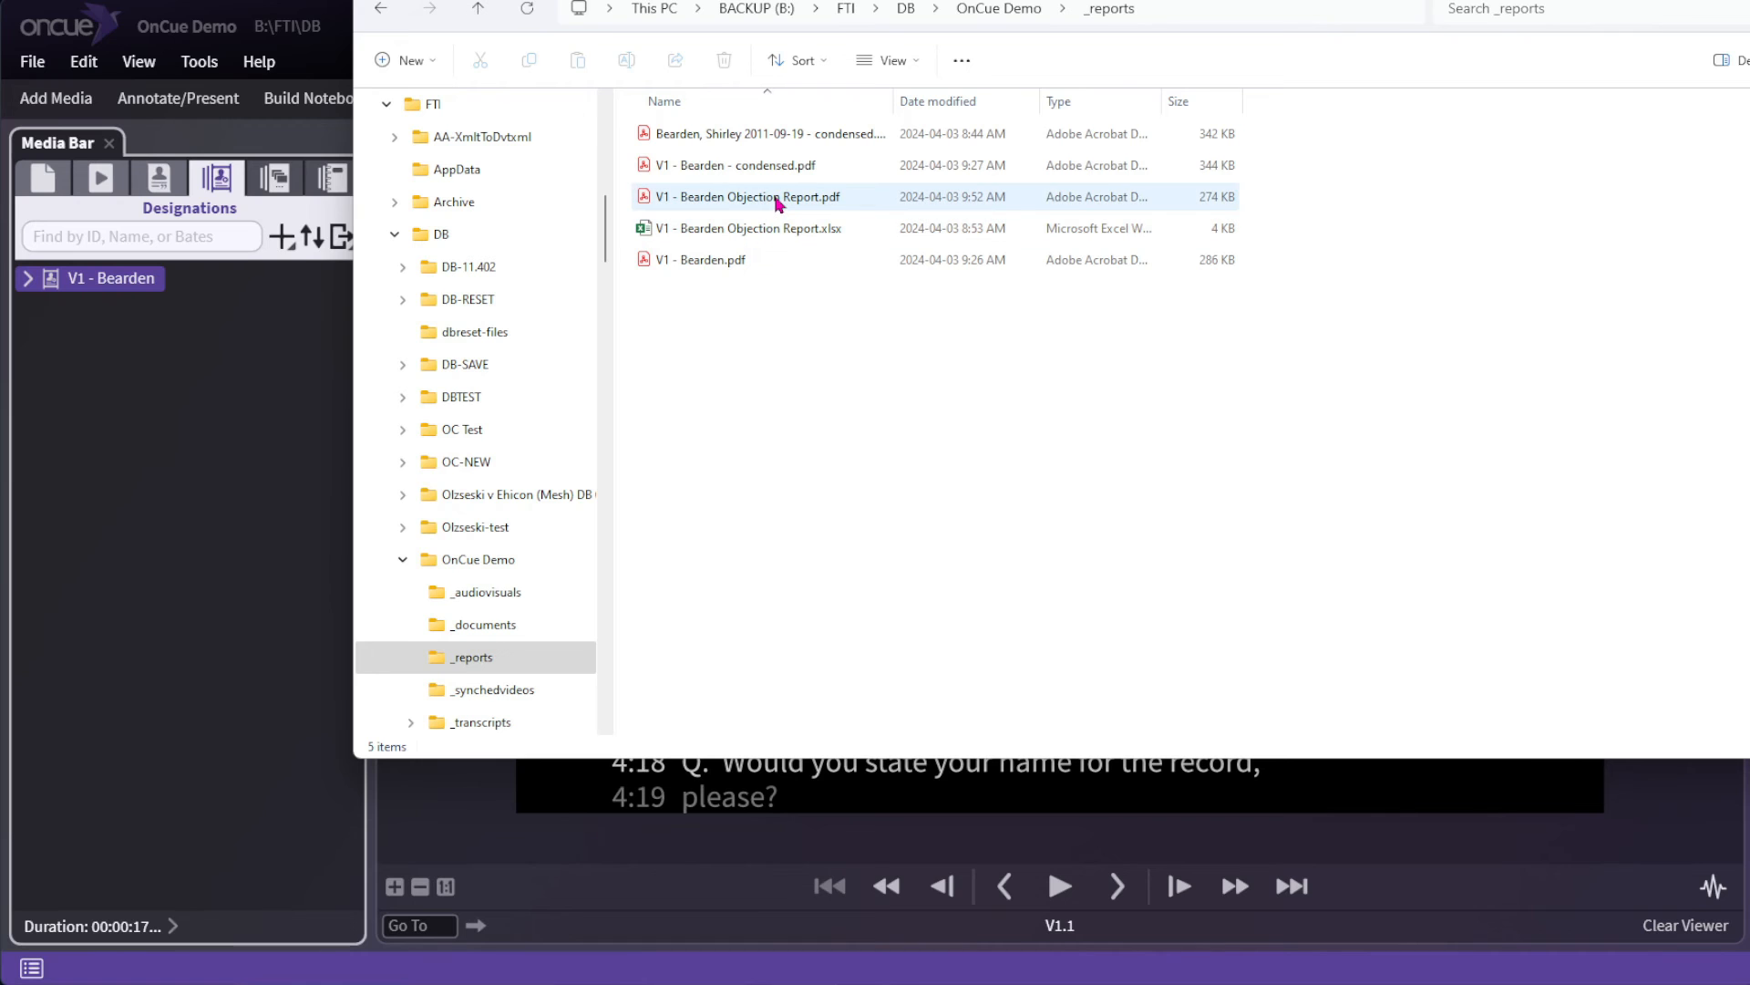
{"action": "left_click", "coordinate": [778, 201]}
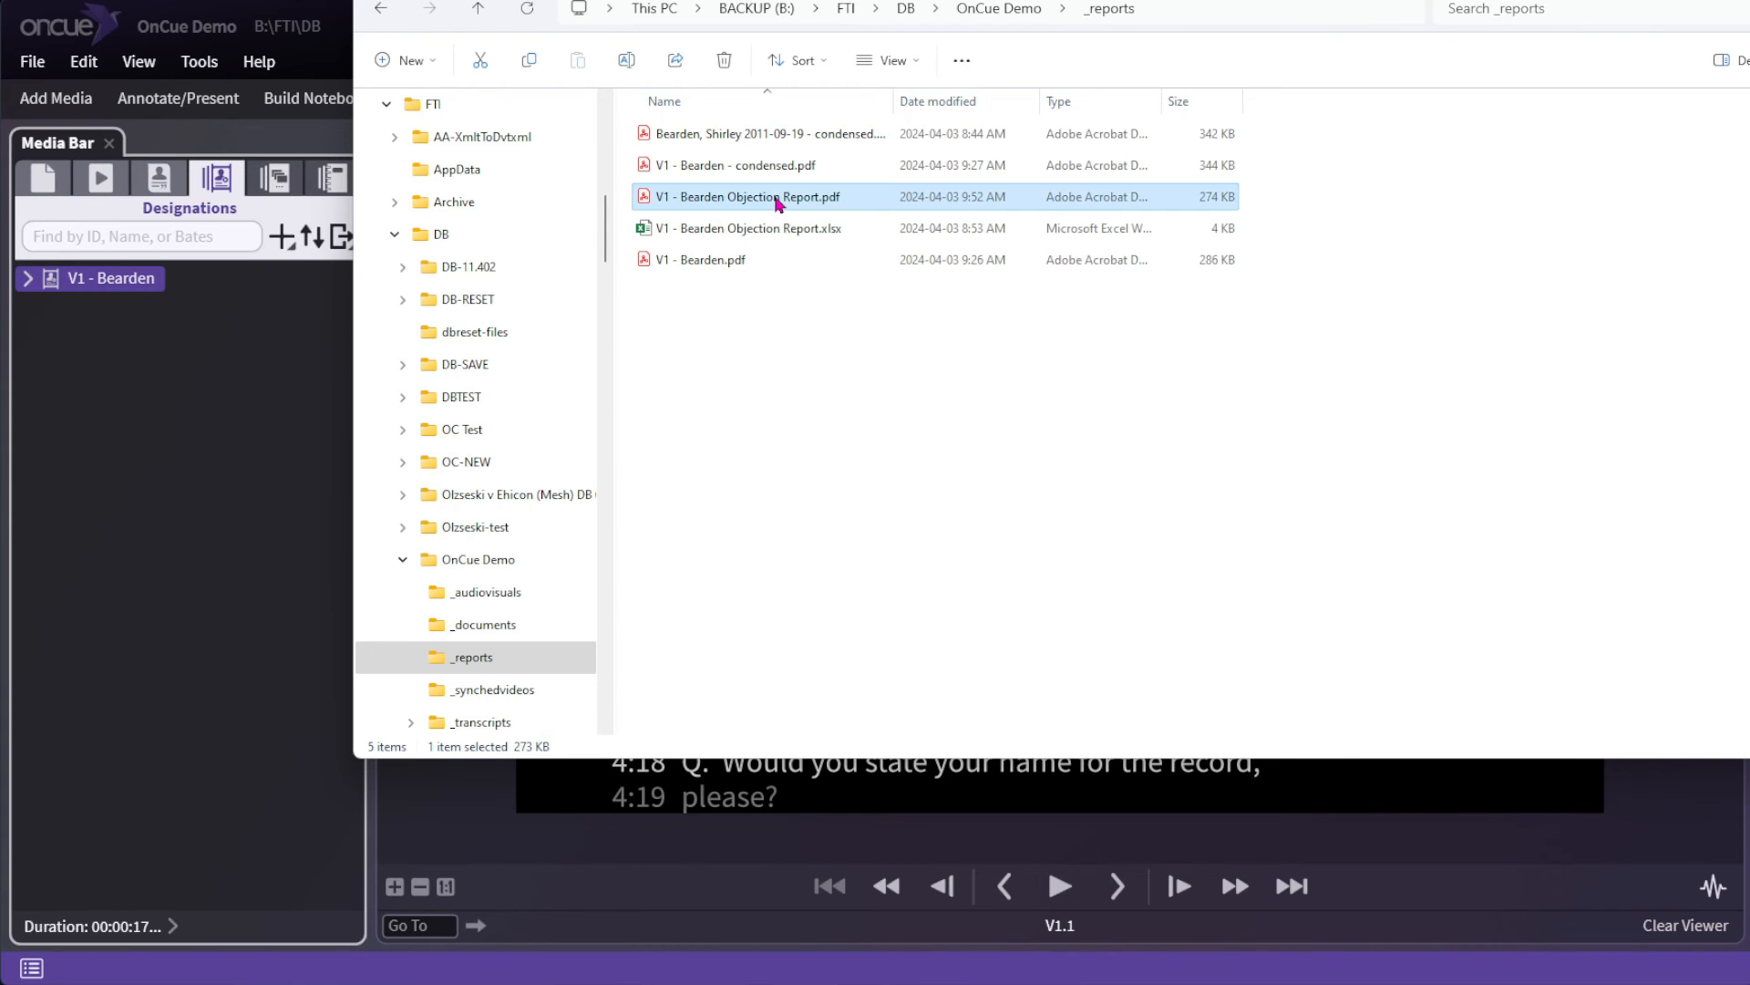
{"action": "double_click", "coordinate": [776, 199]}
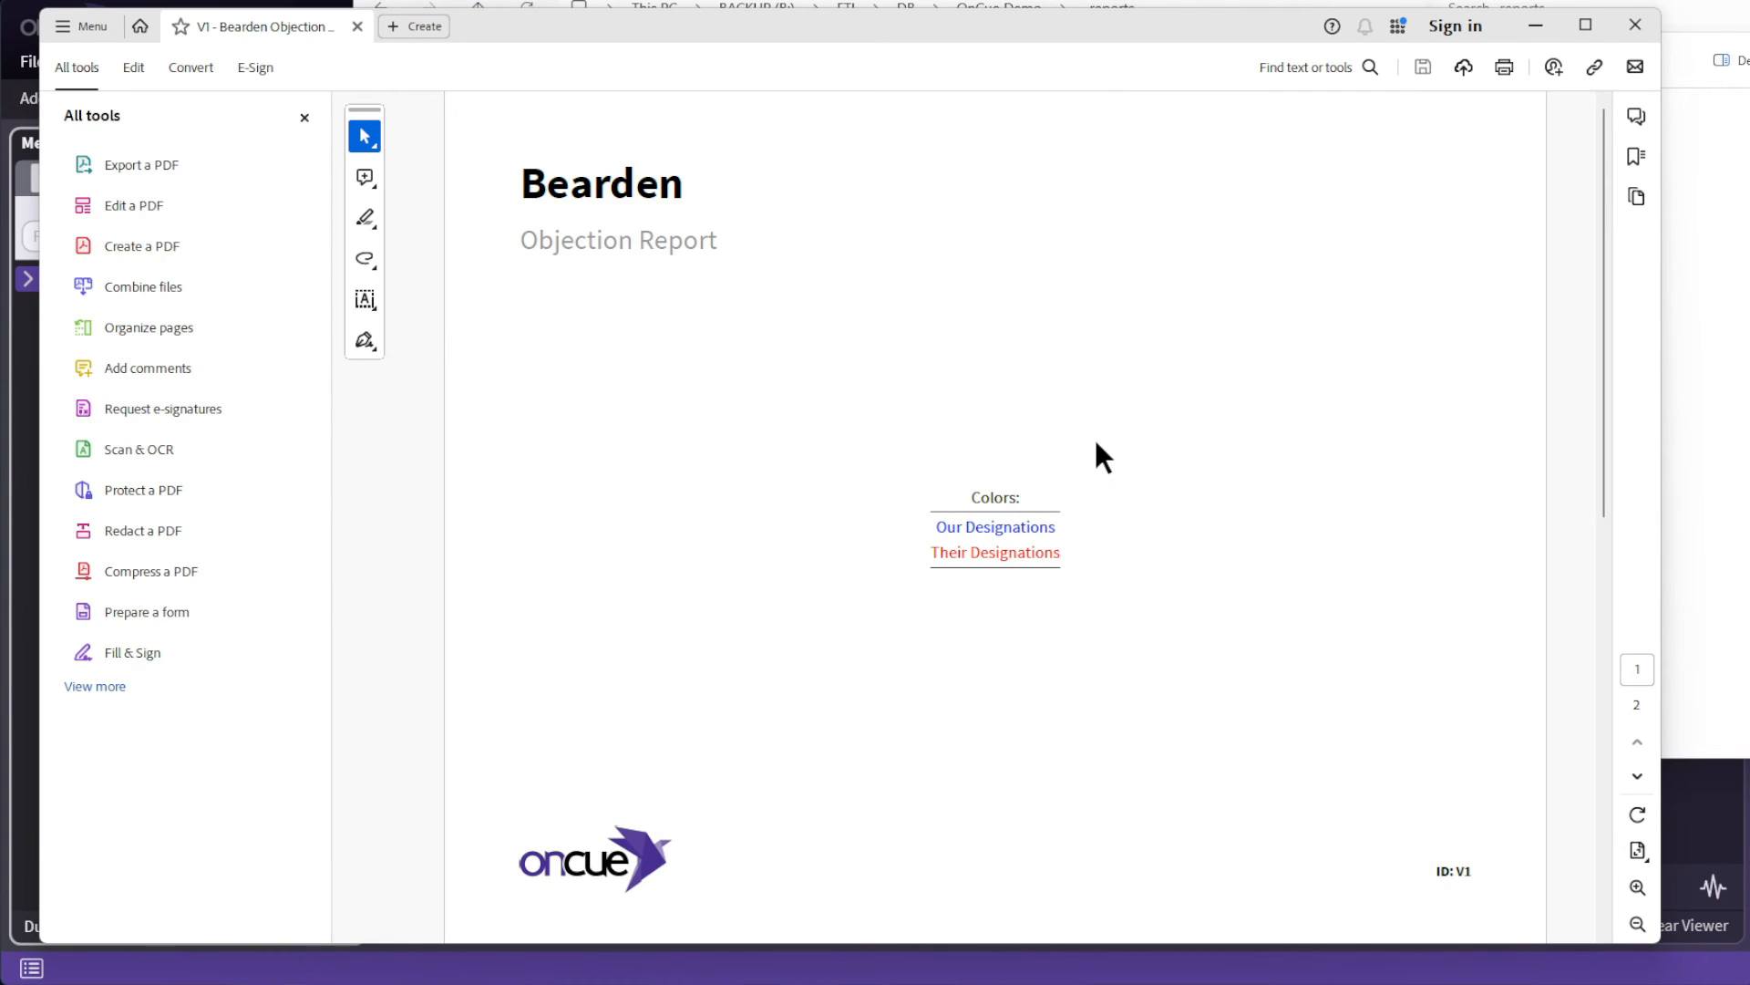
{"action": "scroll", "coordinate": [1096, 442], "scroll_direction": "down", "scroll_amount": 3}
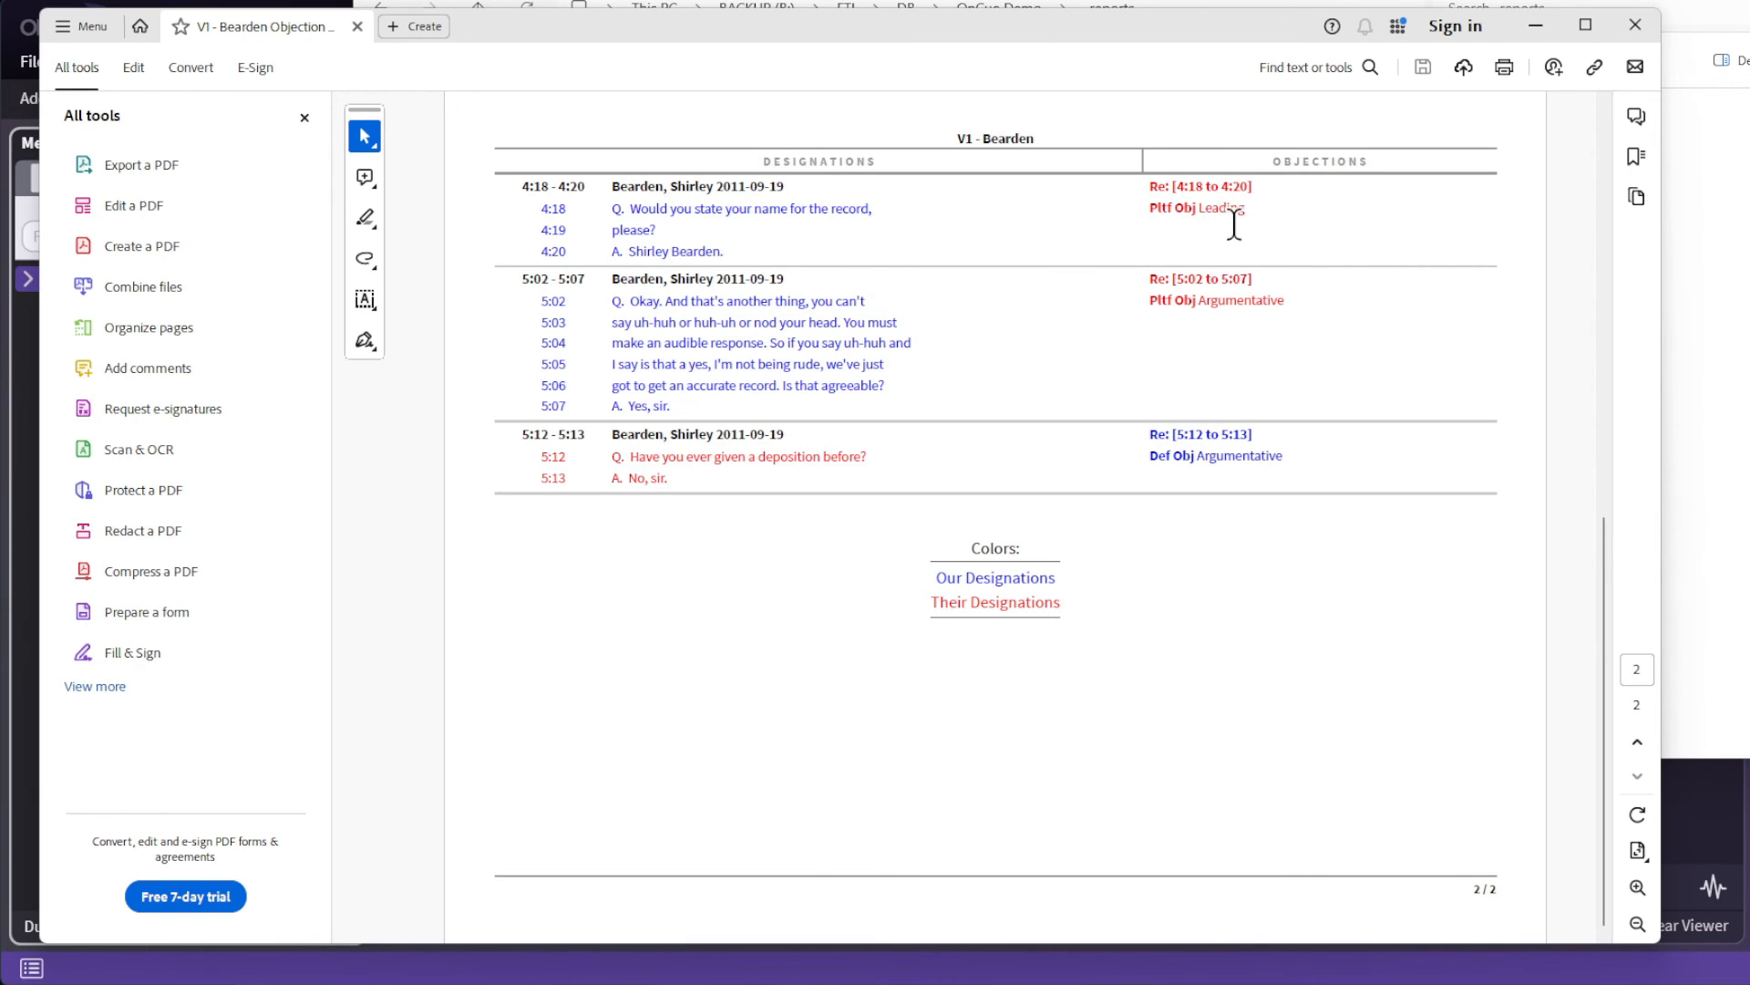
{"action": "left_click", "coordinate": [1635, 25]}
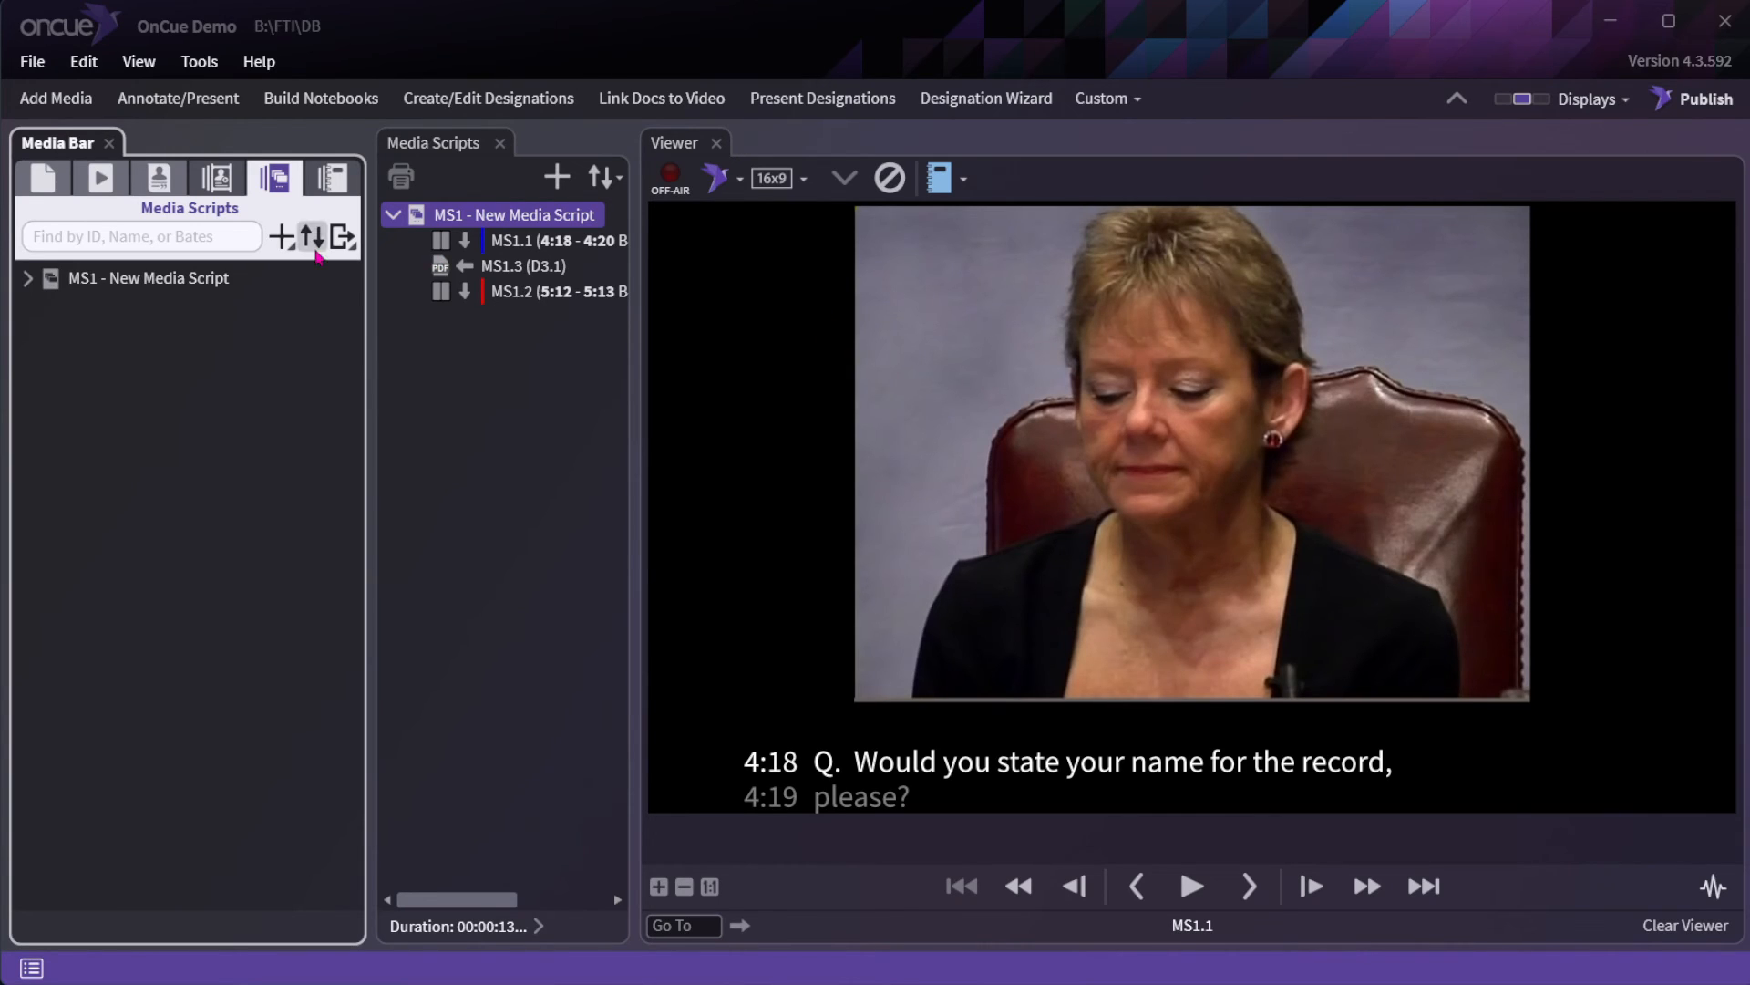
Preview media script MS1's items in order: clip MS1.1, document MS1.3 and clip MS1.2.
{"action": "left_click", "coordinate": [343, 236]}
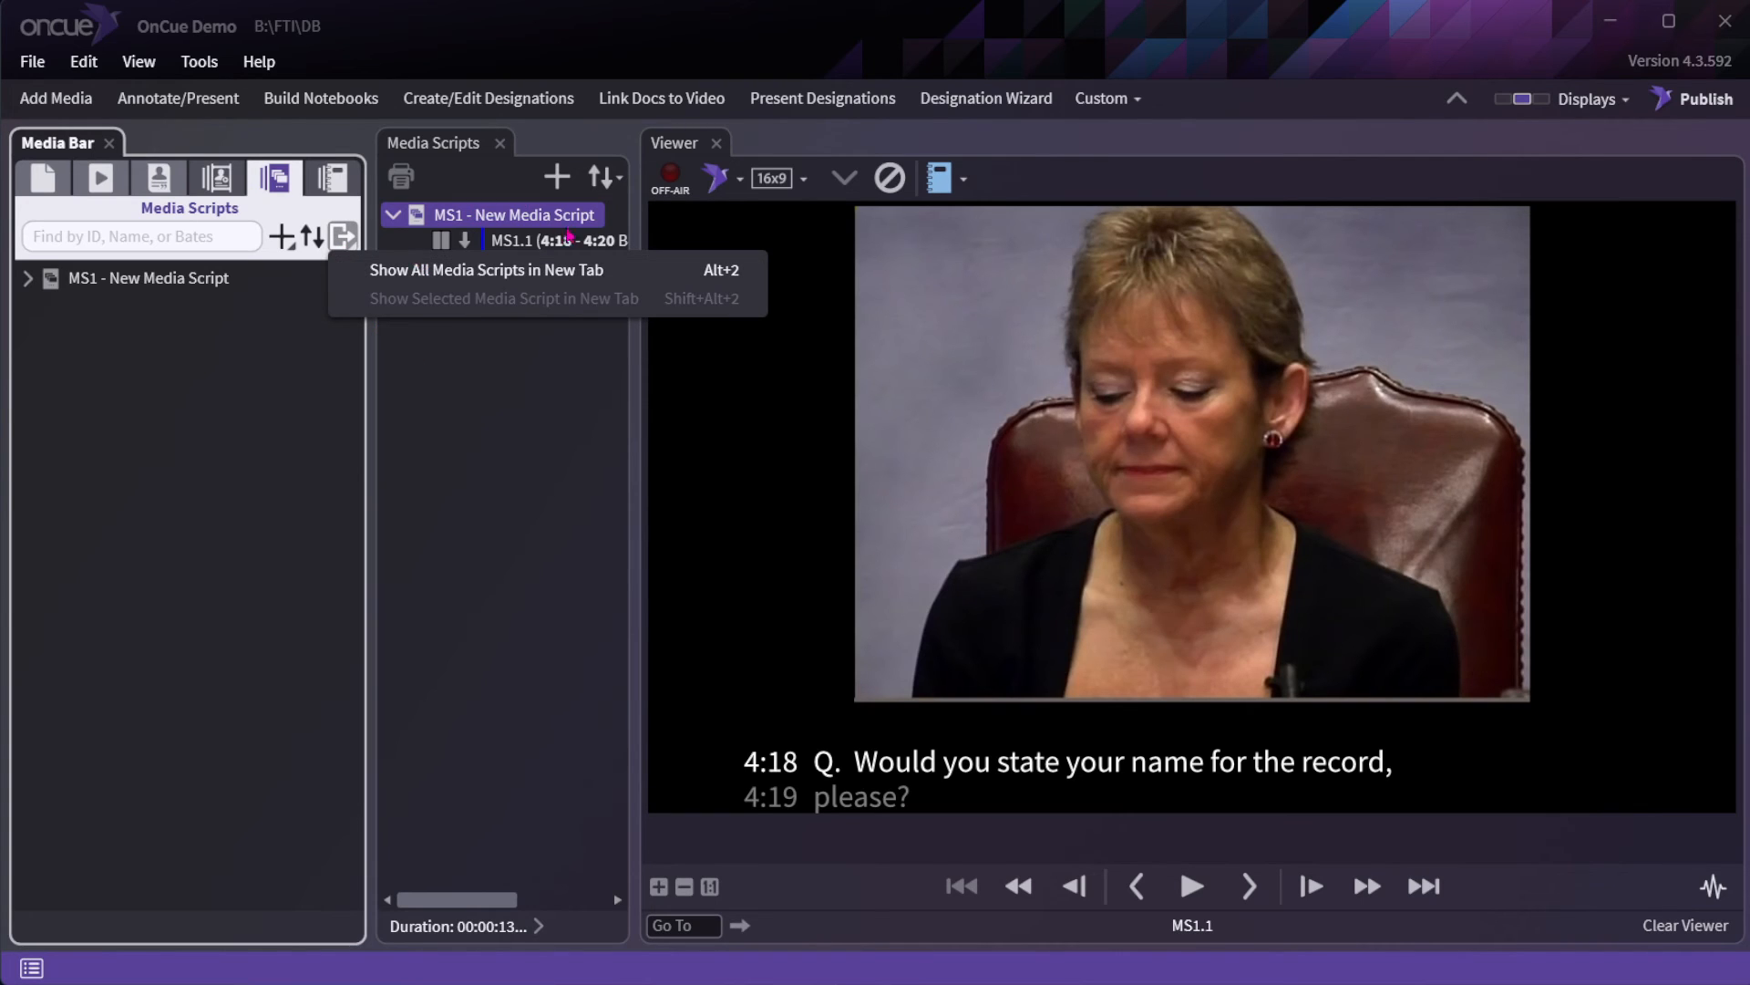
{"action": "left_click", "coordinate": [477, 364]}
{"action": "left_click", "coordinate": [513, 242]}
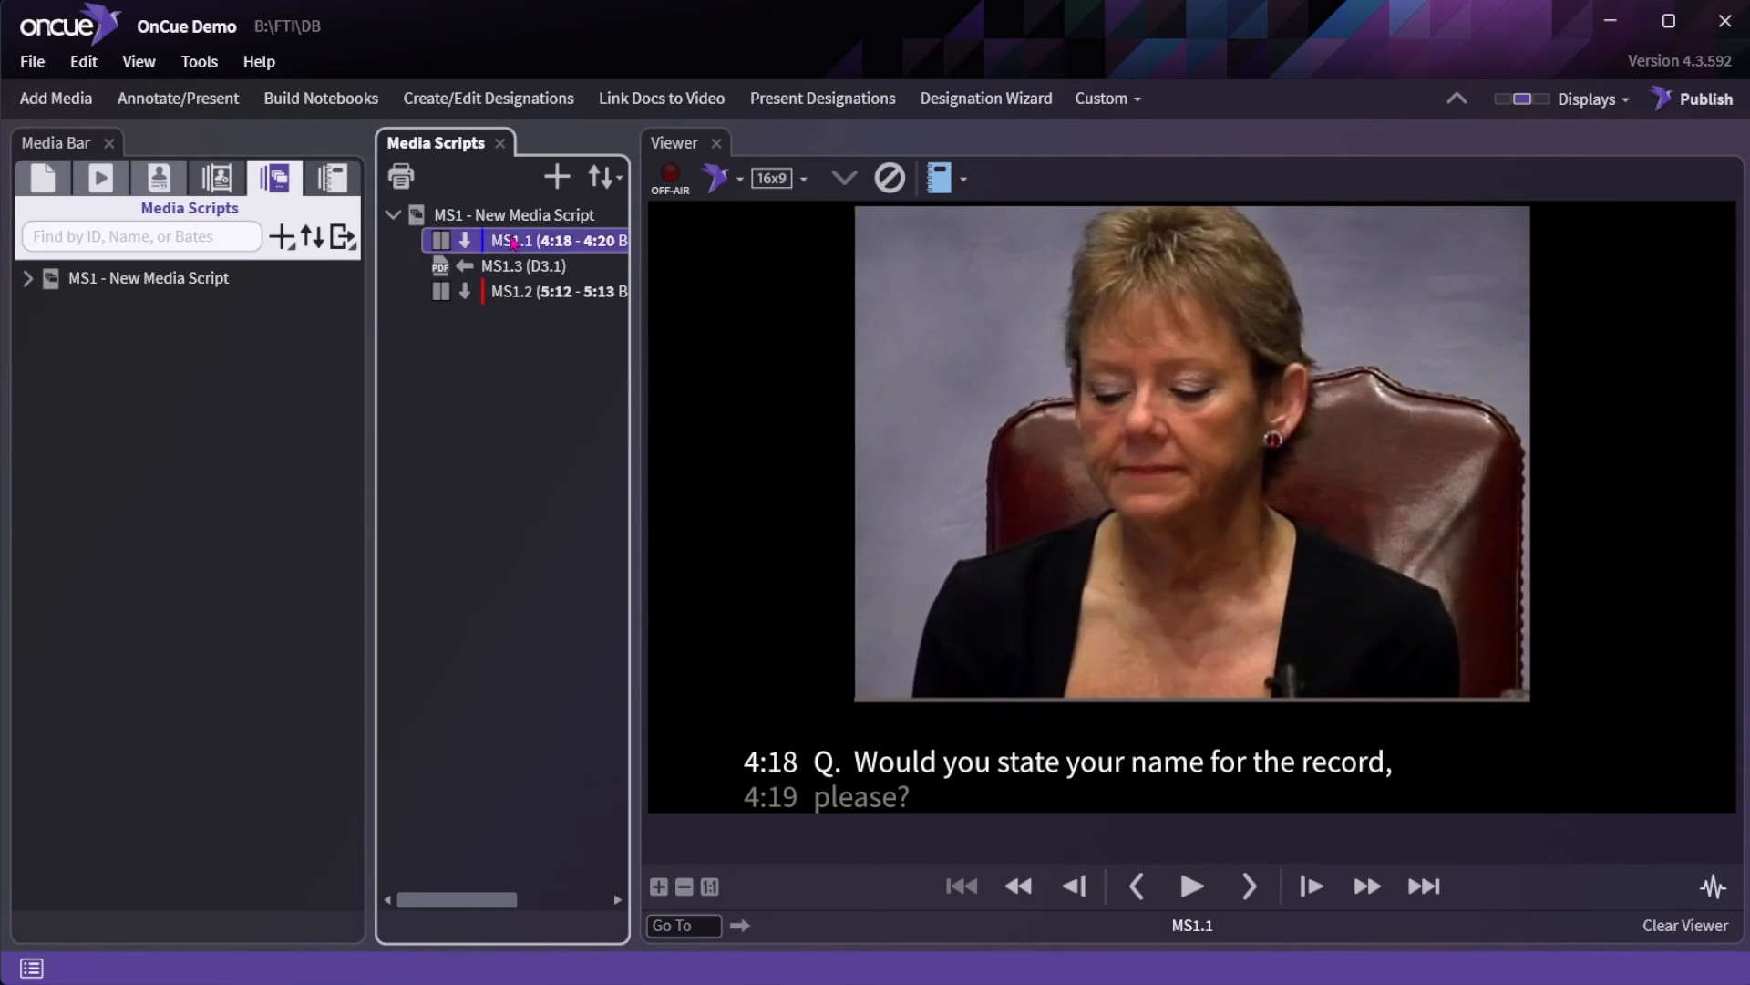
{"action": "left_click", "coordinate": [515, 268]}
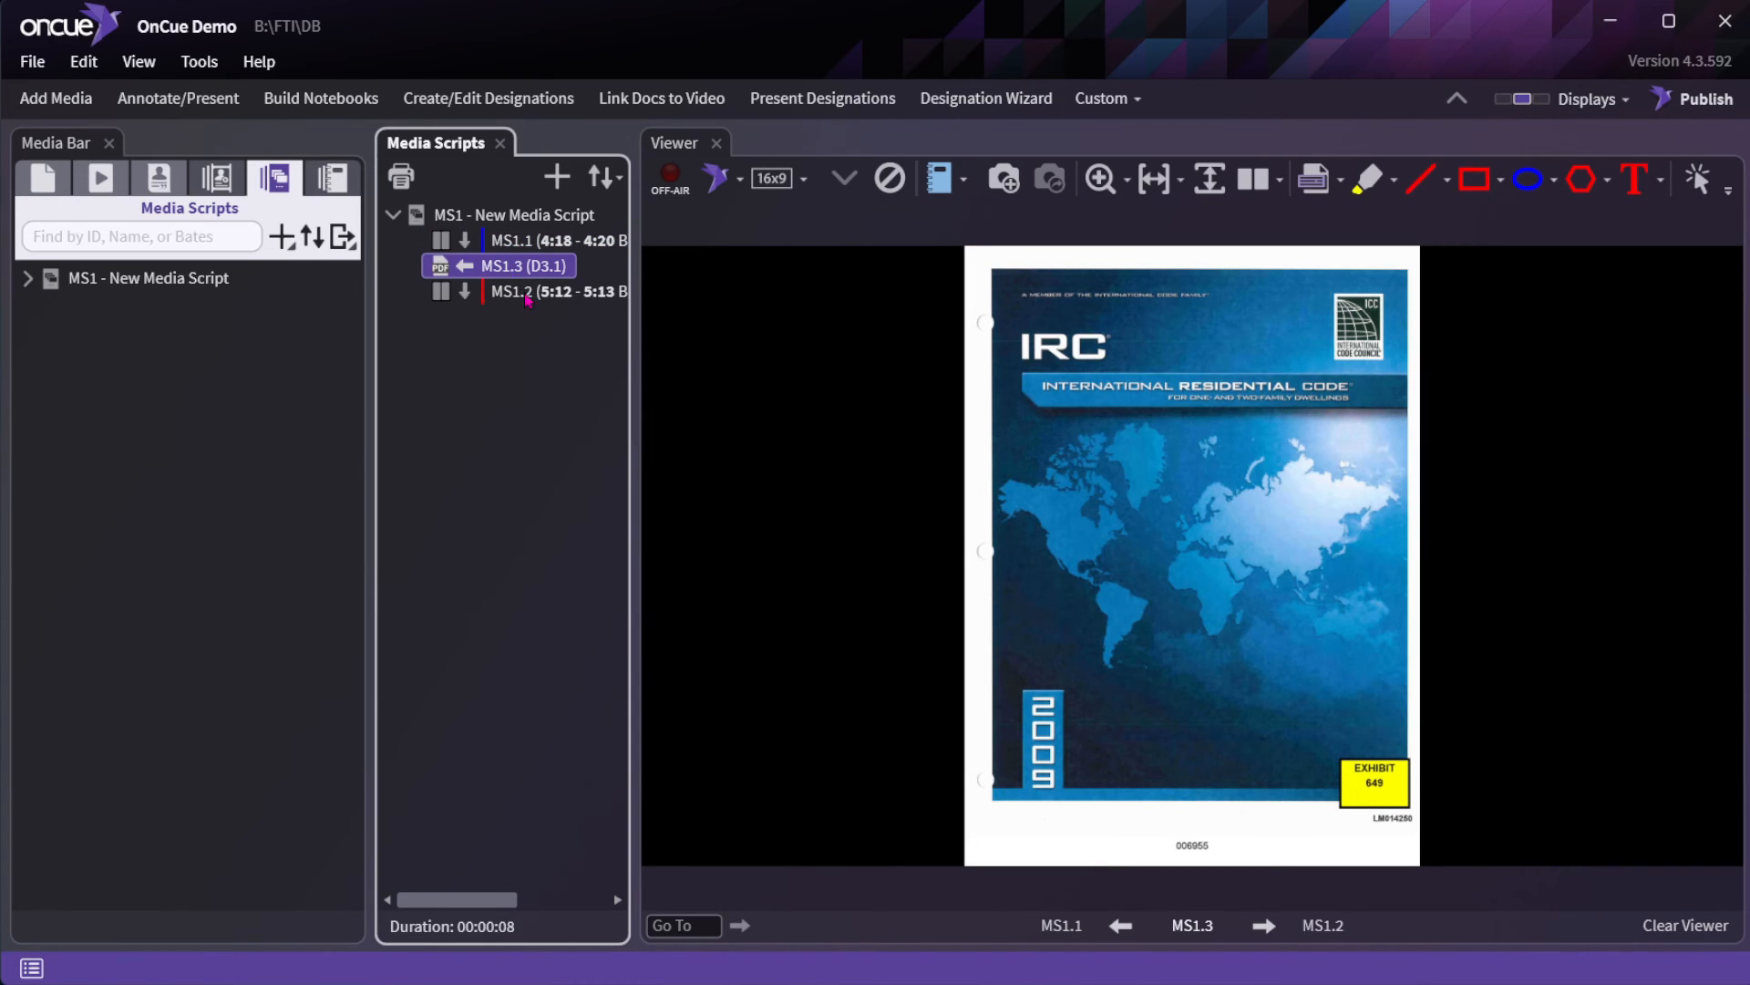
{"action": "left_click", "coordinate": [527, 295]}
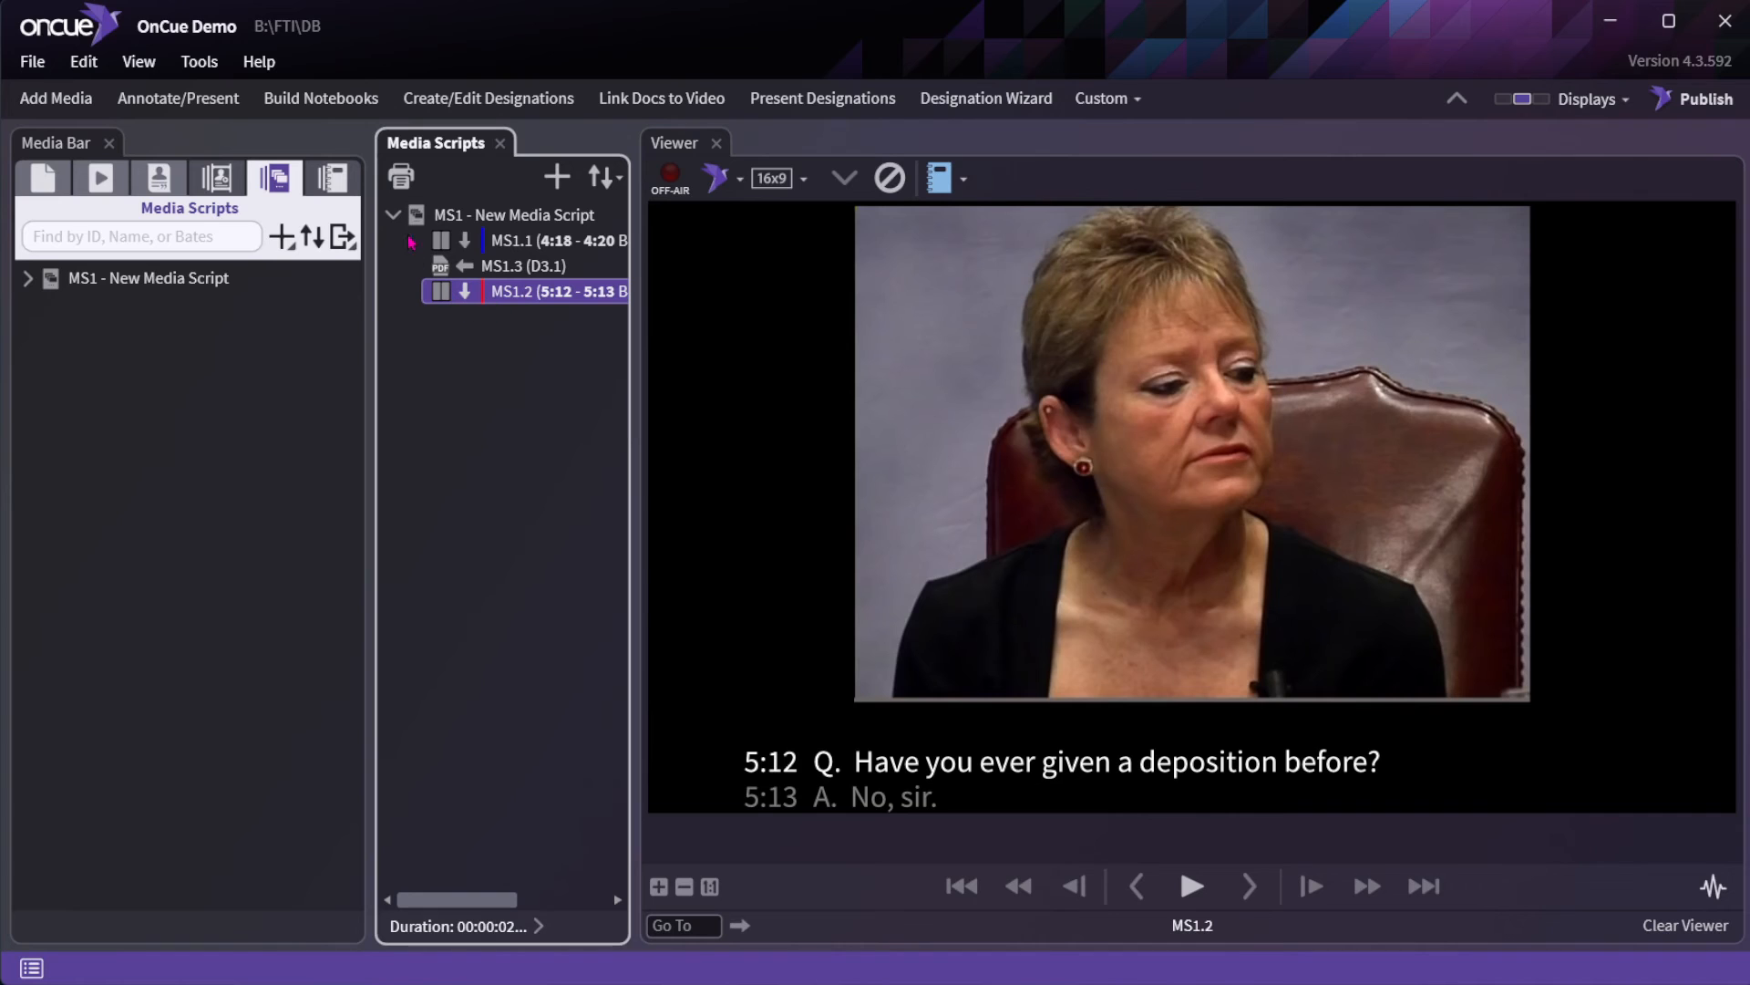
Print the whole MS1 media script with Microsoft Print to PDF, replacing Script Report.pdf in the case's _reports folder.
{"action": "left_click", "coordinate": [493, 219]}
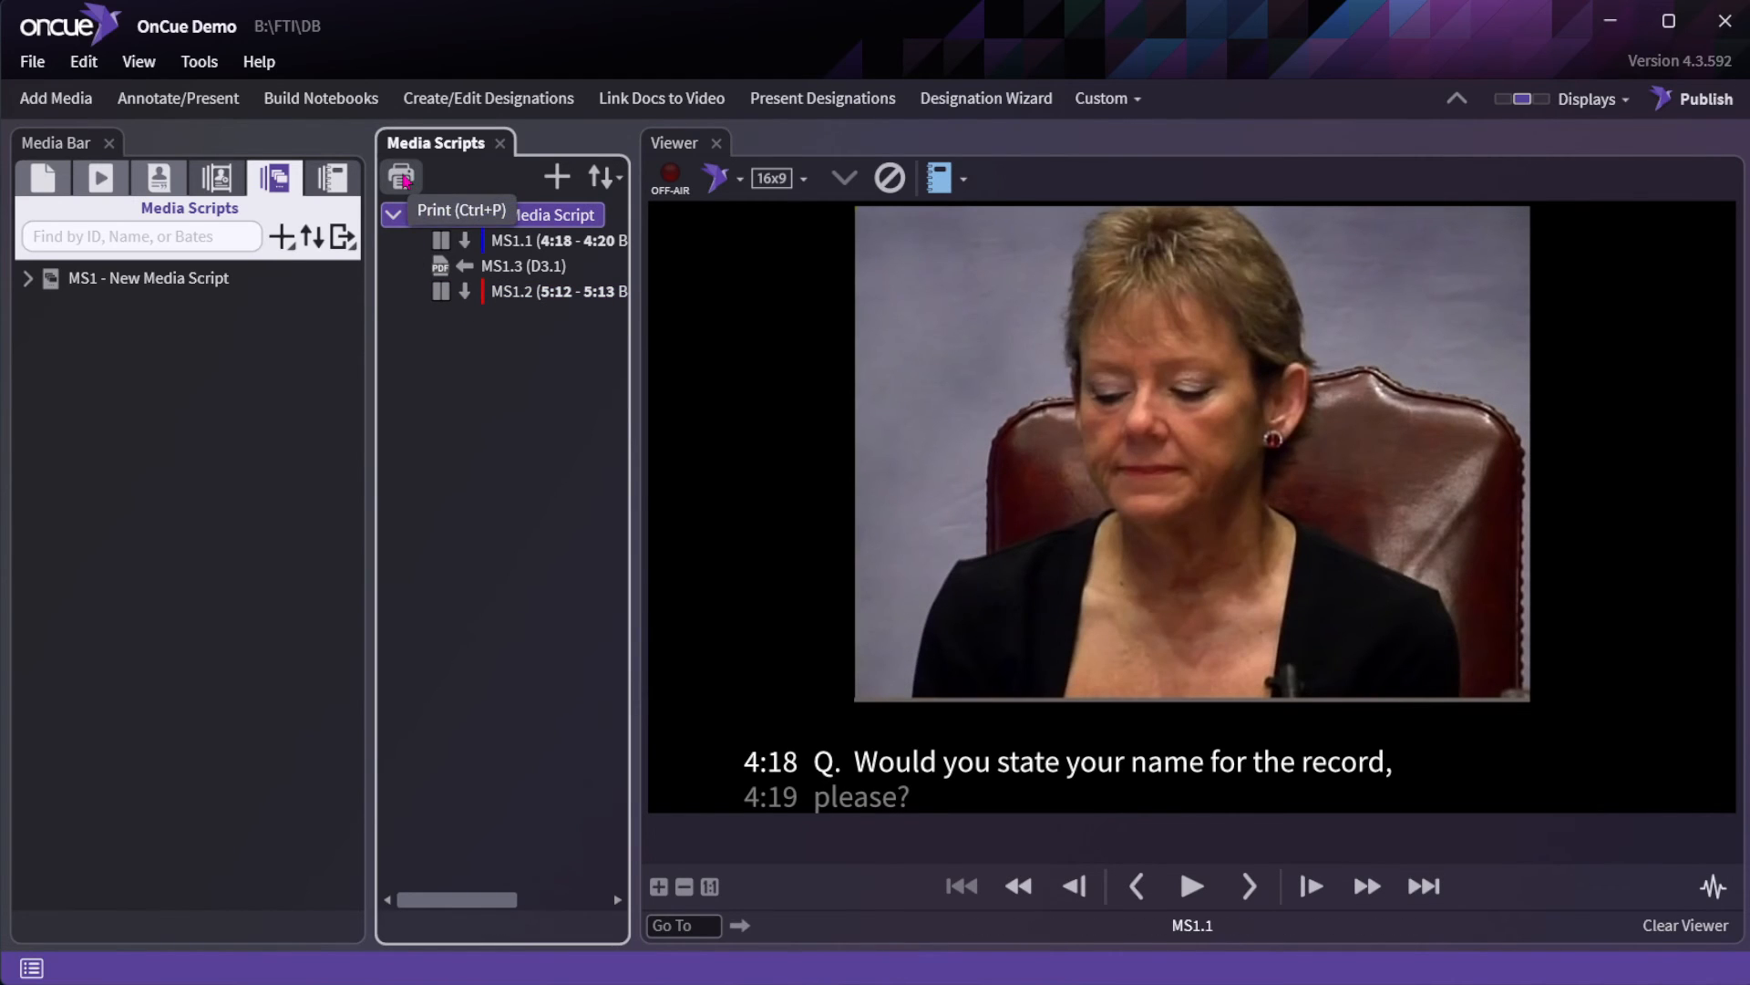
{"action": "left_click", "coordinate": [402, 179]}
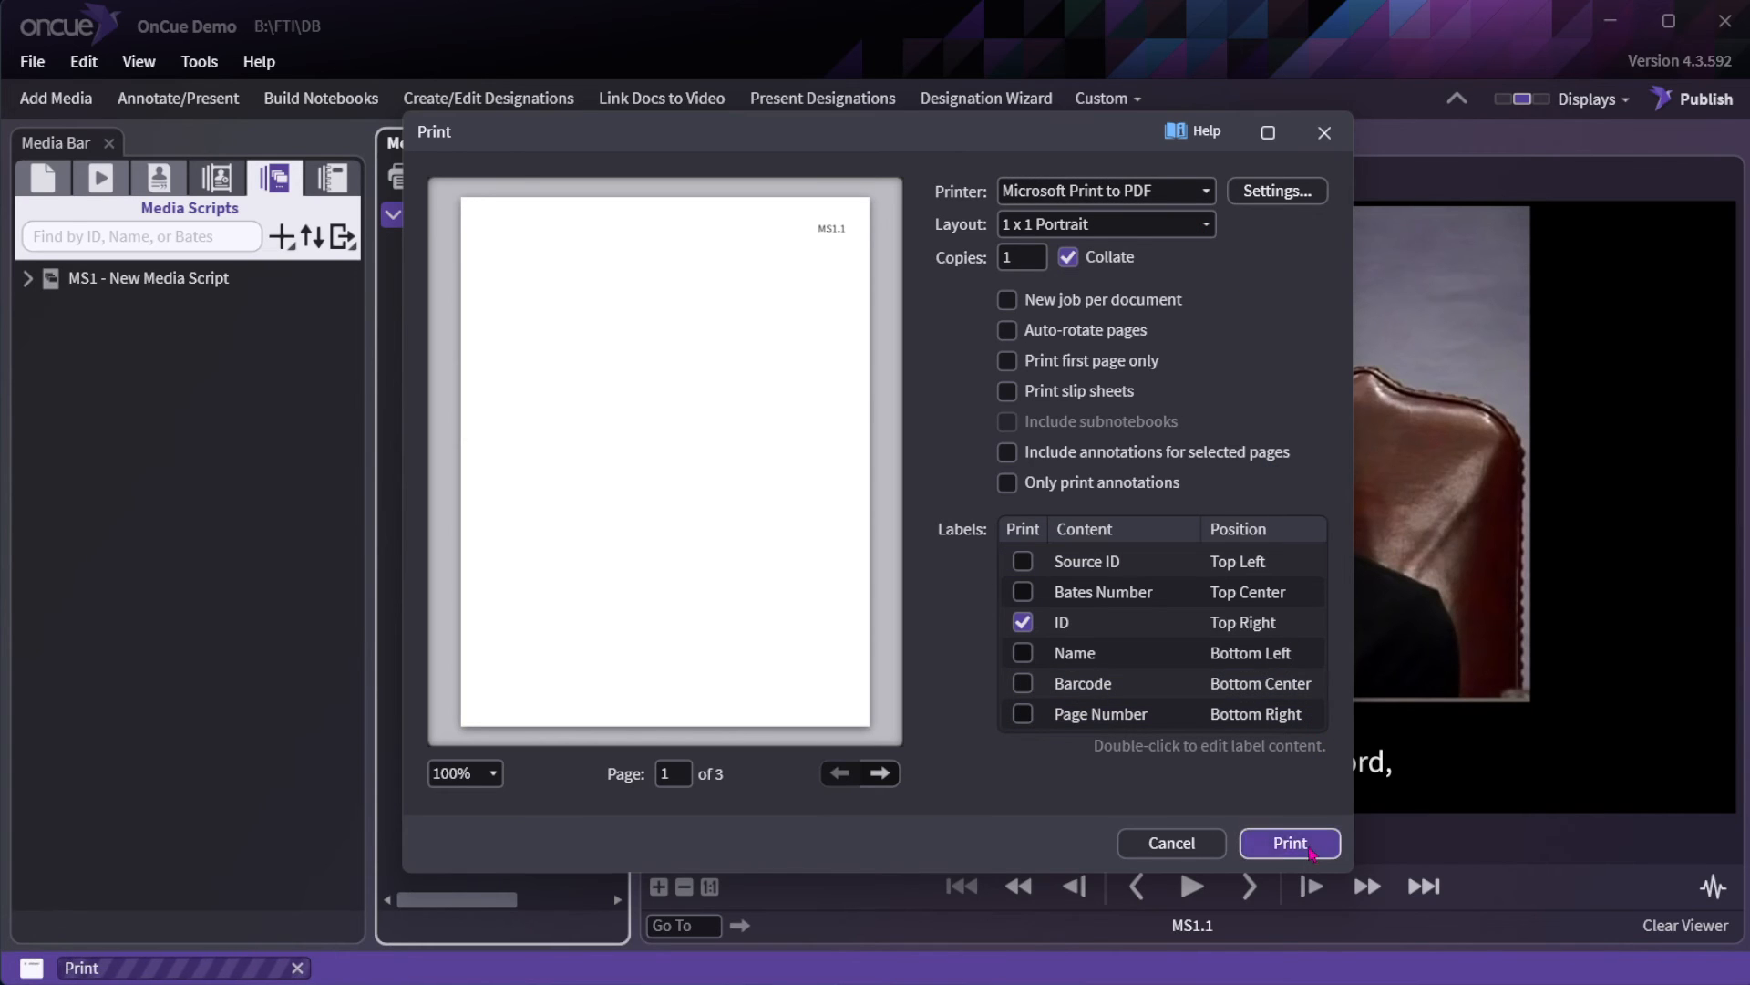
{"action": "left_click", "coordinate": [1290, 842]}
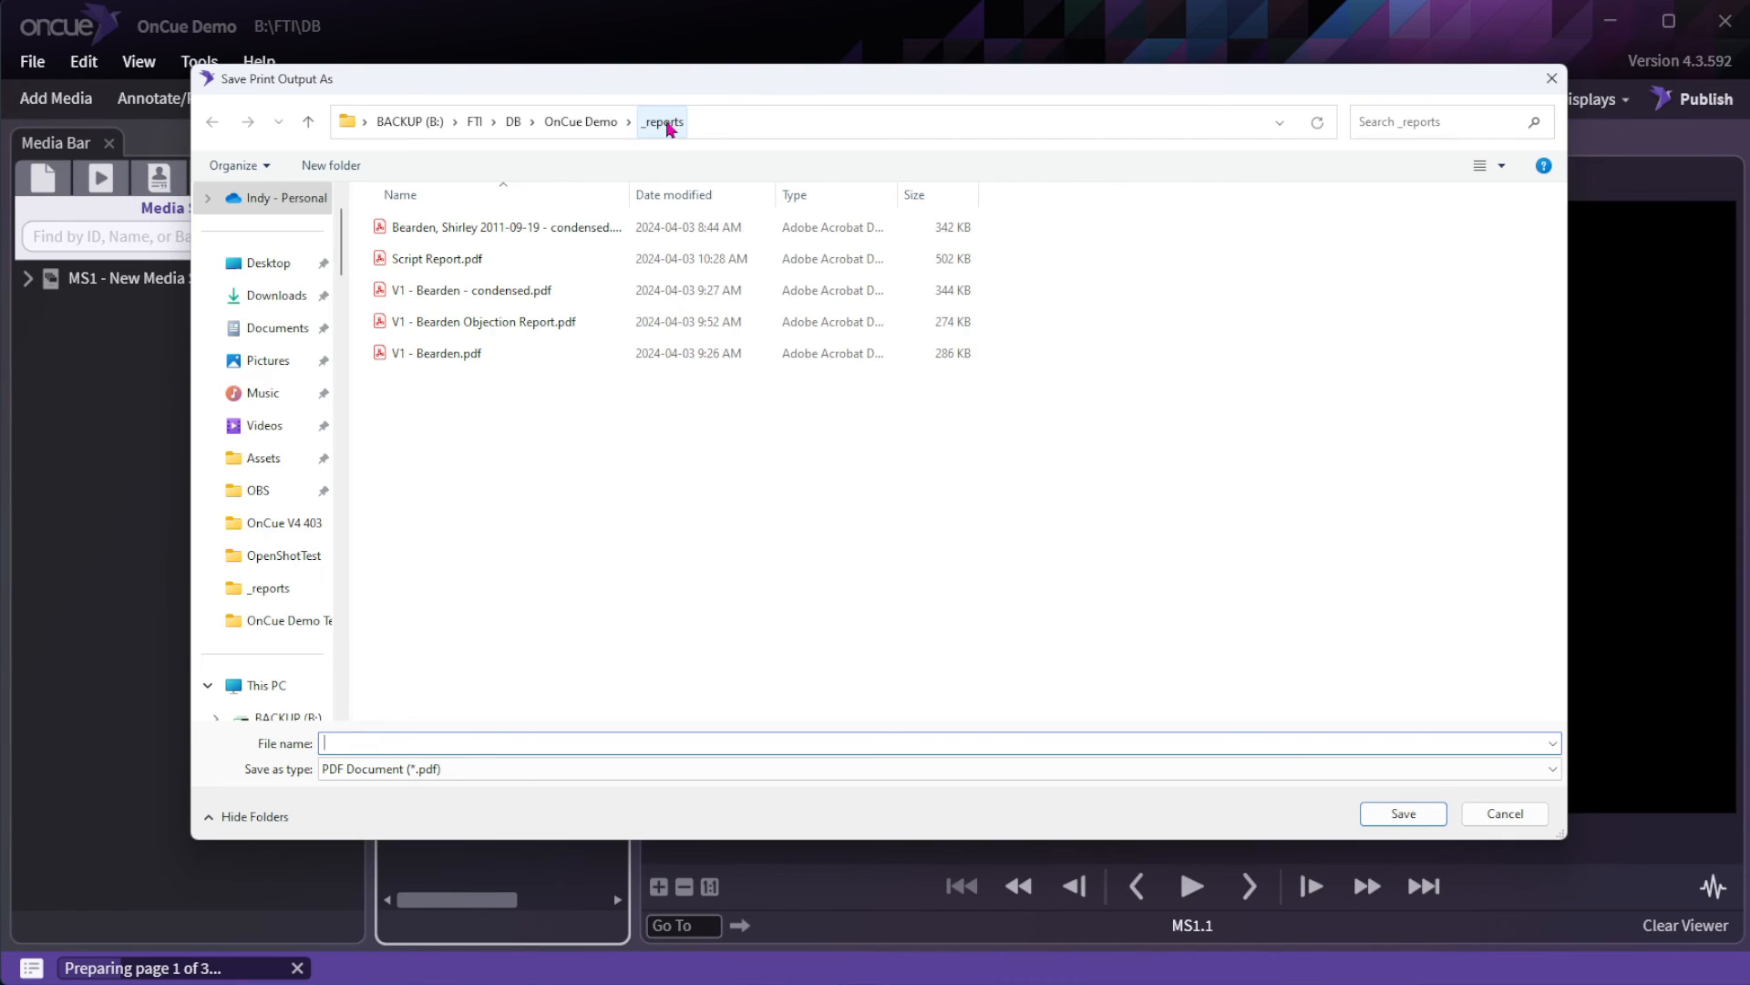
{"action": "left_click", "coordinate": [437, 260]}
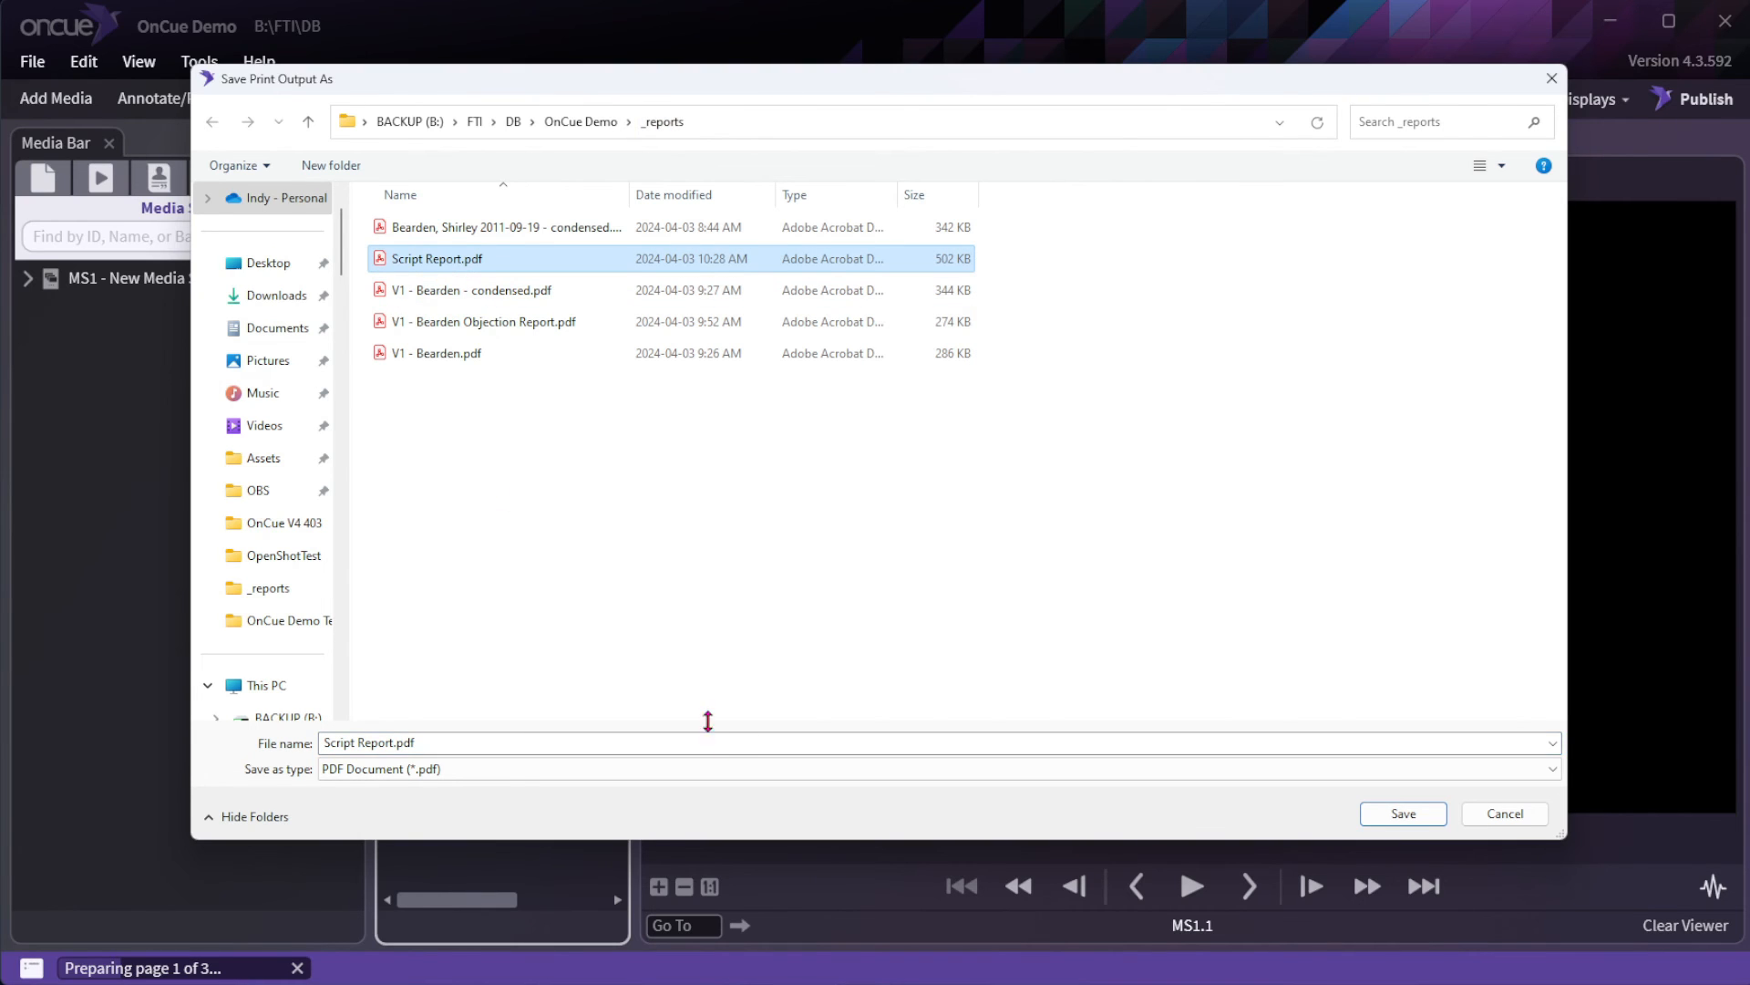
{"action": "left_click", "coordinate": [1409, 816]}
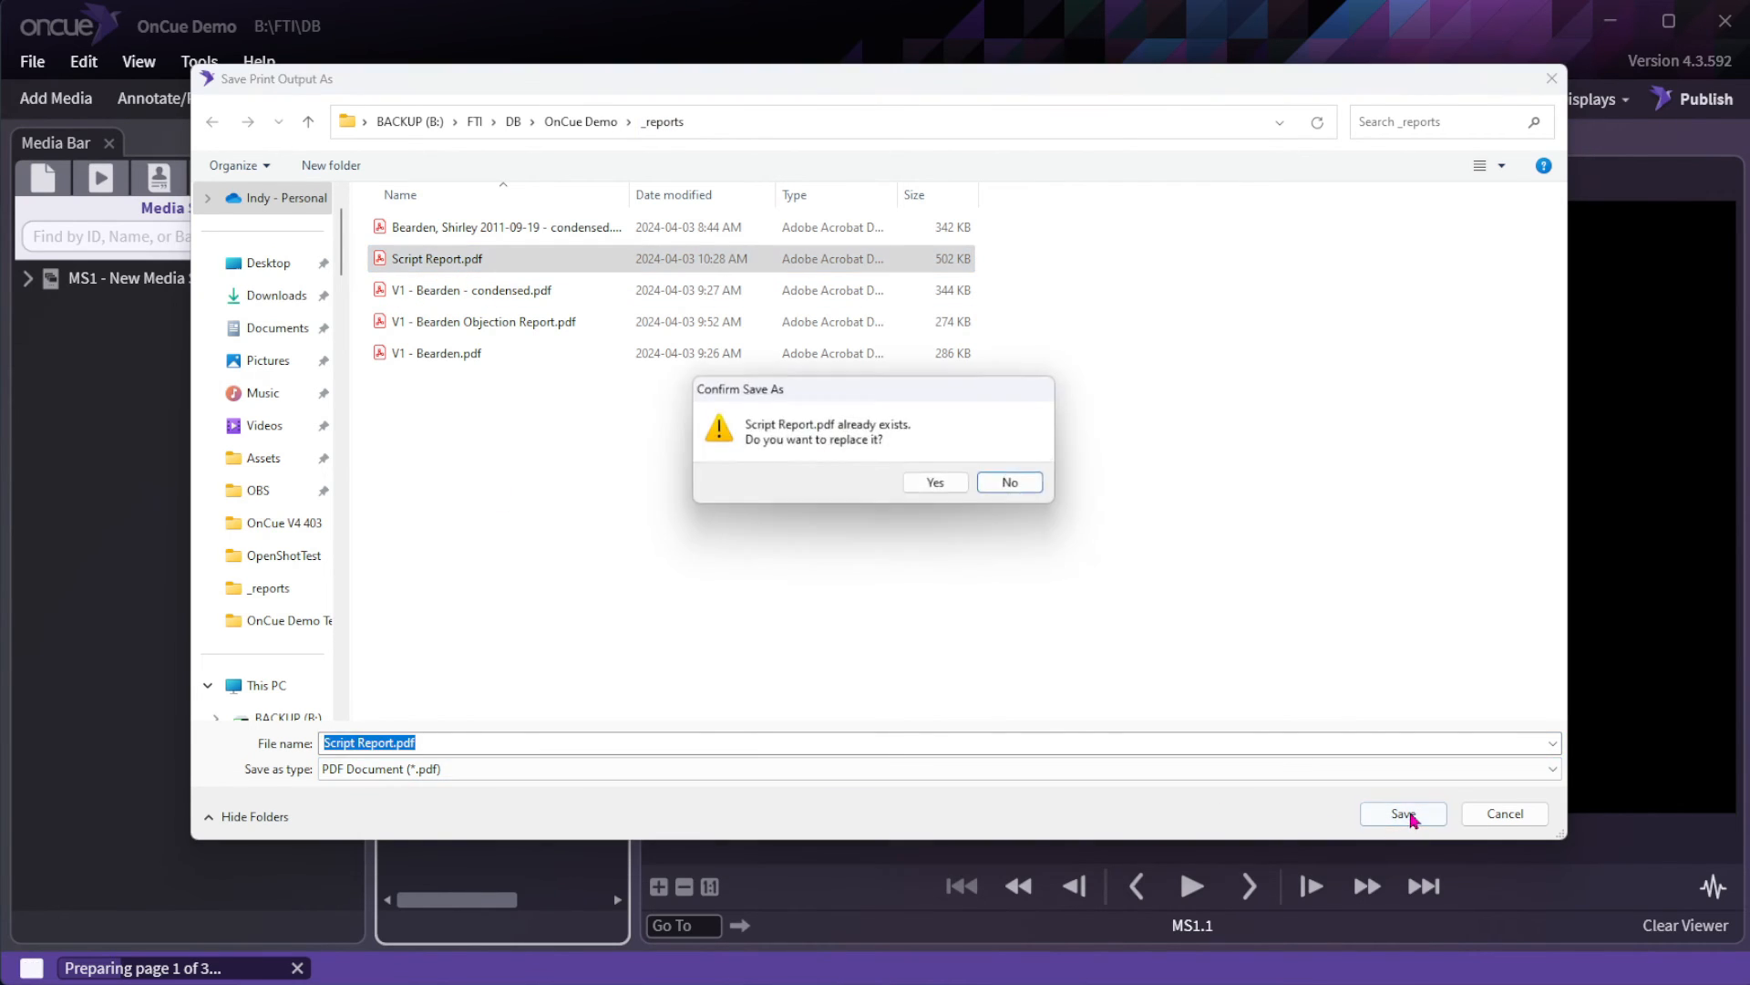
{"action": "left_click", "coordinate": [937, 485]}
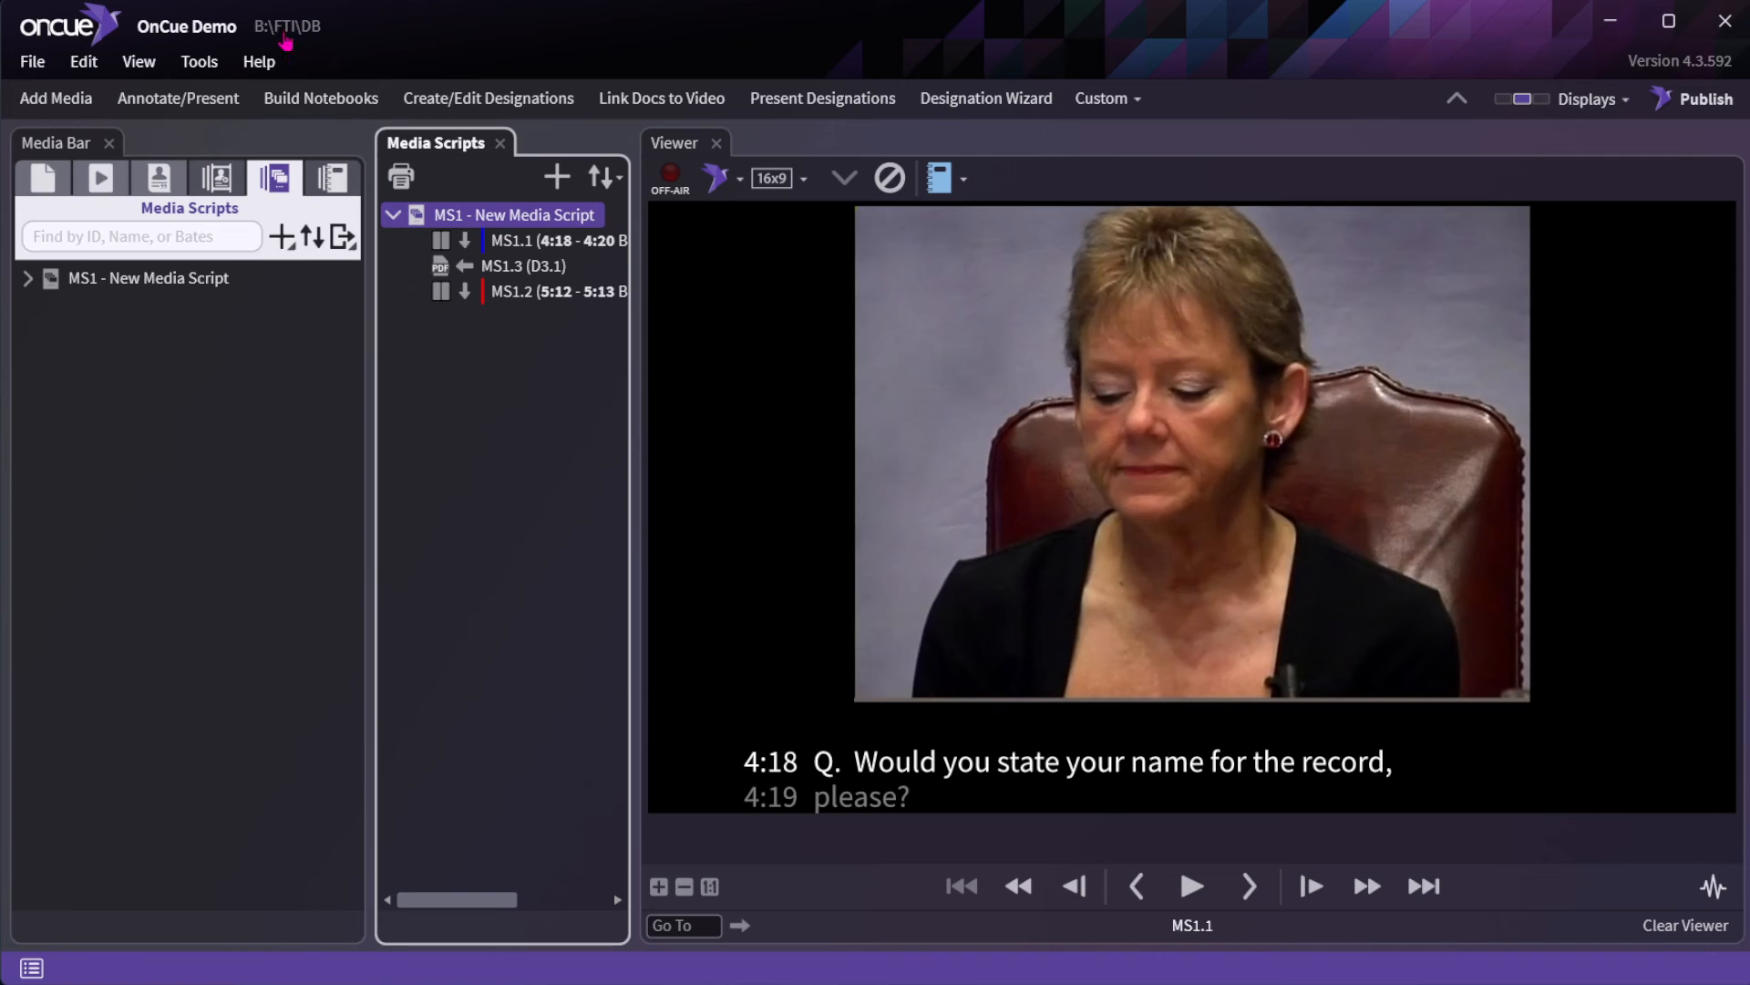
Open Script Report.pdf from the case's _reports folder, review its pages, close it and return to OnCue.
{"action": "left_click", "coordinate": [285, 38]}
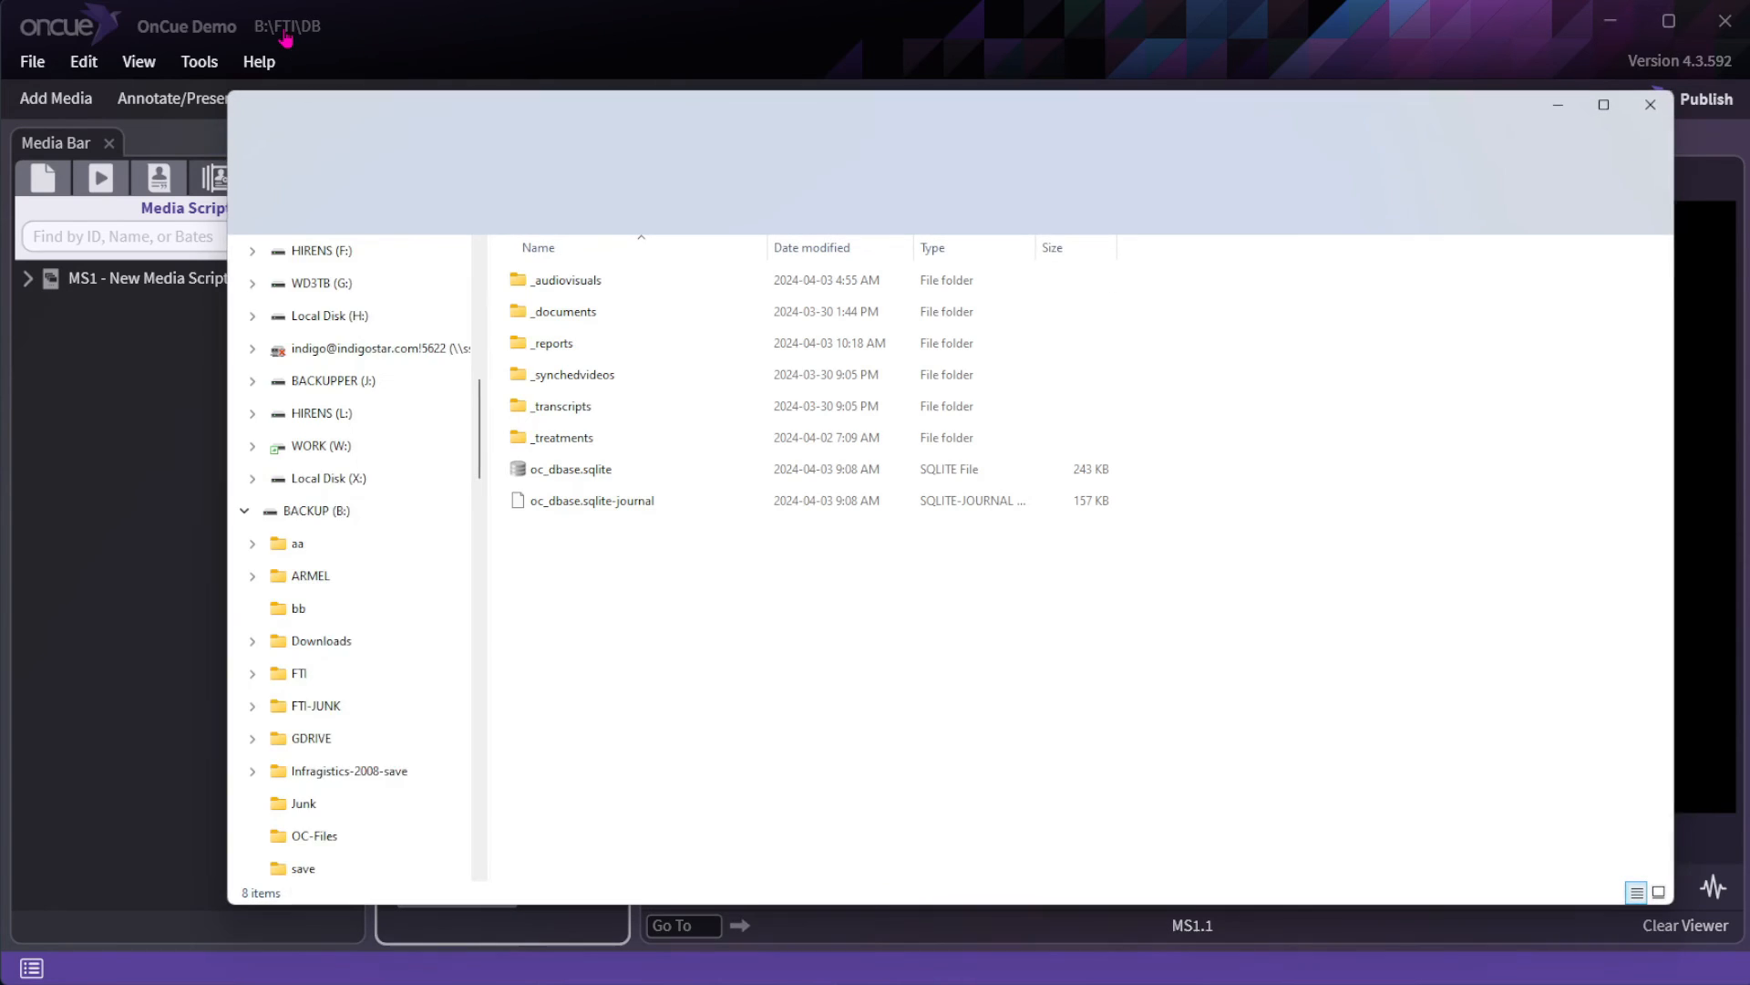
{"action": "double_click", "coordinate": [550, 346]}
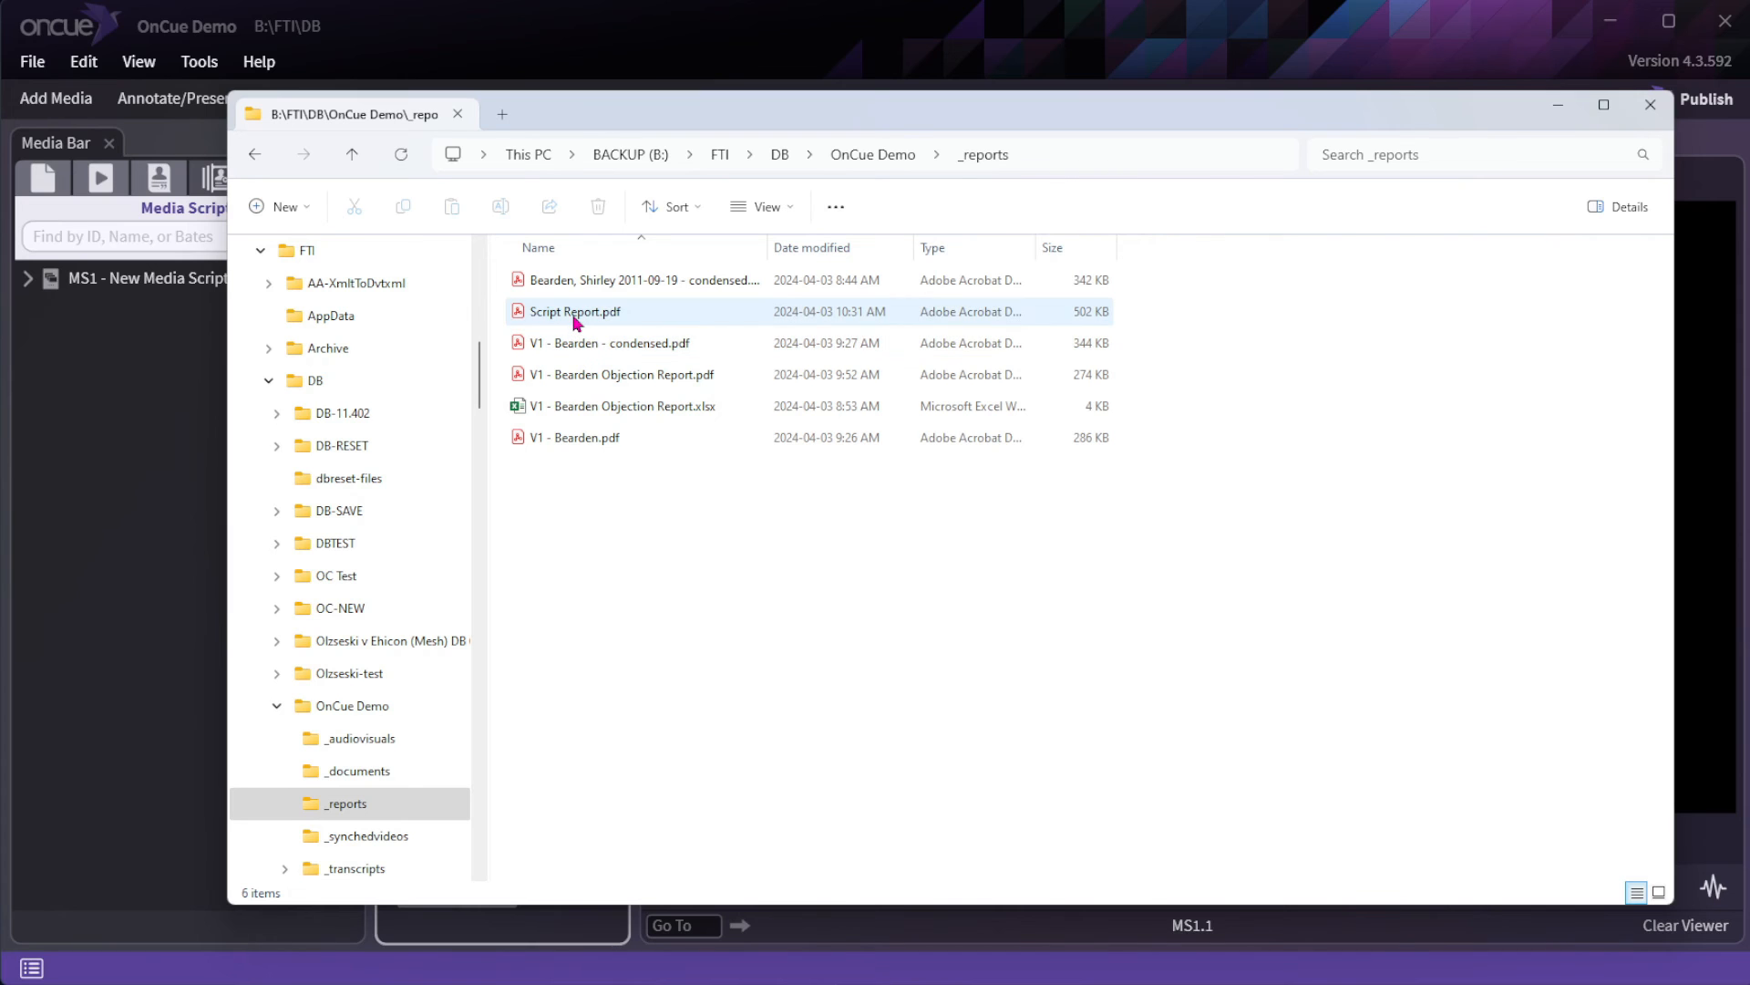
{"action": "double_click", "coordinate": [574, 315]}
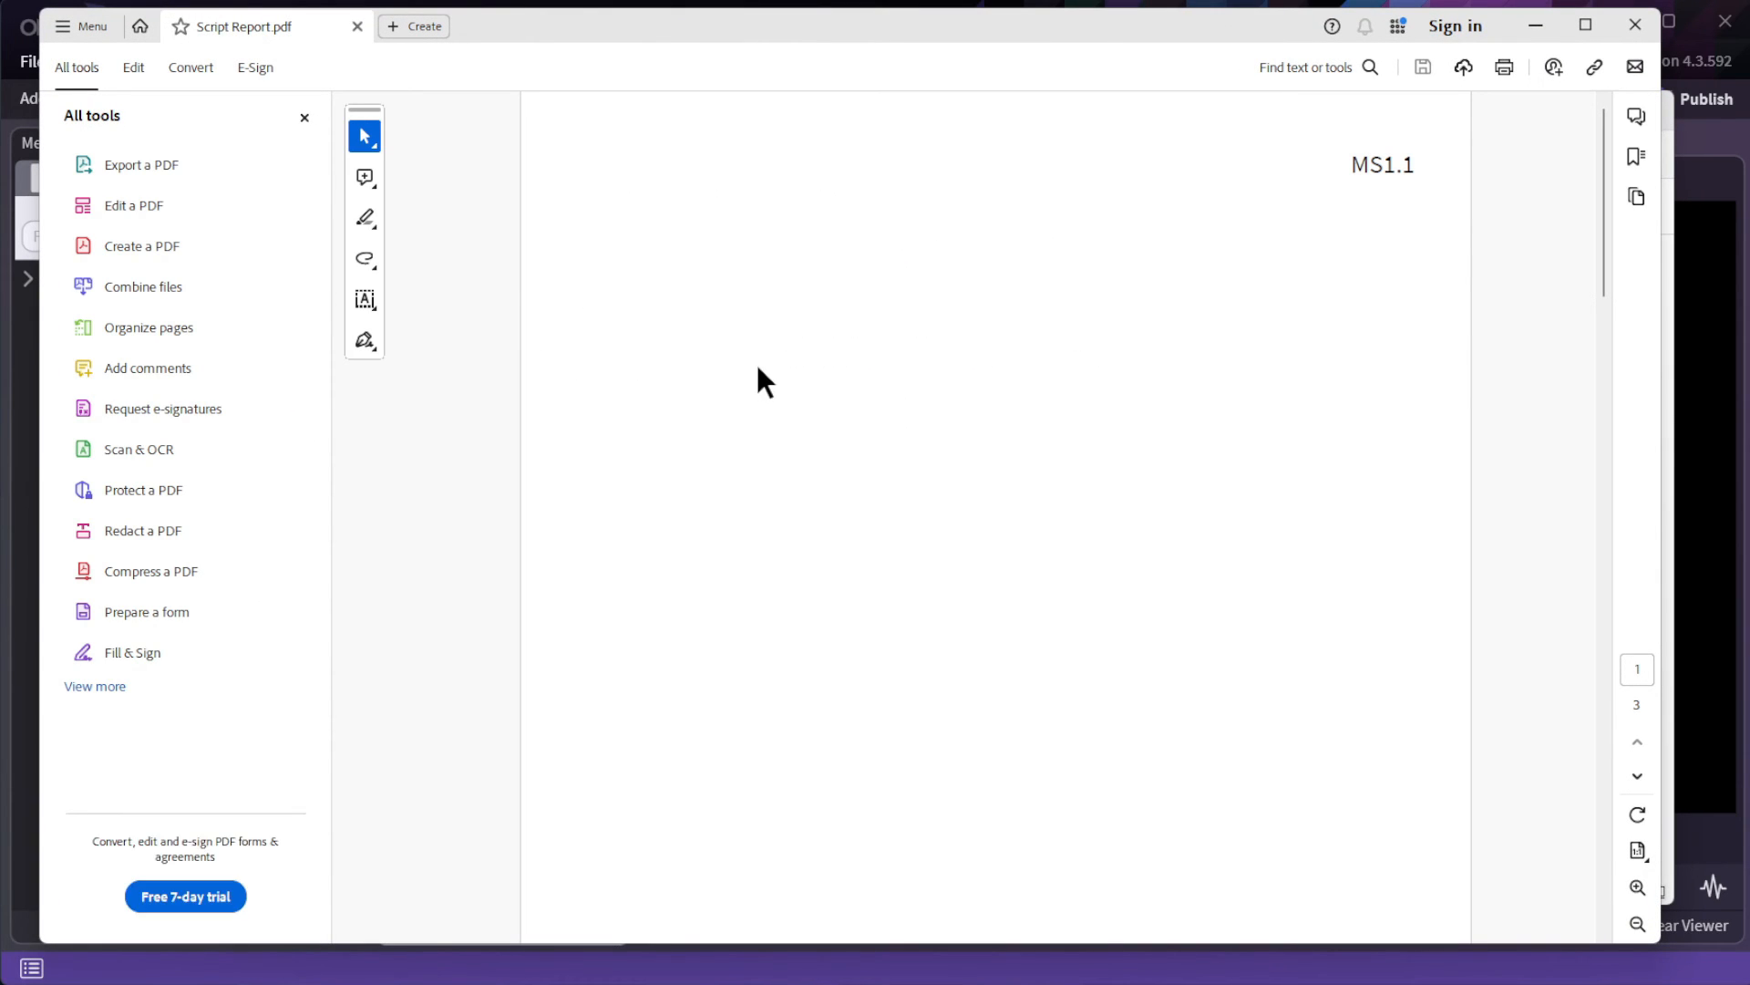
{"action": "scroll", "coordinate": [756, 367], "scroll_direction": "down", "scroll_amount": 5}
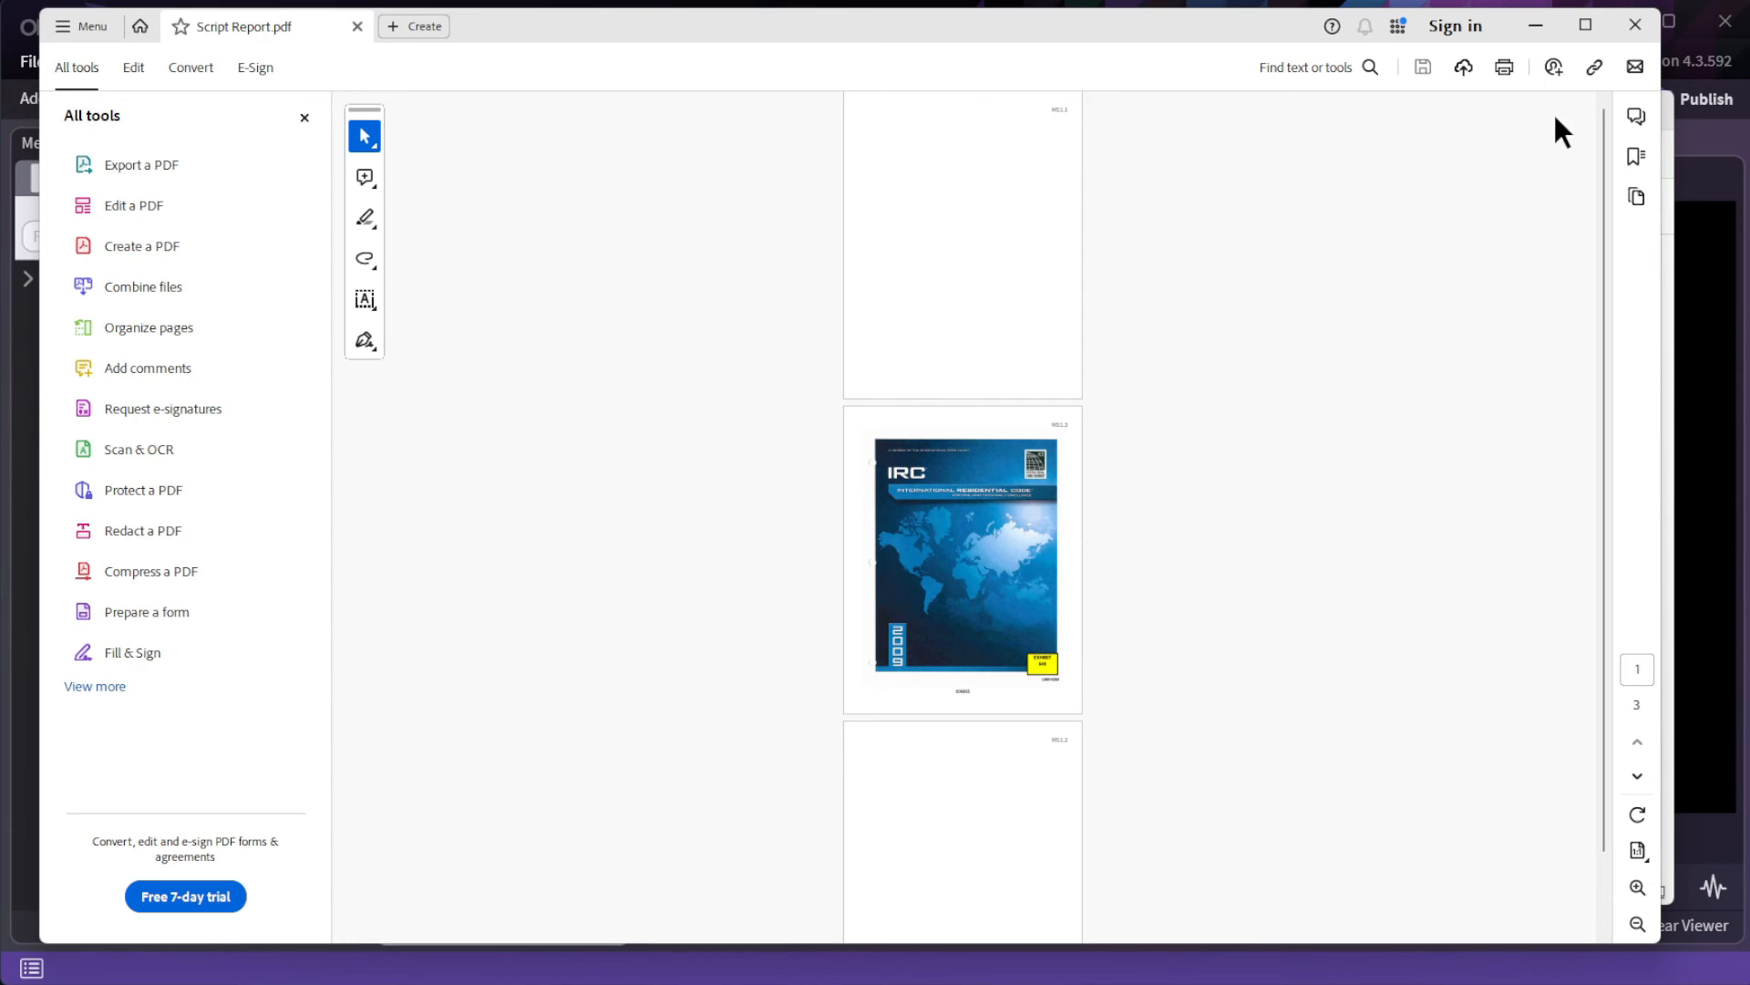
{"action": "left_click", "coordinate": [1635, 25]}
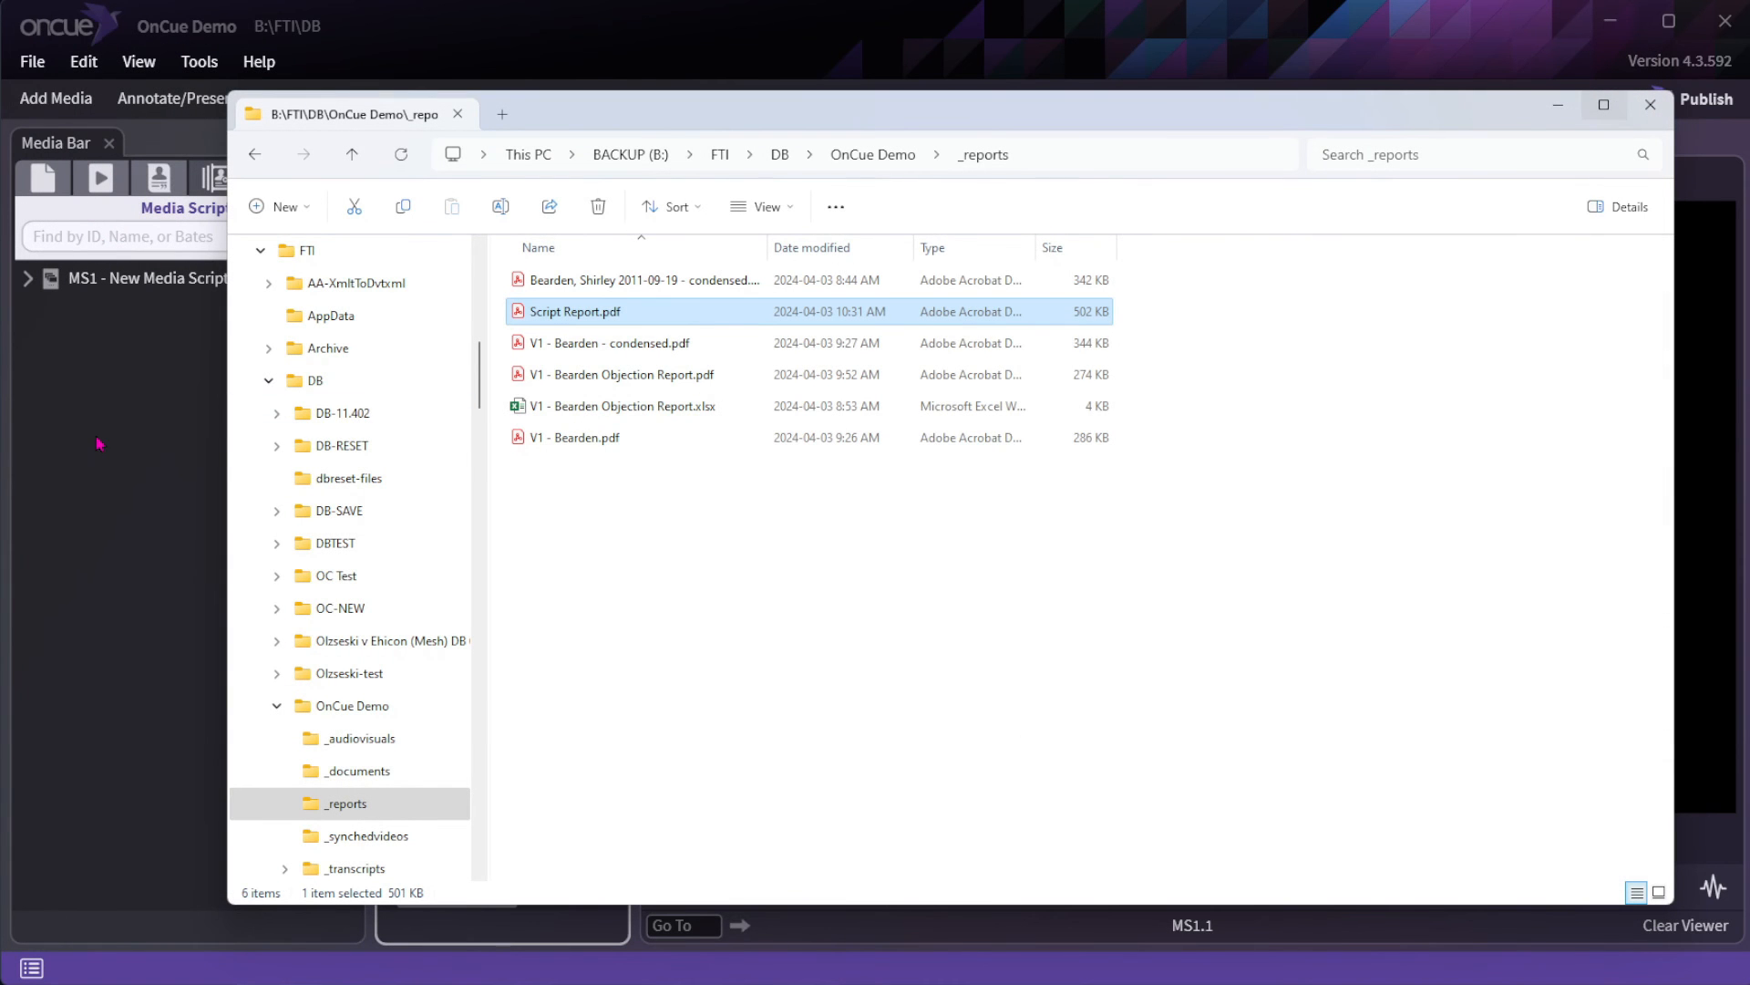
{"action": "left_click", "coordinate": [168, 434]}
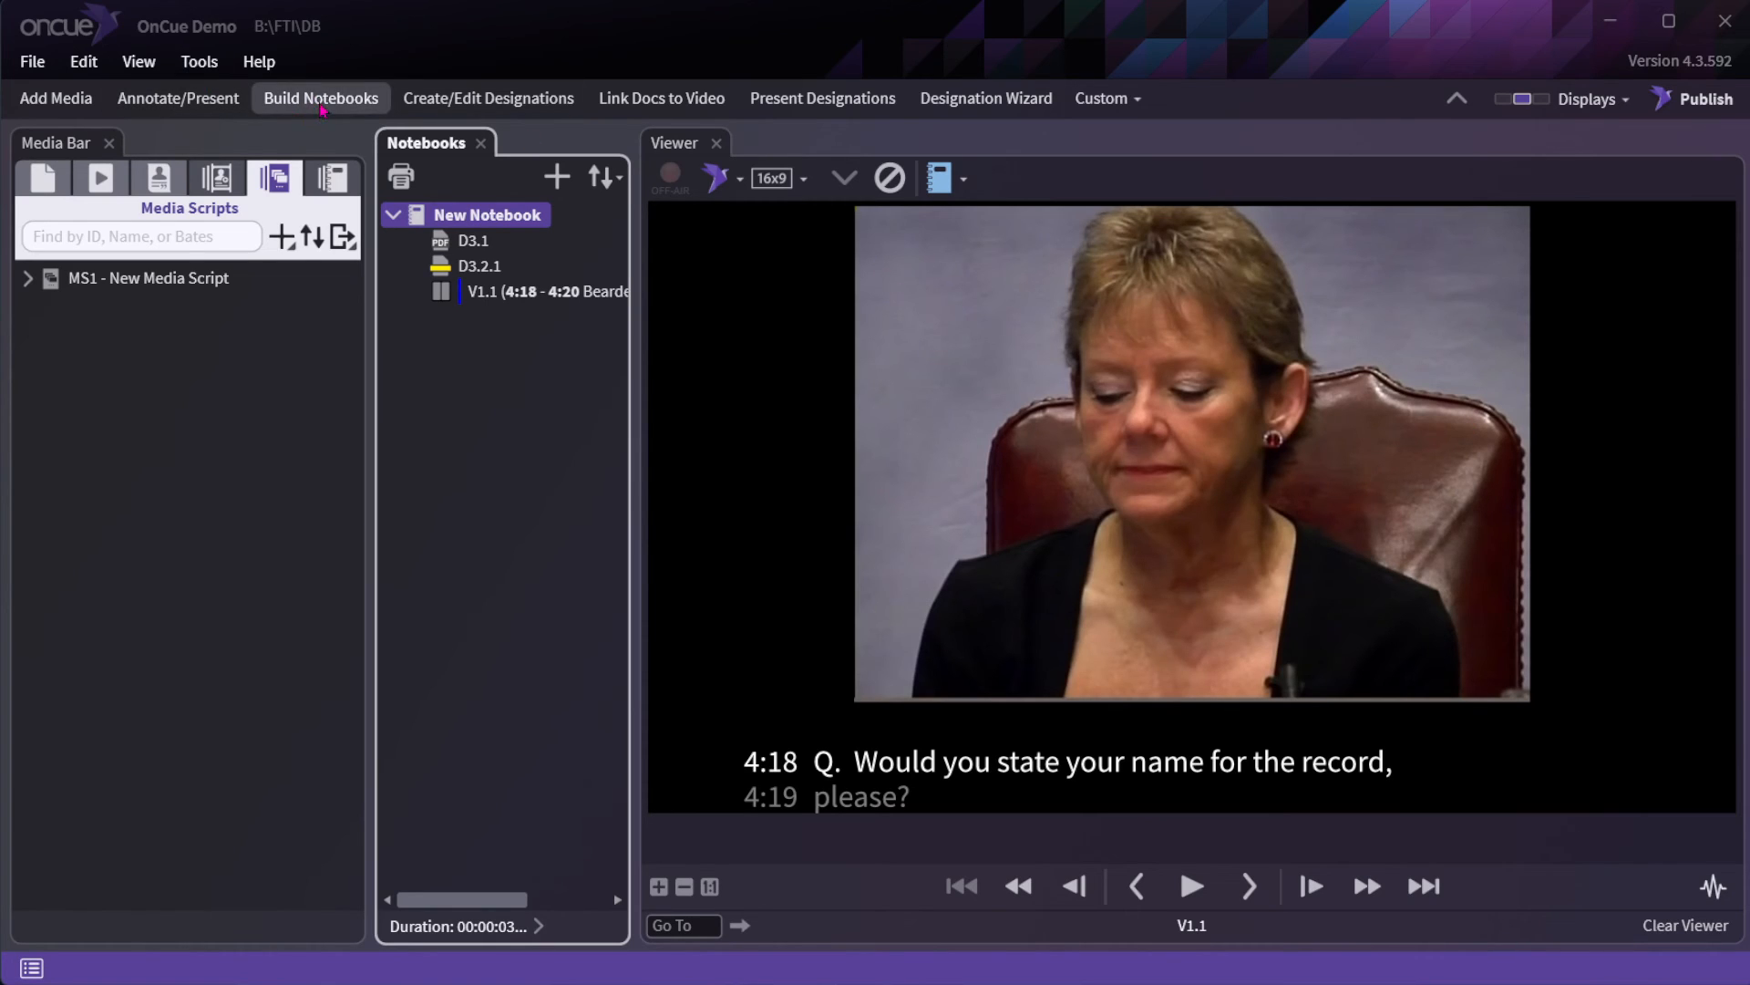
Switch to the Build Notebooks workspace, expand New Notebook and preview its items D3.1, D3.2.1 and V1.1.
{"action": "left_click", "coordinate": [321, 100]}
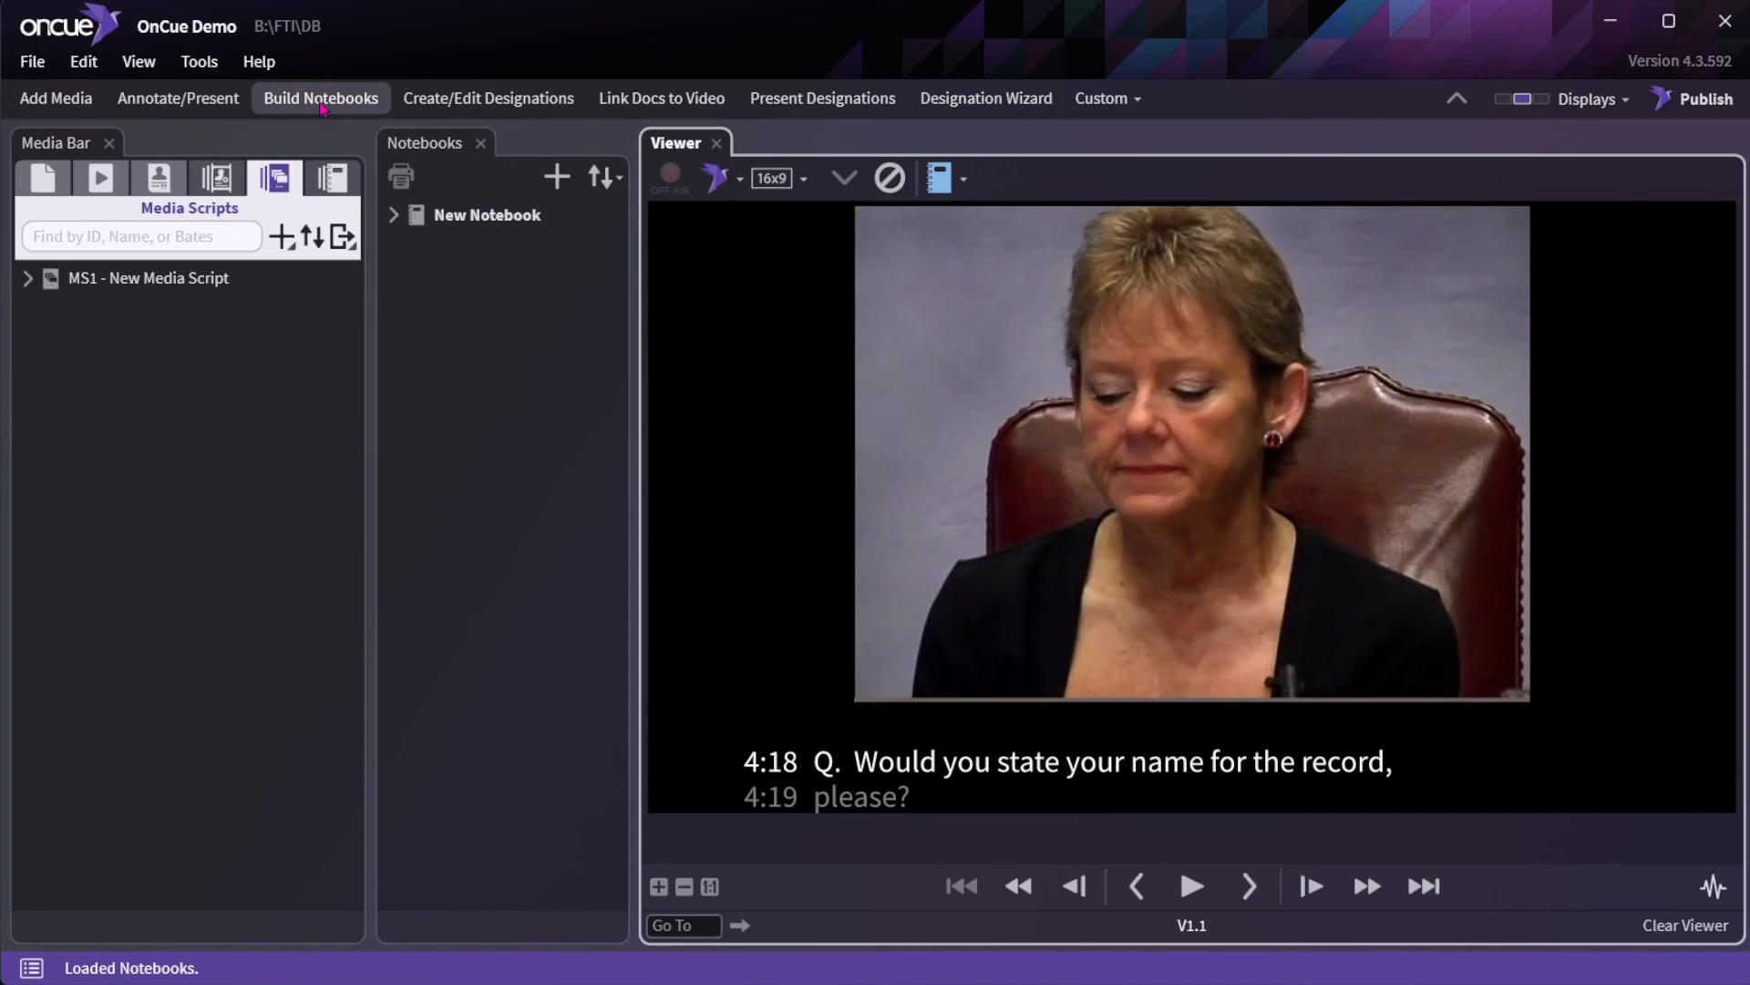
{"action": "left_click", "coordinate": [395, 215]}
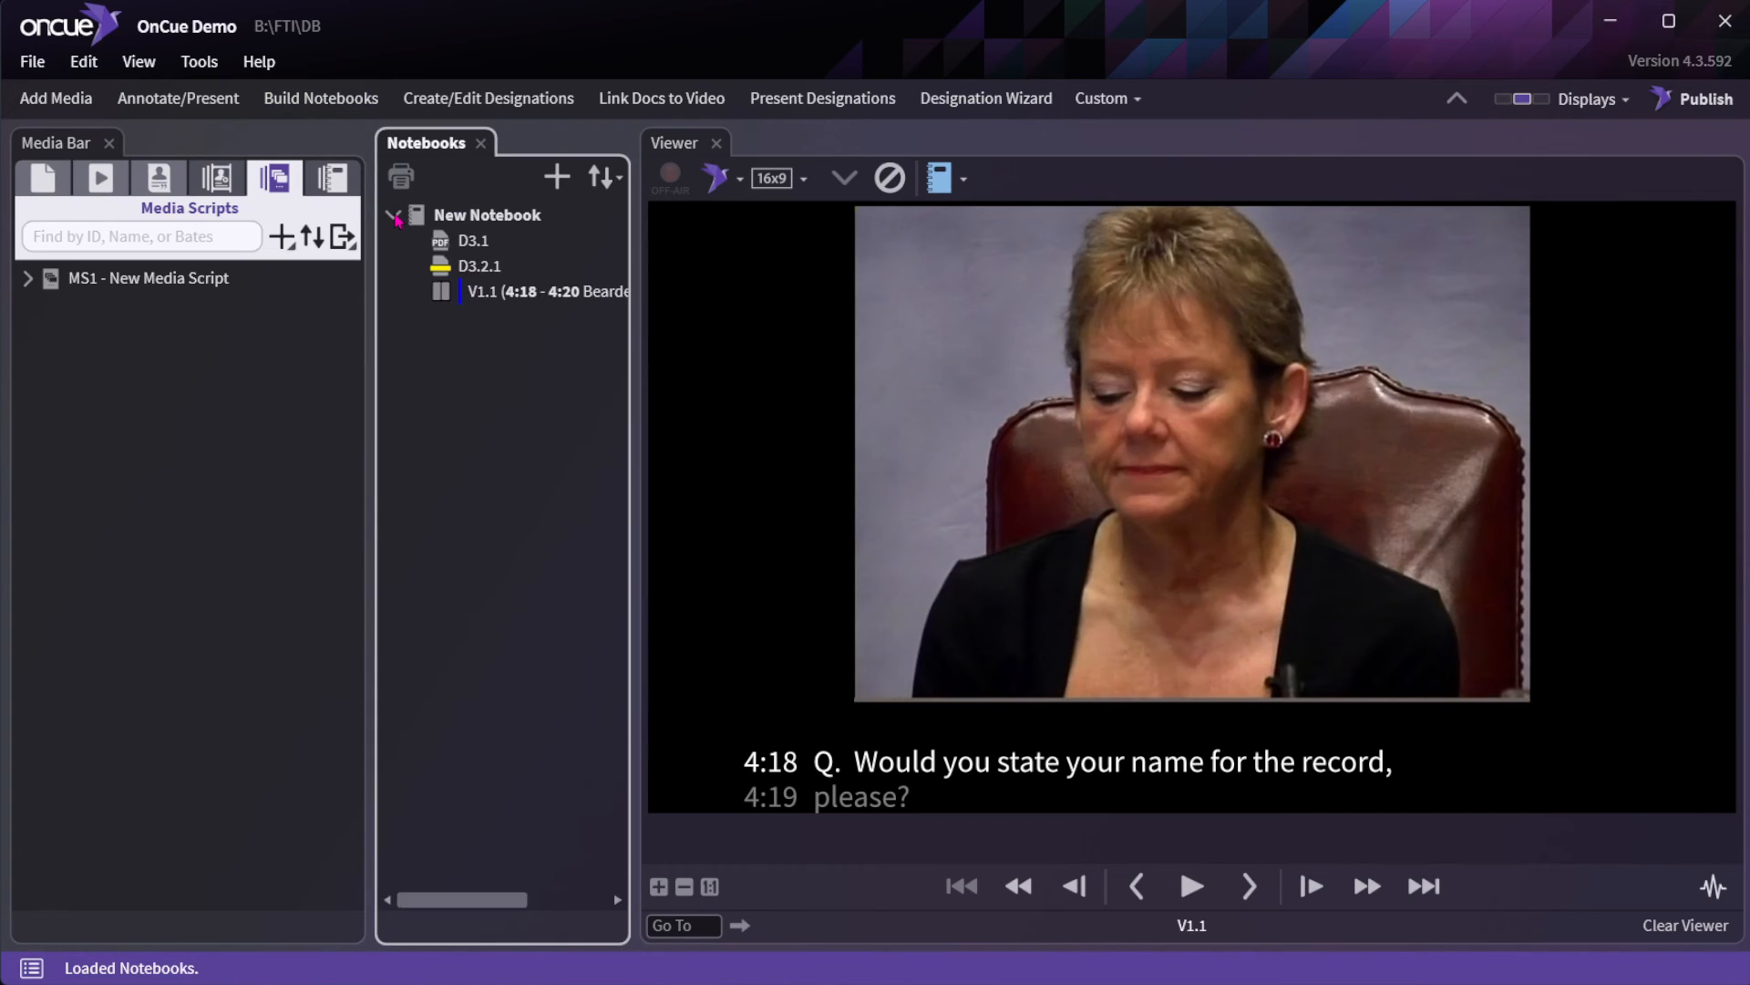
{"action": "double_click", "coordinate": [475, 248]}
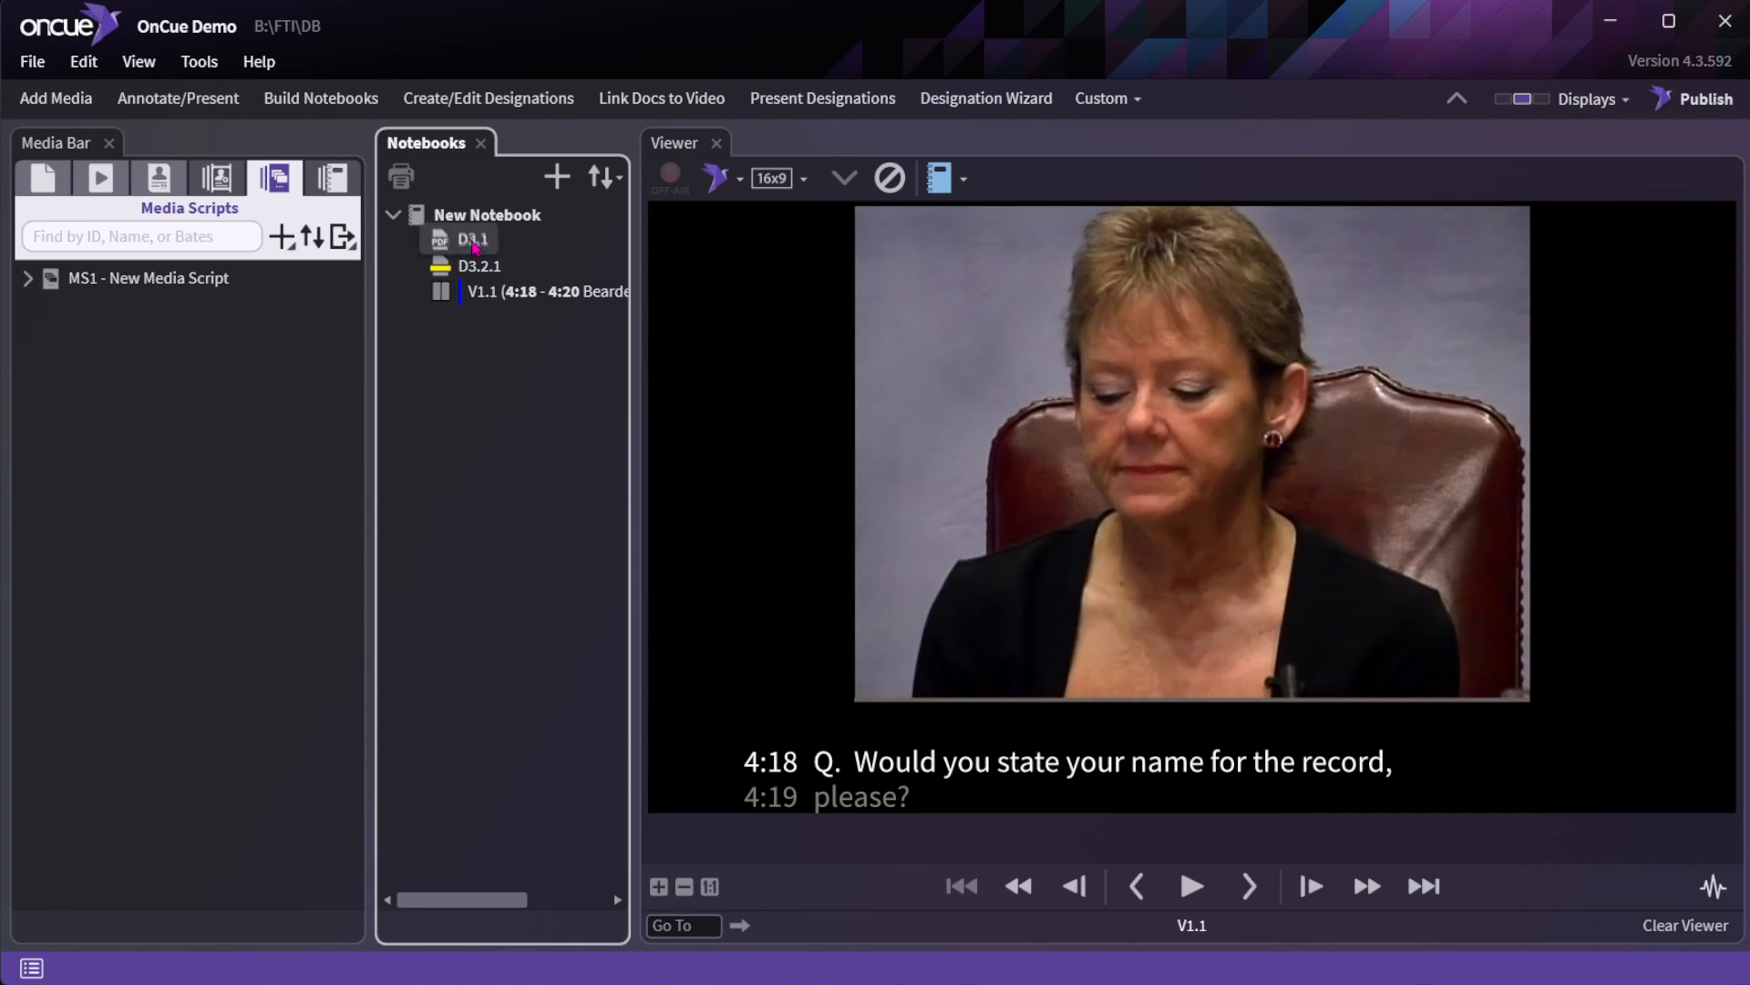
{"action": "double_click", "coordinate": [485, 268]}
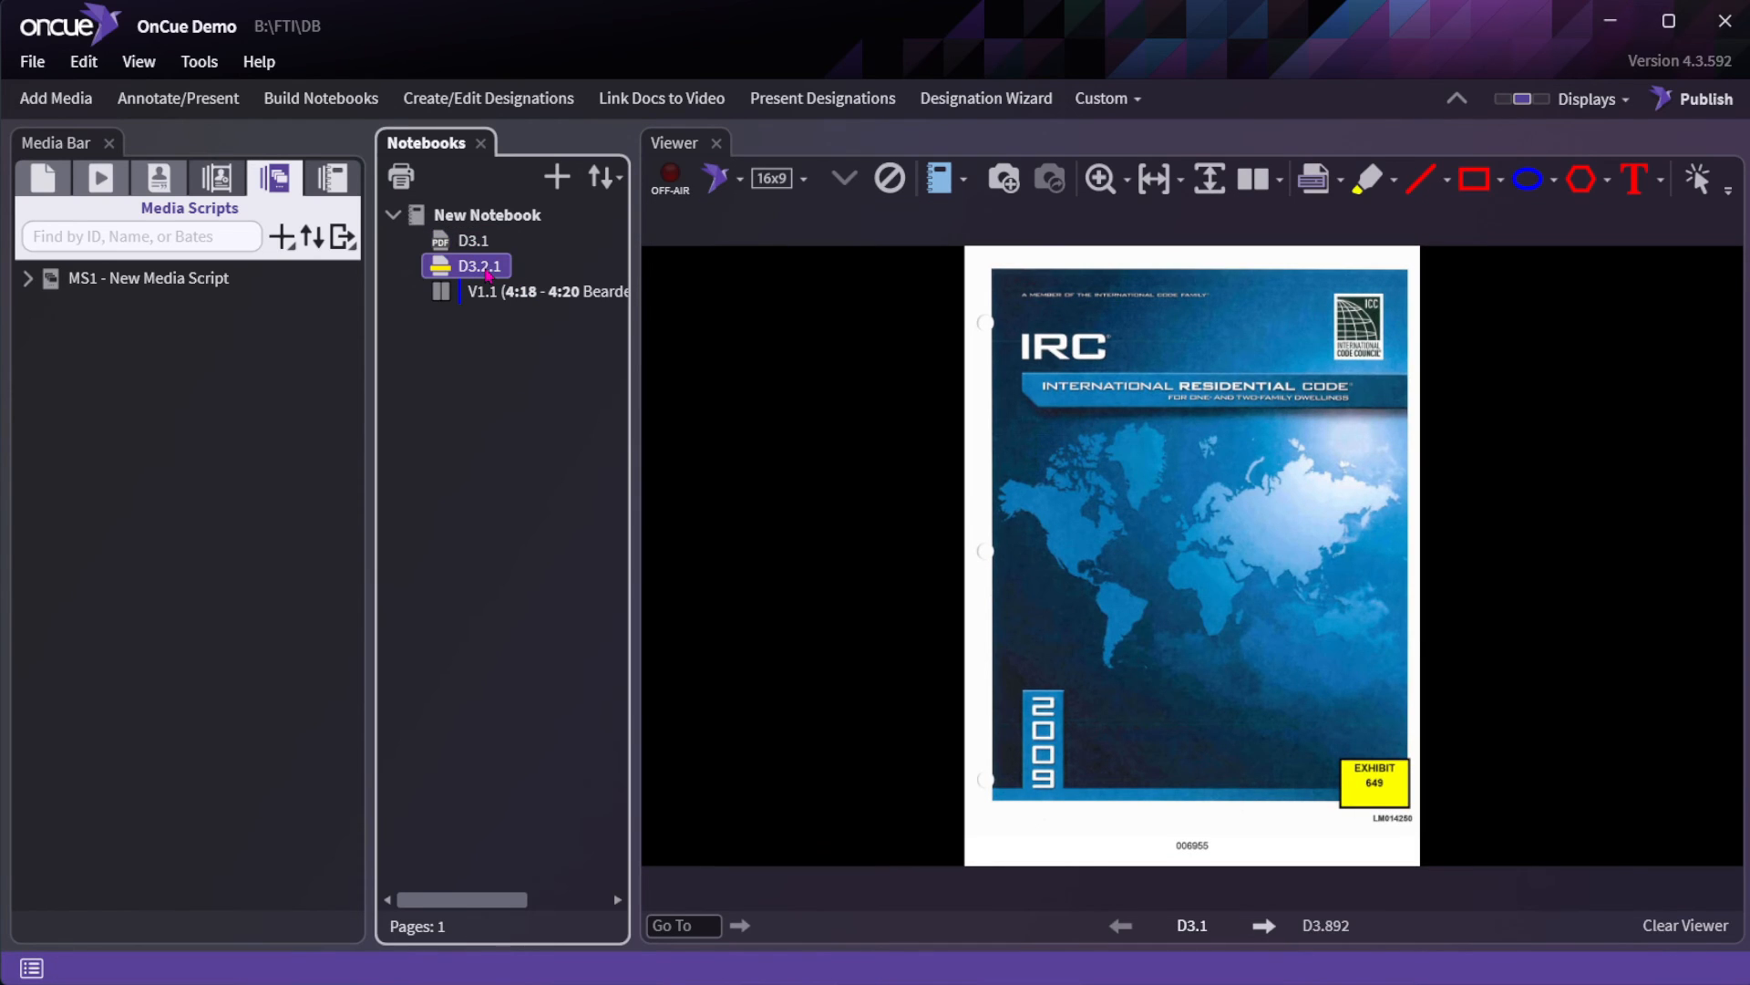
{"action": "double_click", "coordinate": [534, 294]}
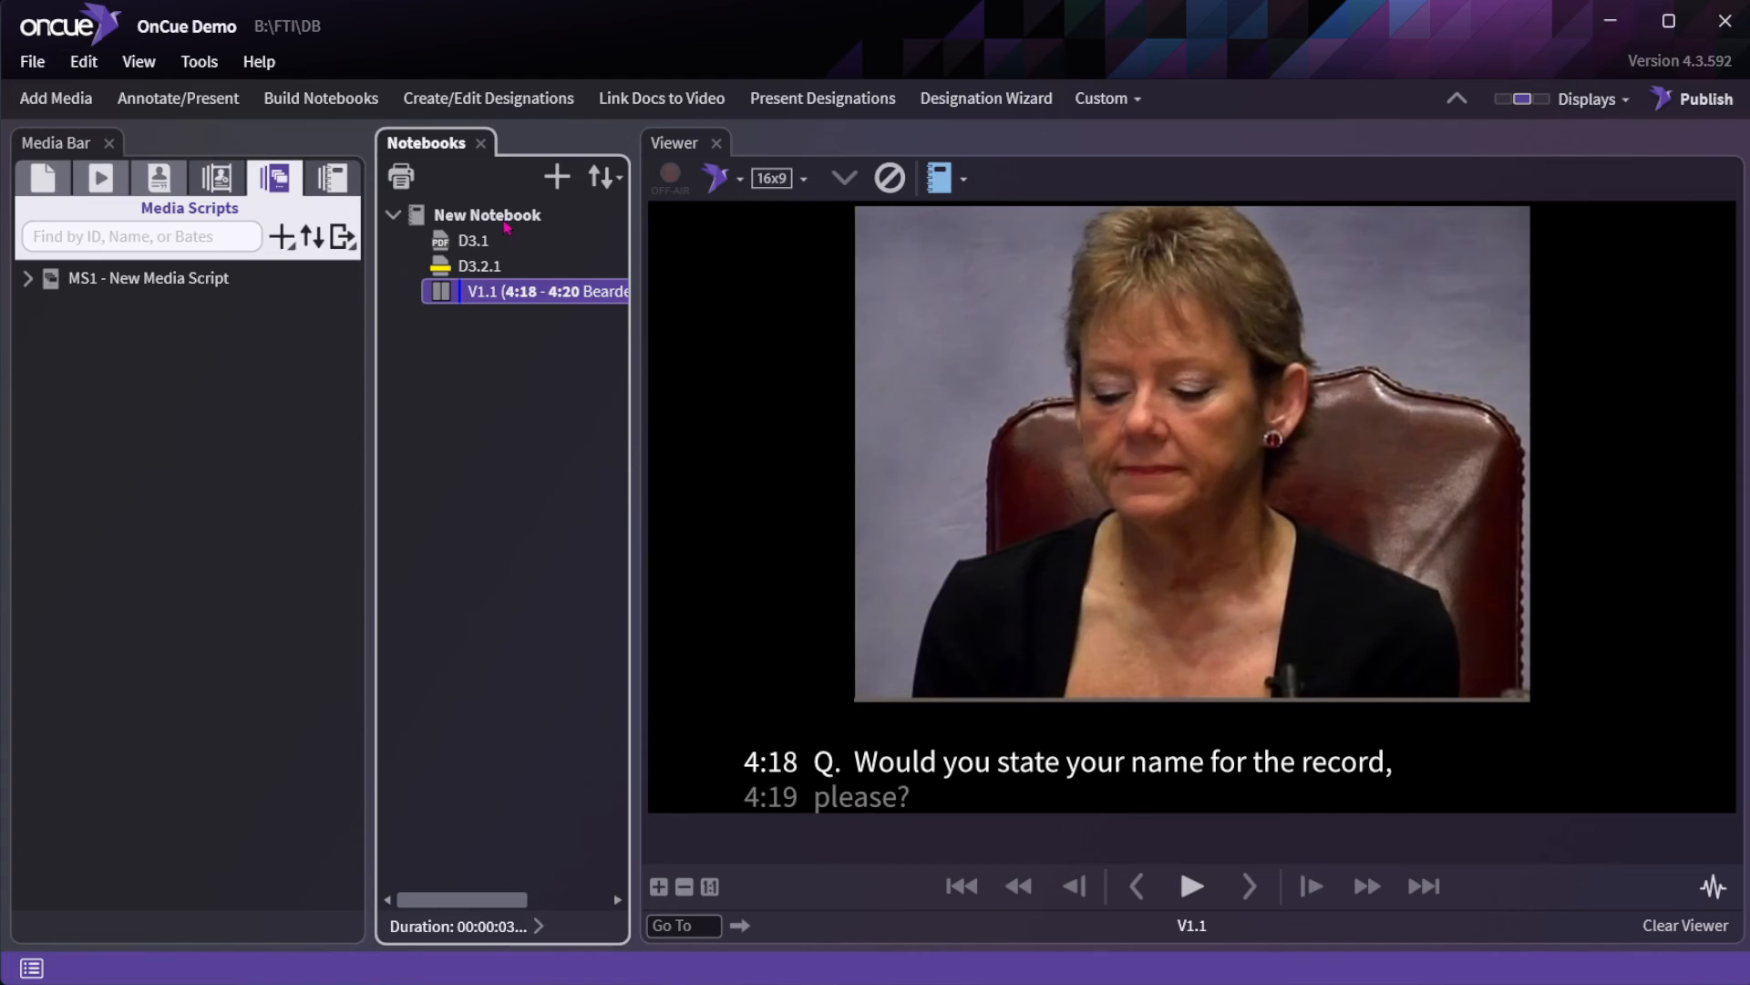
Print the whole New Notebook with Microsoft Print to PDF, replacing Notebook Report.pdf in the _reports folder.
{"action": "left_click", "coordinate": [506, 224]}
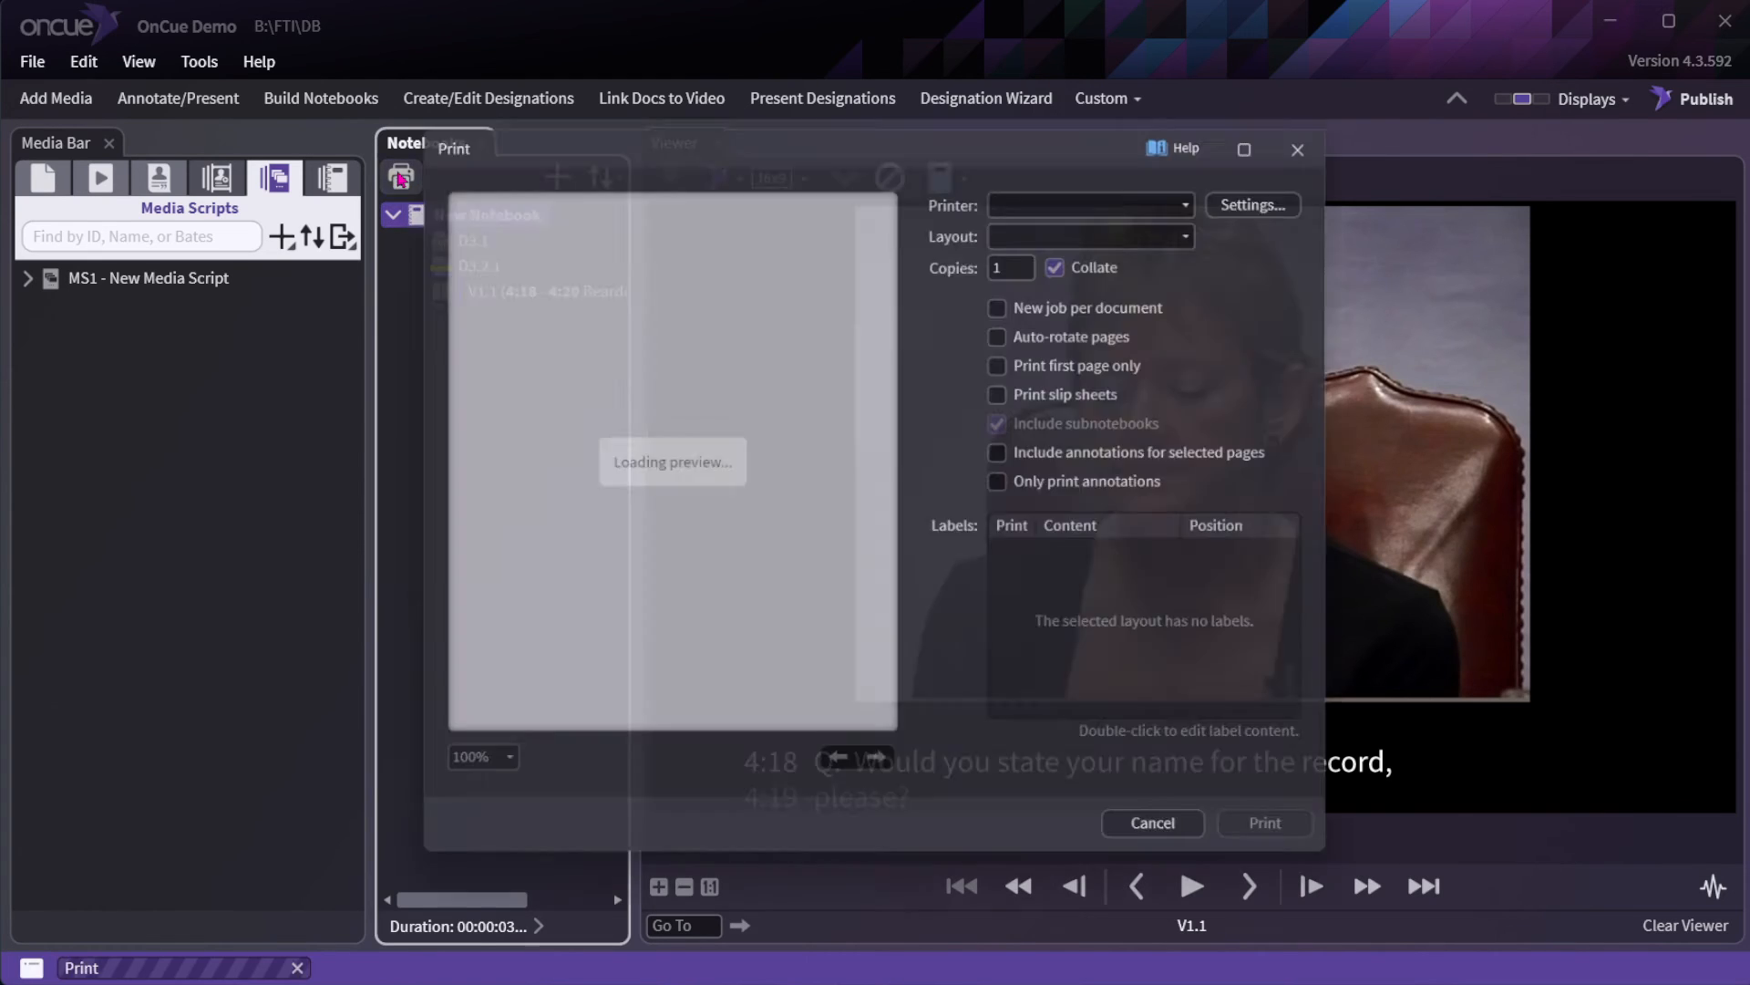
{"action": "left_click", "coordinate": [401, 177]}
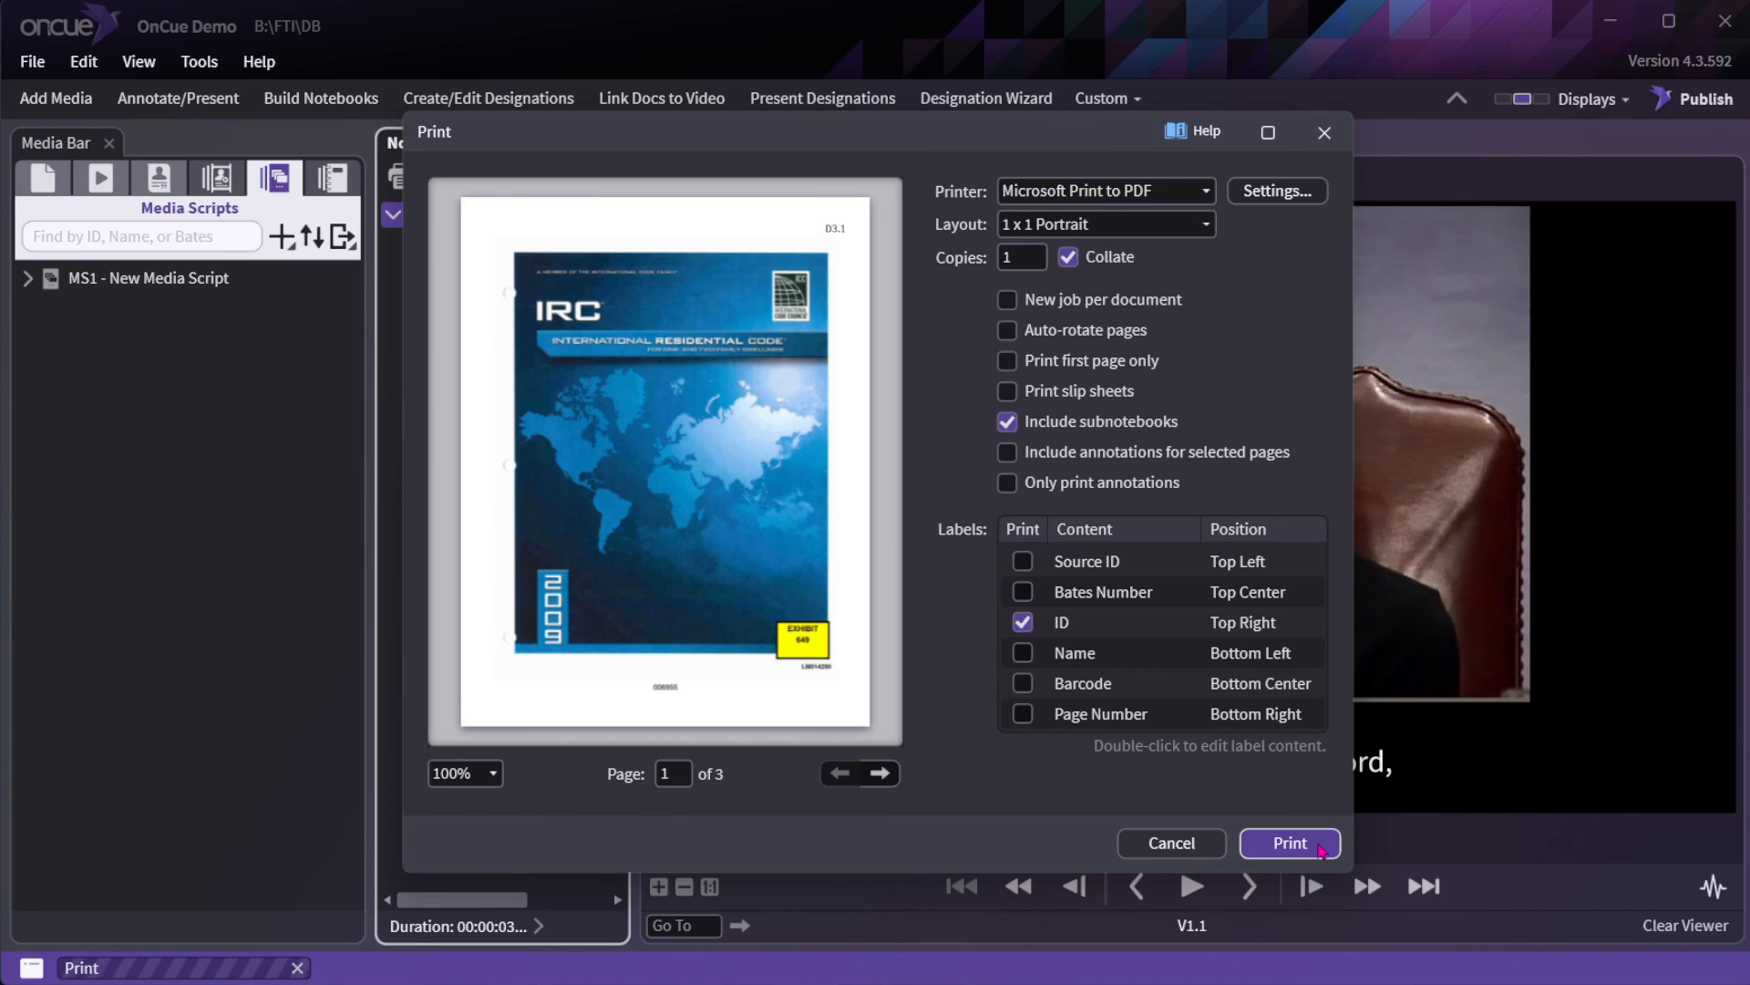
{"action": "left_click", "coordinate": [1319, 847]}
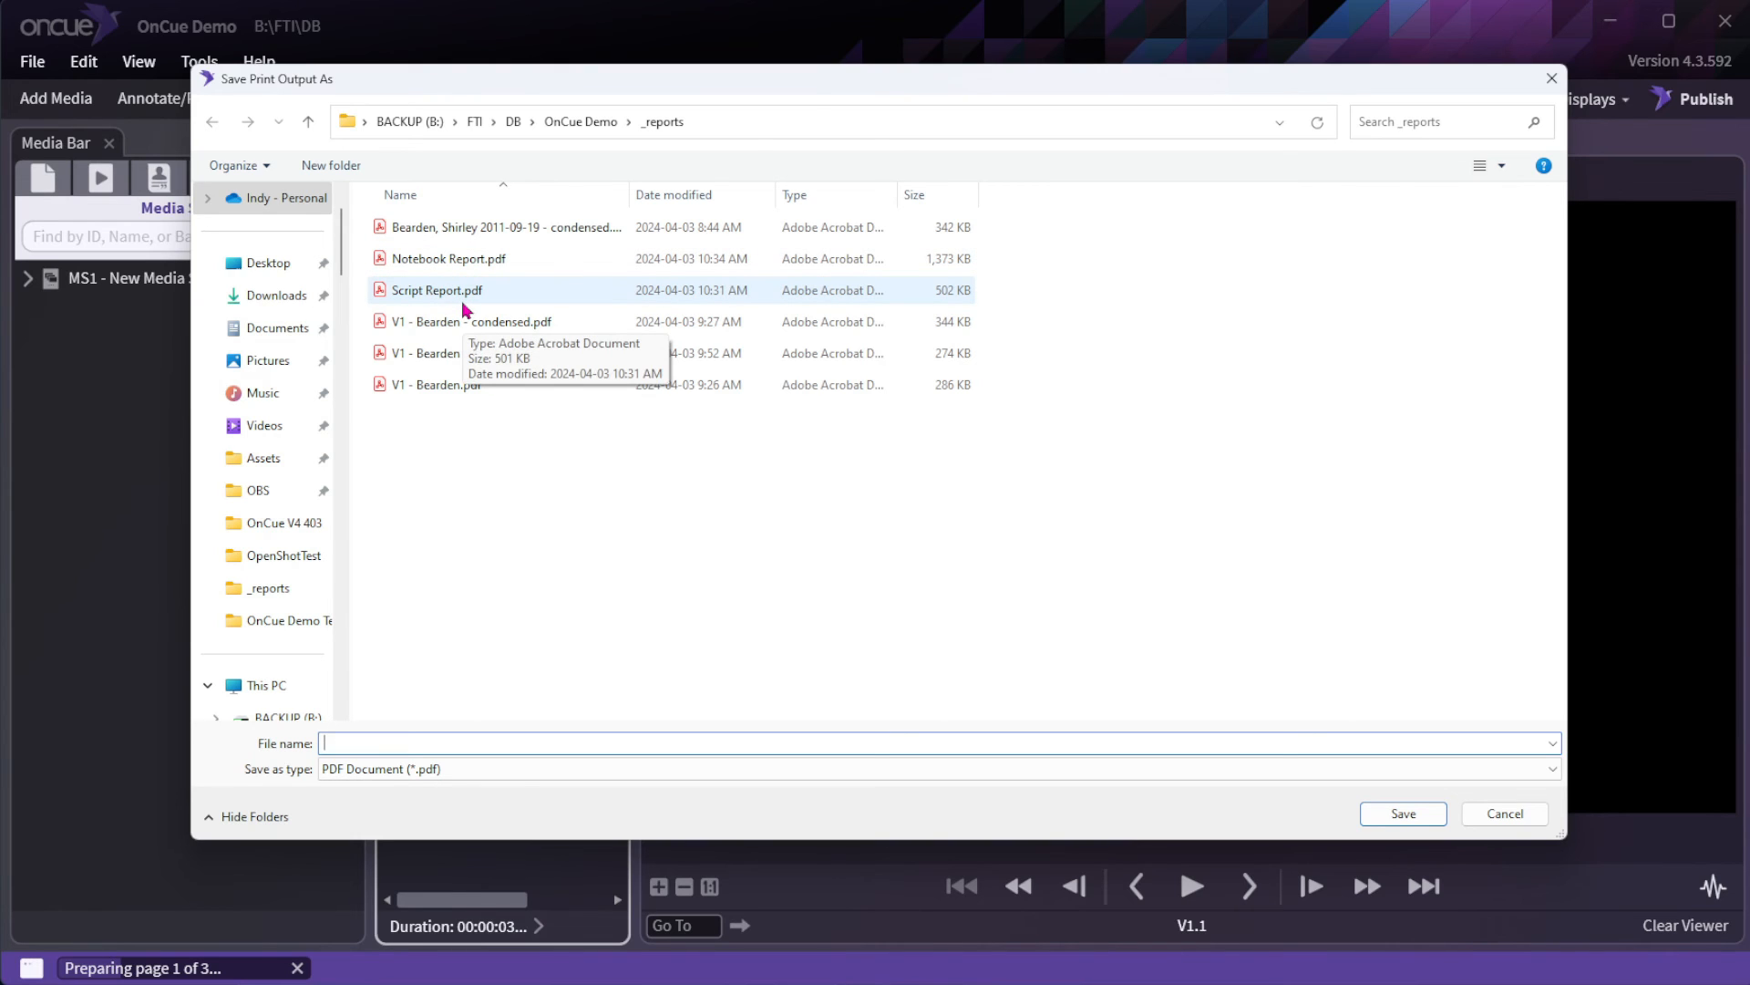
{"action": "left_click", "coordinate": [447, 263]}
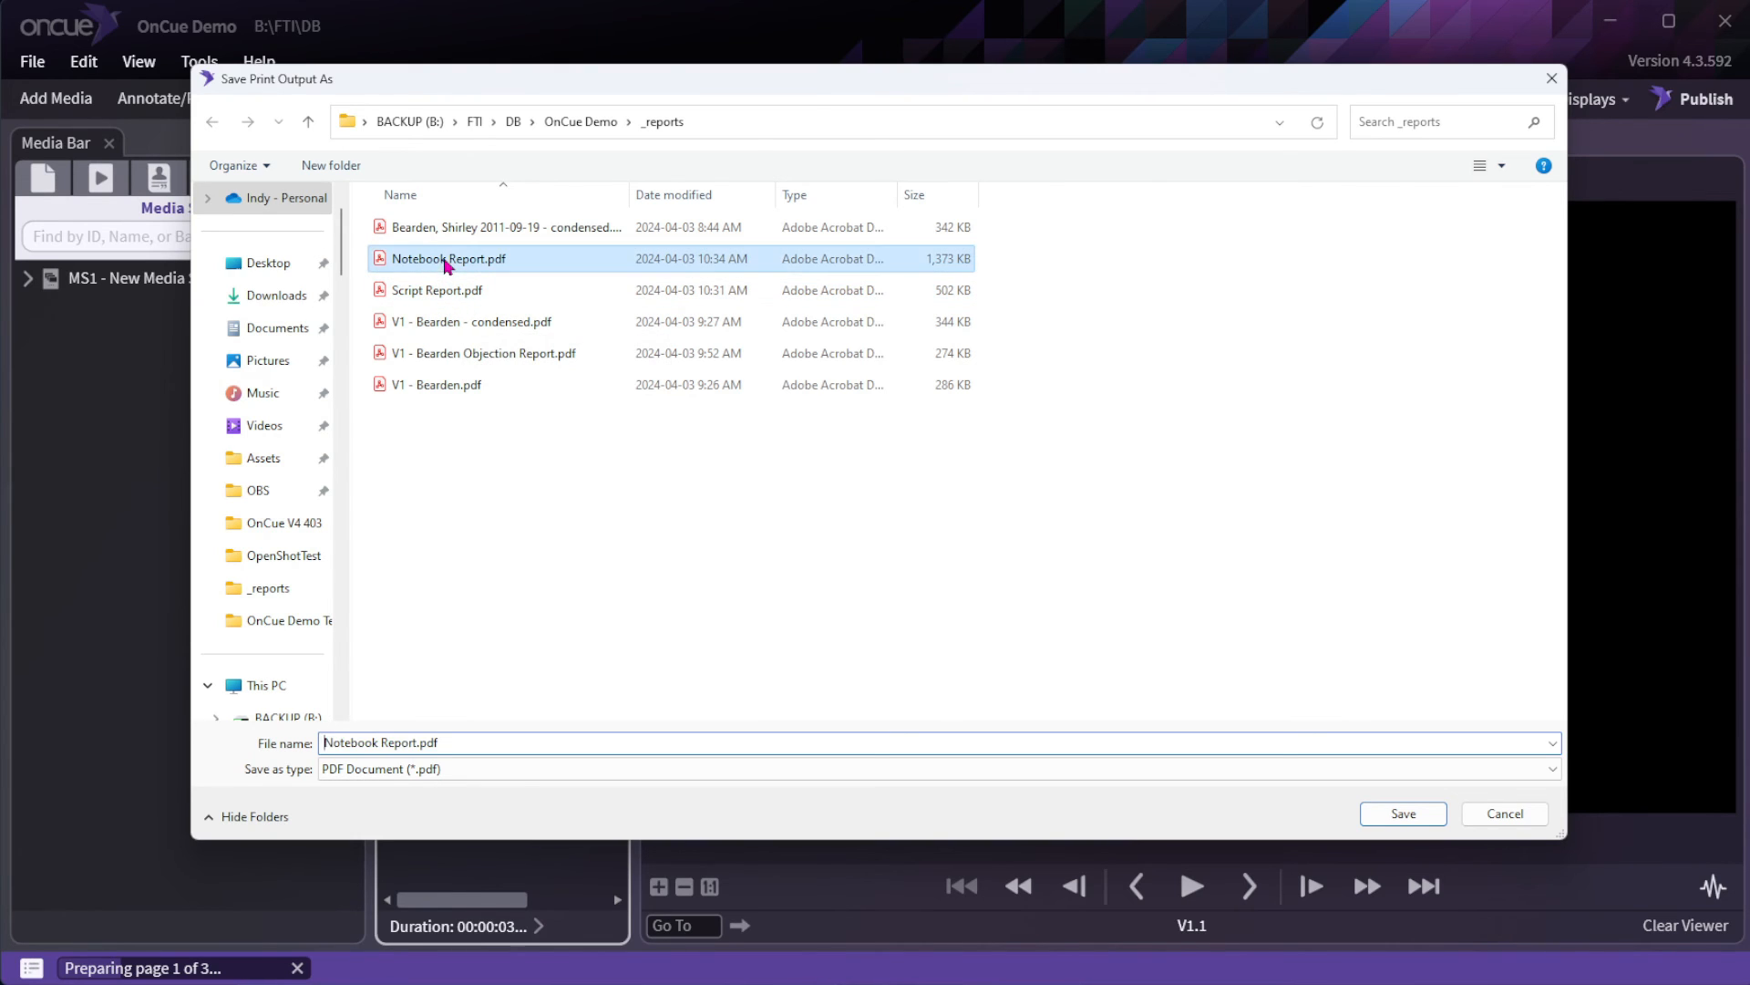
{"action": "left_click", "coordinate": [1417, 816]}
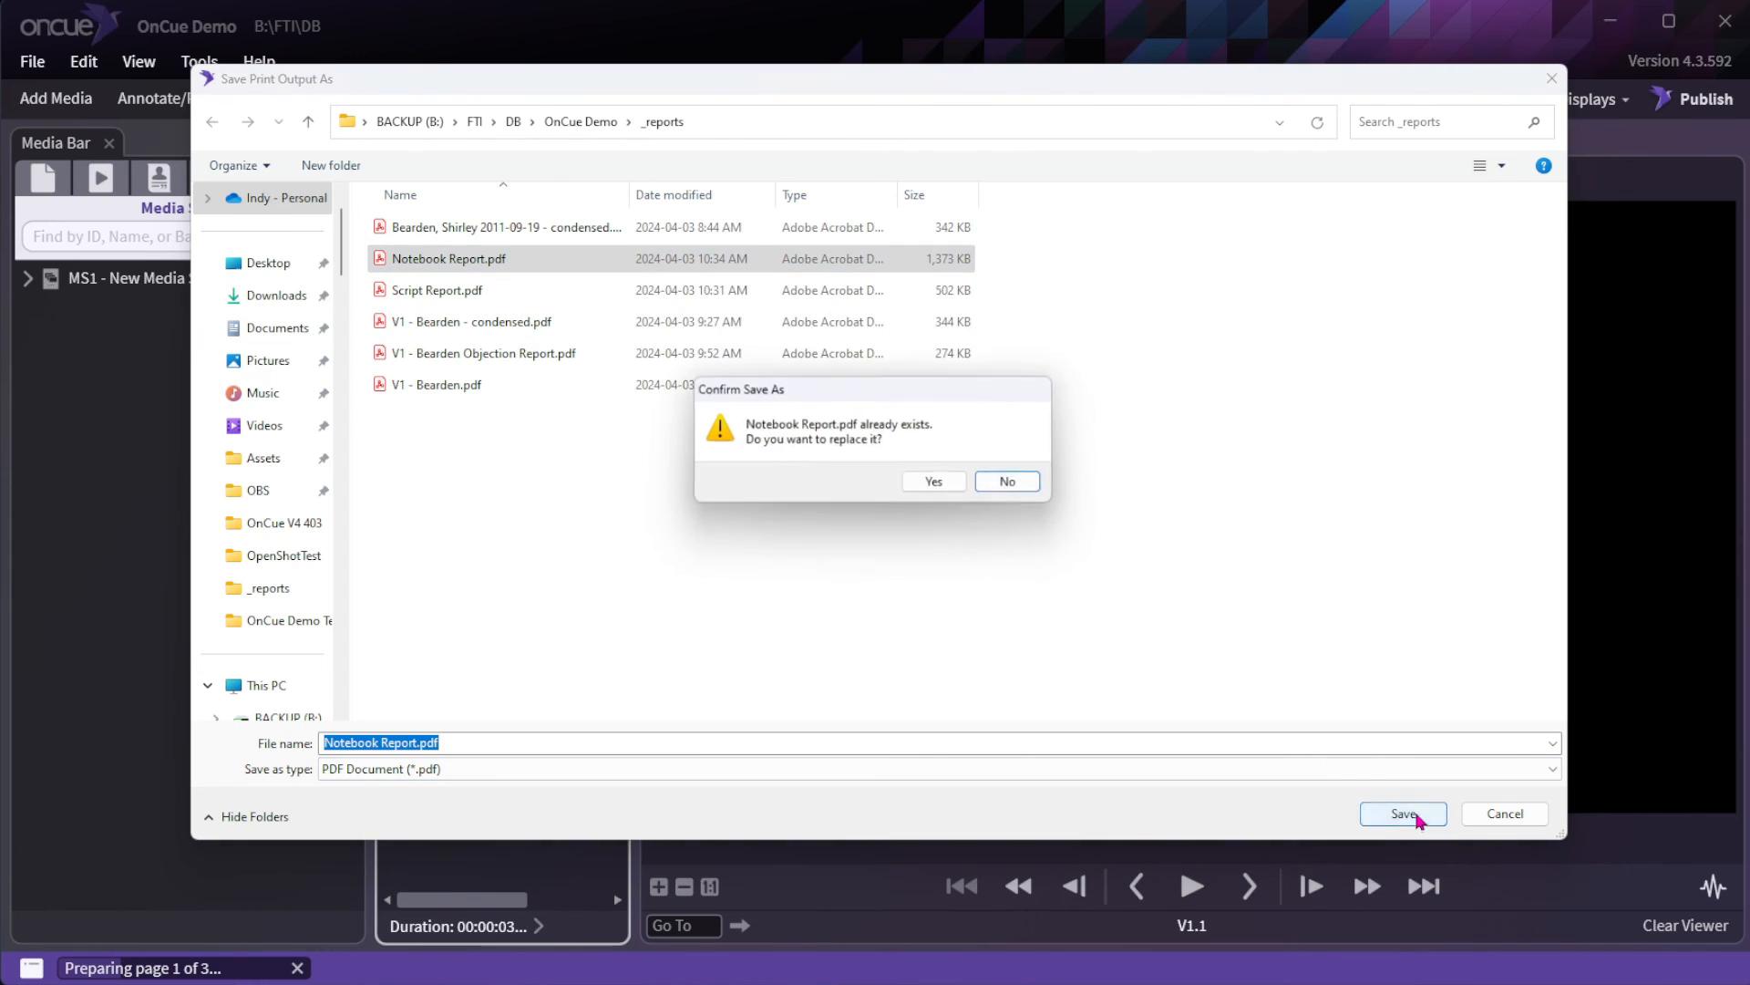
{"action": "left_click", "coordinate": [938, 483]}
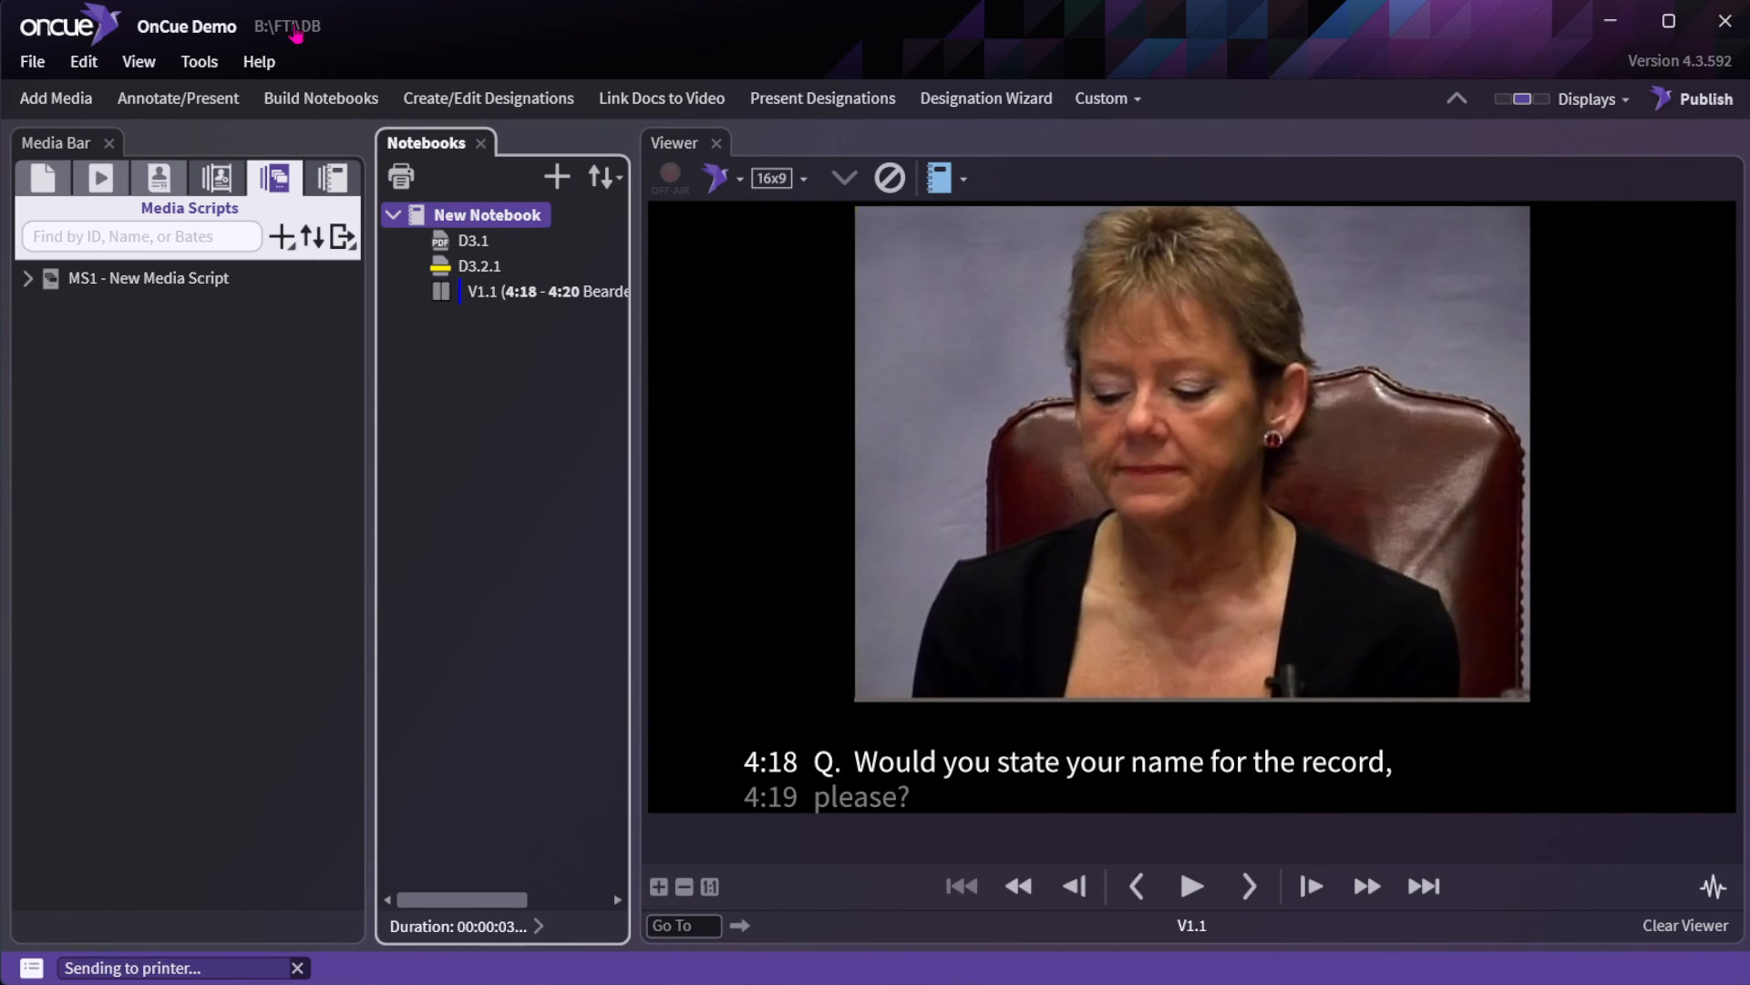
Open Notebook Report.pdf from the case's _reports folder, review all its pages at reduced zoom and close it.
{"action": "left_click", "coordinate": [296, 34]}
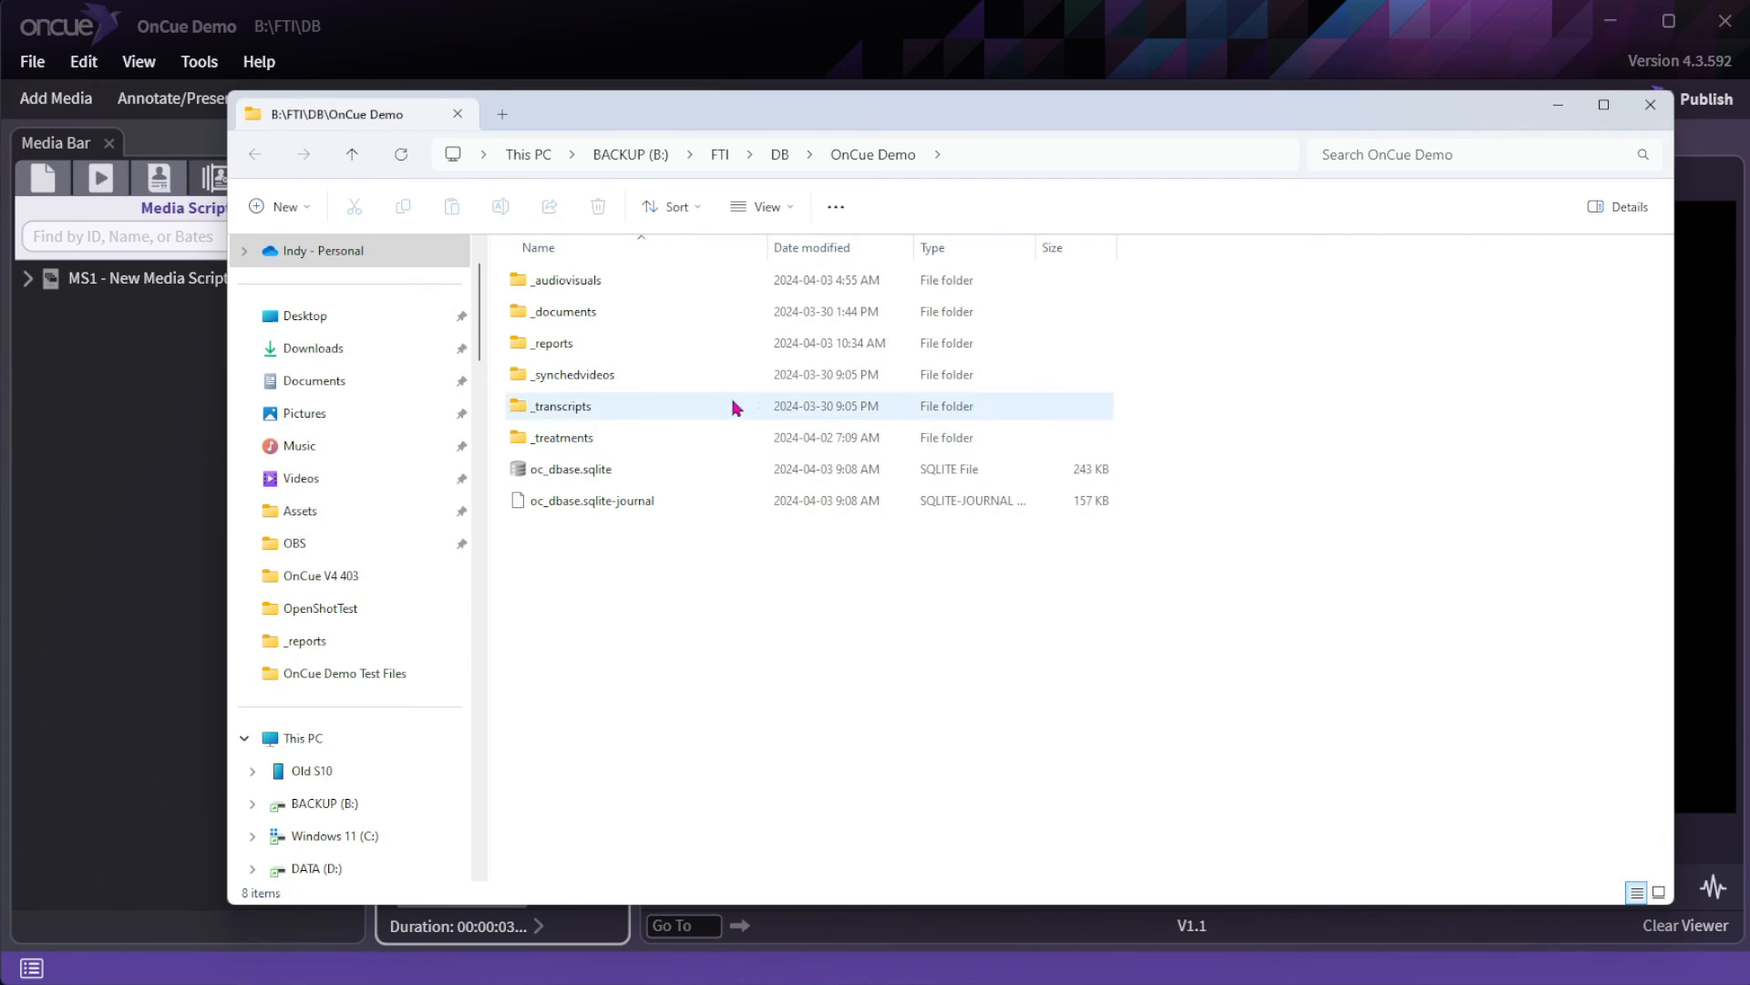
{"action": "double_click", "coordinate": [557, 352]}
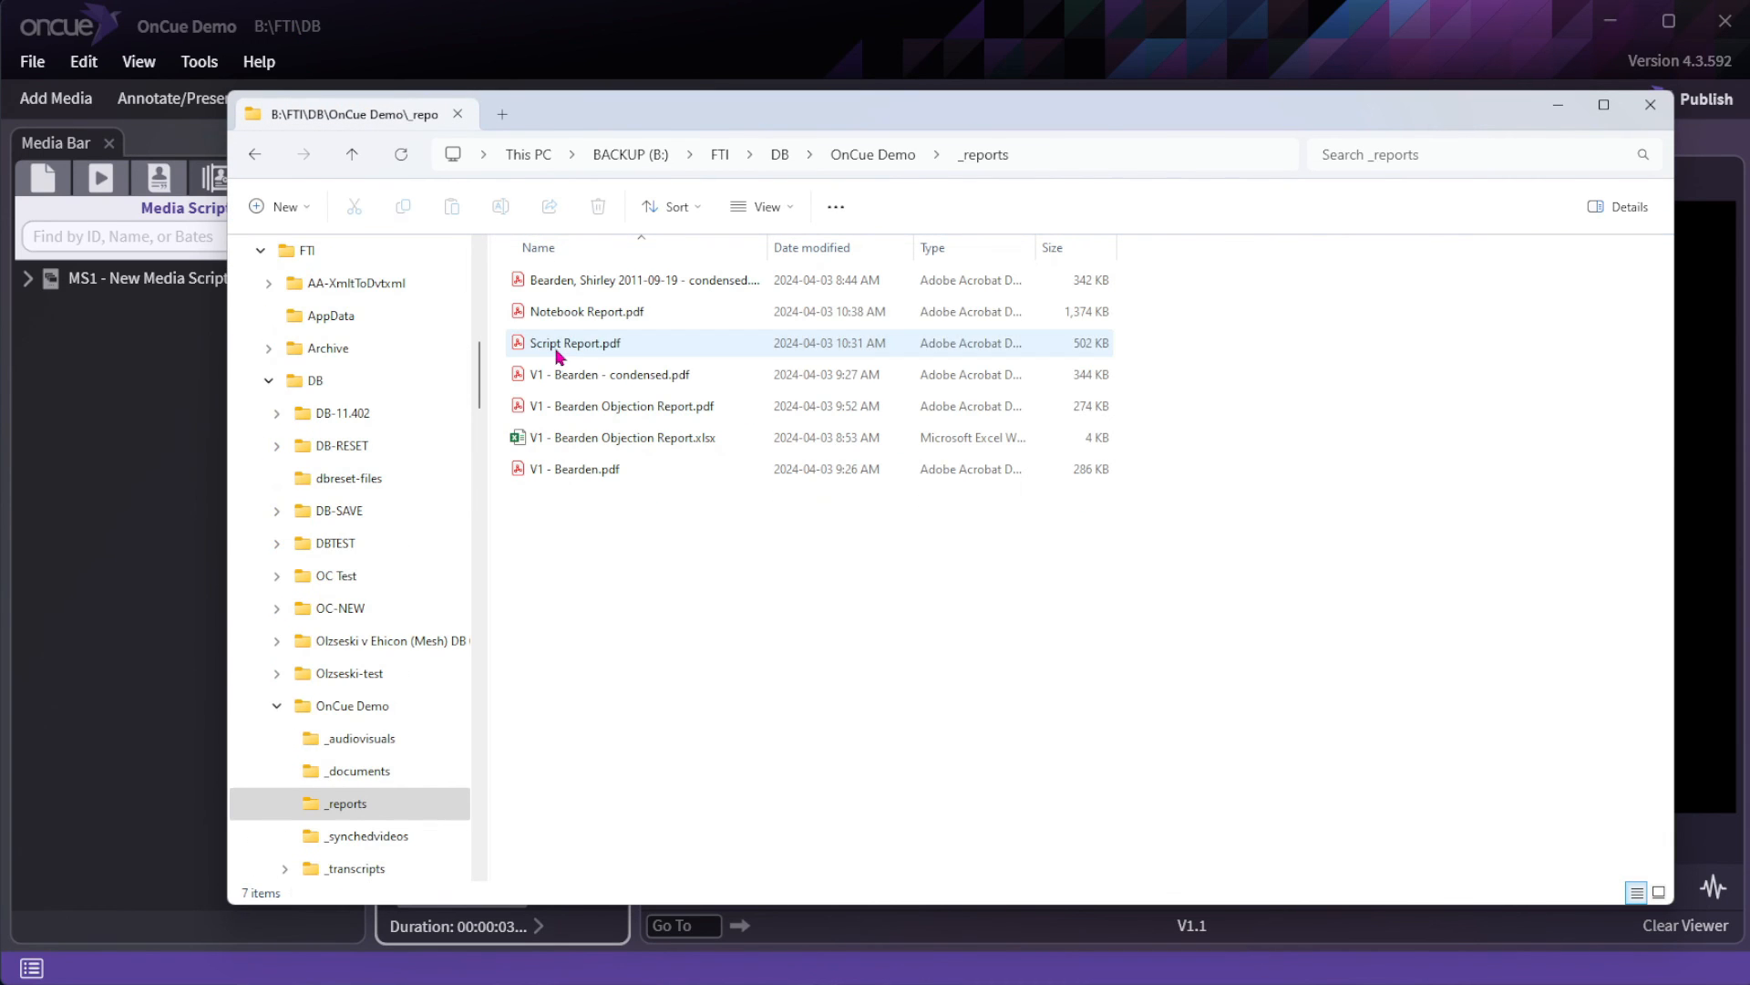
{"action": "left_click", "coordinate": [596, 319]}
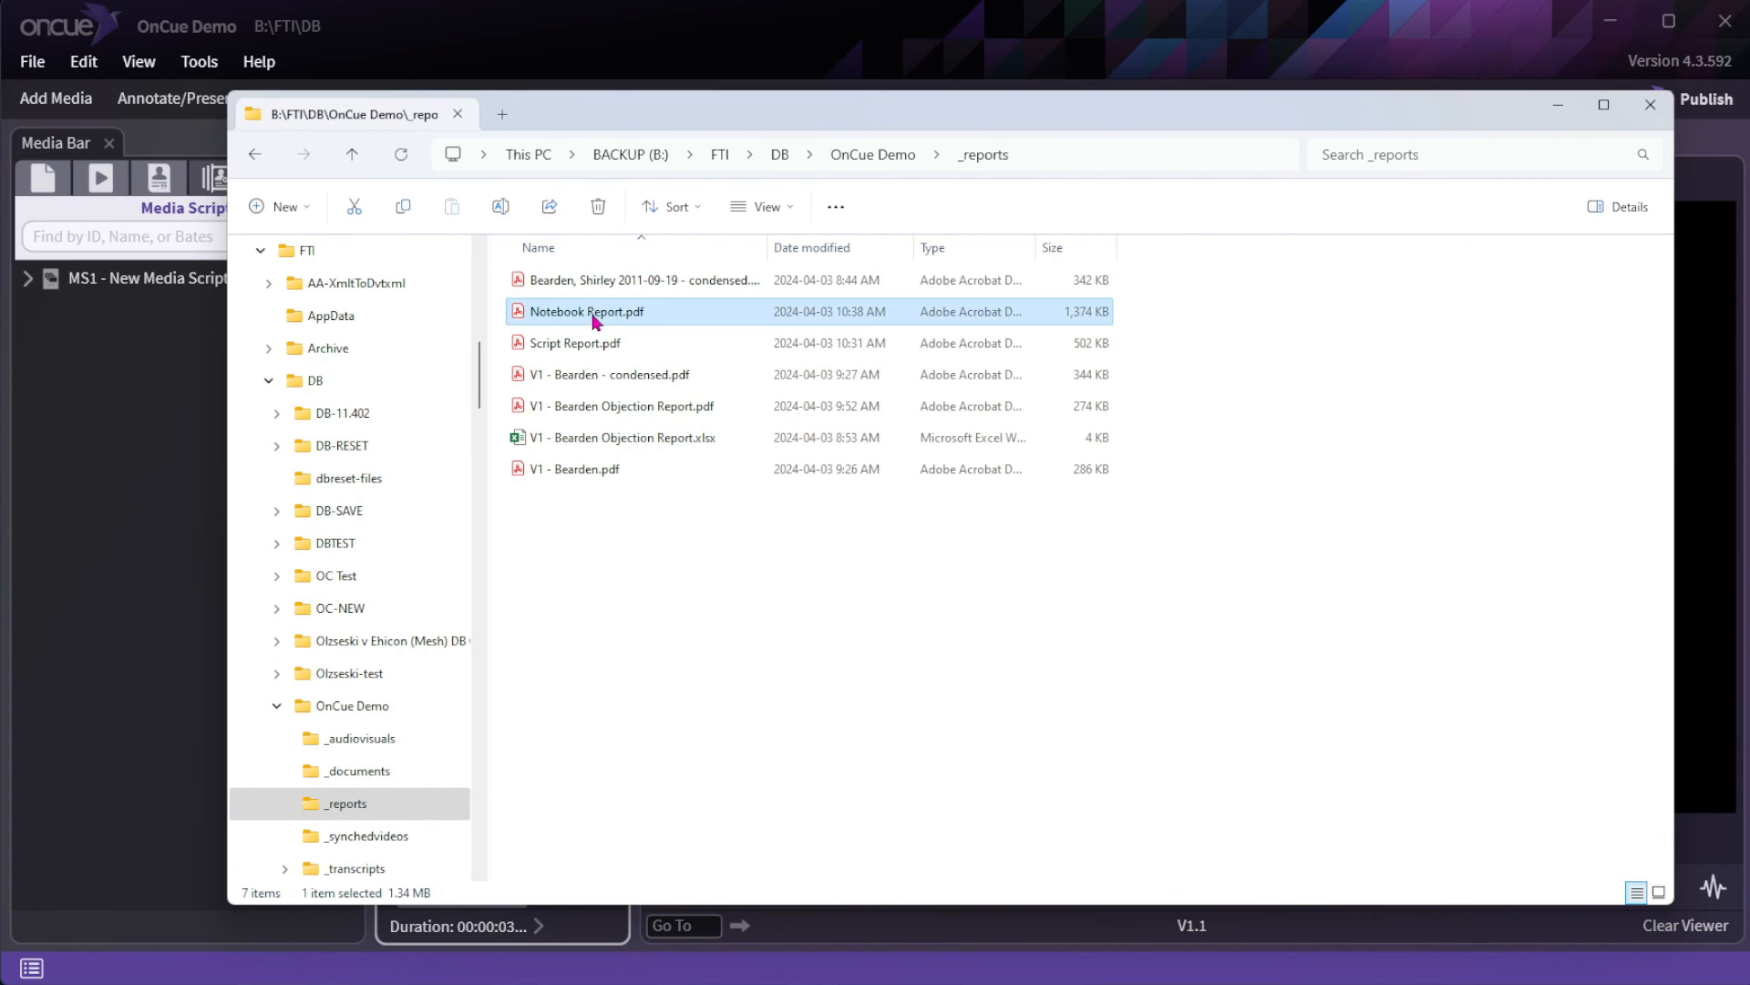
{"action": "double_click", "coordinate": [593, 315]}
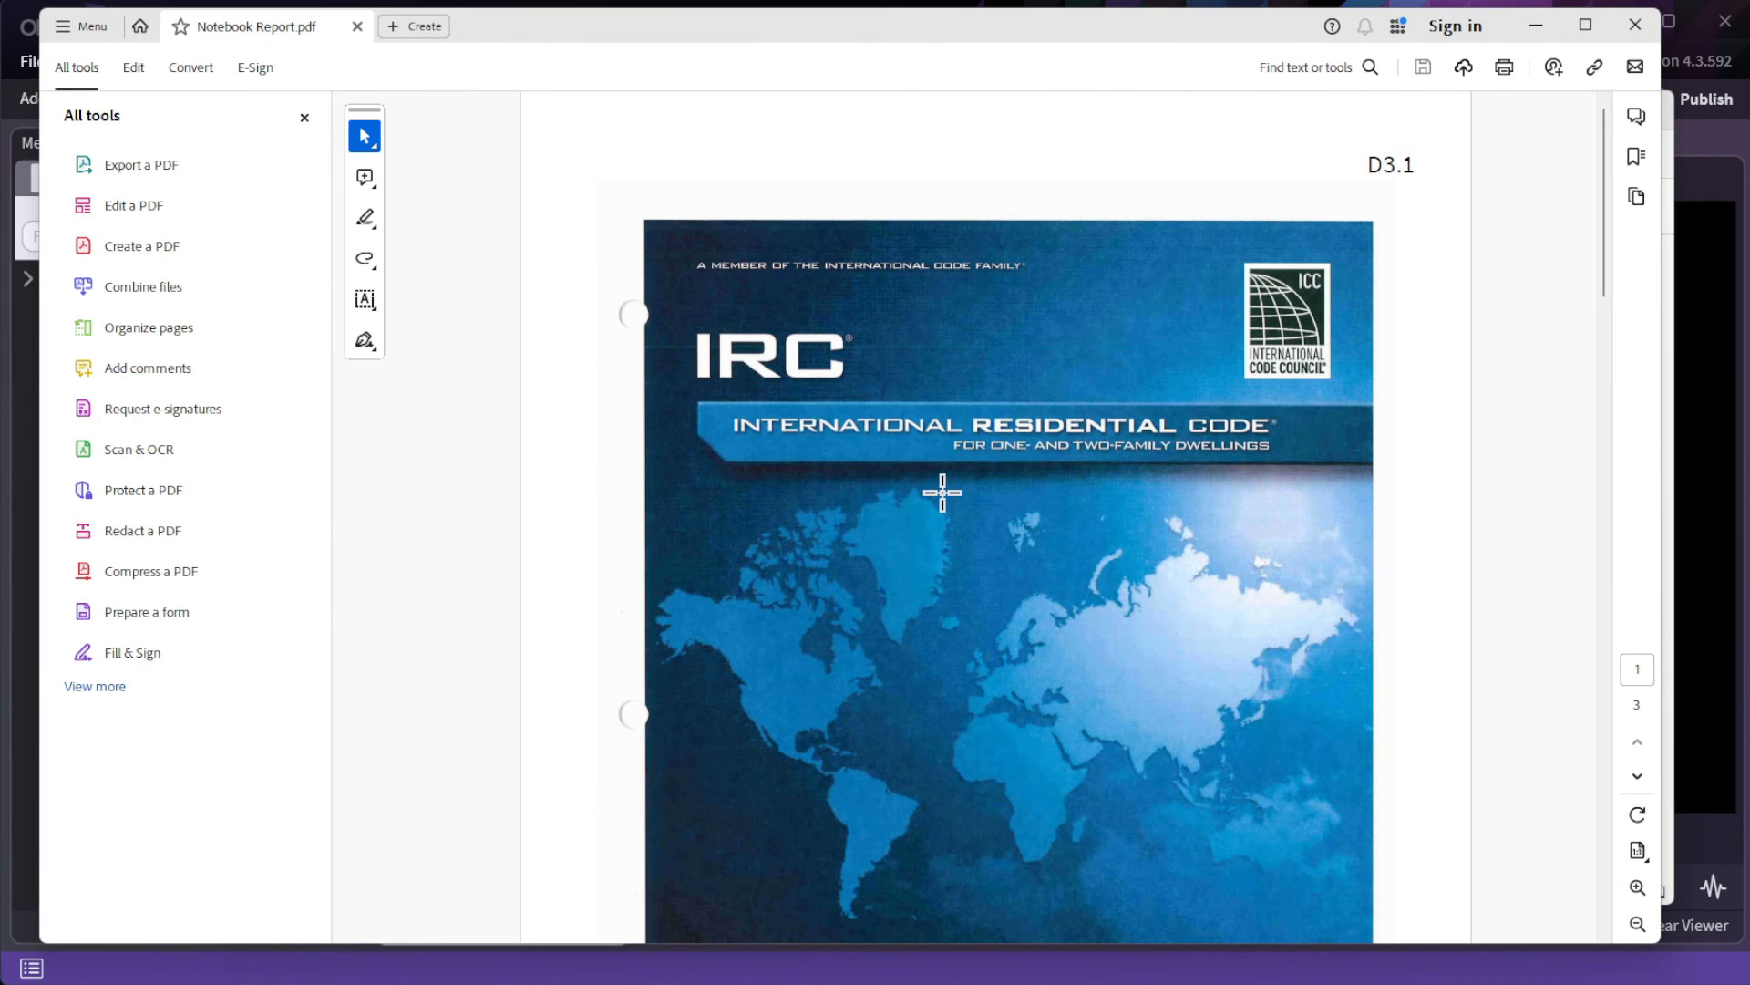
{"action": "scroll", "coordinate": [942, 492], "scroll_direction": "down", "scroll_amount": 5, "text": "ctrl"}
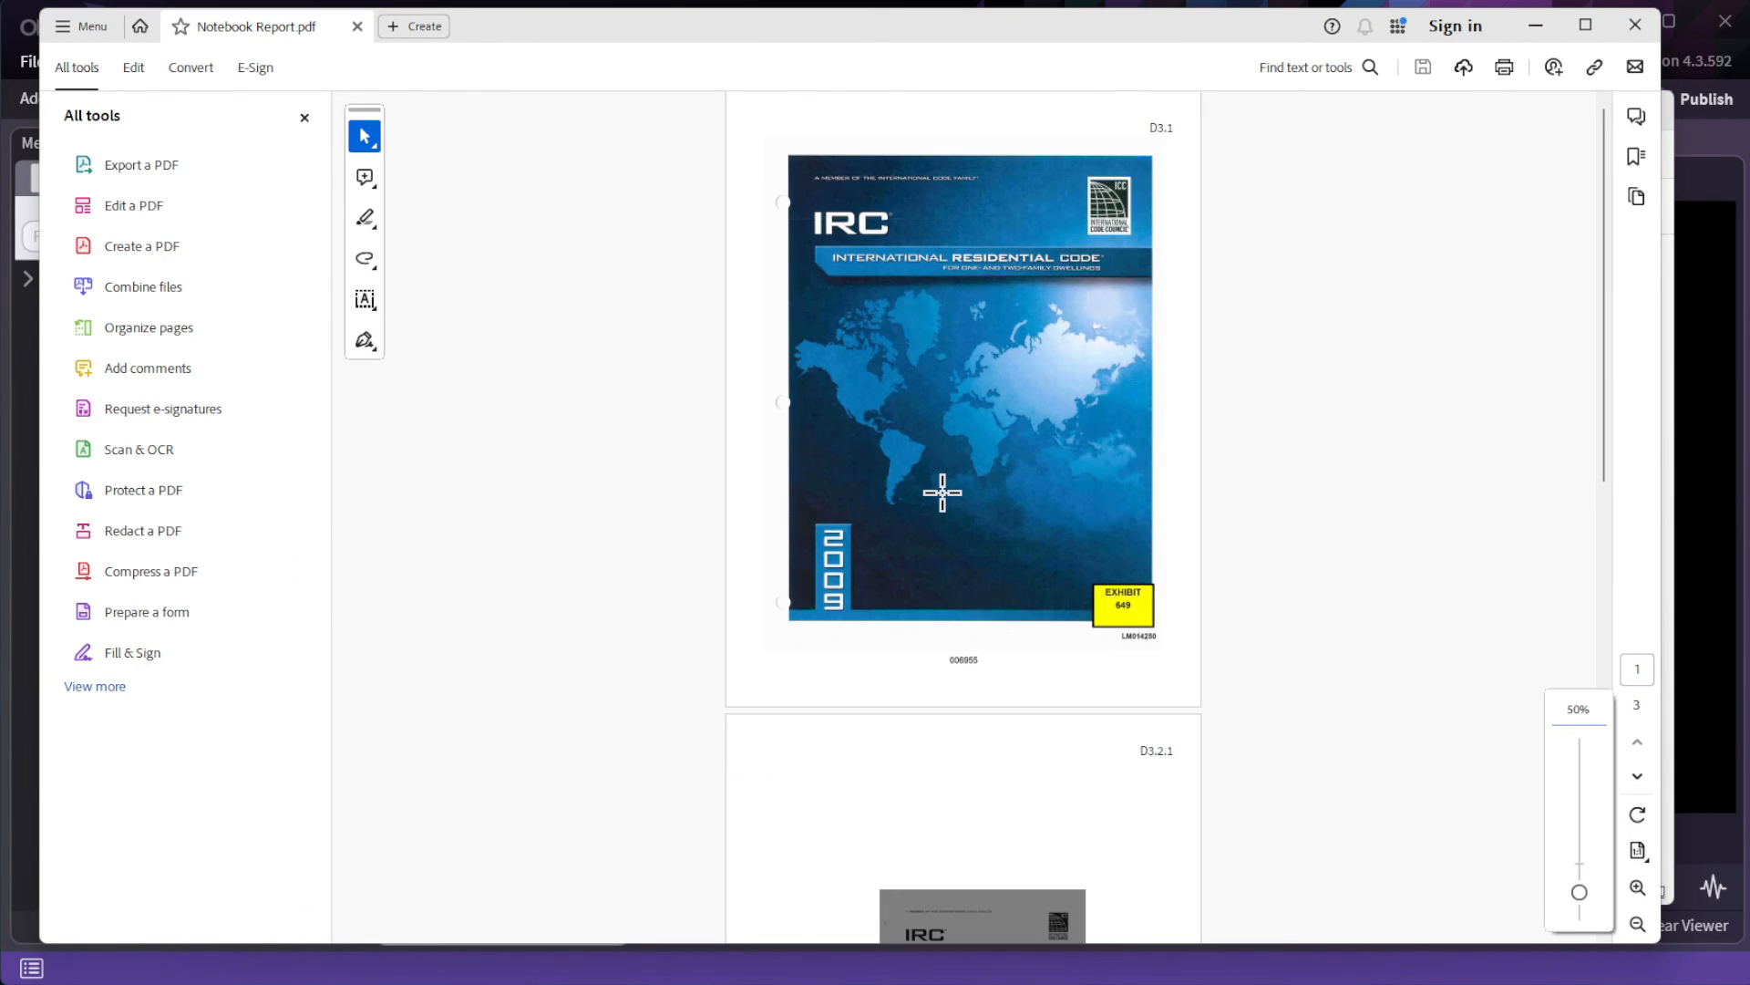
{"action": "scroll", "coordinate": [1060, 506], "scroll_direction": "down", "scroll_amount": 1, "text": "ctrl"}
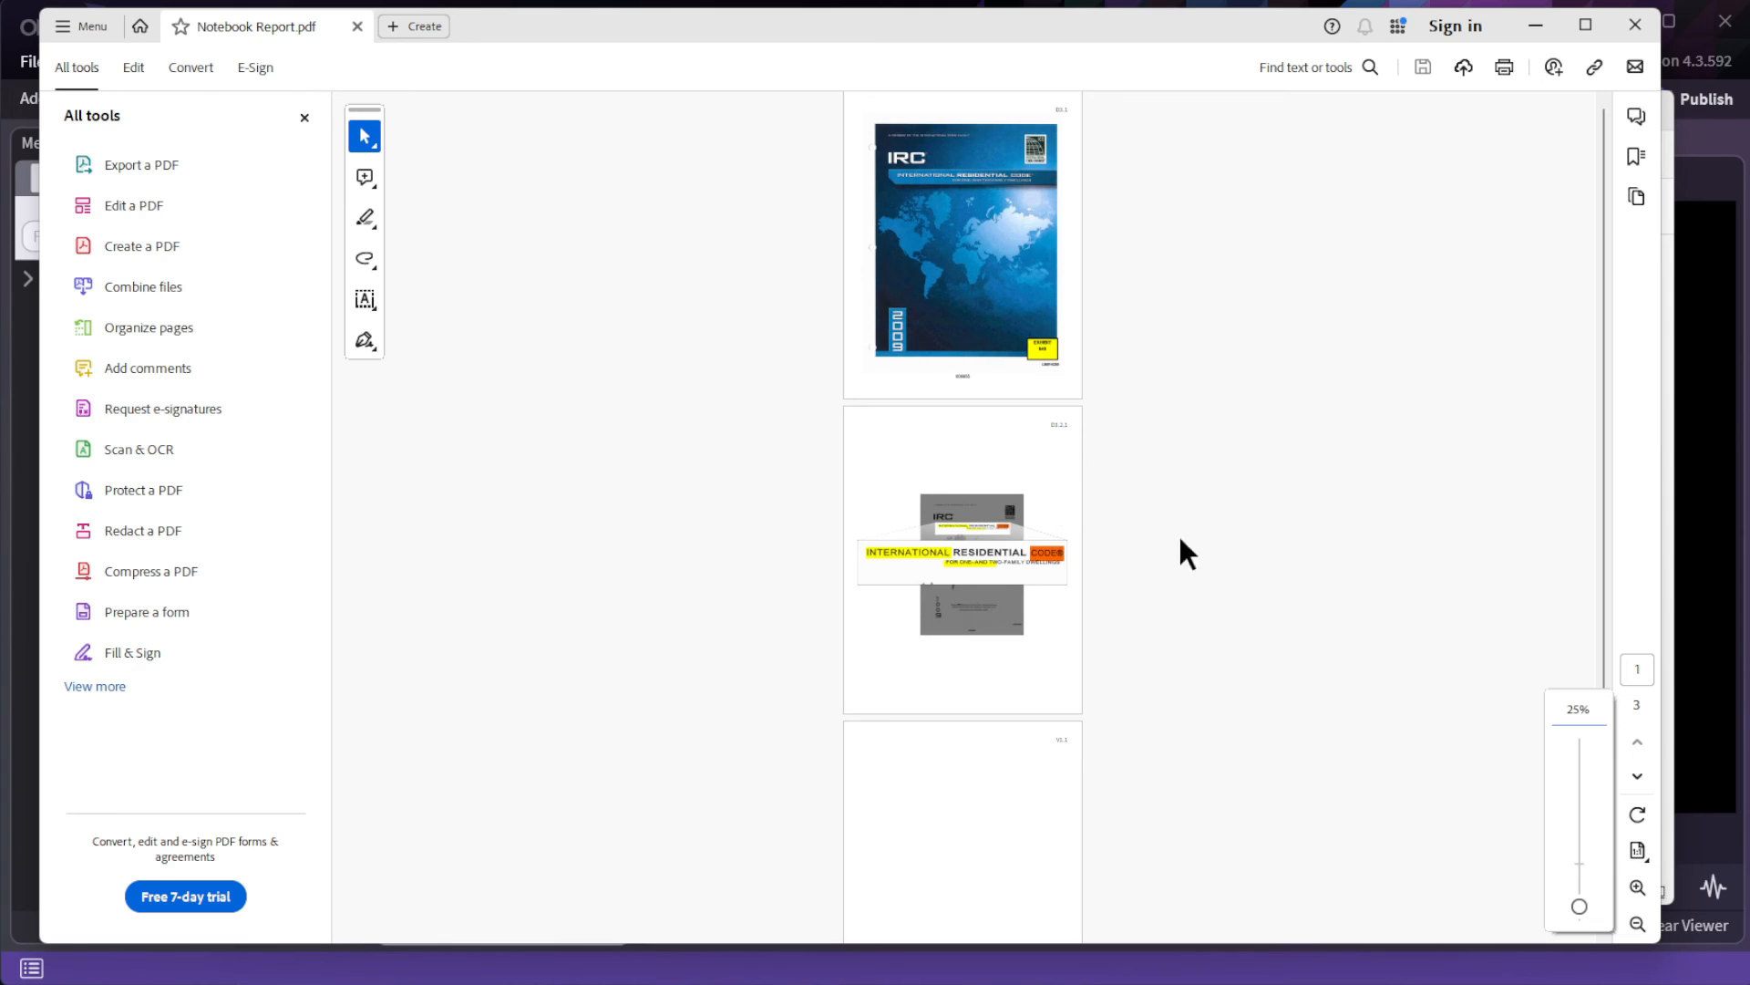
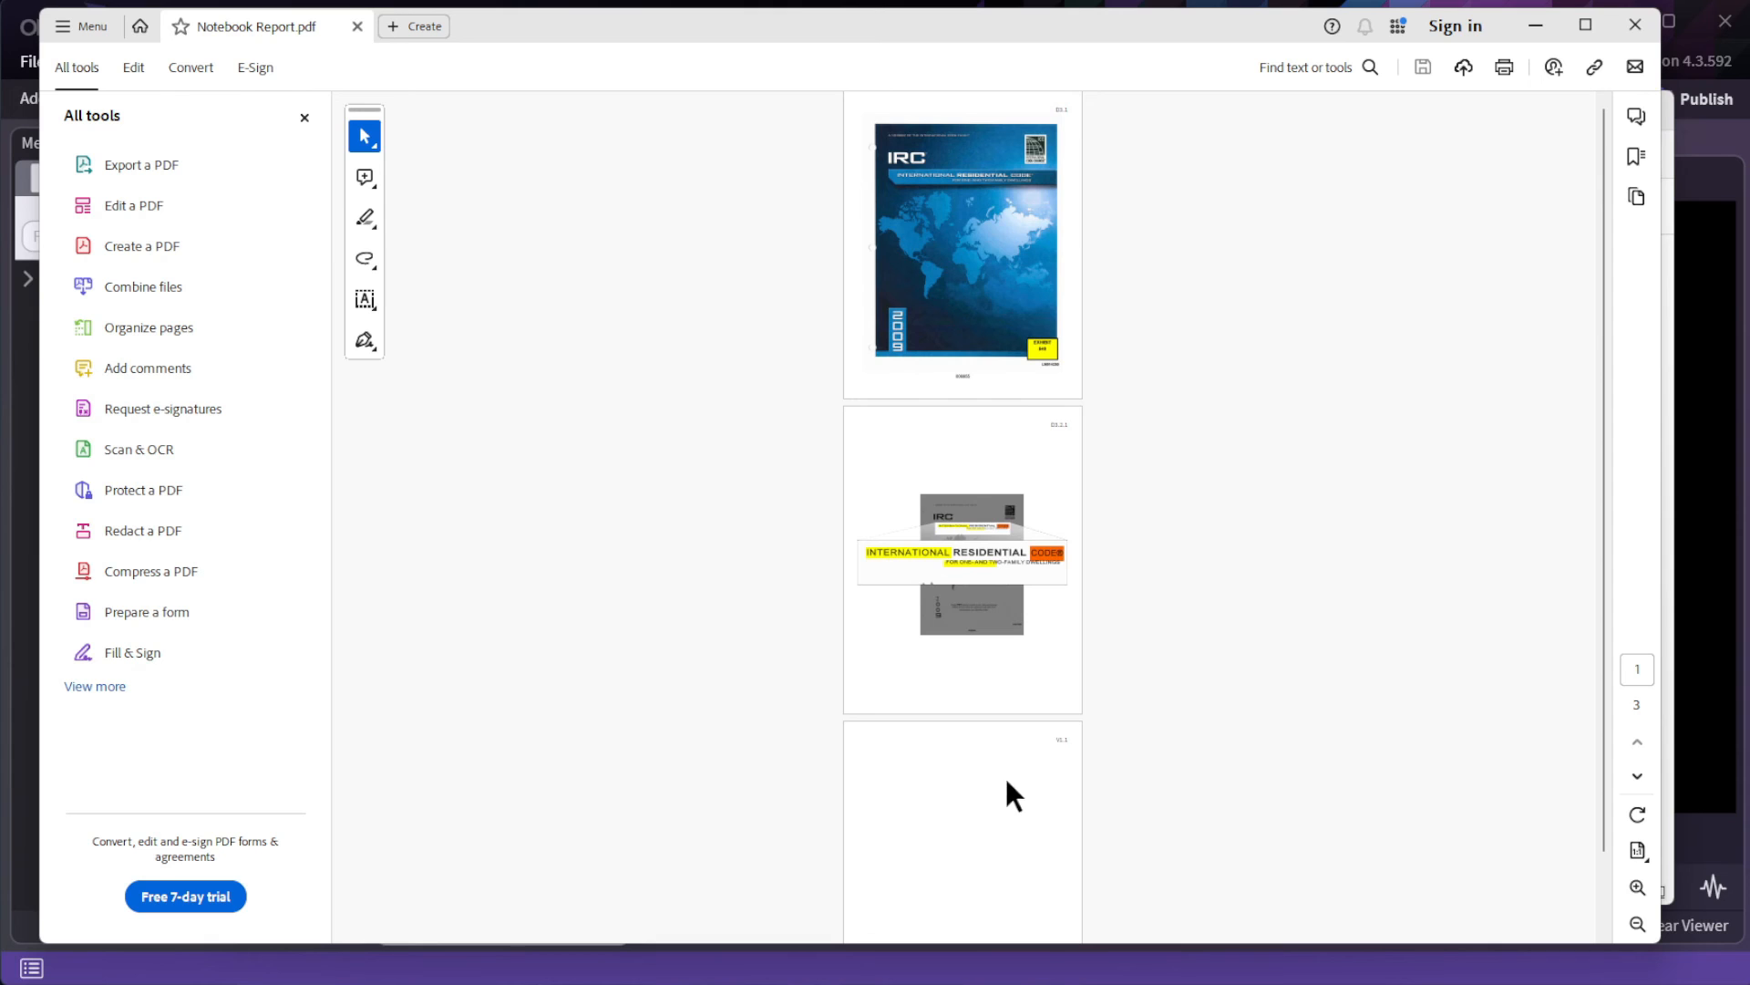
{"action": "left_click", "coordinate": [1634, 25]}
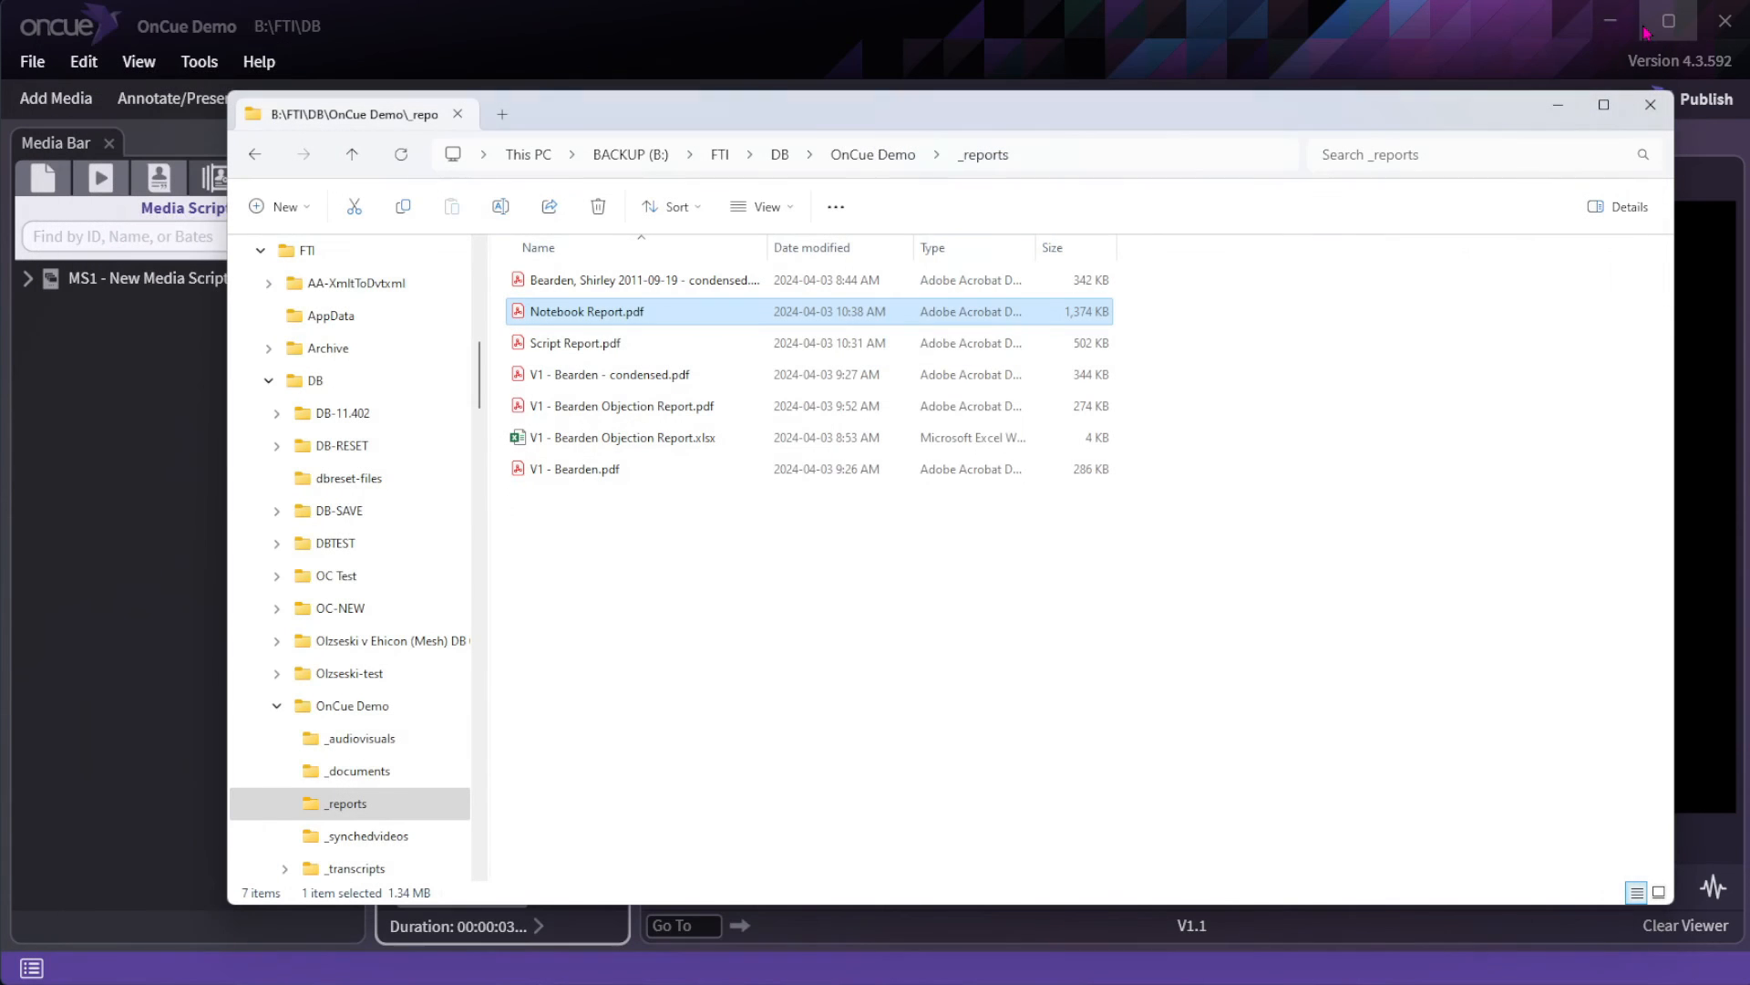
Close the _reports folder window, switch to the Annotate/Present workspace and start presenting.
{"action": "left_click", "coordinate": [1650, 104]}
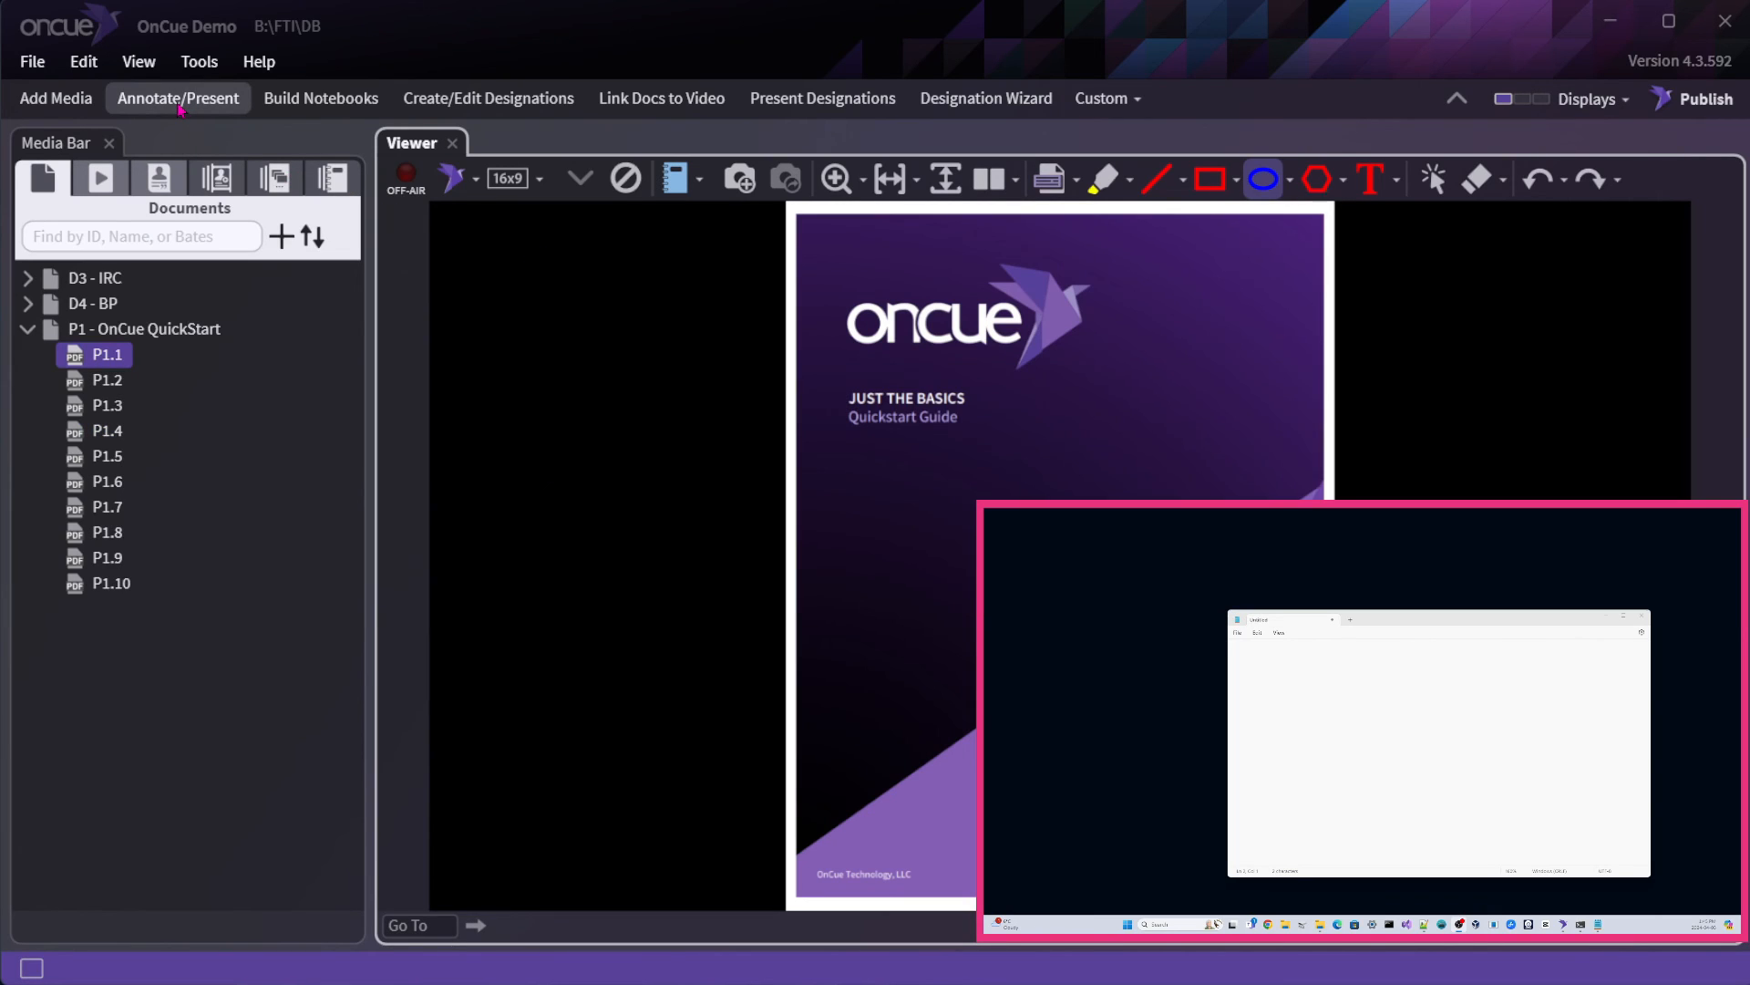
{"action": "left_click", "coordinate": [180, 109]}
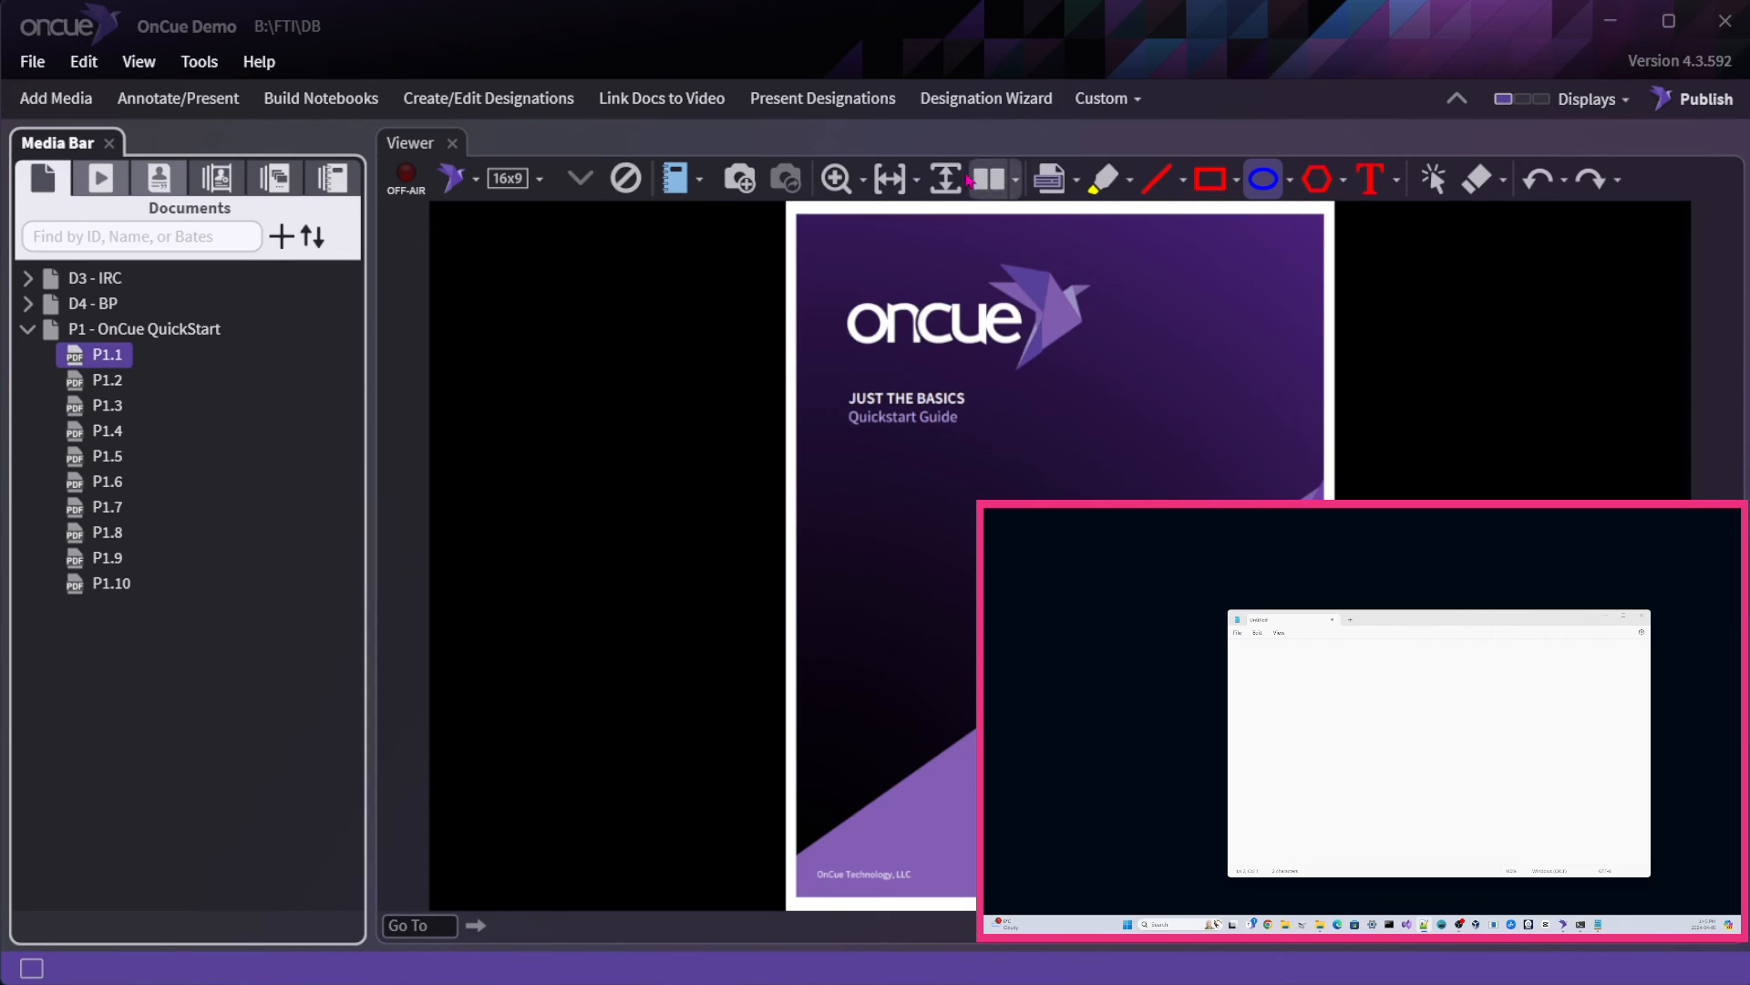
{"action": "left_click", "coordinate": [476, 180]}
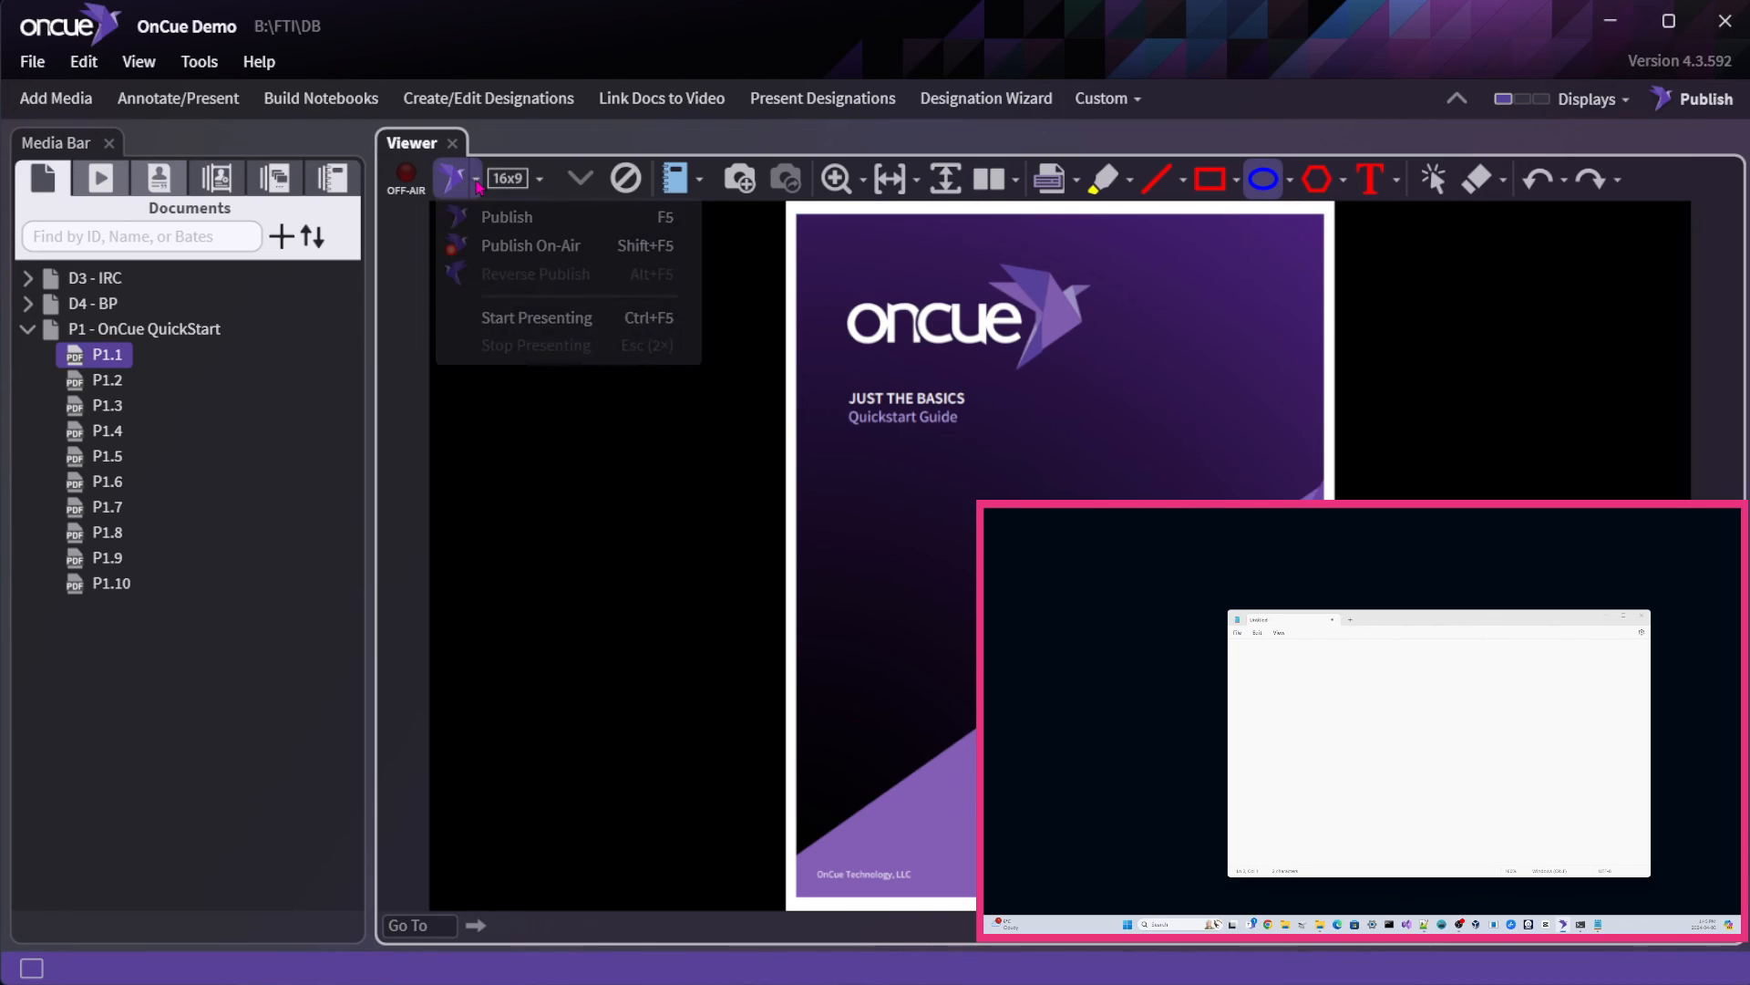
{"action": "left_click", "coordinate": [561, 324]}
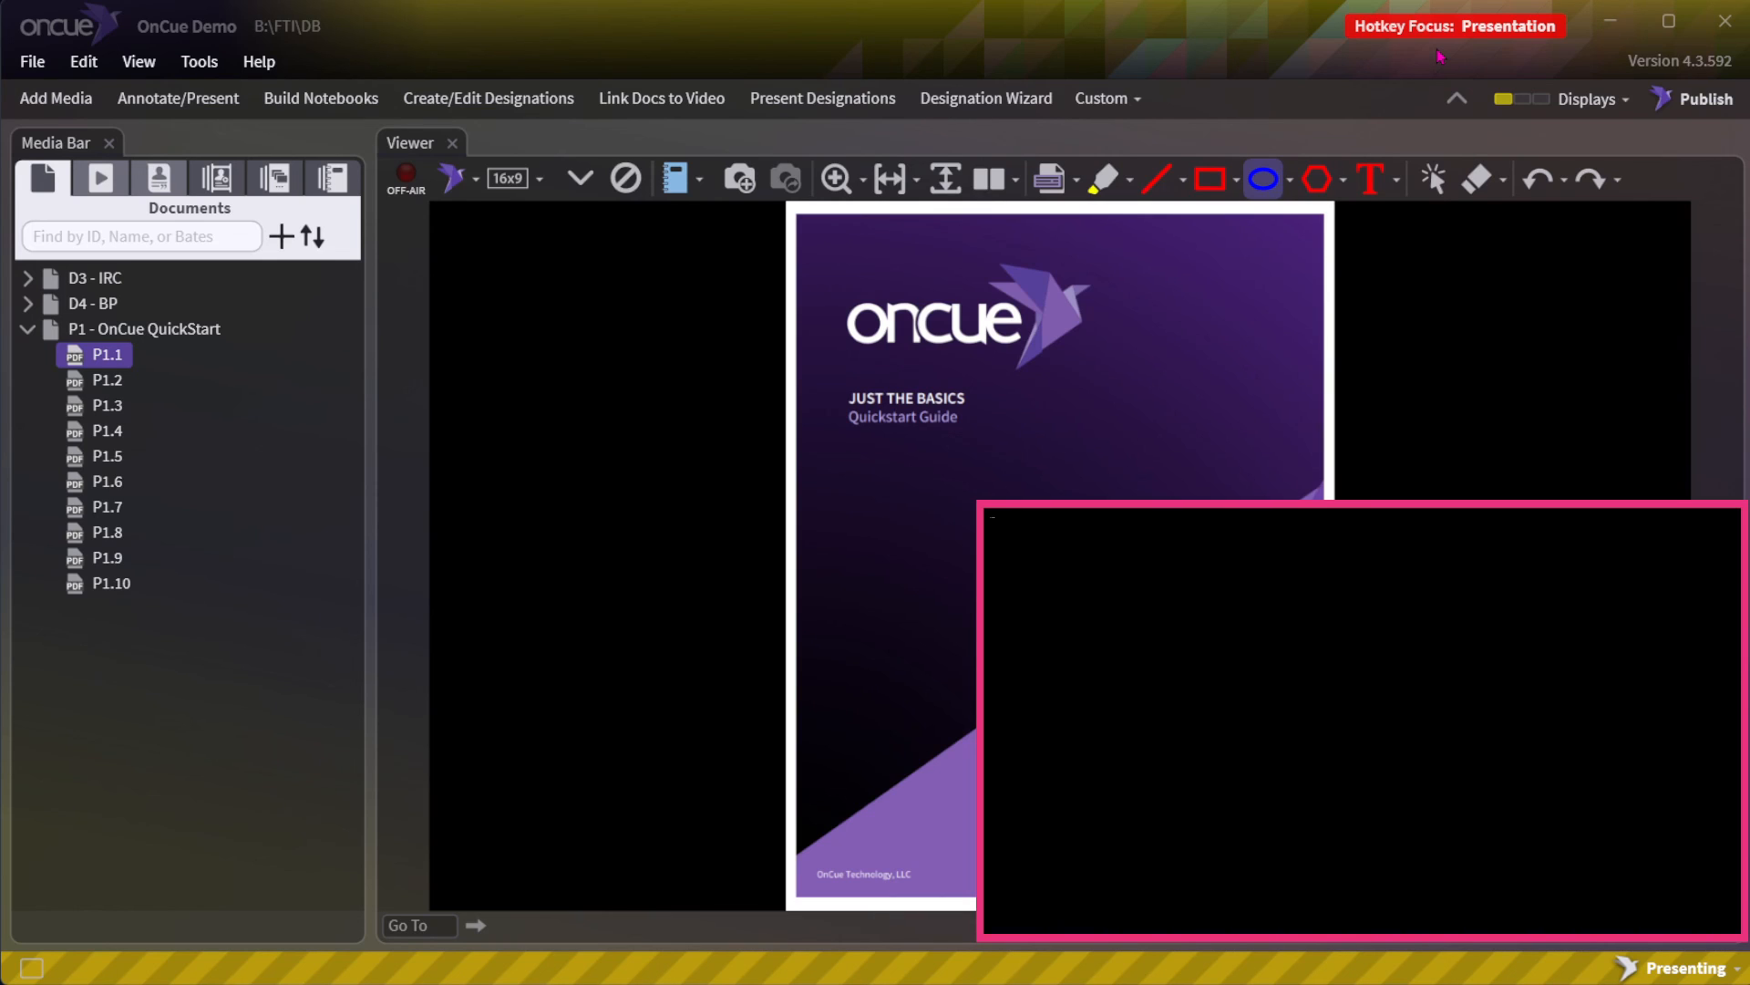
Retrieve P1.2 by ID directly on the presentation display, and go to page 4 of the document.
{"action": "key", "text": "Return"}
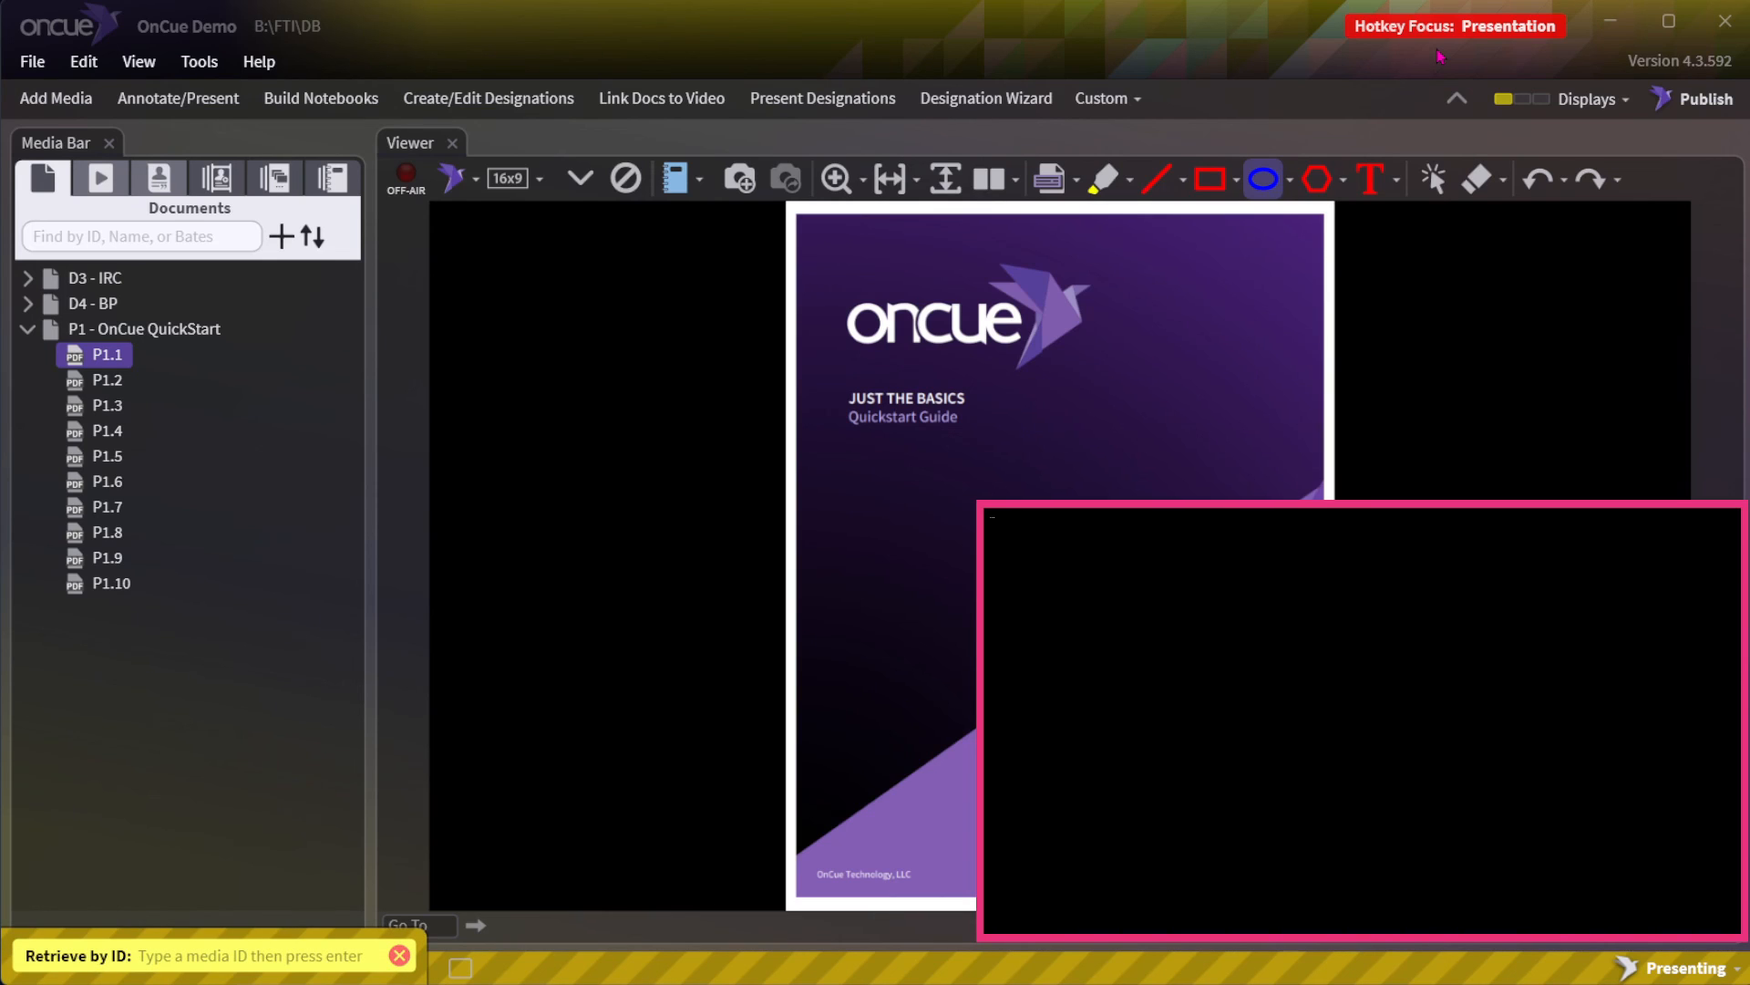
{"action": "type", "text": "p"}
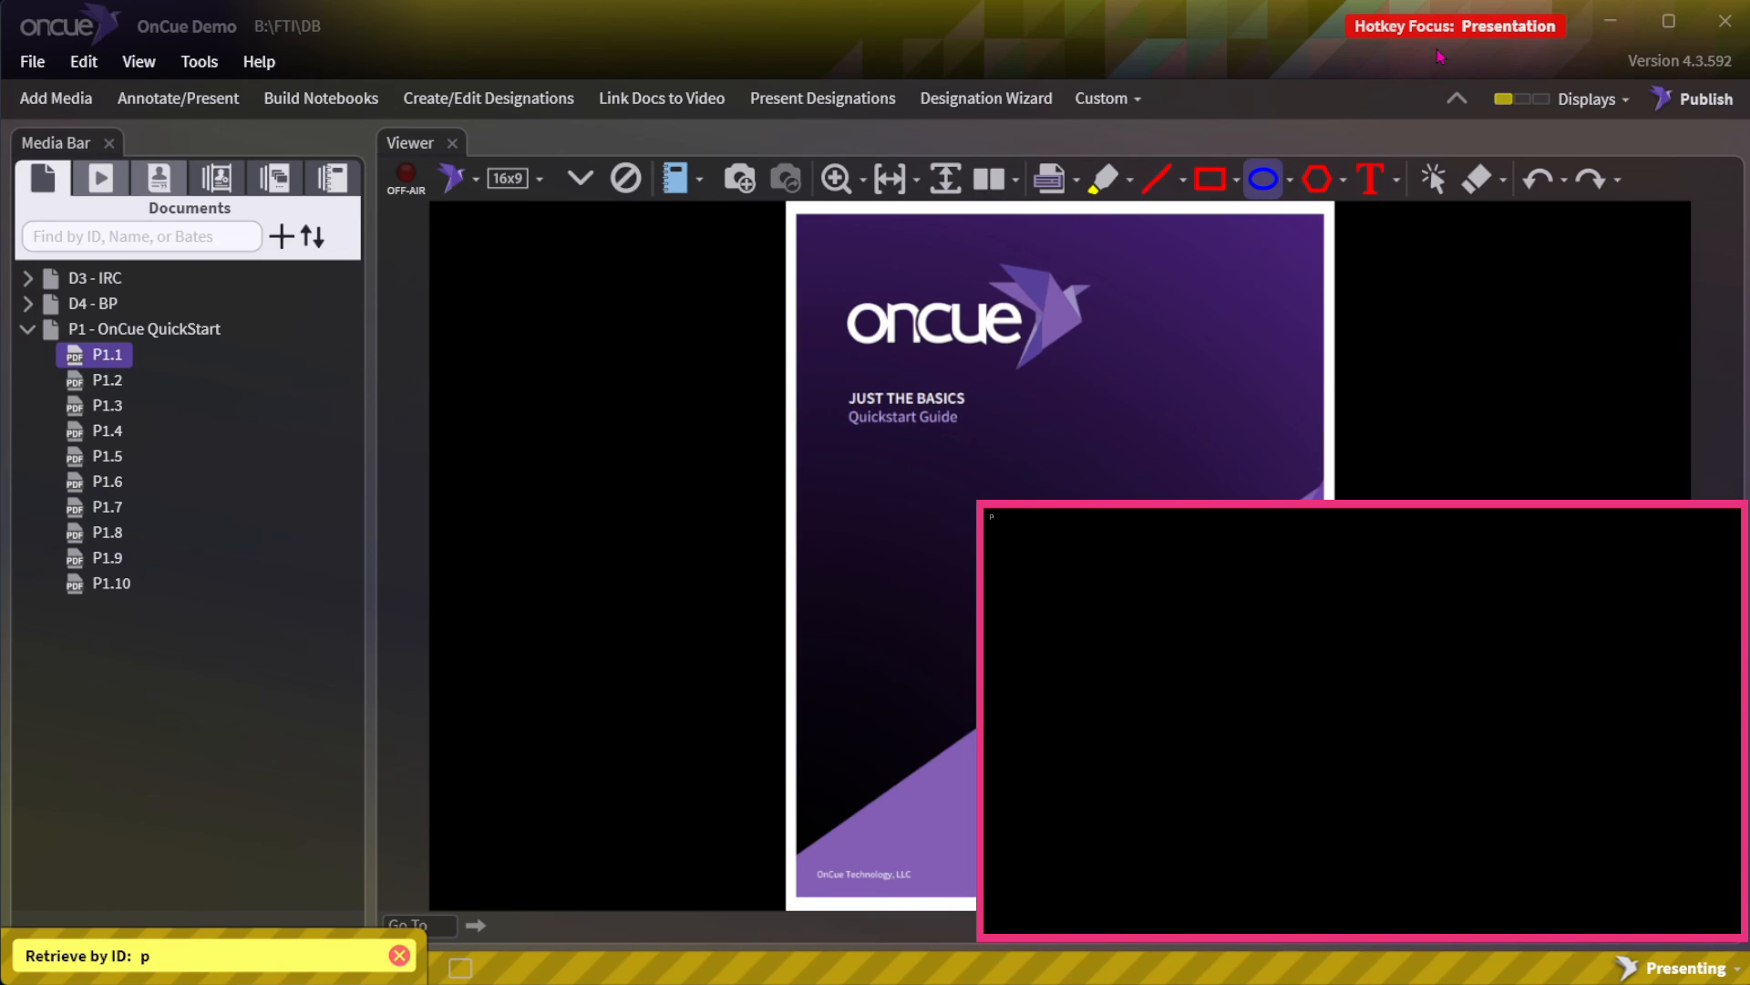
{"action": "type", "text": "1.2"}
{"action": "key", "text": "Return"}
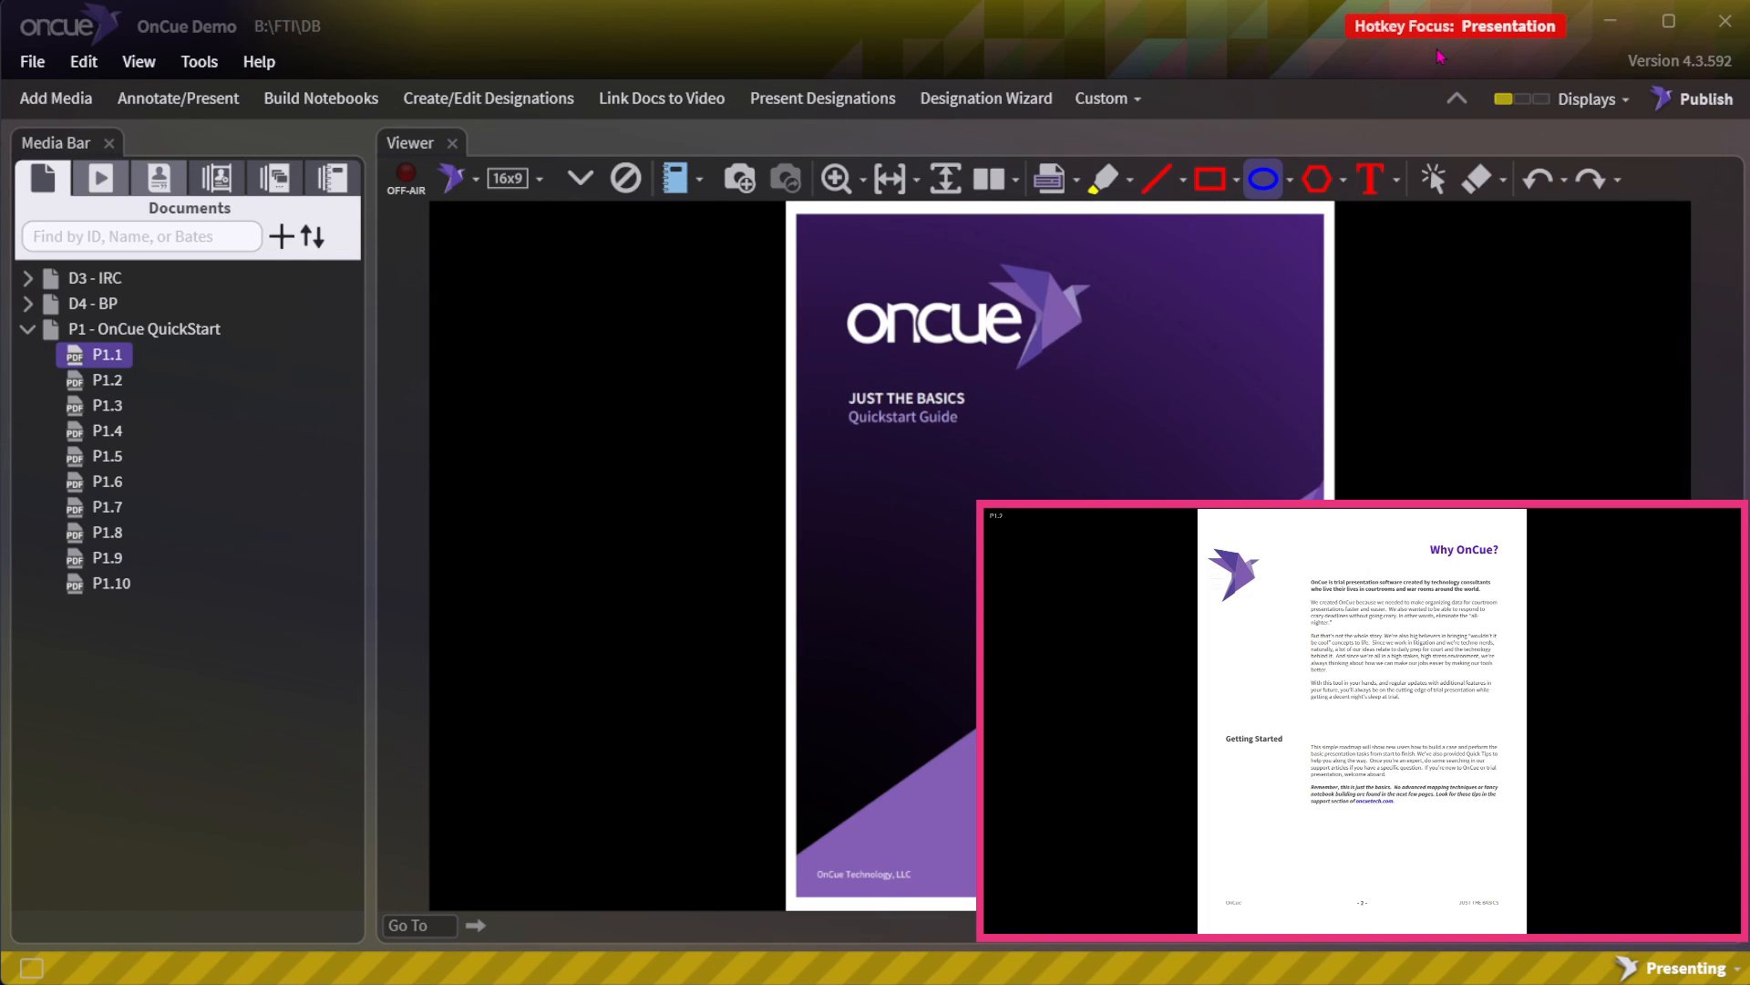
{"action": "type", "text": "4"}
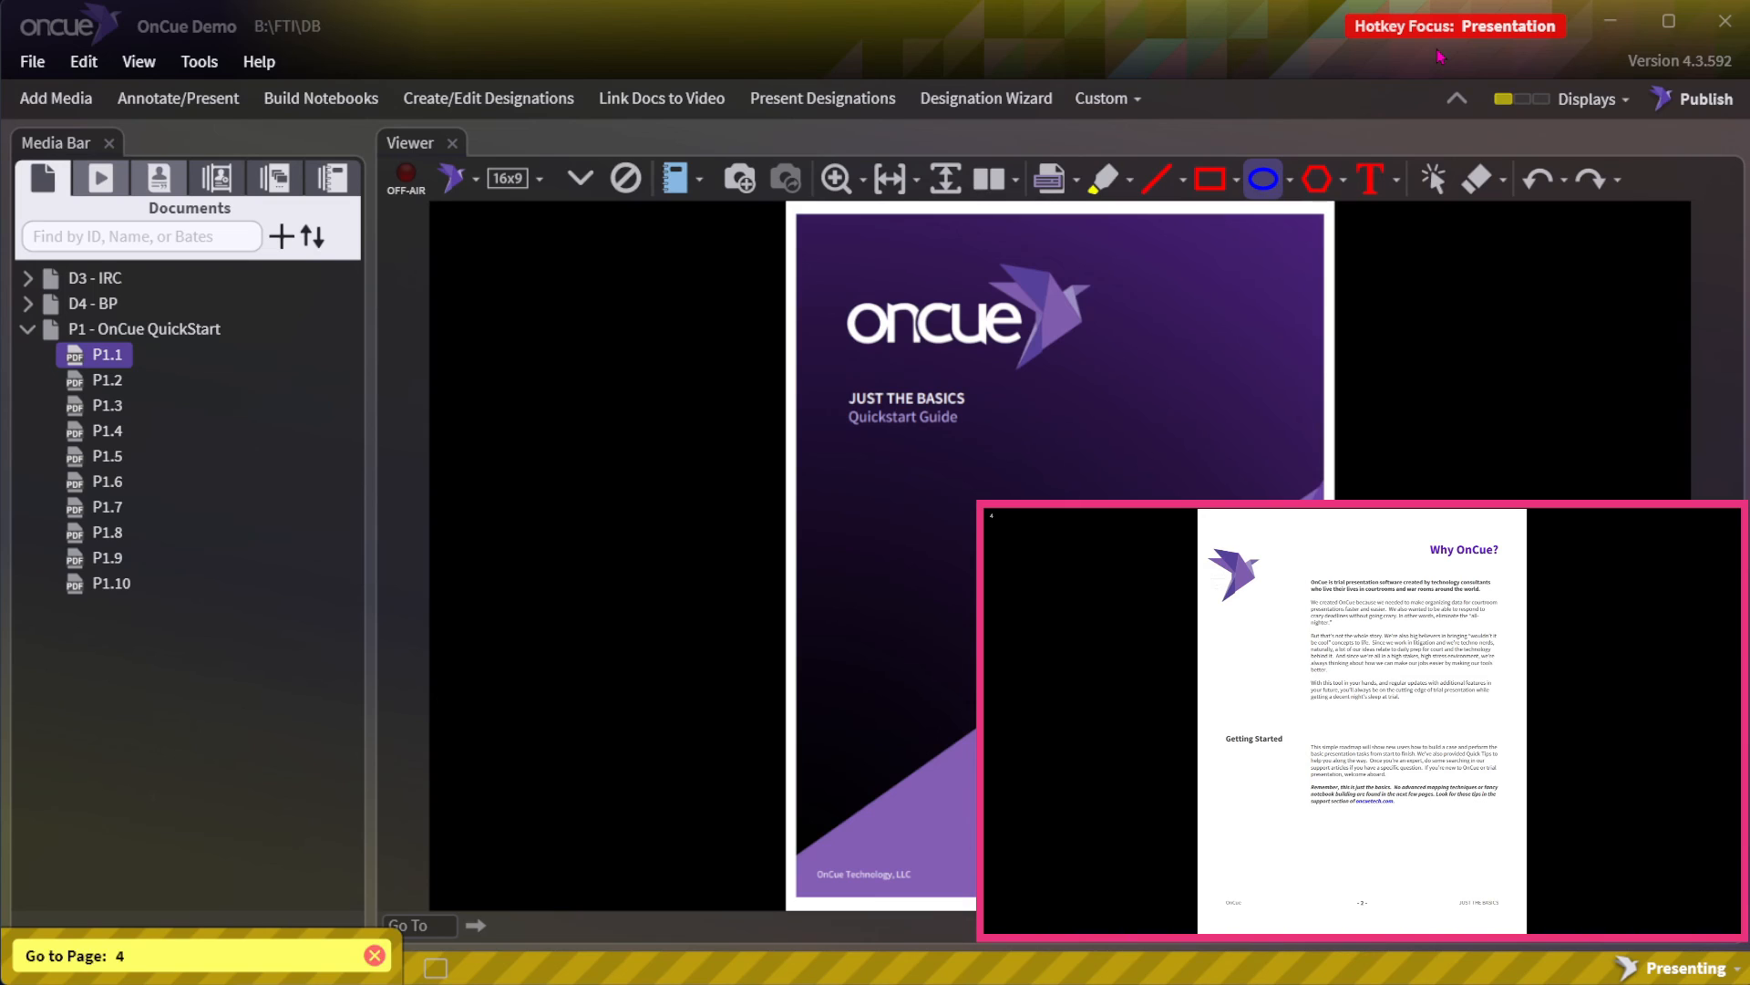
{"action": "key", "text": "Return"}
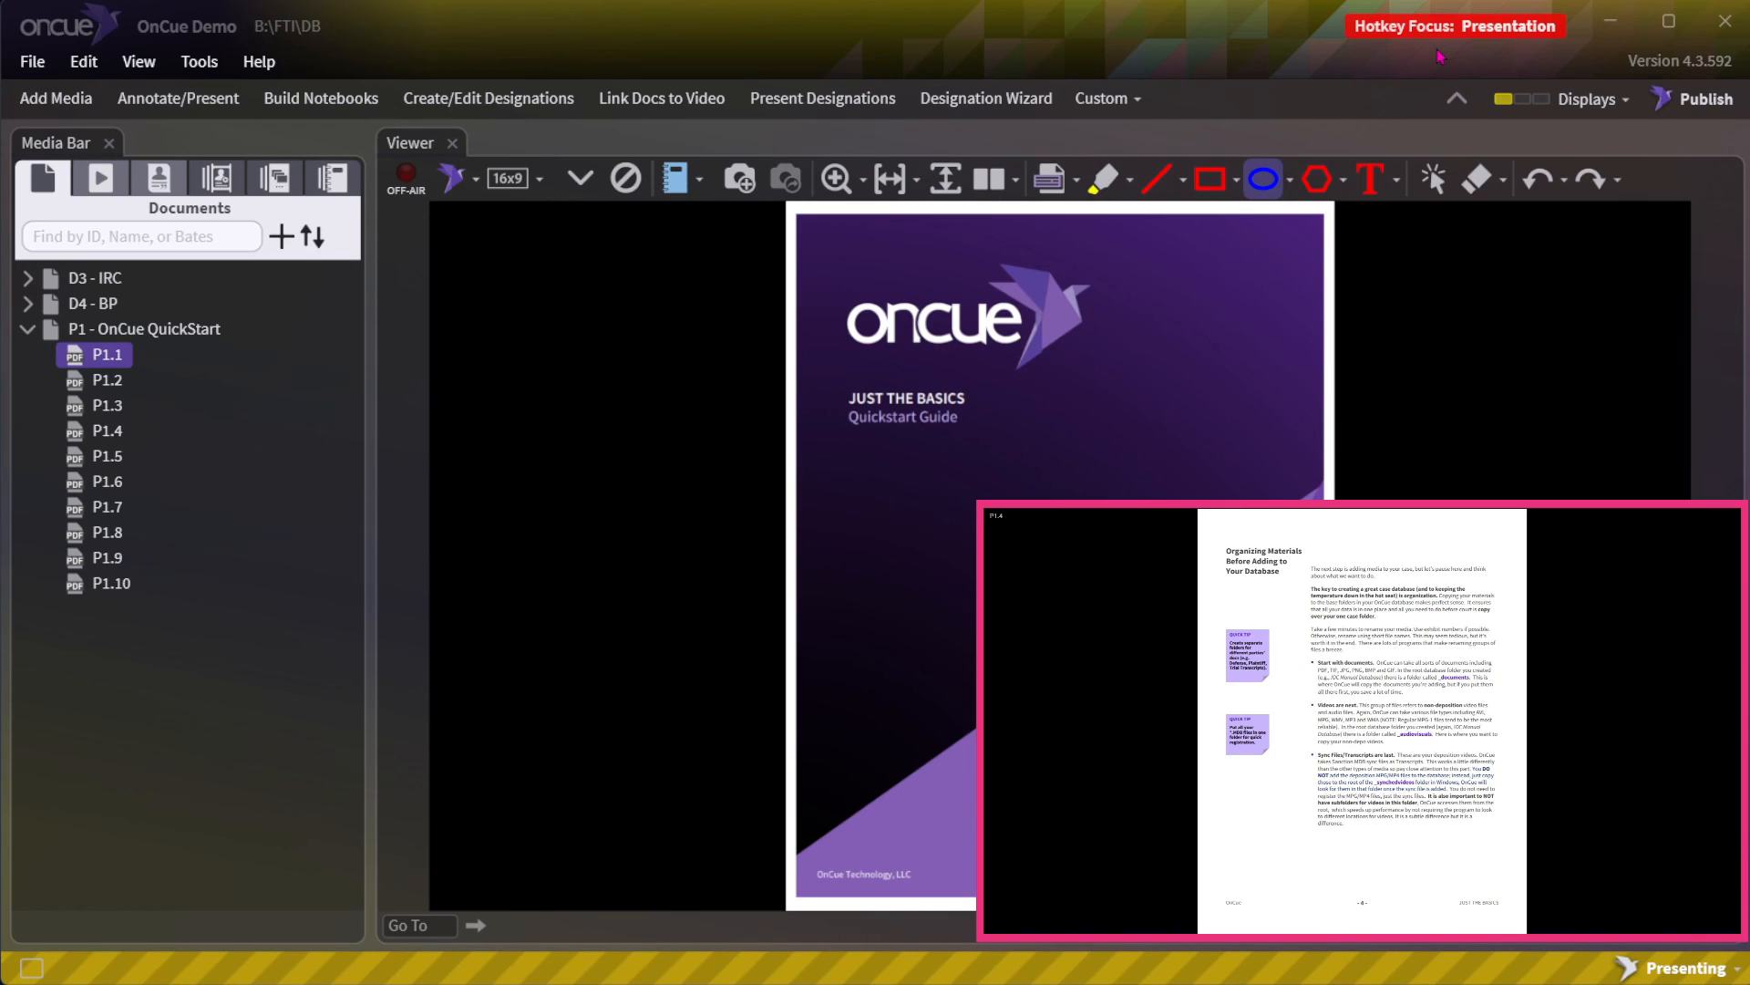
Reverse publish the presented page into the Viewer, and load page P1.3 from the Documents list.
{"action": "left_click", "coordinate": [456, 178]}
{"action": "left_click", "coordinate": [538, 274]}
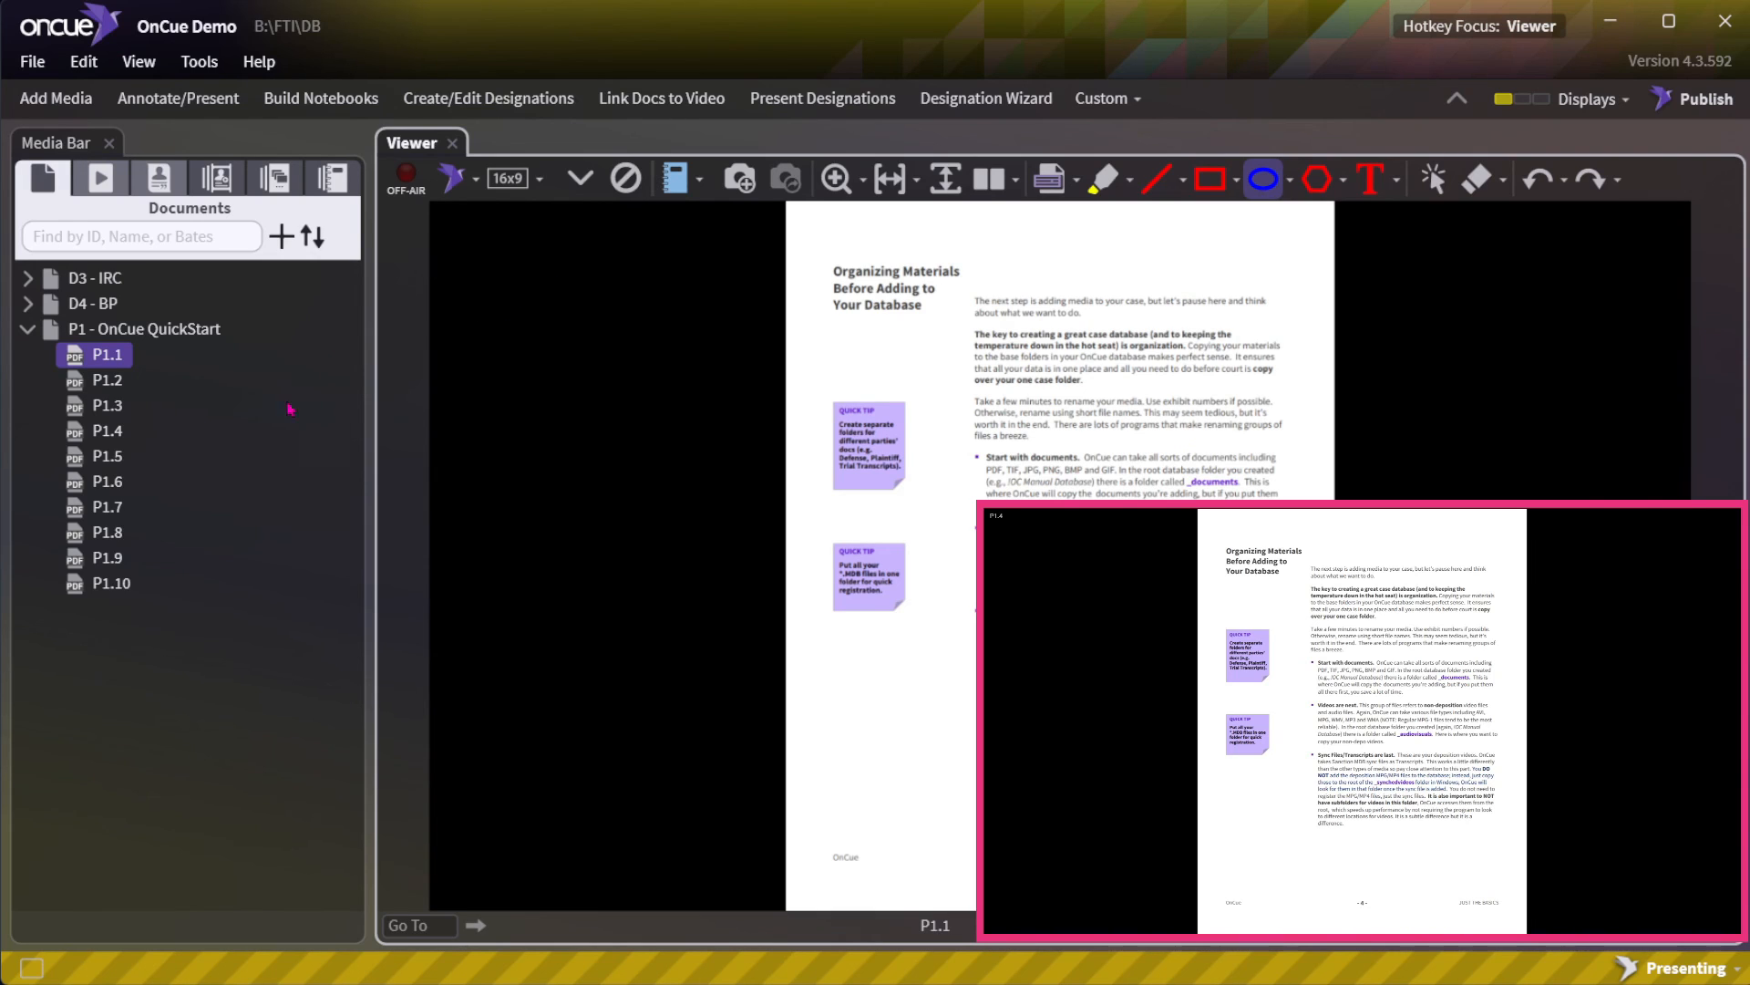
{"action": "left_click", "coordinate": [128, 411]}
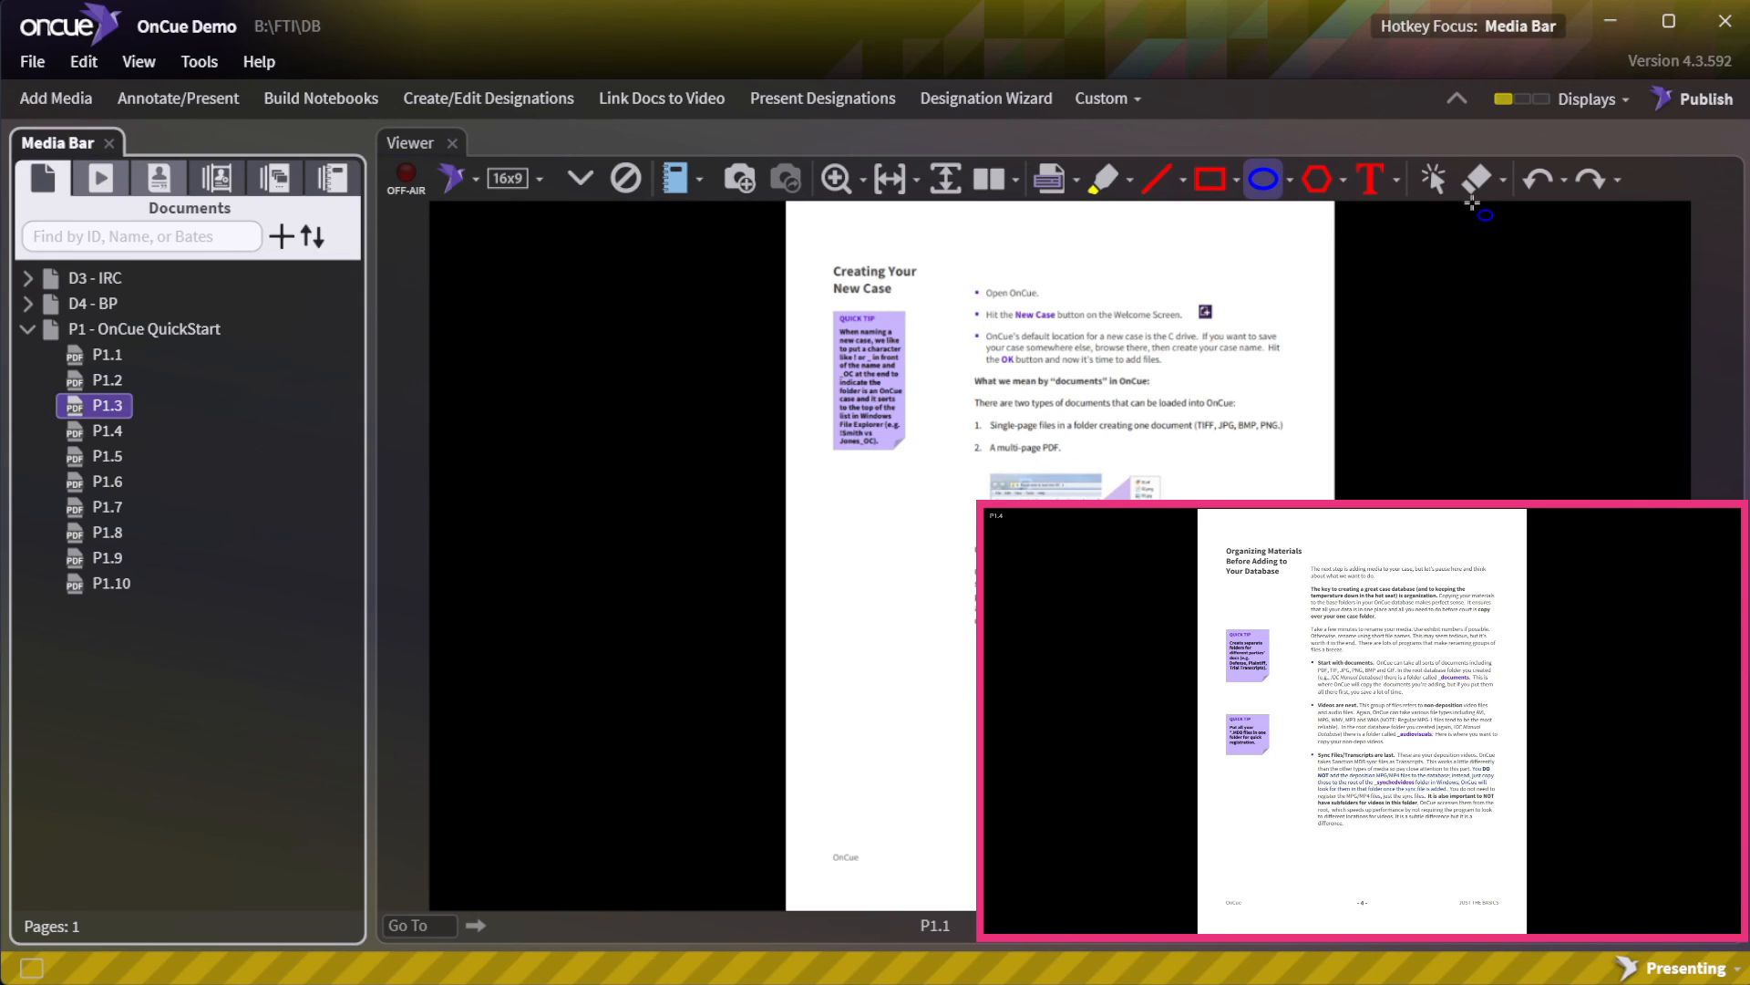
Give the Viewer hotkey focus with the selection tool active and retrieve page D3.2 by ID.
{"action": "left_click", "coordinate": [1433, 179]}
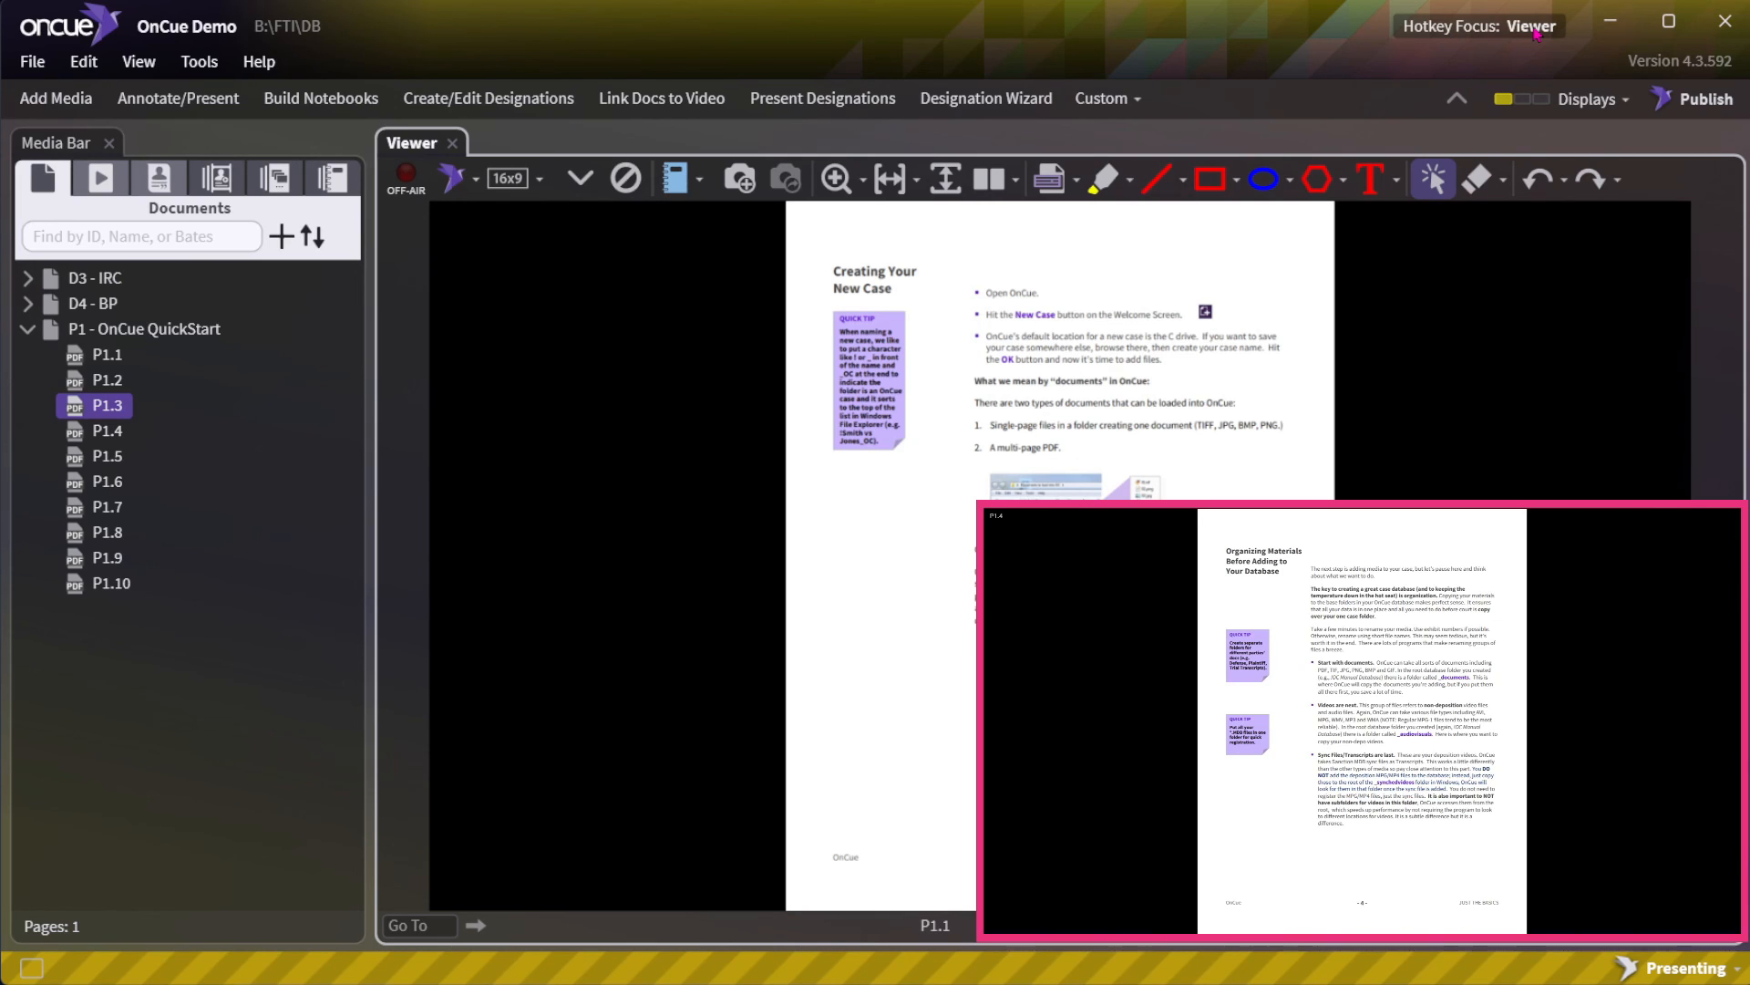
{"action": "key", "text": "Return"}
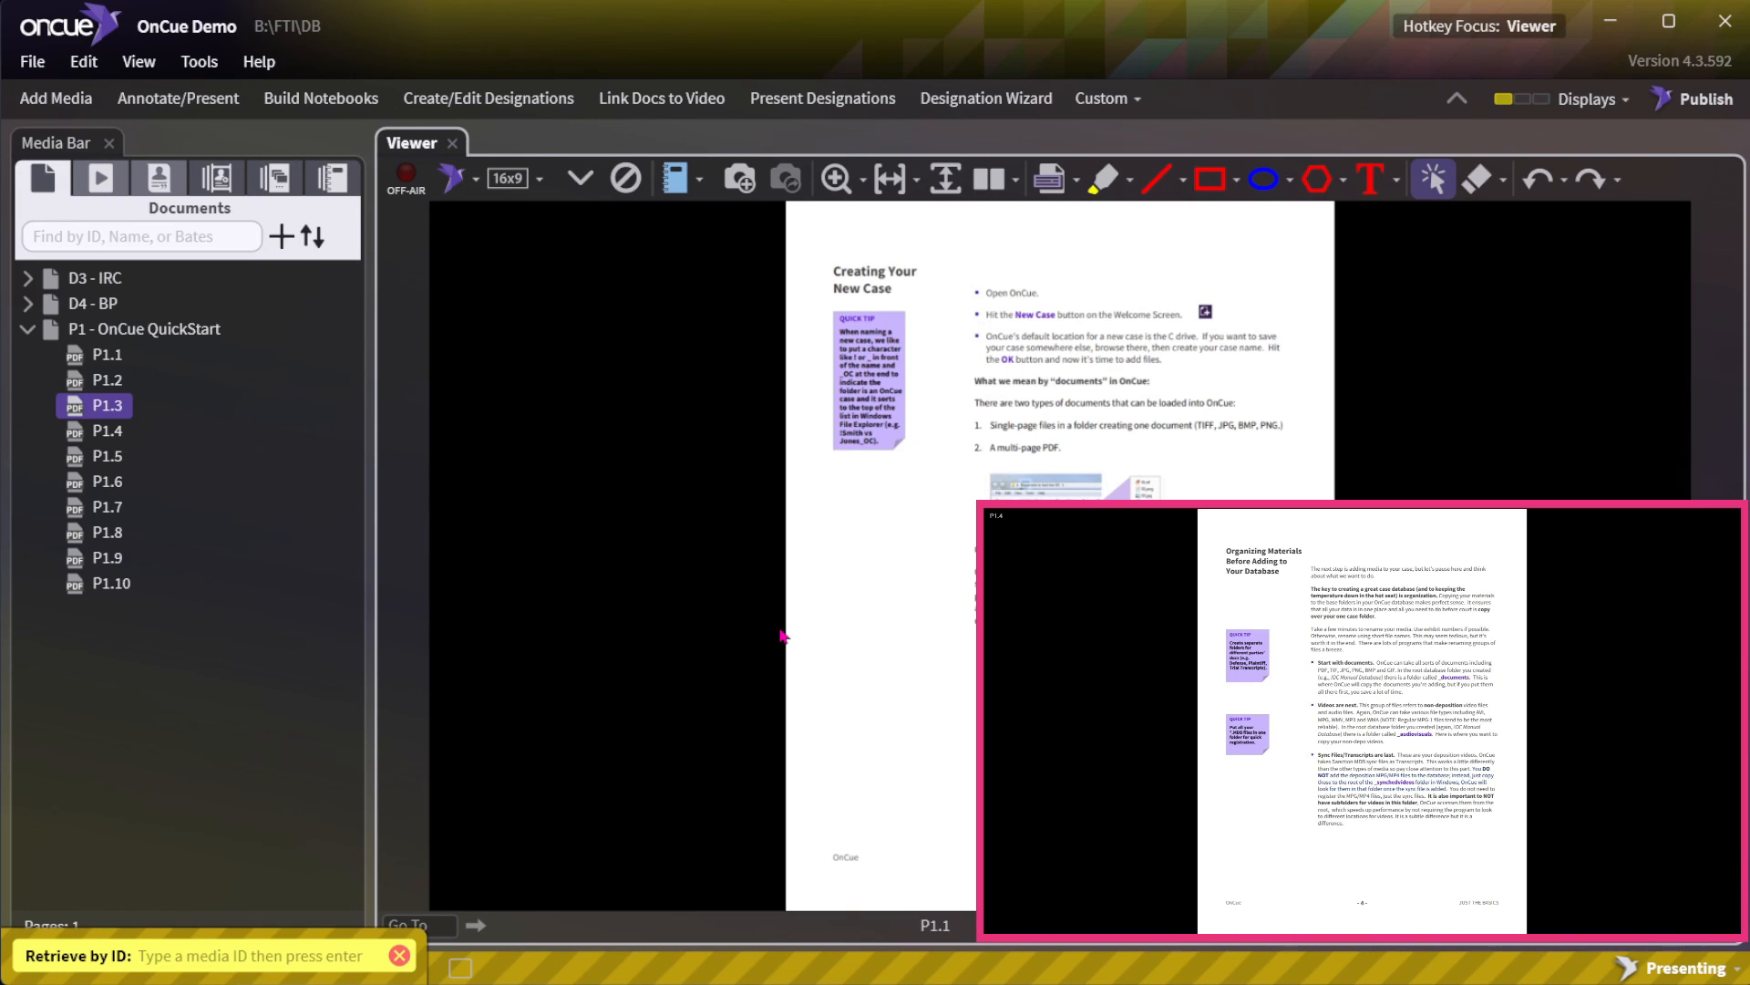
{"action": "type", "text": "d"}
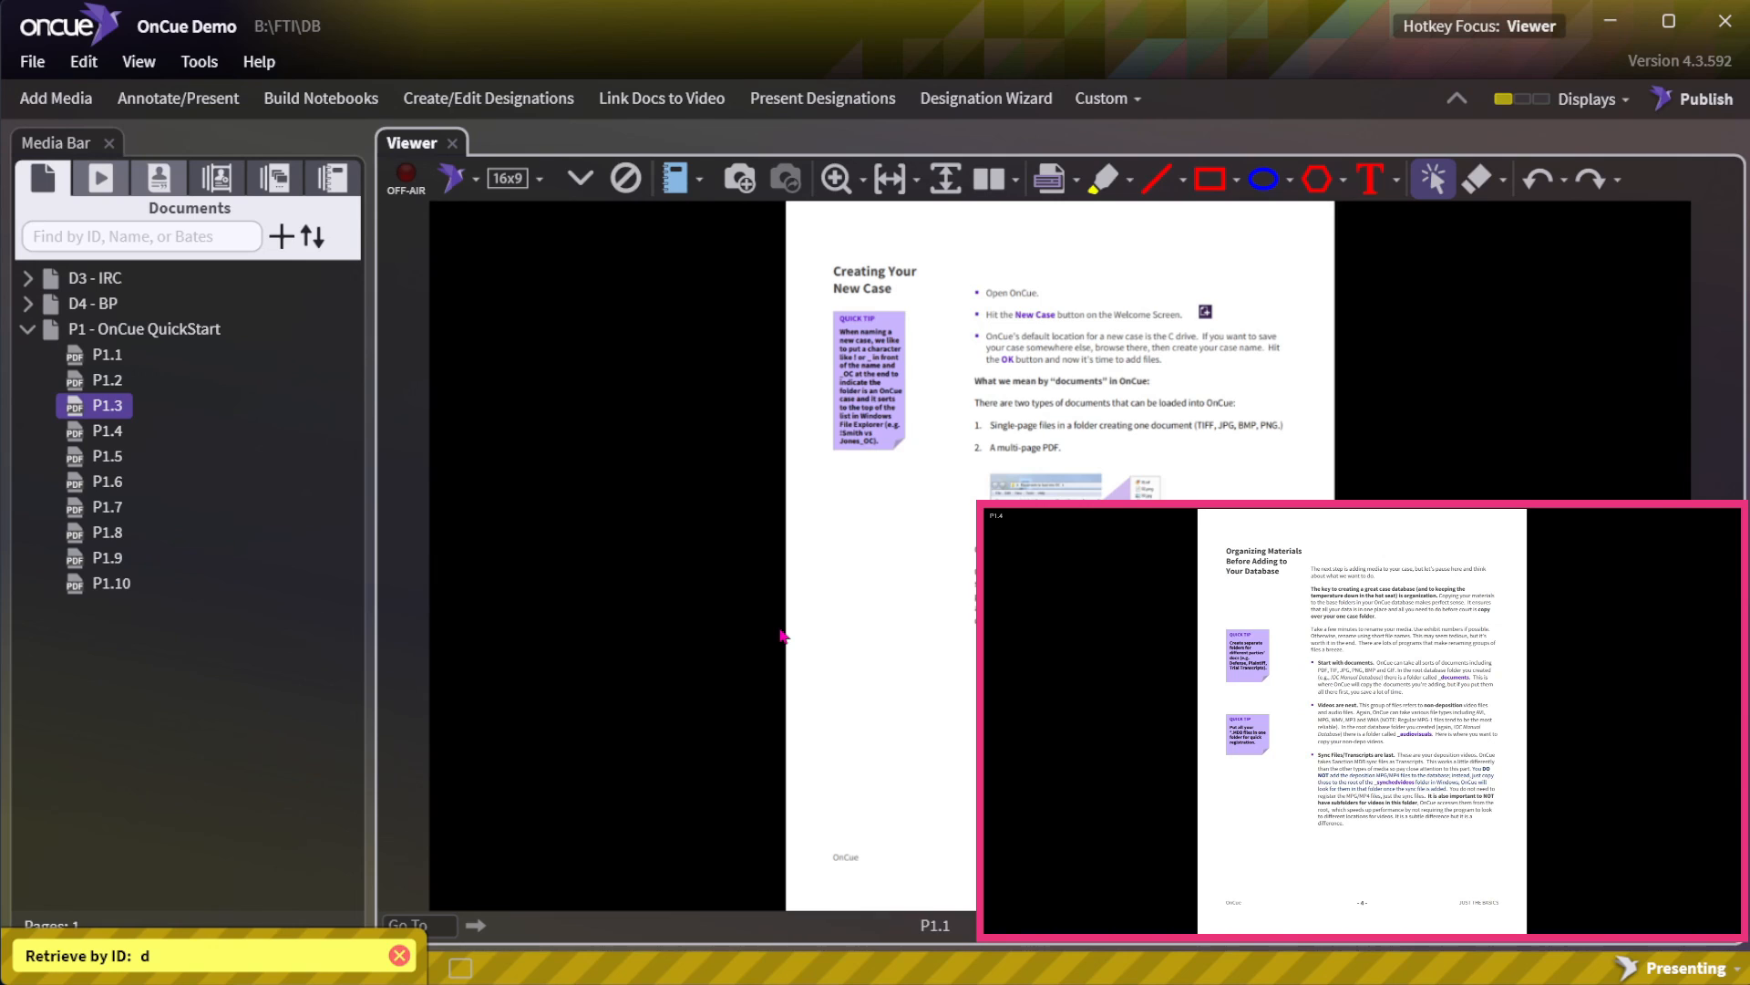
{"action": "type", "text": "3.2"}
{"action": "key", "text": "Return"}
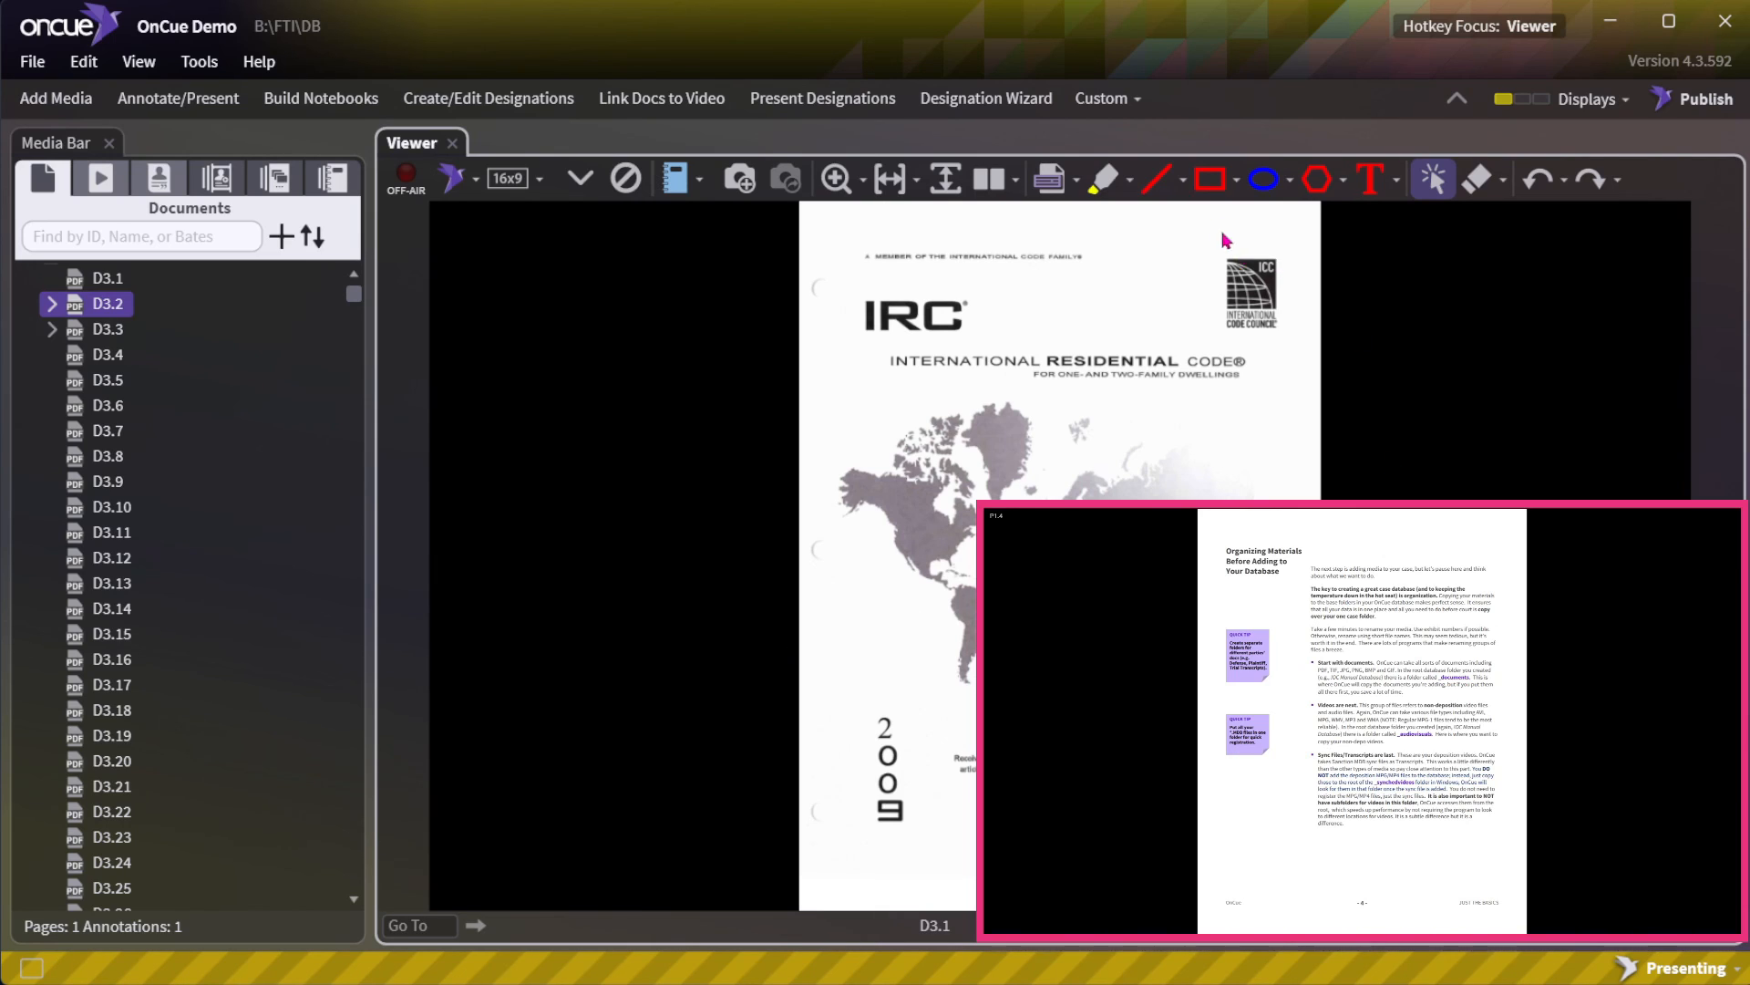
Draw a red rectangle over the IRC cover's title and upper map in the Viewer, and a blue ellipse on the presented page P1.4.
{"action": "left_click", "coordinate": [1210, 180]}
{"action": "left_click_drag", "start_coordinate": [930, 340], "coordinate": [1171, 476]}
{"action": "left_click", "coordinate": [1262, 180]}
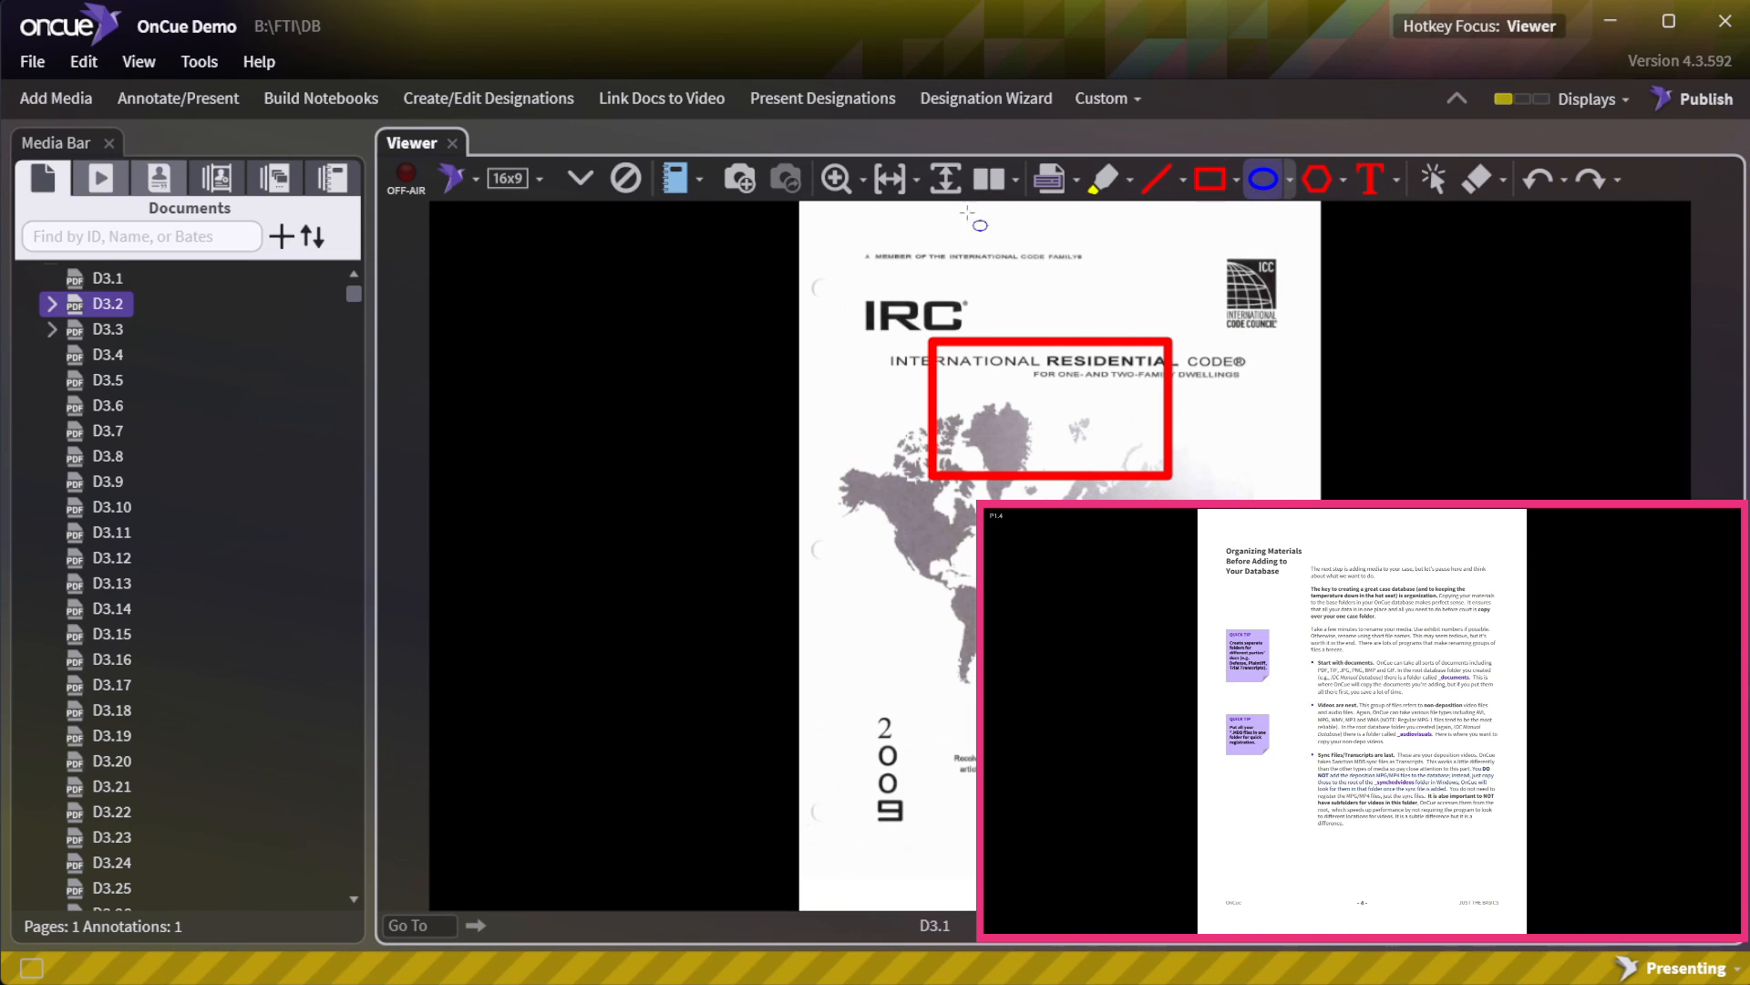
{"action": "left_click_drag", "start_coordinate": [1293, 593], "coordinate": [1488, 728]}
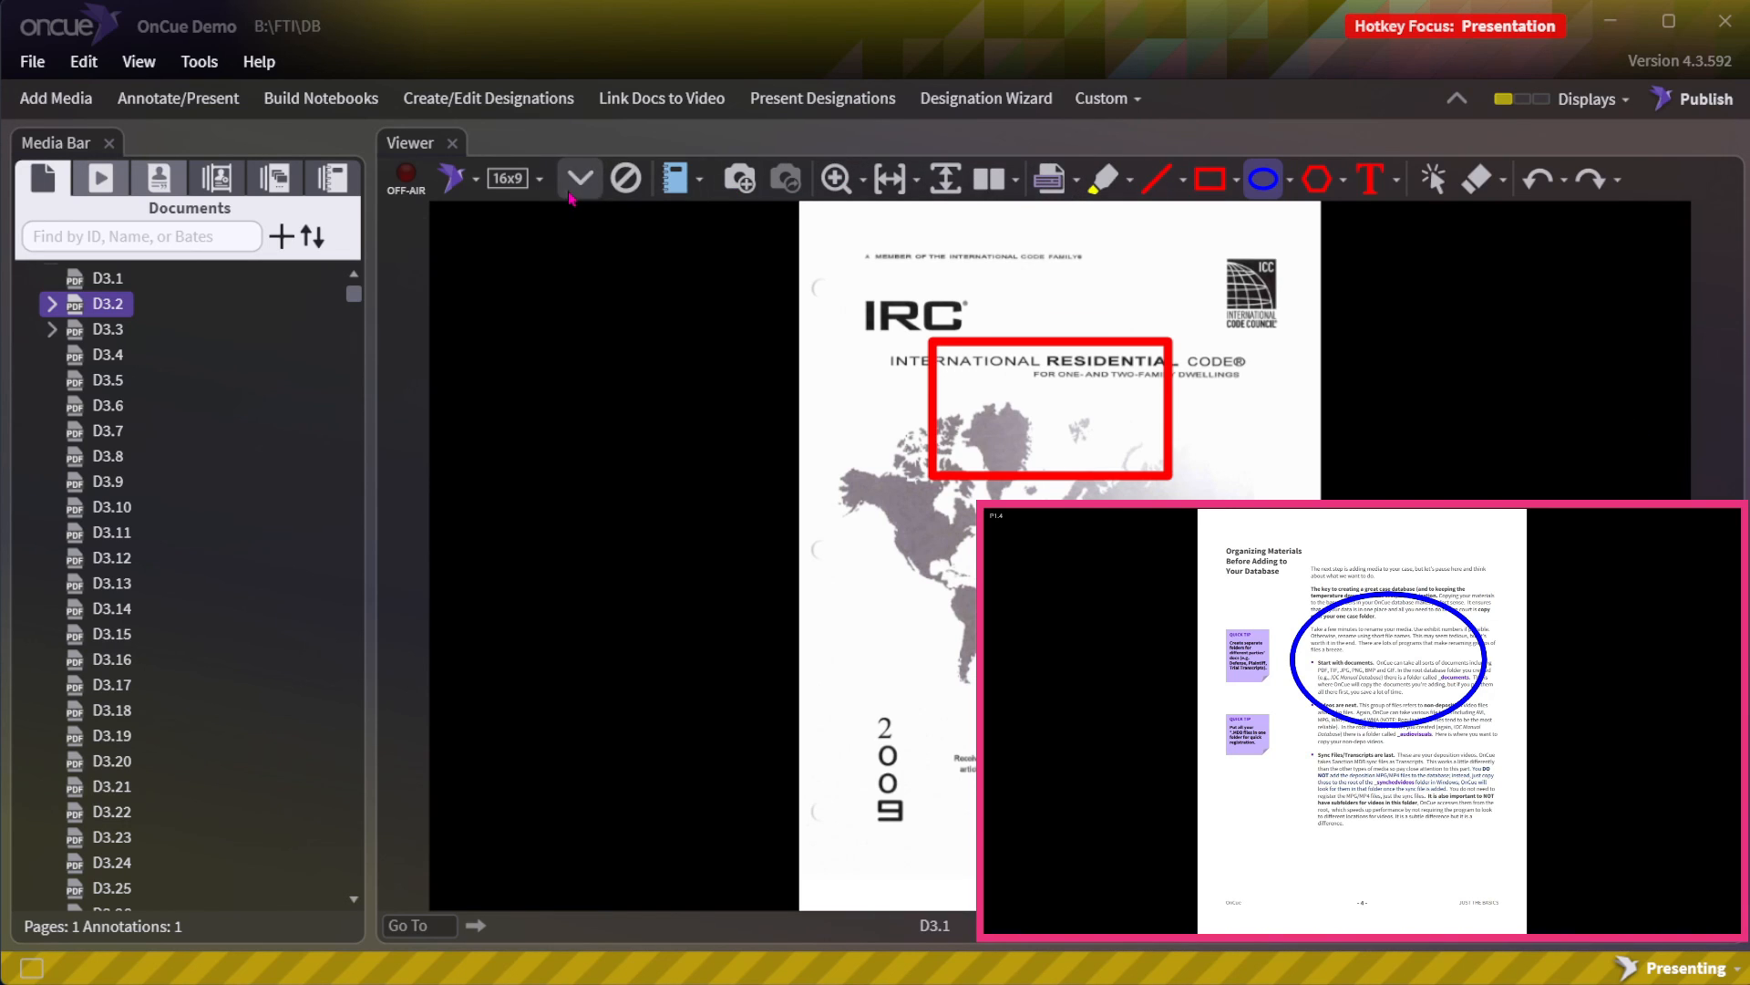
Publish the annotated IRC cover and draw a blue ellipse over the middle of its world map on the presentation display.
{"action": "left_click", "coordinate": [454, 179]}
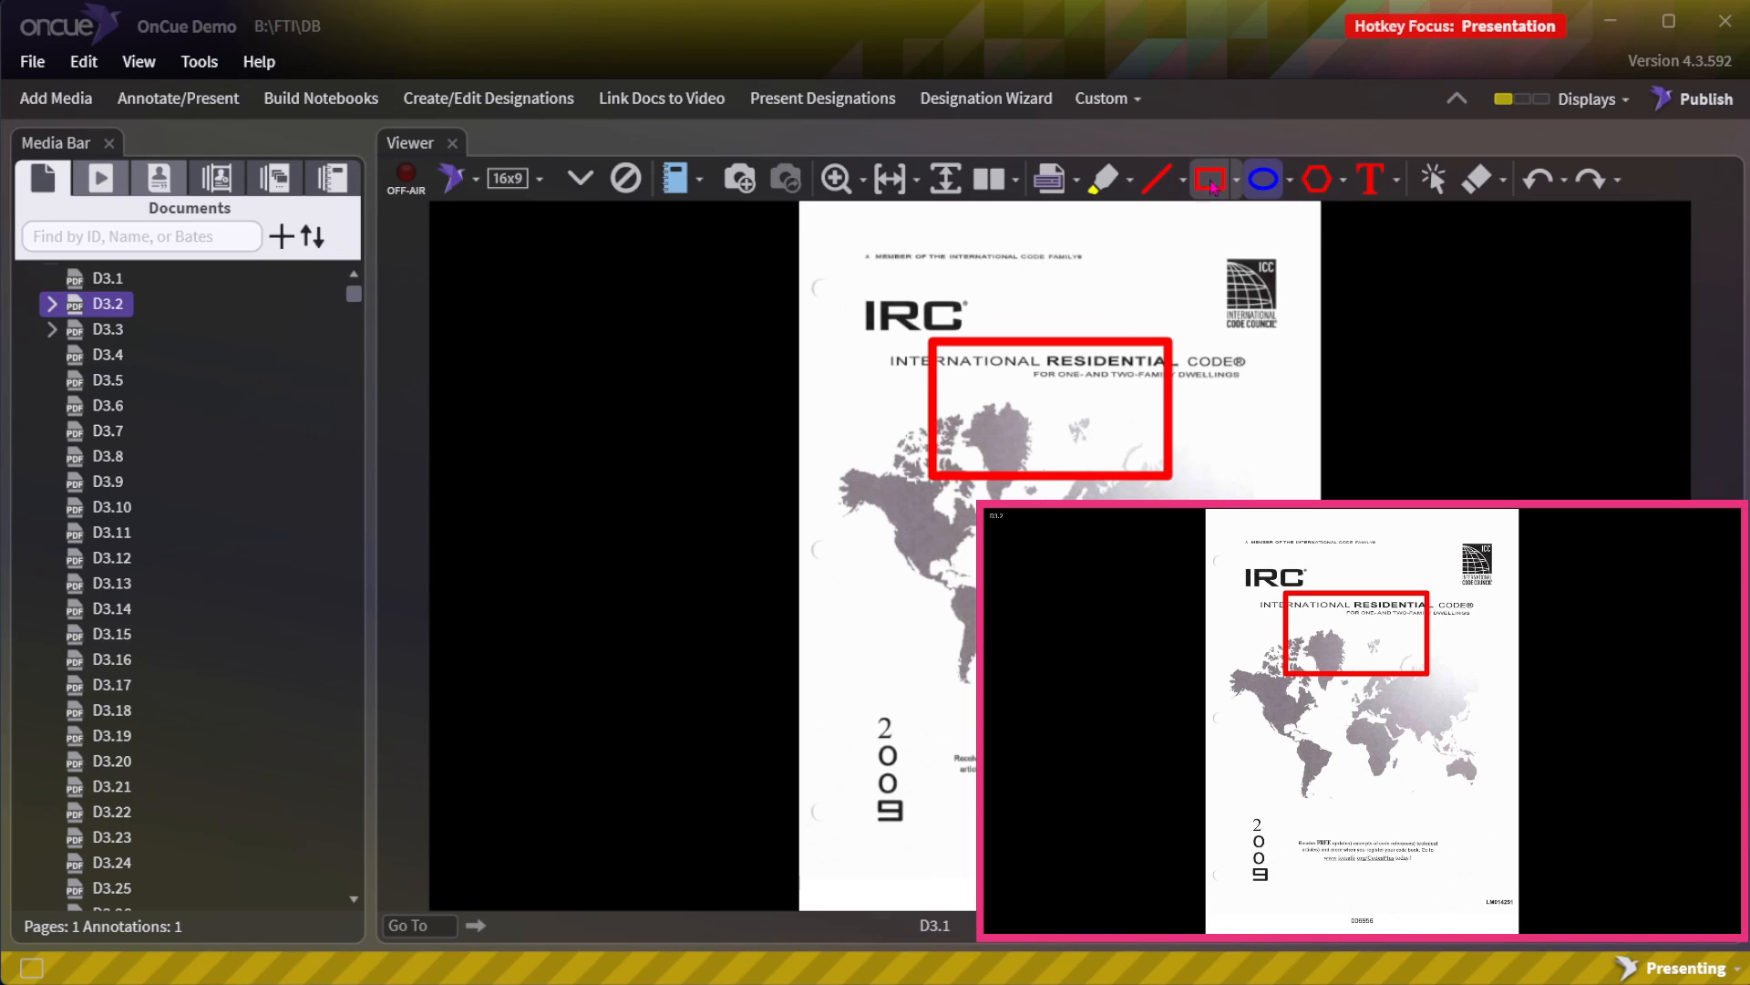
{"action": "left_click", "coordinate": [1262, 182]}
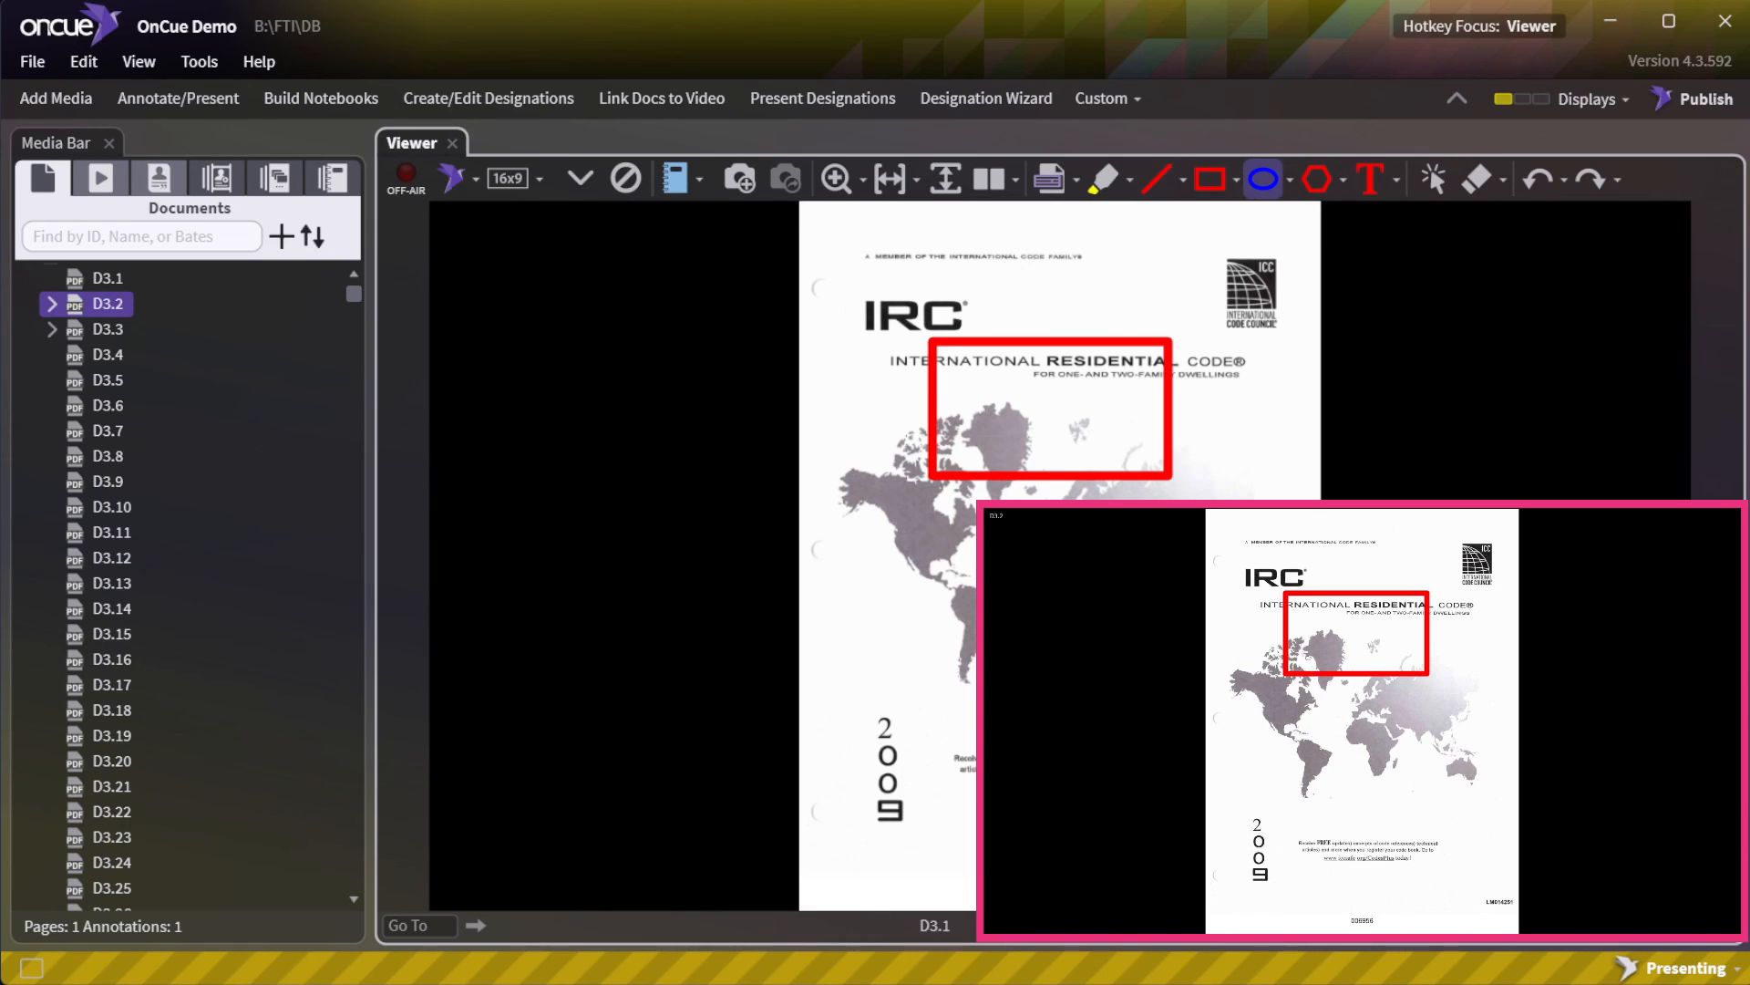
{"action": "left_click_drag", "start_coordinate": [1301, 648], "coordinate": [1437, 763]}
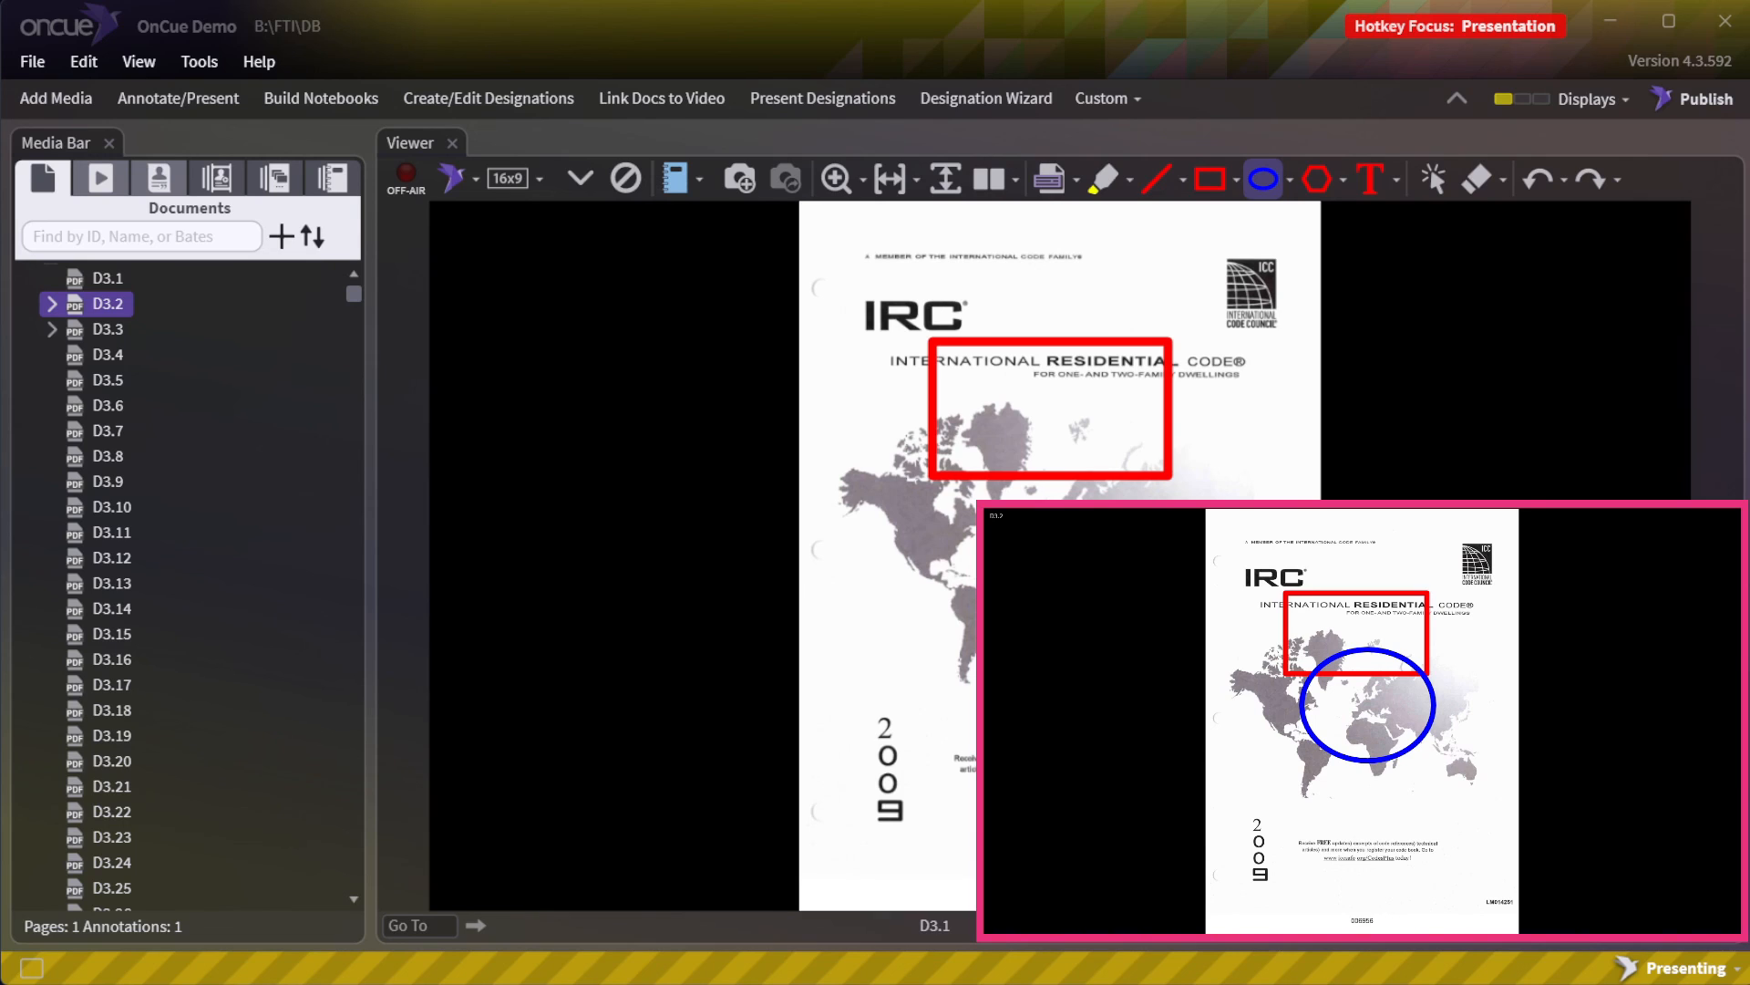
Reverse publish the presented IRC cover into the Viewer, and draw another blue ellipse over its map with On-Air mode enabled.
{"action": "left_click", "coordinate": [476, 182]}
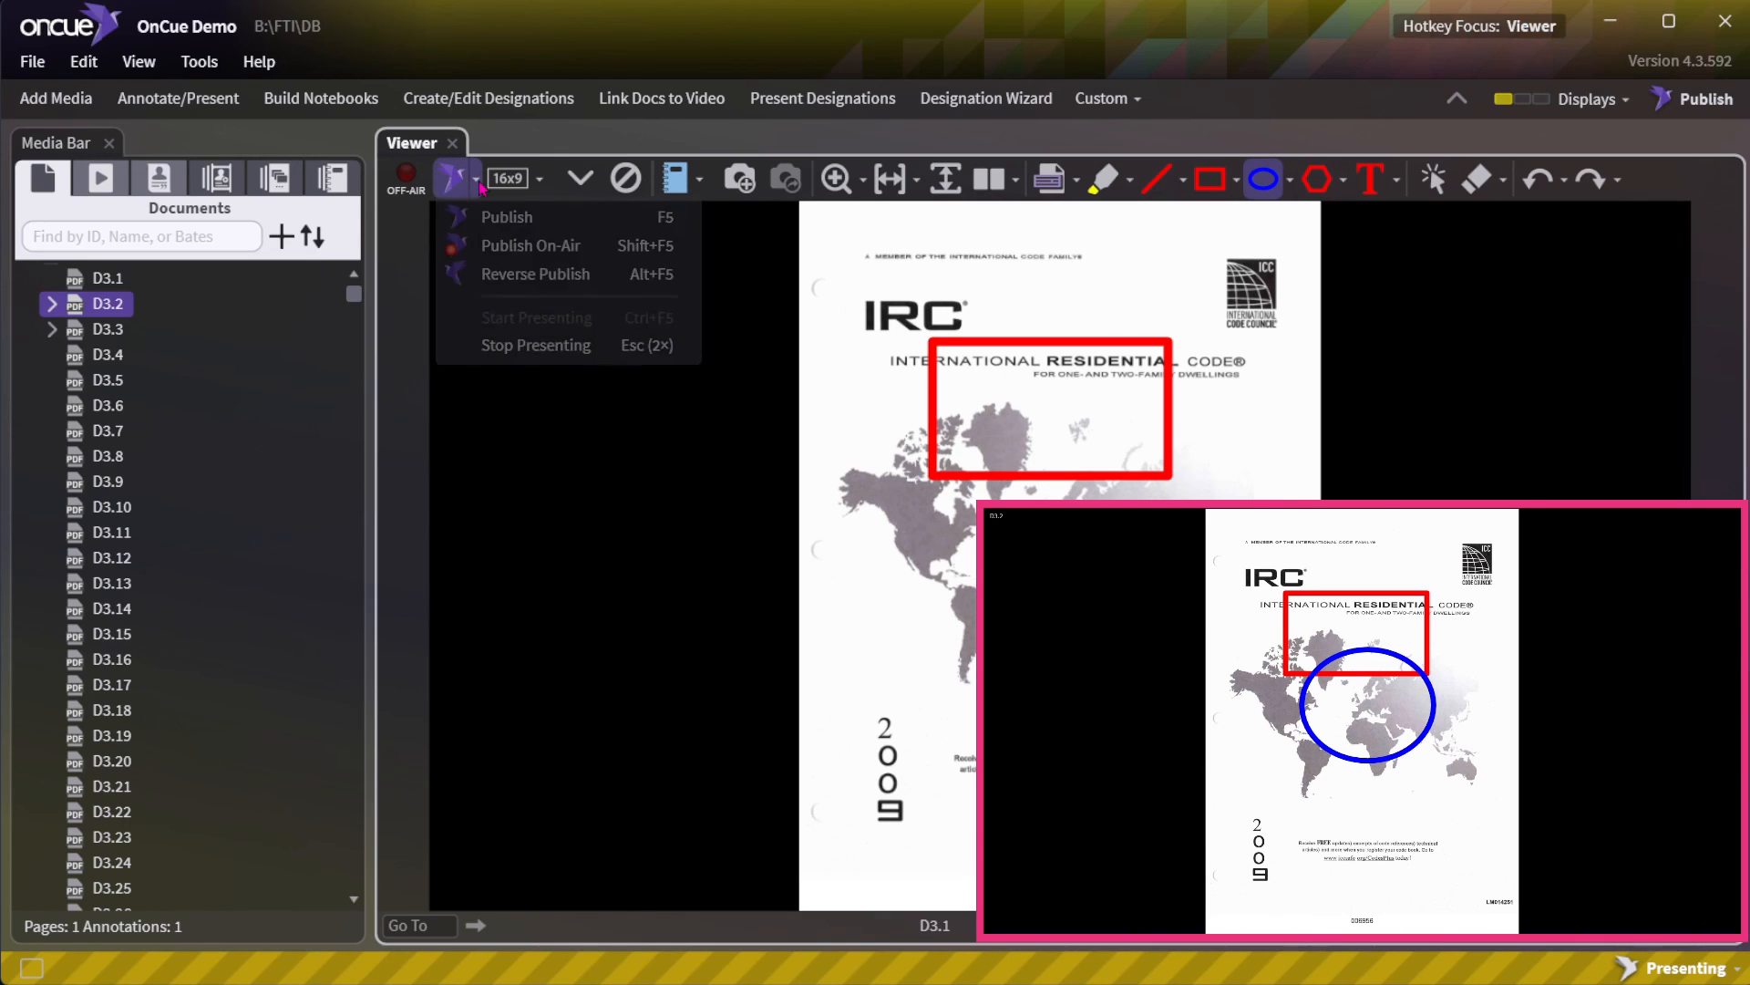
{"action": "left_click", "coordinate": [532, 275]}
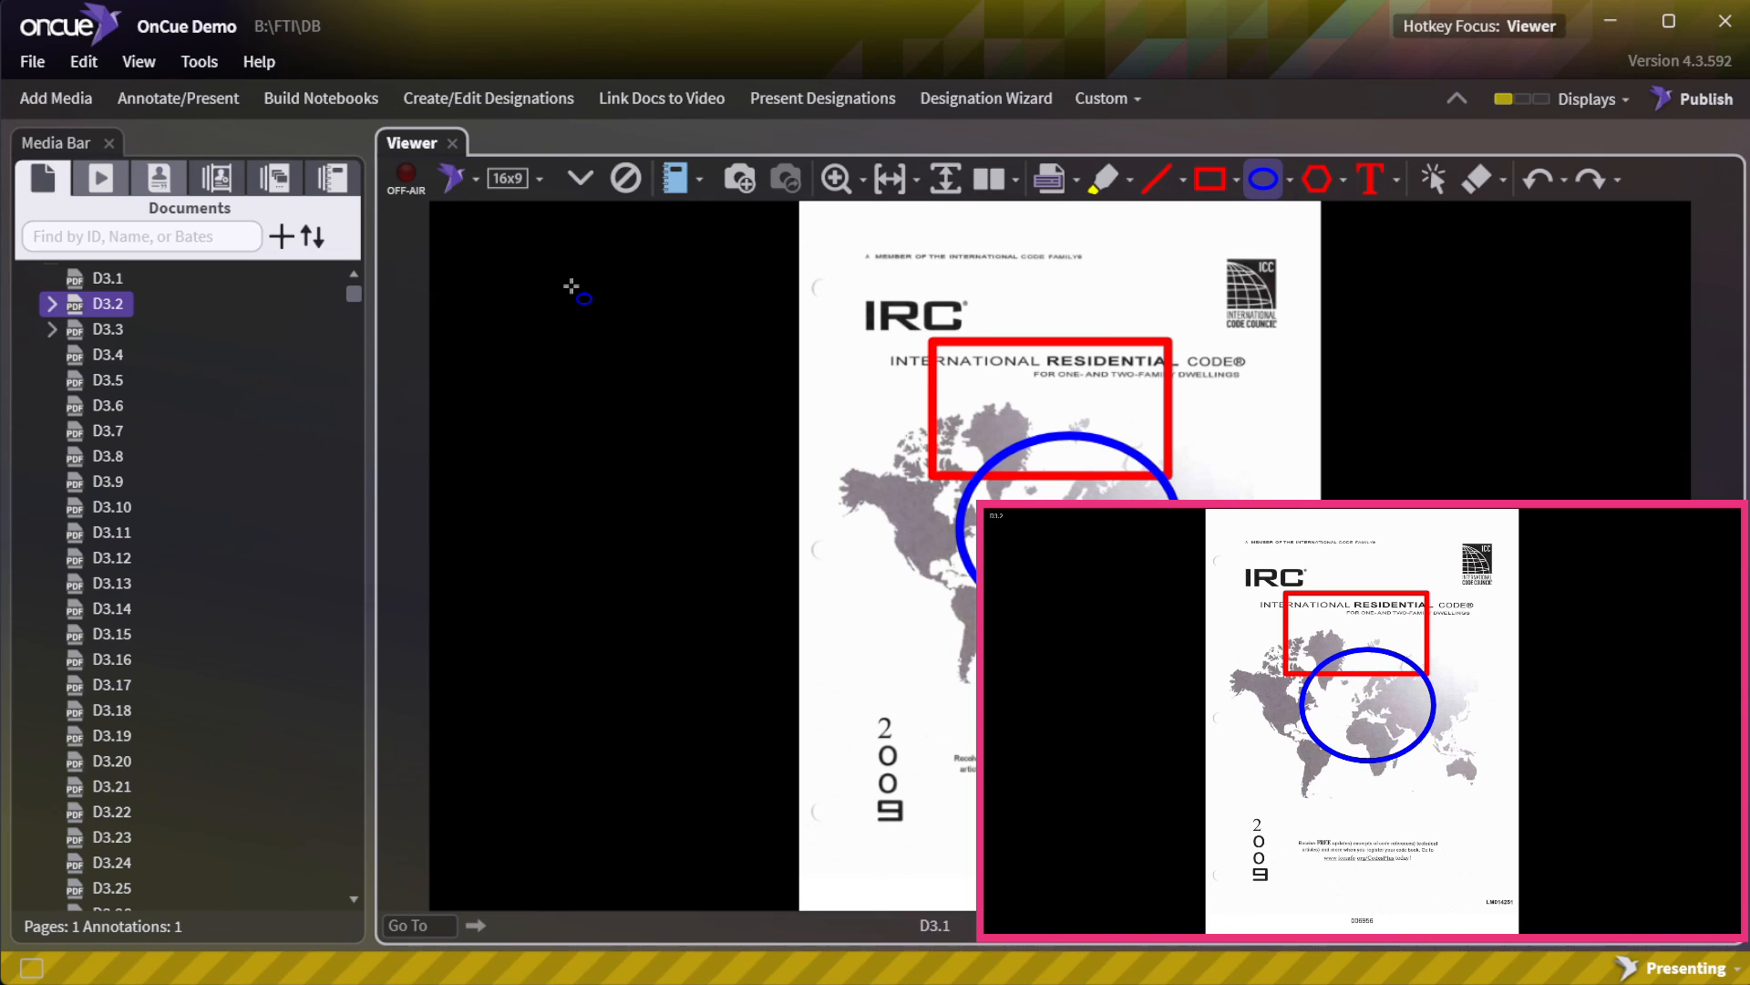
{"action": "left_click", "coordinate": [408, 178]}
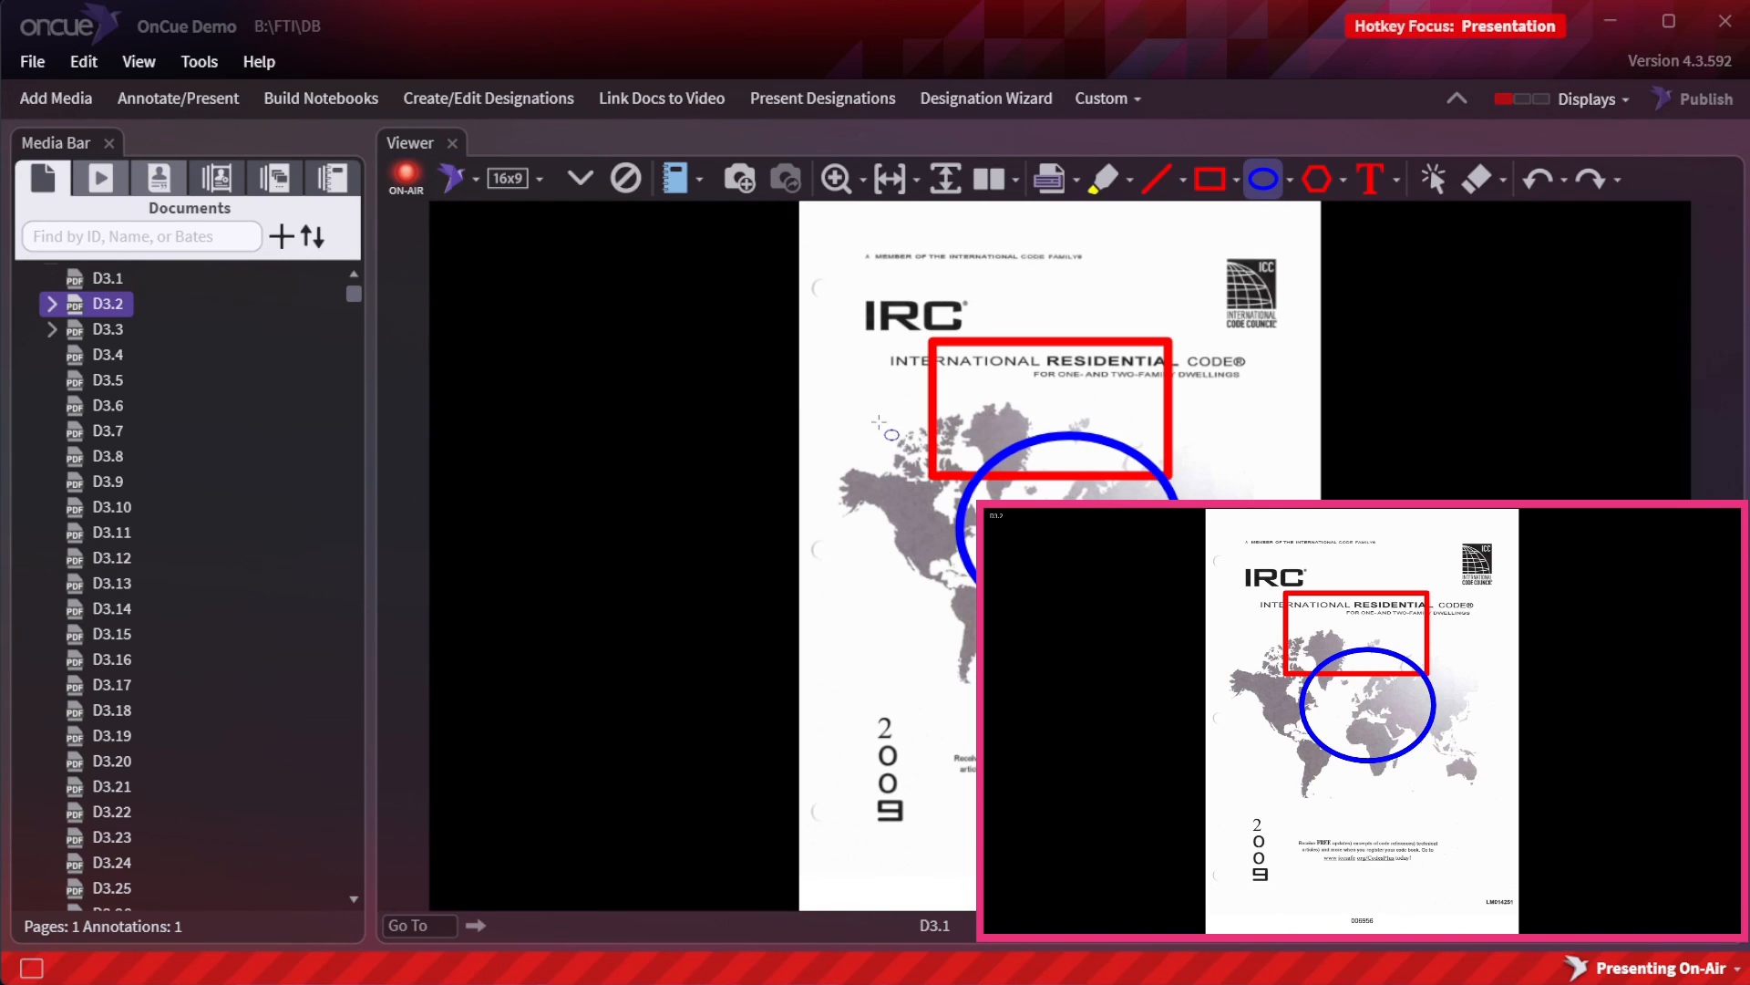
{"action": "left_click_drag", "start_coordinate": [875, 418], "coordinate": [1201, 694]}
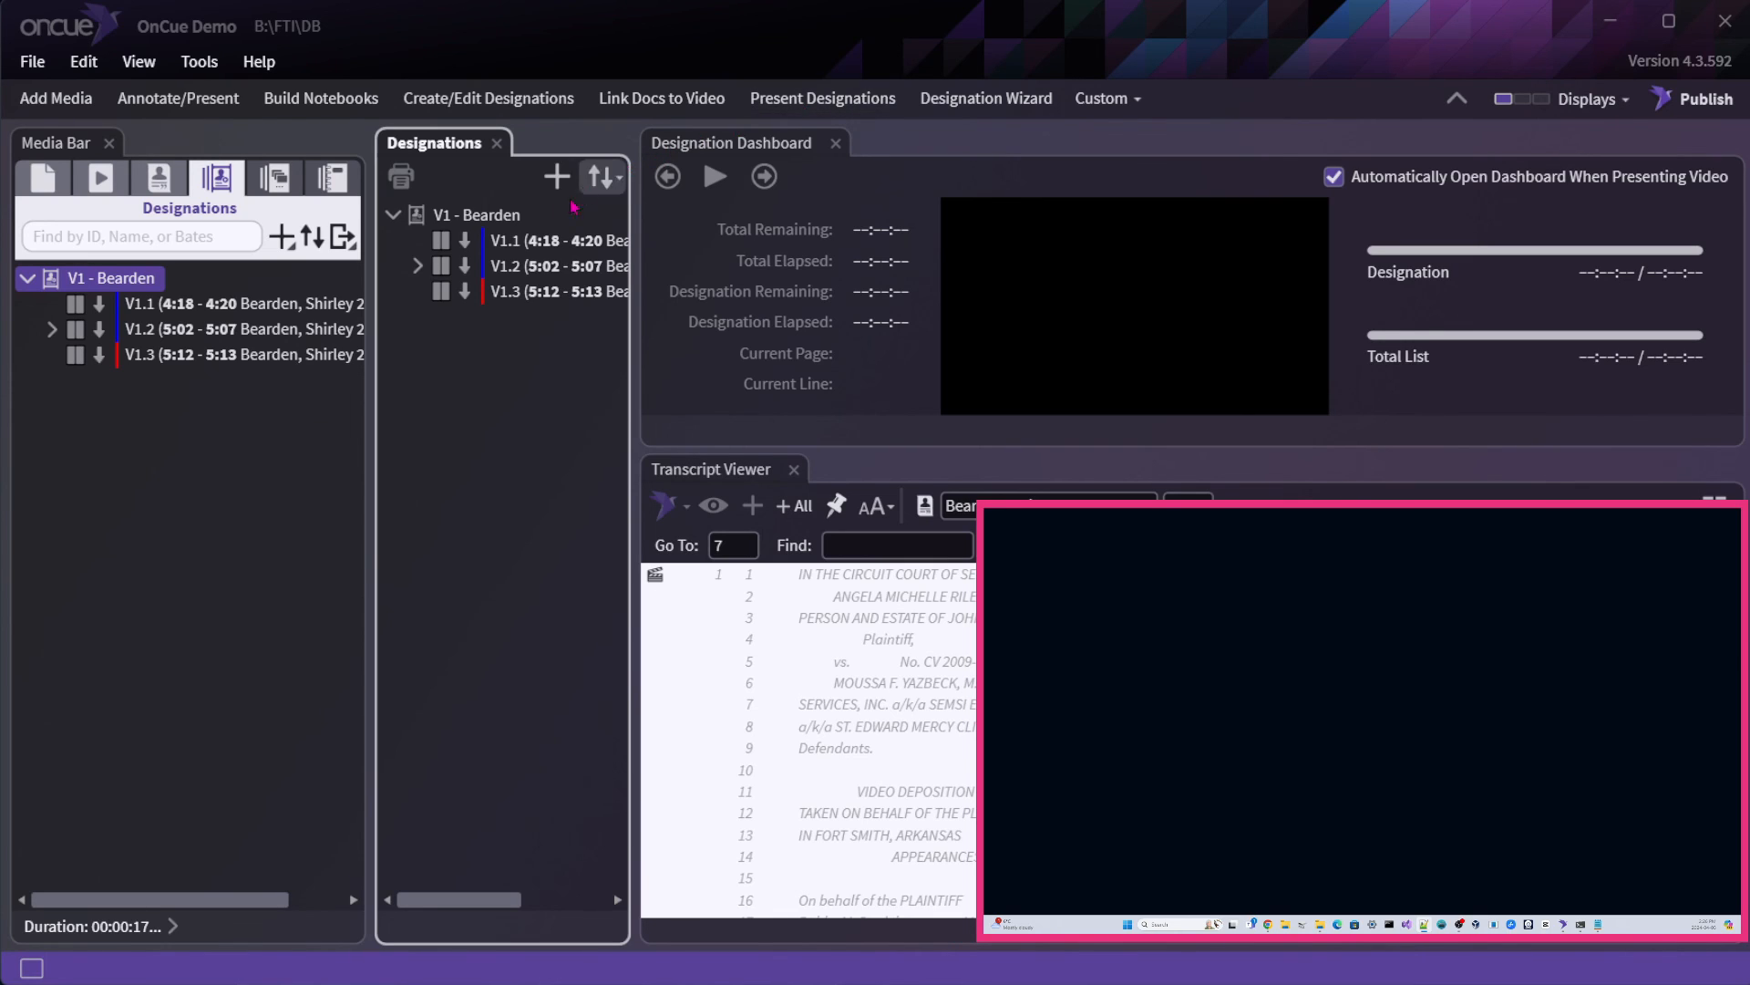
Publish the whole V1 designation list and pause playback during designation V1.2.
{"action": "left_click", "coordinate": [472, 219]}
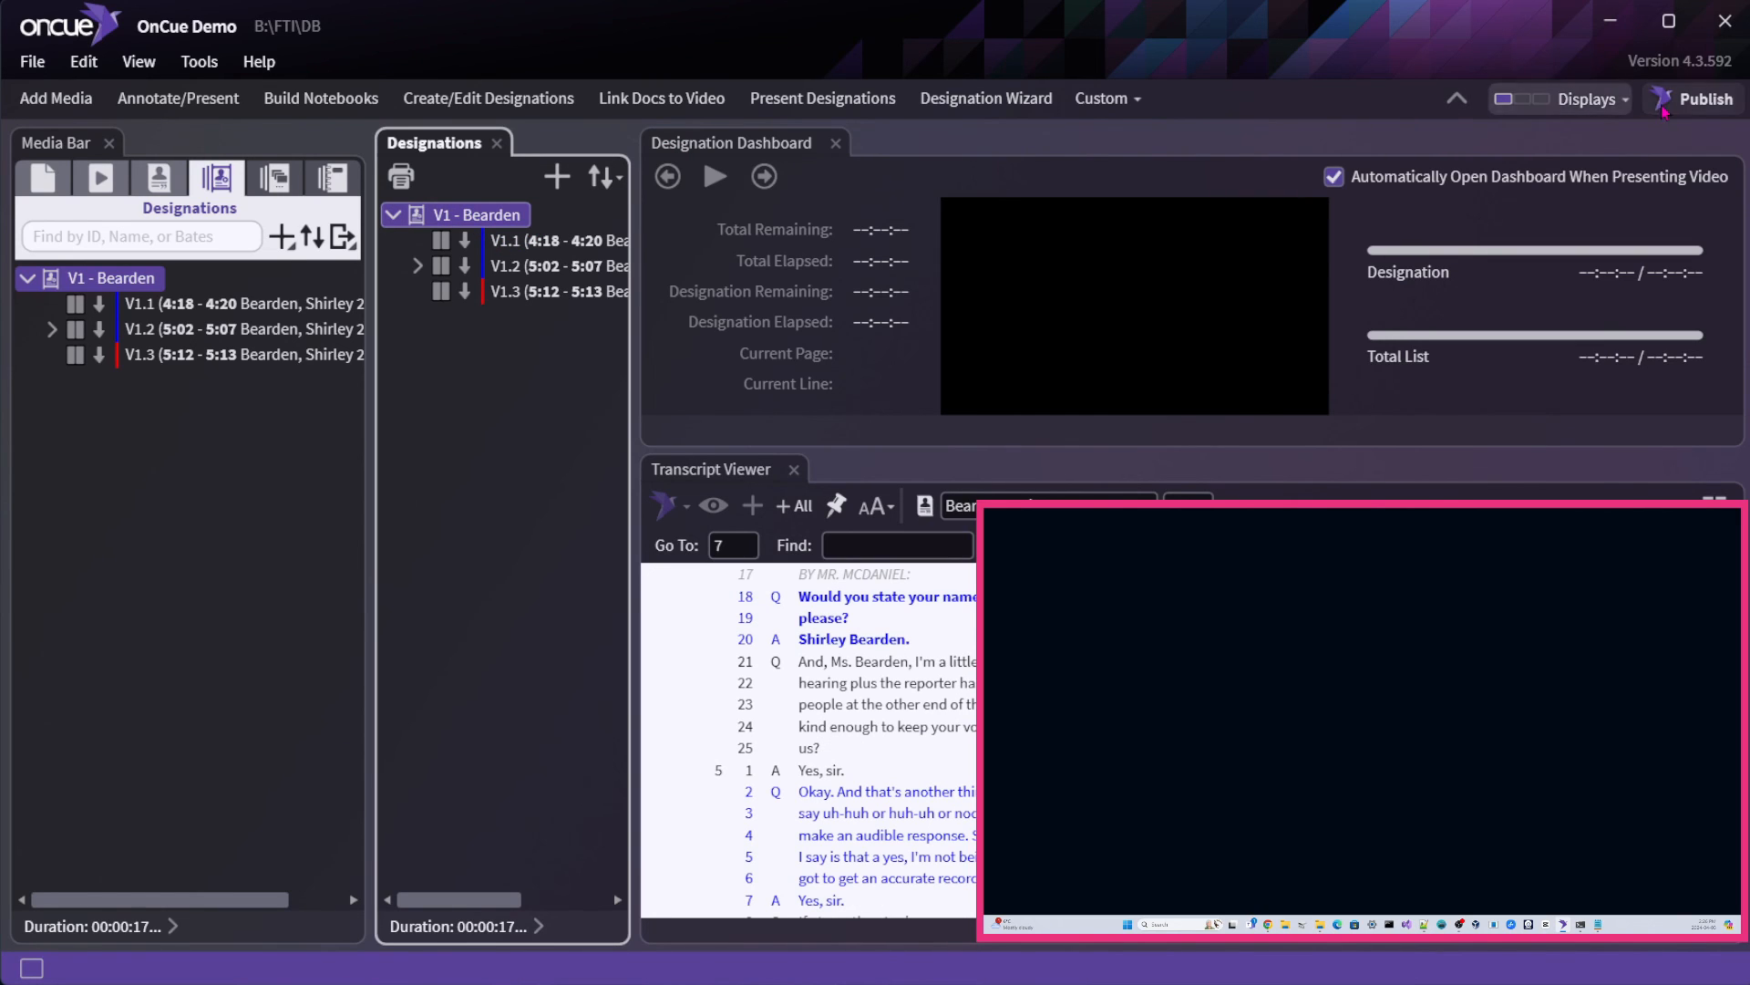
{"action": "left_click", "coordinate": [1695, 107]}
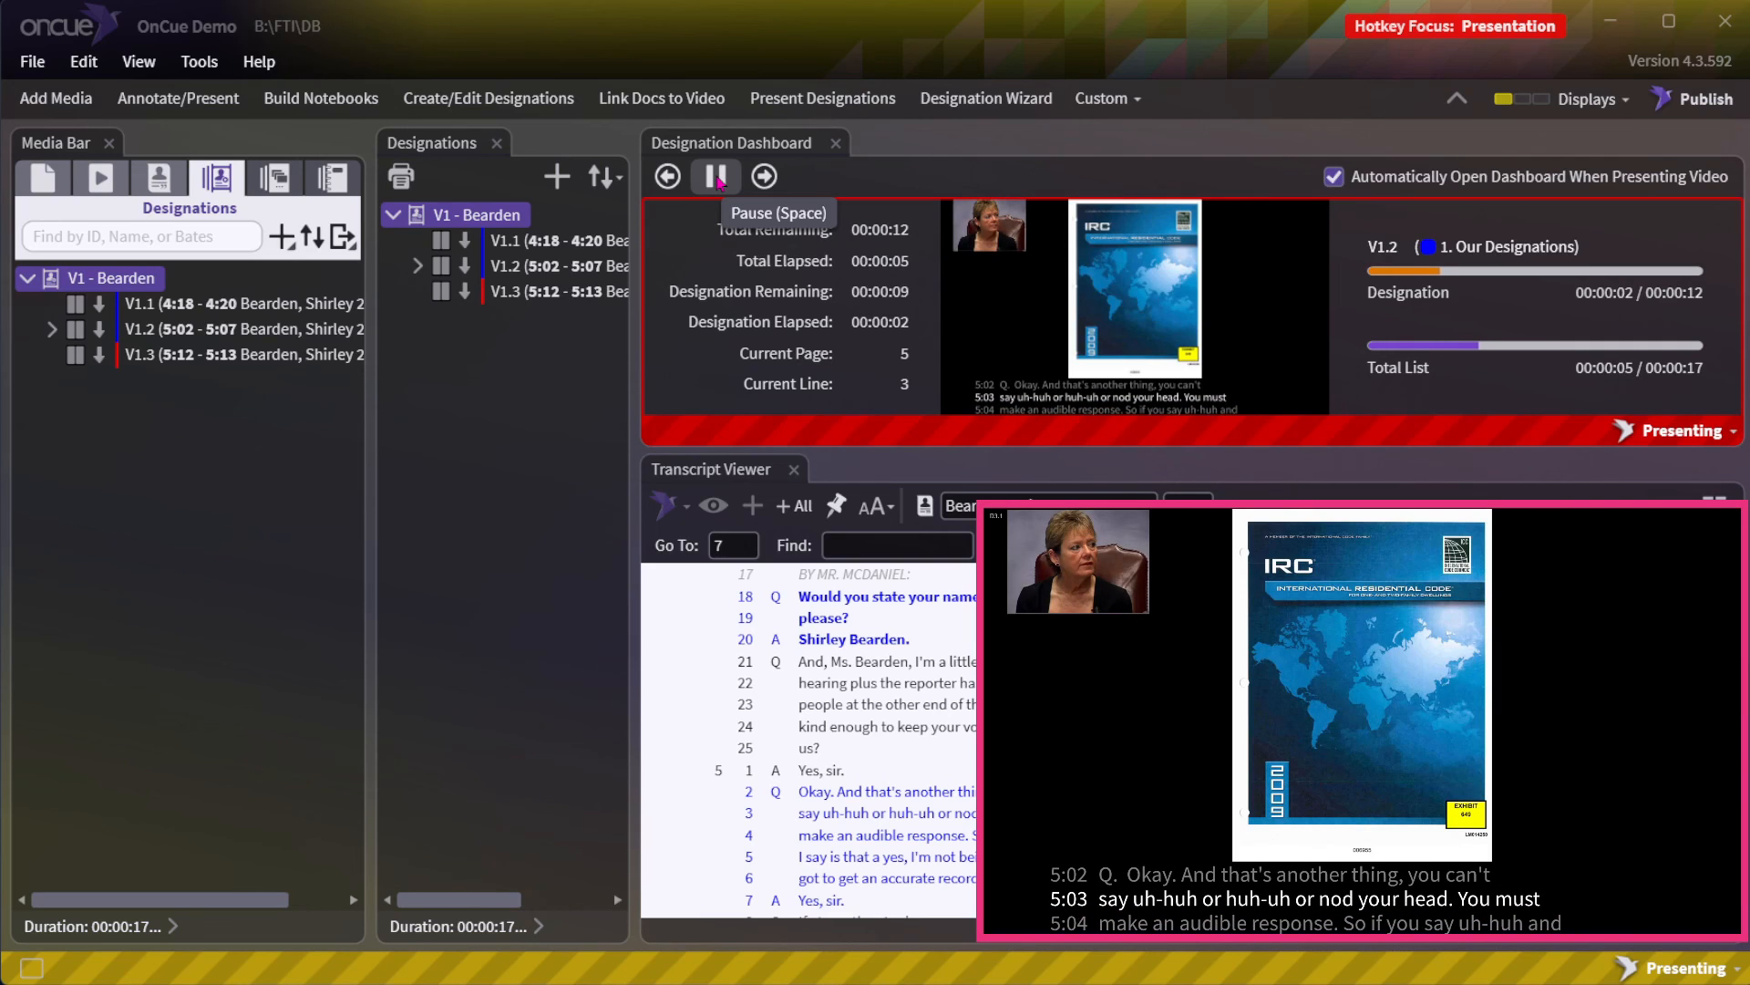
{"action": "left_click", "coordinate": [716, 177]}
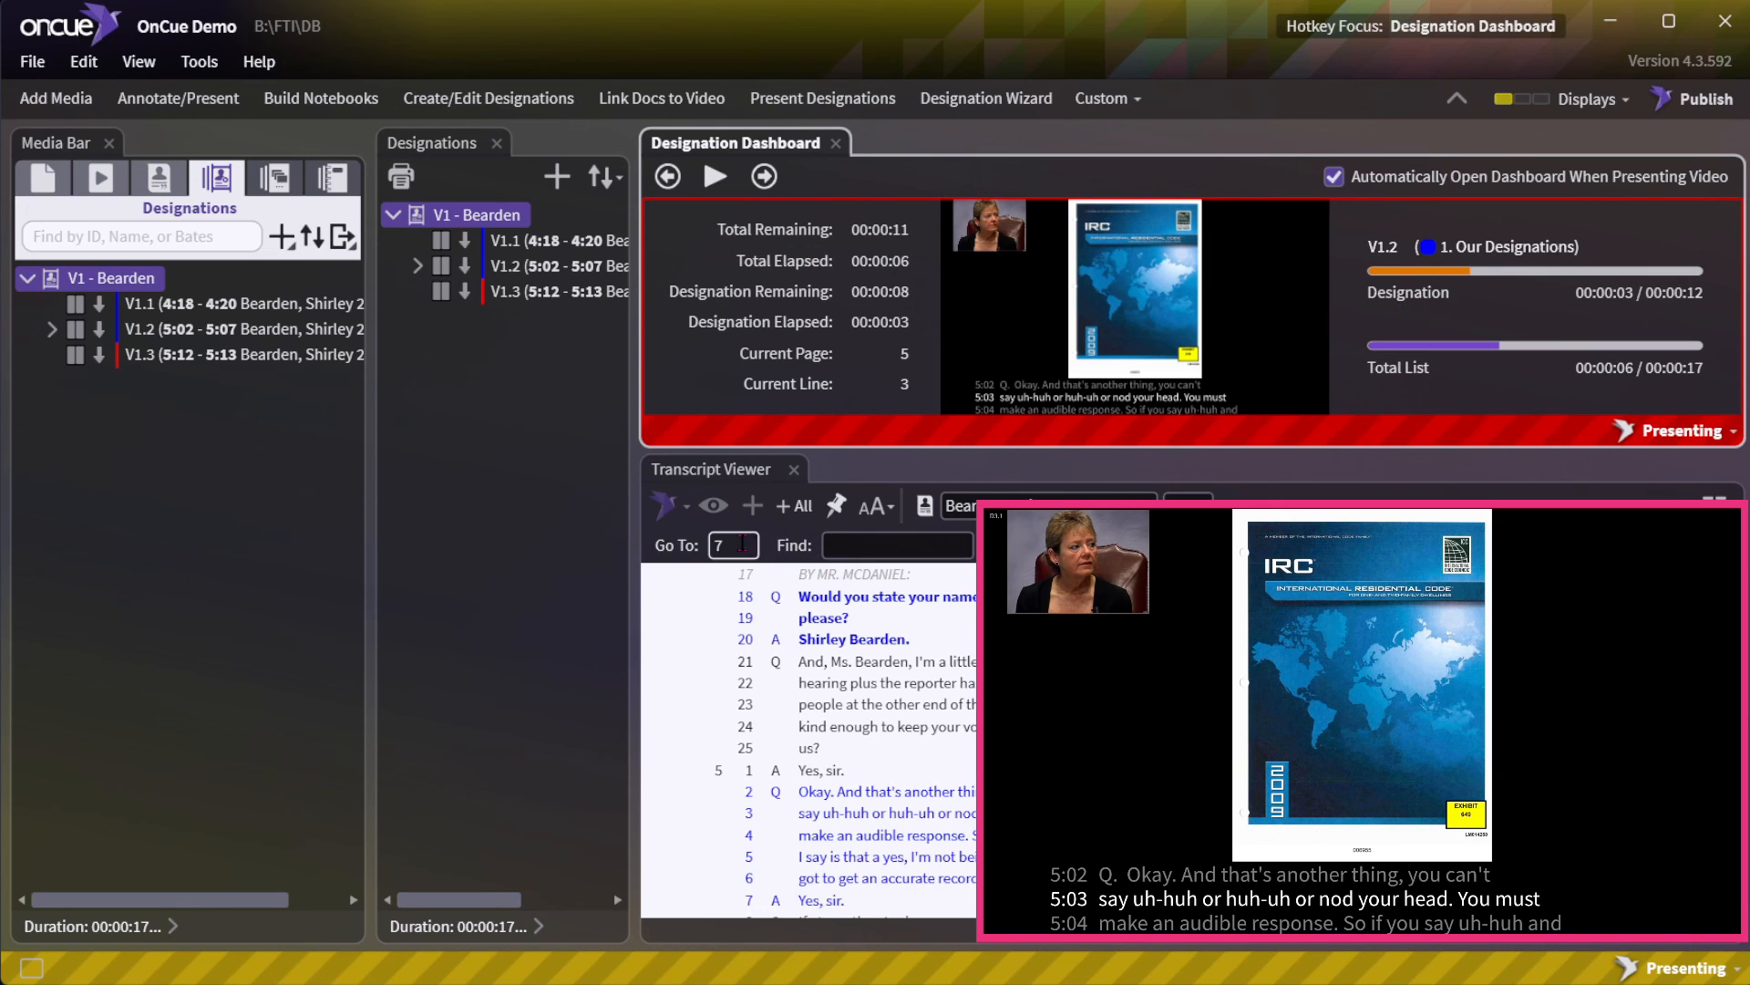
Publish transcript page 6, lines 1 to 3, from the Transcript Viewer and pause its playback.
{"action": "left_click", "coordinate": [742, 543]}
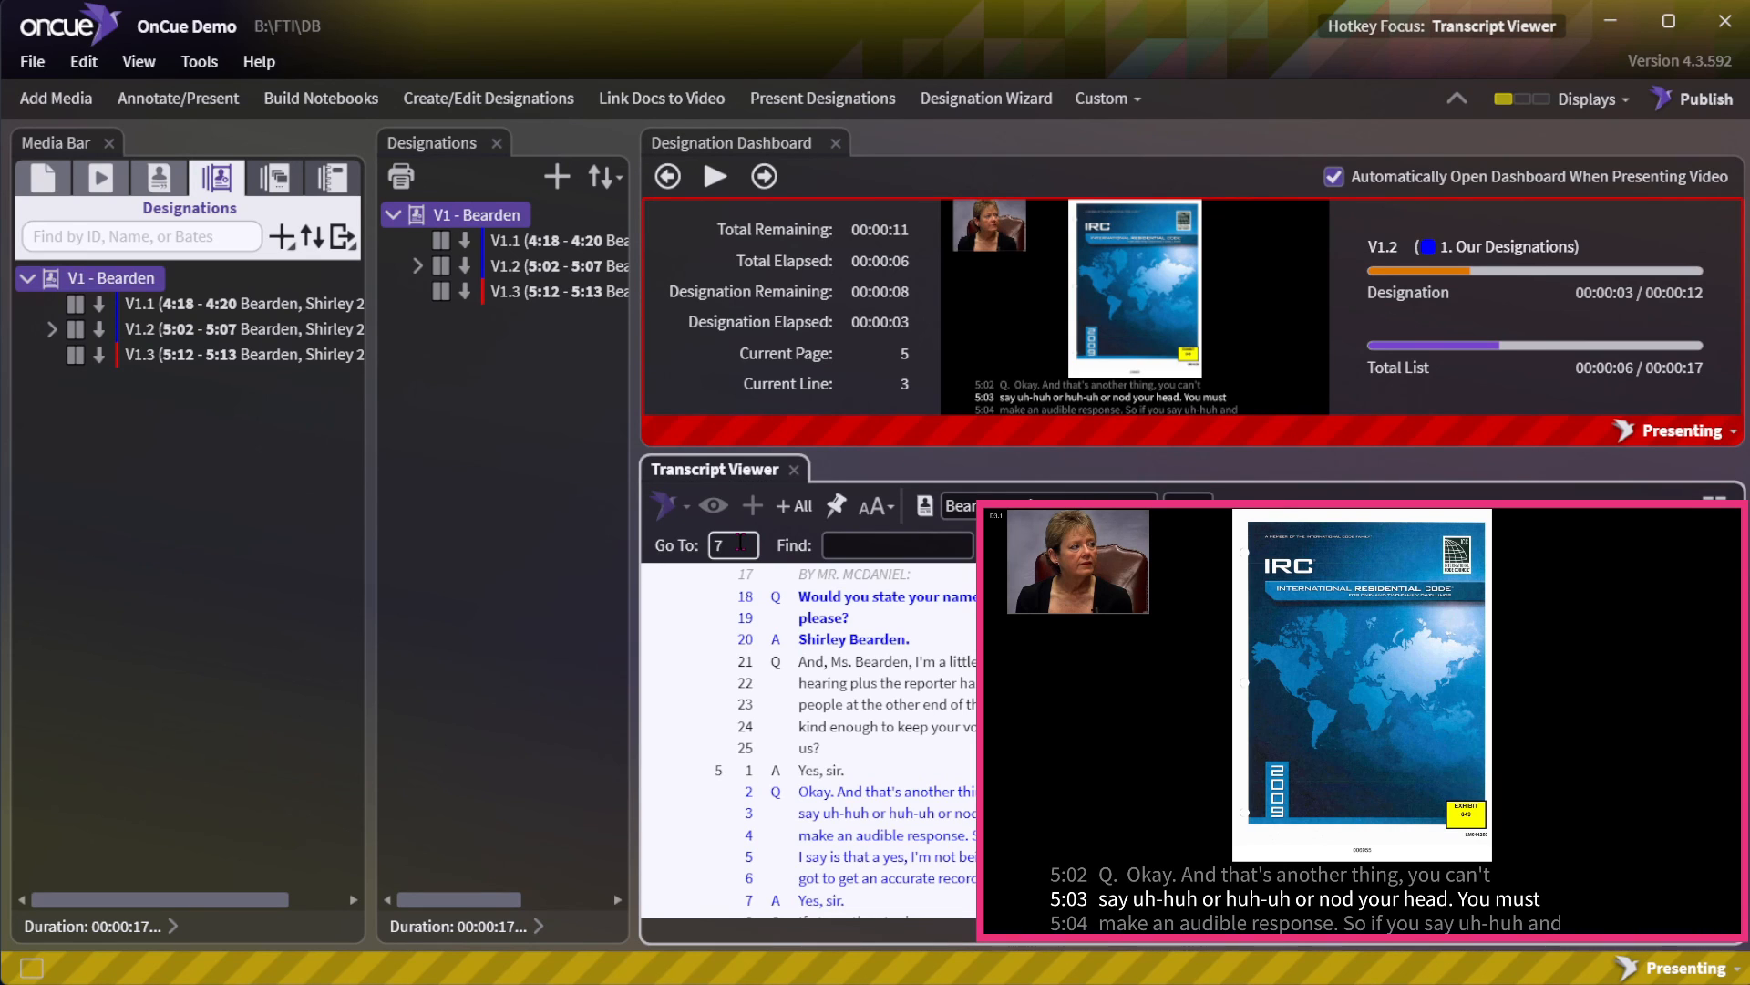
{"action": "key", "text": "Return"}
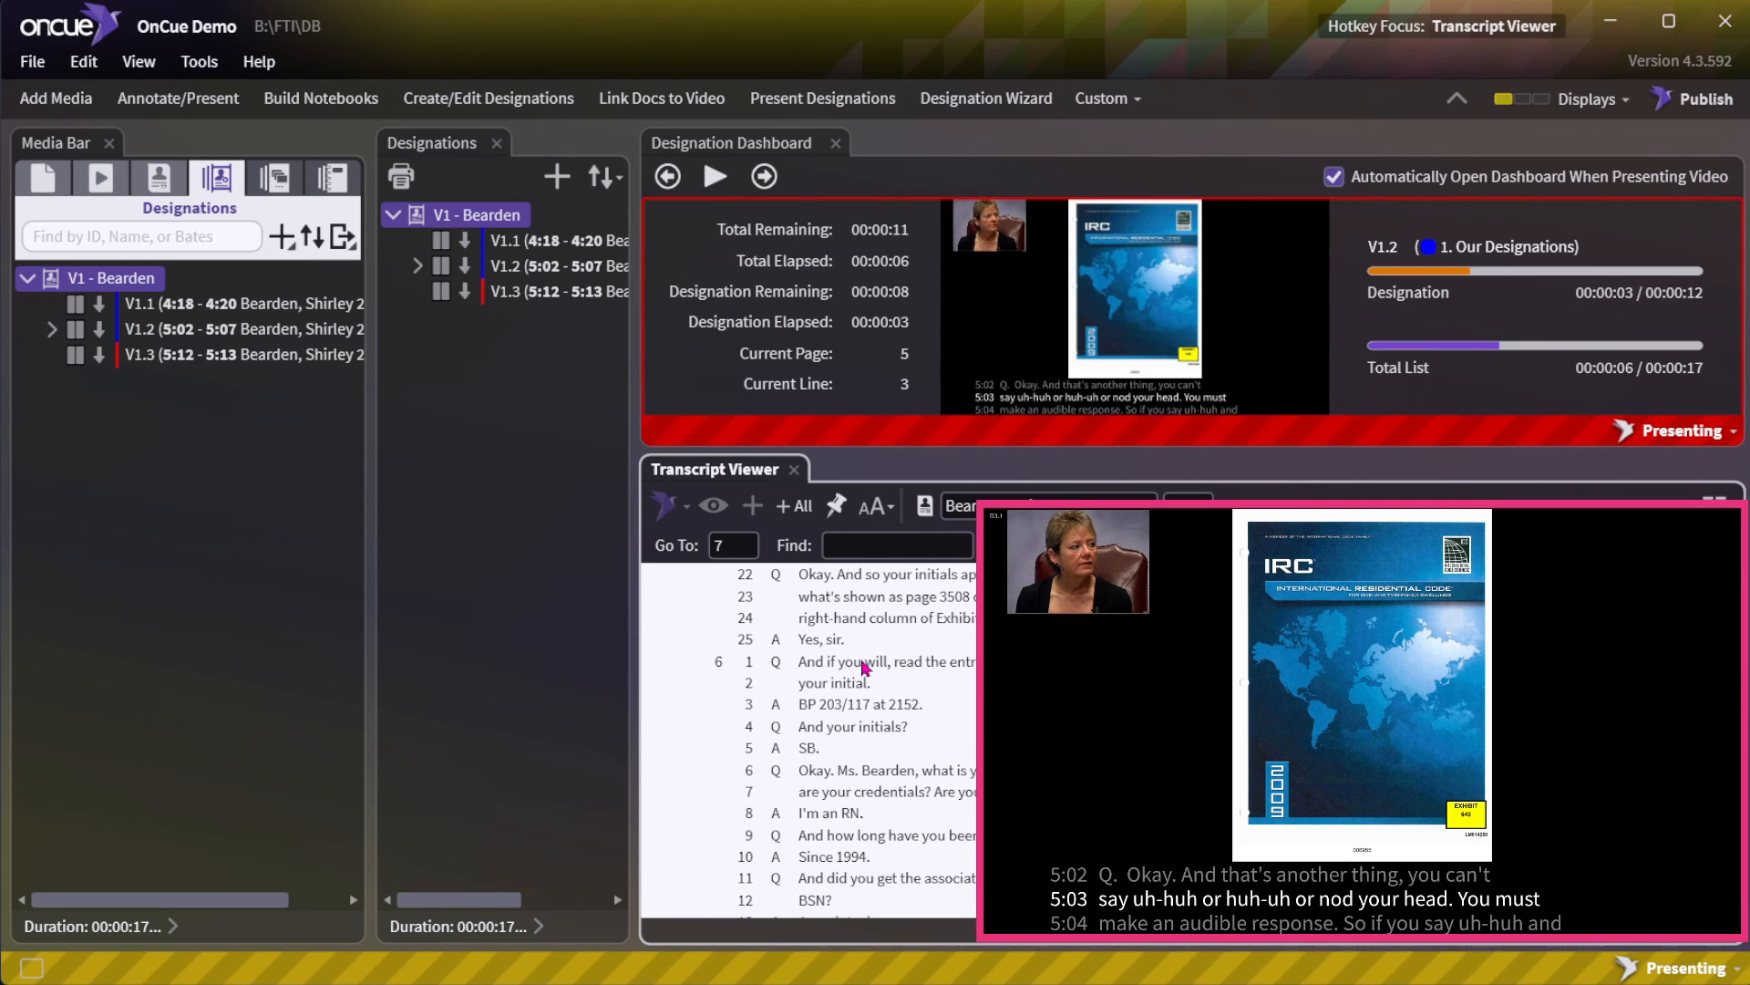
{"action": "left_click_drag", "start_coordinate": [864, 665], "coordinate": [889, 704]}
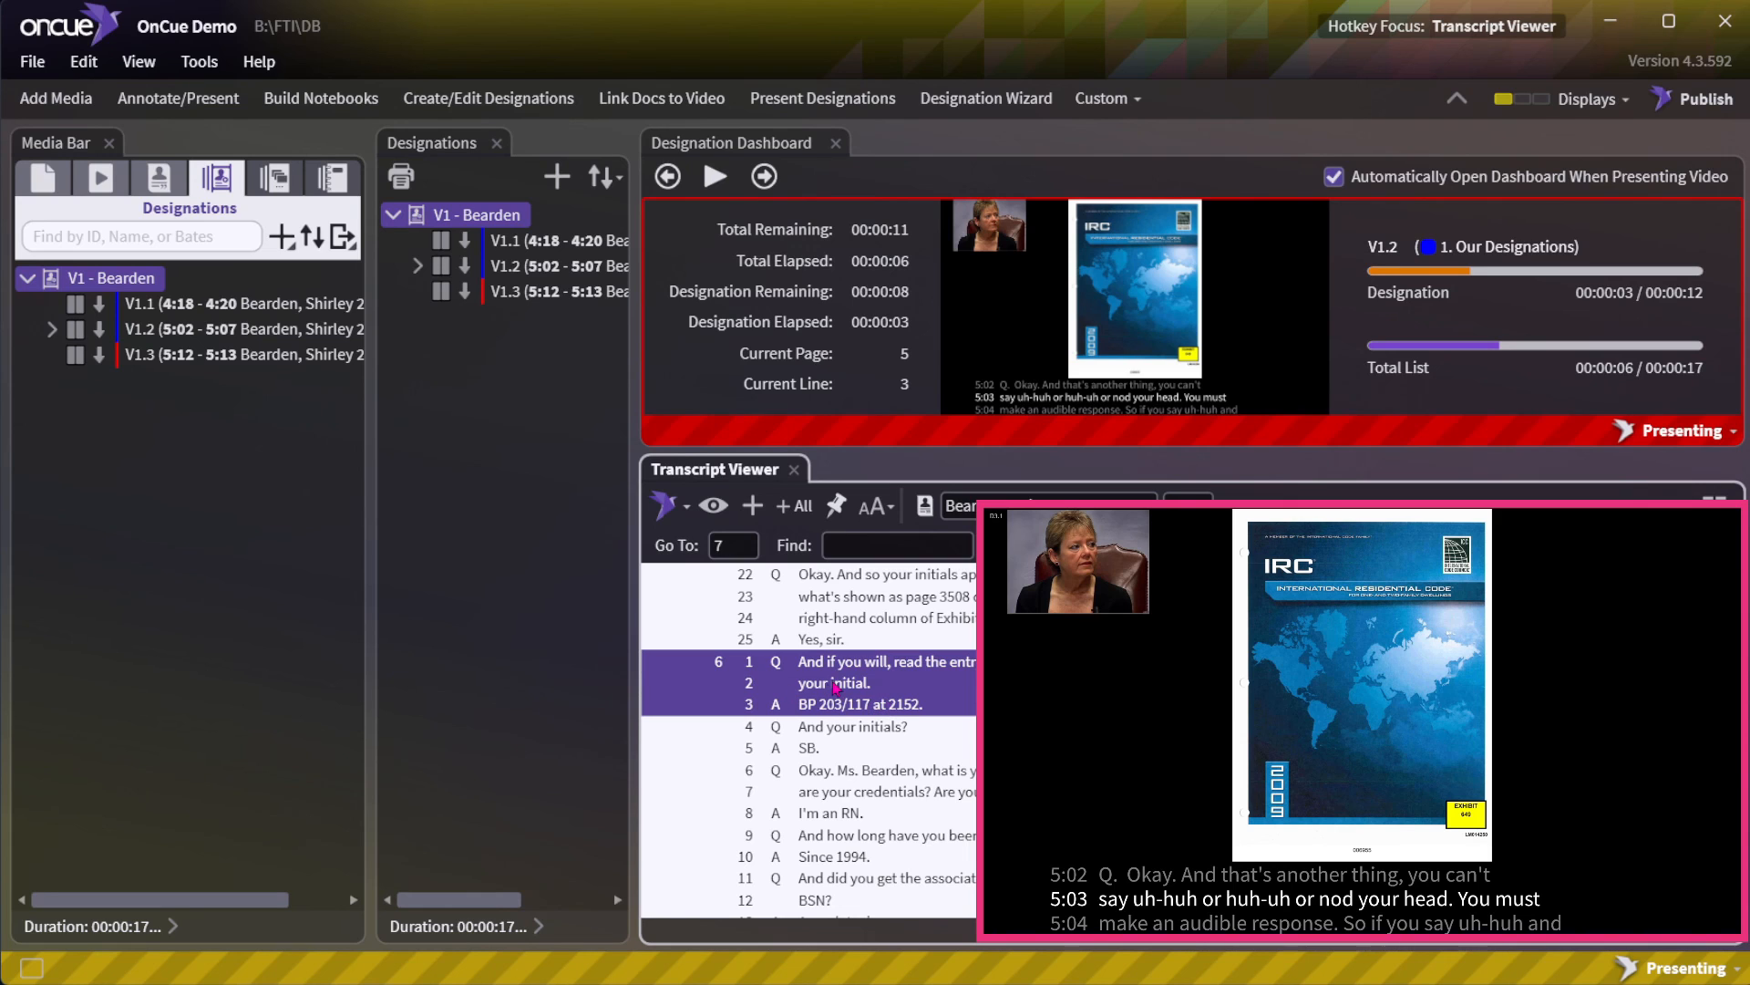
{"action": "right_click", "coordinate": [836, 687]}
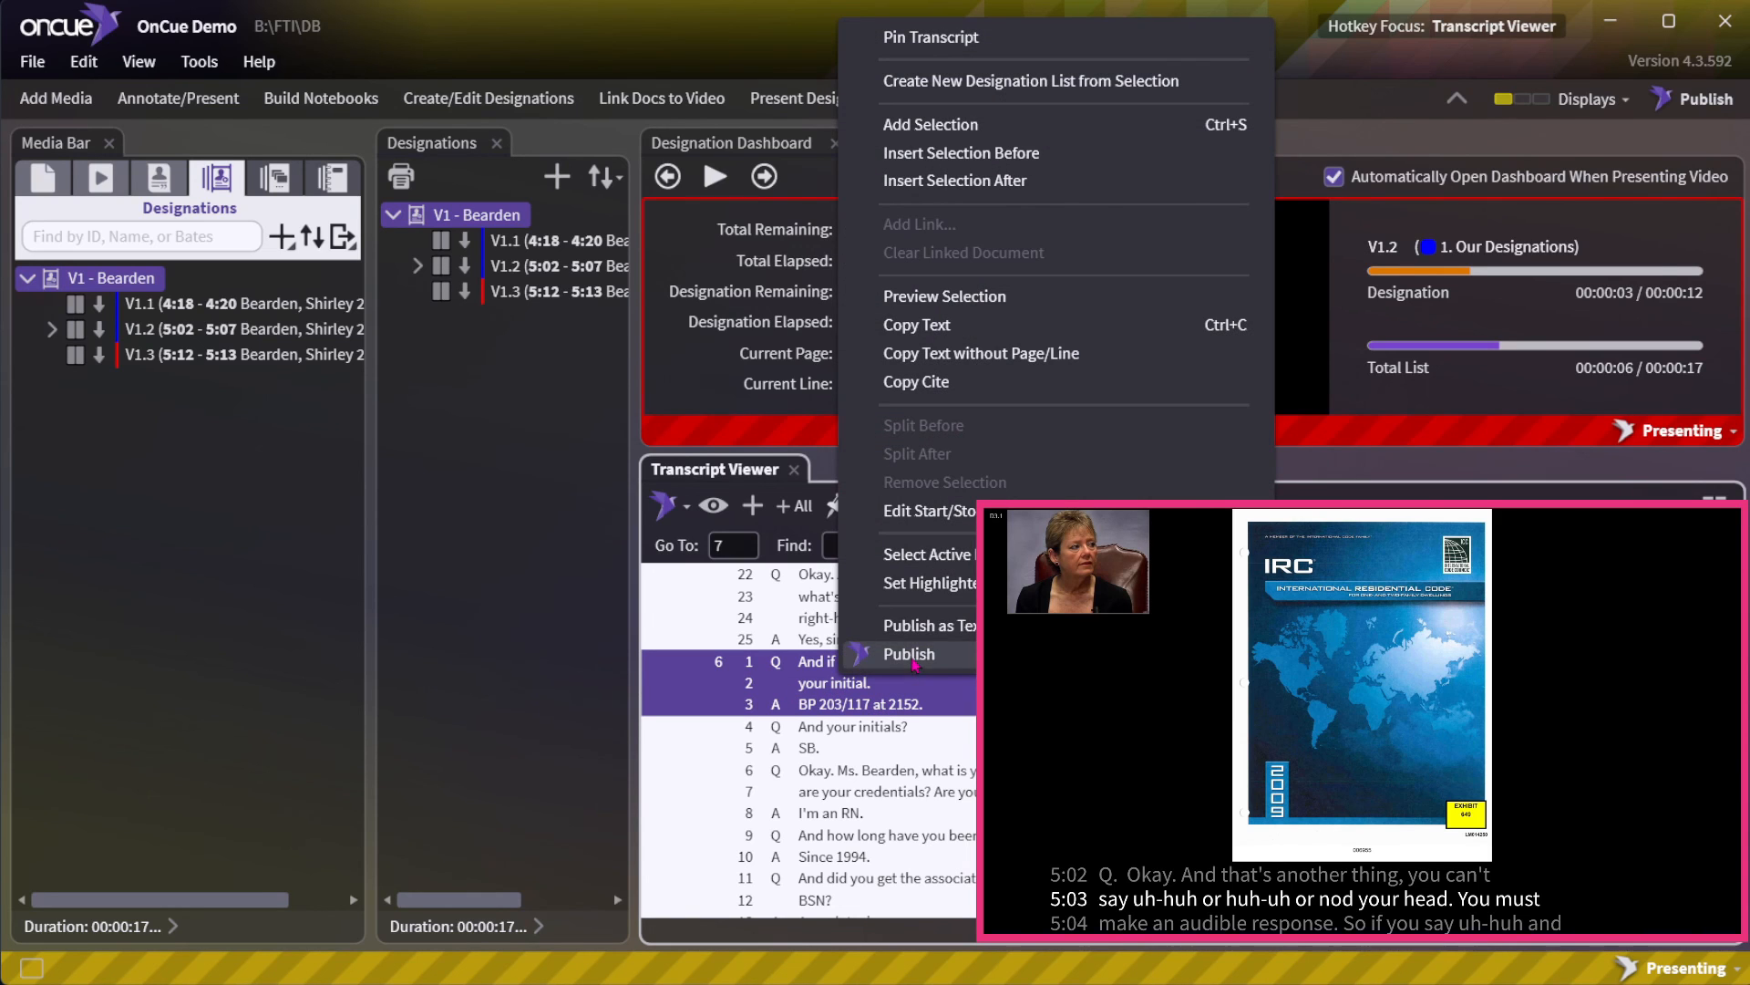
{"action": "left_click", "coordinate": [914, 662]}
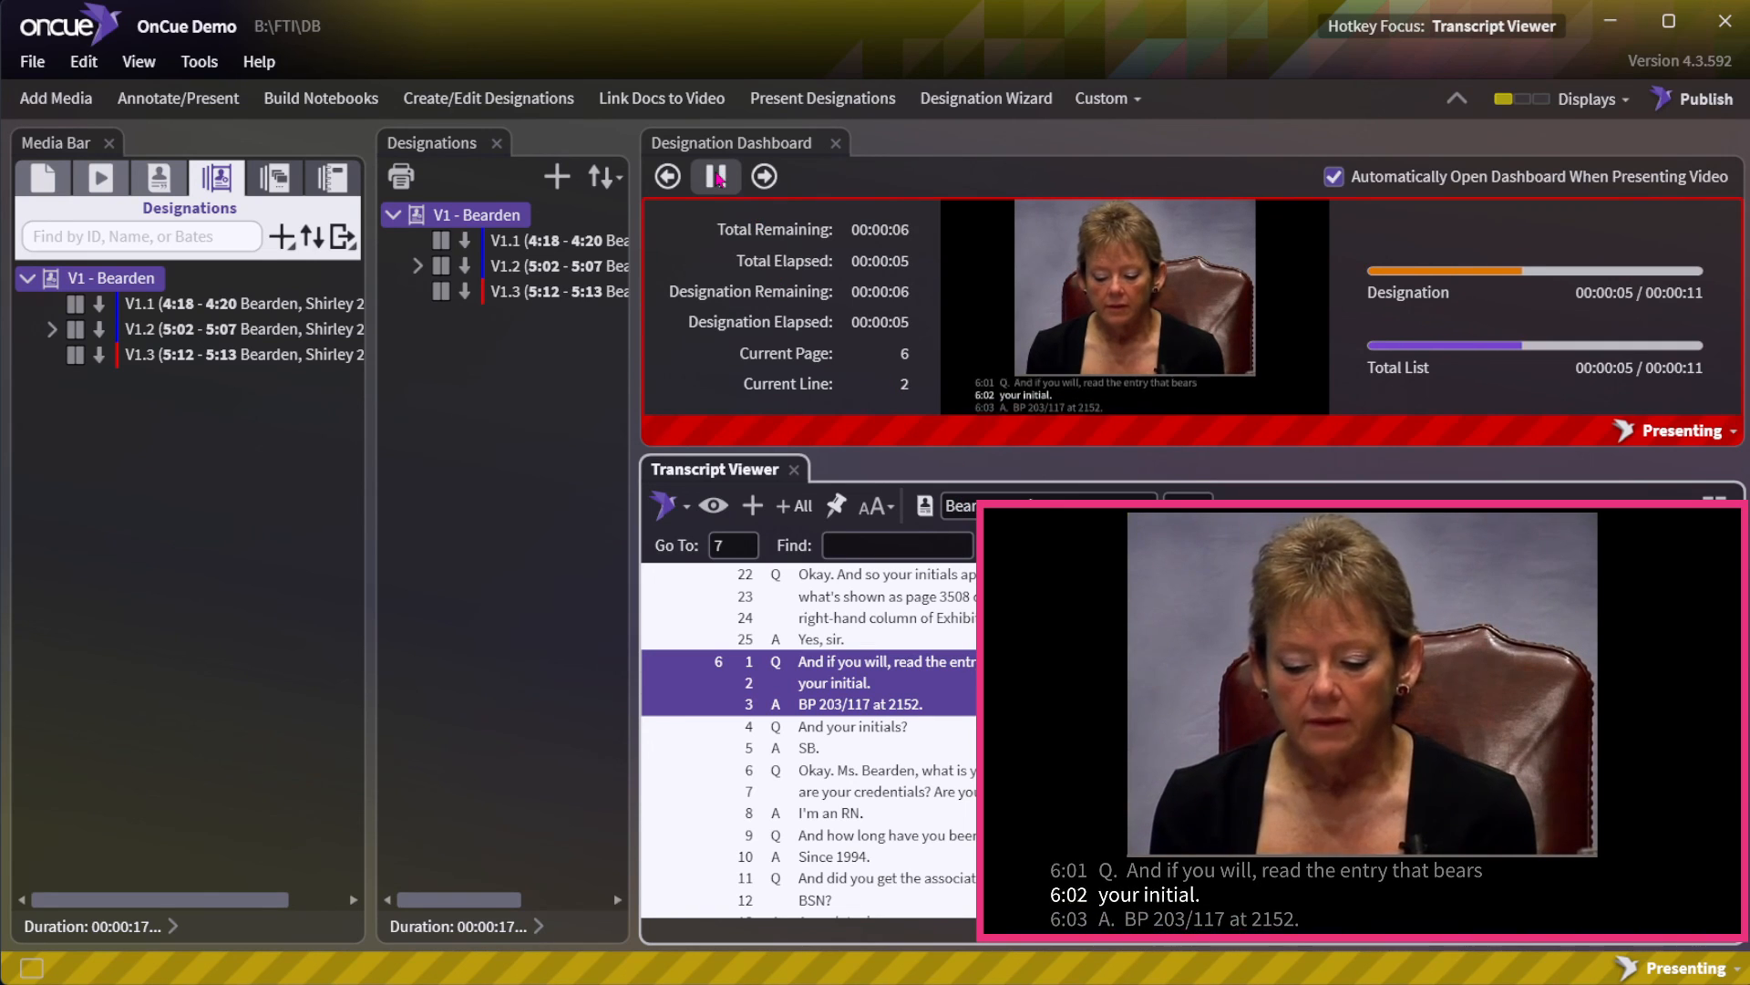
{"action": "left_click", "coordinate": [717, 178]}
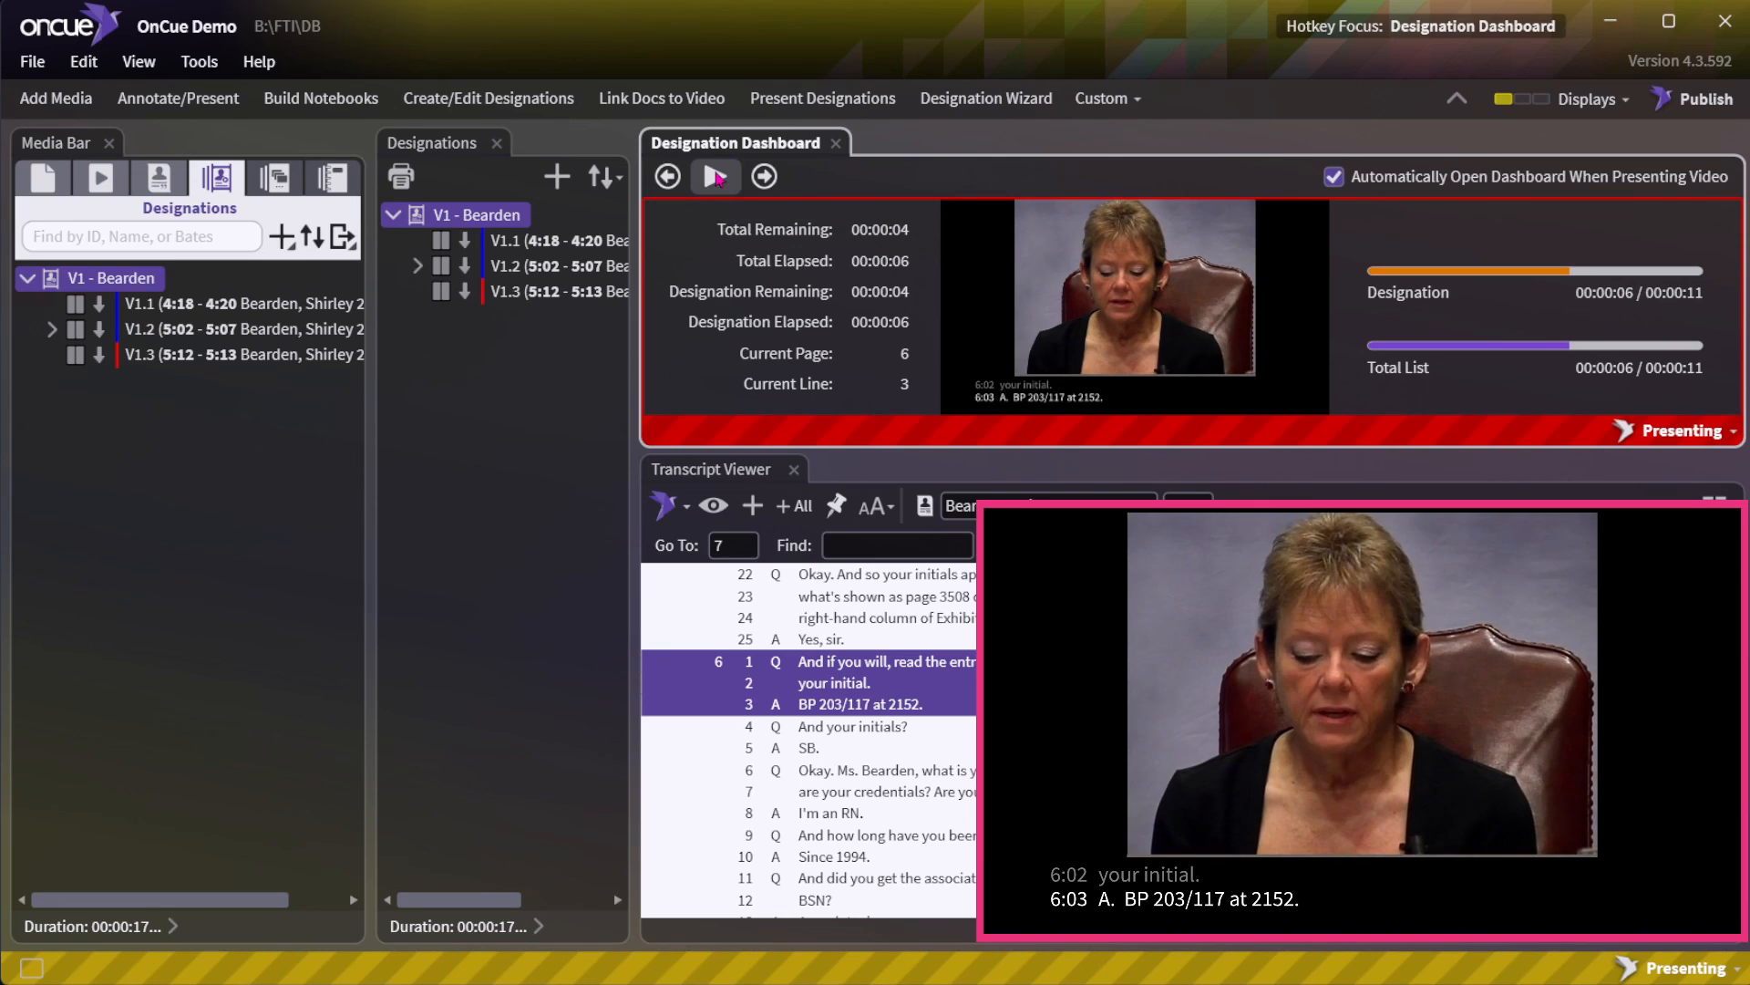